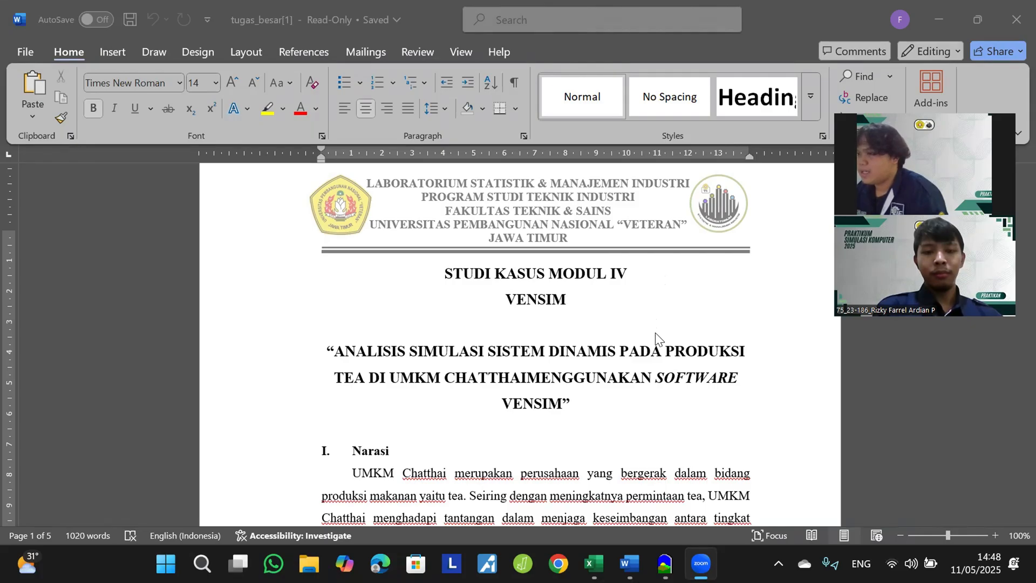
# Step: Insert the missing space between CHATTHAI and MENGGUNAKAN in the case study title
pyautogui.scroll(-1, 655, 333)
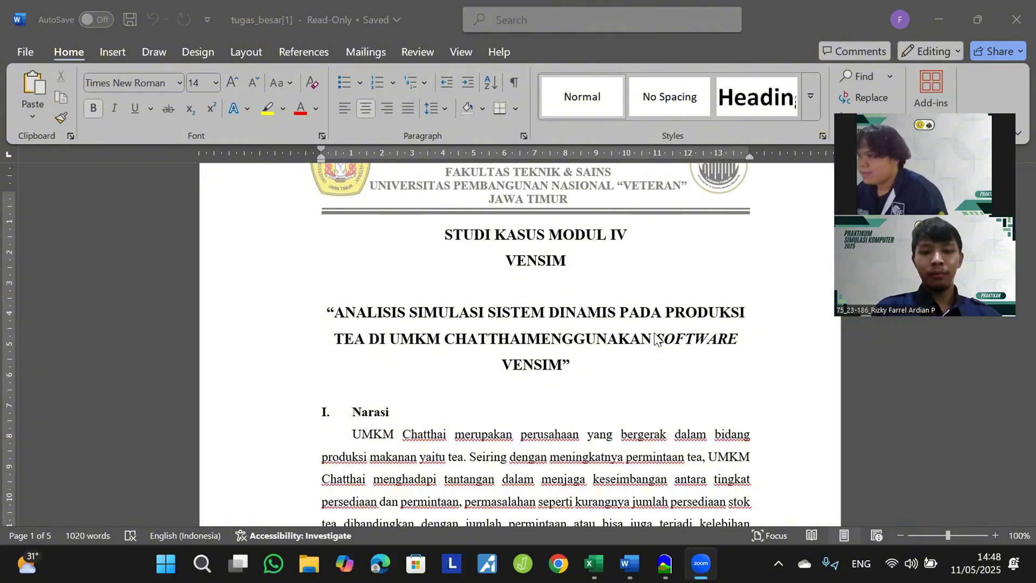
pyautogui.click(532, 341)
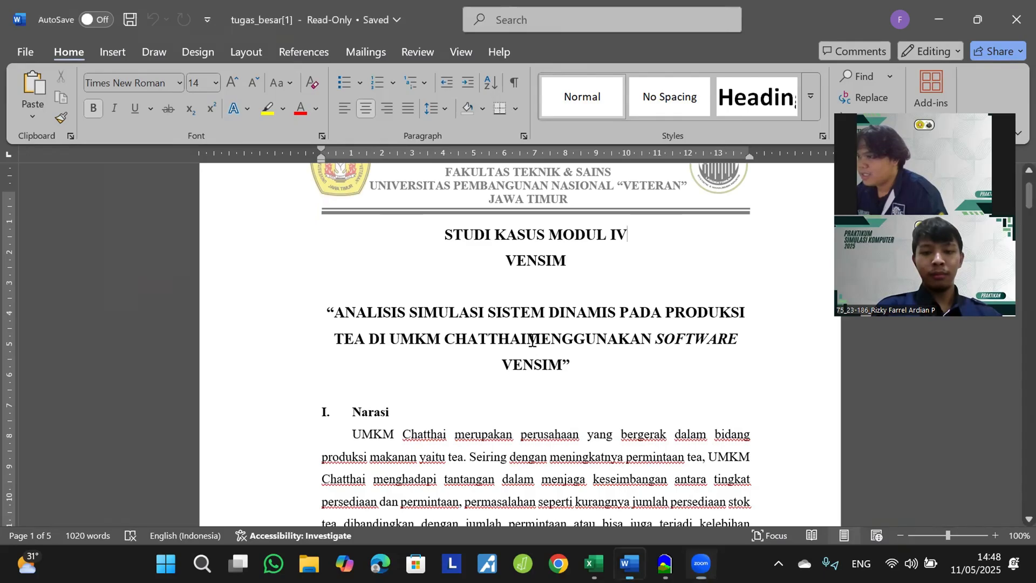
pyautogui.scroll(-3, 569, 352)
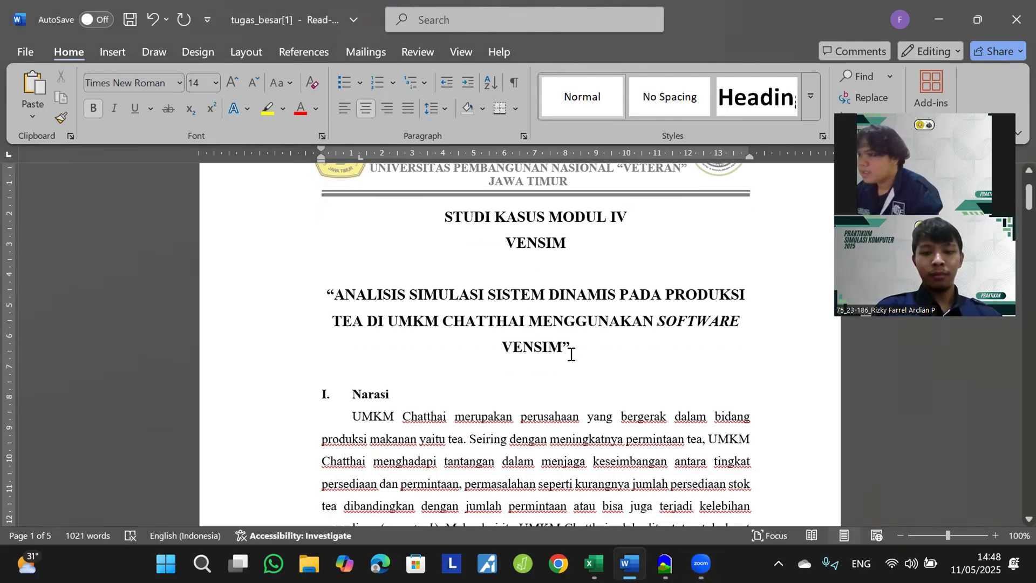
# Step: Read the Narasi section of the case study through to the yearly demand table and the list of required diagrams
pyautogui.scroll(-2, 571, 354)
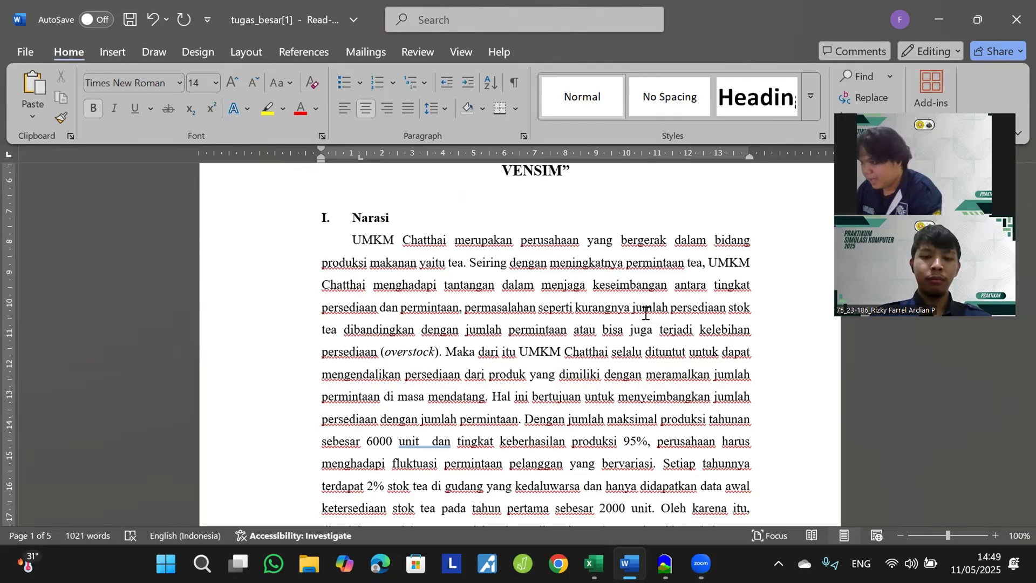
pyautogui.scroll(-3, 646, 313)
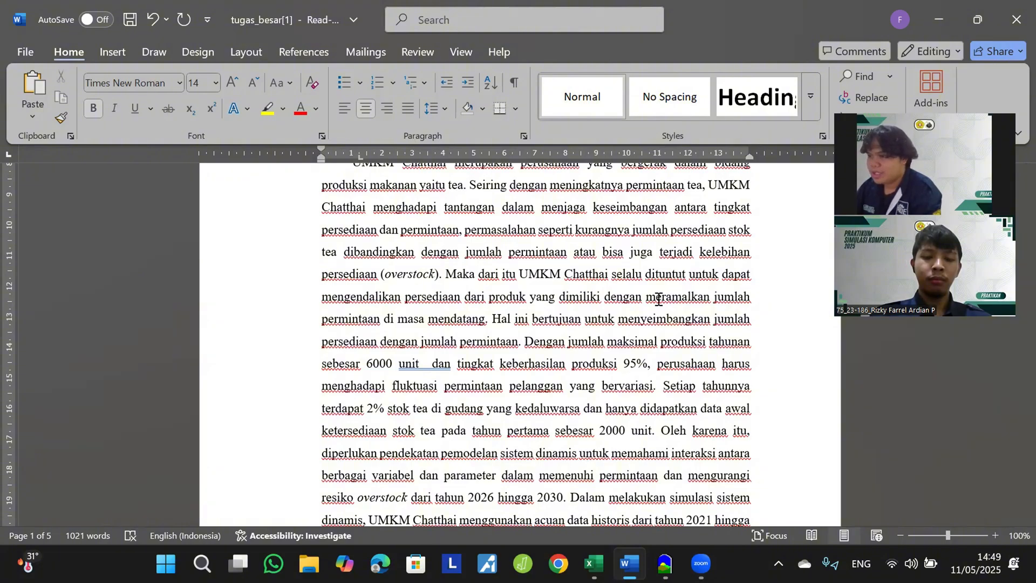
pyautogui.scroll(-3, 659, 299)
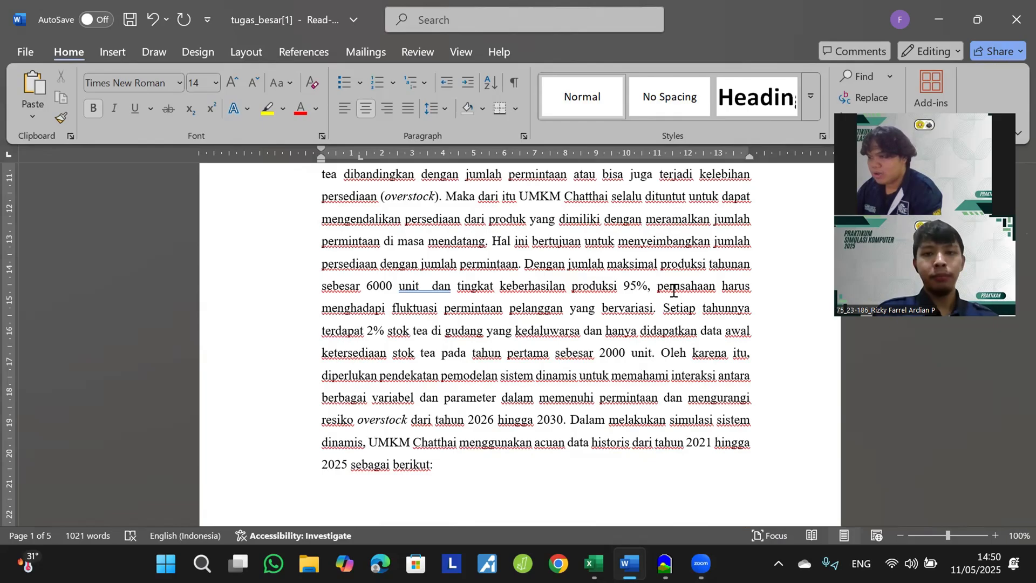
pyautogui.scroll(-3, 674, 292)
pyautogui.scroll(-15, 673, 292)
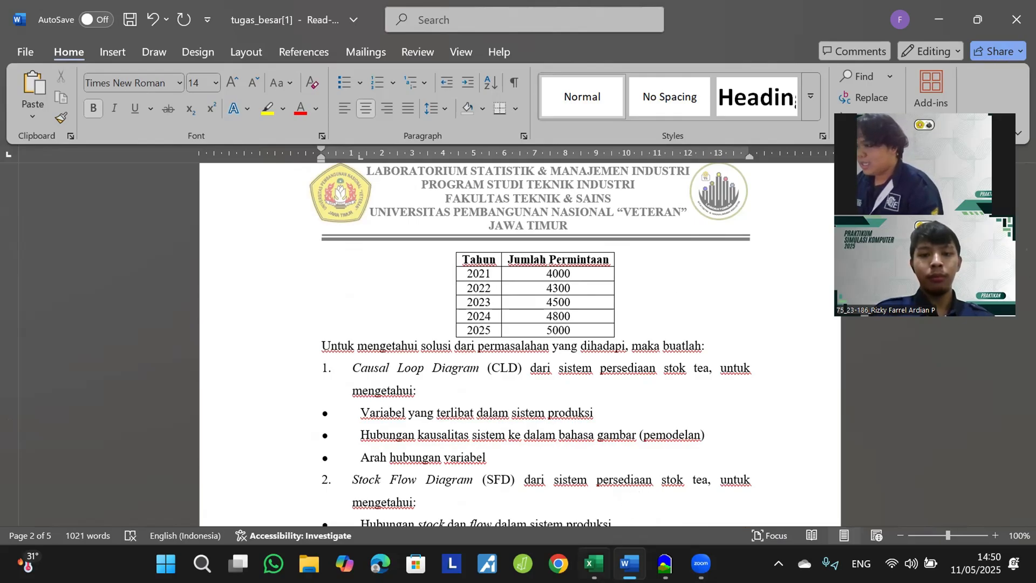
# Step: Switch to the Excel workbook and review the Tabel Formulasi Model and the Data Real table
pyautogui.click(593, 563)
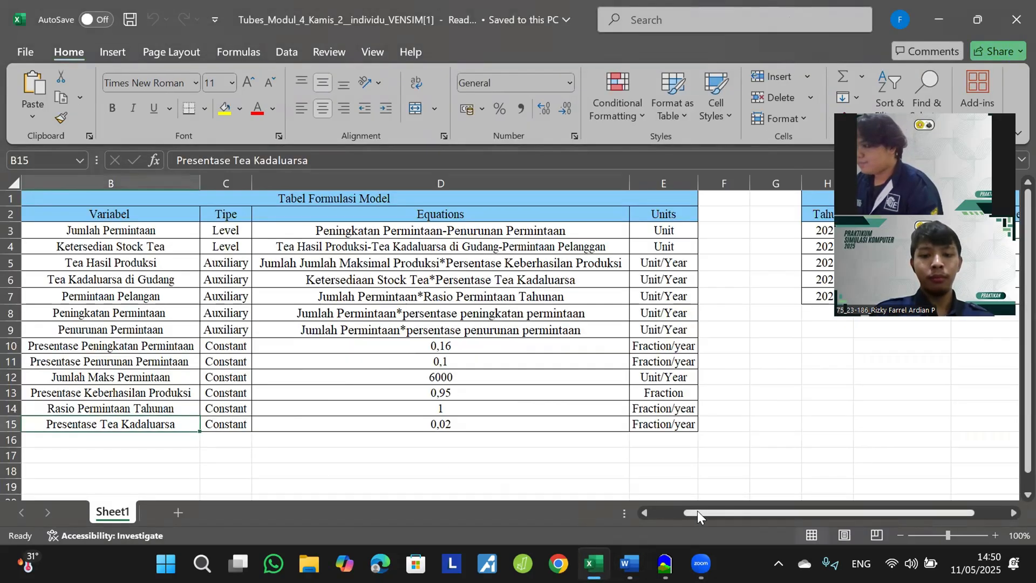
pyautogui.moveTo(696, 511); pyautogui.dragTo(655, 514)
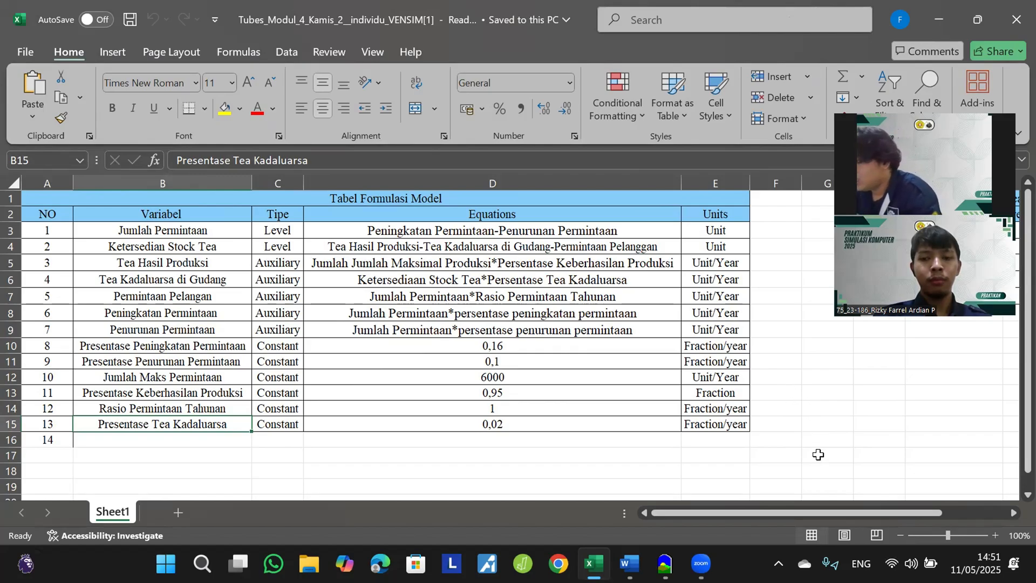
pyautogui.moveTo(821, 512); pyautogui.dragTo(949, 501)
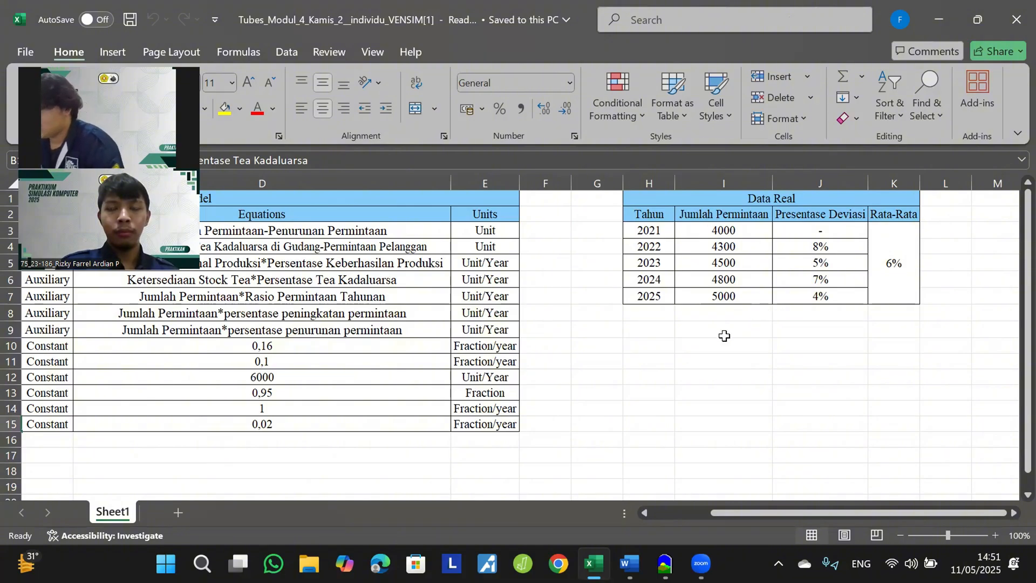
# Step: Switch to Vensim and give a new model an initial time of 2021 and a final time of 2030
pyautogui.moveTo(665, 564)
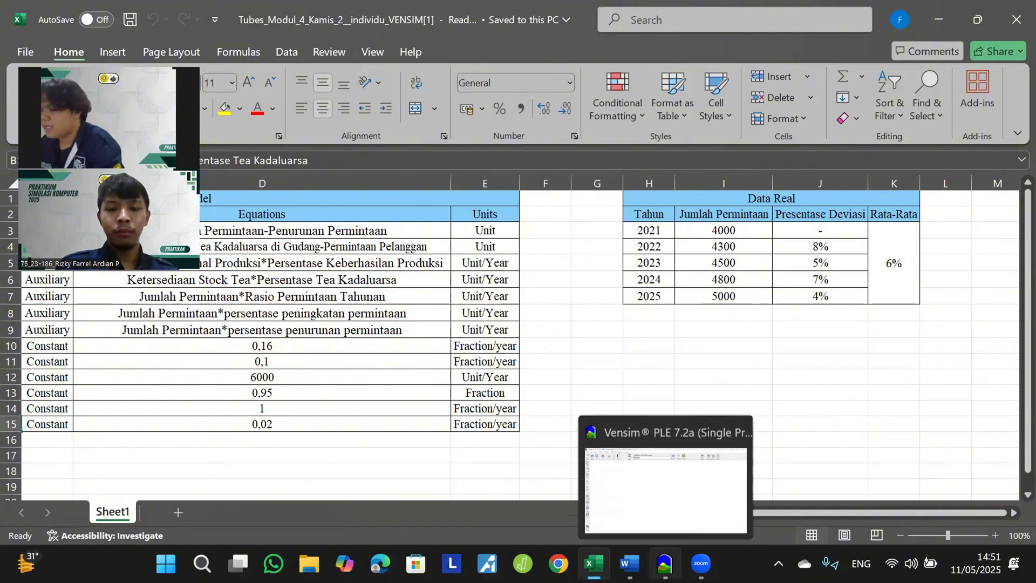
pyautogui.click(670, 511)
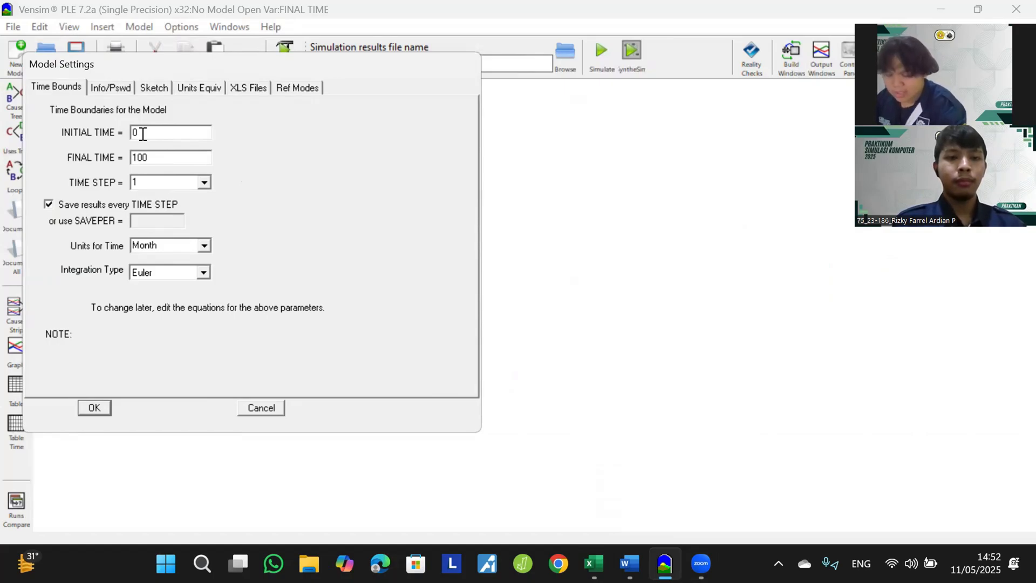
pyautogui.moveTo(141, 133); pyautogui.dragTo(118, 134)
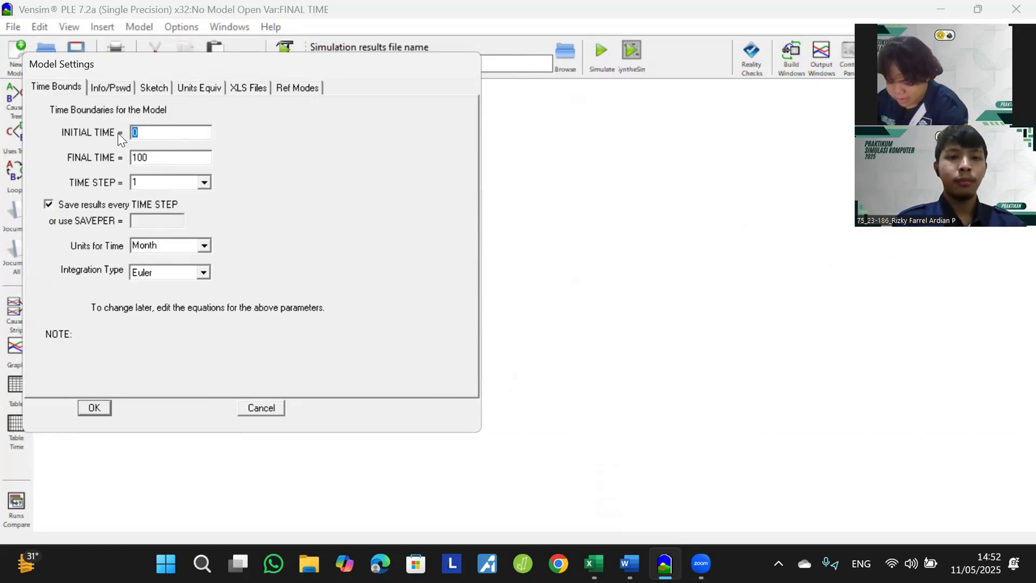
pyautogui.write('2021')
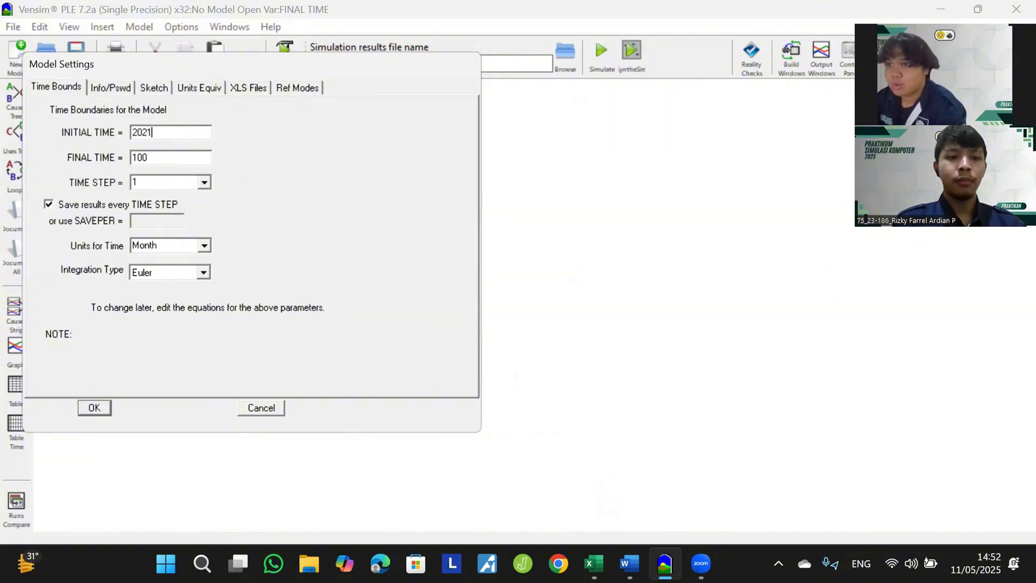
pyautogui.moveTo(141, 158); pyautogui.dragTo(119, 165)
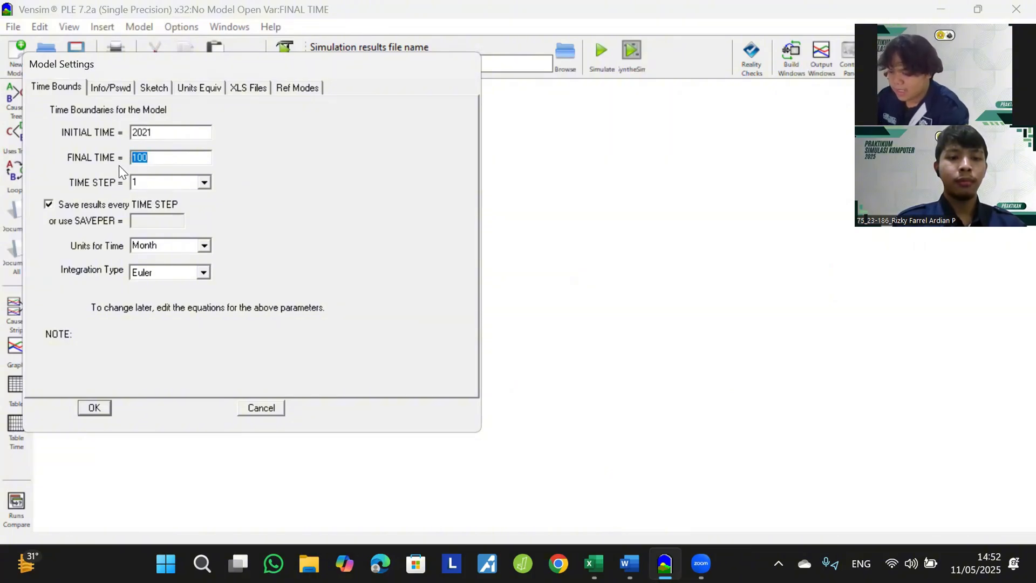
pyautogui.write('203')
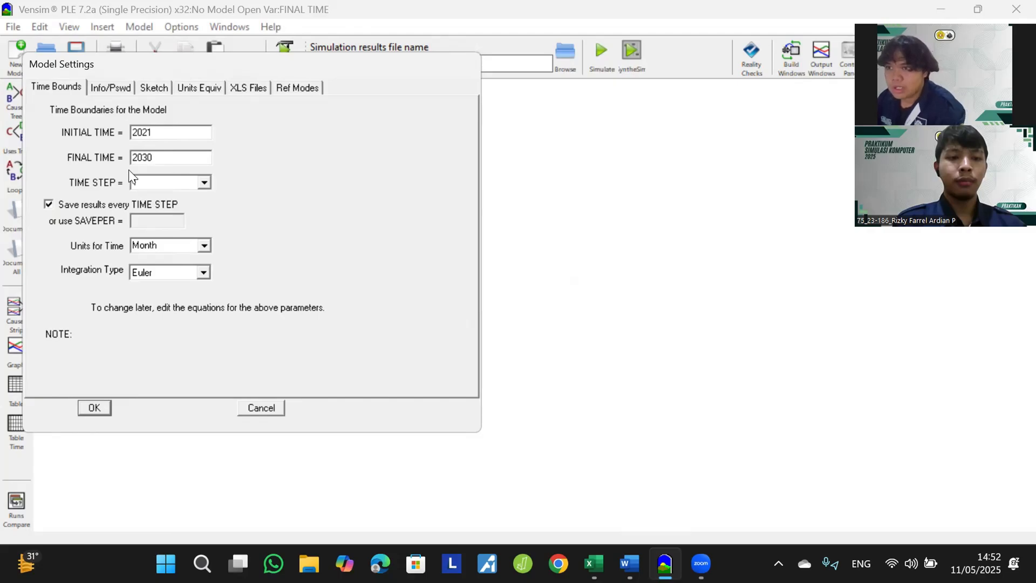
# Step: Set the model's units for time to Year and accept the model settings
pyautogui.click(204, 246)
pyautogui.scroll(2, 185, 282)
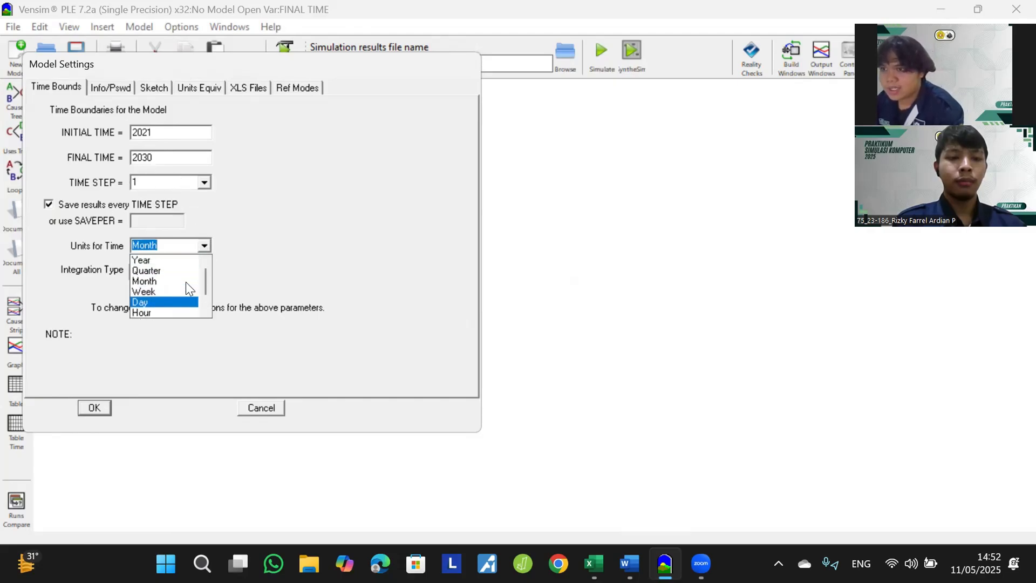
pyautogui.click(176, 262)
pyautogui.click(93, 407)
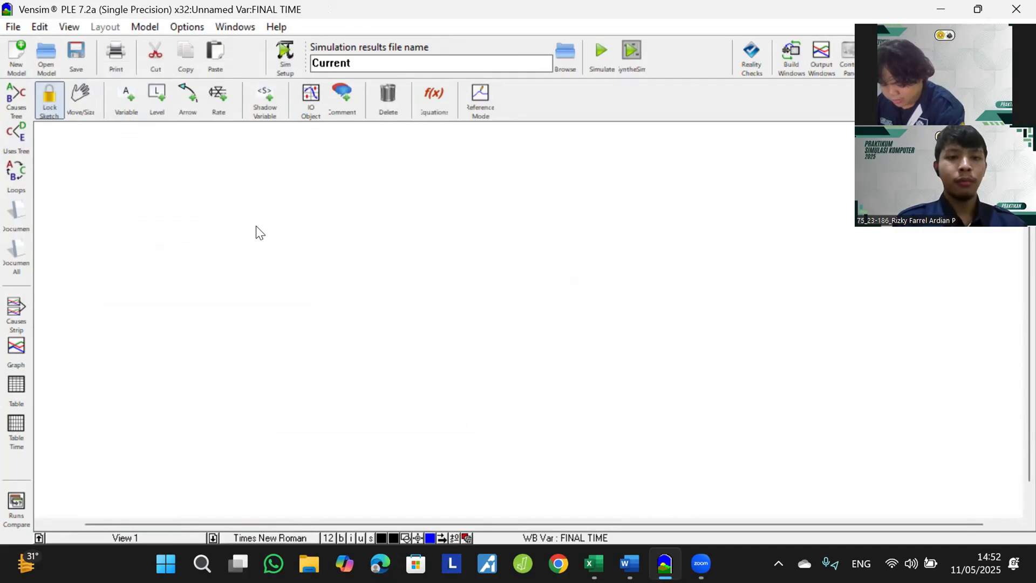
# Step: Add a variable named "Tea Hasil Produksi" to the empty sketch
pyautogui.click(124, 104)
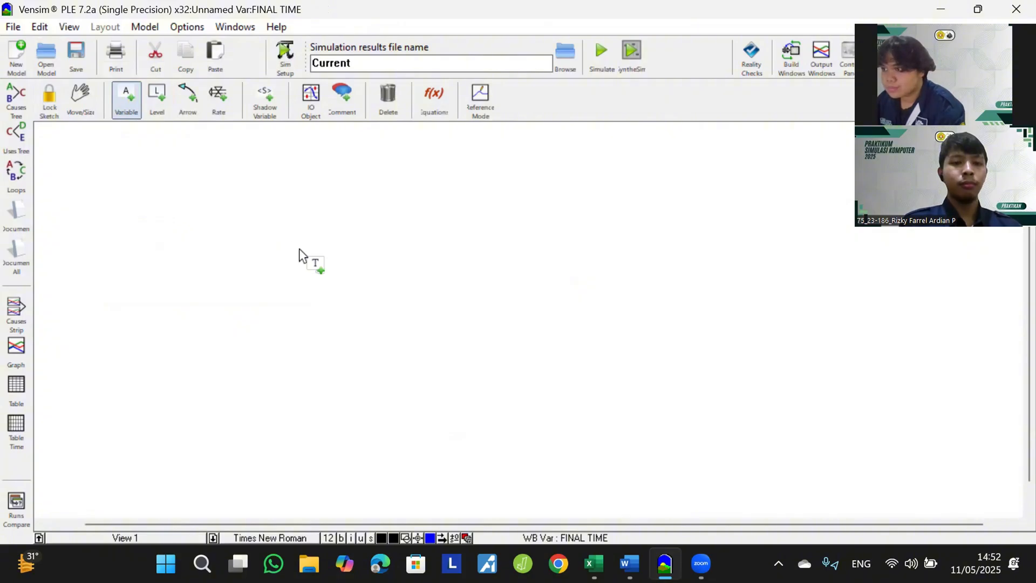
pyautogui.click(317, 229)
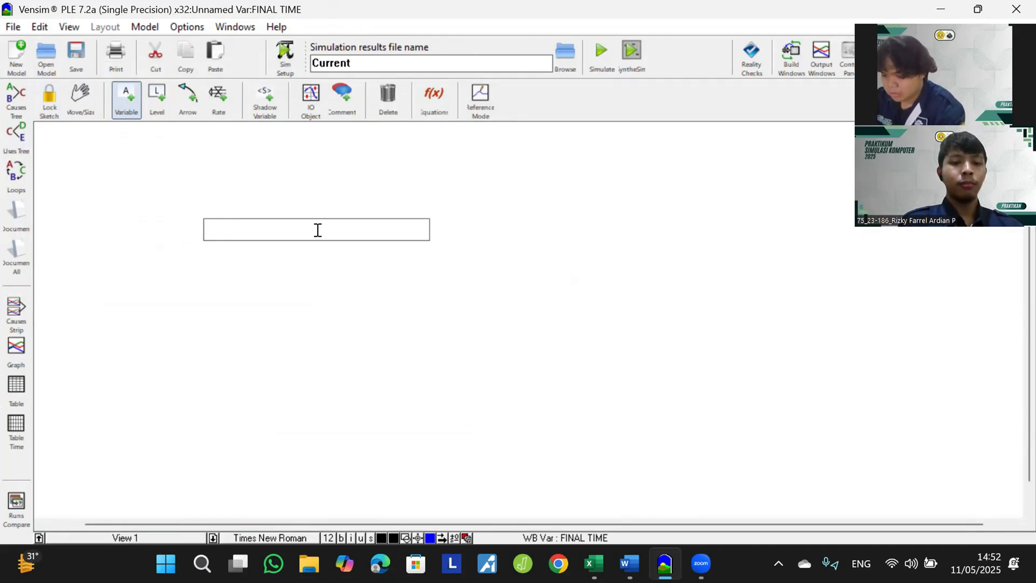
pyautogui.write('Tea ')
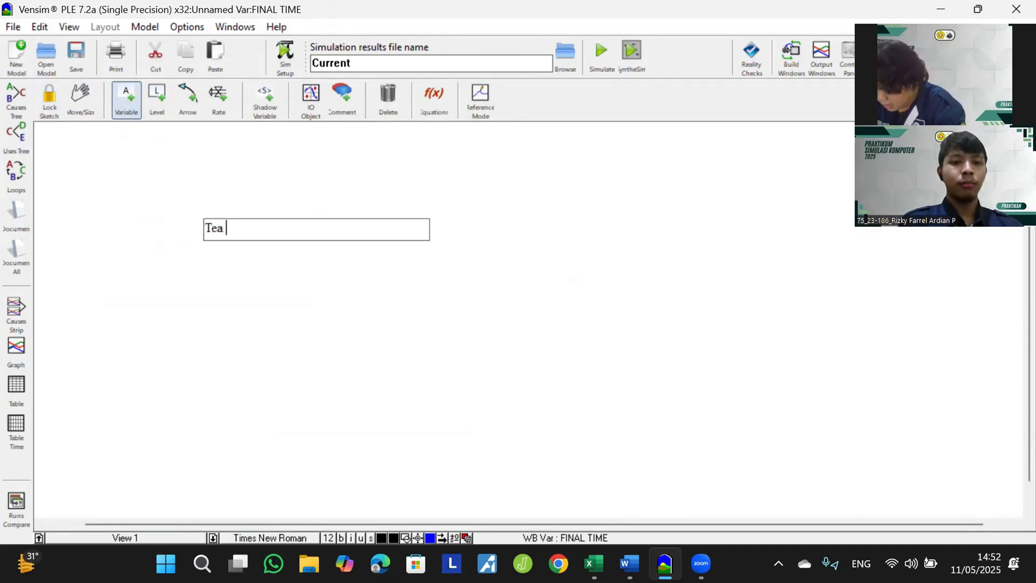
pyautogui.write('Hasil')
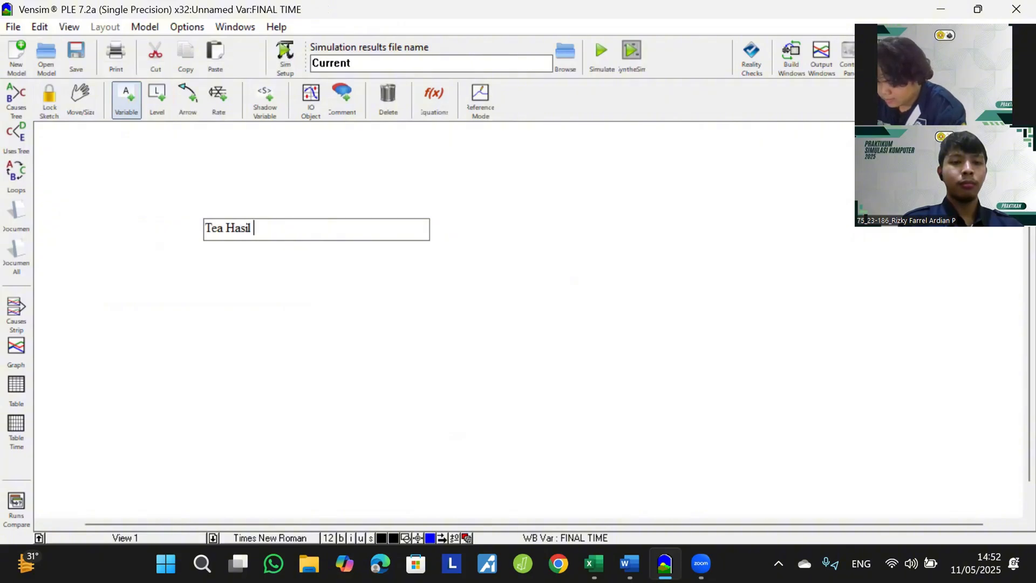
pyautogui.write(' Produksi')
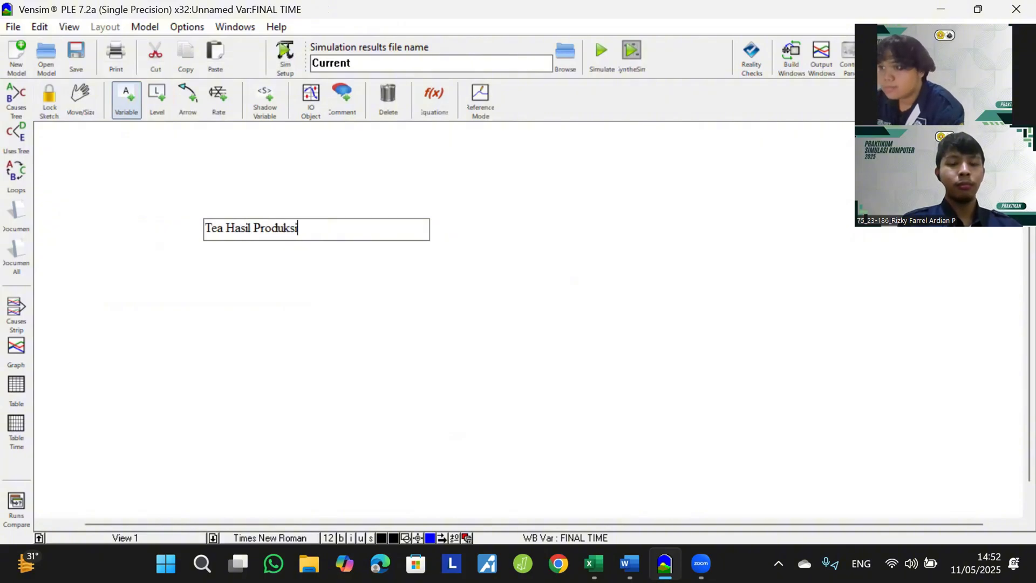
# Step: Add a variable named "Jumlah Produksi Maksimal" above and to the left of Tea Hasil Produksi
pyautogui.click(117, 176)
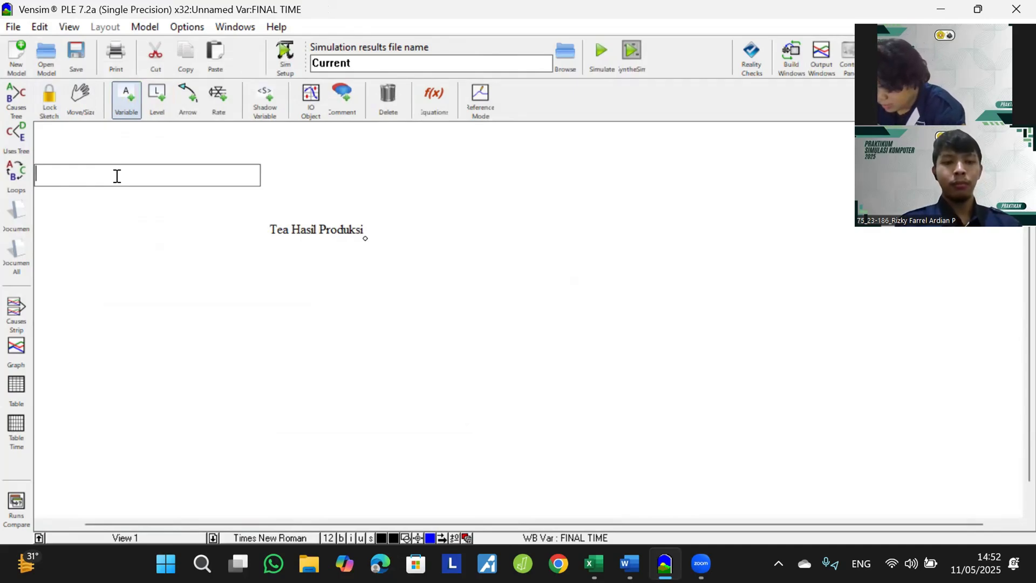
pyautogui.write('Jumlah ')
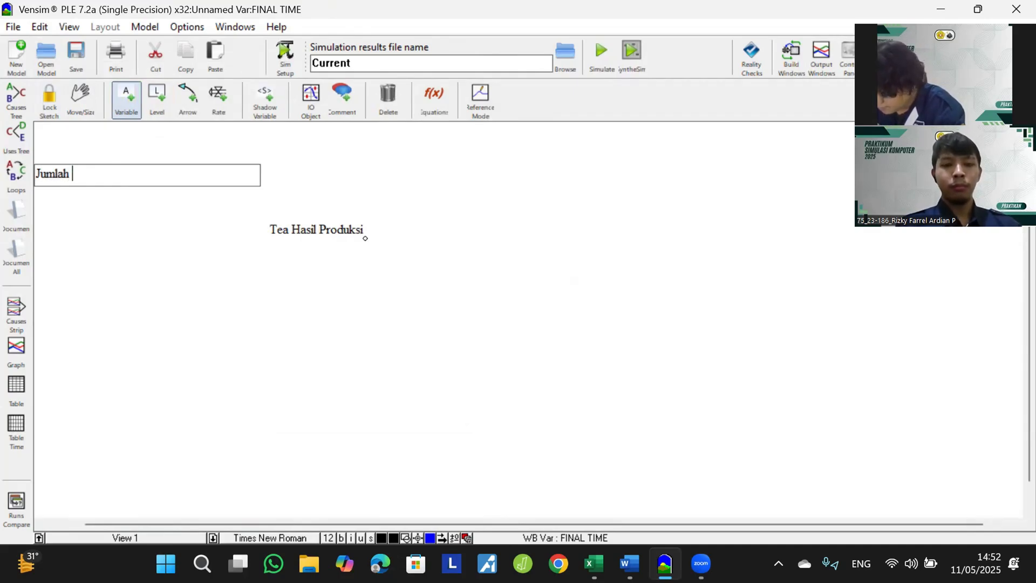
pyautogui.write('Produ')
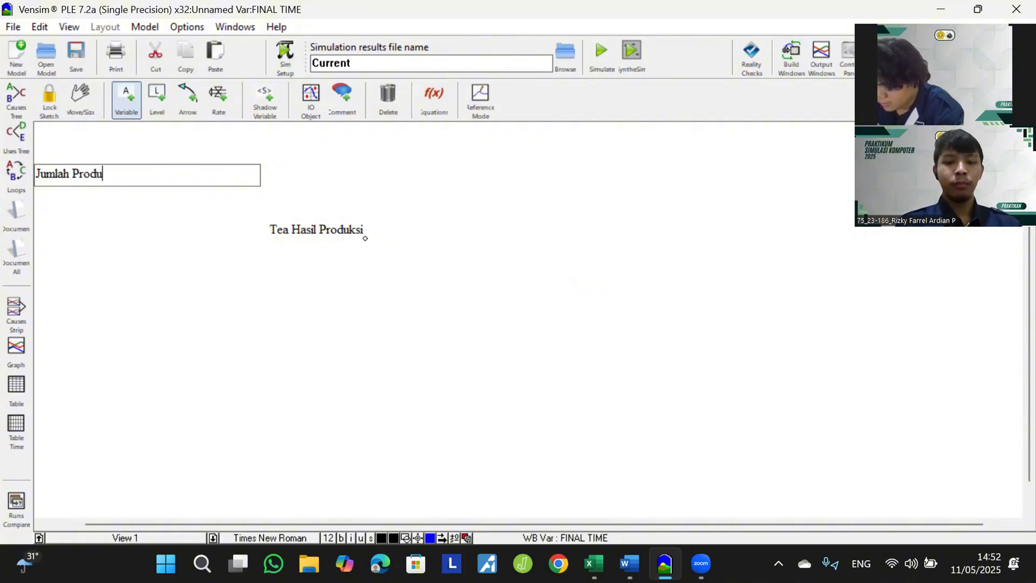
pyautogui.write('ksi Mak')
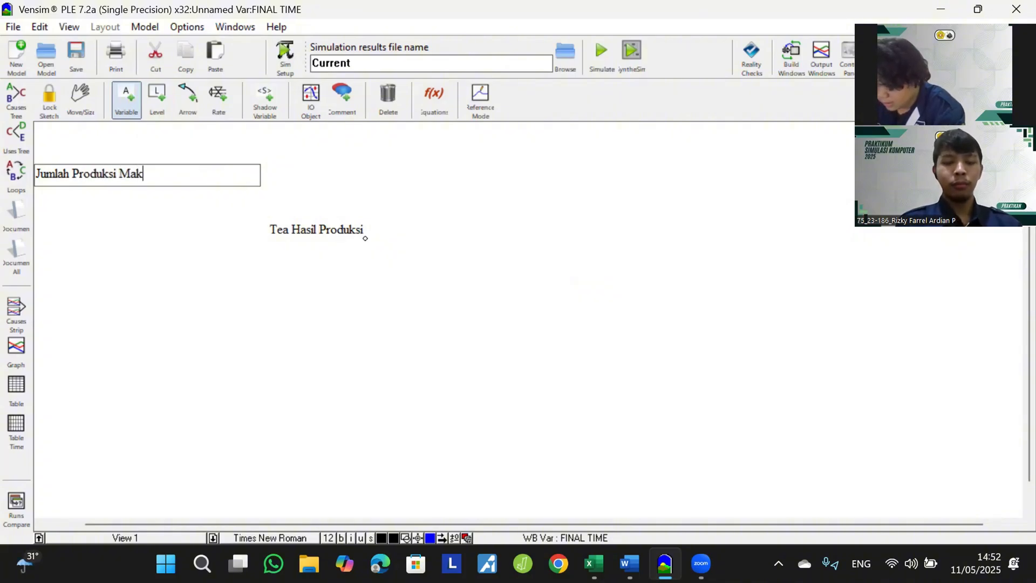
pyautogui.write('simal')
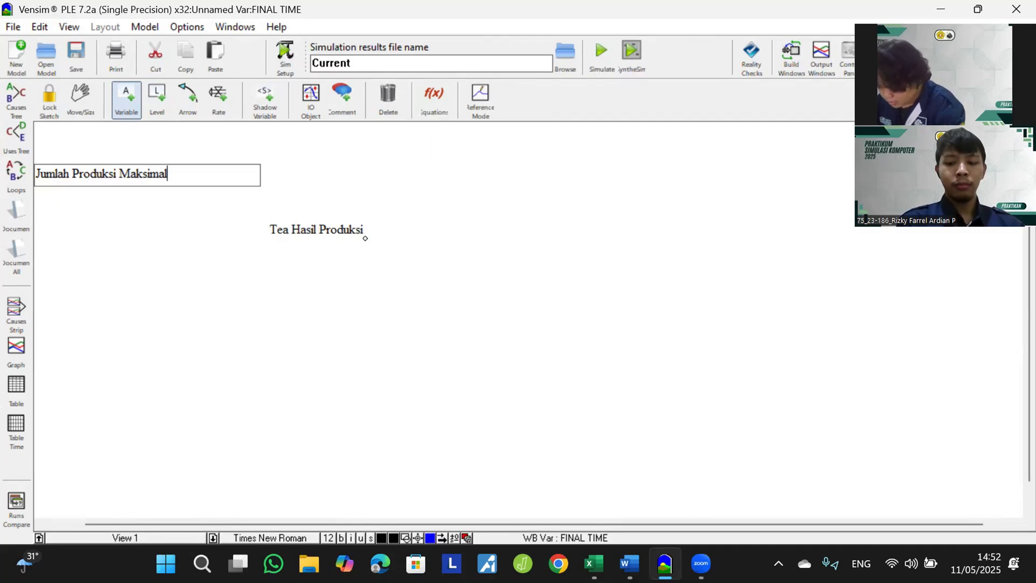
# Step: Add a variable named "Persentase Keberhasilan Produksi" below and to the left of Tea Hasil Produksi
pyautogui.click(71, 303)
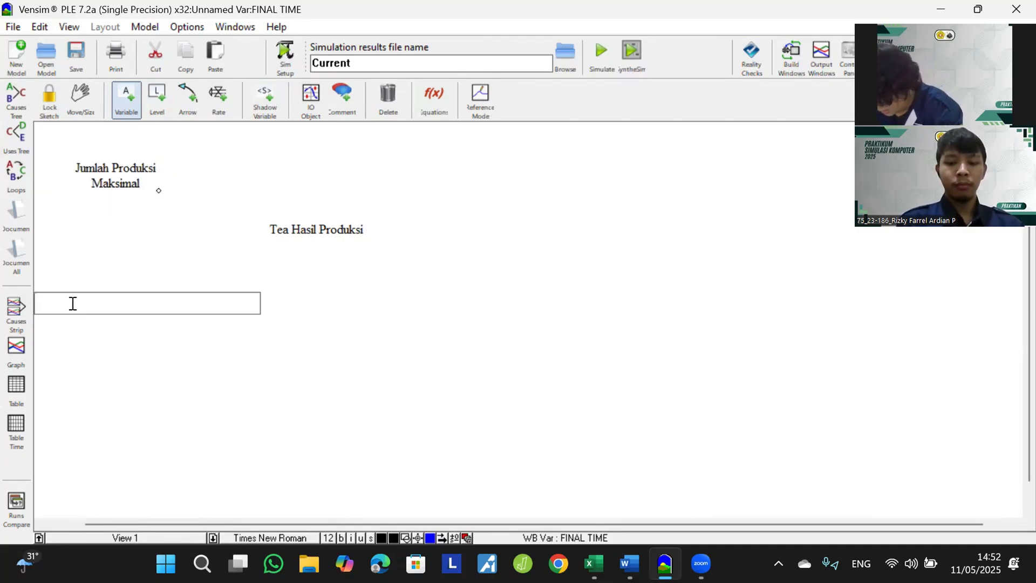
pyautogui.write('Per')
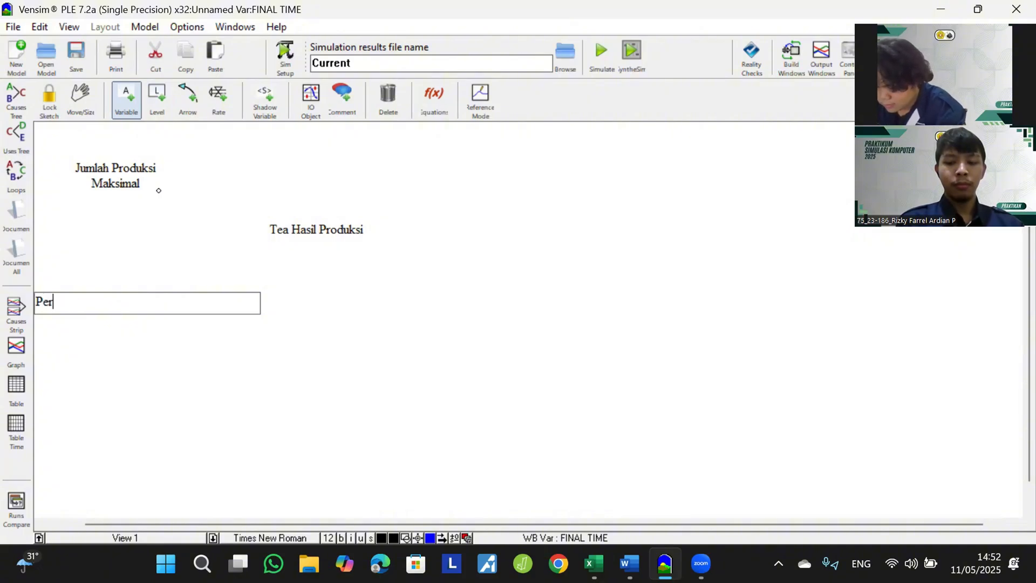
pyautogui.write('sen')
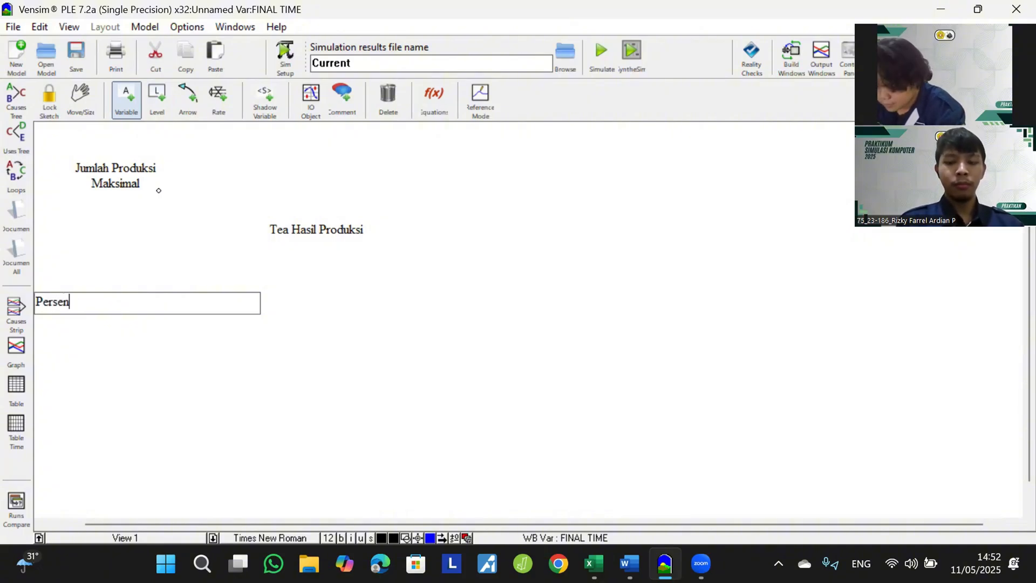
pyautogui.write('tase K')
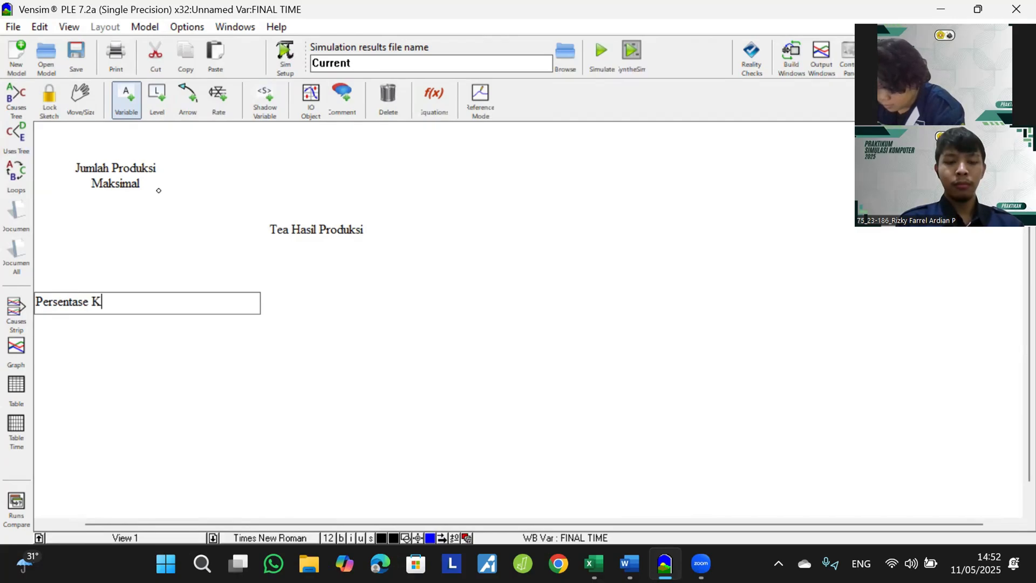
pyautogui.write('eberha')
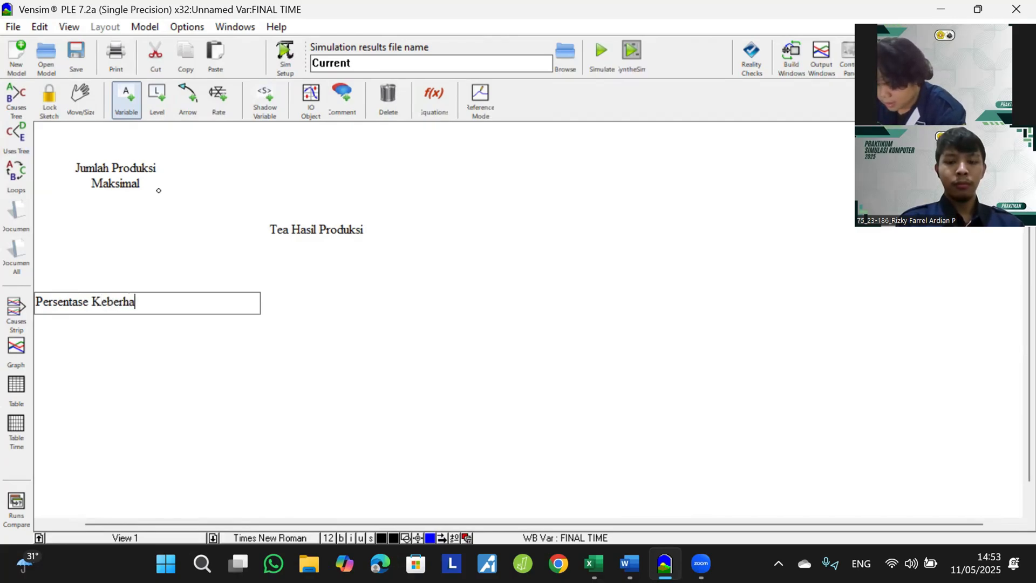
pyautogui.write('silan P')
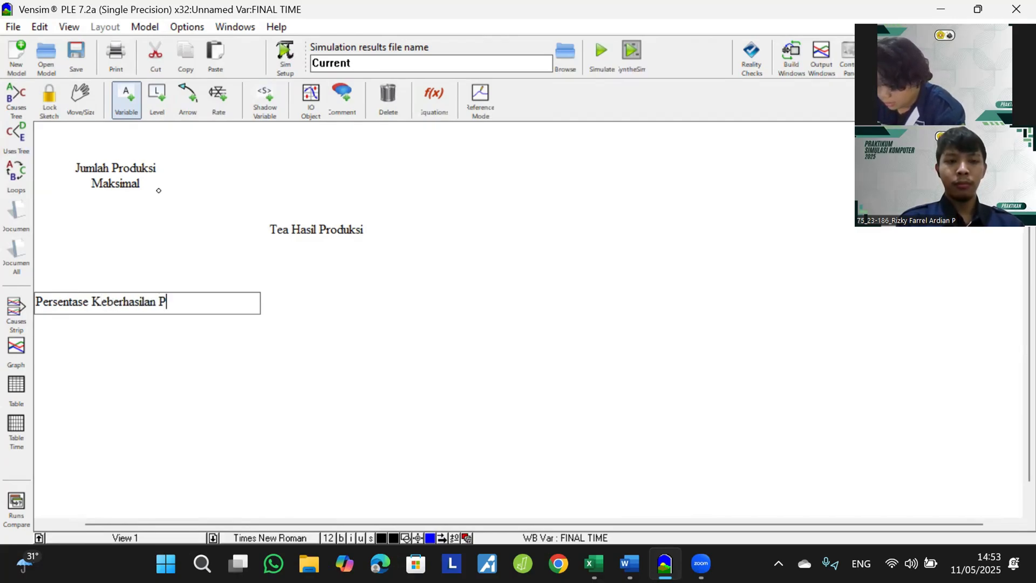
pyautogui.write('roduksi')
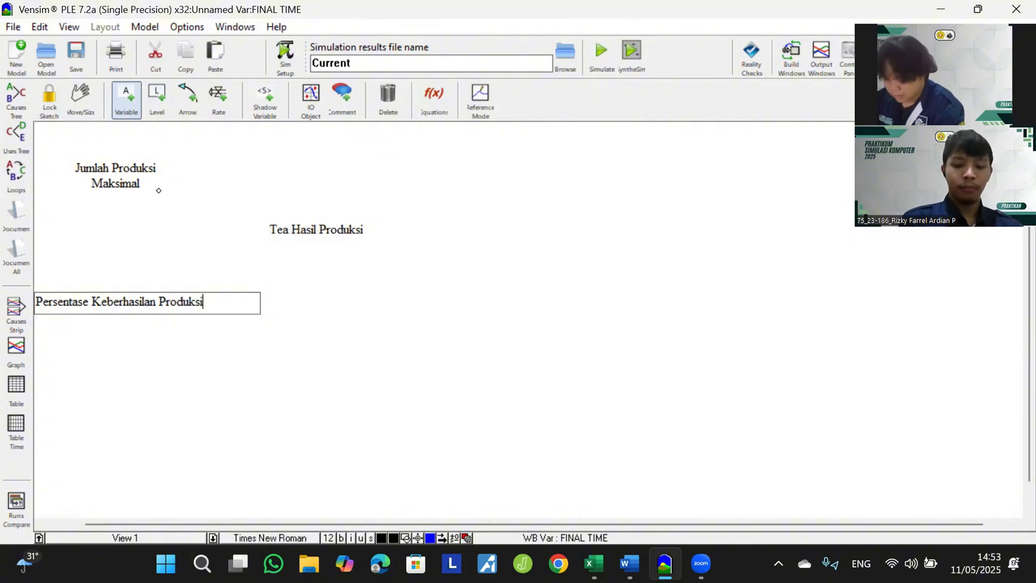
# Step: Add a variable named "Rasio Permintaan Tahunan" below and to the right of Persentase Keberhasilan Produksi
pyautogui.press('Return')
pyautogui.click(259, 393)
pyautogui.write('R')
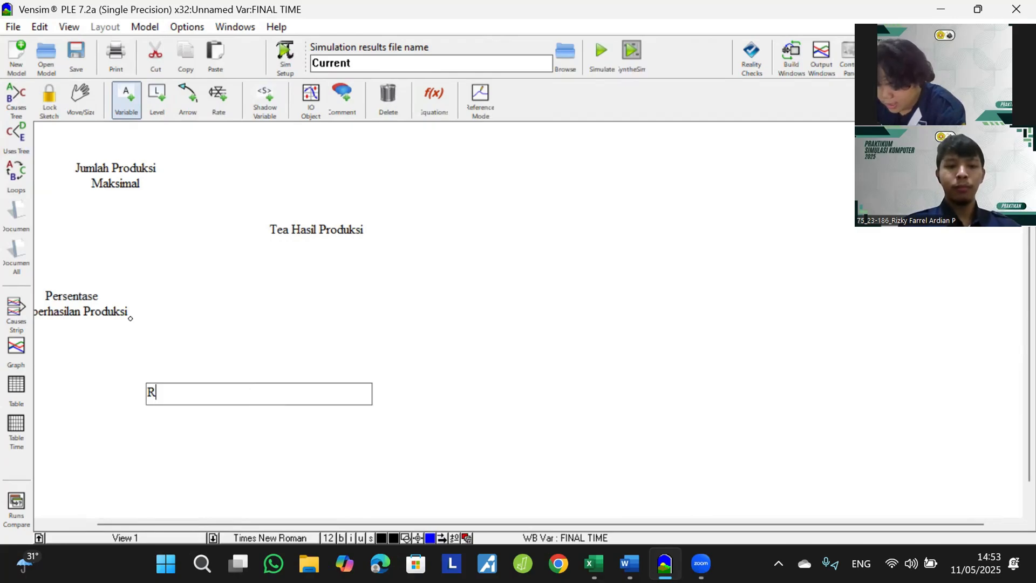
pyautogui.write('asio P')
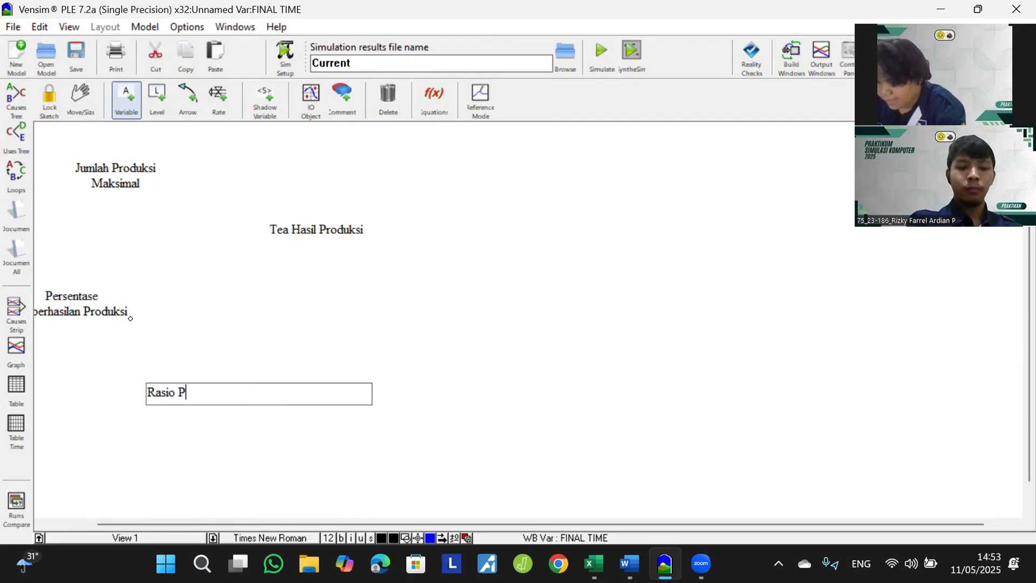
pyautogui.write('erm')
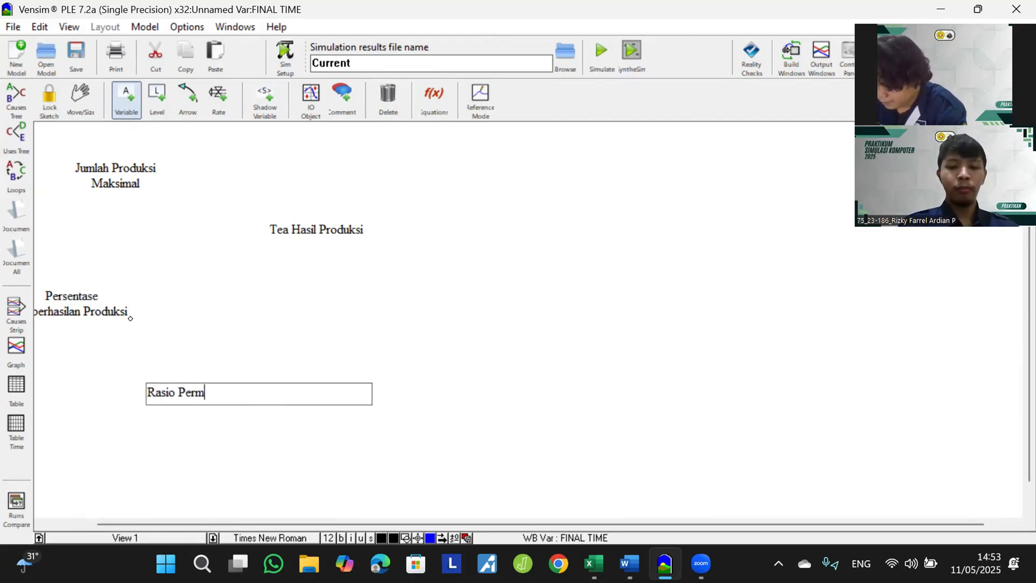
pyautogui.write('intaan Tahunan')
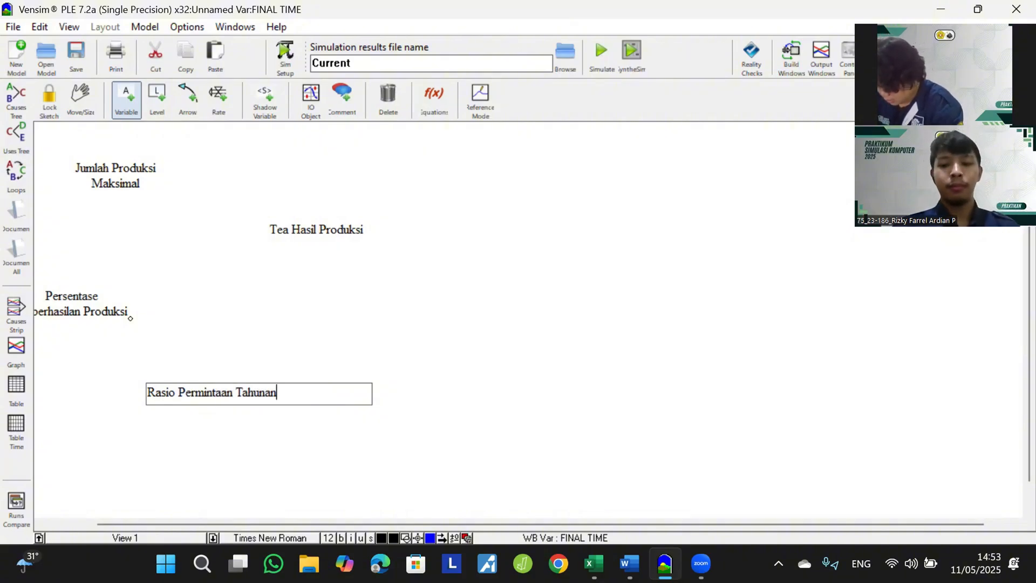
pyautogui.press('Return')
# Step: Add a variable named "Permintaan Pelanggan" above and to the right of Rasio Permintaan Tahunan
pyautogui.click(408, 337)
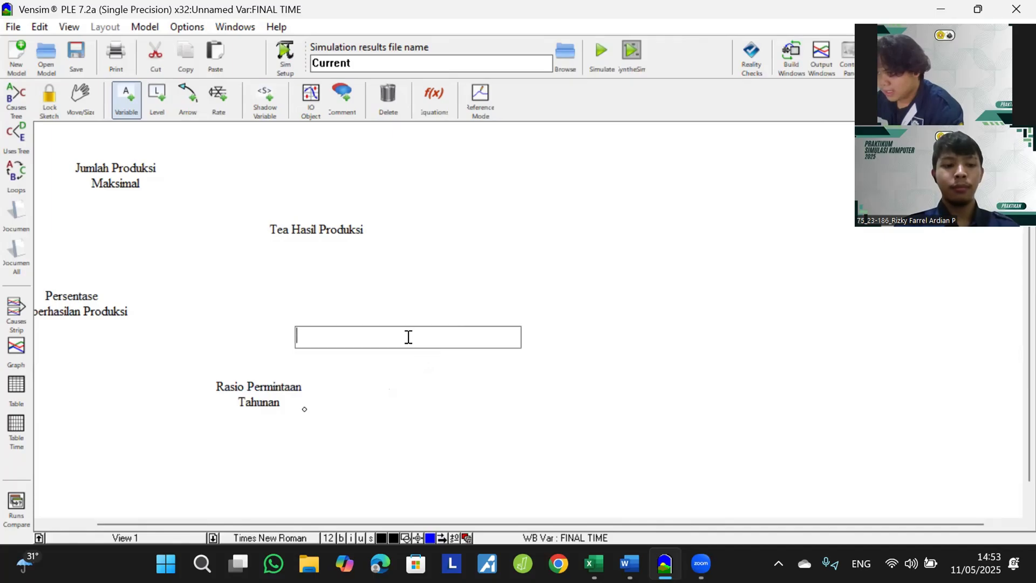
pyautogui.write('P')
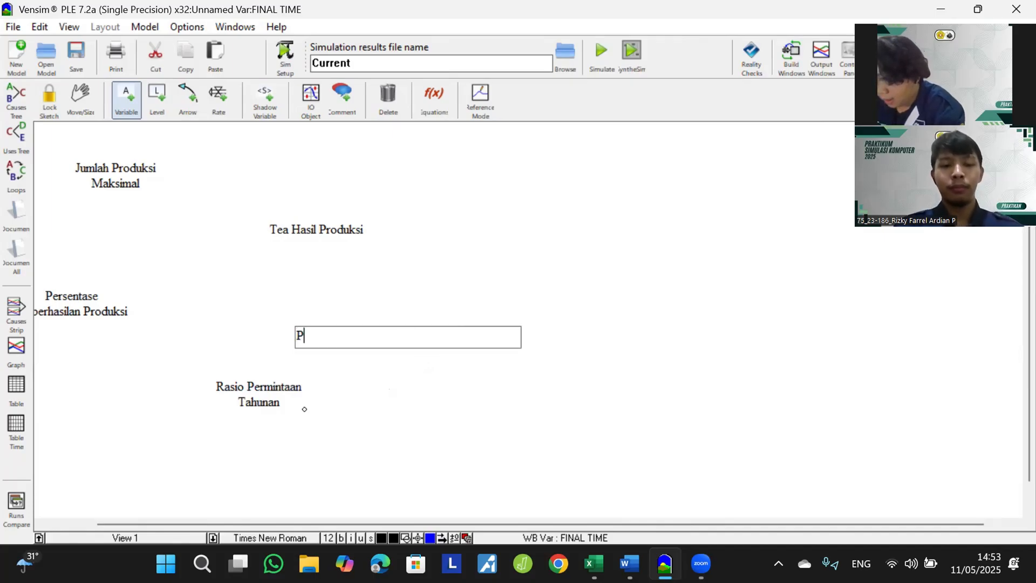
pyautogui.write('ermintaan ')
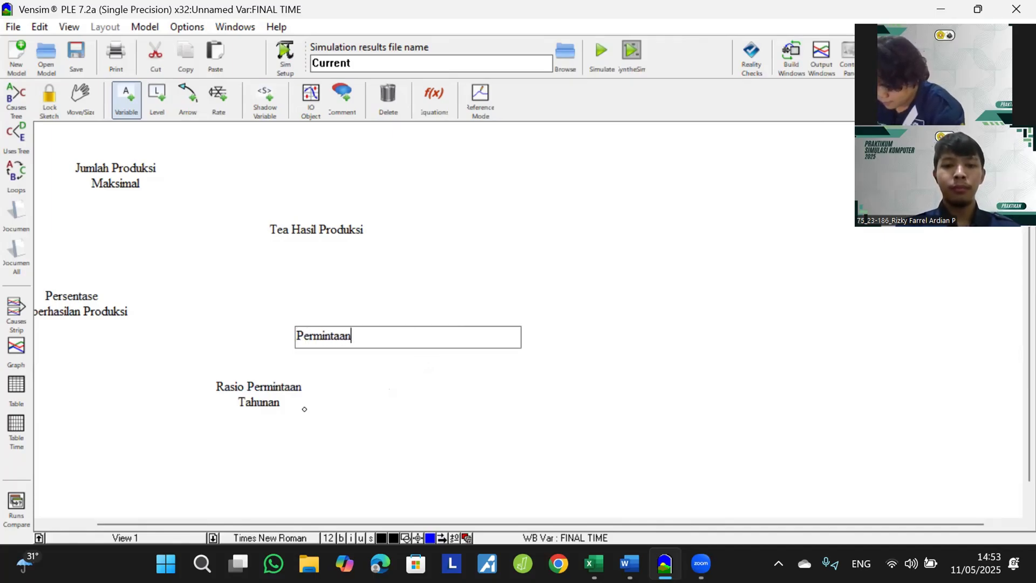
pyautogui.write('Pelanggan')
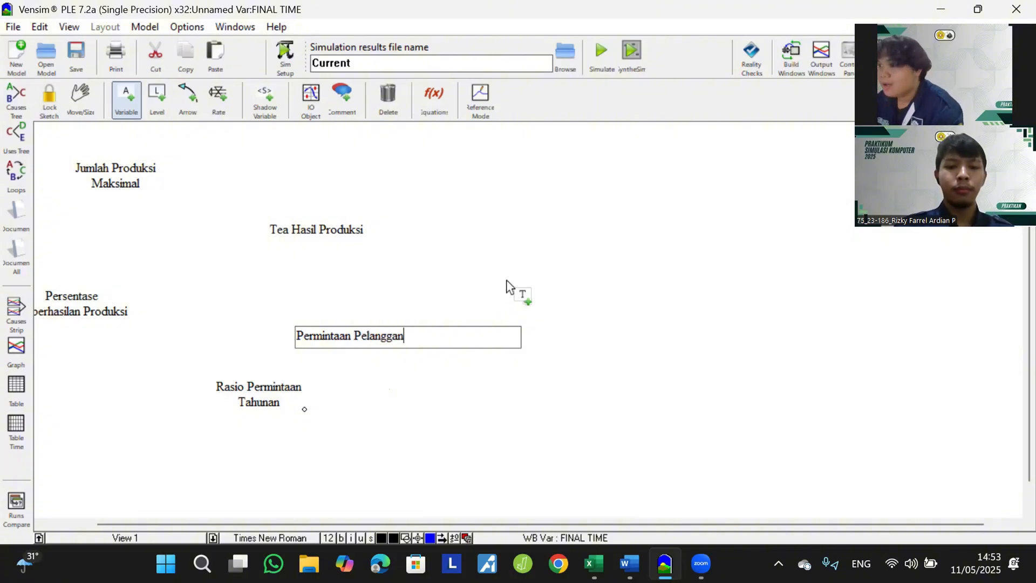
# Step: Add a variable named "Ketersediaan Stock Tea" above and to the right of Permintaan Pelanggan
pyautogui.click(543, 272)
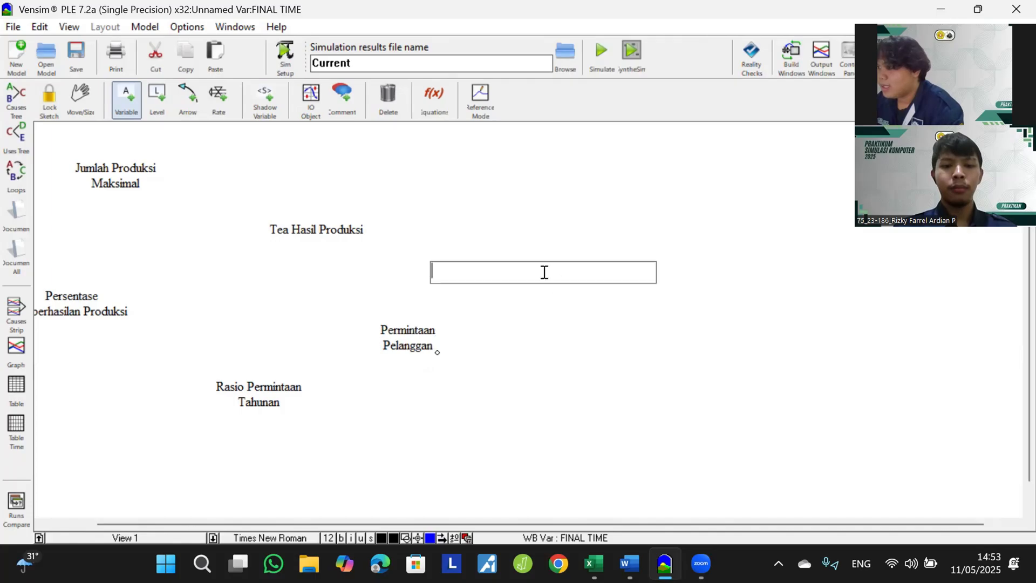
pyautogui.write('Keters')
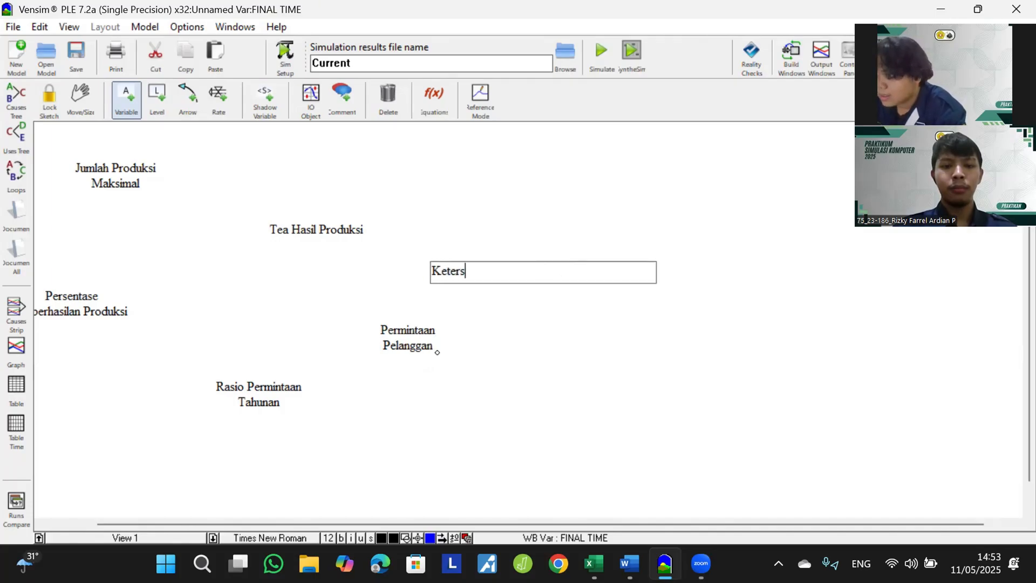
pyautogui.write('ed')
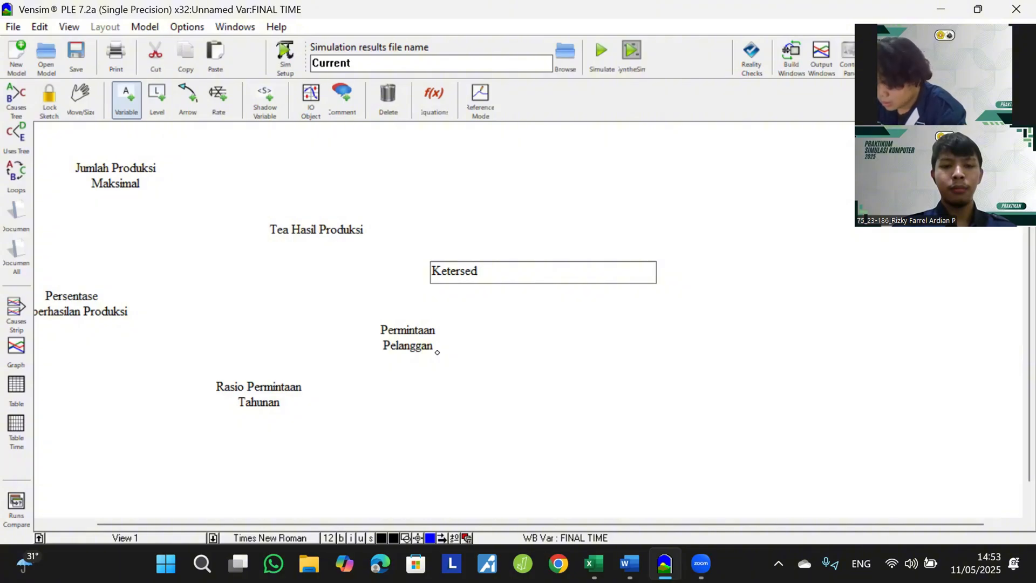
pyautogui.write('iaan St')
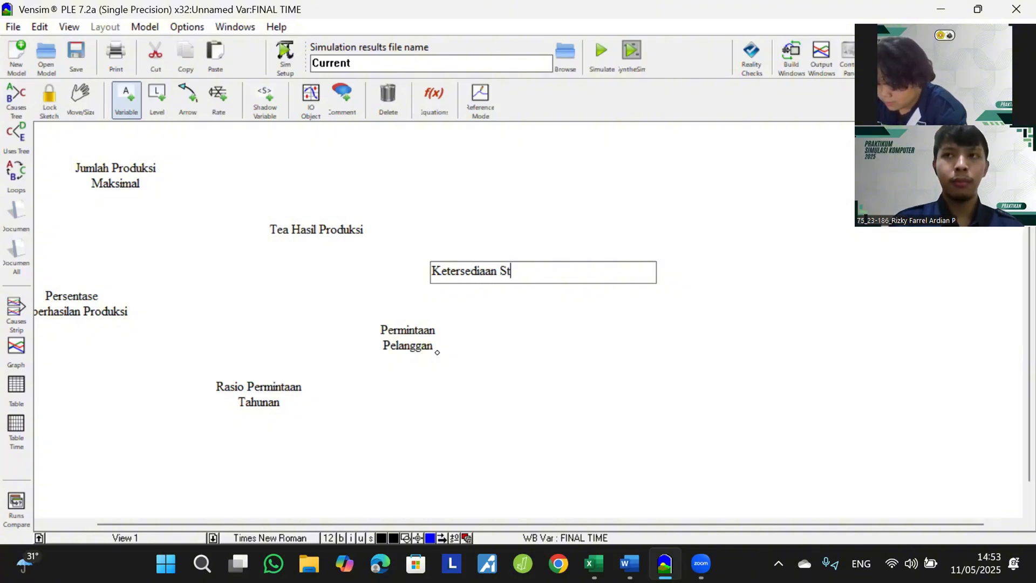
pyautogui.write('ock T')
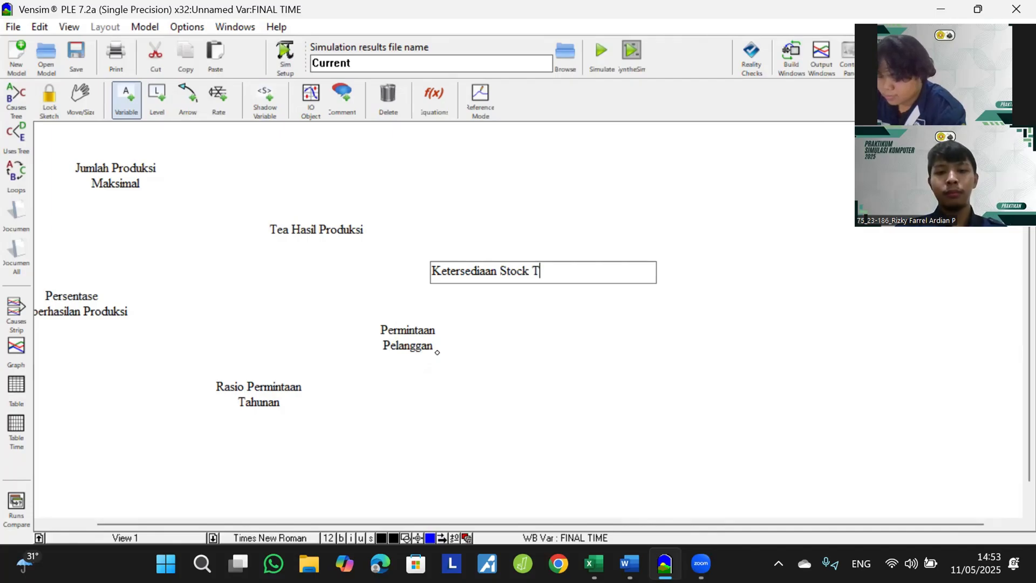
pyautogui.write('ea')
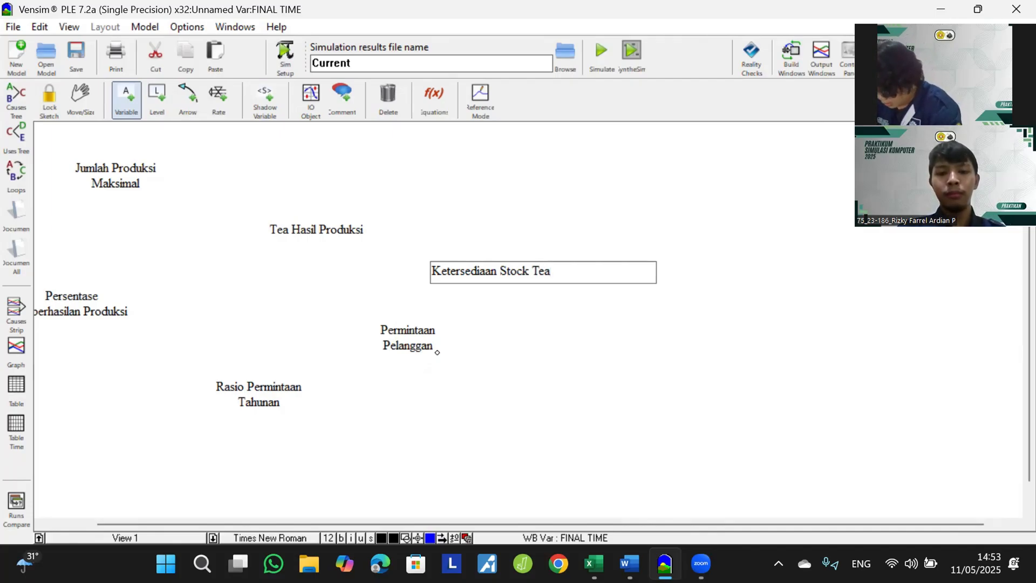
# Step: Add a variable named "Jumlah Permintaan" below and to the right of Permintaan Pelanggan
pyautogui.click(494, 384)
pyautogui.write('Jum')
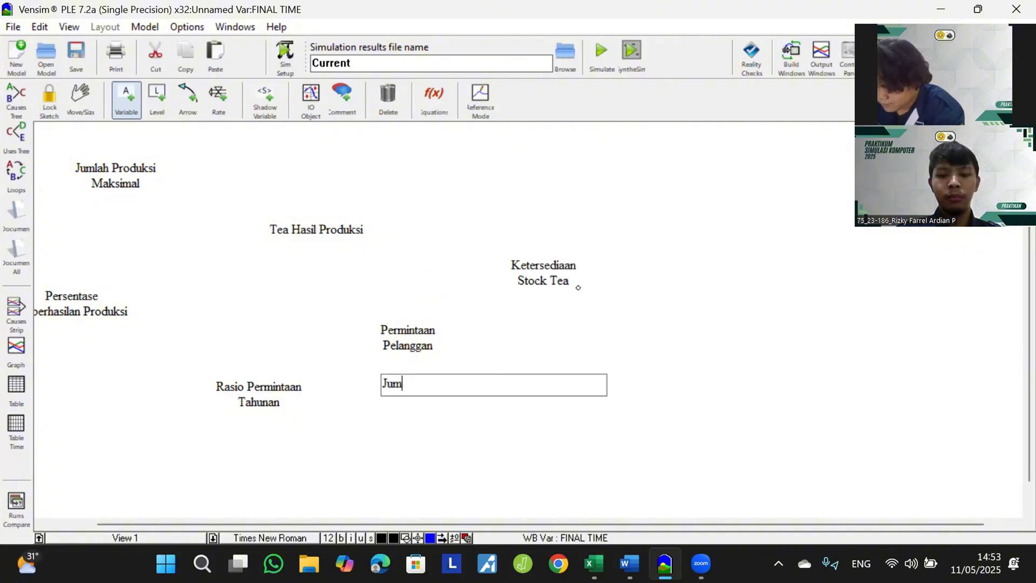
pyautogui.write('lah Per')
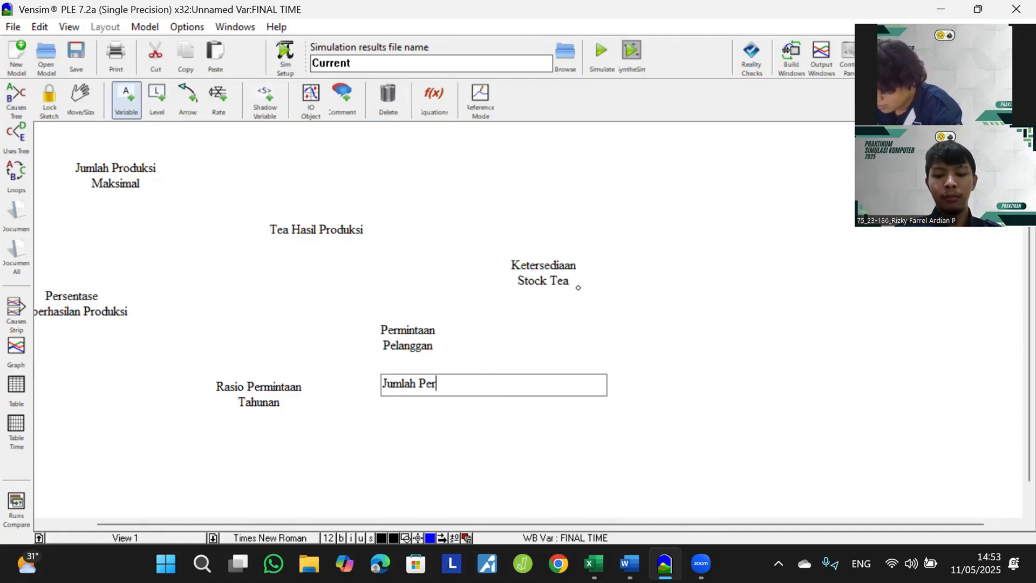
pyautogui.write('mi')
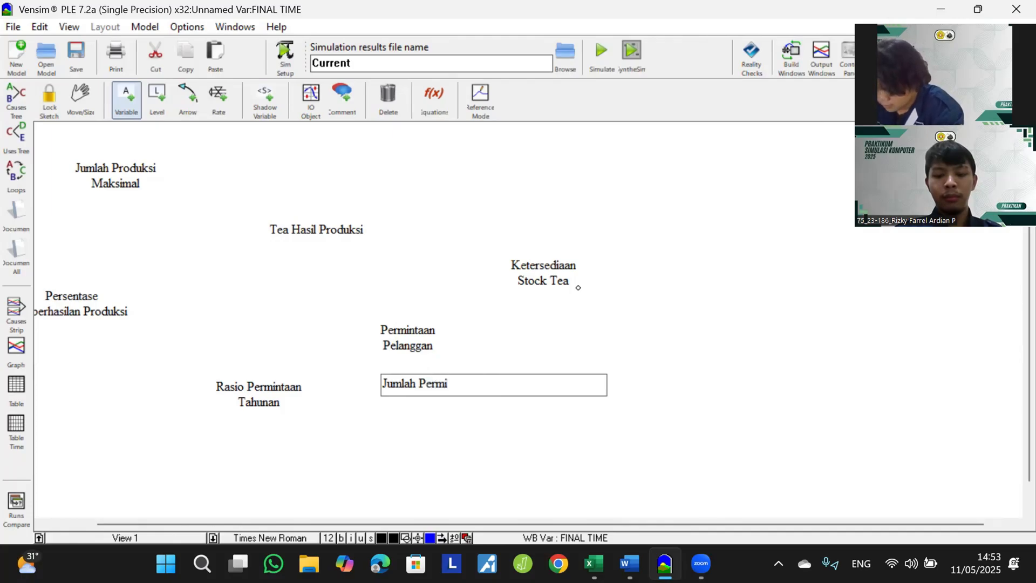
pyautogui.write('ntaan')
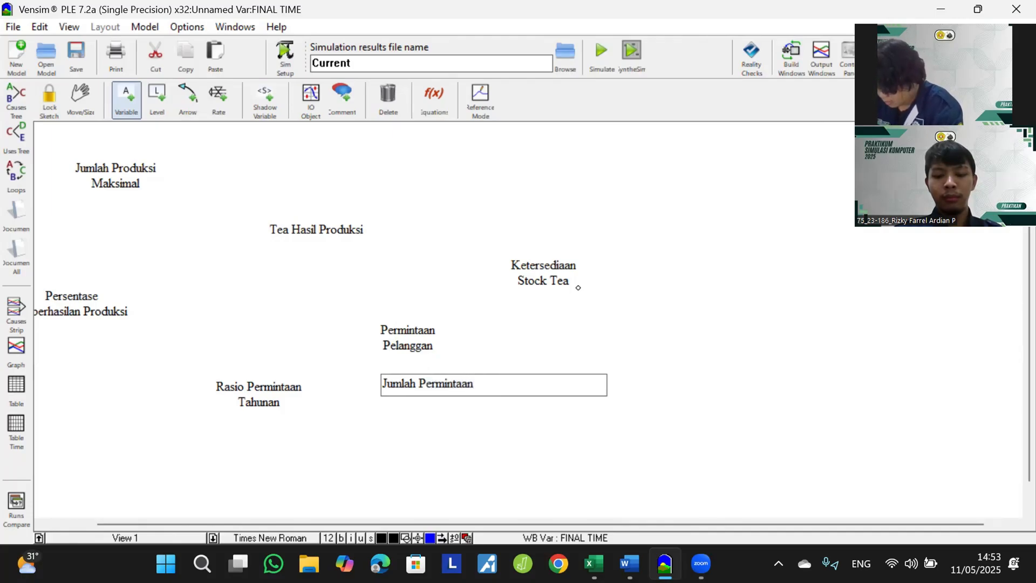
pyautogui.press('Return')
# Step: Add a variable named "Peningkatan Permintaan" below and to the right of Ketersediaan Stock Tea
pyautogui.click(672, 338)
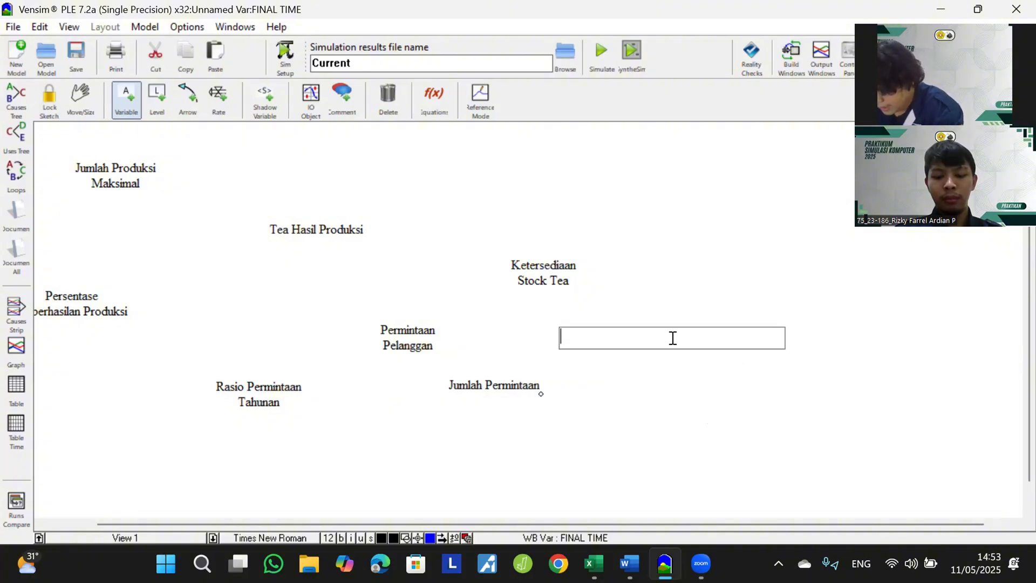
pyautogui.write('Peni')
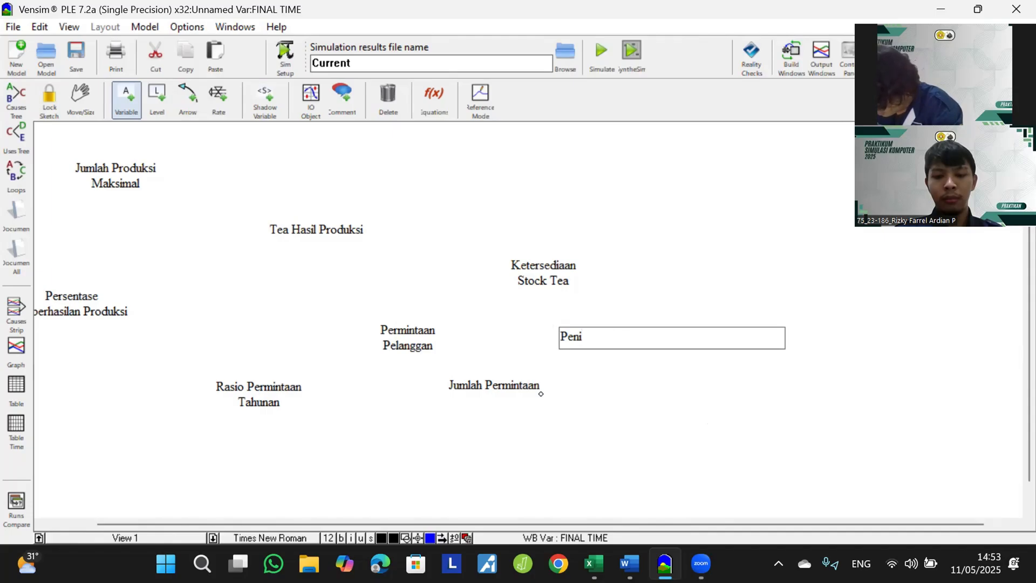
pyautogui.write('ngkatan')
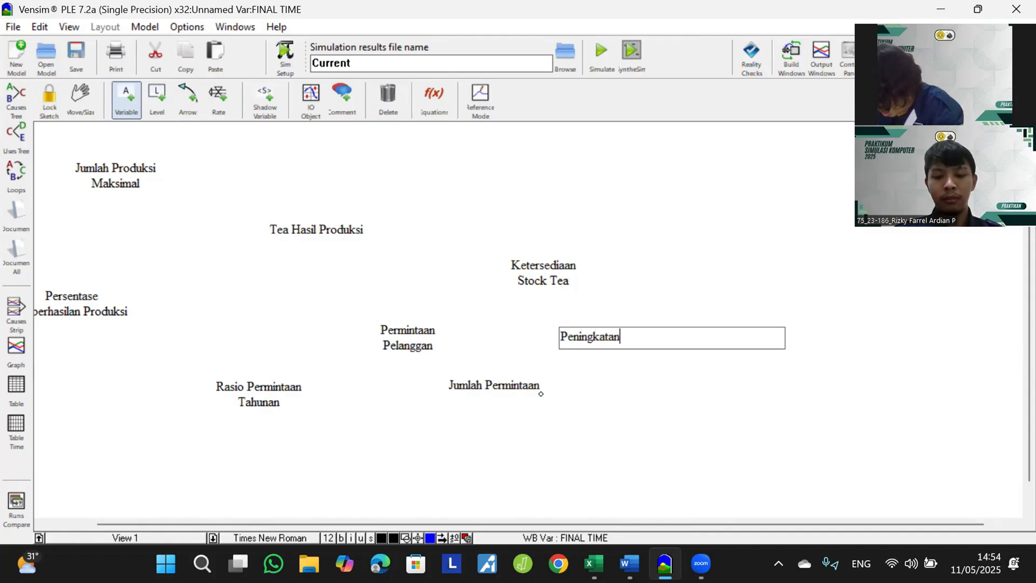
pyautogui.write(' Permi')
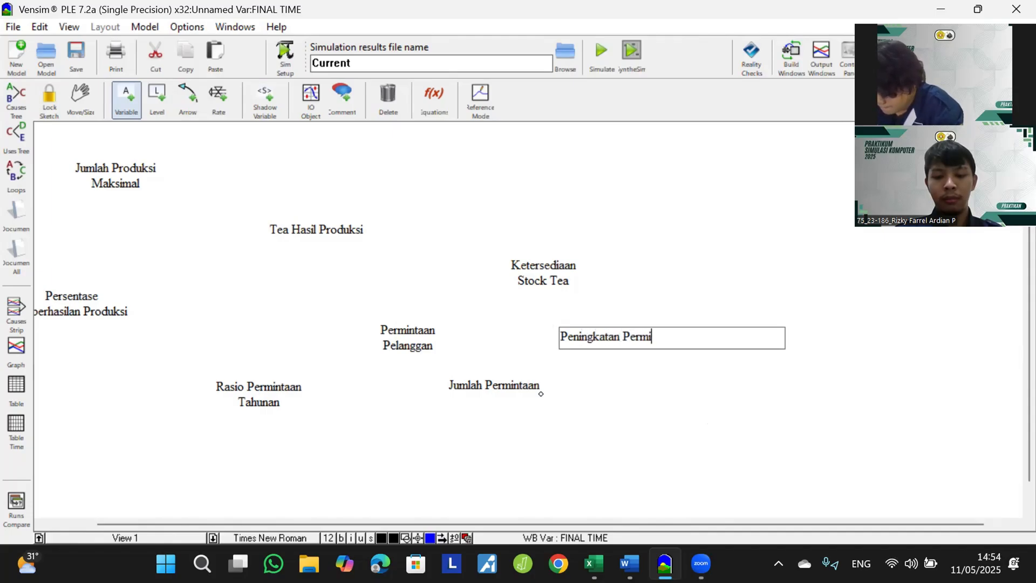
pyautogui.write('ntaan')
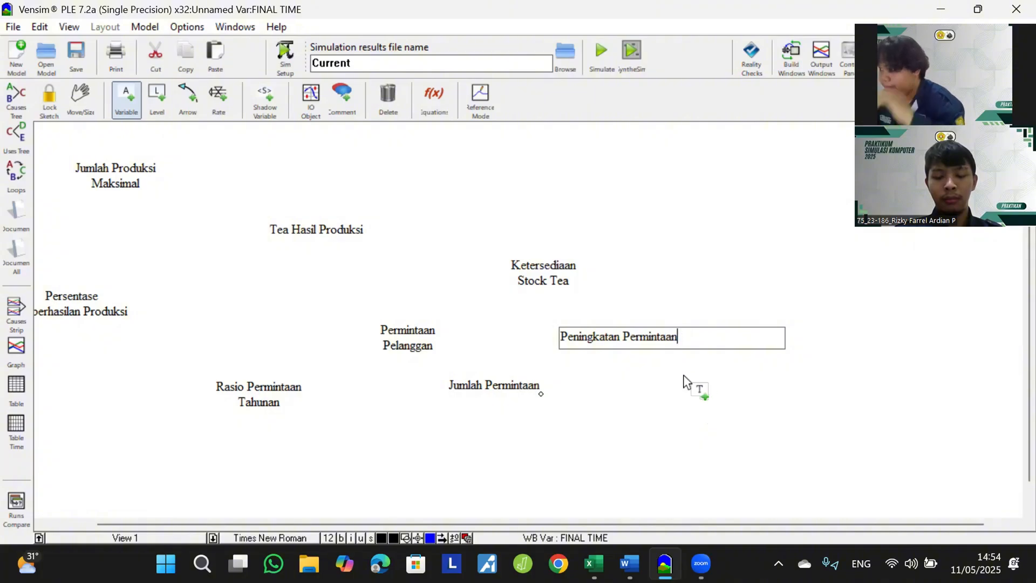
# Step: Add a variable named "Penurunan Permintaan" below and to the right of Jumlah Permintaan
pyautogui.click(571, 446)
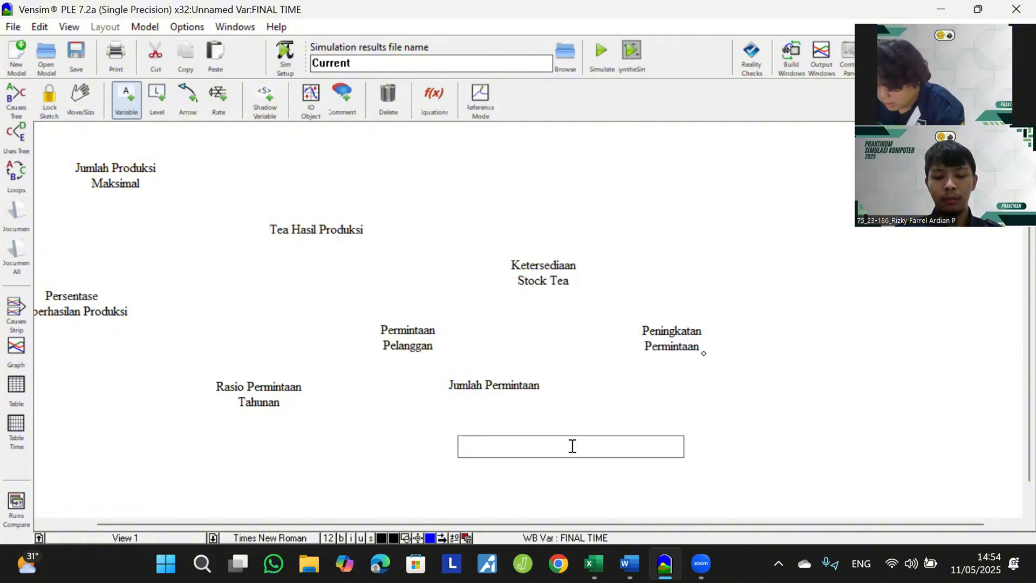
pyautogui.write('Penuruna')
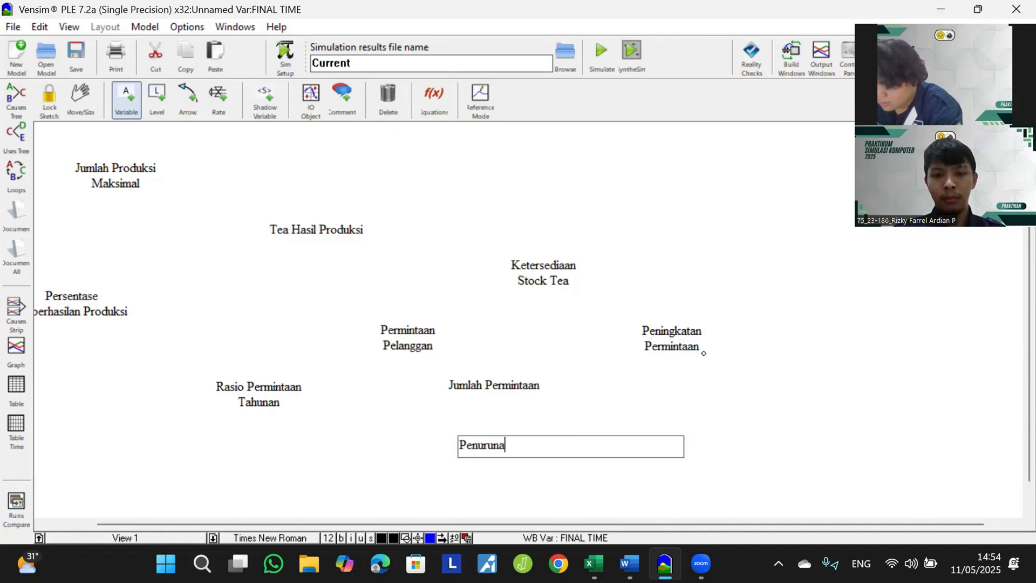
pyautogui.write('n Perm')
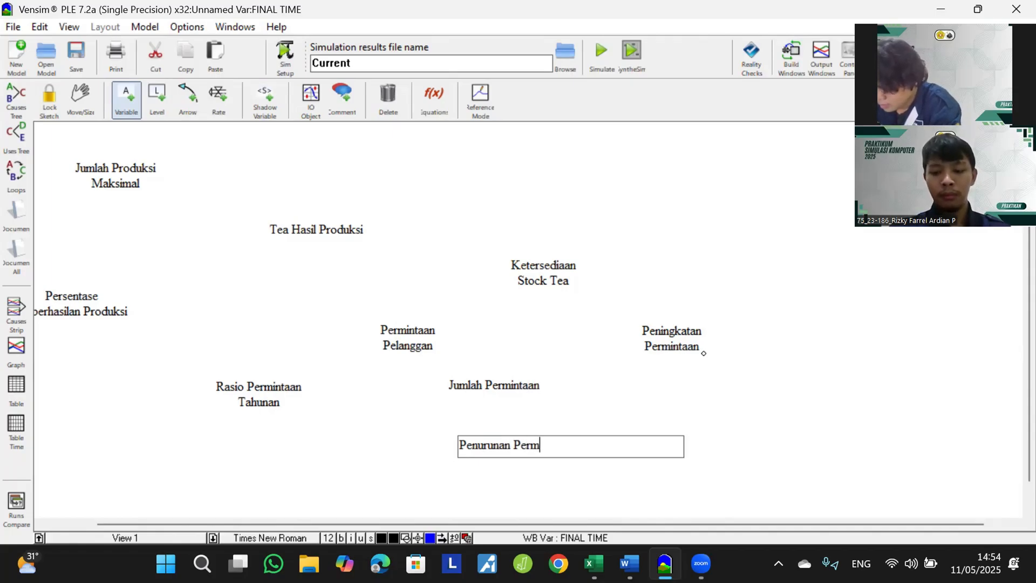
pyautogui.write('intaan')
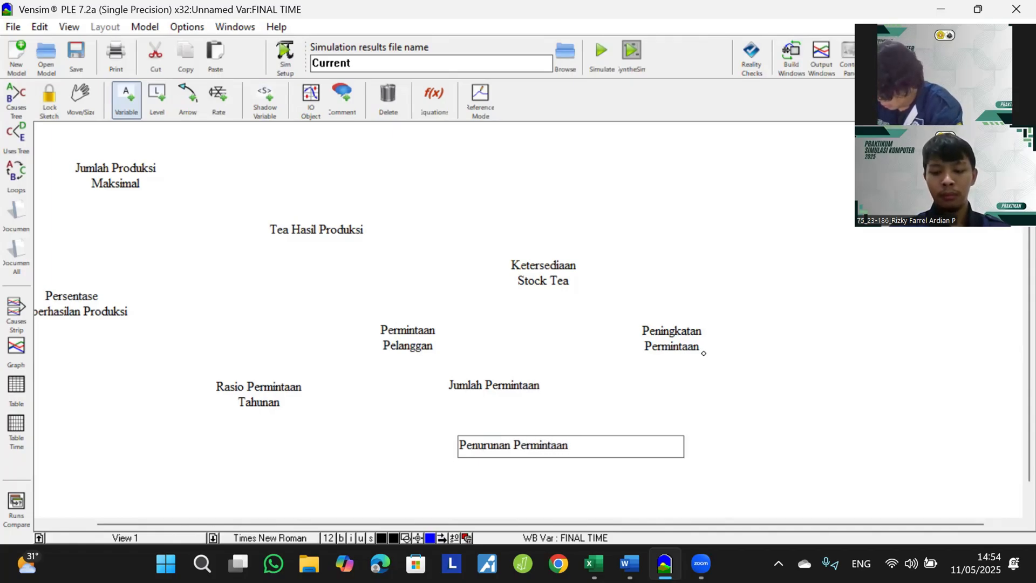
# Step: Add a variable named "Persentase Penurunan Permintaan" well to the right of Penurunan Permintaan and slightly higher
pyautogui.click(860, 422)
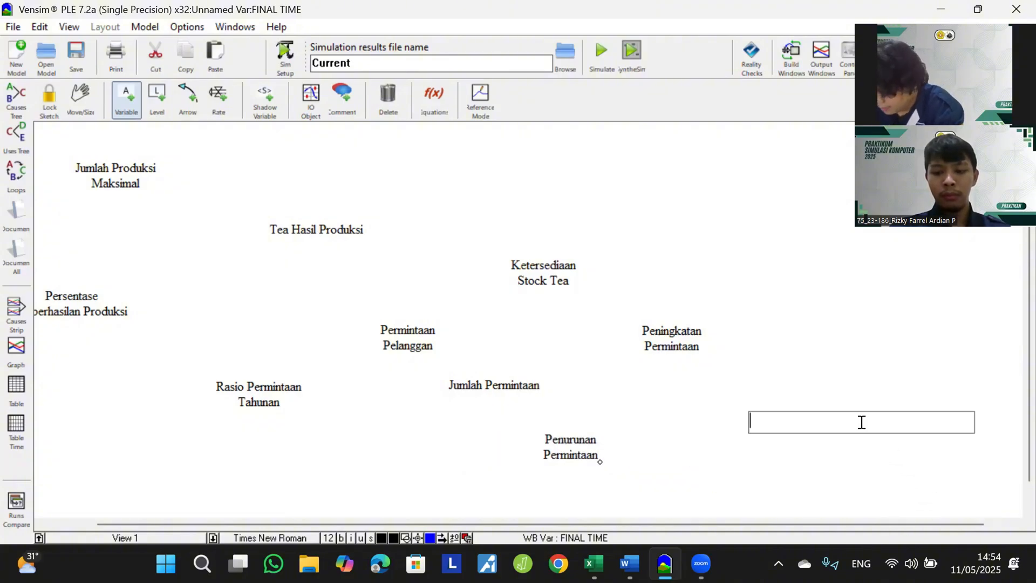
pyautogui.write('Persen')
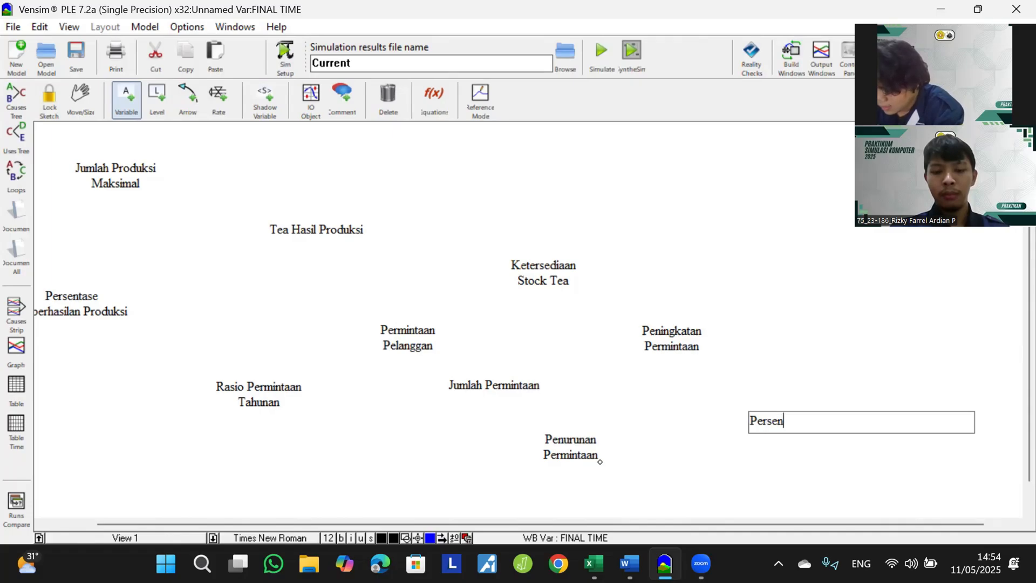
pyautogui.write('tase P')
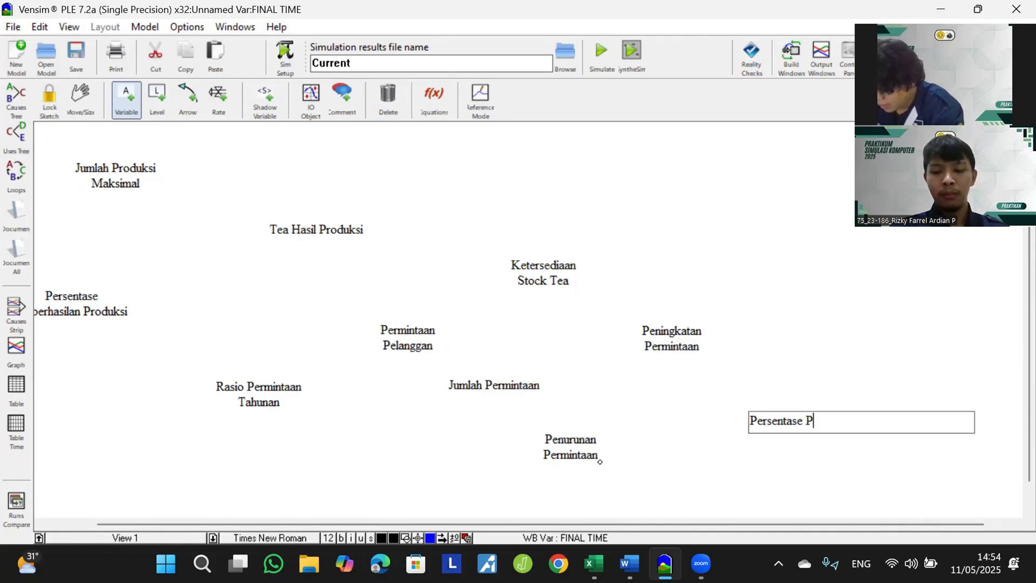
pyautogui.write('enuruna')
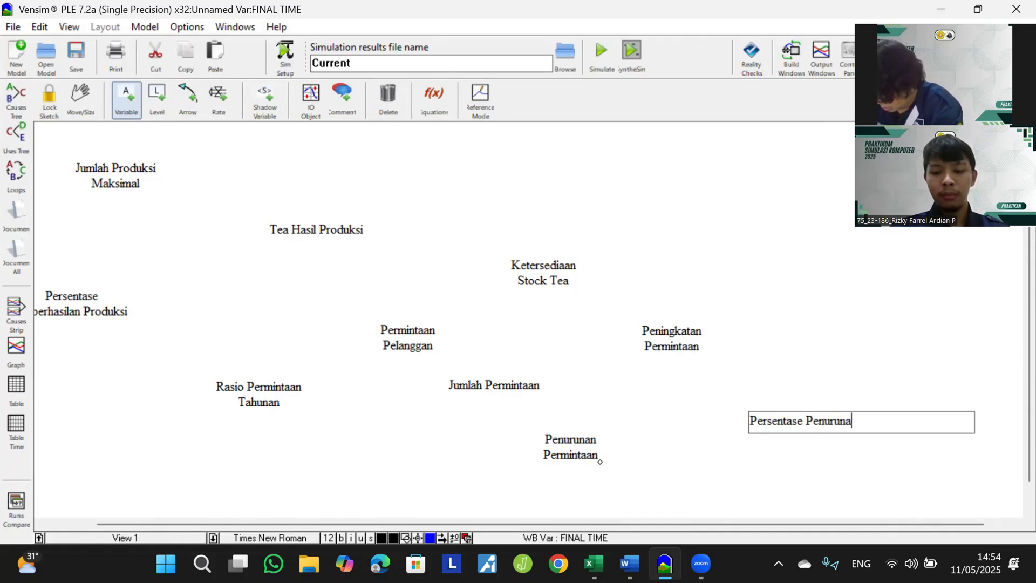
pyautogui.write('n Per')
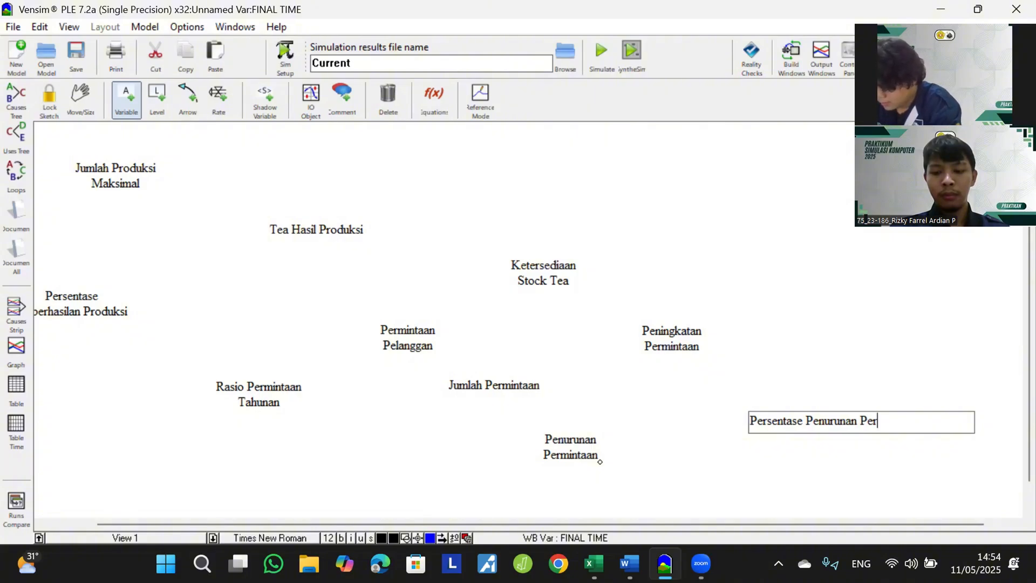
pyautogui.write('mintaan')
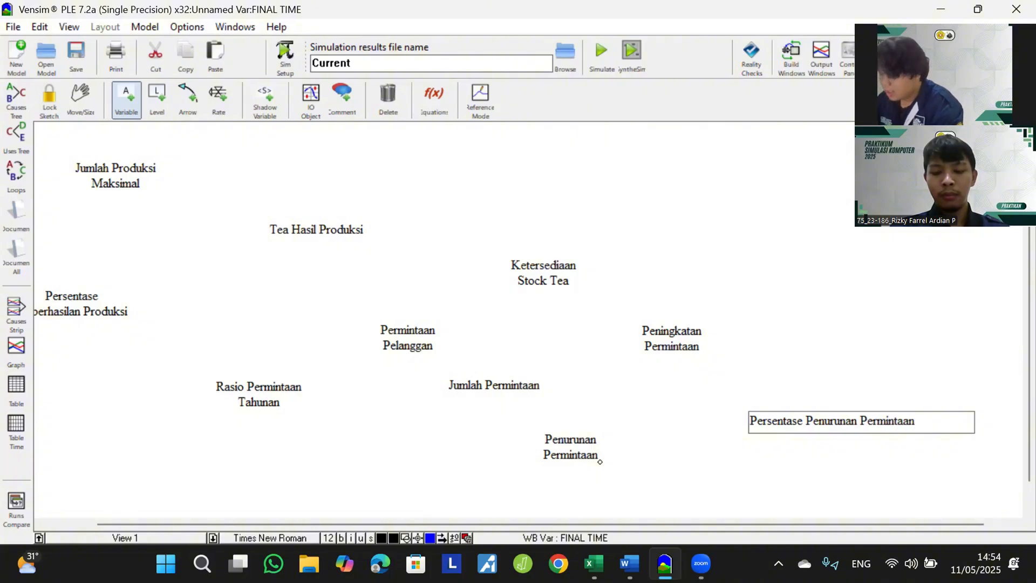
# Step: Add a variable named "Persentase Peningkatan Permintaan" above and to the right of Peningkatan Permintaan
pyautogui.click(791, 299)
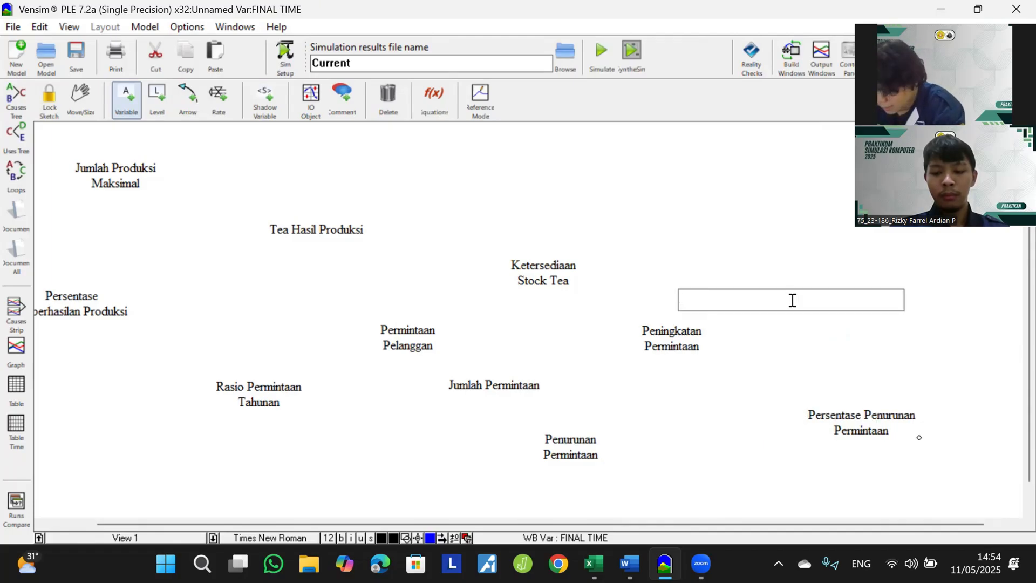
pyautogui.write('Persen')
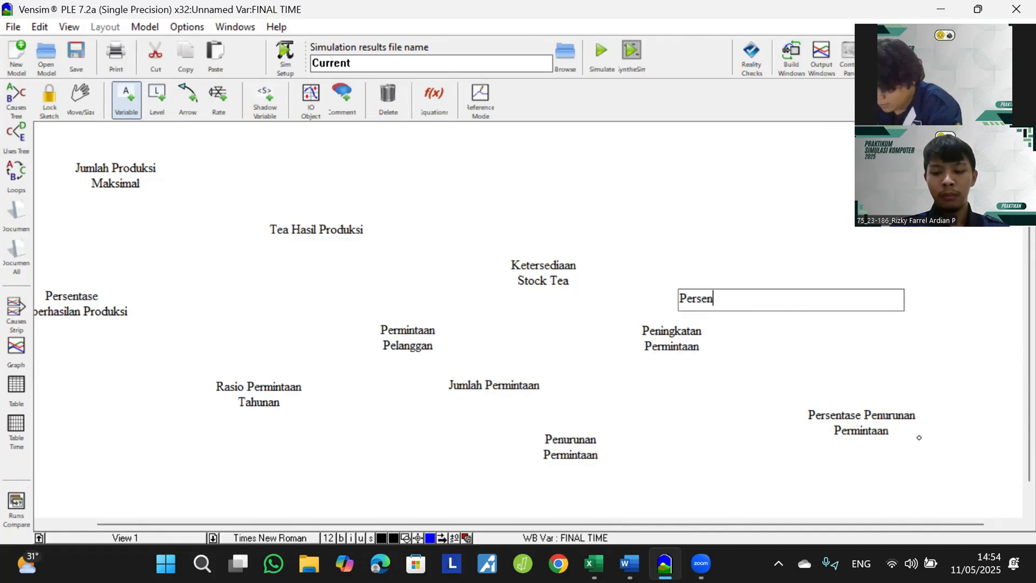
pyautogui.write('tase P')
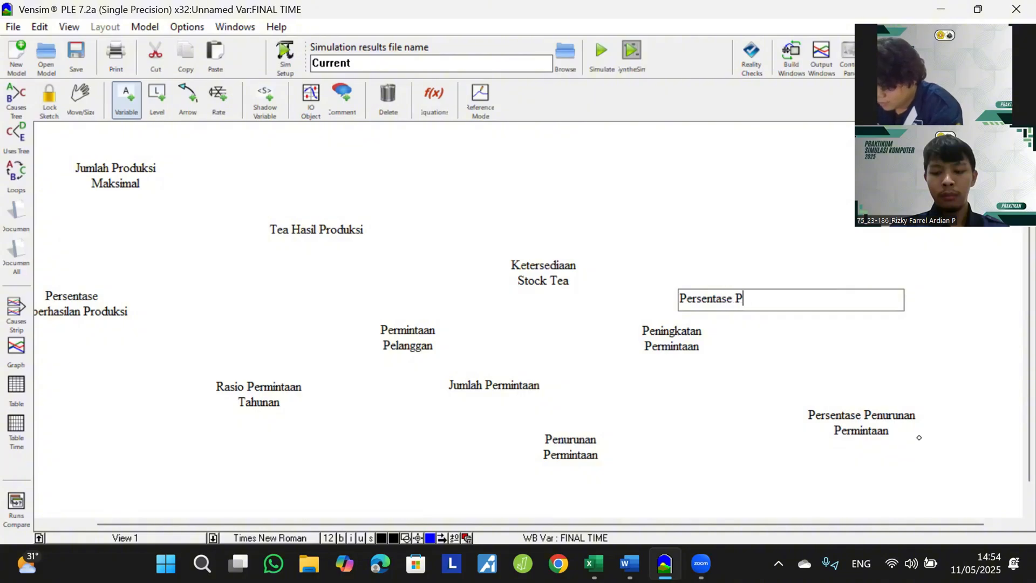
pyautogui.write('eningkata')
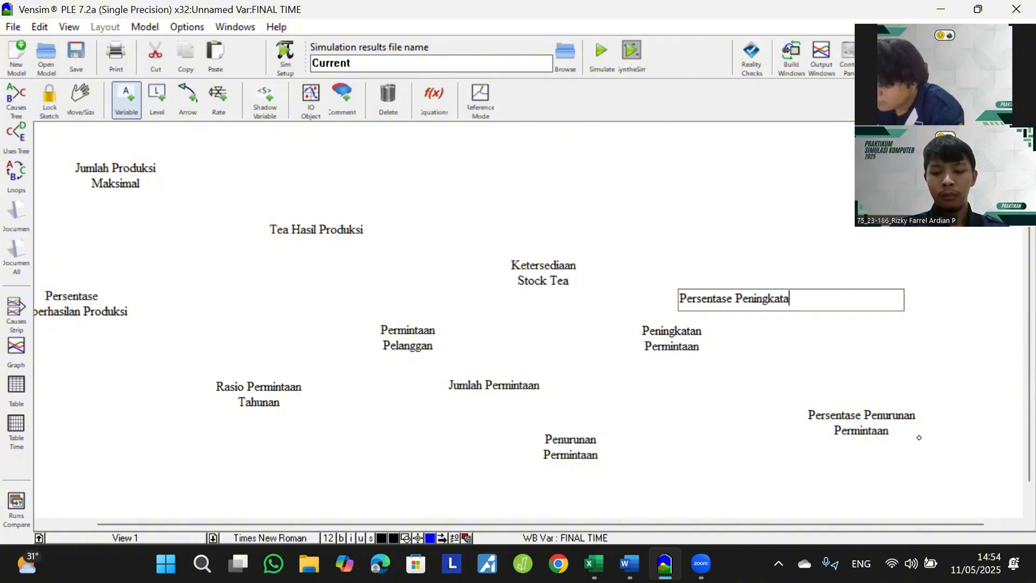
pyautogui.write('n P')
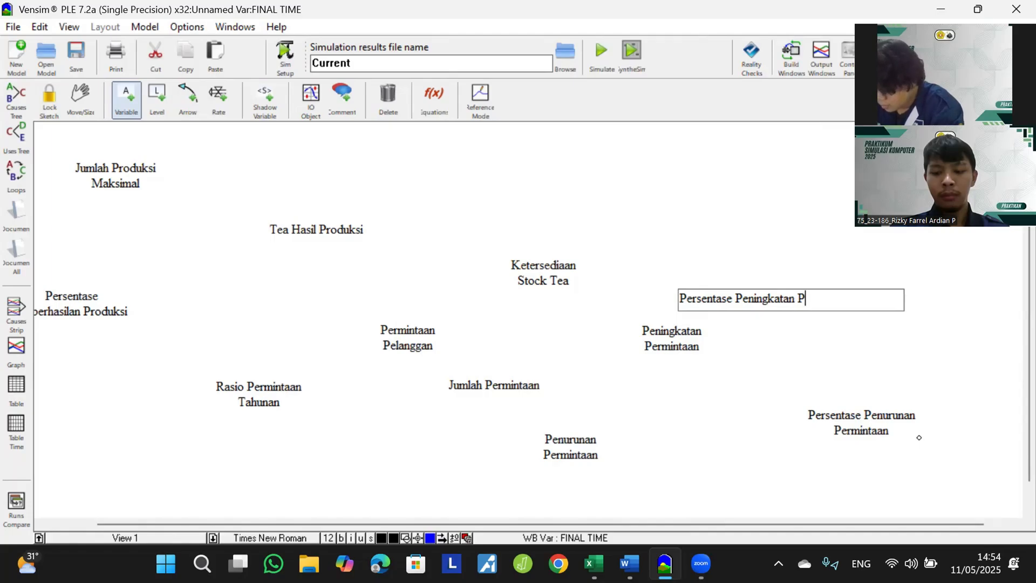
pyautogui.write('ermintaa')
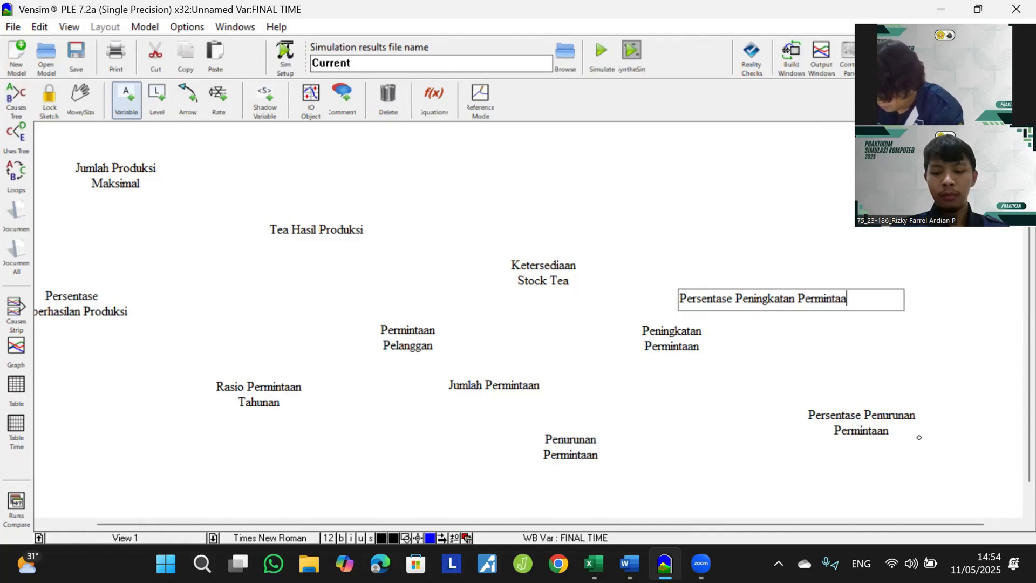
pyautogui.write('n')
pyautogui.click(792, 203)
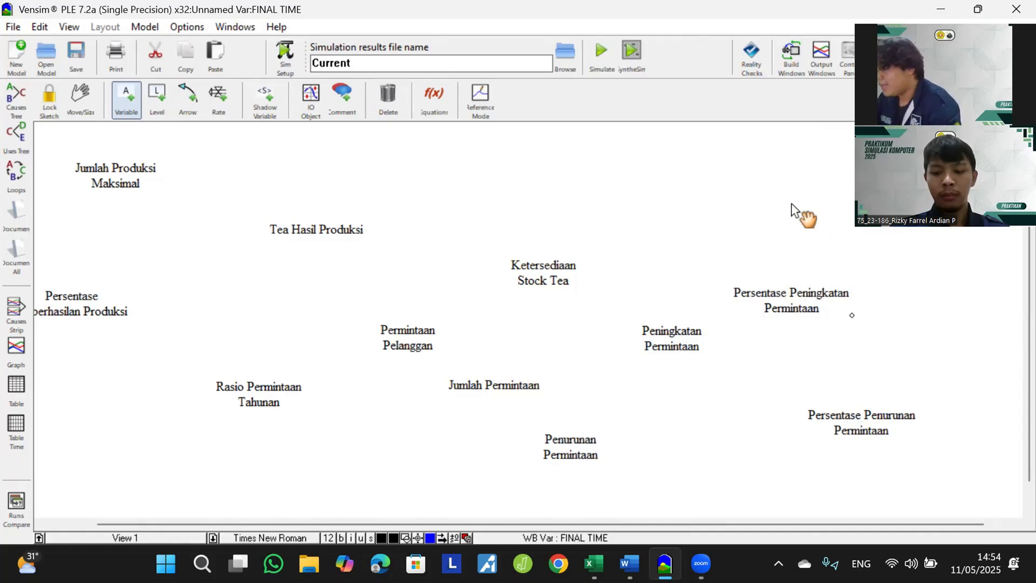
# Step: Add a variable named "Persentase Tea Kadaluarsa" directly above Persentase Peningkatan Permintaan
pyautogui.click(791, 203)
pyautogui.write('P')
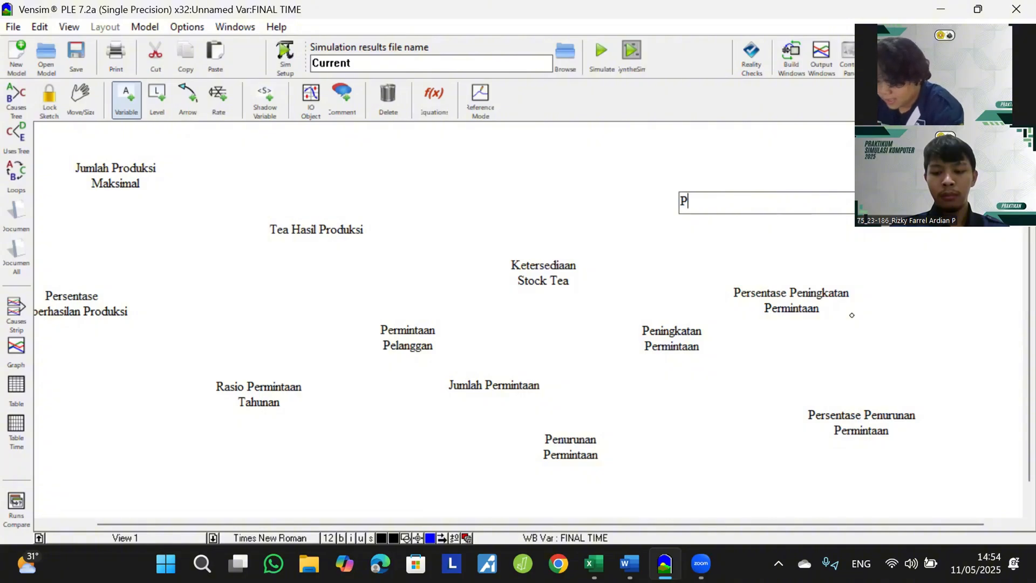
pyautogui.write('erse')
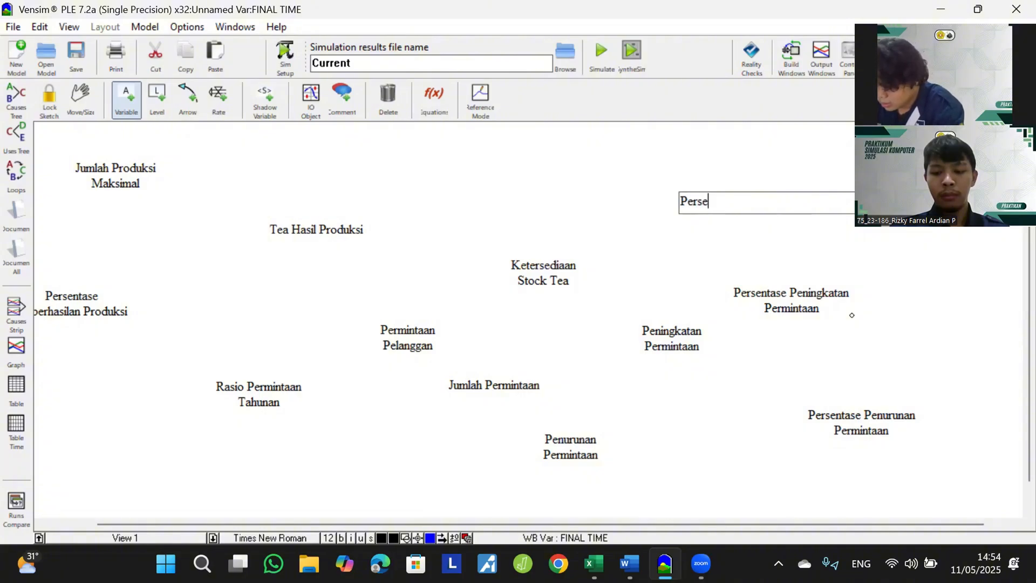
pyautogui.write('ntase Tea Kadaluarsa')
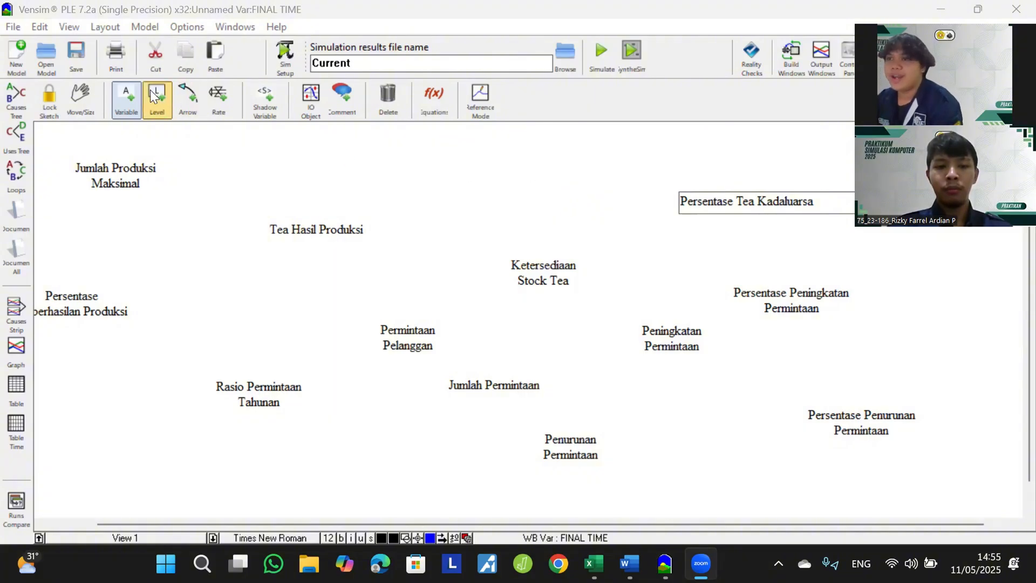
pyautogui.click(190, 106)
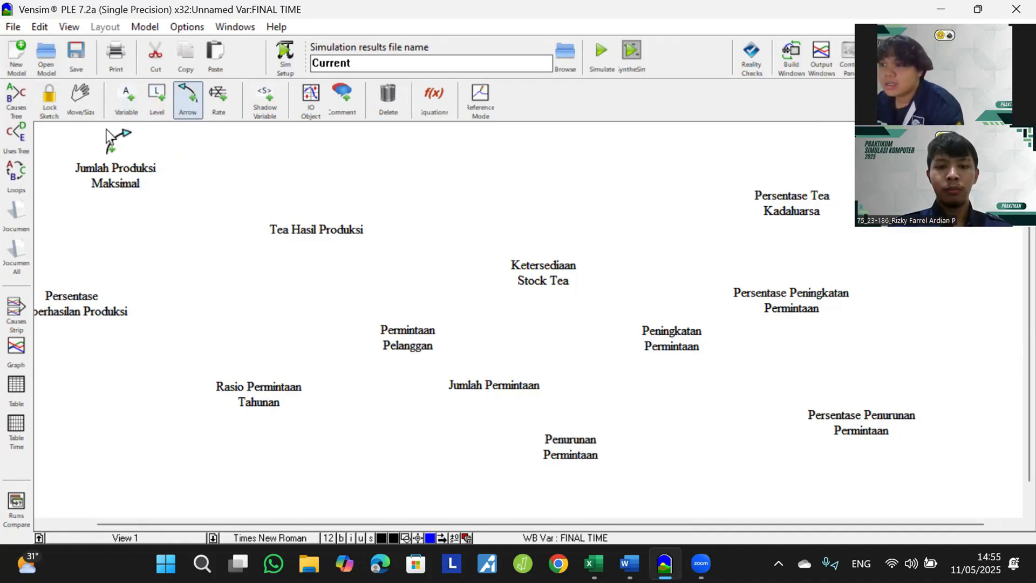
# Step: Widen Jumlah Produksi Maksimal and Persentase Keberhasilan Produksi to single-line labels, moving the latter fully into view
pyautogui.click(81, 97)
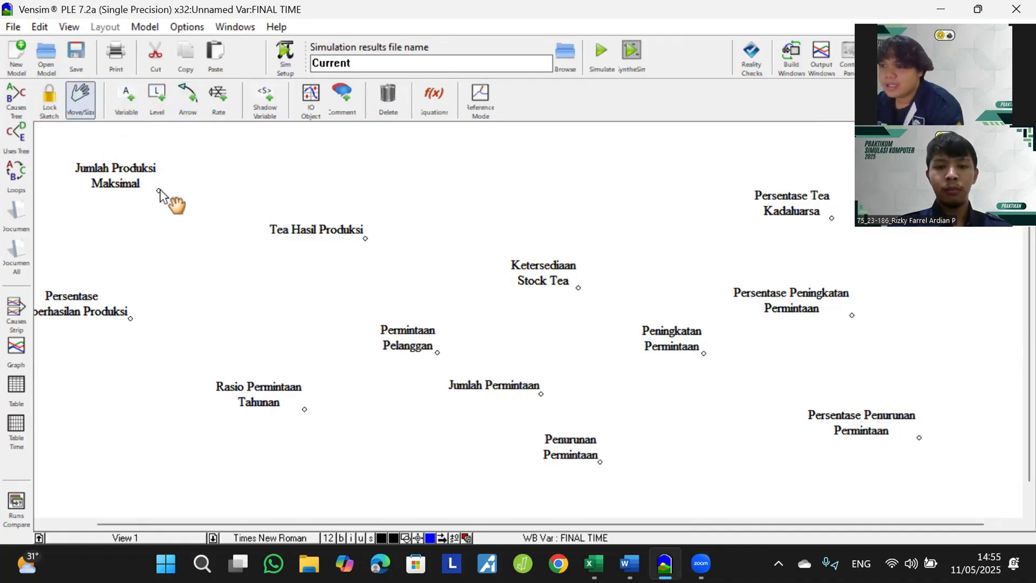
pyautogui.moveTo(159, 191); pyautogui.dragTo(220, 197)
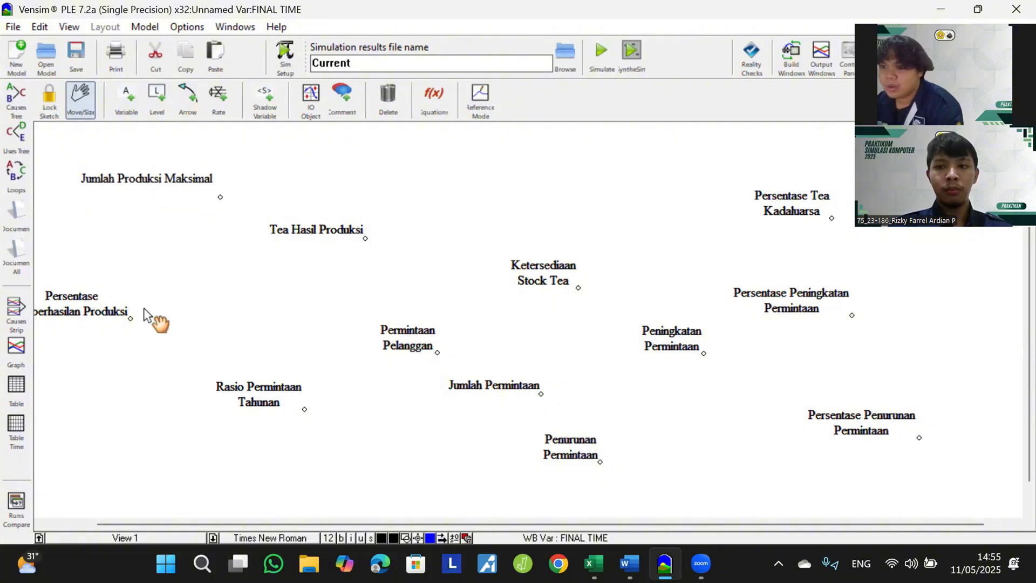
pyautogui.moveTo(129, 318); pyautogui.dragTo(166, 305)
pyautogui.click(121, 302)
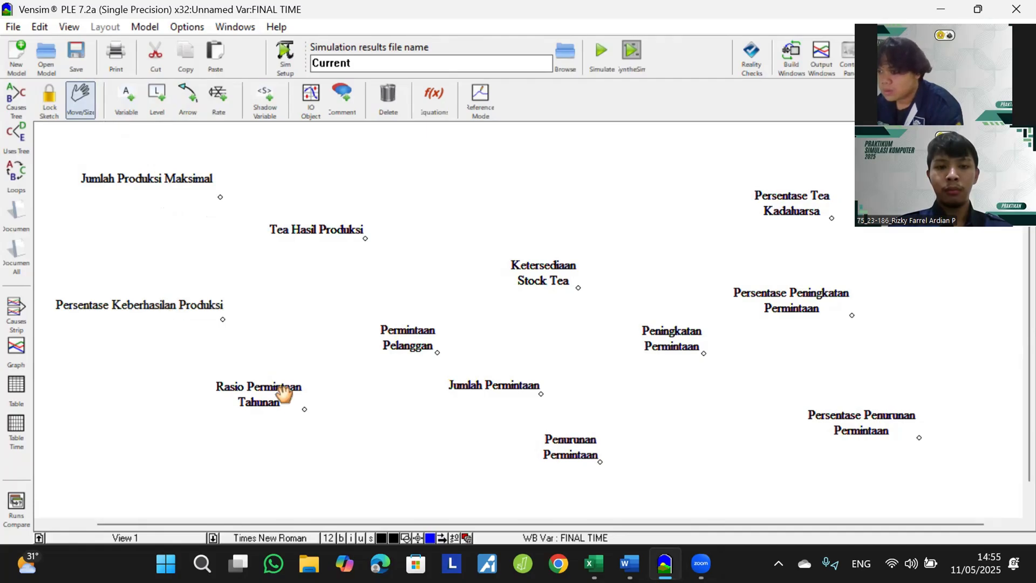
# Step: Widen the Rasio Permintaan Tahunan label to a single line and shift it slightly down and to the right
pyautogui.moveTo(305, 410); pyautogui.dragTo(335, 419)
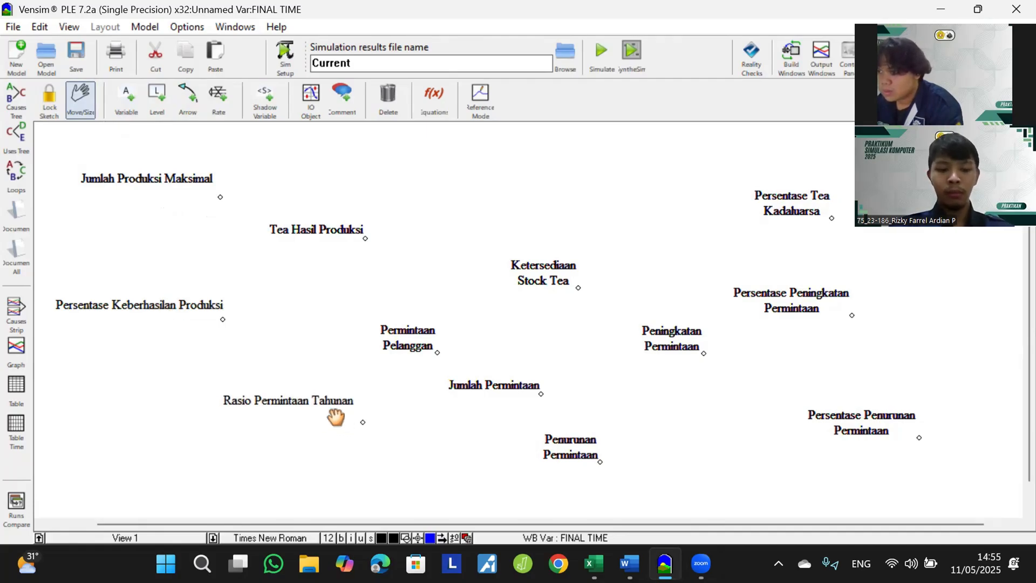
pyautogui.click(337, 419)
pyautogui.click(346, 426)
# Step: Shift Permintaan Pelanggan slightly up and to the left, and enlarge the text box of Jumlah Permintaan
pyautogui.click(413, 344)
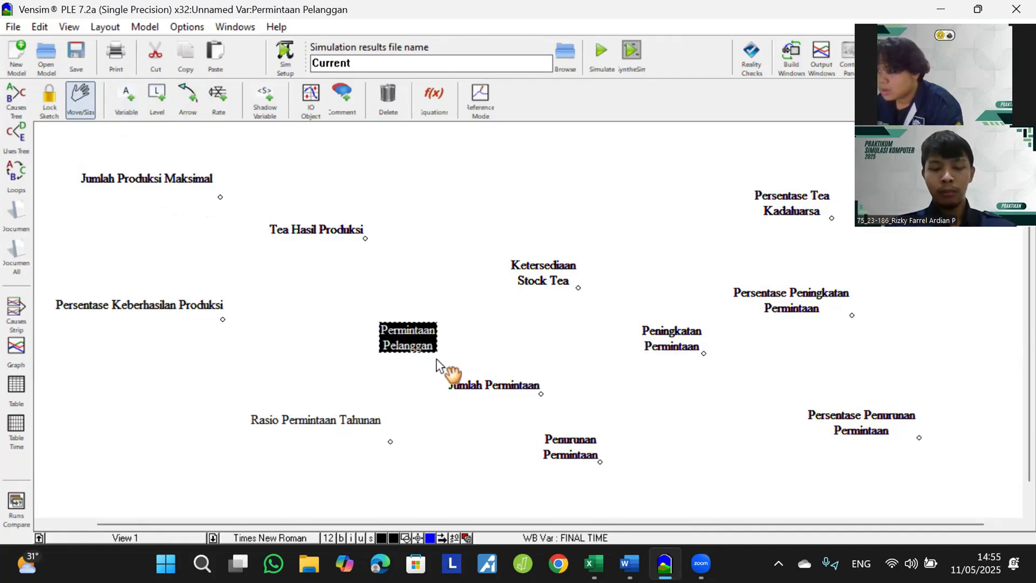
pyautogui.moveTo(428, 346)
pyautogui.mouseDown()
pyautogui.moveTo(419, 321)
pyautogui.moveTo(445, 341)
pyautogui.mouseUp()
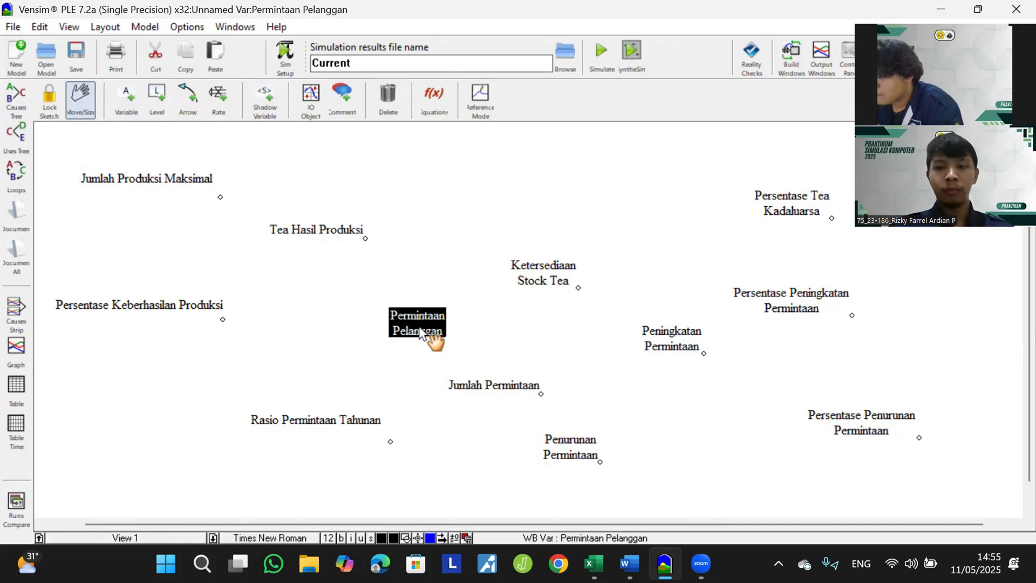
pyautogui.moveTo(542, 395); pyautogui.dragTo(581, 409)
pyautogui.moveTo(431, 337); pyautogui.dragTo(406, 330)
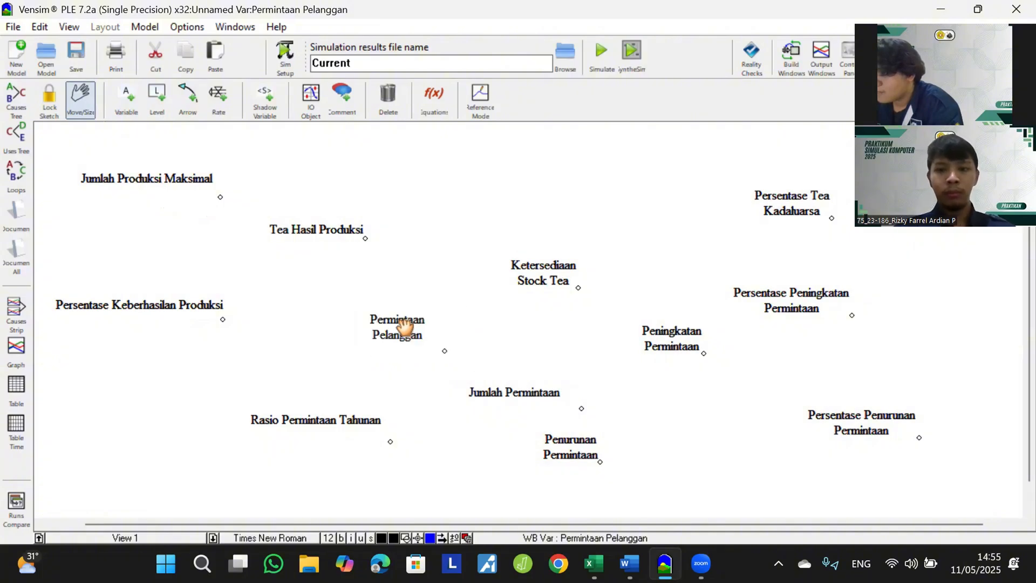
# Step: Widen the Penurunan Permintaan label to a single line and shift it down and to the right
pyautogui.click(602, 462)
pyautogui.moveTo(606, 464); pyautogui.dragTo(671, 481)
pyautogui.moveTo(638, 458); pyautogui.dragTo(658, 475)
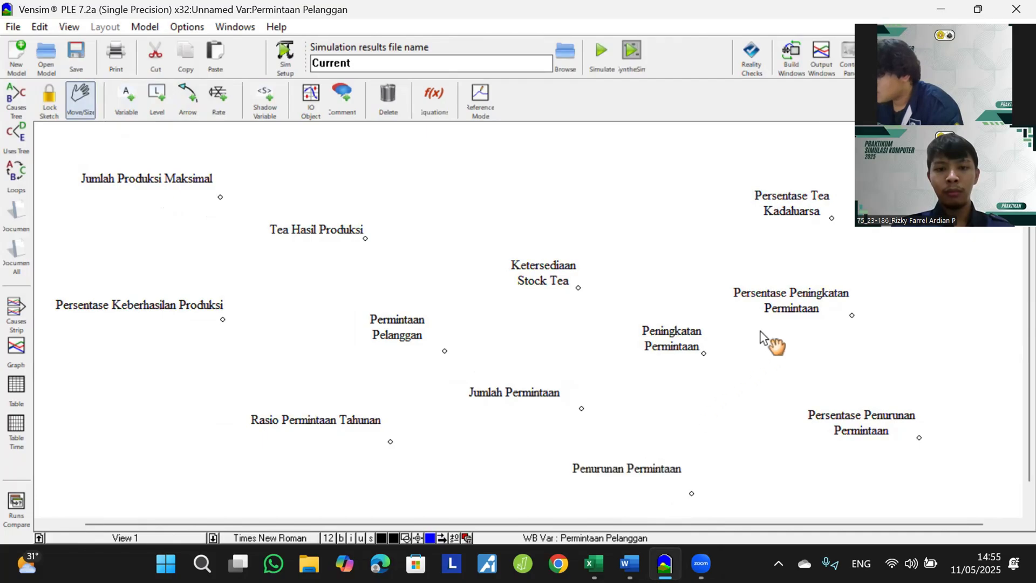
# Step: Move Persentase Peningkatan Permintaan up and to the right, and widen Persentase Tea Kadaluarsa to a single line, placed slightly higher
pyautogui.moveTo(795, 204); pyautogui.dragTo(796, 204)
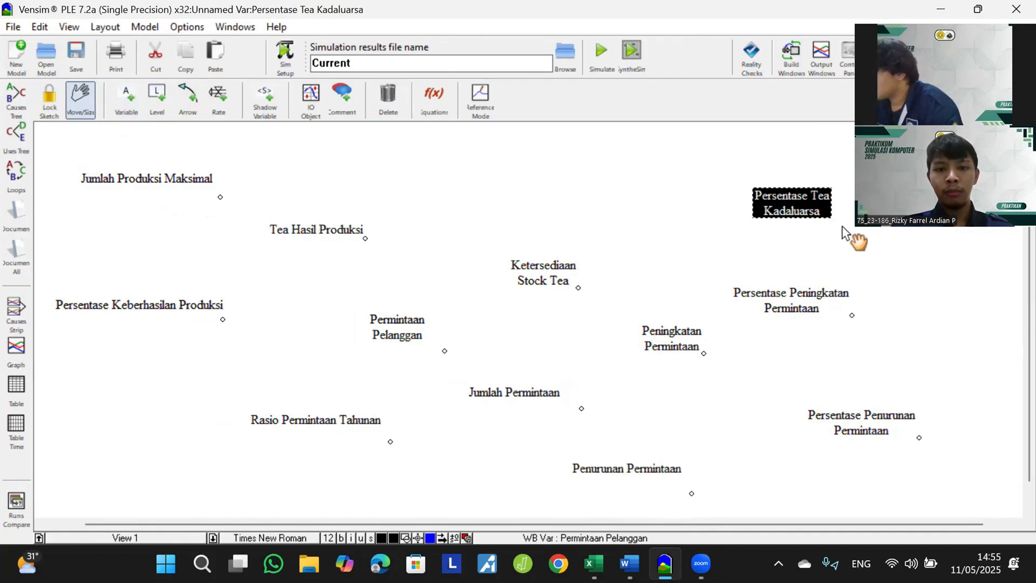
pyautogui.moveTo(857, 316); pyautogui.dragTo(911, 293)
pyautogui.moveTo(832, 218)
pyautogui.mouseDown()
pyautogui.moveTo(889, 236)
pyautogui.moveTo(832, 201)
pyautogui.mouseUp()
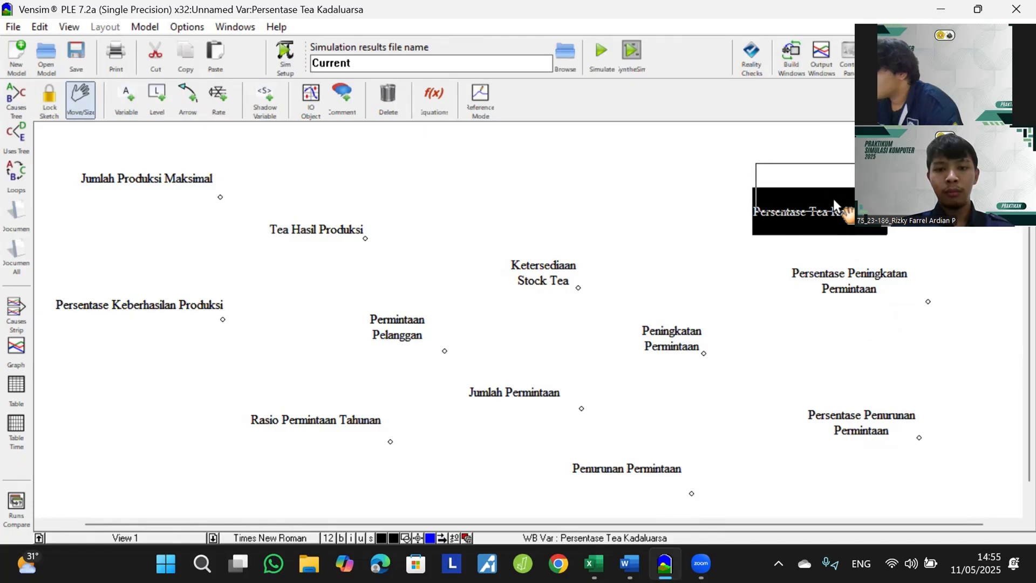
# Step: Shift Peningkatan Permintaan and Jumlah Permintaan to the right to space out the demand variables
pyautogui.click(669, 334)
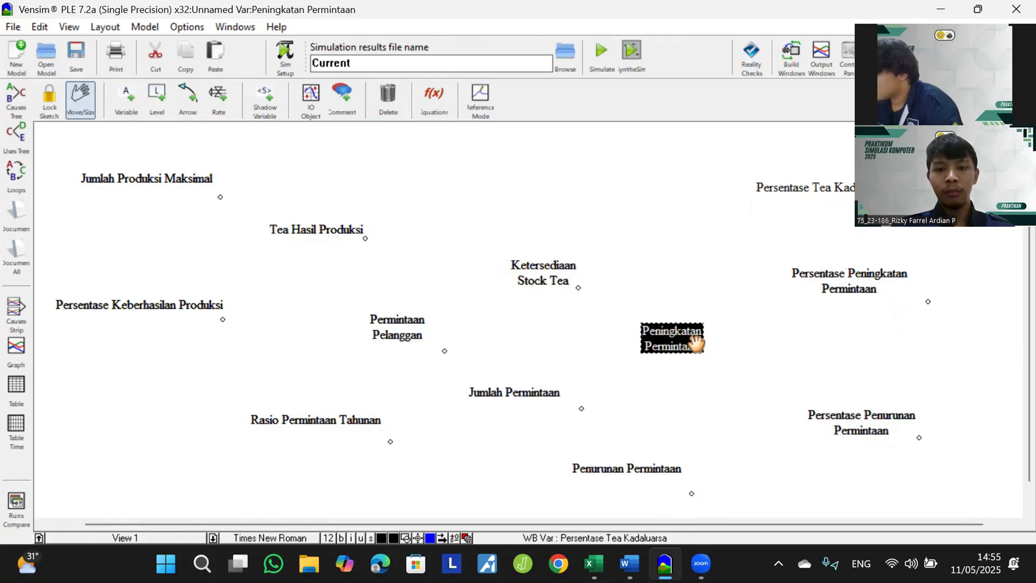
pyautogui.moveTo(691, 339); pyautogui.dragTo(723, 338)
pyautogui.click(762, 350)
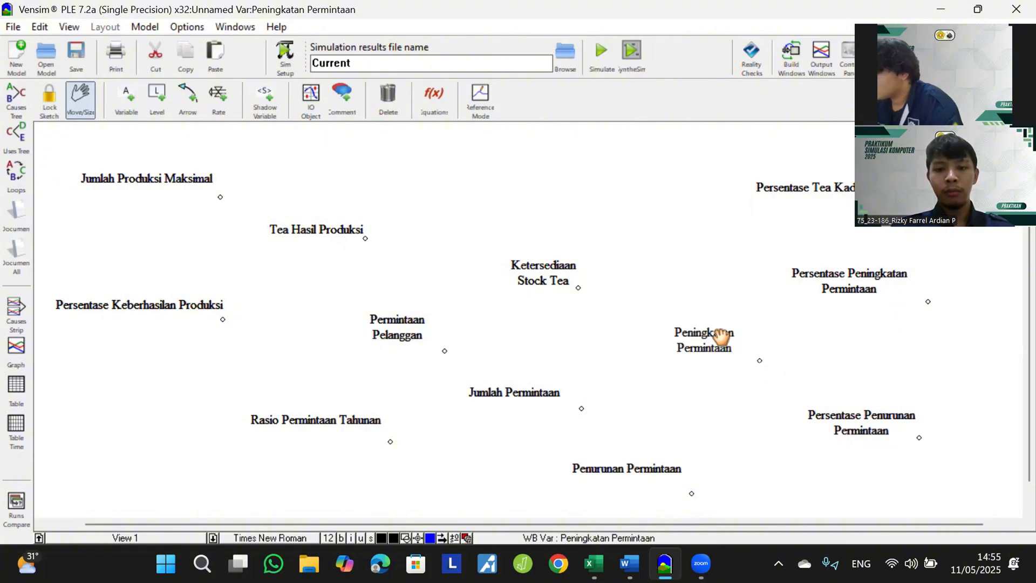
pyautogui.click(537, 390)
pyautogui.moveTo(537, 390); pyautogui.dragTo(572, 392)
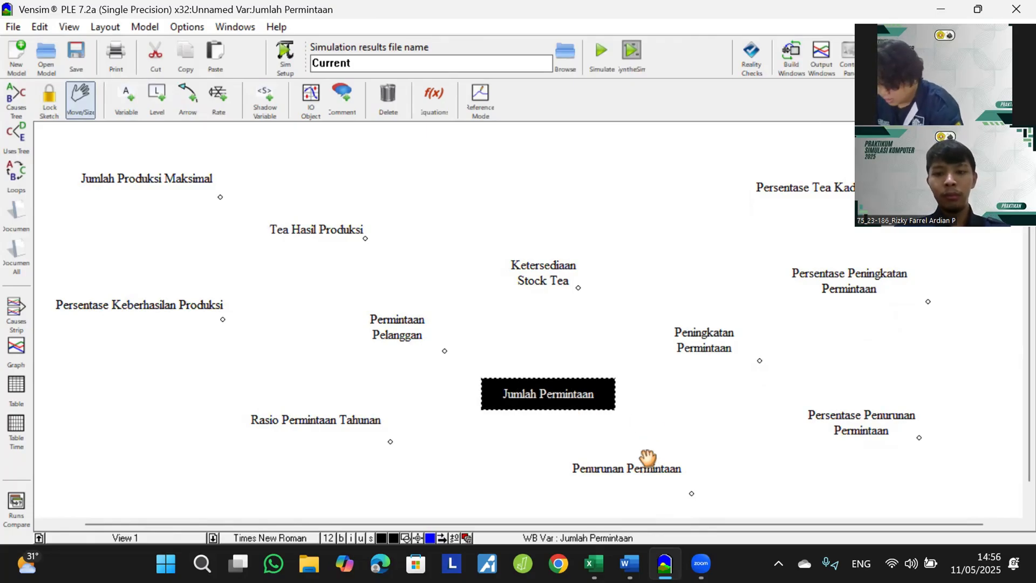
# Step: Draw arrows from Jumlah Produksi Maksimal and Persentase Keberhasilan Produksi to Tea Hasil Produksi
pyautogui.click(185, 104)
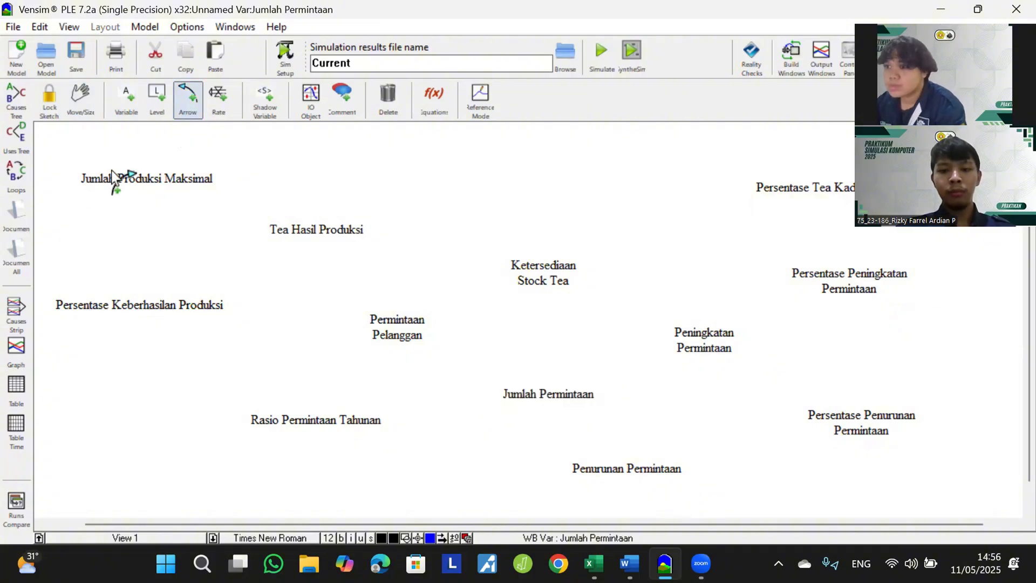
pyautogui.click(160, 173)
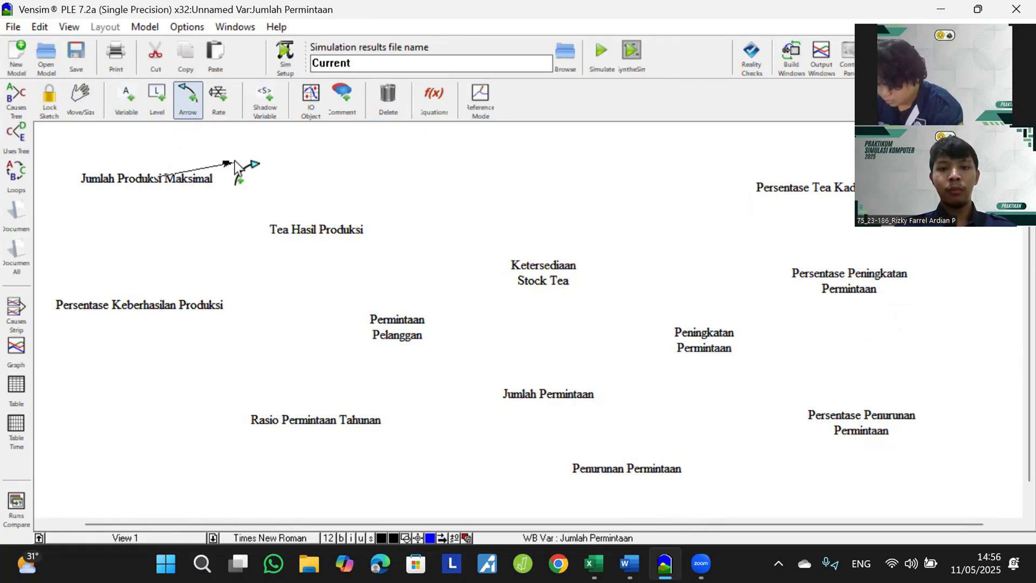
pyautogui.click(316, 235)
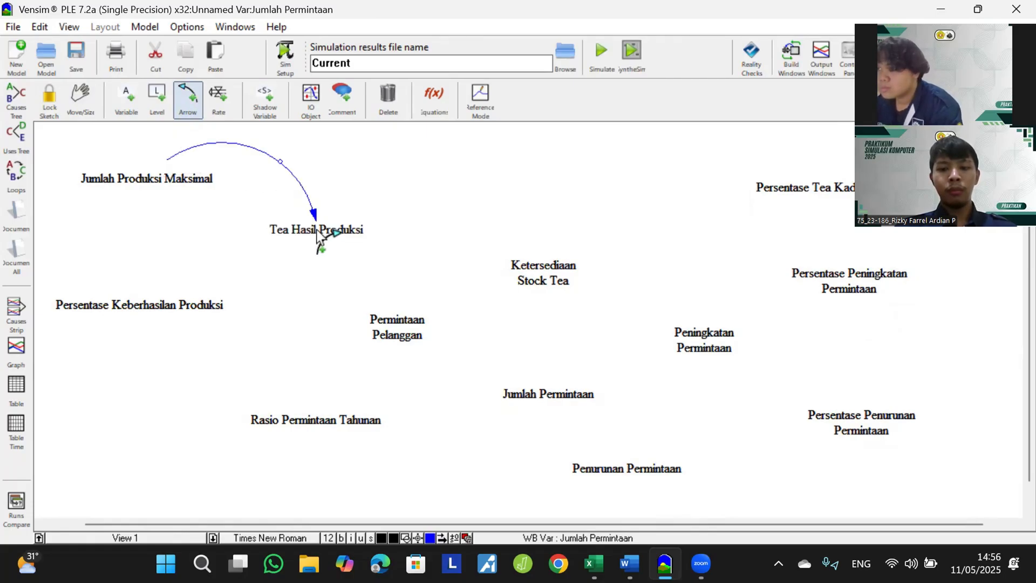
pyautogui.click(170, 308)
pyautogui.click(299, 253)
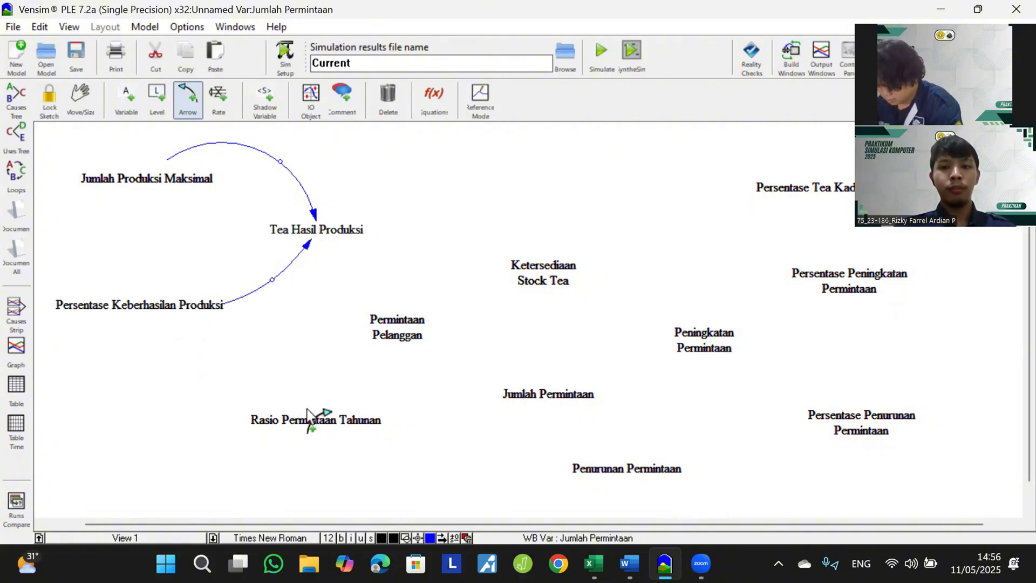
# Step: Draw a curved arrow from Rasio Permintaan Tahunan to Permintaan Pelanggan
pyautogui.click(315, 424)
pyautogui.click(322, 348)
pyautogui.click(385, 328)
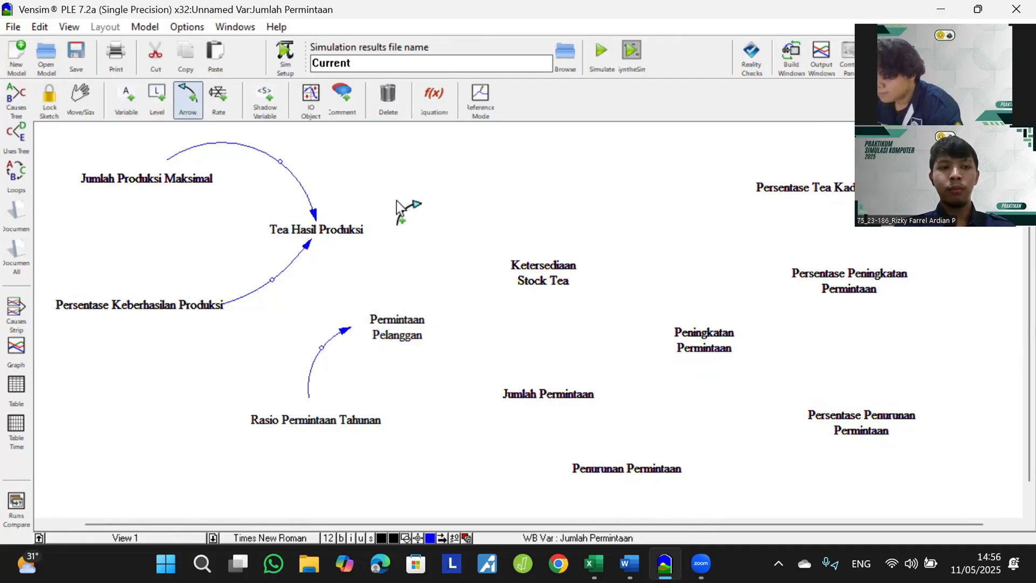
# Step: Draw a curved arrow from Tea Hasil Produksi over to Ketersediaan Stock Tea, bowing upward
pyautogui.click(322, 229)
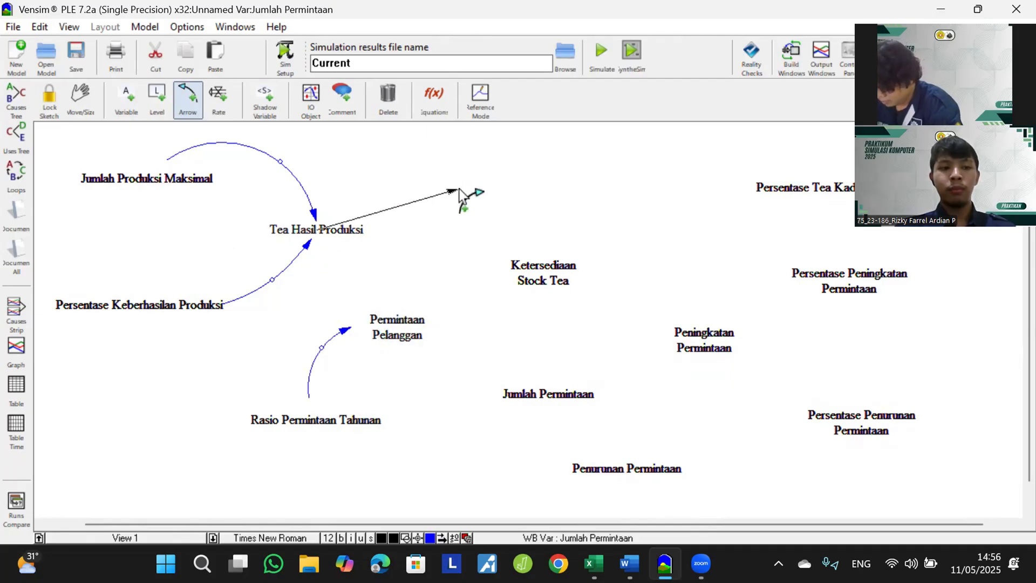
pyautogui.click(459, 190)
pyautogui.click(530, 265)
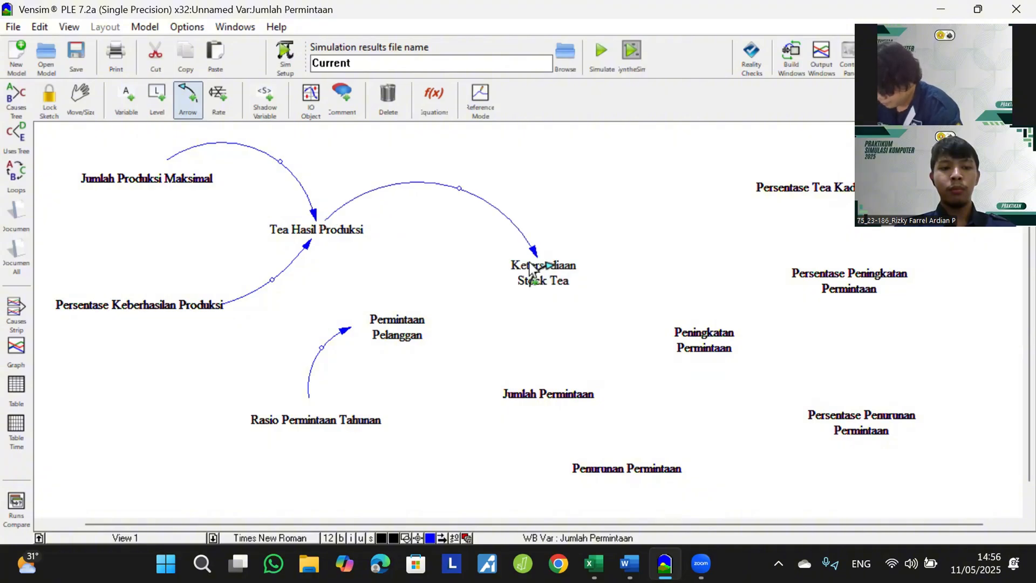
# Step: Draw a curved arrow from Jumlah Permintaan to Permintaan Pelanggan, bowing downward
pyautogui.click(559, 391)
pyautogui.click(456, 397)
pyautogui.click(416, 342)
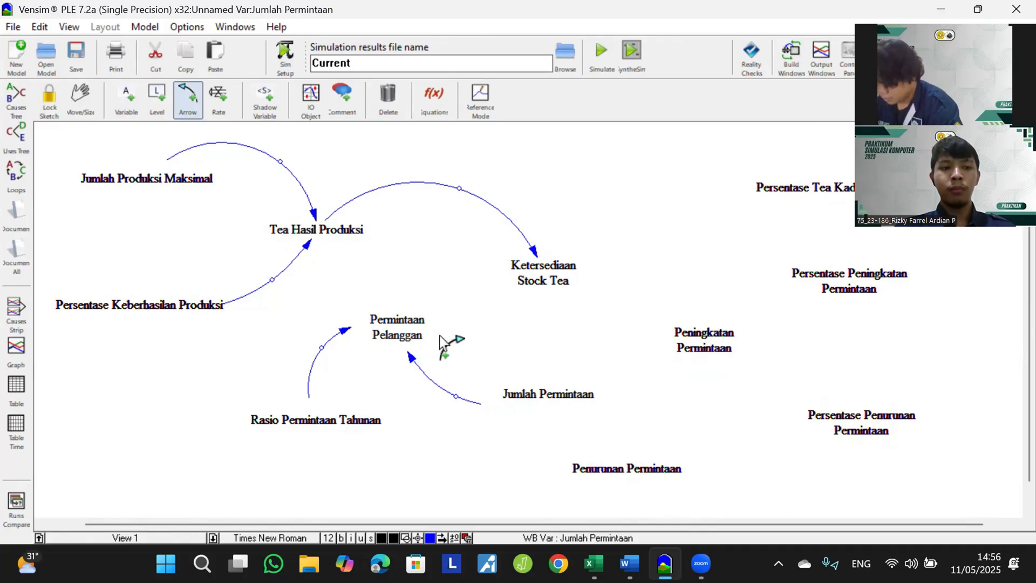
# Step: Draw a curved arrow from Ketersediaan Stock Tea to Persentase Tea Kadaluarsa, bowing upward
pyautogui.click(549, 267)
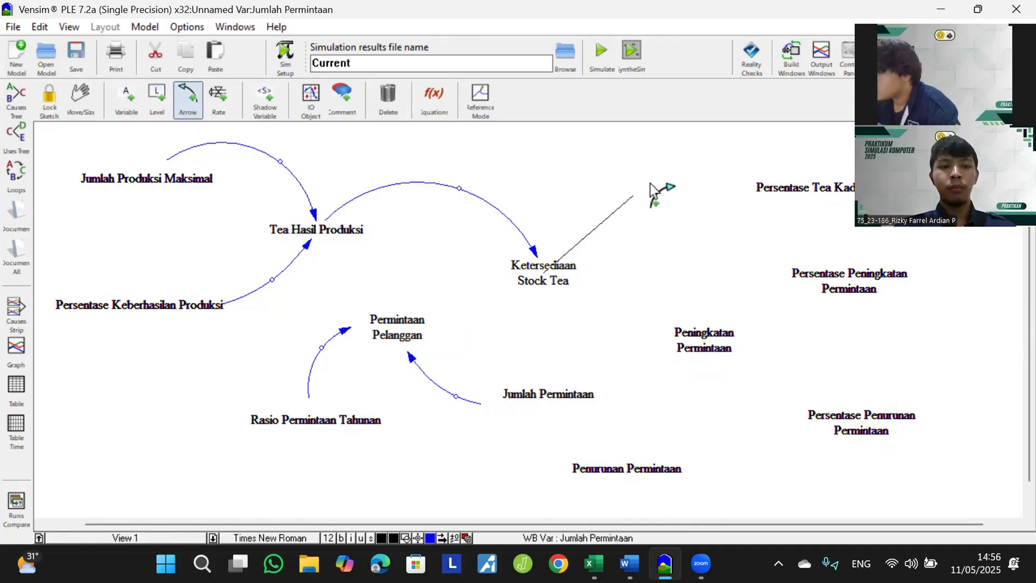
pyautogui.click(652, 183)
pyautogui.click(774, 183)
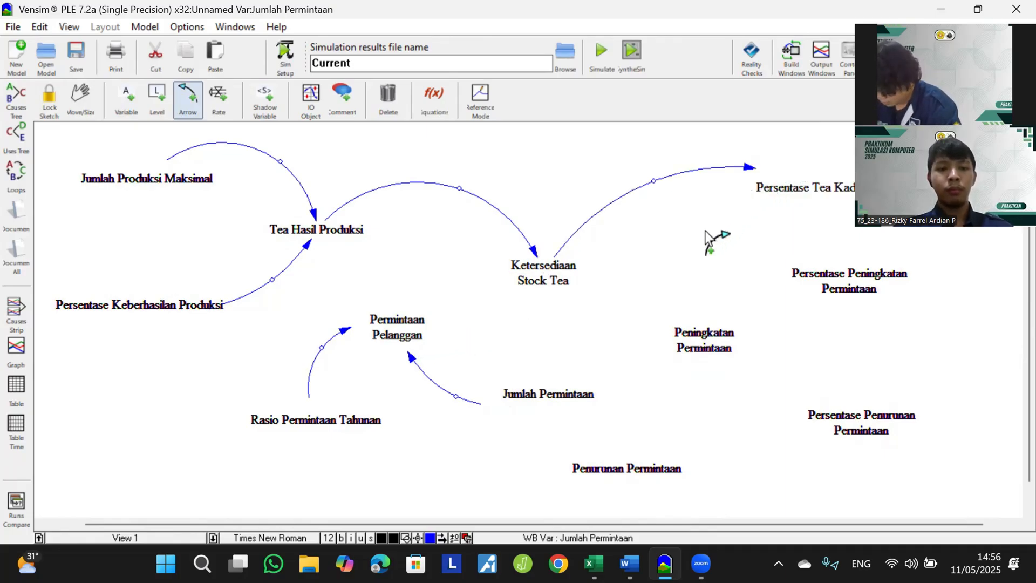
# Step: Draw a return arrow from Persentase Tea Kadaluarsa to Ketersediaan Stock Tea, curving slightly below the existing arrow
pyautogui.click(804, 197)
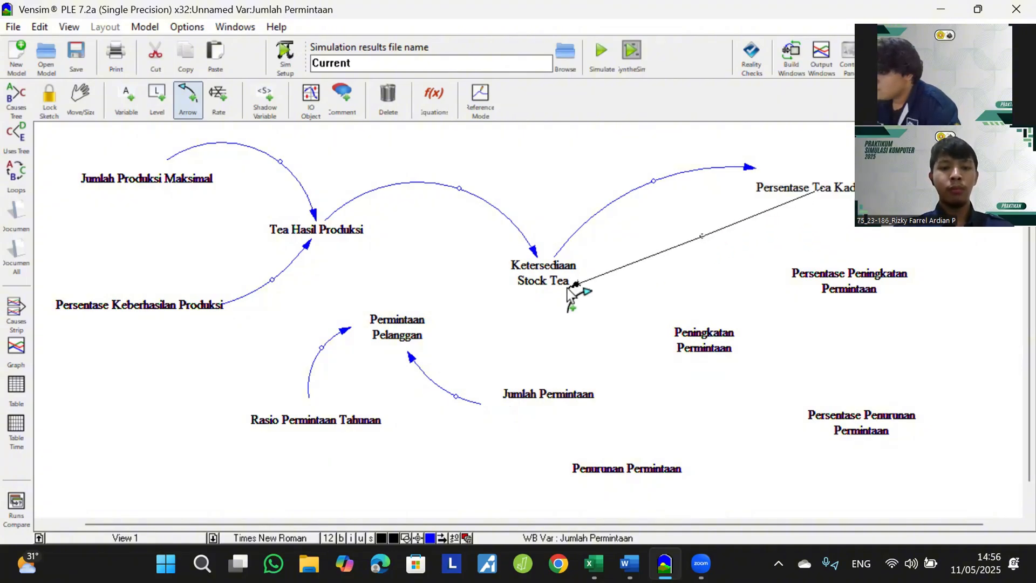
pyautogui.click(568, 289)
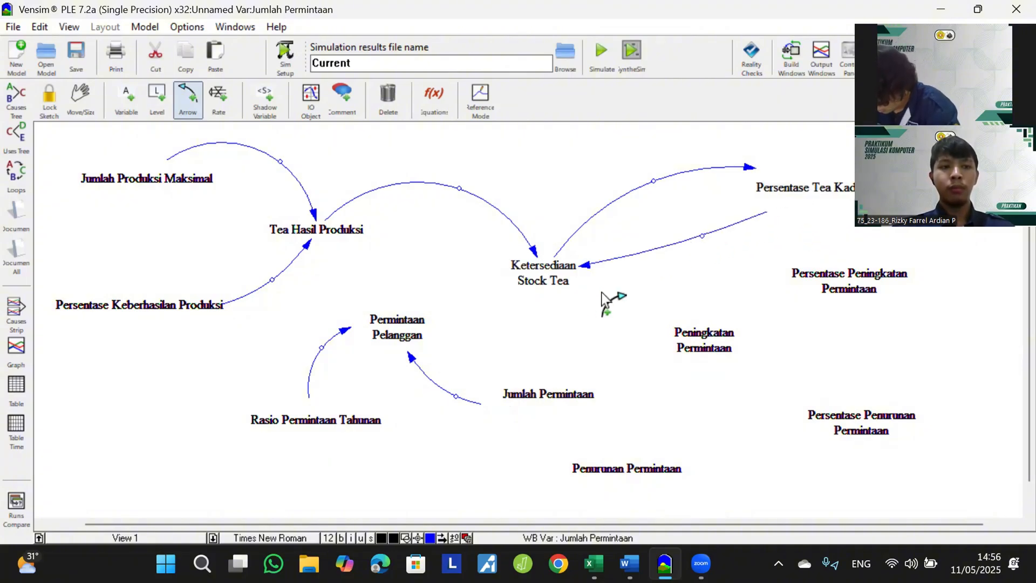
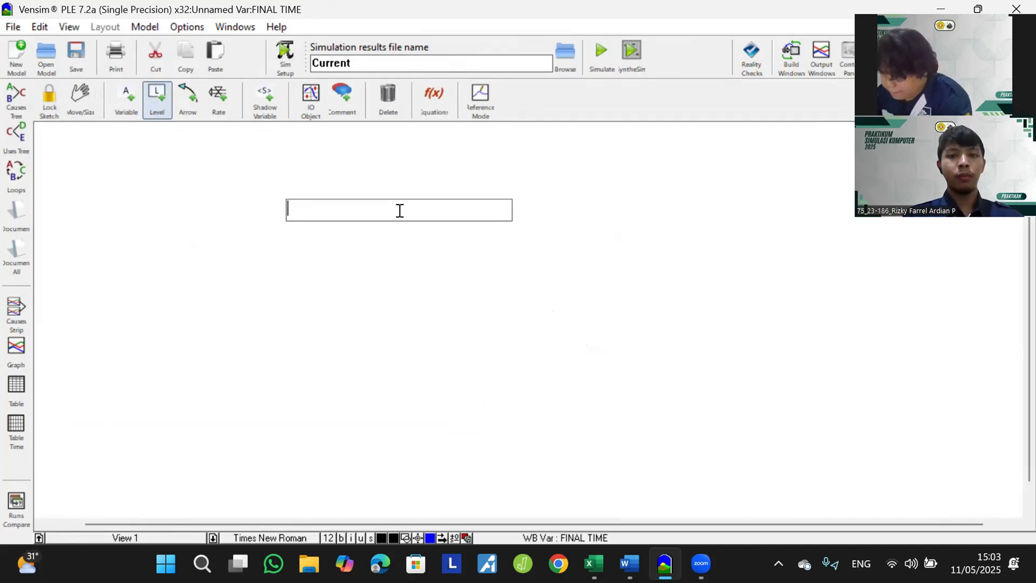
# Step: Name the new level variable in the upper part of the empty sketch Jumlah Permintaan
pyautogui.write('Jumlah')
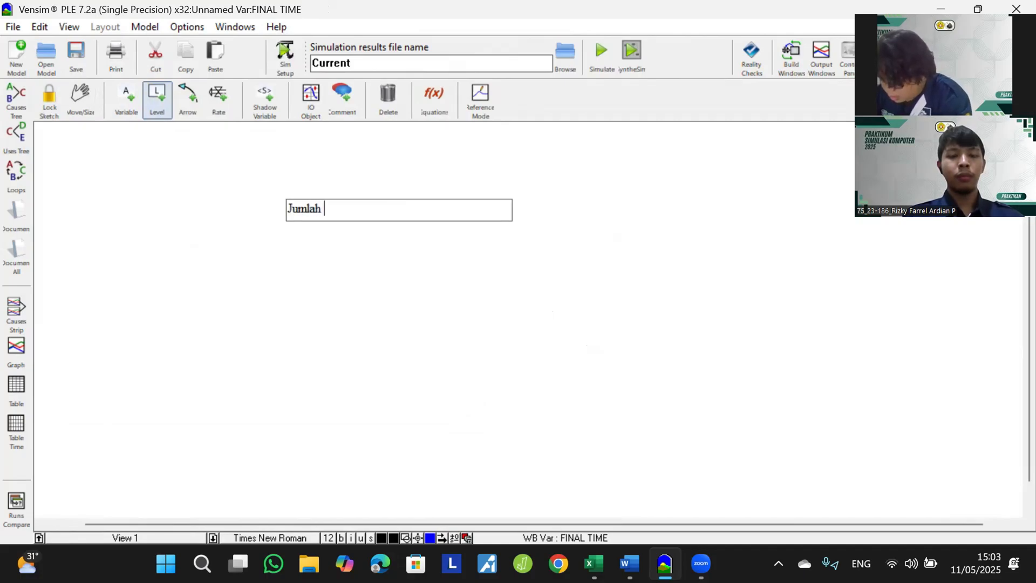
pyautogui.write(' Permint')
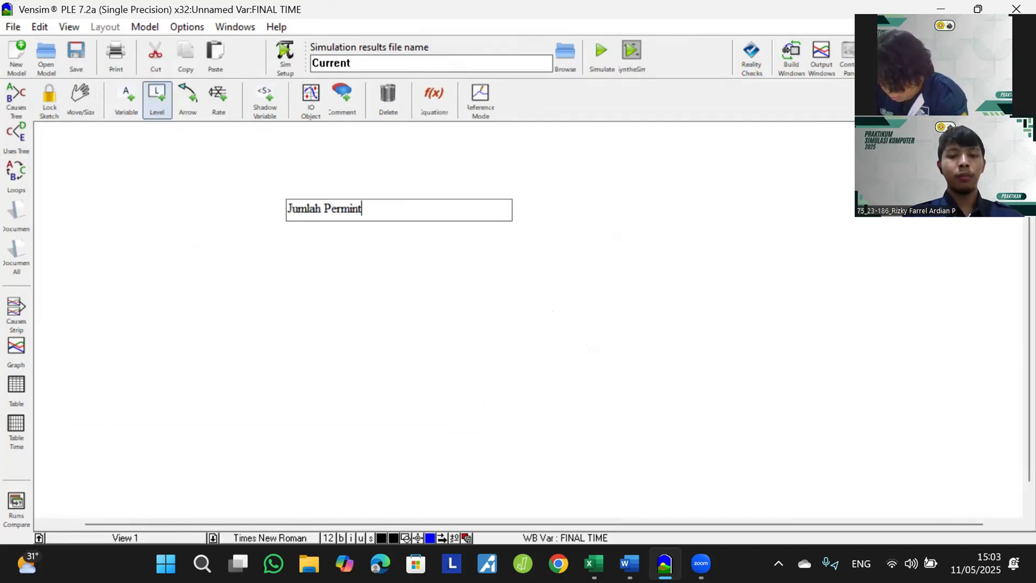
pyautogui.write('aan')
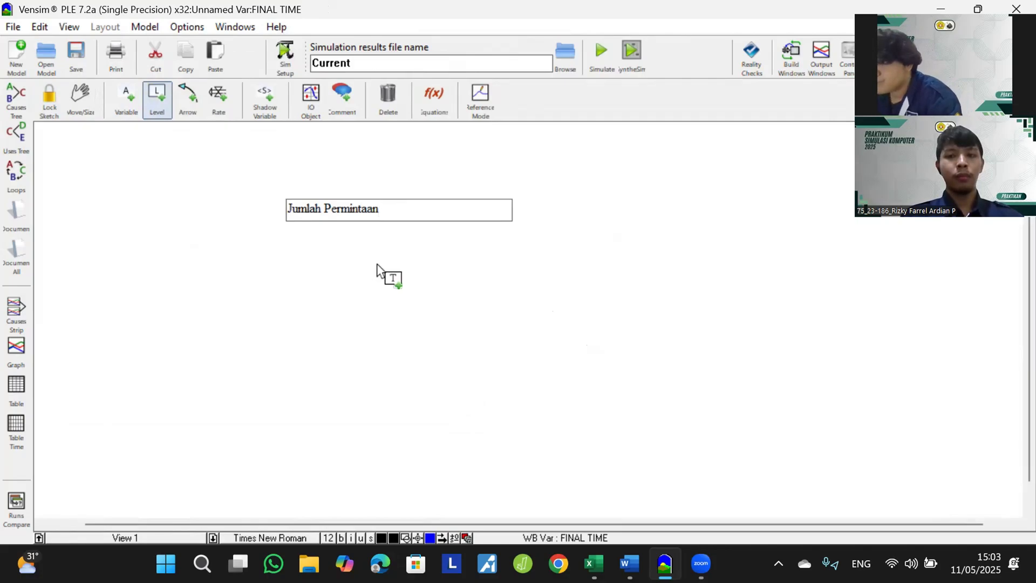
# Step: Add a level variable named Ketersediaan Stock Tea below the Jumlah Permintaan box
pyautogui.click(314, 353)
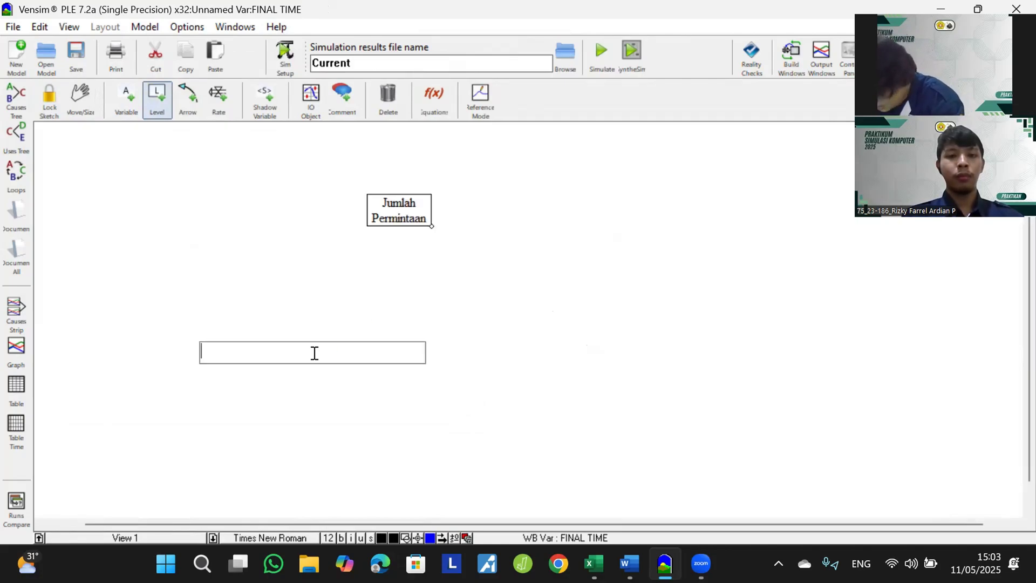
pyautogui.write('Kterse')
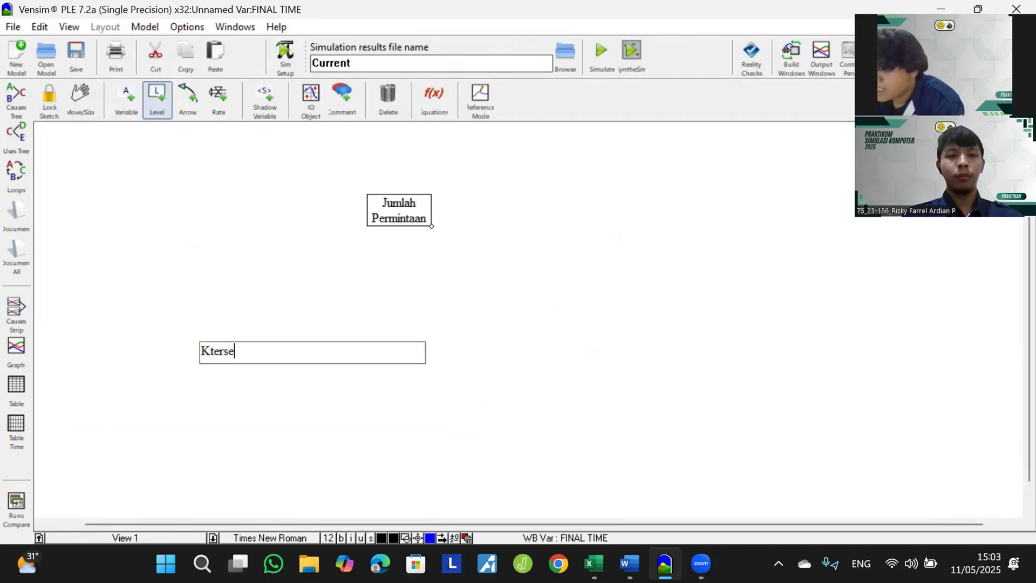
pyautogui.press('BackSpace')
pyautogui.press('BackSpace')
pyautogui.press('BackSpace')
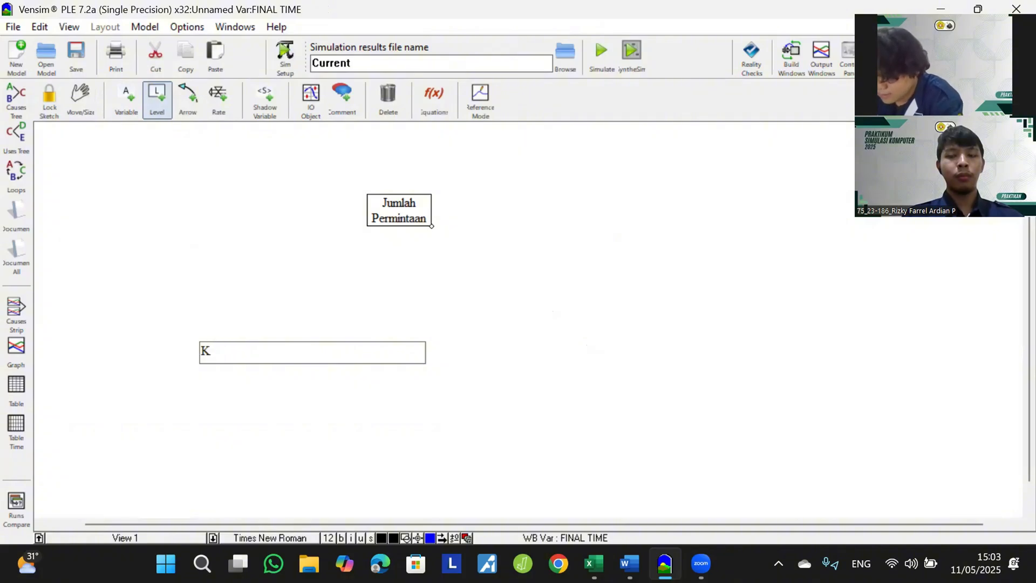
pyautogui.write('etersediaa')
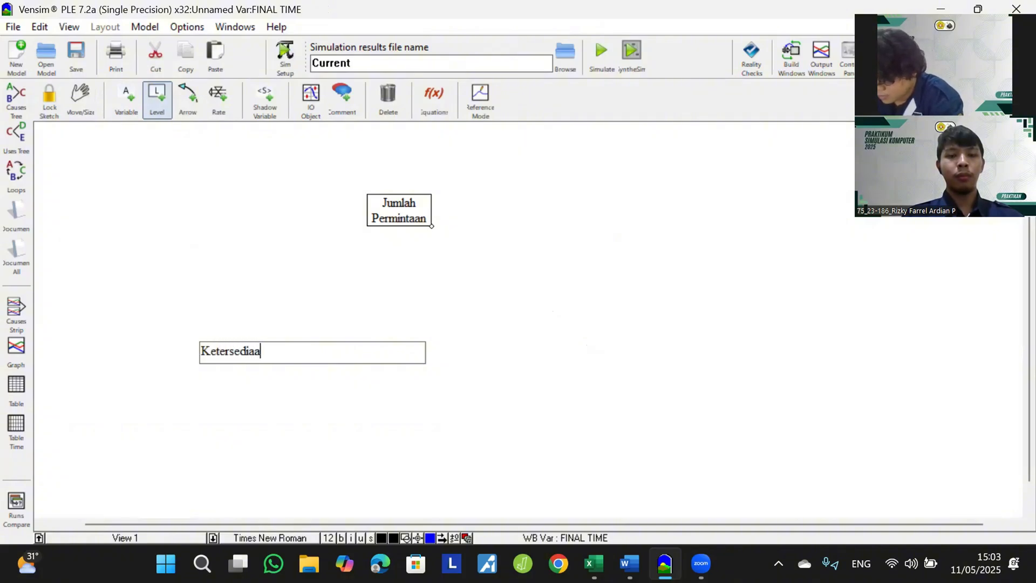
pyautogui.write('n Stoc')
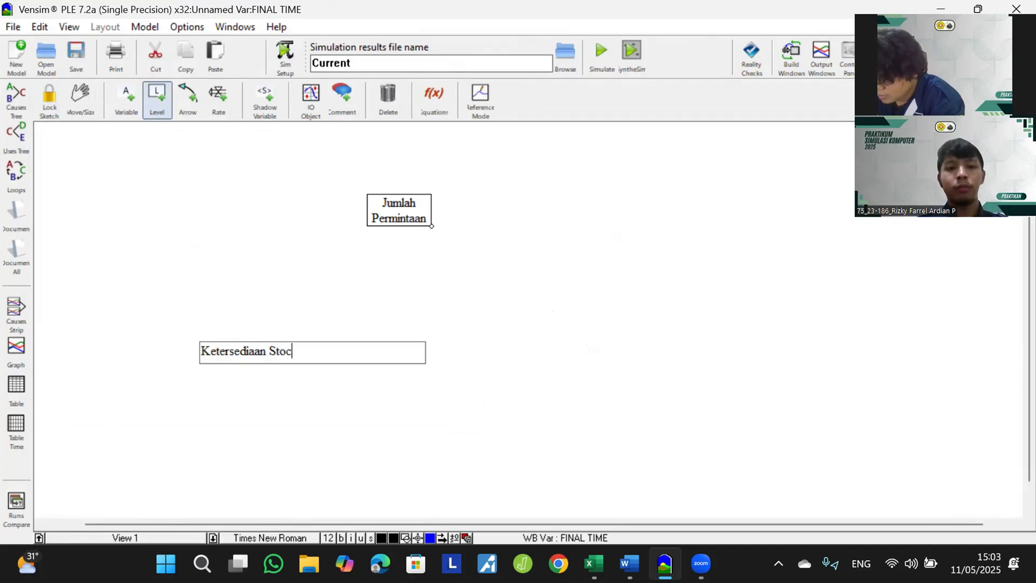
pyautogui.write('k Tea')
pyautogui.press('Return')
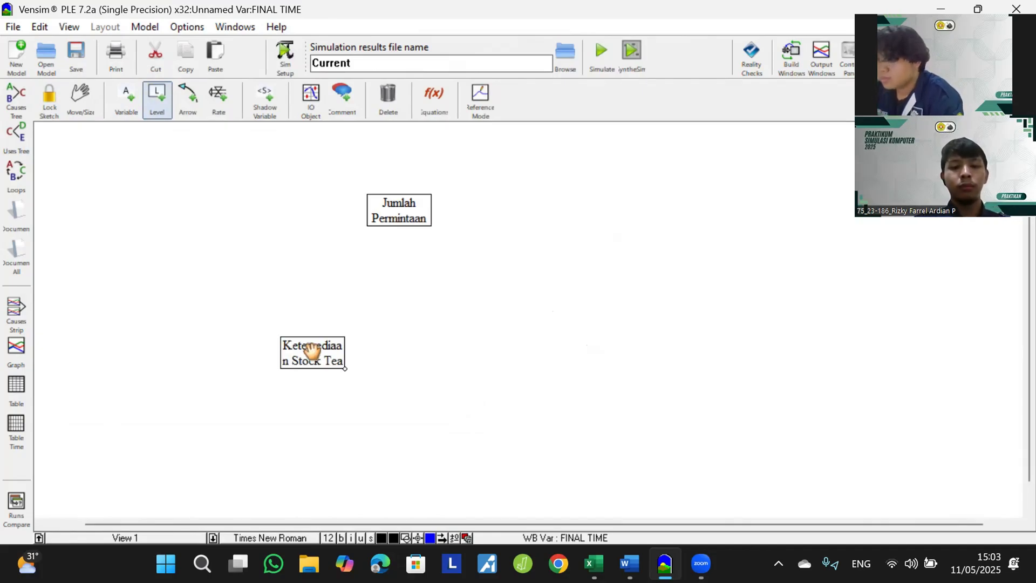
# Step: Enlarge the Ketersediaan Stock Tea and Jumlah Permintaan boxes into wide rectangles and align them one above the other
pyautogui.click(82, 99)
pyautogui.moveTo(345, 369); pyautogui.dragTo(560, 437)
pyautogui.moveTo(494, 413); pyautogui.dragTo(582, 390)
pyautogui.moveTo(430, 226); pyautogui.dragTo(638, 273)
pyautogui.moveTo(561, 247); pyautogui.dragTo(554, 218)
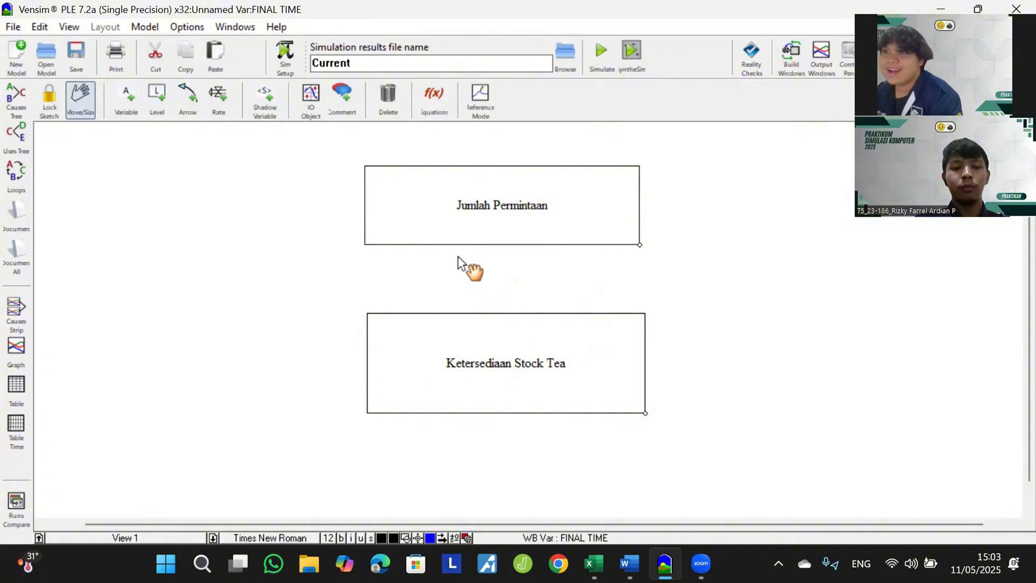
# Step: Add an inflow rate named Peningkatan Permintaan from a cloud into the Jumlah Permintaan level
pyautogui.click(229, 107)
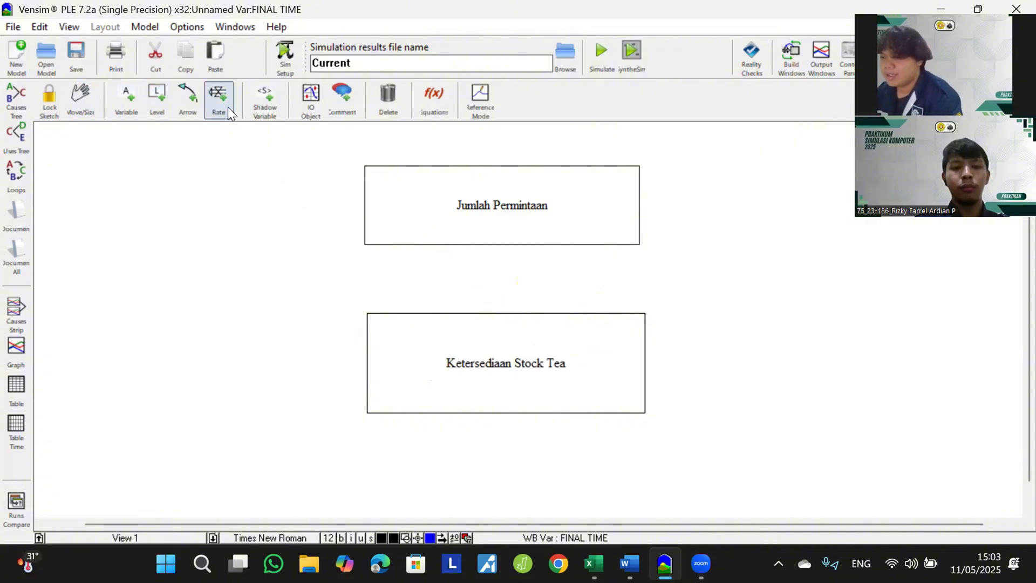
pyautogui.click(200, 201)
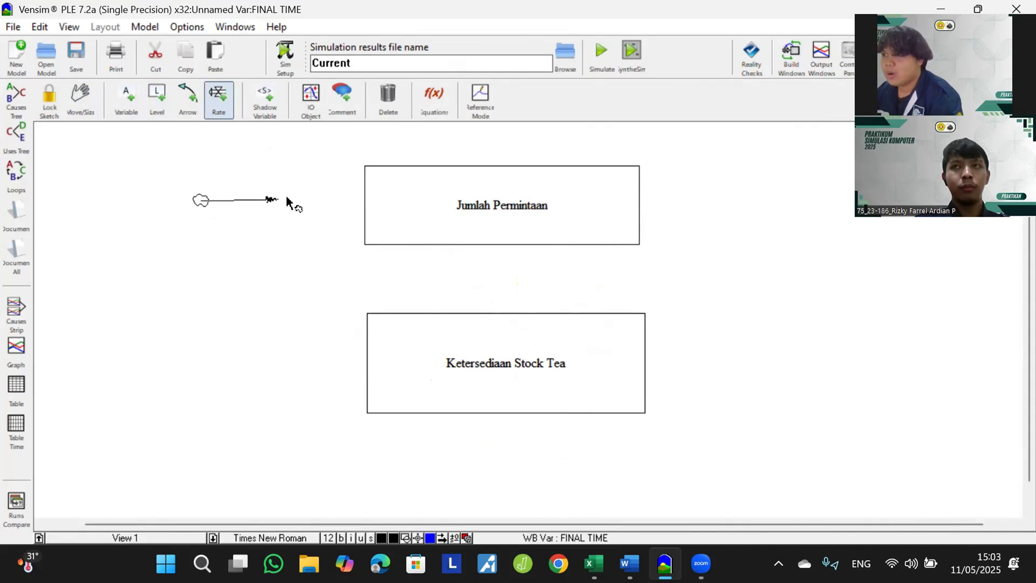
pyautogui.click(376, 200)
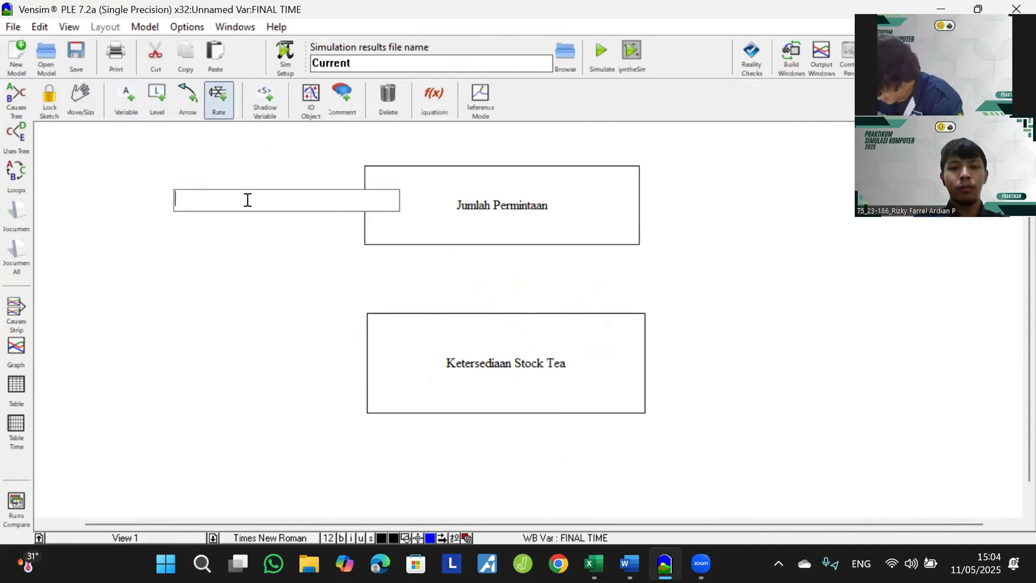
pyautogui.write('P')
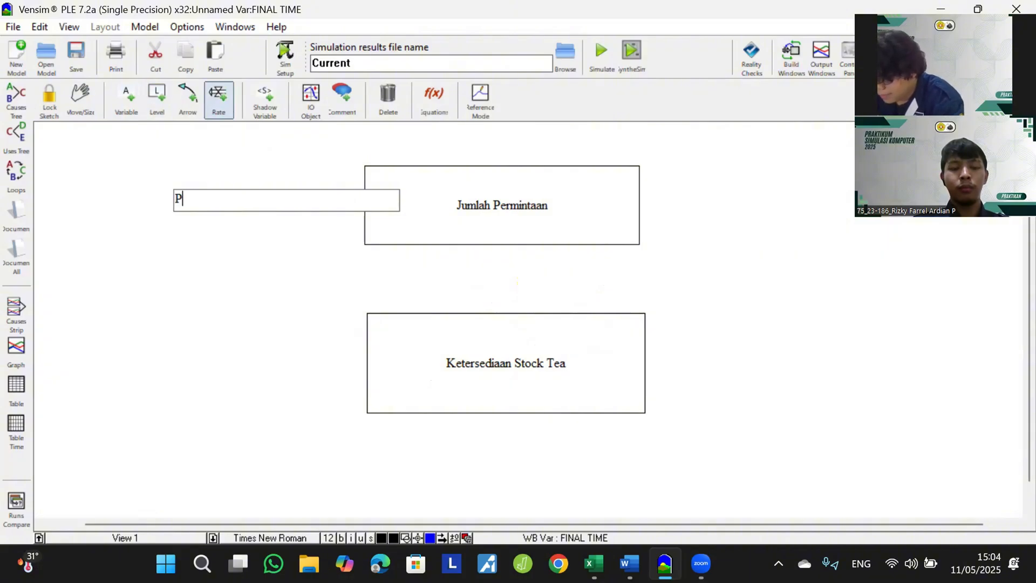
pyautogui.write('eningkat')
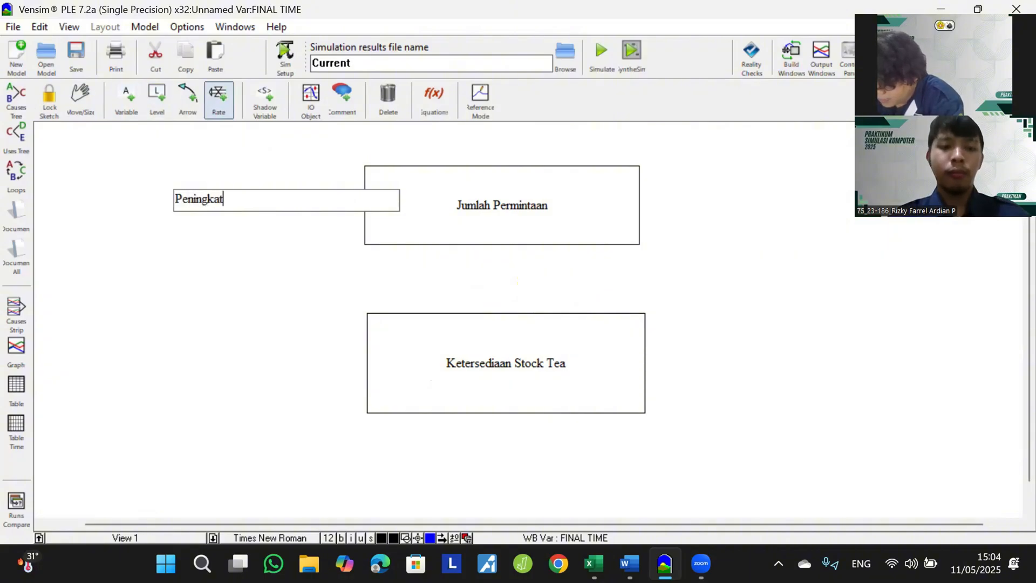
pyautogui.write('an Perm')
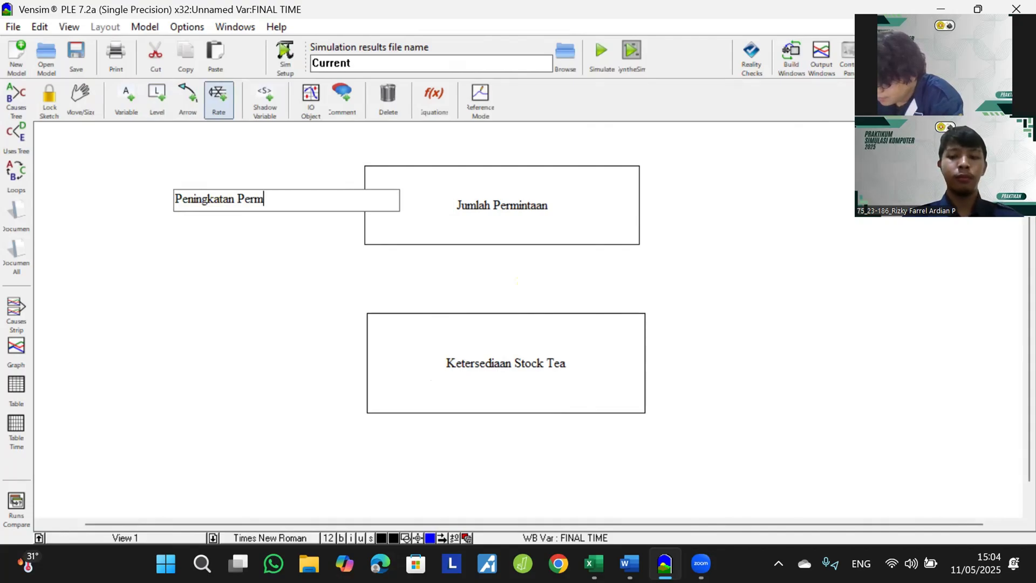
pyautogui.write('intaan')
pyautogui.press('Return')
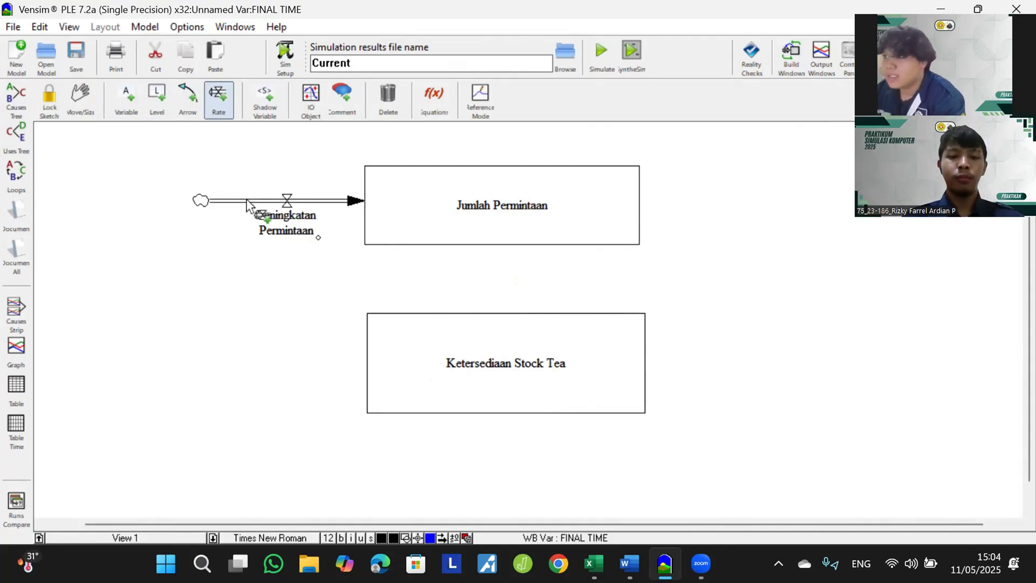
# Step: Add an outflow rate named Penurunan Permintaan from the Jumlah Permintaan level to a cloud
pyautogui.click(629, 206)
pyautogui.click(822, 205)
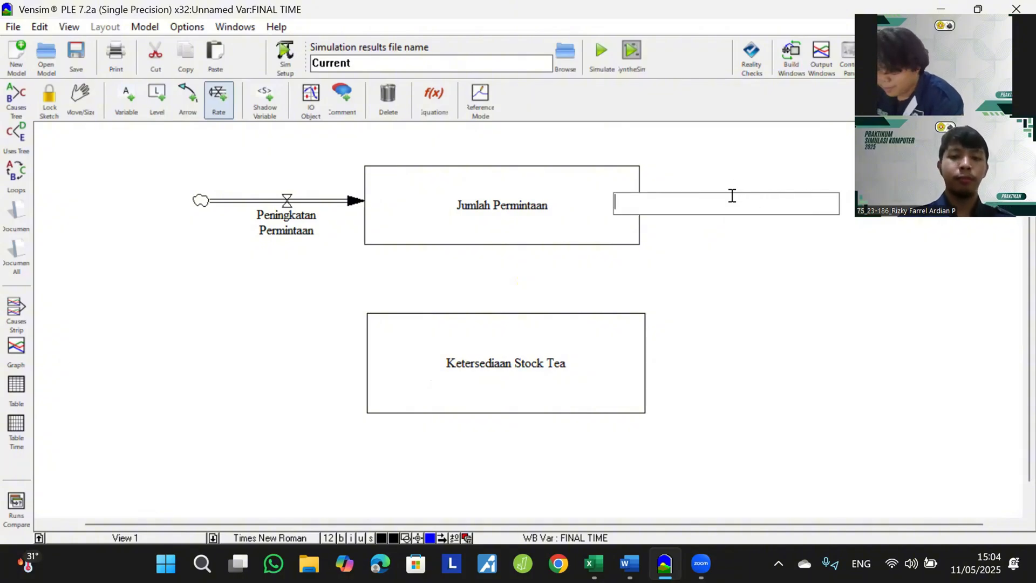
pyautogui.write('Penur')
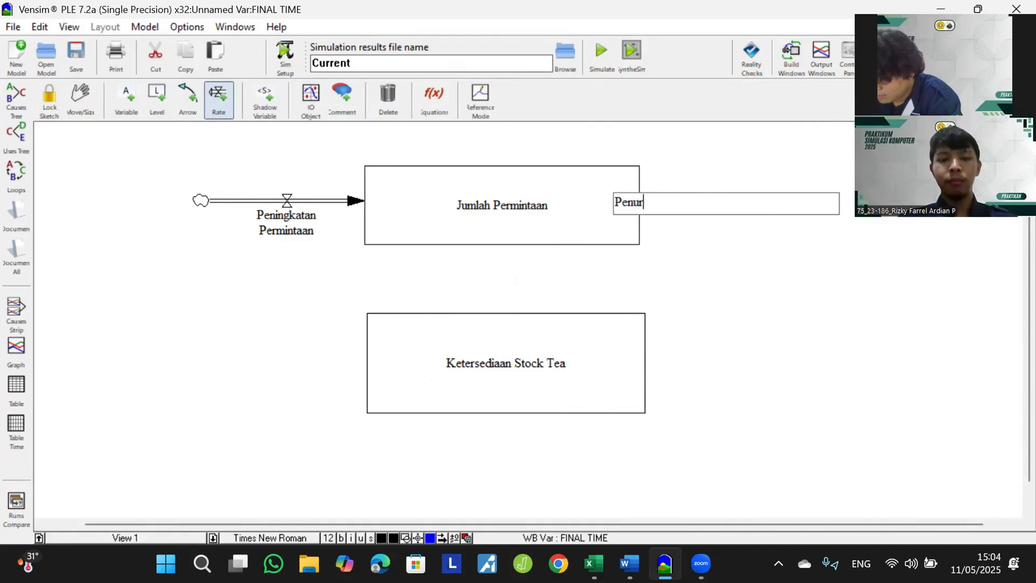
pyautogui.write('unan P')
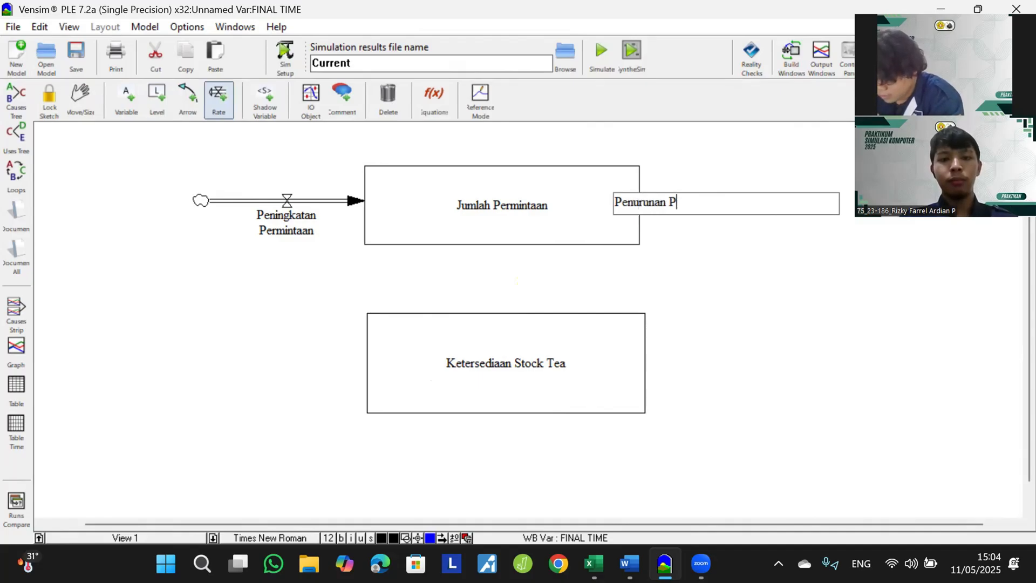
pyautogui.write('ermintaan')
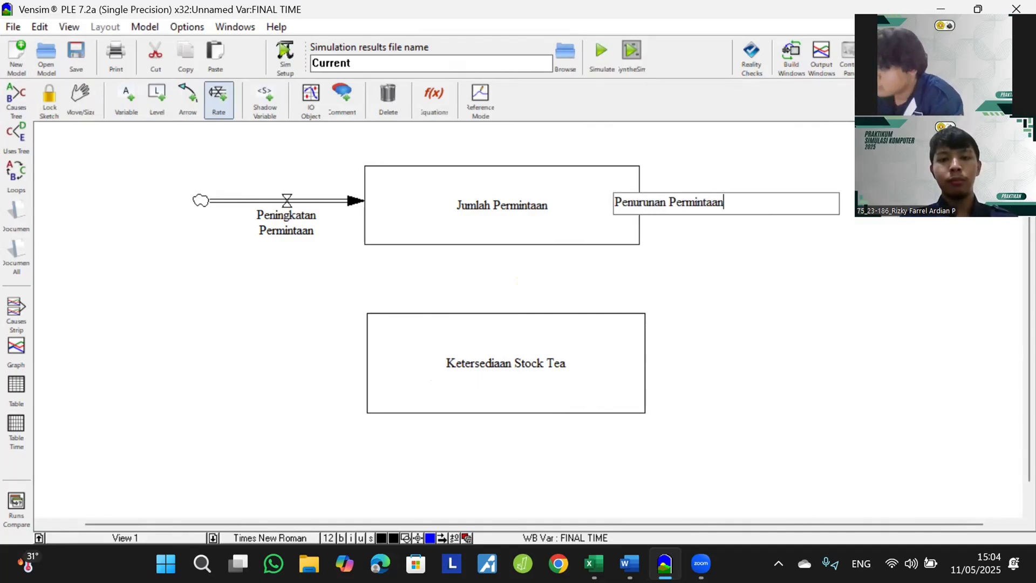
pyautogui.press('Return')
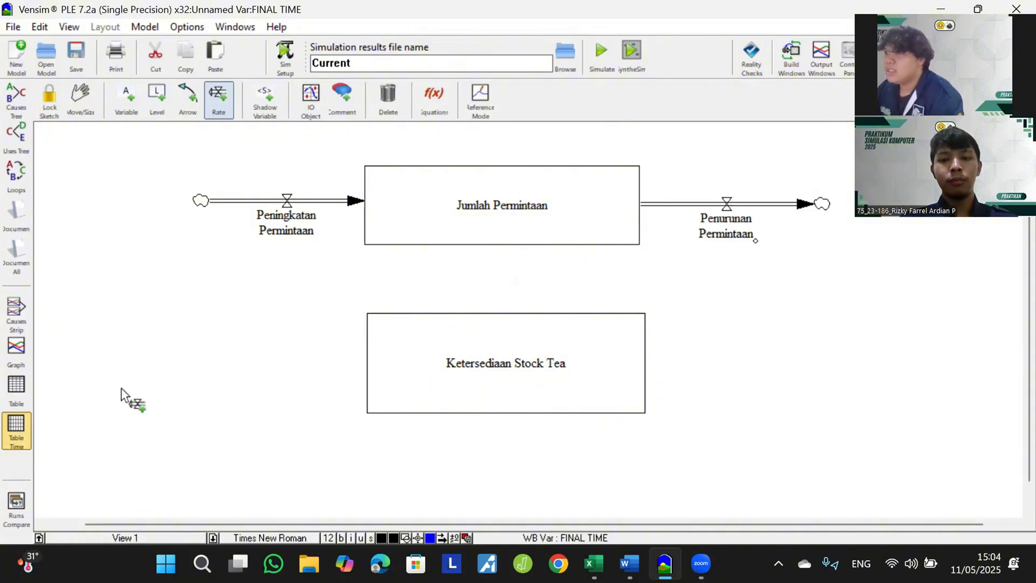
# Step: Add an inflow rate named Tea Hasil Produksi from a cloud into the Ketersediaan Stock Tea level
pyautogui.click(186, 356)
pyautogui.click(382, 357)
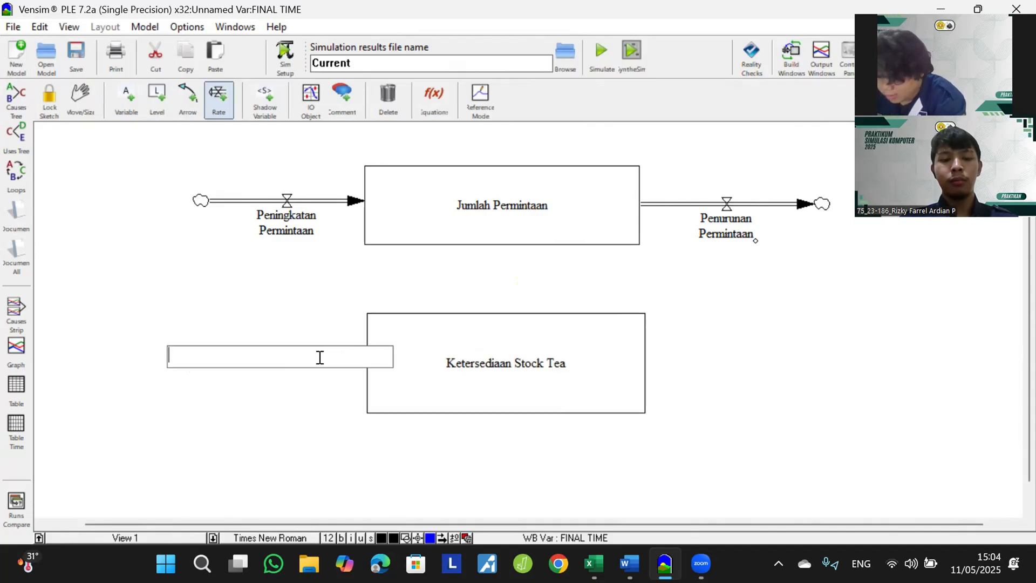
pyautogui.write('Tea Hasi')
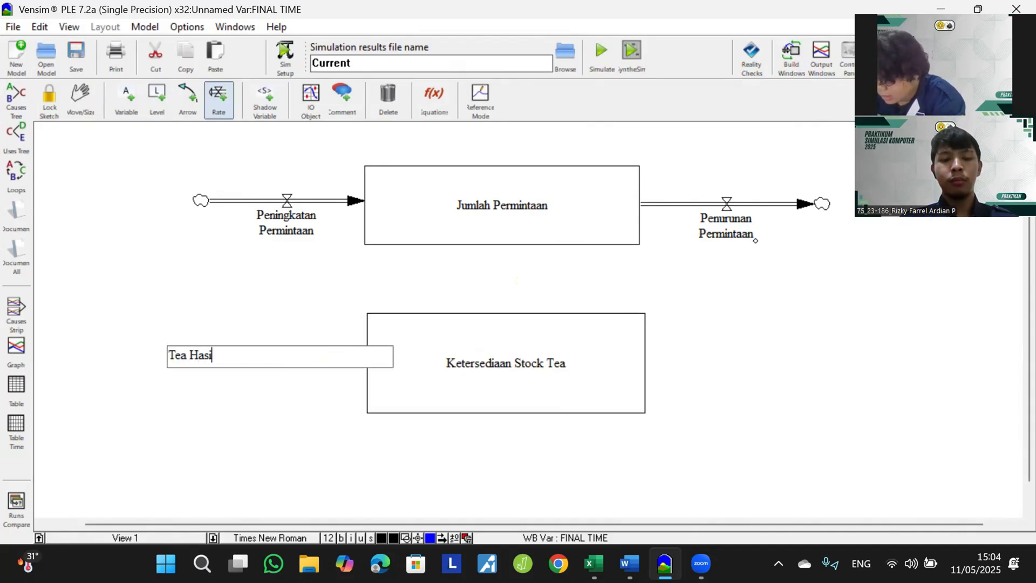
pyautogui.write('l Pr')
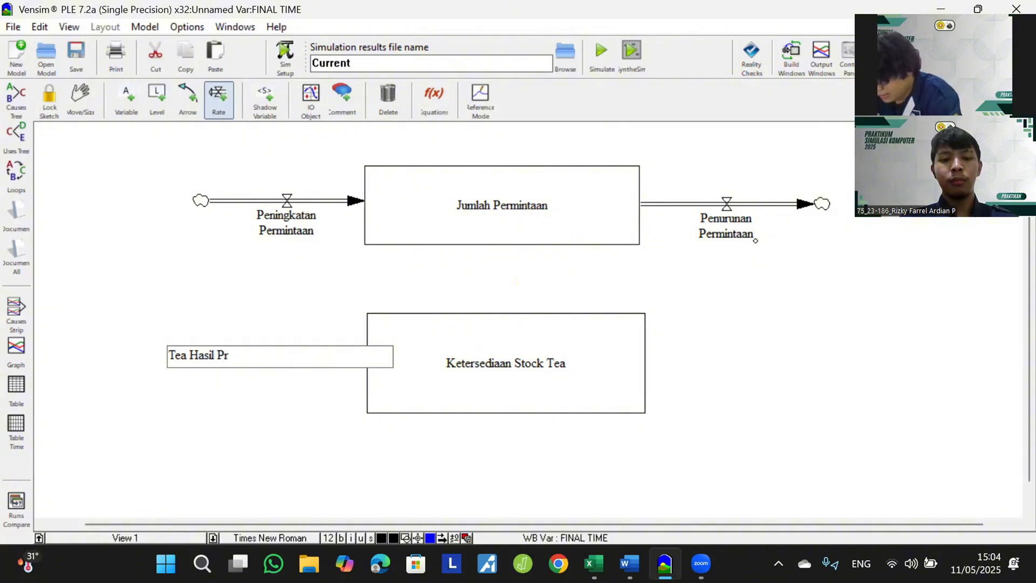
pyautogui.write('oduksi')
pyautogui.press('Return')
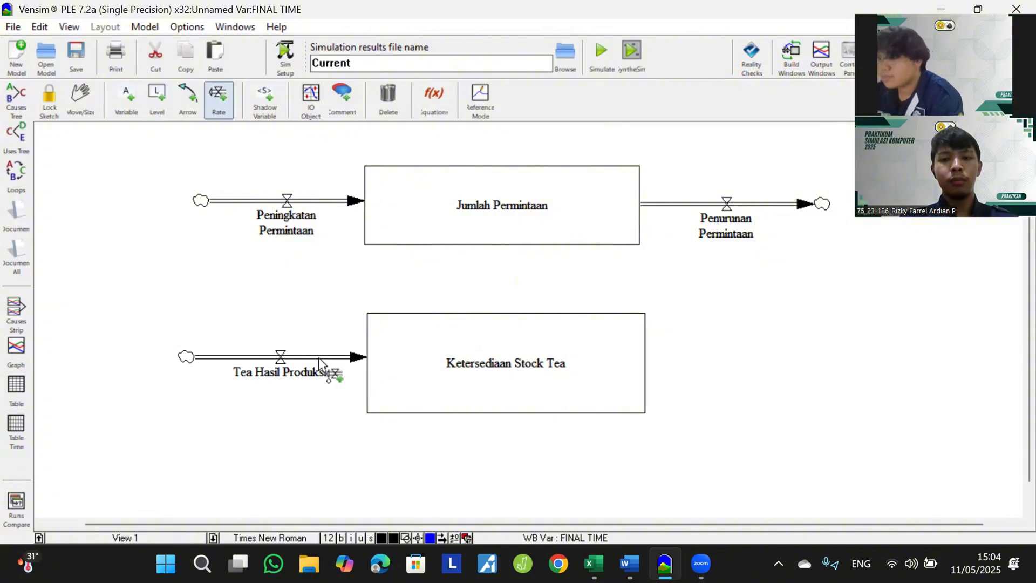
# Step: Add an outflow rate named Permintaan Pelanggan from the upper part of the Ketersediaan Stock Tea level to a cloud
pyautogui.click(631, 340)
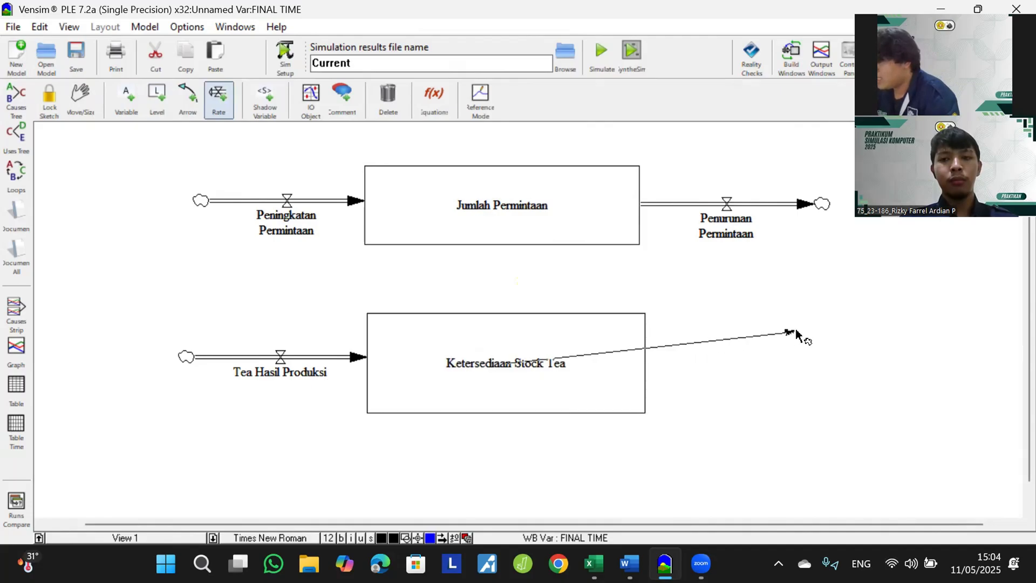
pyautogui.click(797, 332)
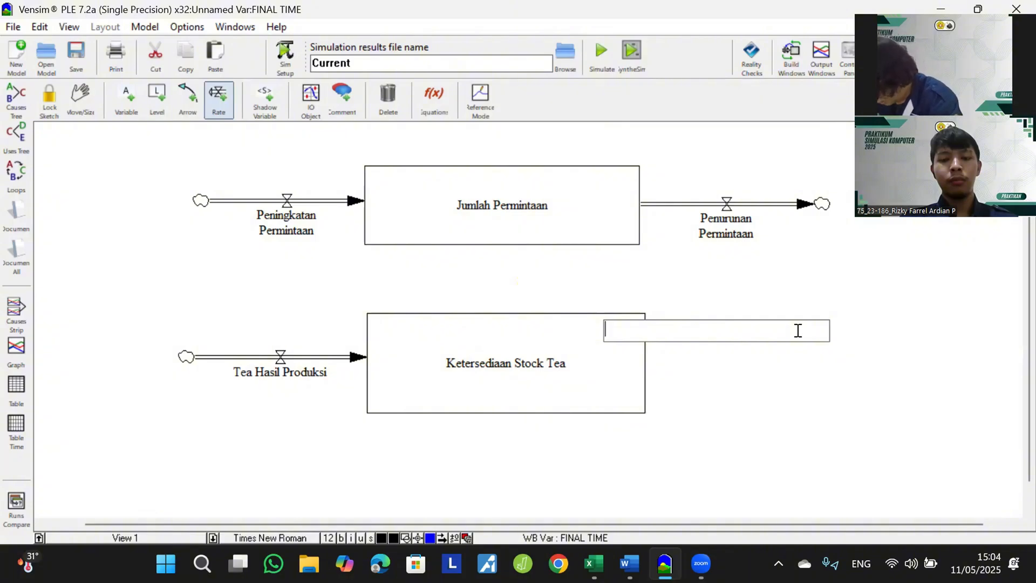
pyautogui.write('P')
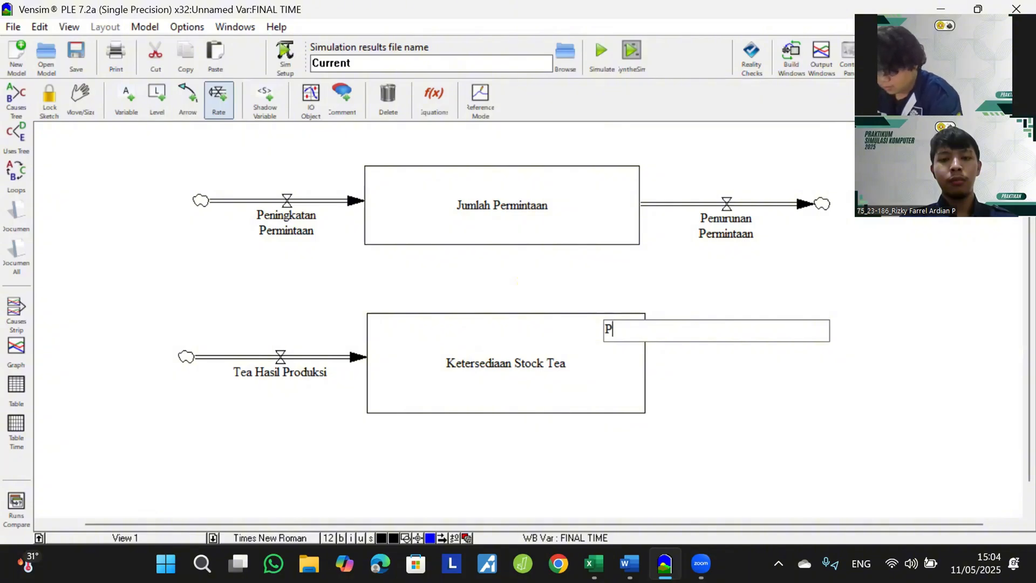
pyautogui.write('ermintaan ')
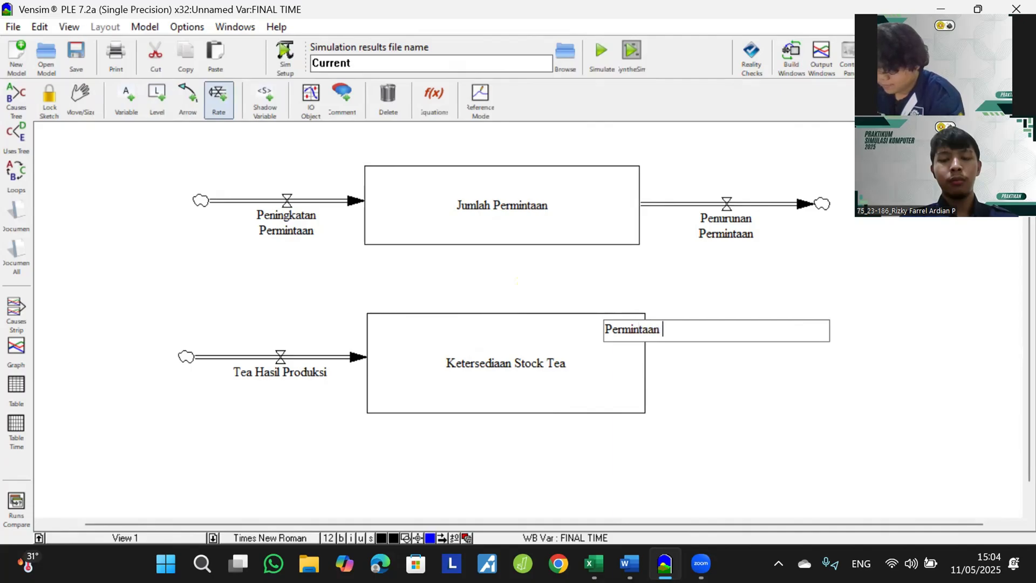
pyautogui.write('Pelangg')
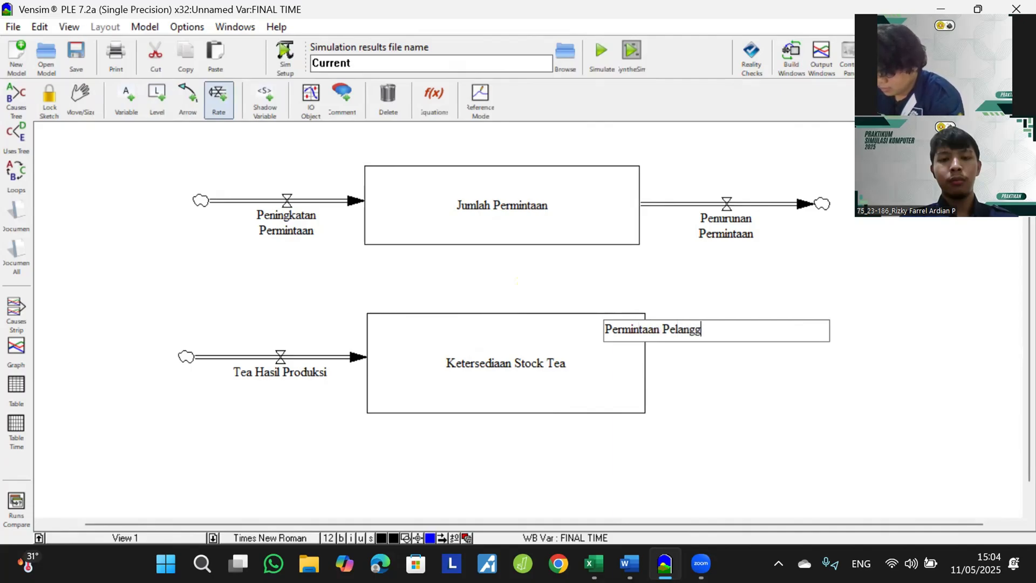
pyautogui.write('an')
pyautogui.press('Return')
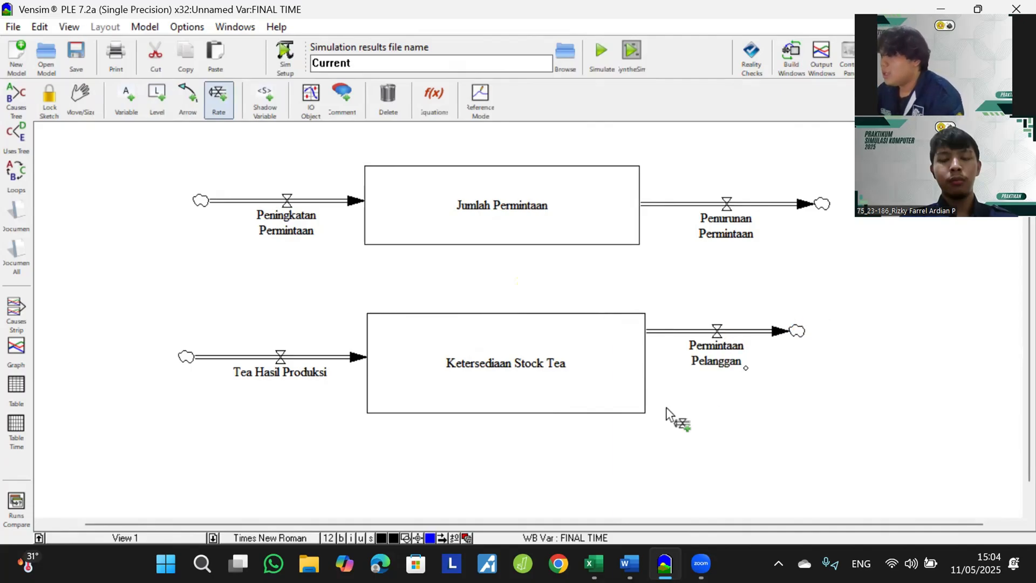
# Step: Add an outflow rate named Tea Kadaluarsa di gudang from the lower part of the Ketersediaan Stock Tea level to a cloud
pyautogui.click(631, 393)
pyautogui.click(778, 396)
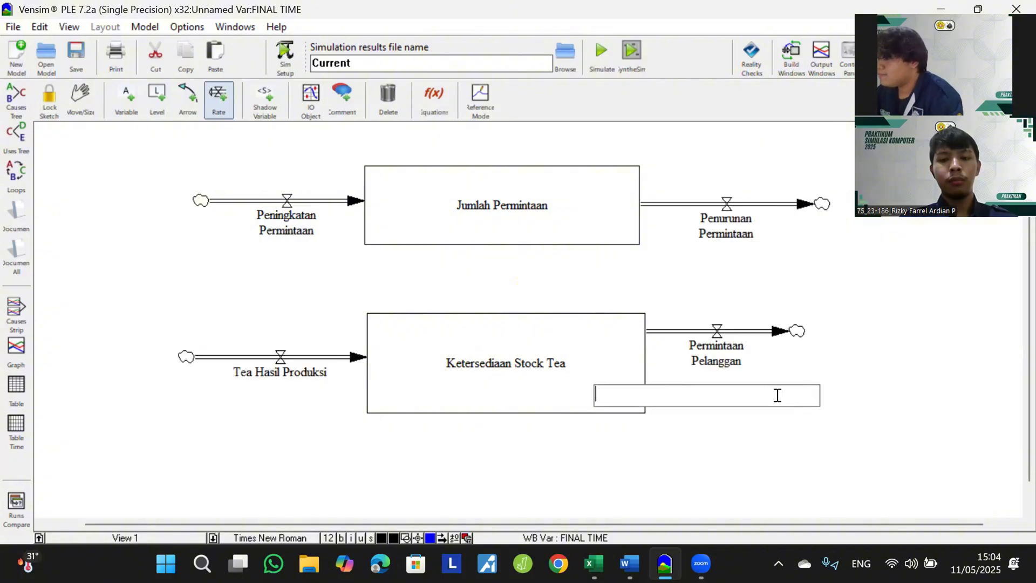
pyautogui.write('T')
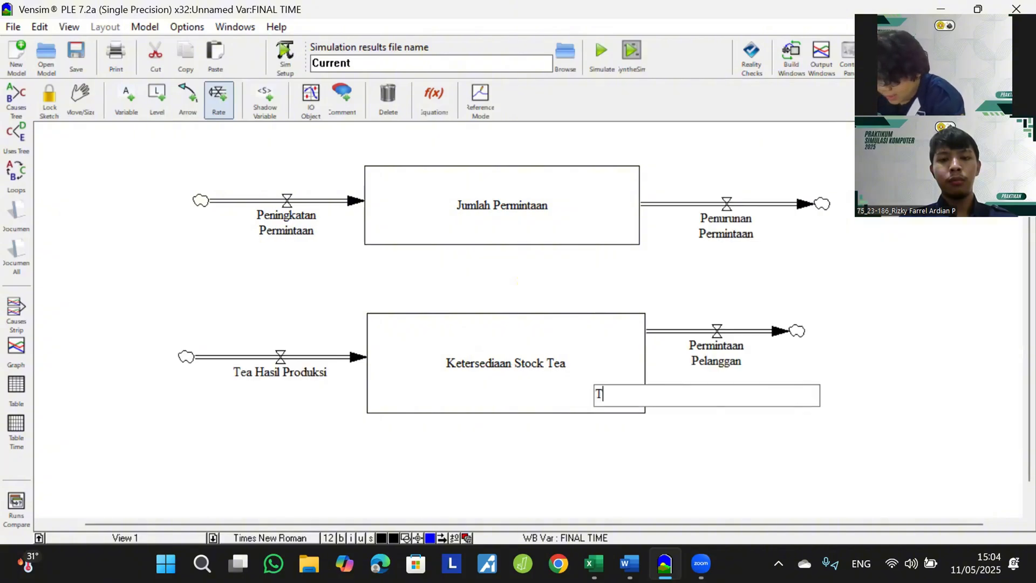
pyautogui.write('ea K')
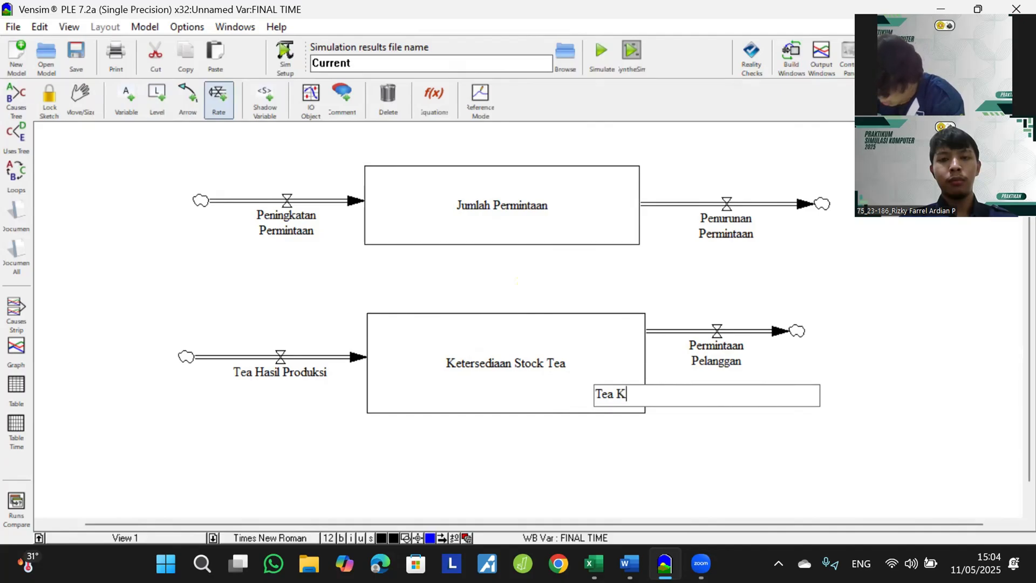
pyautogui.write('adalua')
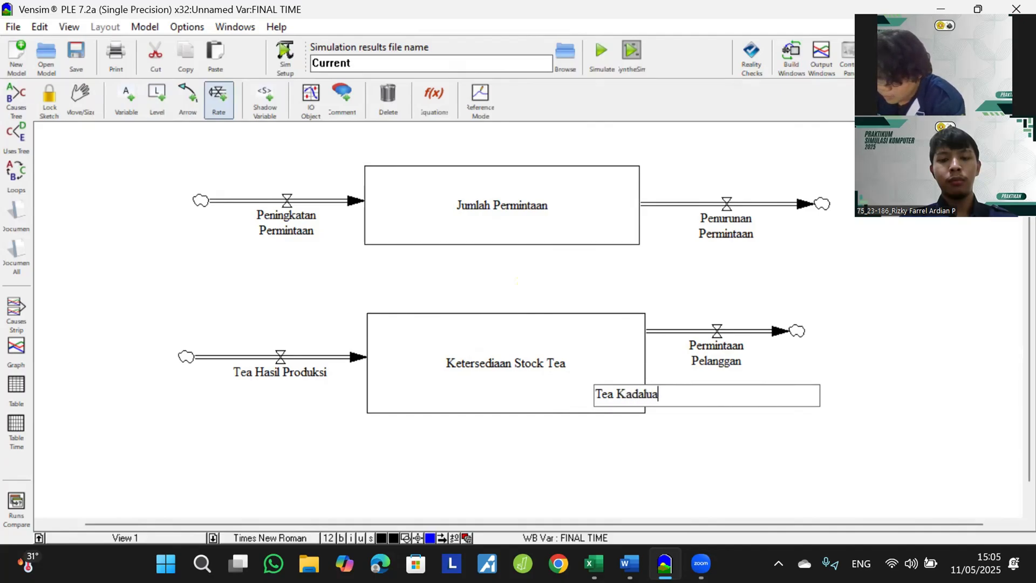
pyautogui.write('rsa di gudamn')
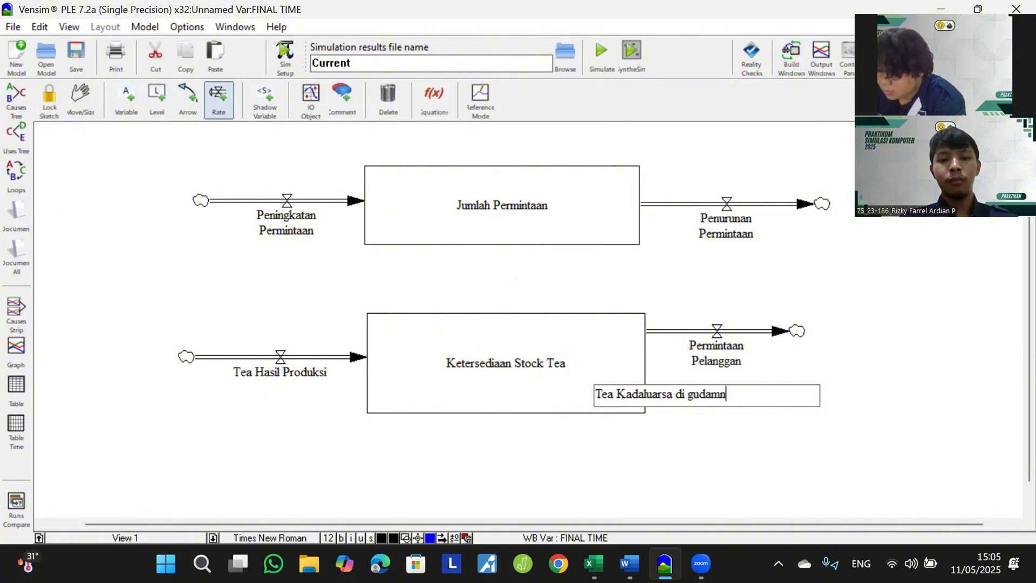
pyautogui.press('BackSpace')
pyautogui.press('BackSpace')
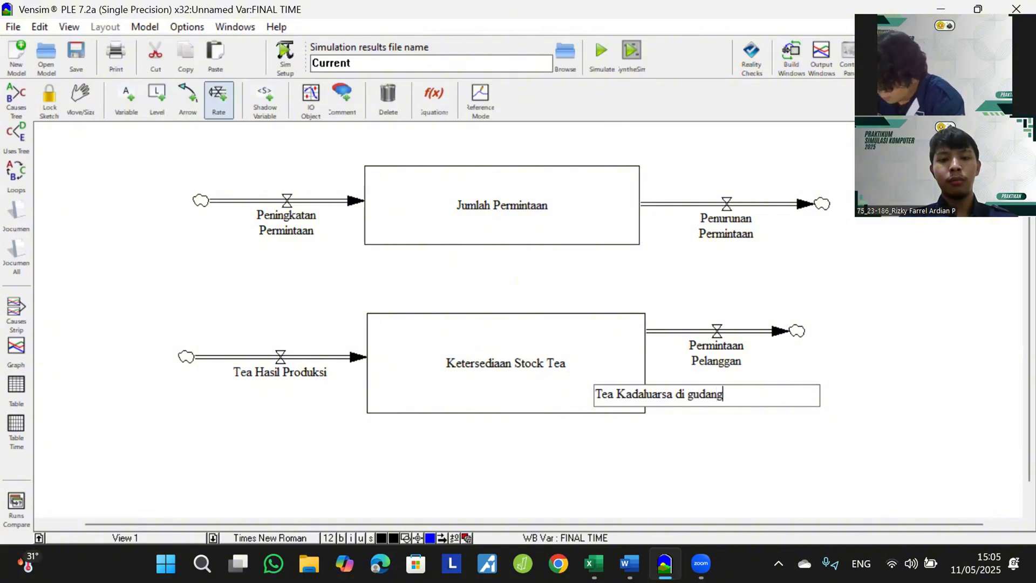
pyautogui.write('ng')
pyautogui.press('Return')
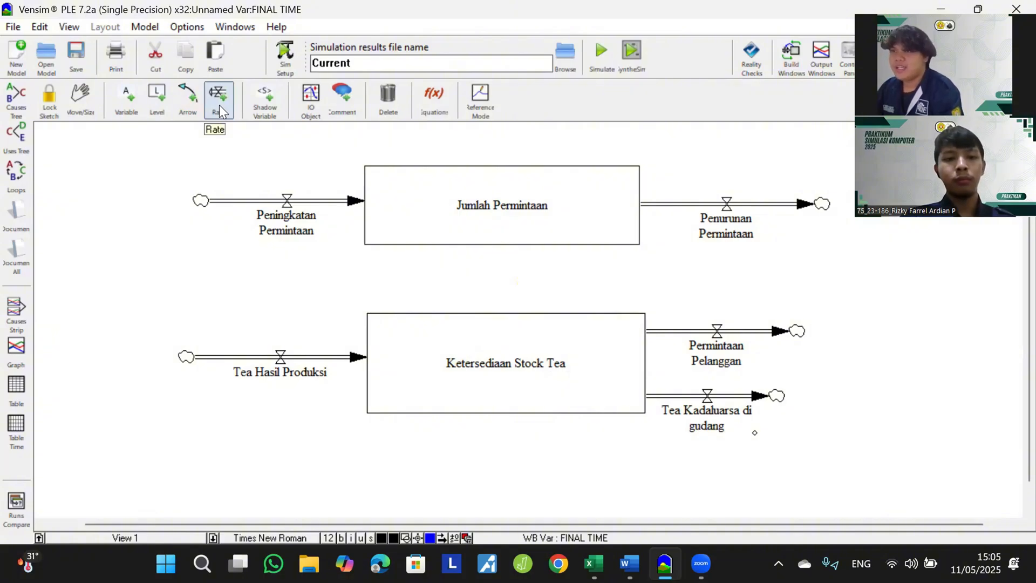
# Step: Add a variable named Persentase Peningkatan Permintaan above and left of the Peningkatan Permintaan rate
pyautogui.click(129, 102)
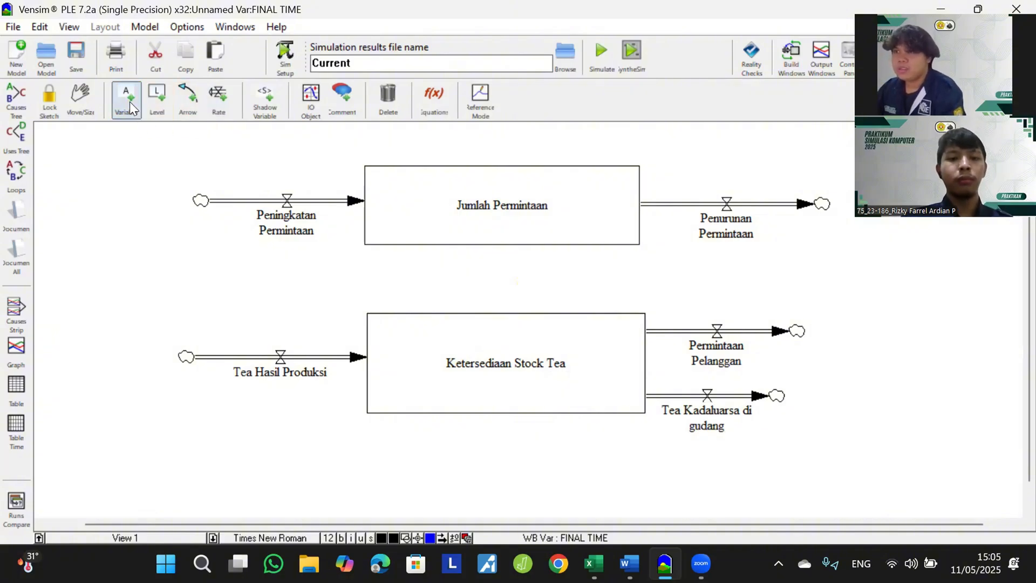
pyautogui.click(119, 158)
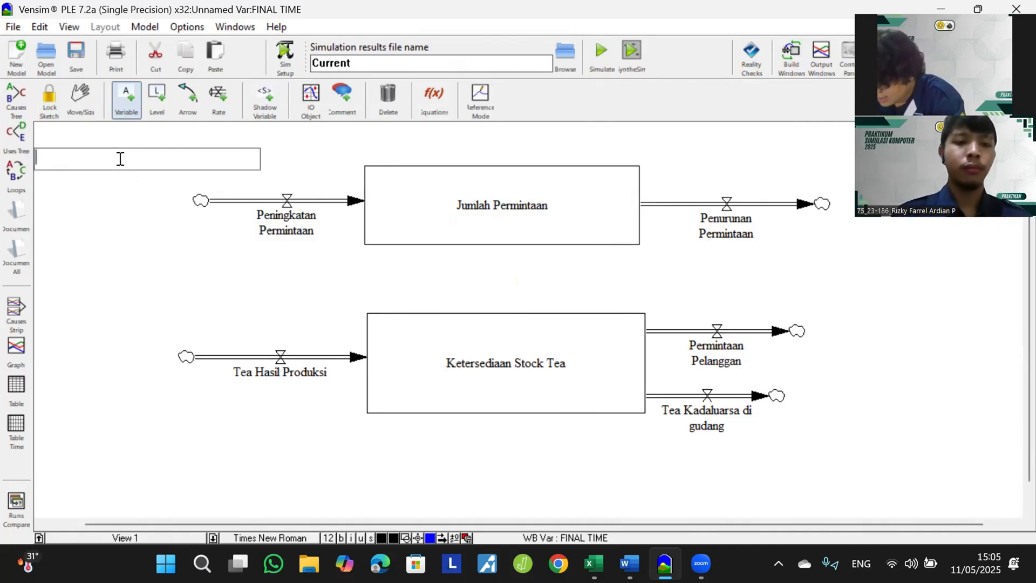
pyautogui.write('Persenta')
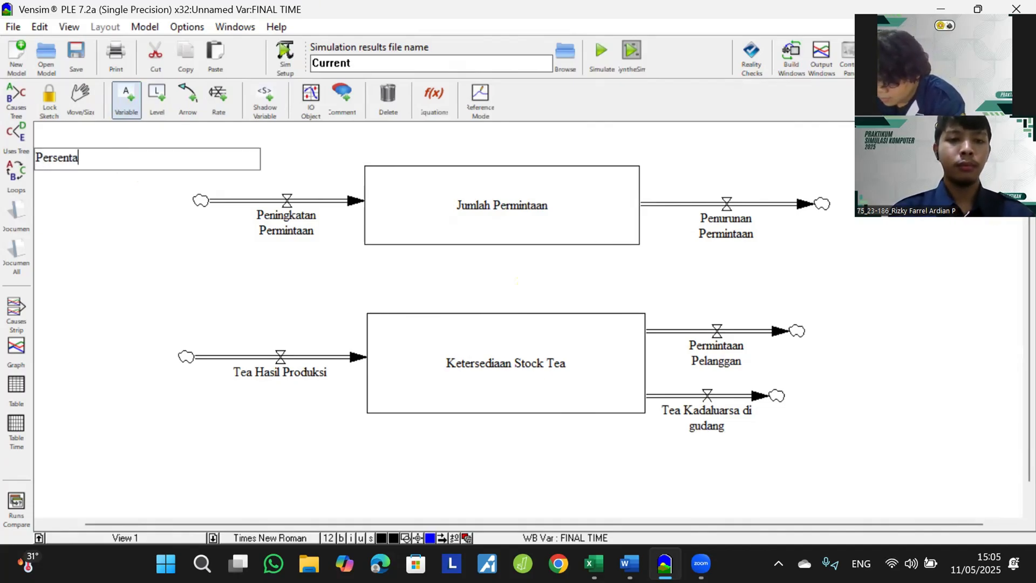
pyautogui.write('se Pen')
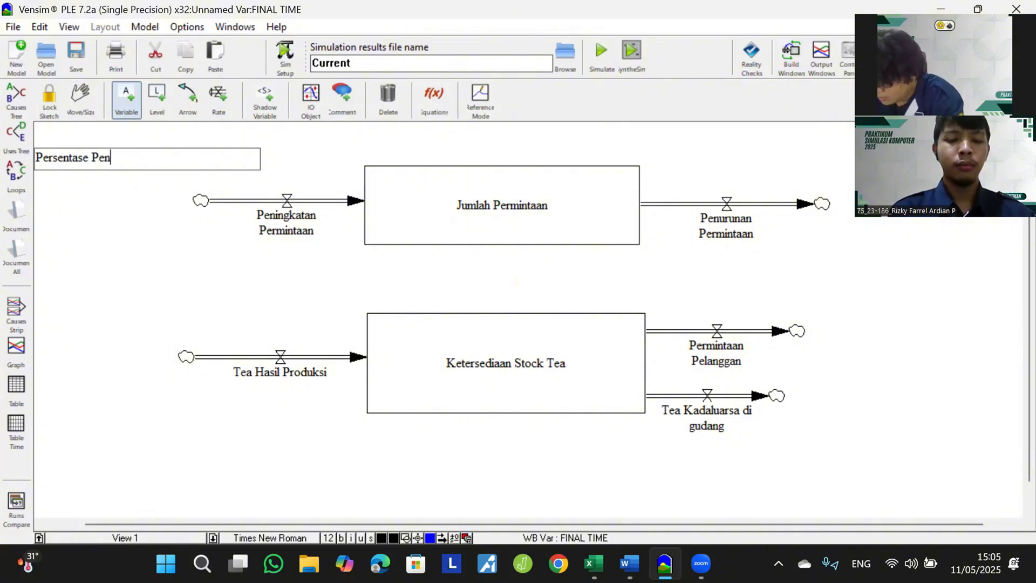
pyautogui.write('ingkatan ')
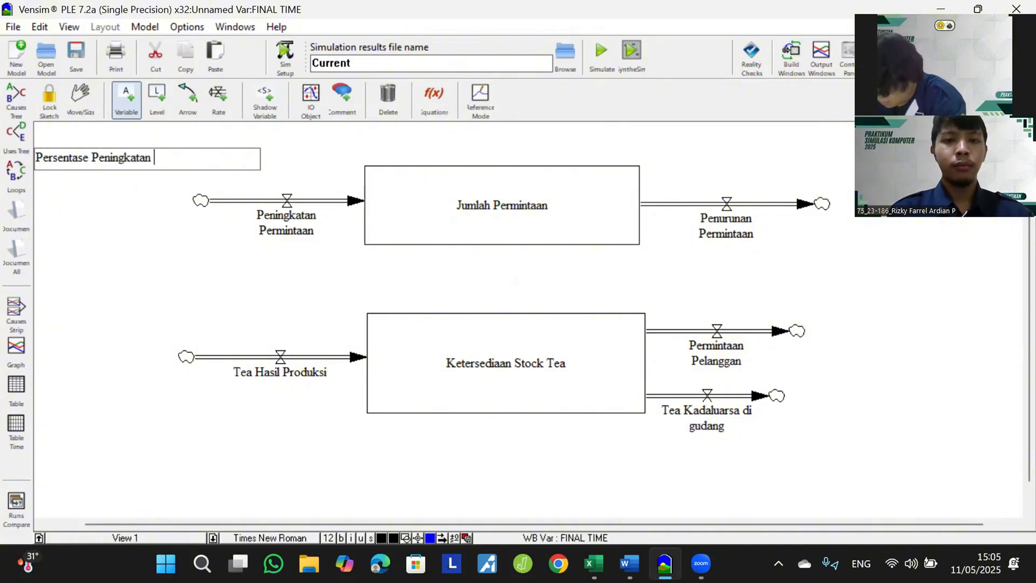
pyautogui.write('Permintaan')
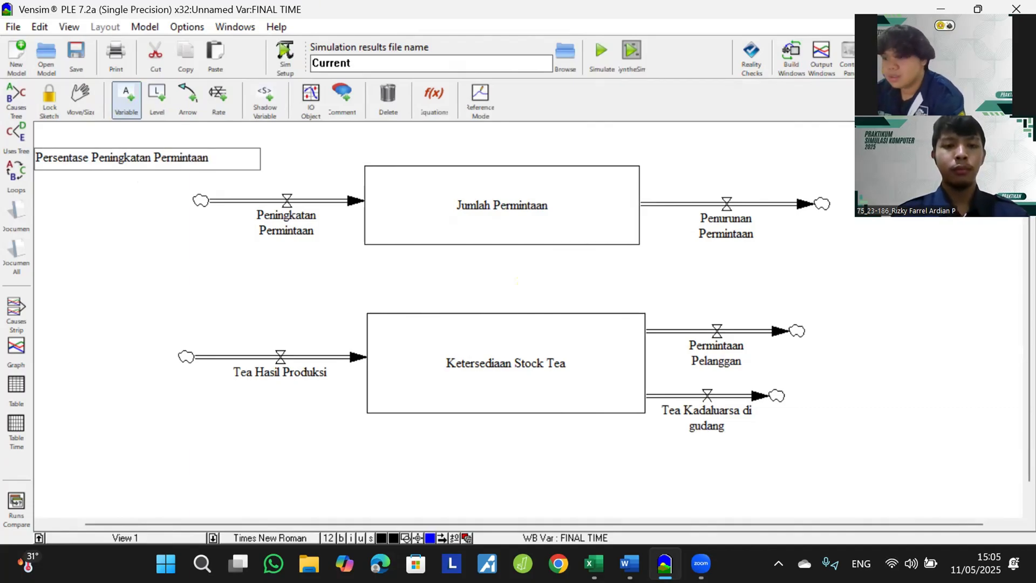
pyautogui.press('Return')
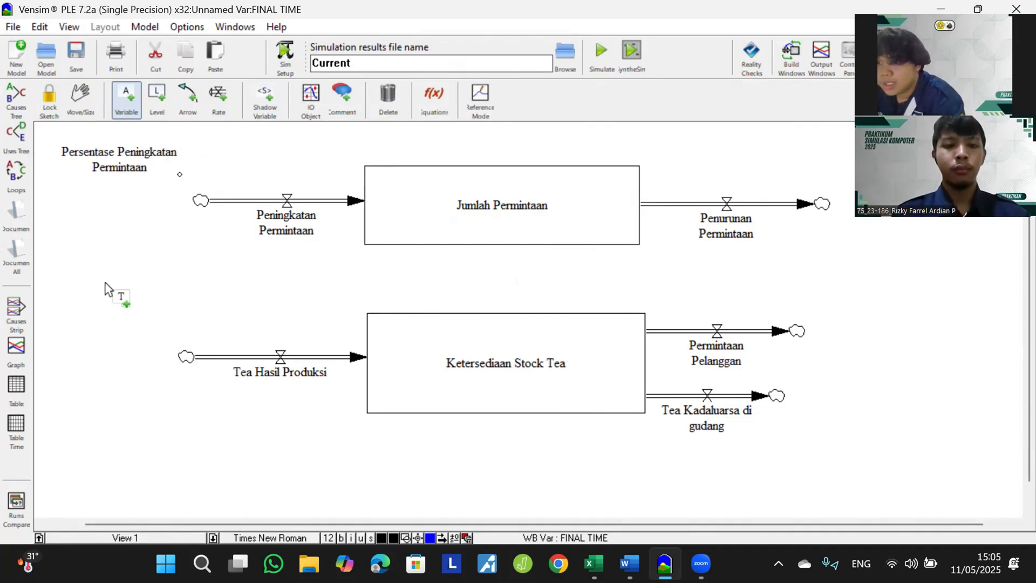
# Step: Add a variable named Jumlah Maksimal Produksi above and left of the Tea Hasil Produksi rate
pyautogui.click(93, 288)
pyautogui.write('Ju')
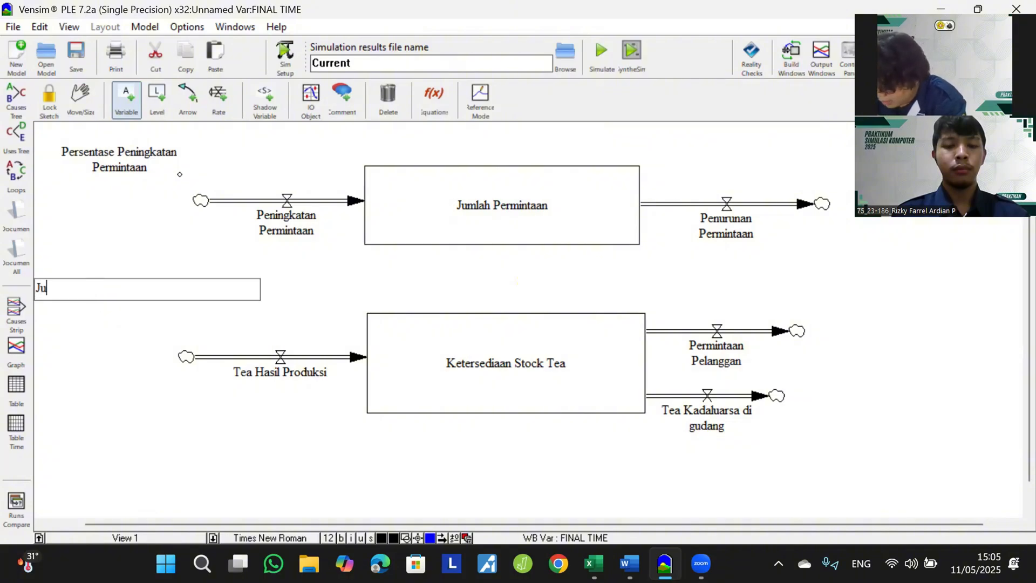
pyautogui.write('mlah M')
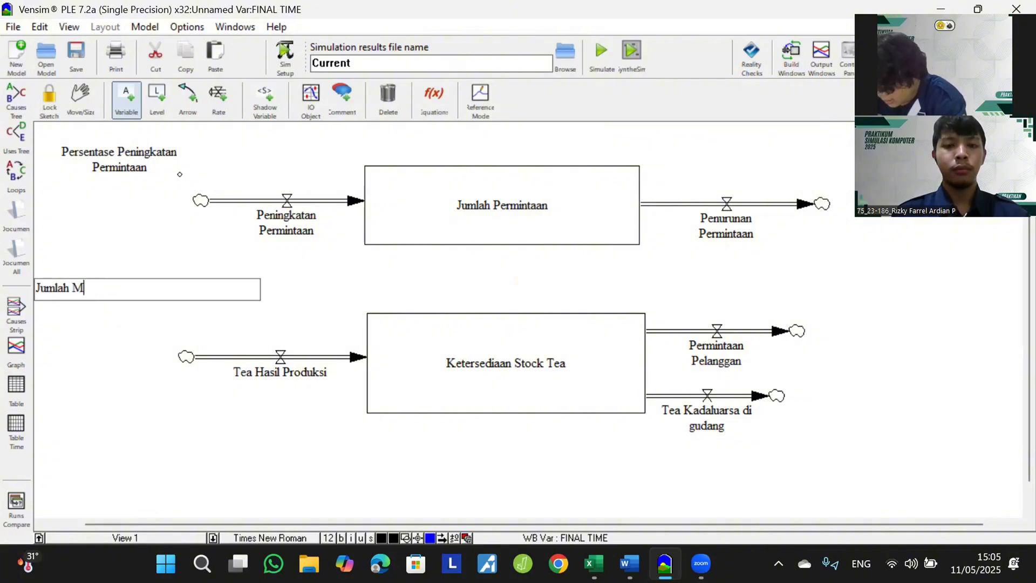
pyautogui.write('aksimal Produksi')
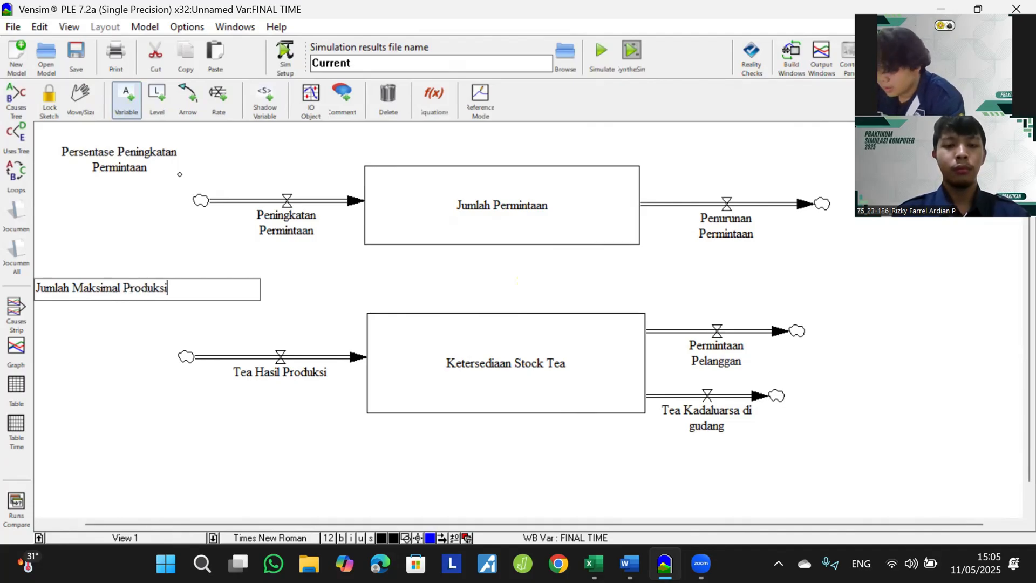
pyautogui.press('Return')
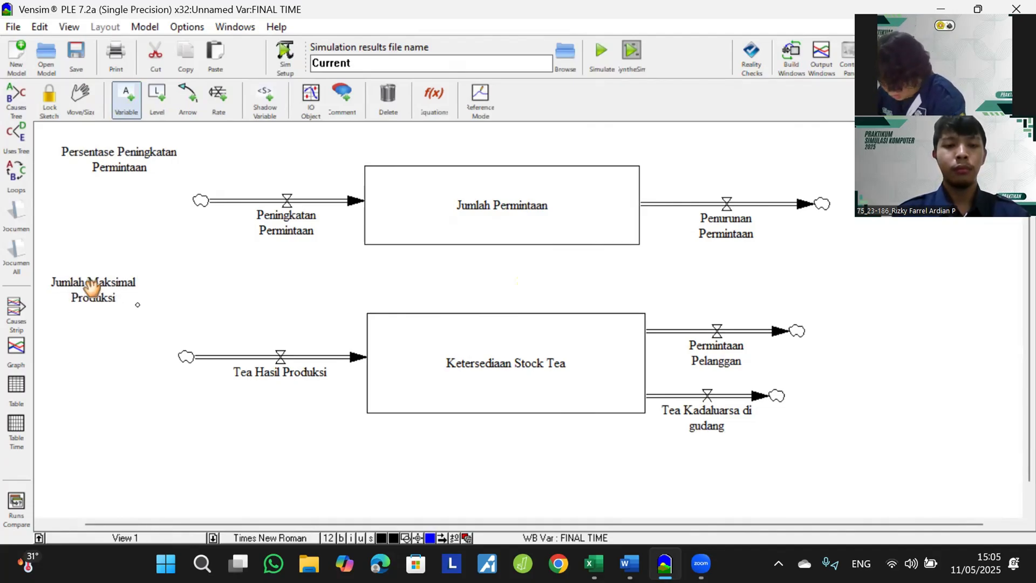
# Step: Add a variable named Persentase Keberhasilan Produksi below and left of the Tea Hasil Produksi rate
pyautogui.click(102, 445)
pyautogui.write('Per')
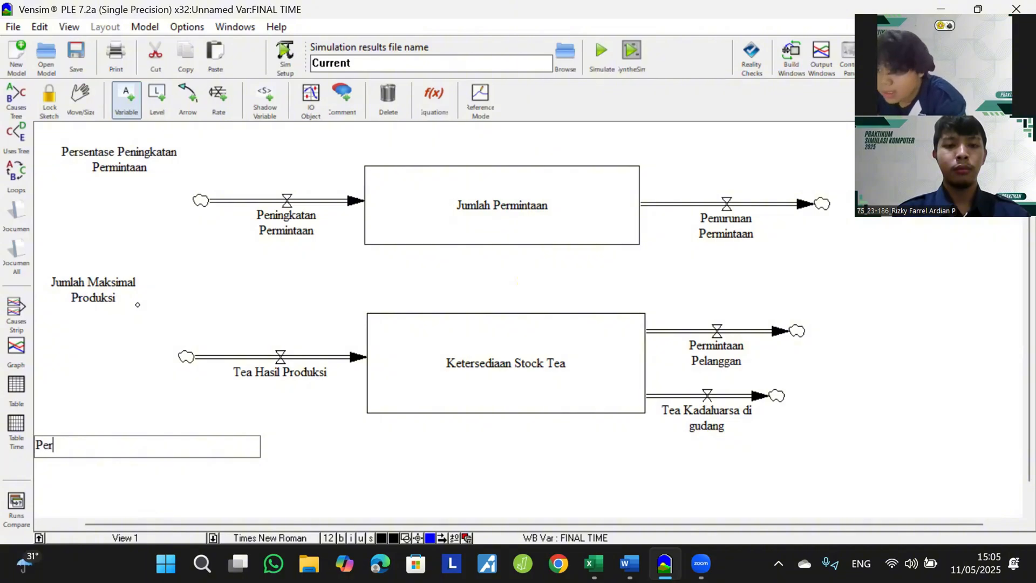
pyautogui.write('sent')
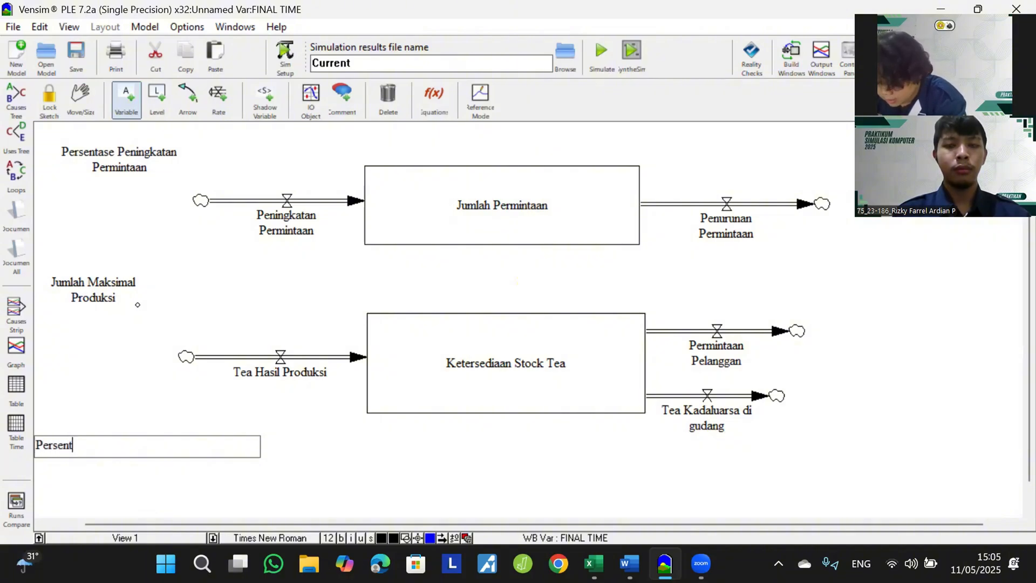
pyautogui.write('ase K')
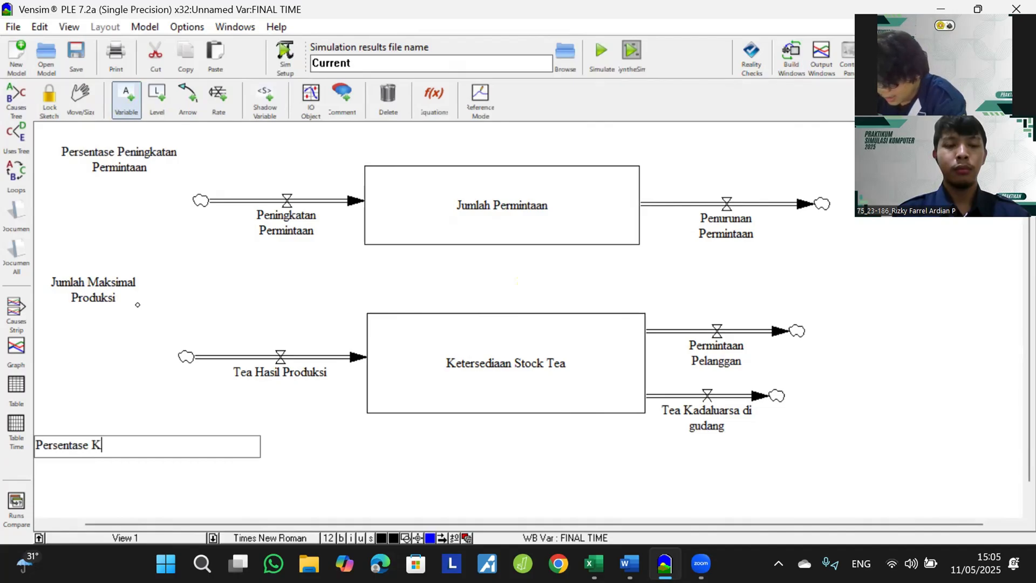
pyautogui.write('eberhasila')
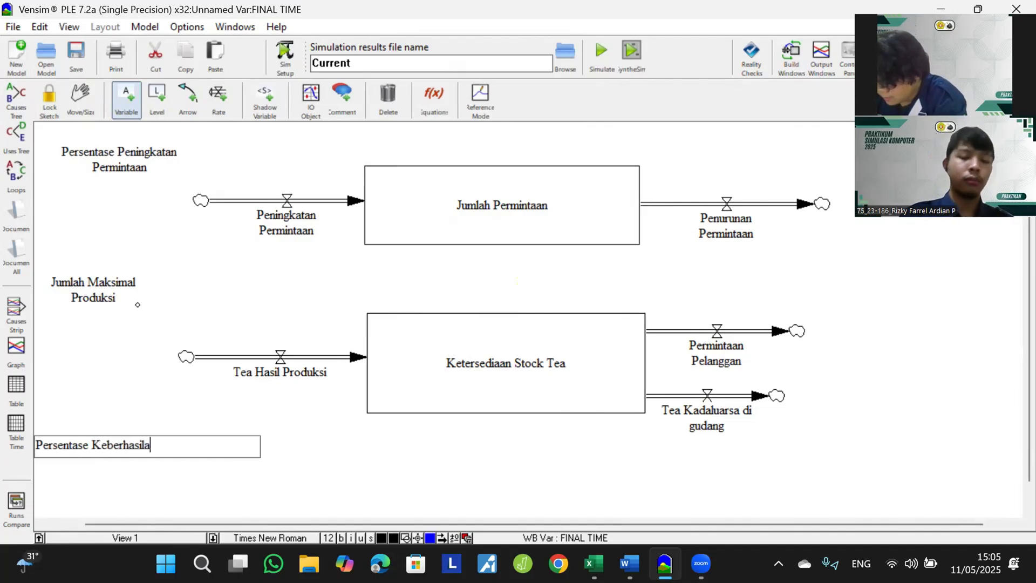
pyautogui.write('n Produksi')
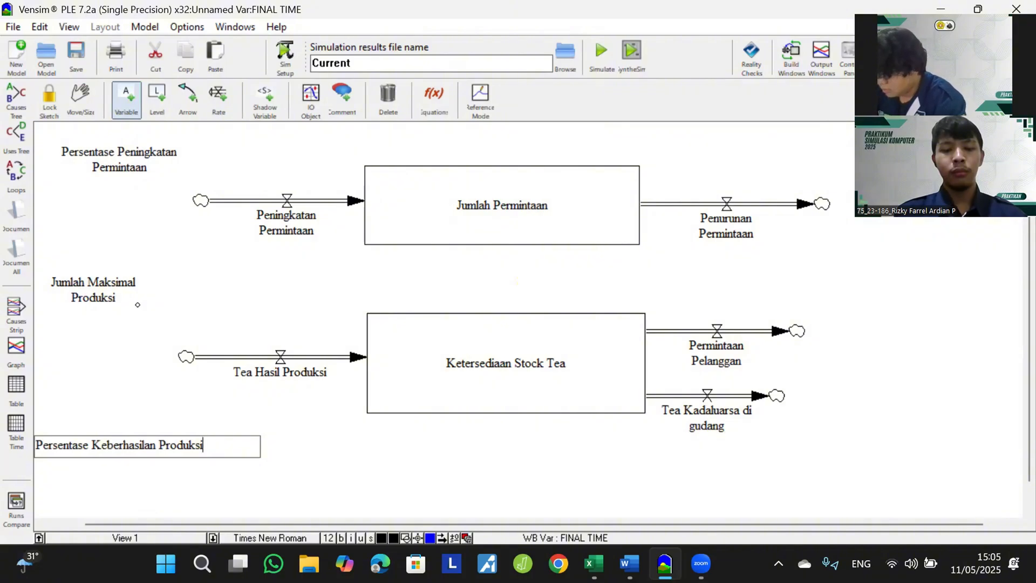
pyautogui.press('Return')
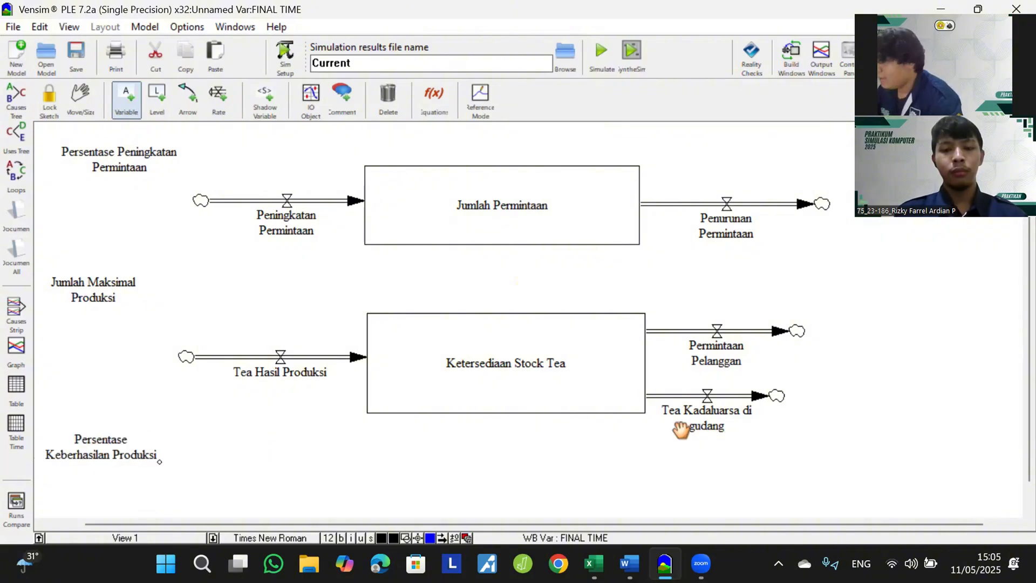
# Step: Add a variable named Persentase Tea Kadaluarsa below and right of the Tea Kadaluarsa di gudang rate
pyautogui.click(882, 452)
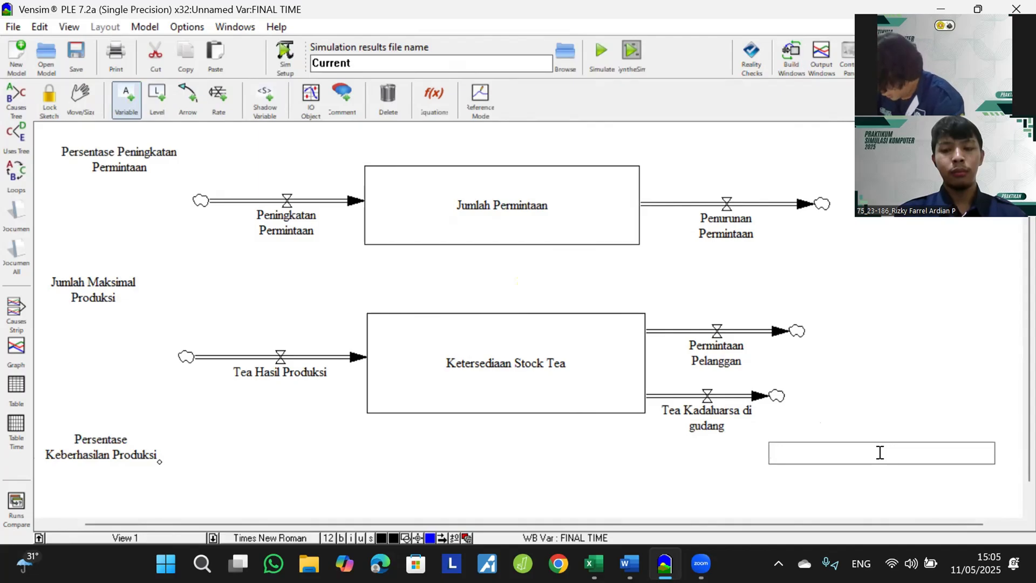
pyautogui.write('Perse')
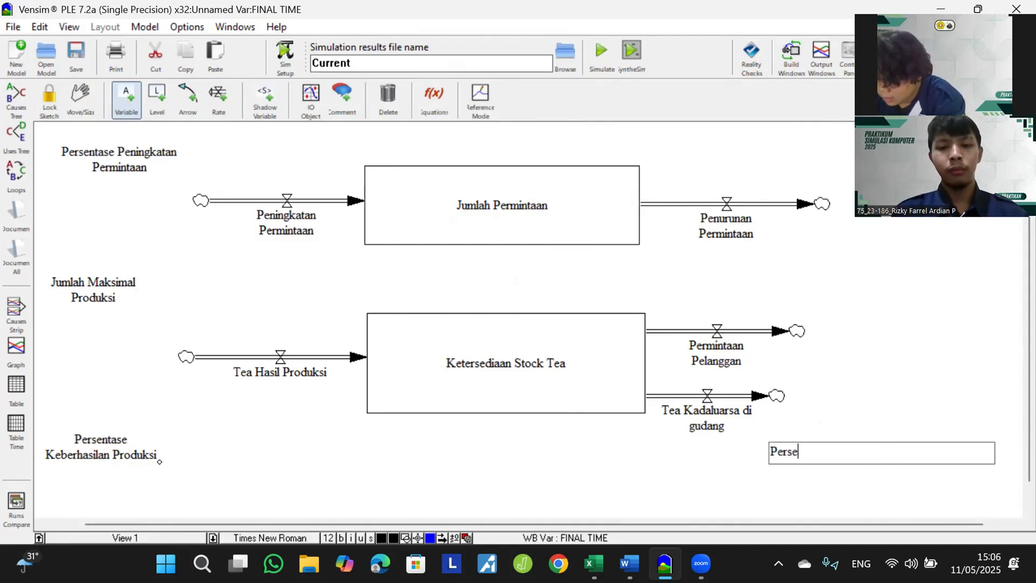
pyautogui.write('ntase Te')
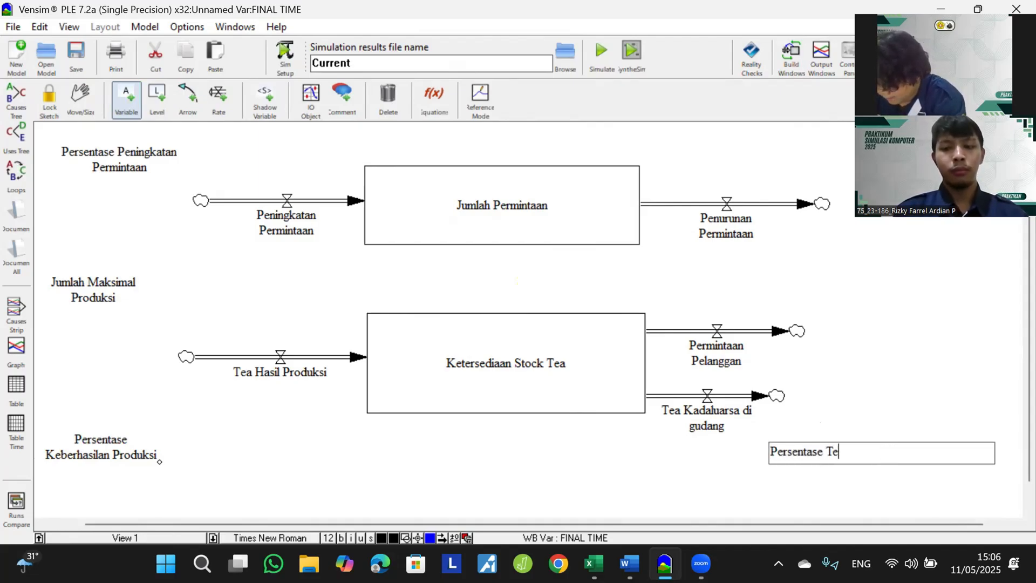
pyautogui.write('a Kada')
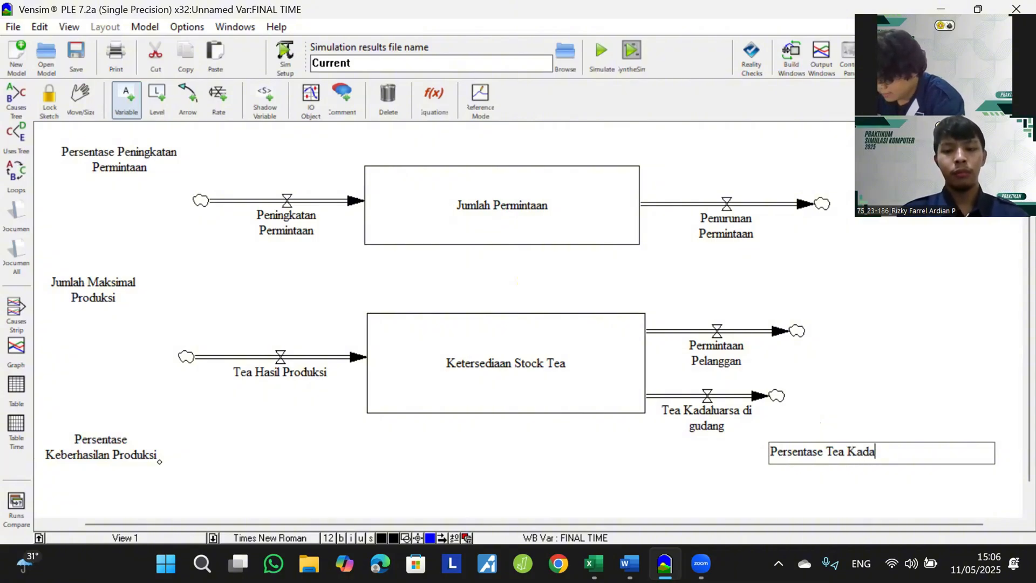
pyautogui.write('luarsa')
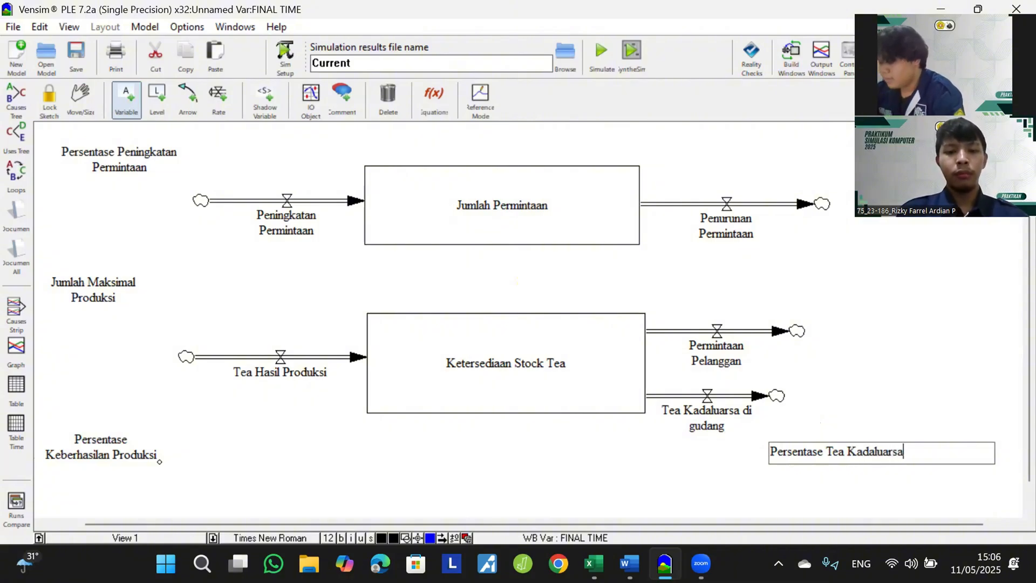
# Step: Add a variable named Rasio Permintaan Tahunan above and right of the Permintaan Pelanggan rate
pyautogui.click(887, 275)
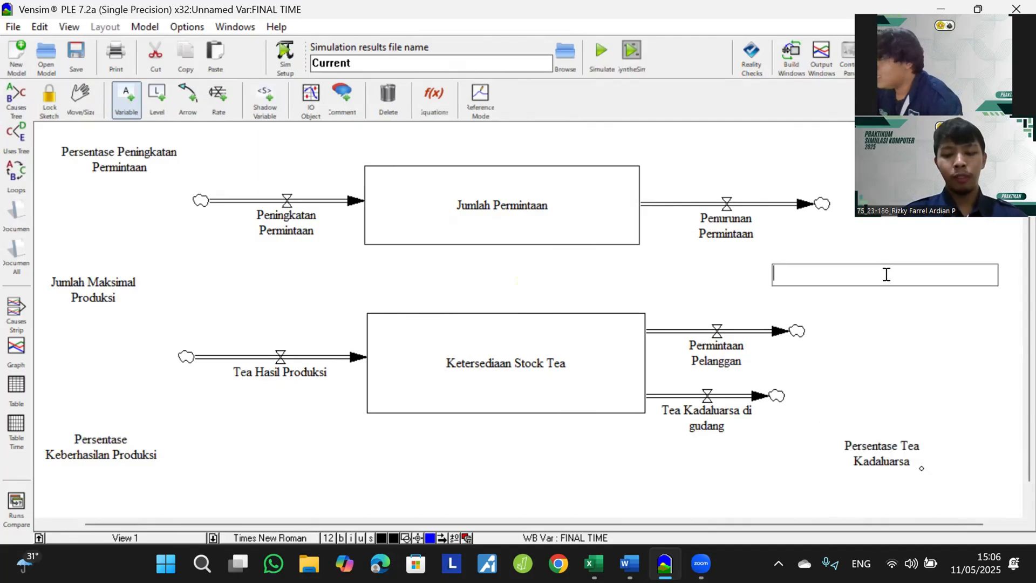
pyautogui.write('Ra')
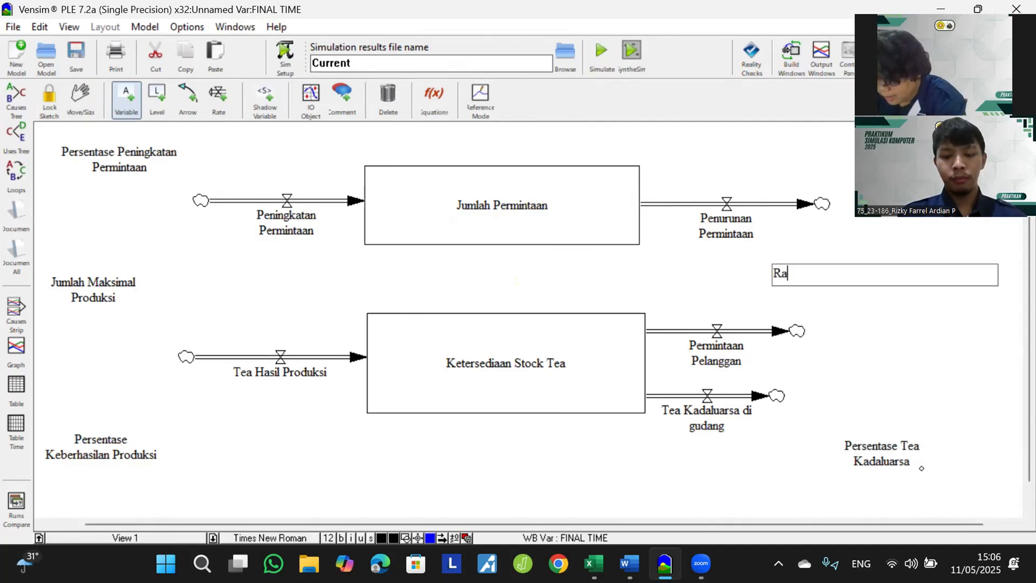
pyautogui.write('sio ')
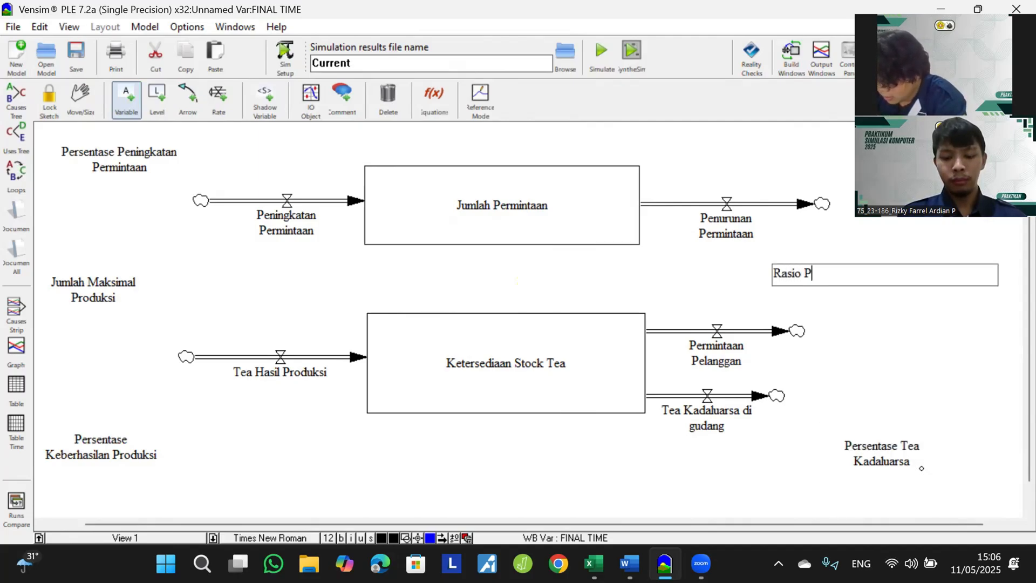
pyautogui.write('Permintaa')
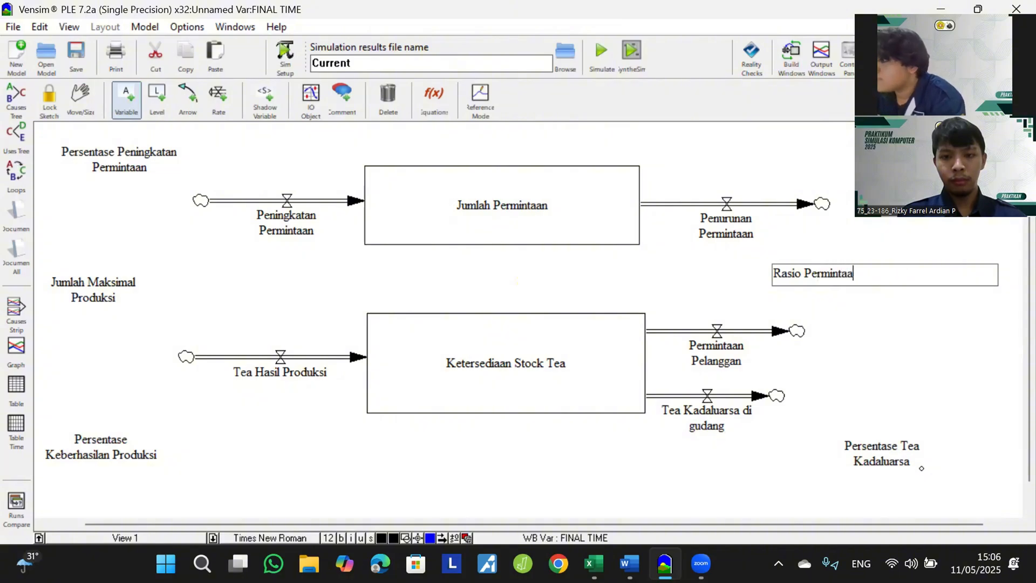
pyautogui.write('n Tah')
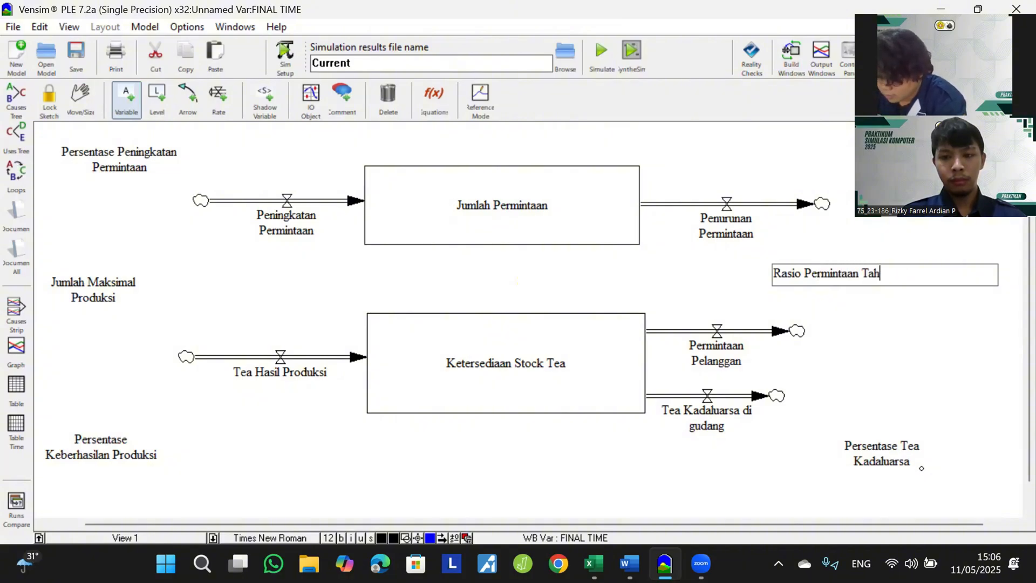
pyautogui.write('unan')
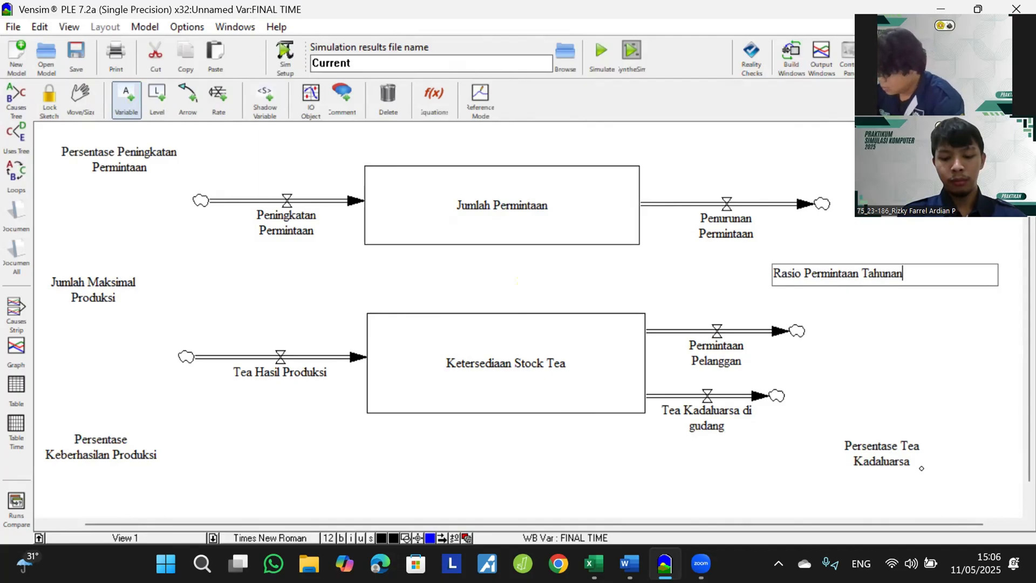
pyautogui.press('Return')
# Step: Add a variable named Persentase Penurunan Permintaan above and right of the Penurunan Permintaan rate
pyautogui.click(851, 159)
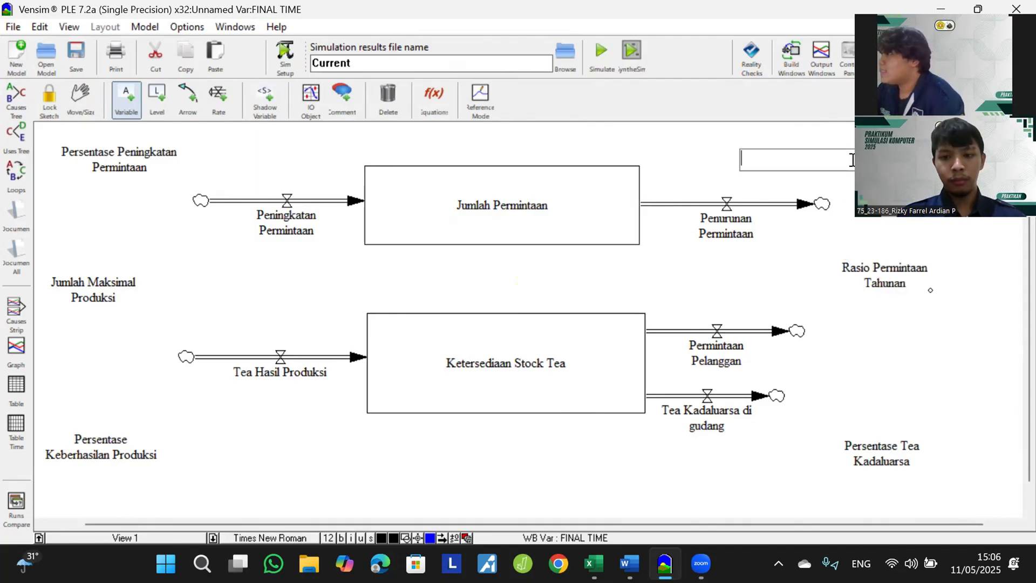
pyautogui.write('P')
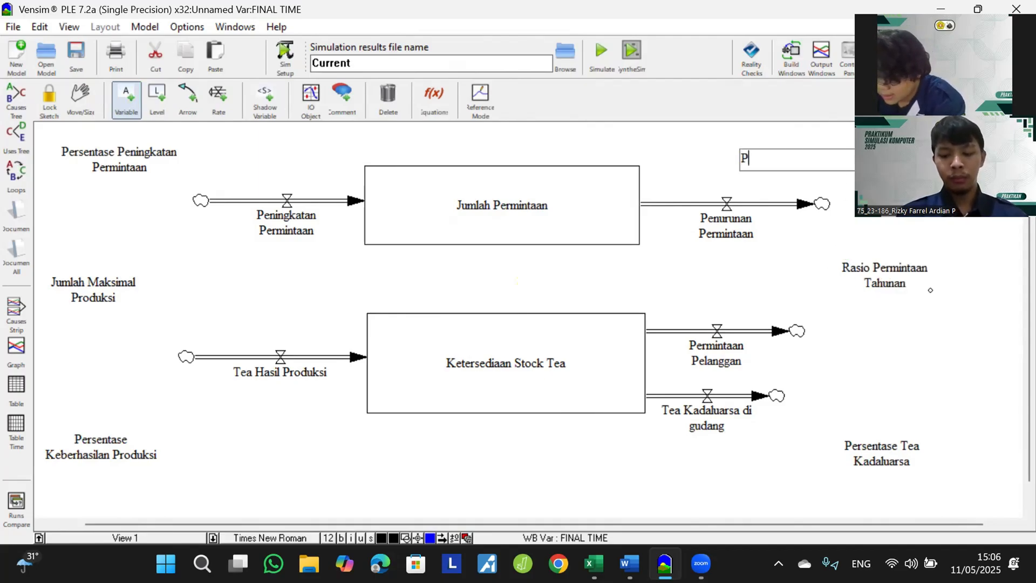
pyautogui.write('ersentase')
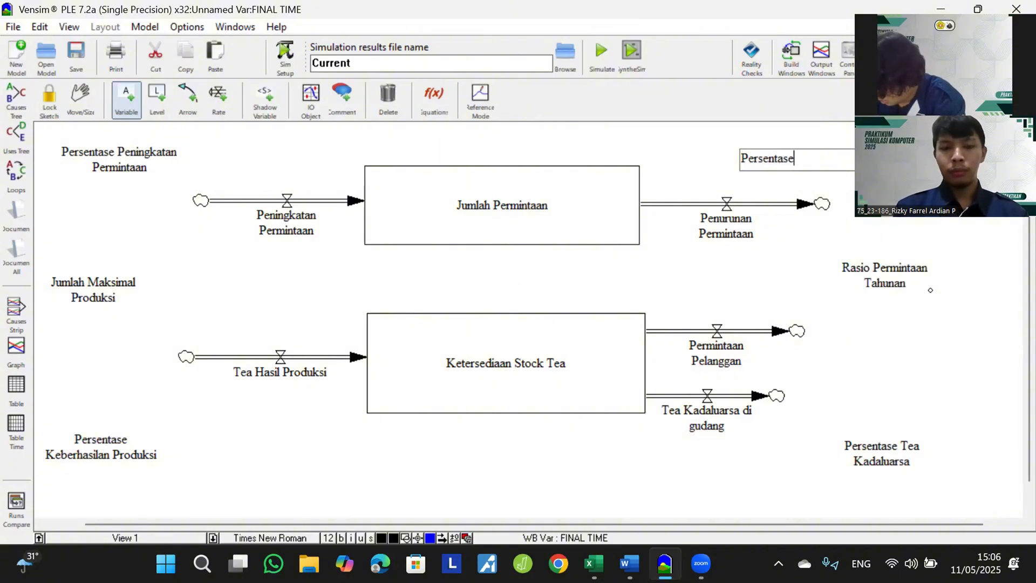
pyautogui.write(' Penu')
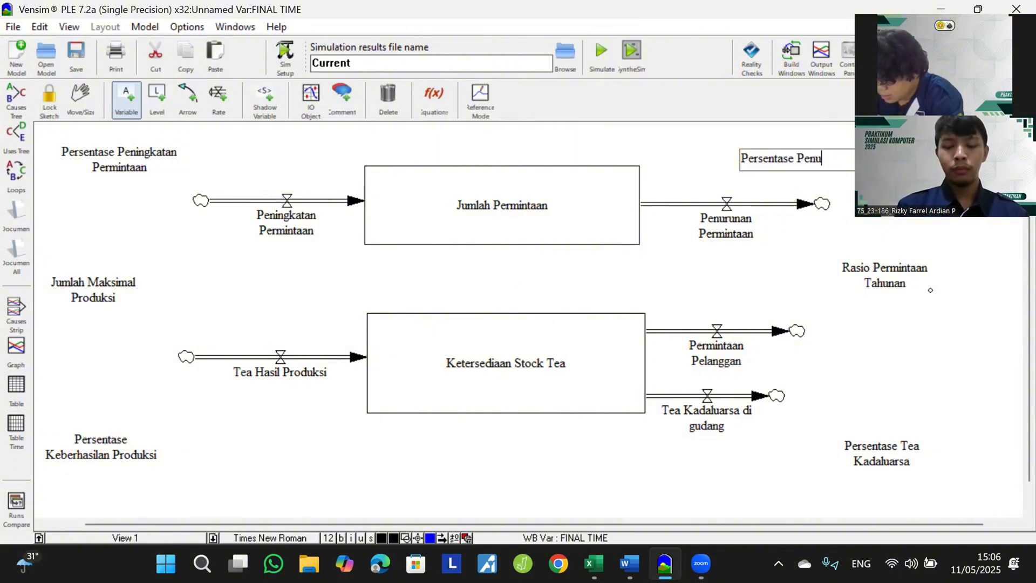
pyautogui.write('runan')
pyautogui.write('P')
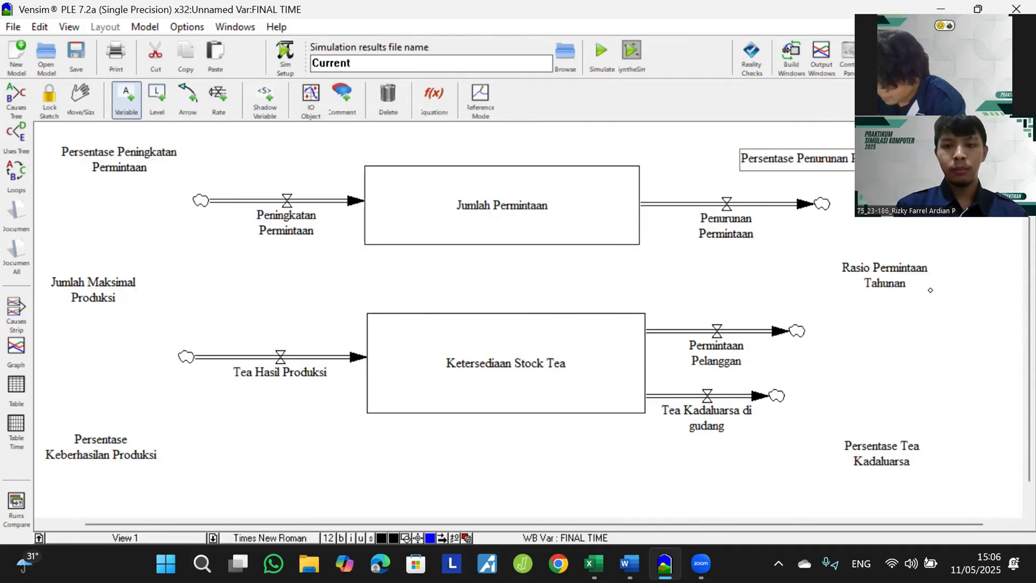
pyautogui.press('Return')
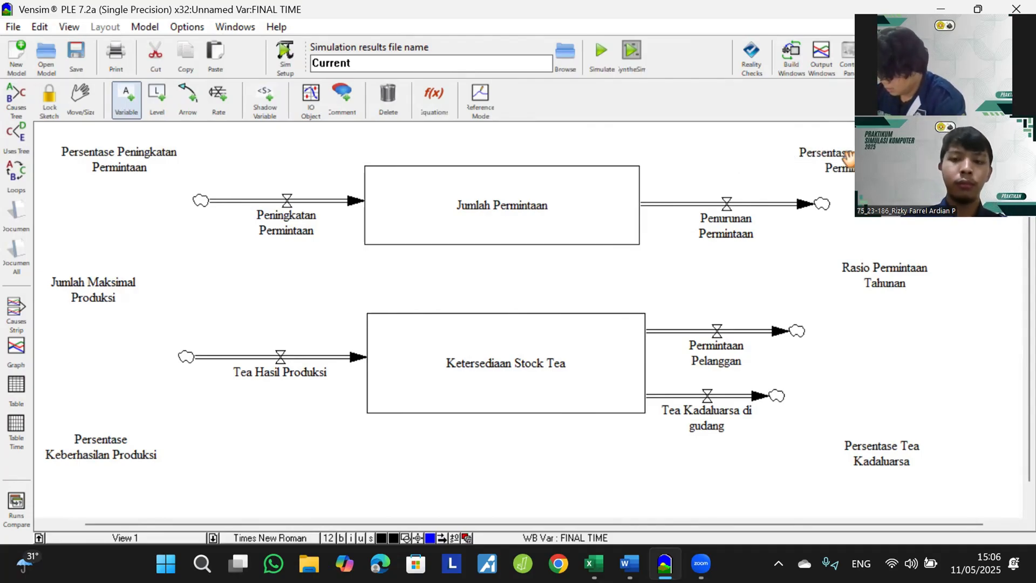
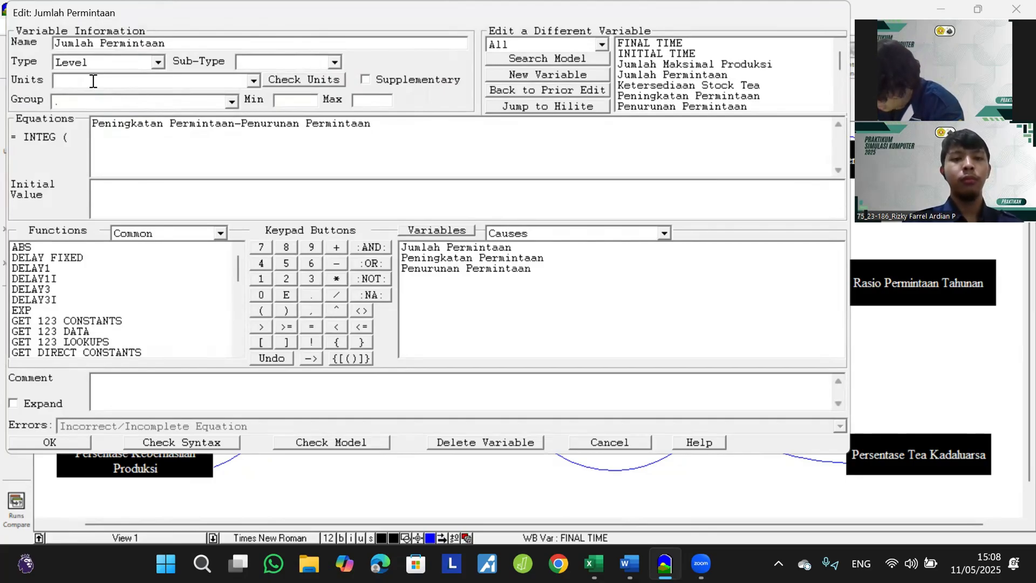
# Step: Define the Jumlah Permintaan level with units Unit and an initial value of 4000
pyautogui.write('Un')
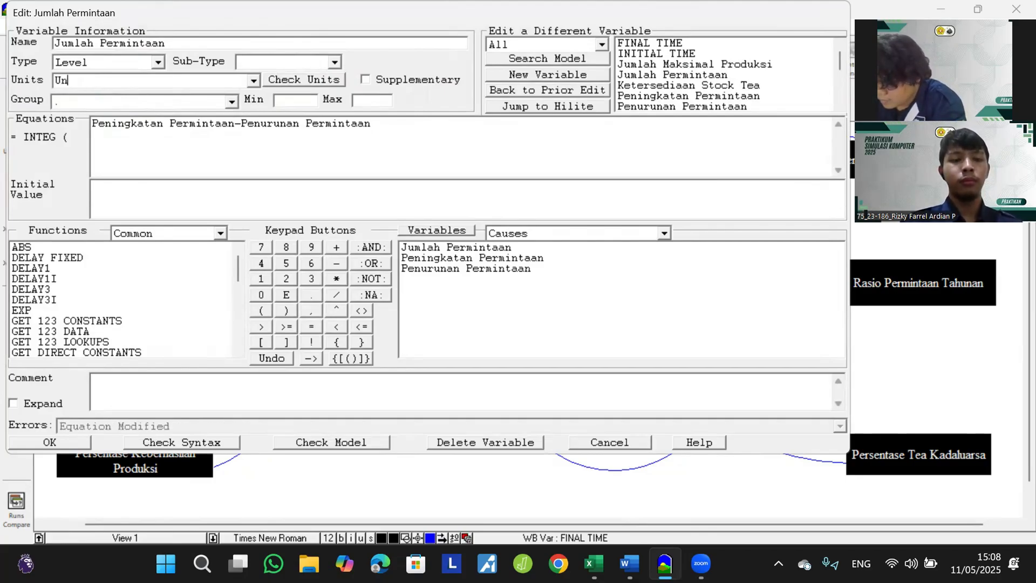
pyautogui.write('it')
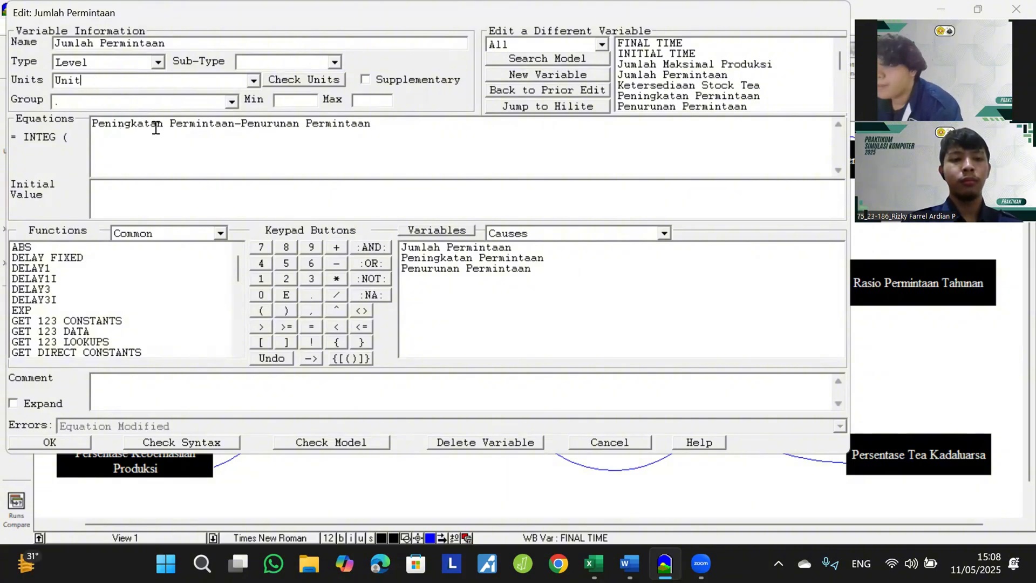
pyautogui.click(168, 200)
pyautogui.write('4000')
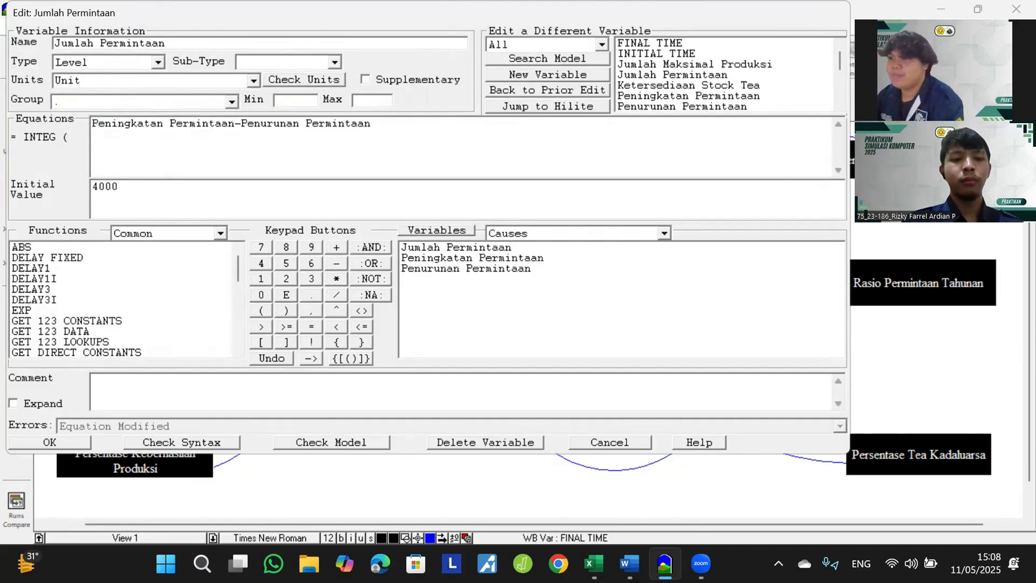
pyautogui.click(72, 439)
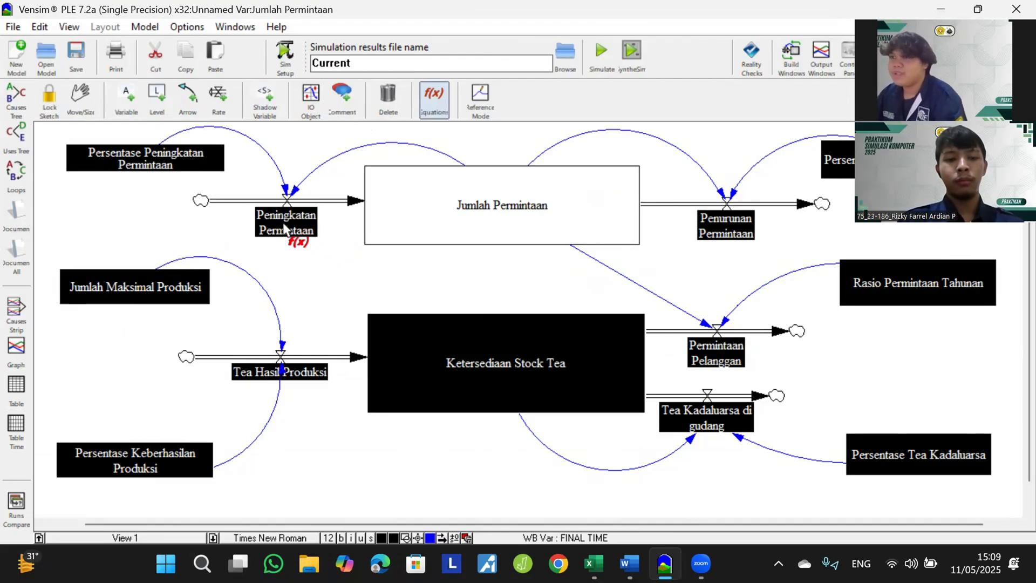
# Step: Define the Peningkatan Permintaan rate as Jumlah Permintaan*Persentase Peningkatan Permintaan with units Unit/Year
pyautogui.click(285, 230)
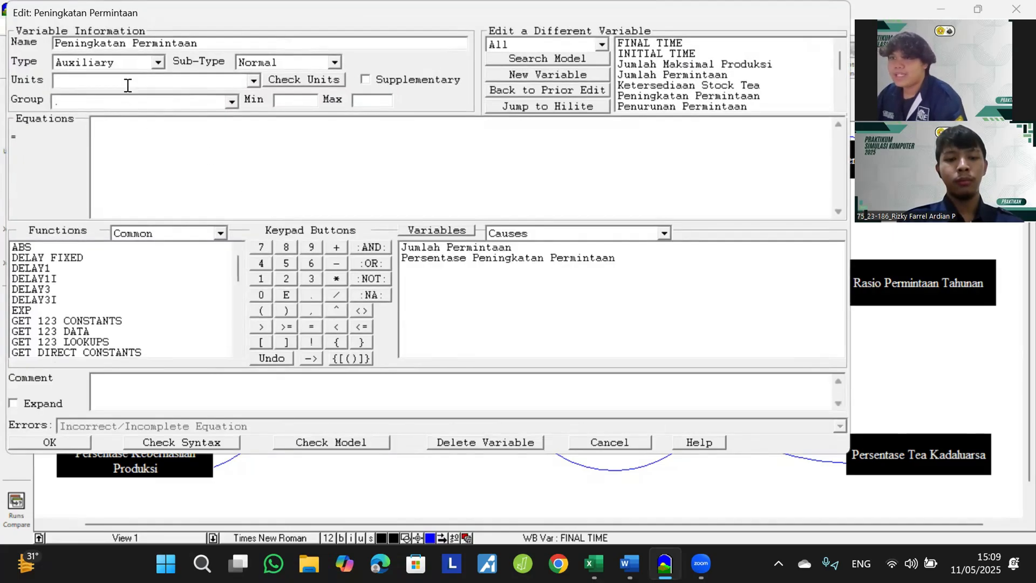
pyautogui.click(127, 82)
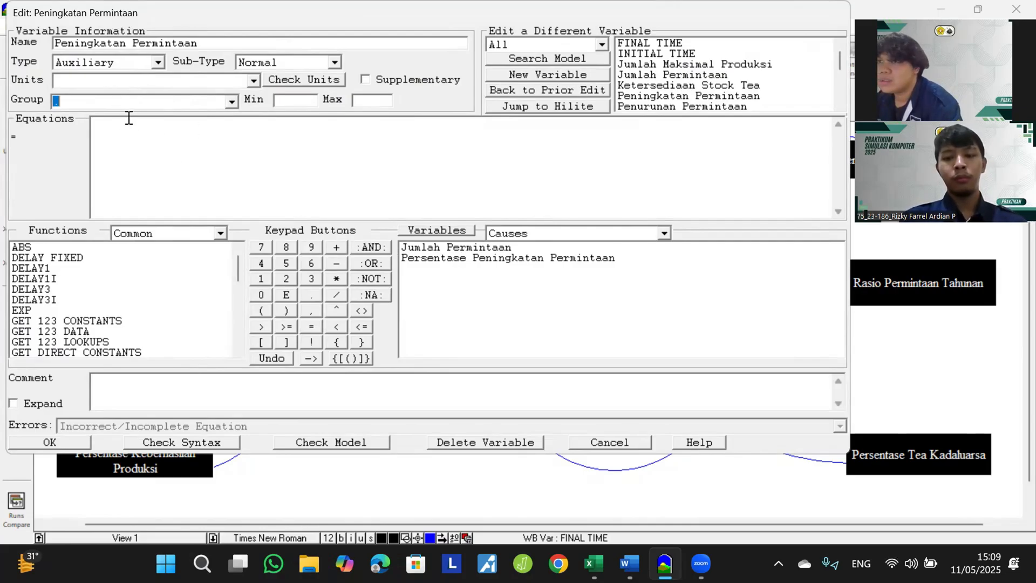
pyautogui.click(422, 250)
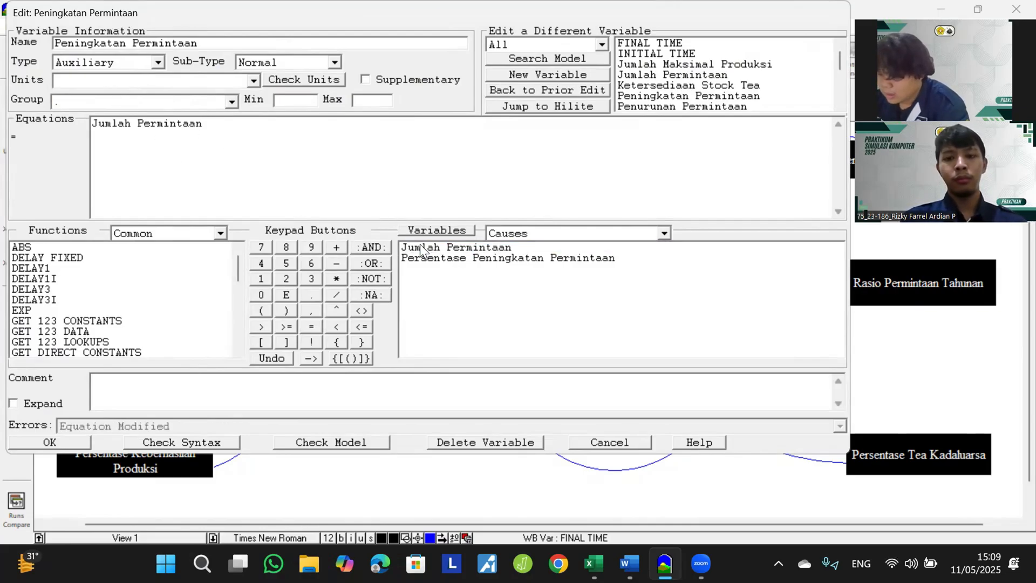
pyautogui.write('*')
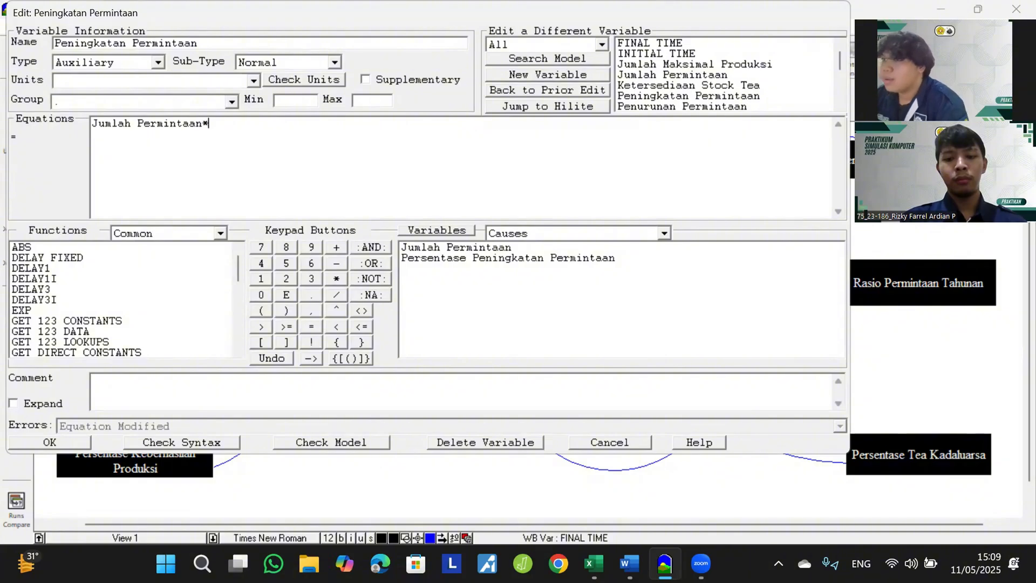
pyautogui.click(498, 260)
pyautogui.click(138, 83)
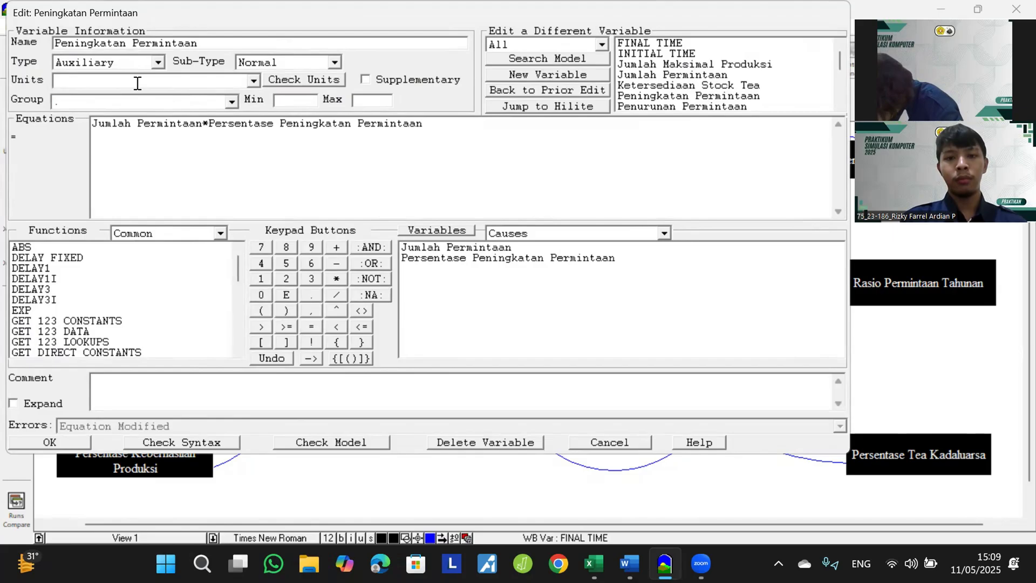
pyautogui.write('Unit')
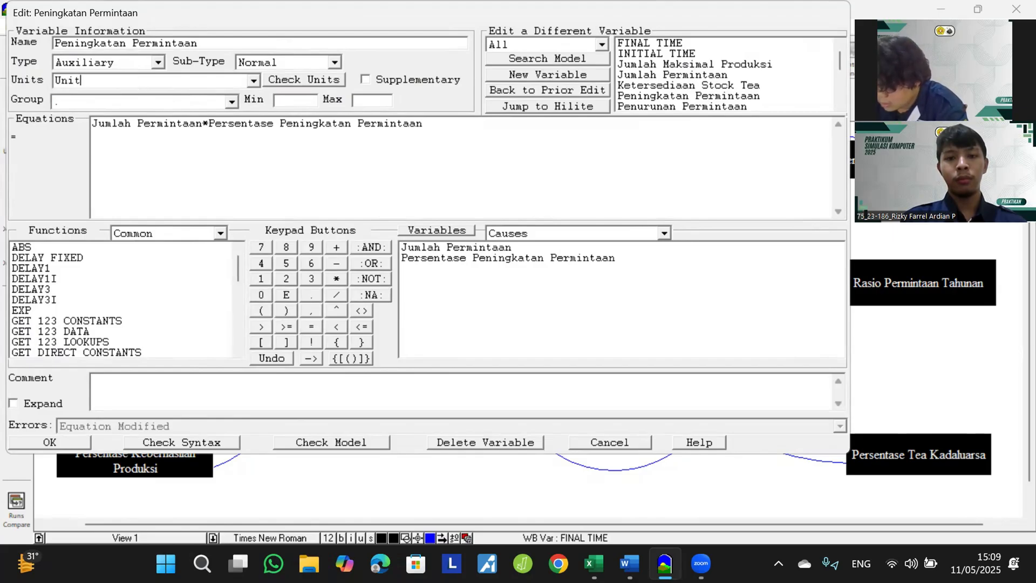
pyautogui.write('/Year')
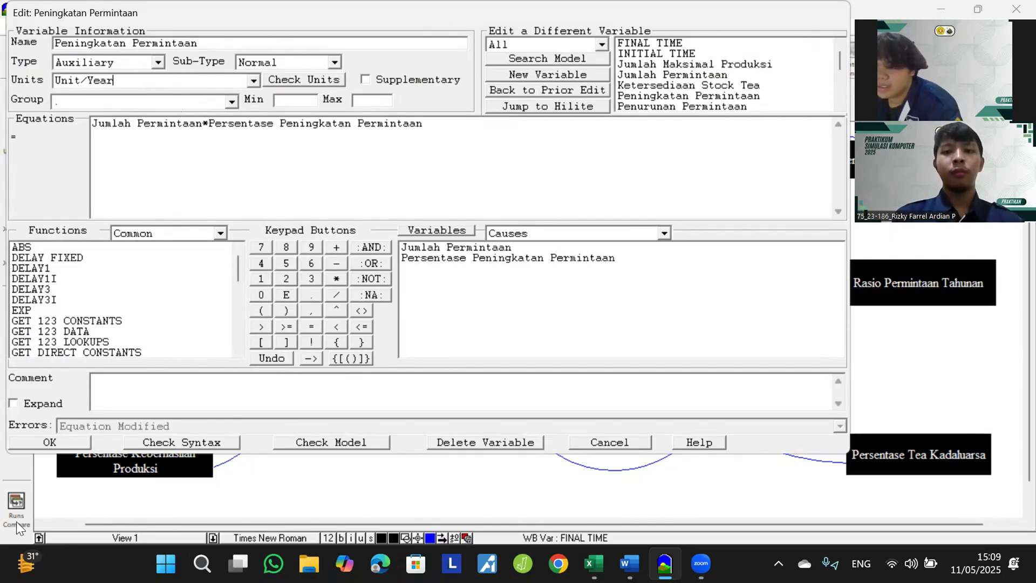
pyautogui.click(39, 444)
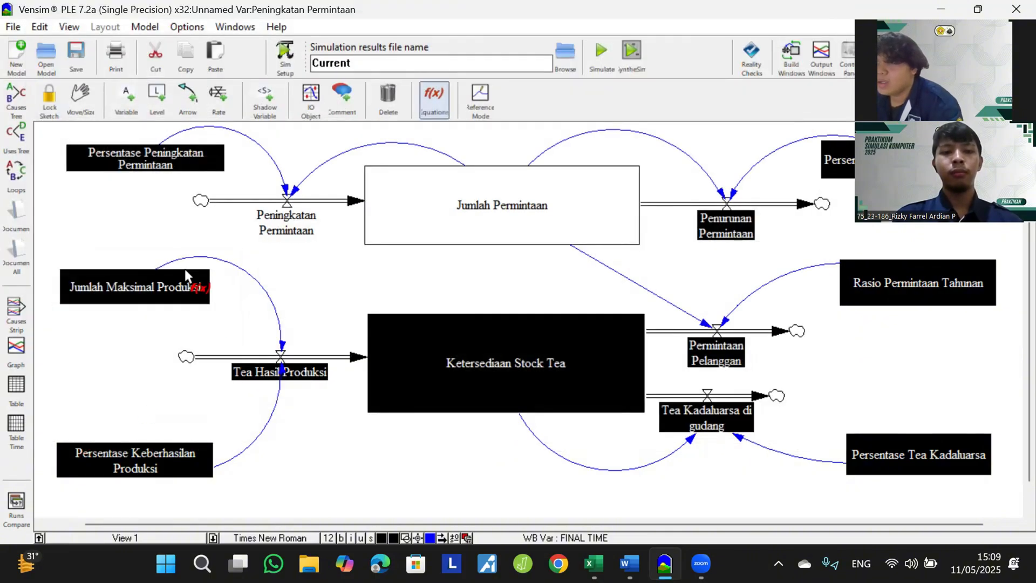
# Step: Define the constant Persentase Peningkatan Permintaan as 0.16 with units Fraction/Year
pyautogui.click(133, 164)
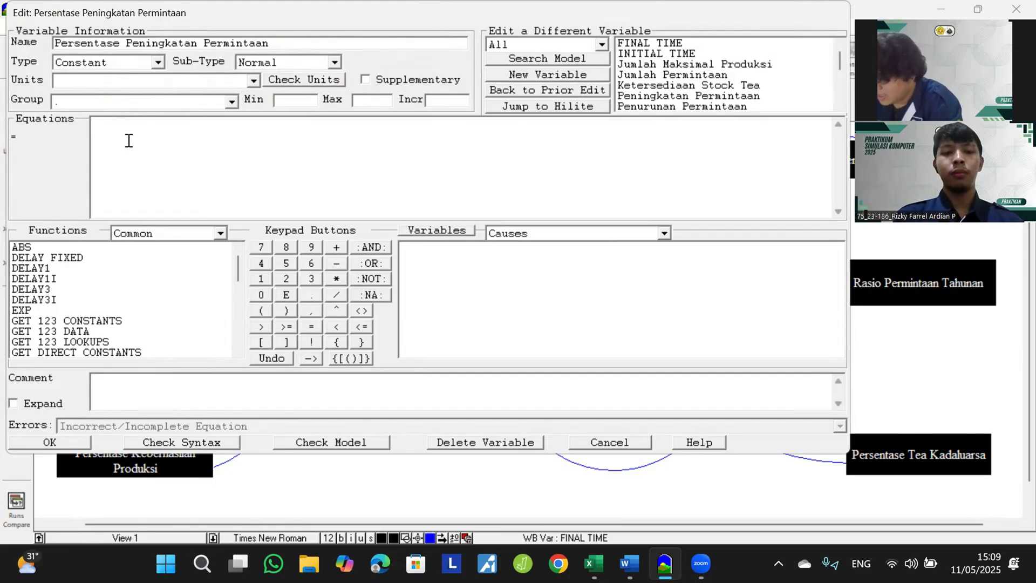
pyautogui.write('0.16')
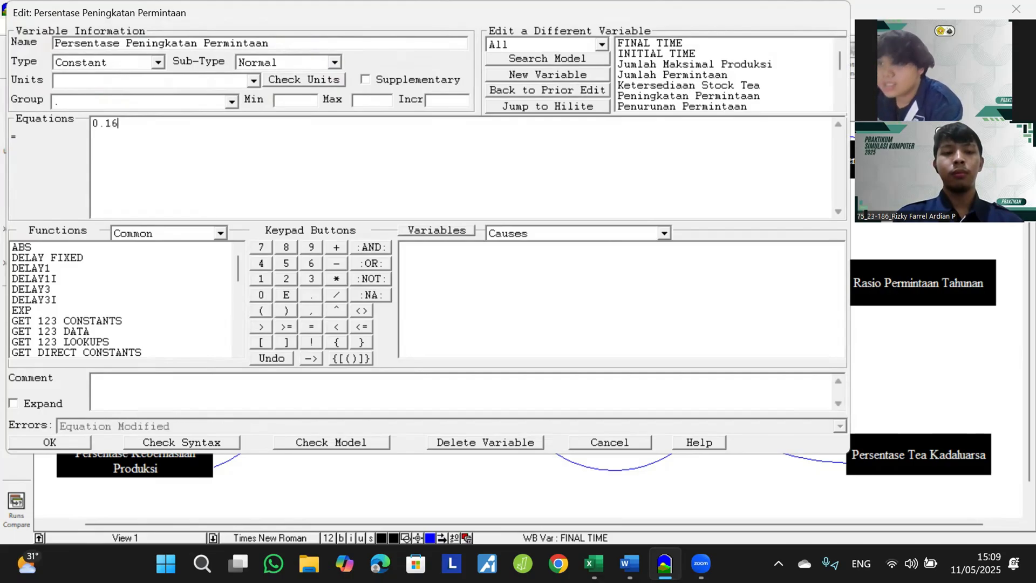
pyautogui.click(77, 84)
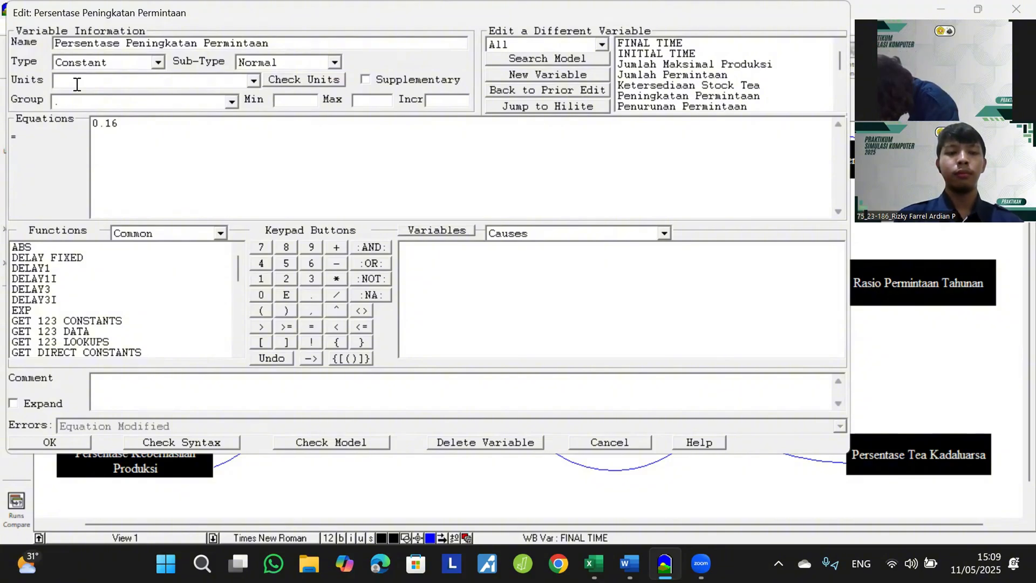
pyautogui.write('F')
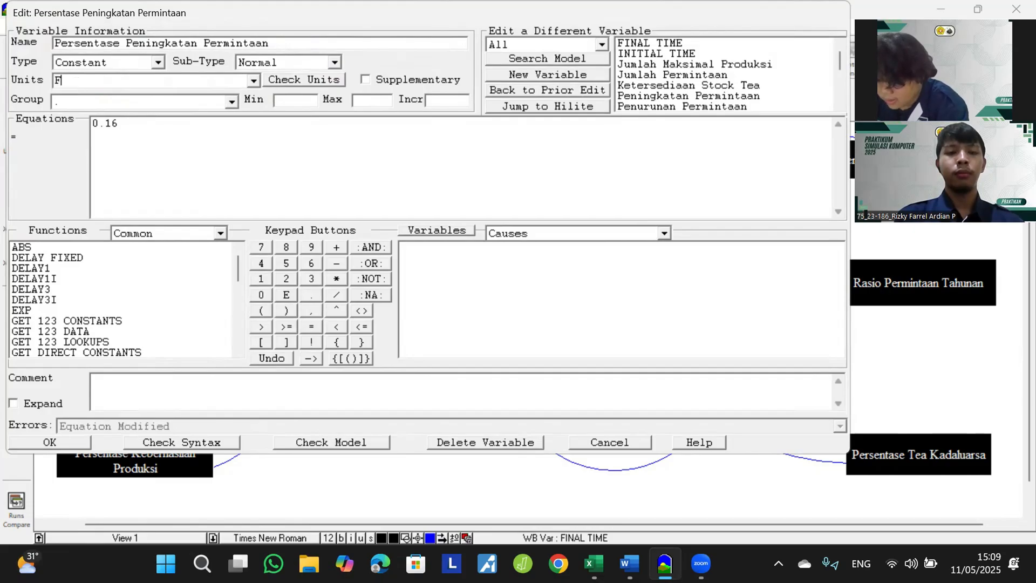
pyautogui.write('raction/Year')
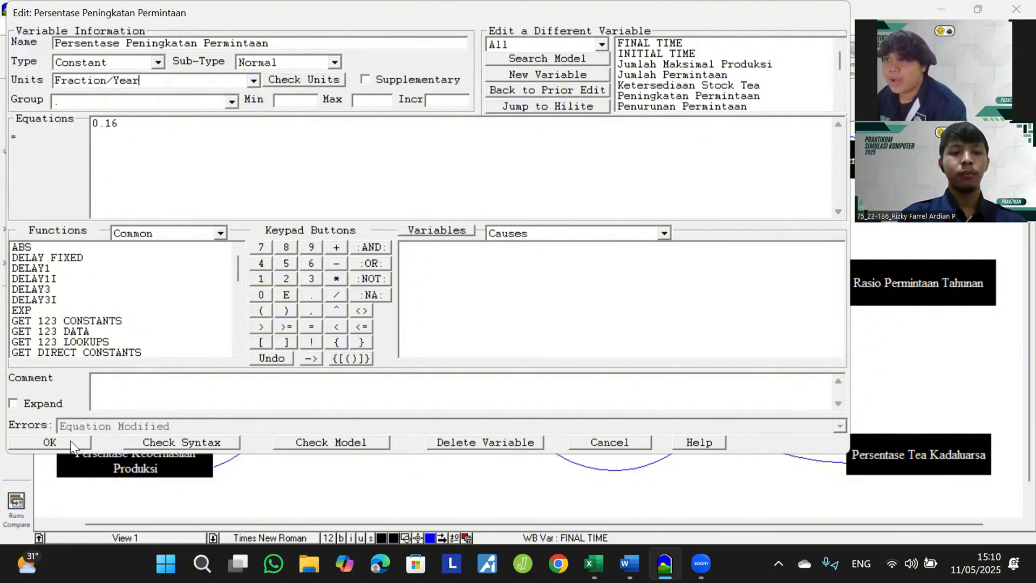
pyautogui.click(50, 443)
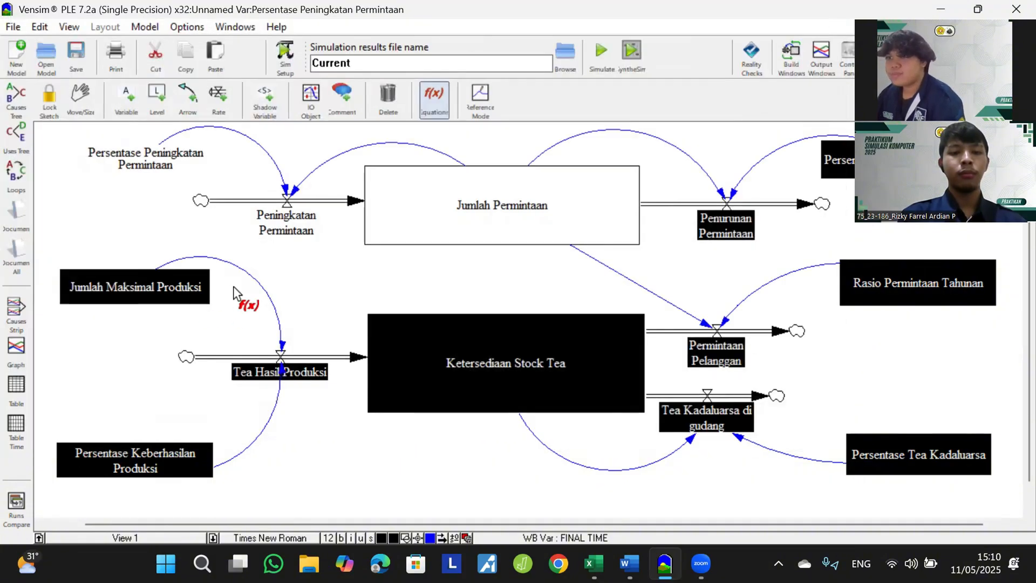
# Step: Define the constant Jumlah Maksimal Produksi as 6000 with units Unit/Year
pyautogui.click(147, 284)
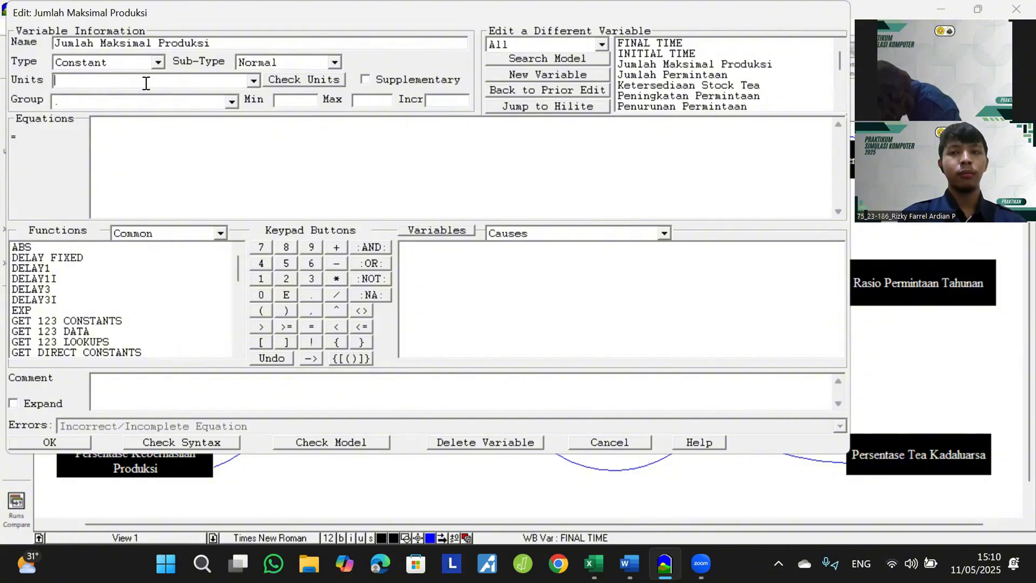
pyautogui.click(183, 138)
pyautogui.write('6000')
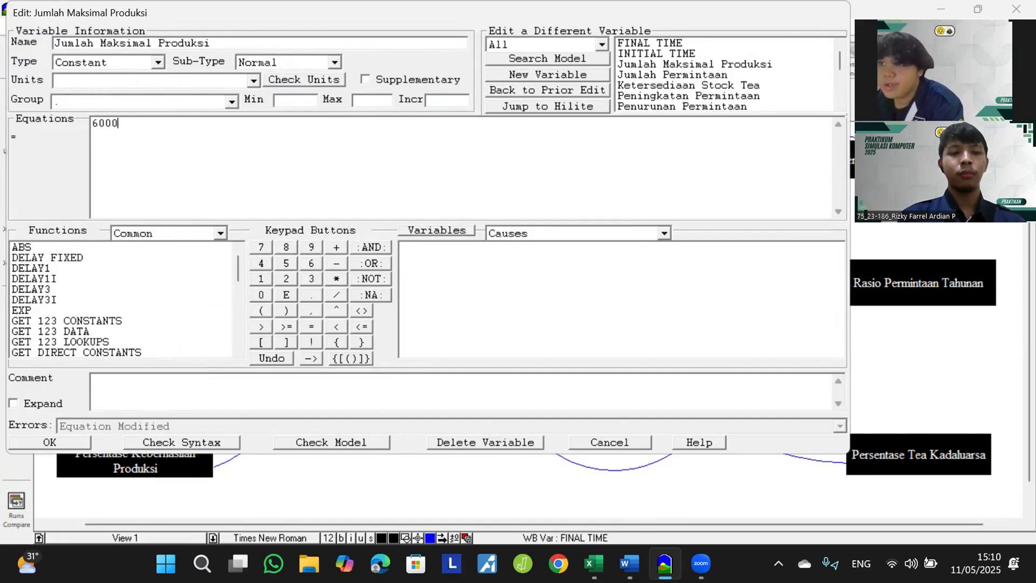
pyautogui.click(150, 83)
pyautogui.write('U')
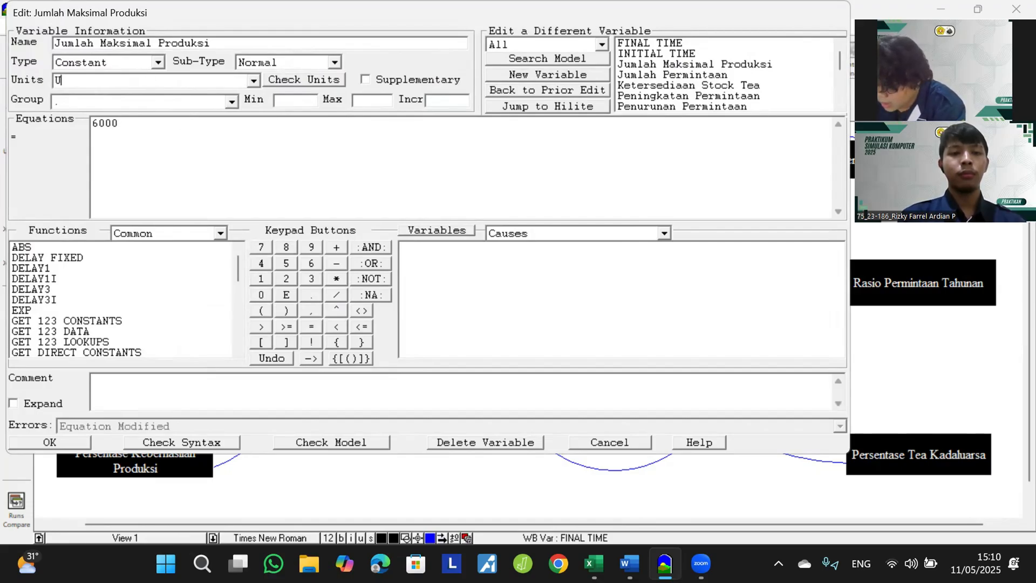
pyautogui.write('nit/Year')
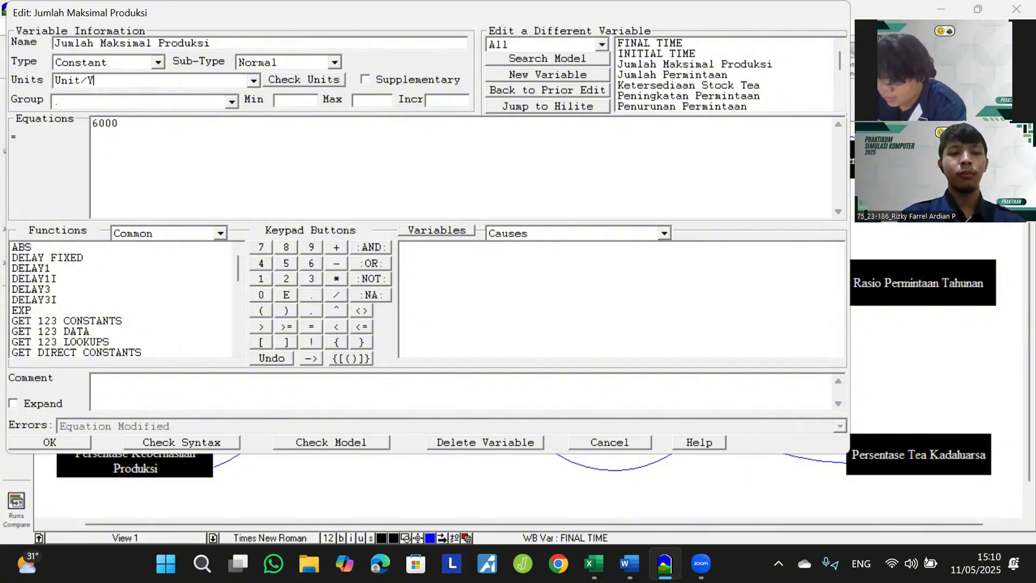
pyautogui.click(50, 442)
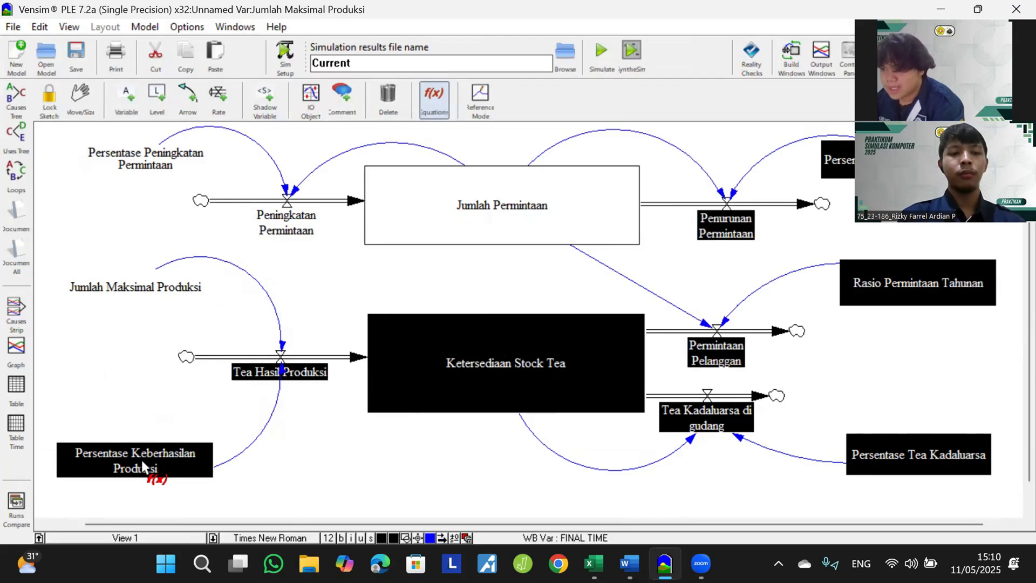
# Step: Define the constant Persentase Keberhasilan Produksi as 0.95 with units Fraction
pyautogui.click(141, 460)
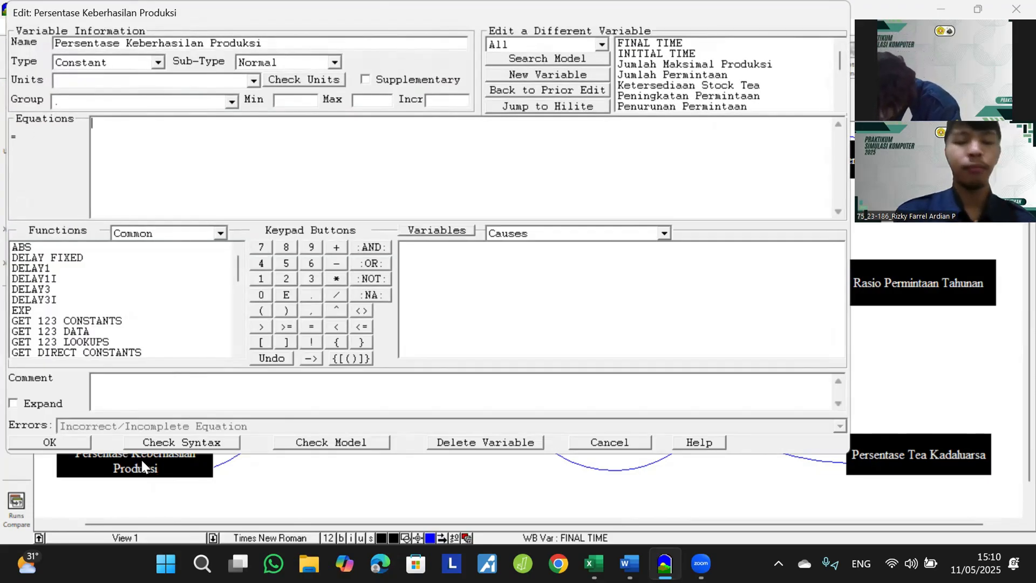
pyautogui.write('0')
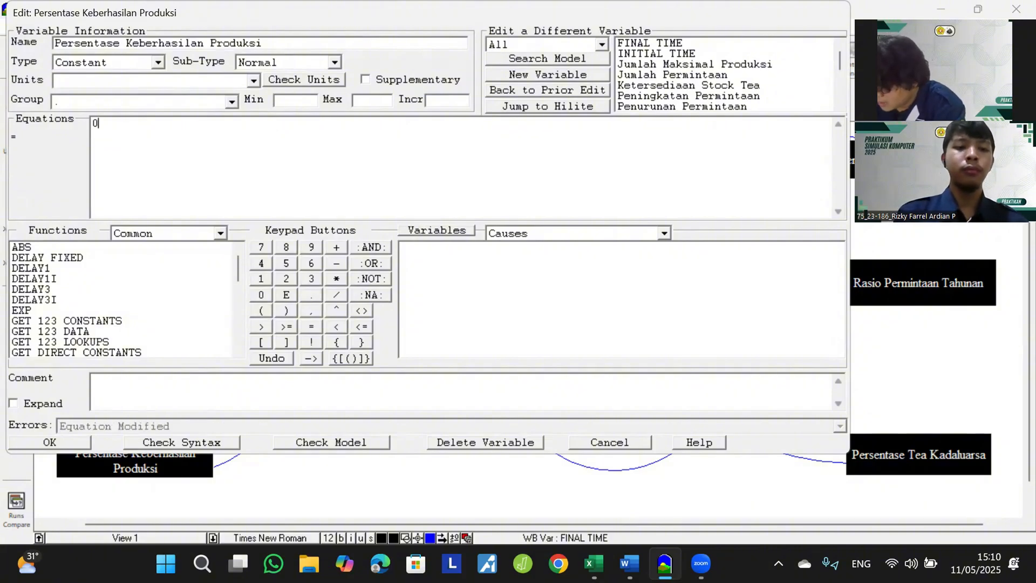
pyautogui.write('.95')
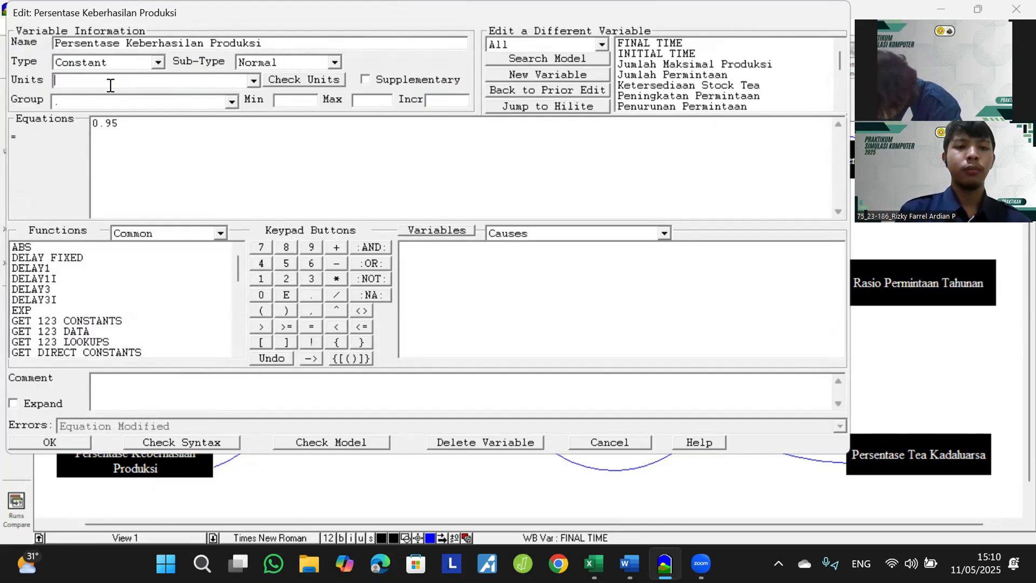
pyautogui.write('Fra')
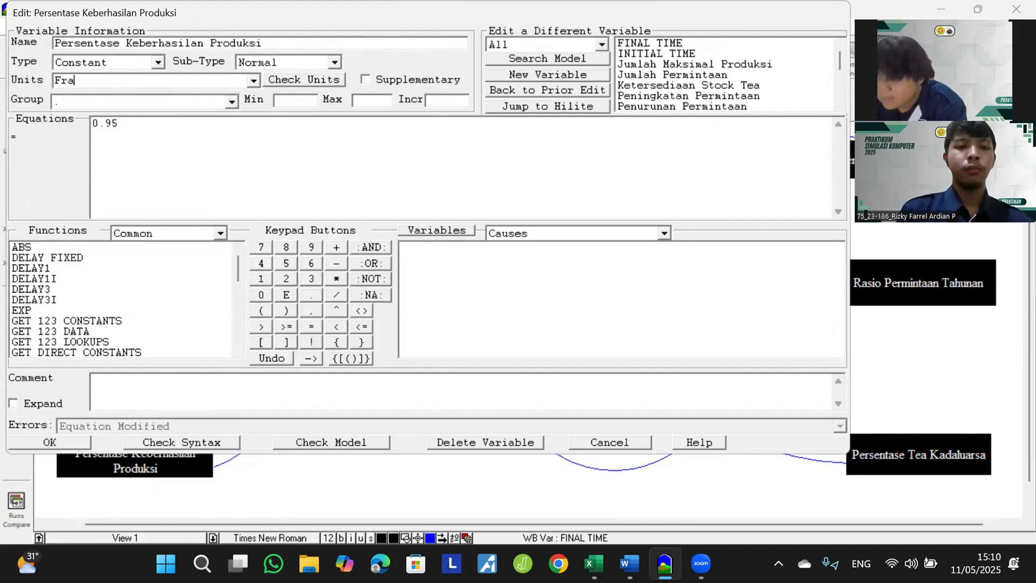
pyautogui.write('ction')
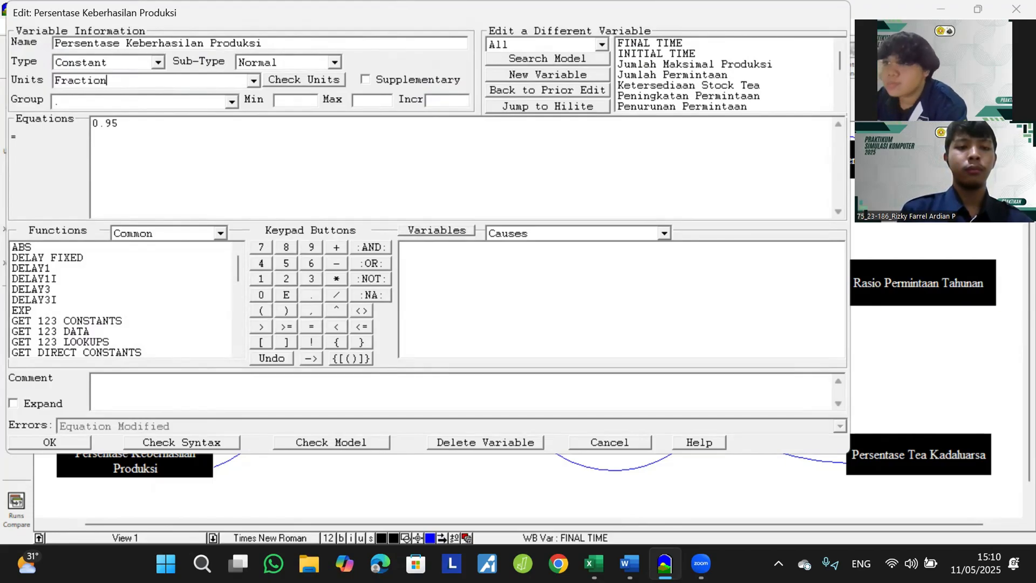
pyautogui.click(26, 445)
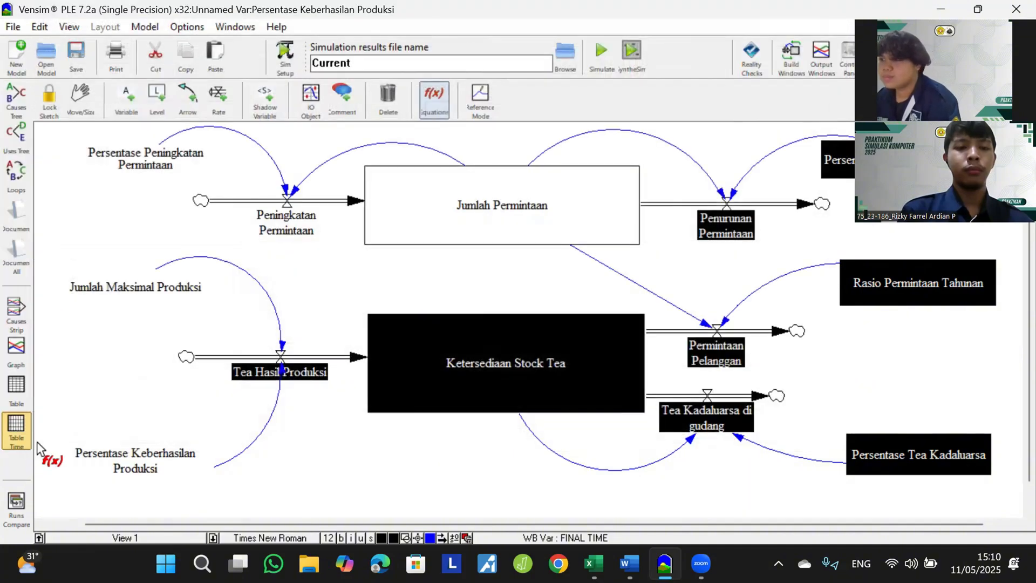
# Step: Define the Tea Hasil Produksi rate as Jumlah Maksimal Produksi*Persentase Keberhasilan Produksi with units Unit/Year
pyautogui.click(251, 372)
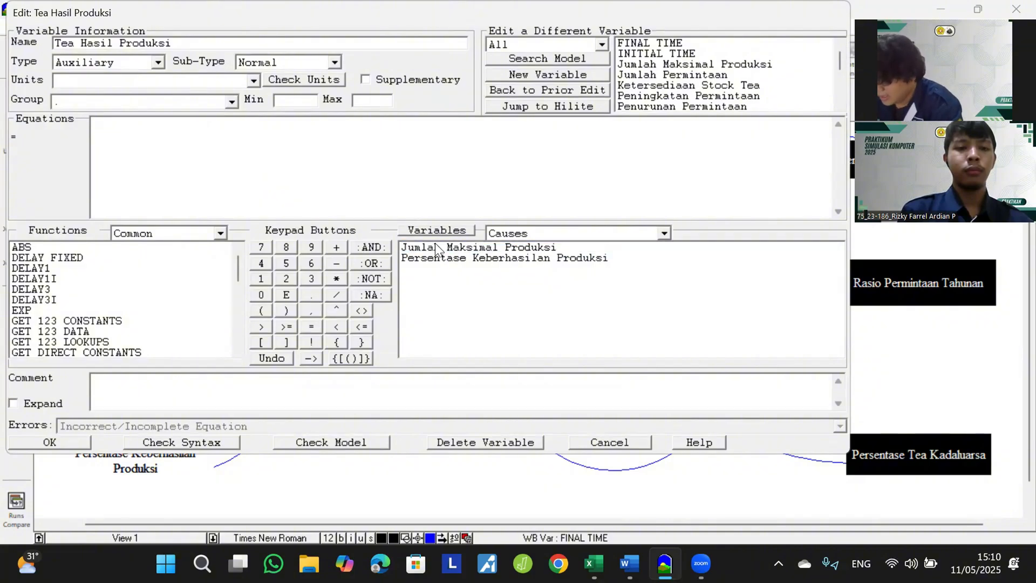
pyautogui.click(266, 144)
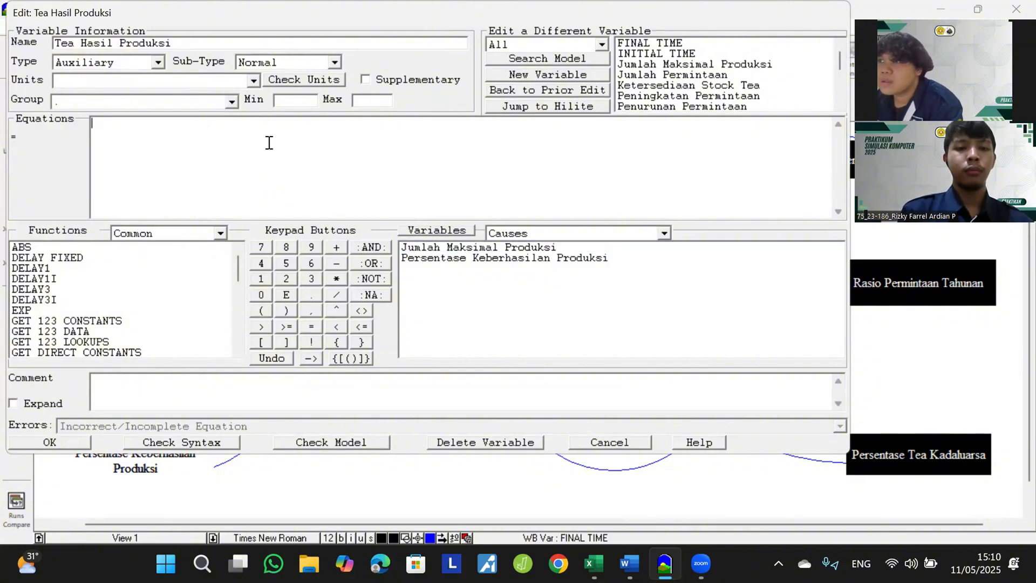
pyautogui.click(492, 248)
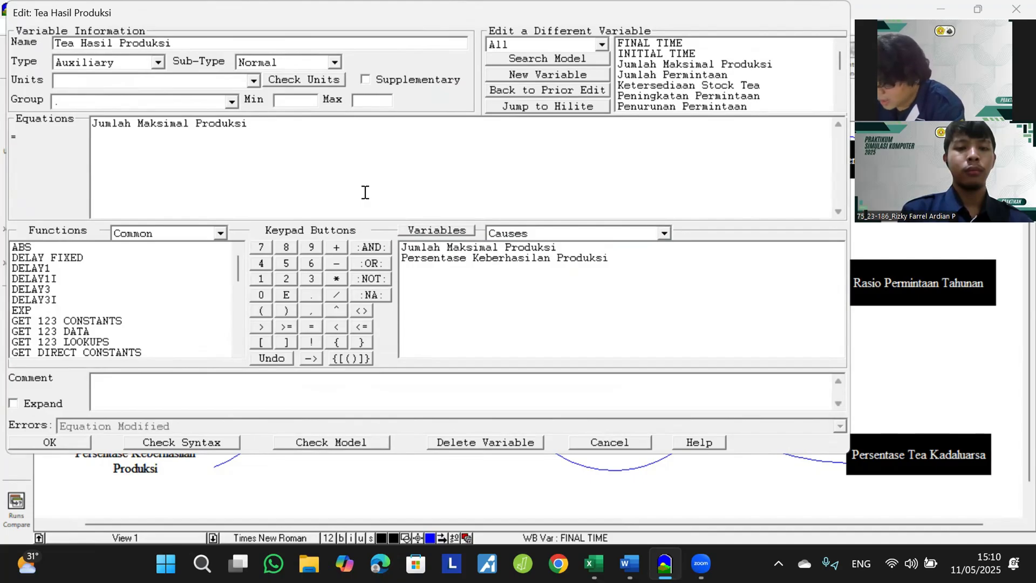
pyautogui.write('*')
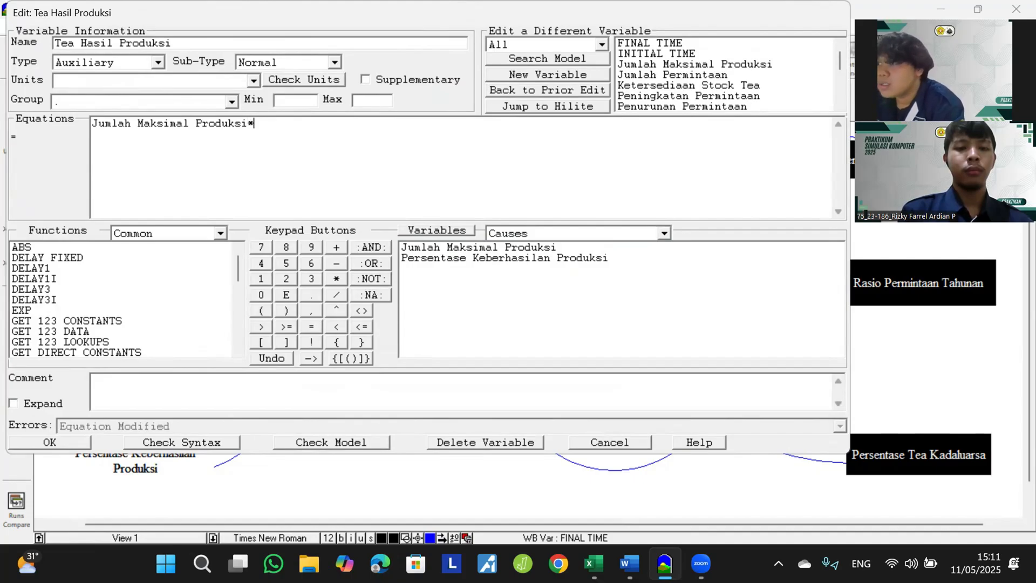
pyautogui.click(457, 259)
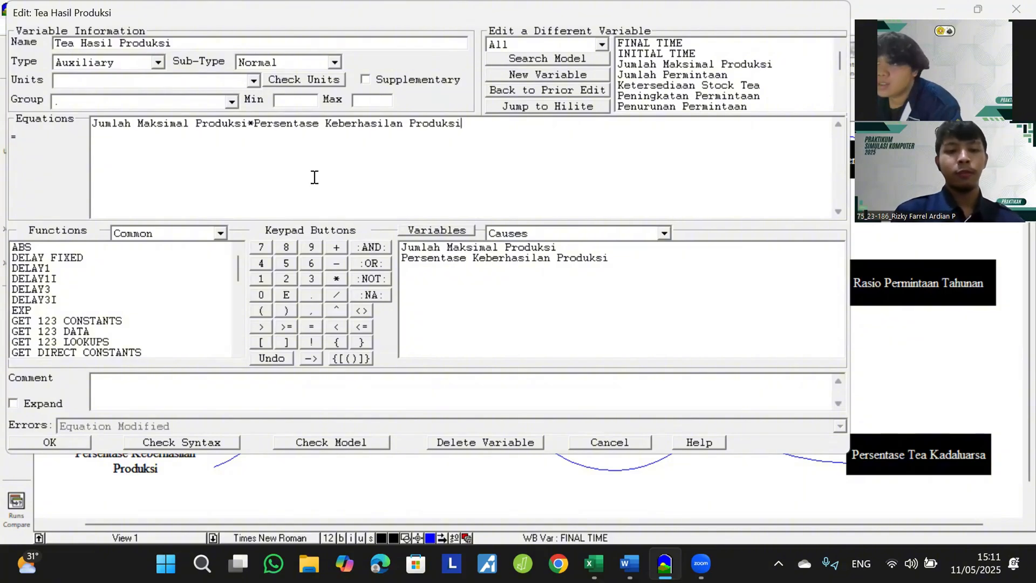
pyautogui.click(83, 80)
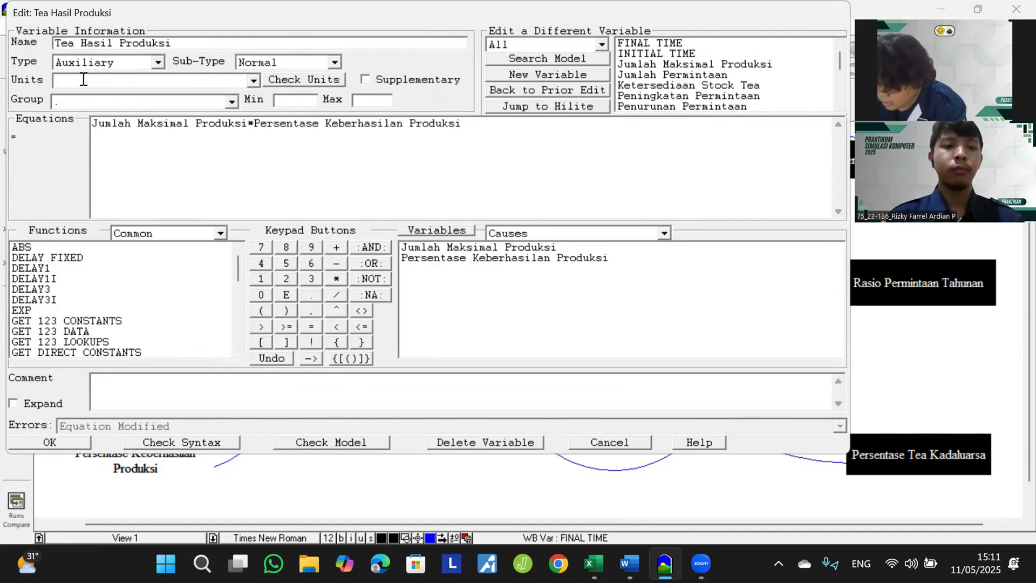
pyautogui.write('Unit')
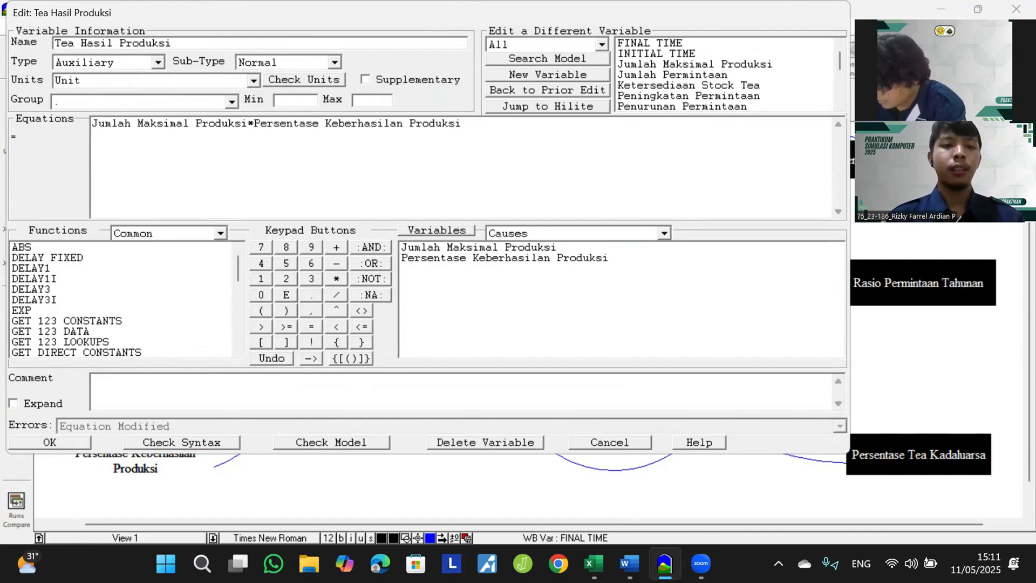
pyautogui.write('/')
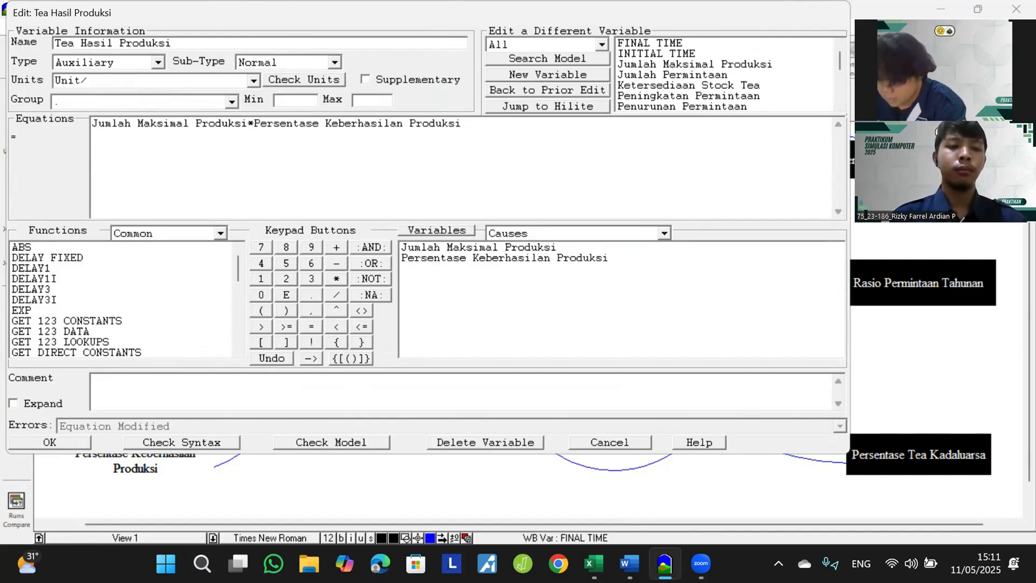
pyautogui.write('Year')
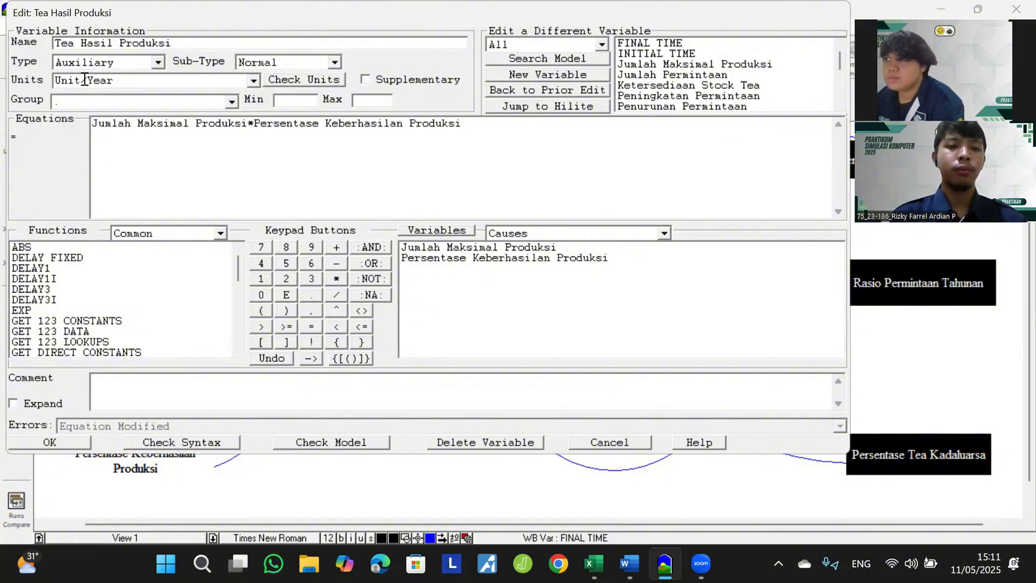
pyautogui.click(35, 444)
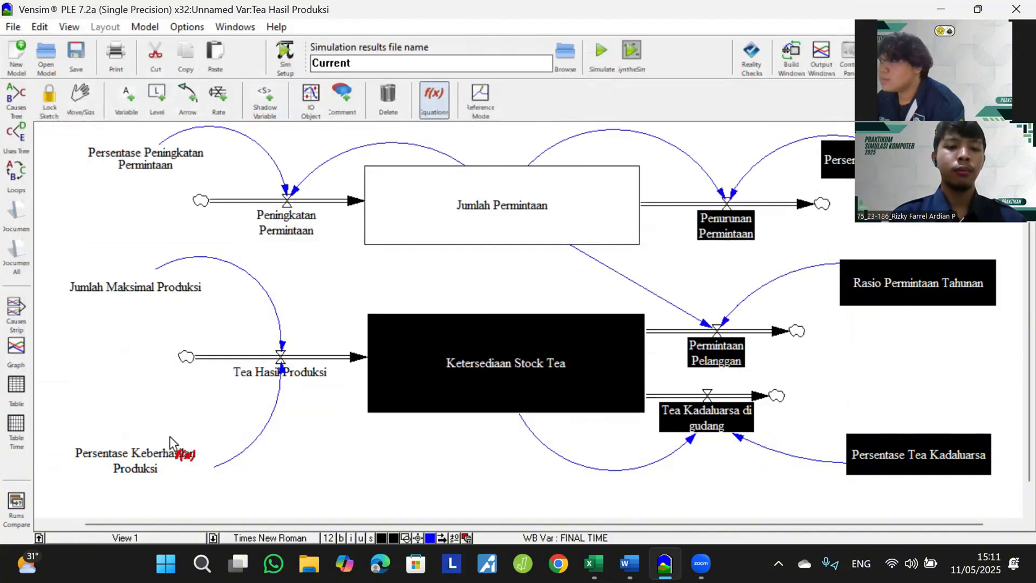
# Step: Define the Ketersediaan Stock Tea level with an initial value of 1500 and units Unit
pyautogui.click(533, 367)
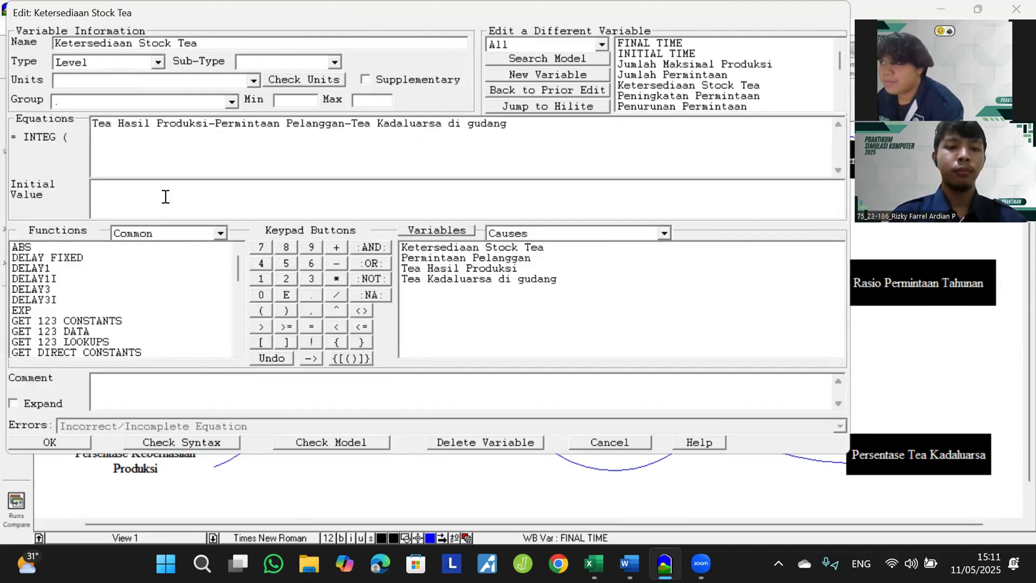
pyautogui.write('15')
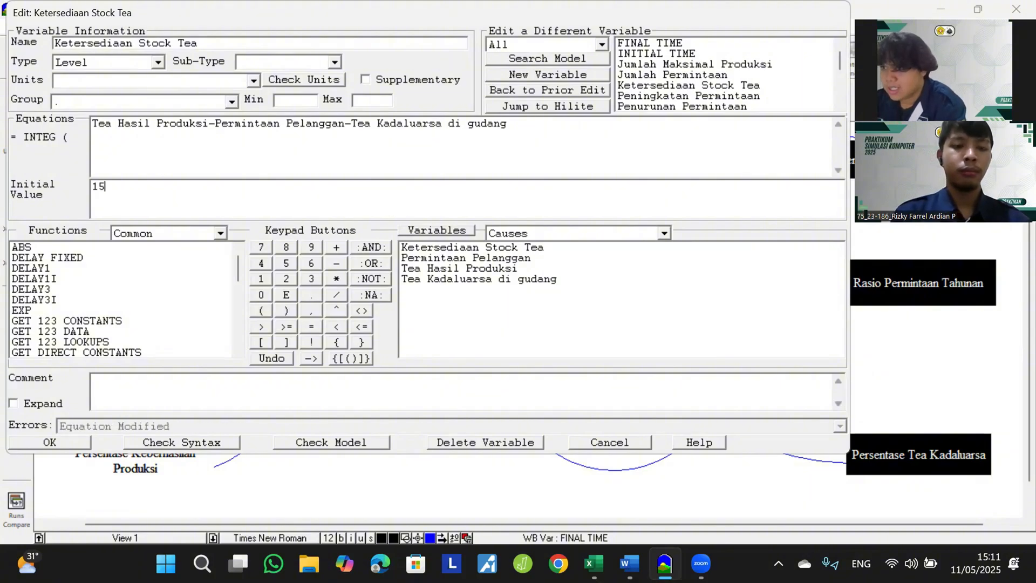
pyautogui.write('00')
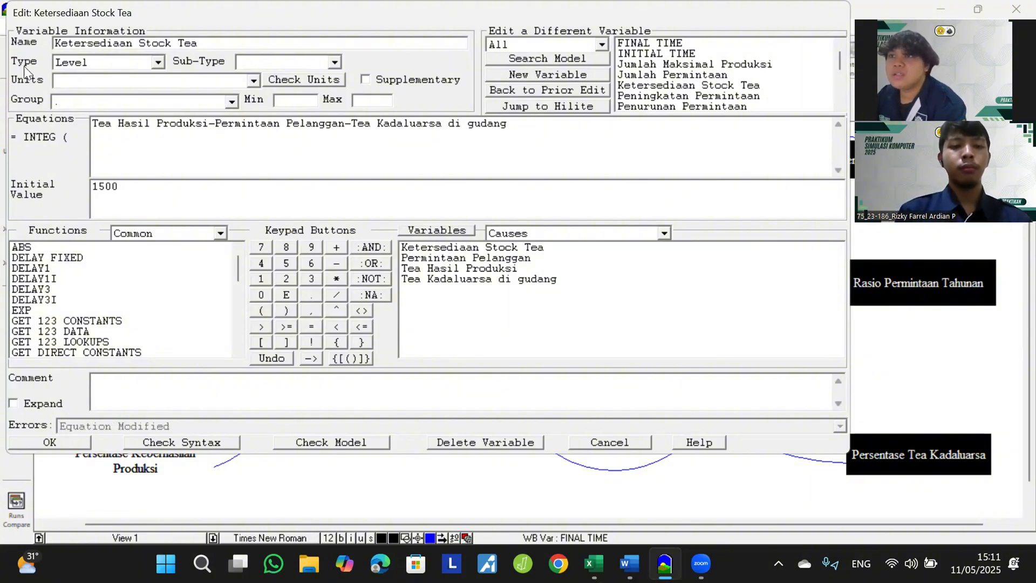
pyautogui.click(64, 78)
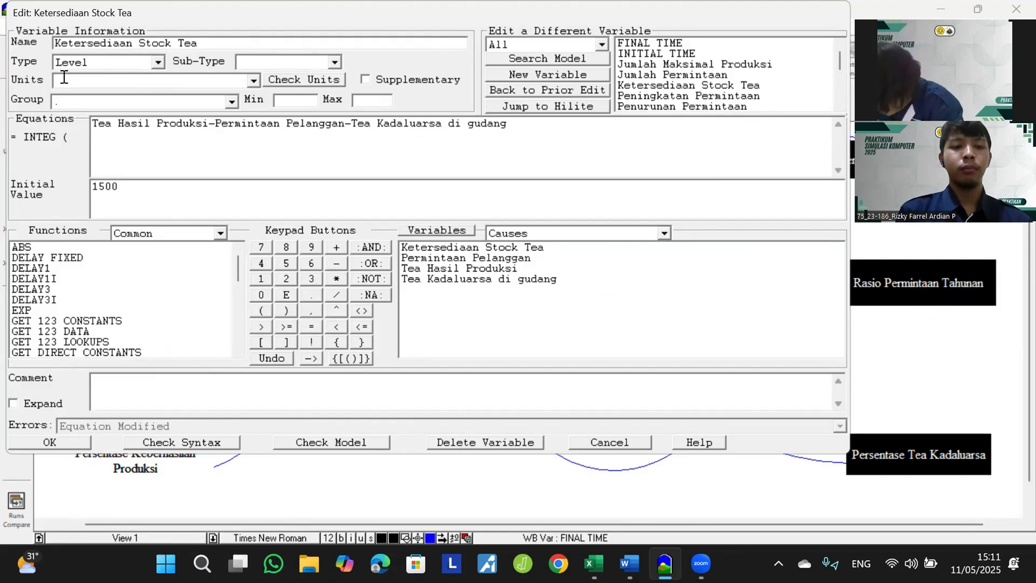
pyautogui.write('Unit')
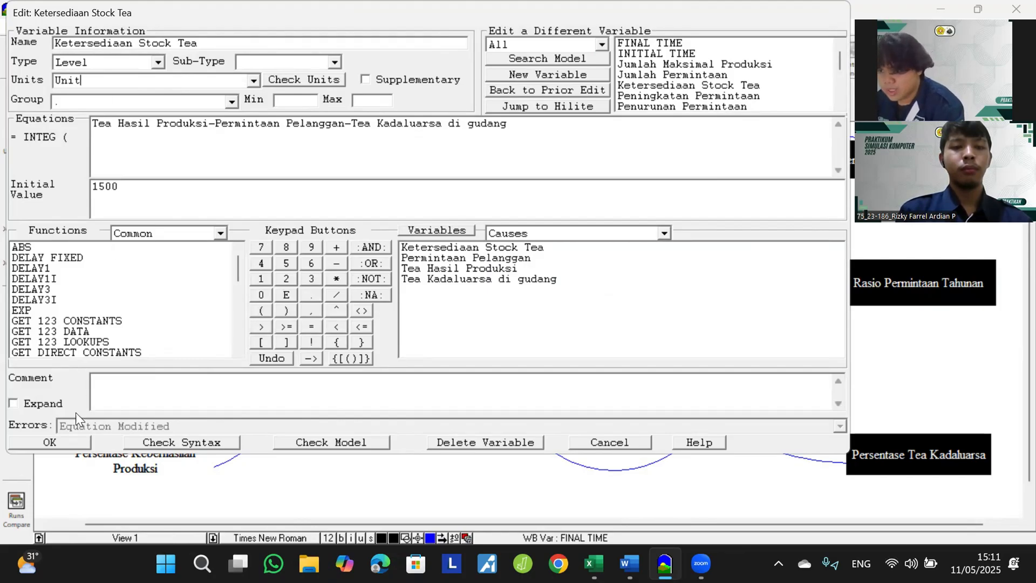
pyautogui.click(69, 445)
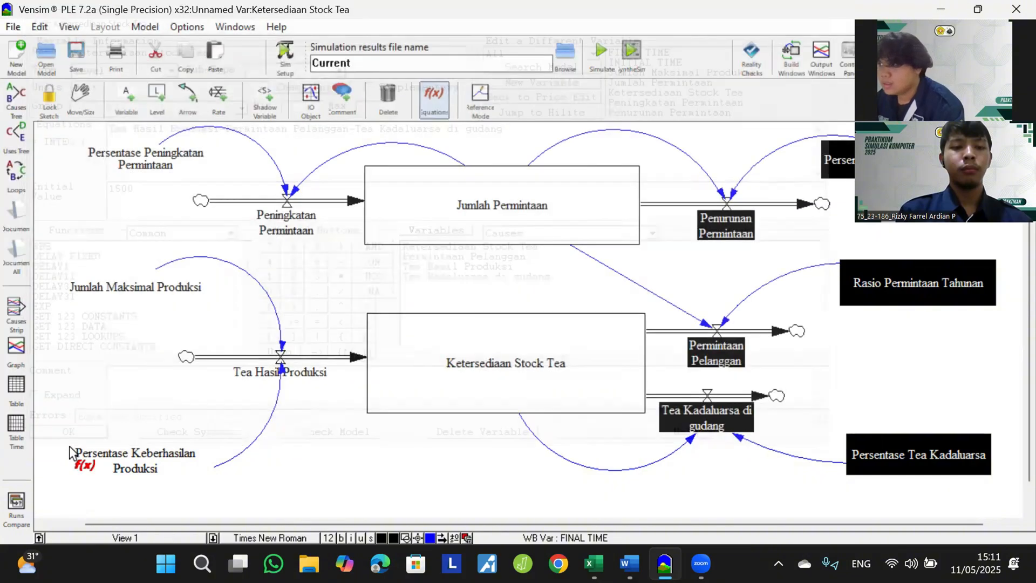
# Step: Define the Penurunan Permintaan rate as Jumlah Permintaan*Persentase Penurunan Permintaan with units Unit/Year
pyautogui.click(732, 235)
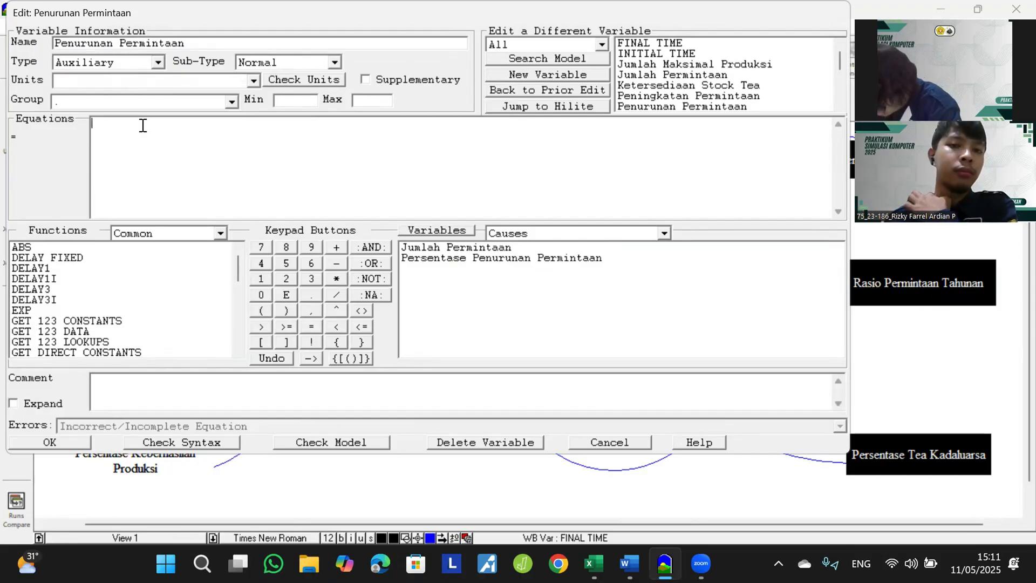
pyautogui.click(457, 248)
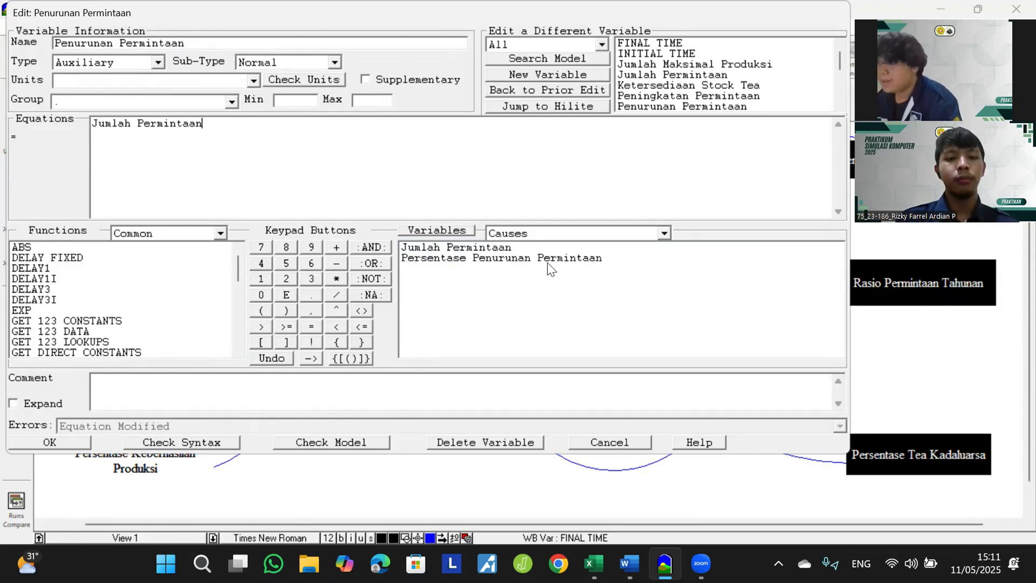
pyautogui.write('*')
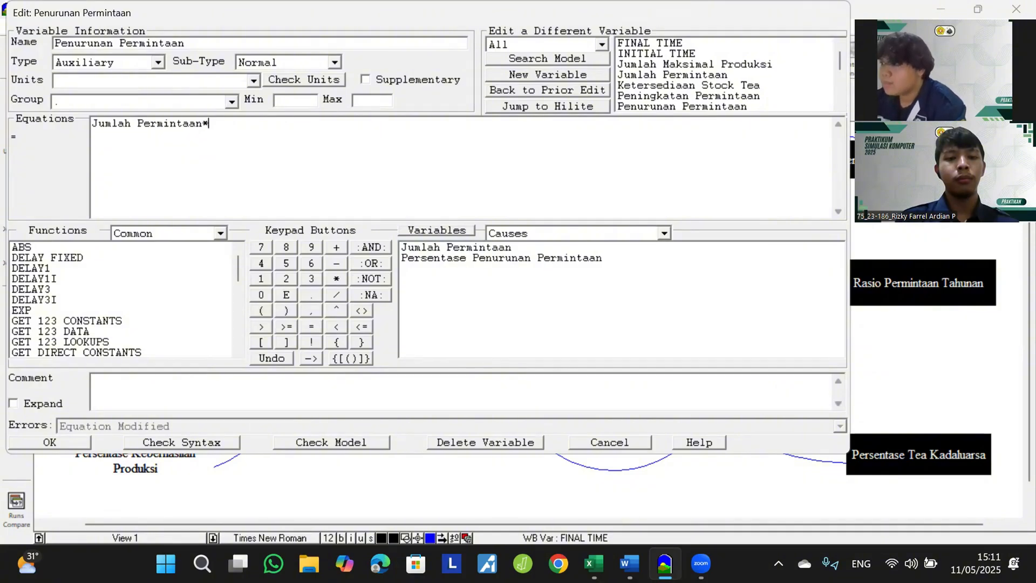
pyautogui.click(539, 260)
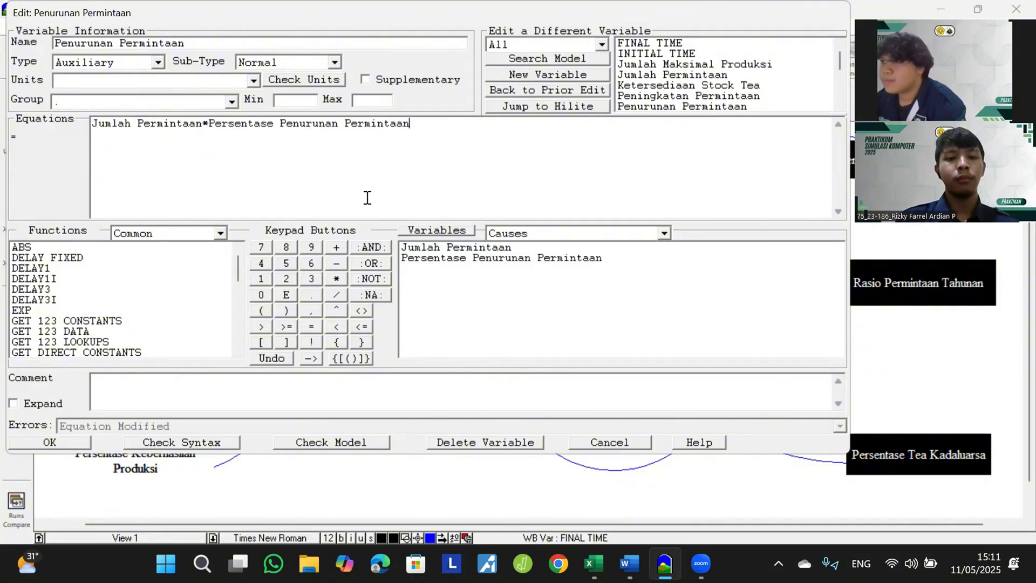
pyautogui.click(160, 76)
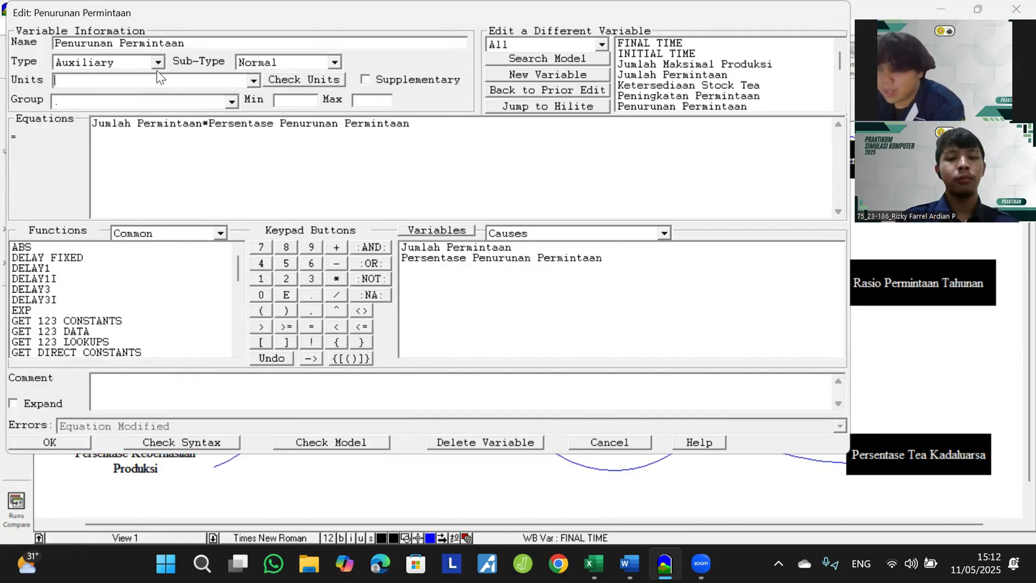
pyautogui.write('Unit')
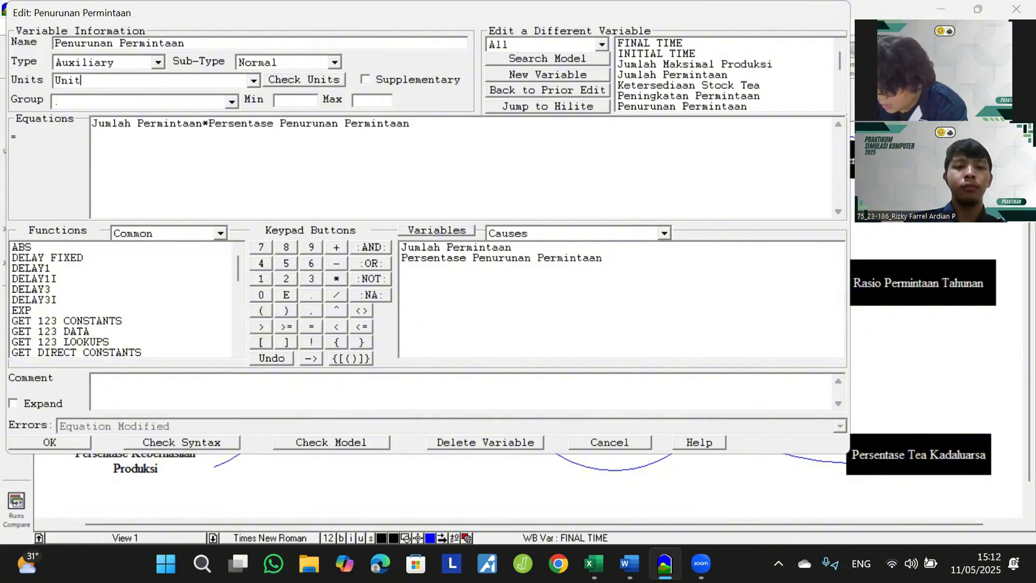
pyautogui.write('/Year')
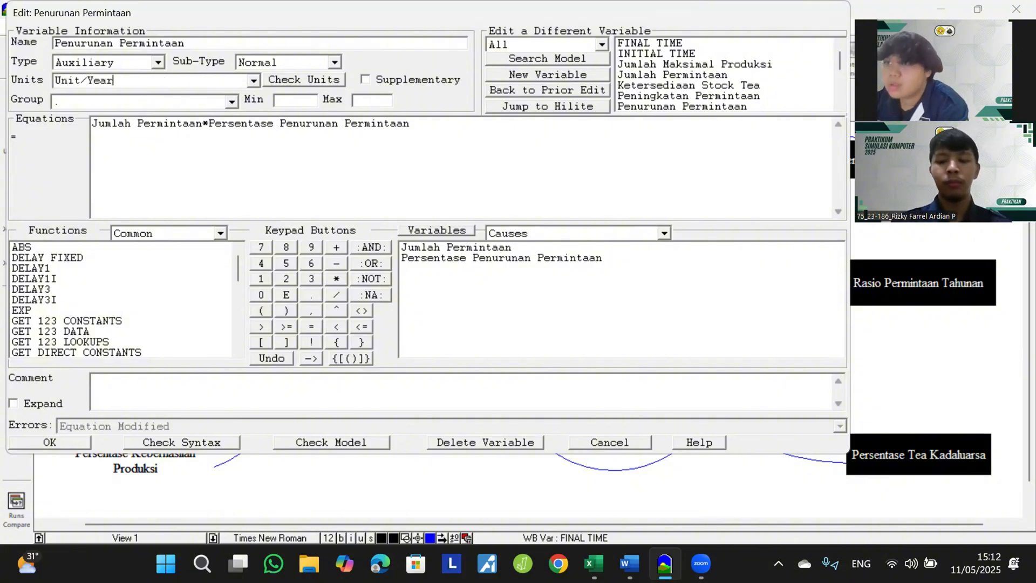
pyautogui.click(64, 438)
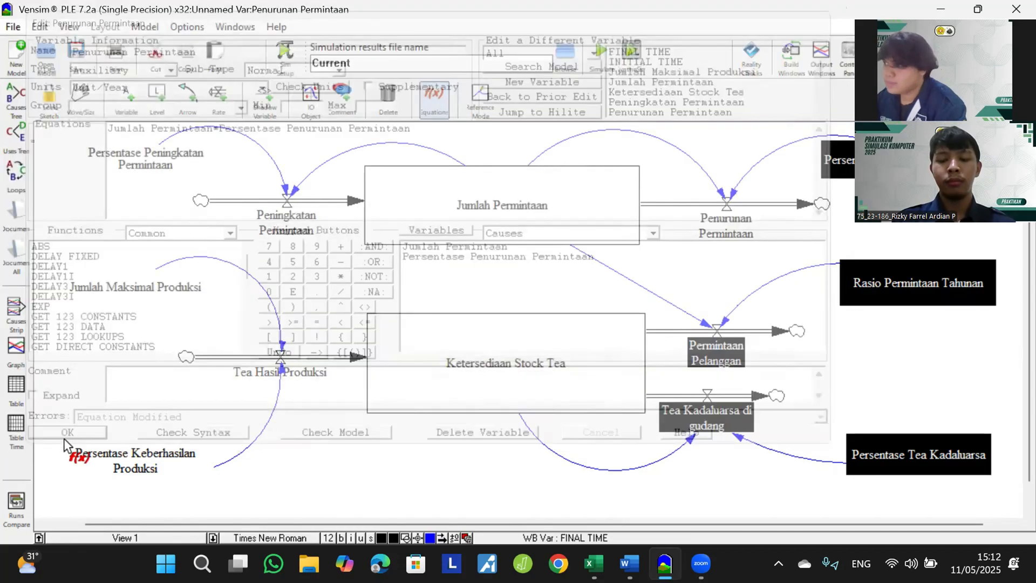
# Step: Define the Permintaan Pelanggan rate as Jumlah Permintaan*Rasio Permintaan Tahunan with units Unit/Year
pyautogui.click(710, 357)
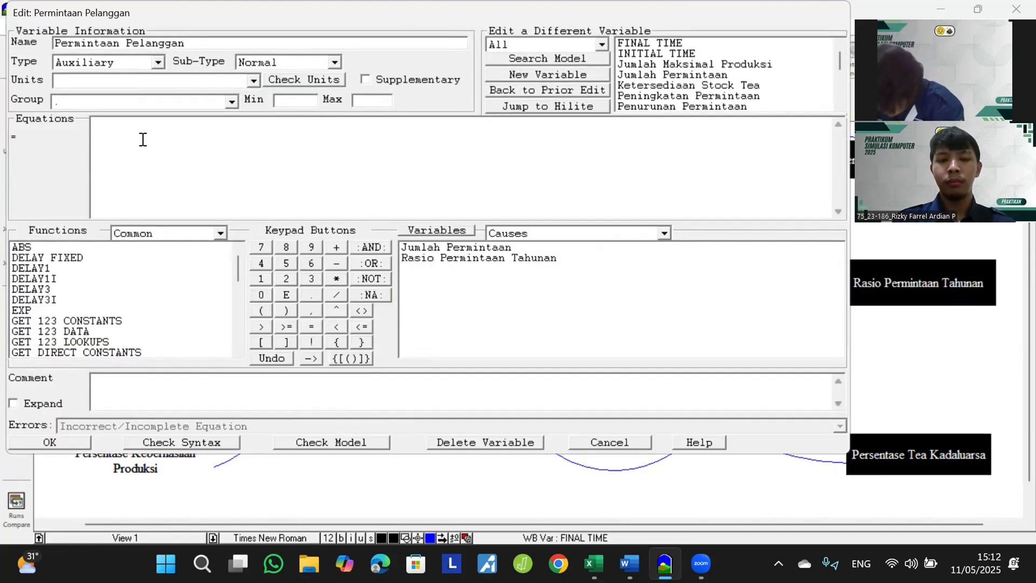
pyautogui.click(143, 140)
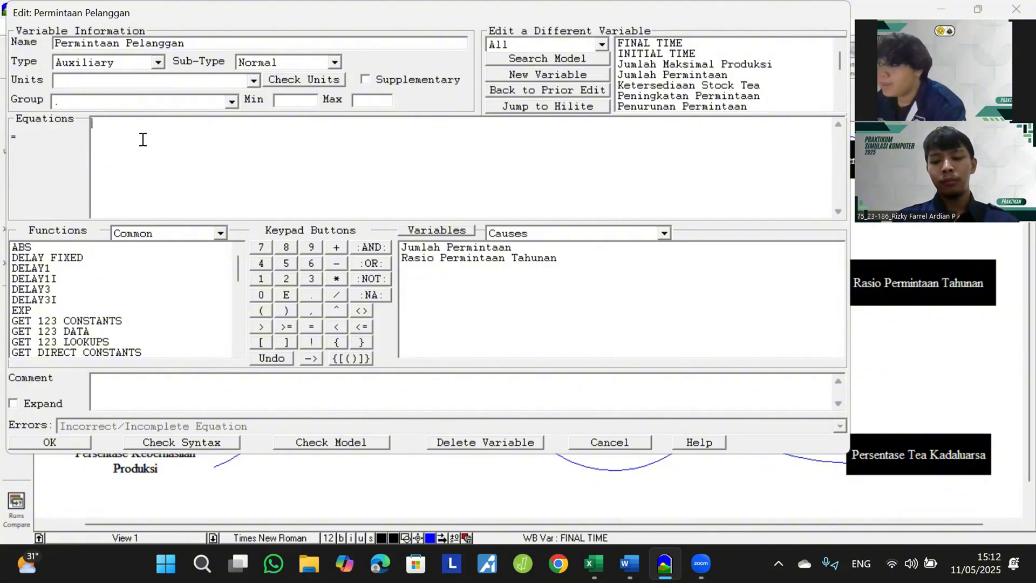
pyautogui.click(436, 248)
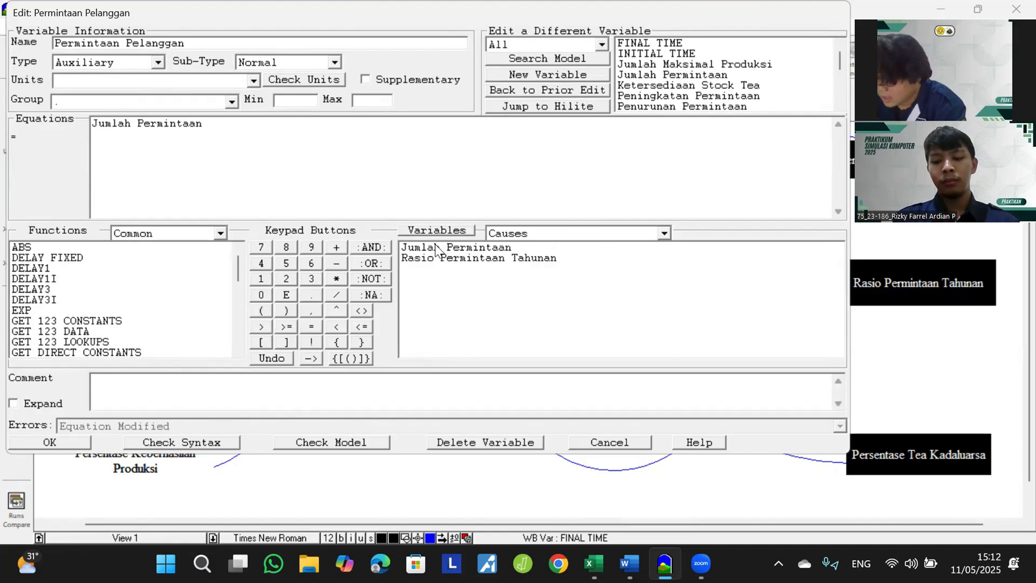
pyautogui.write('*')
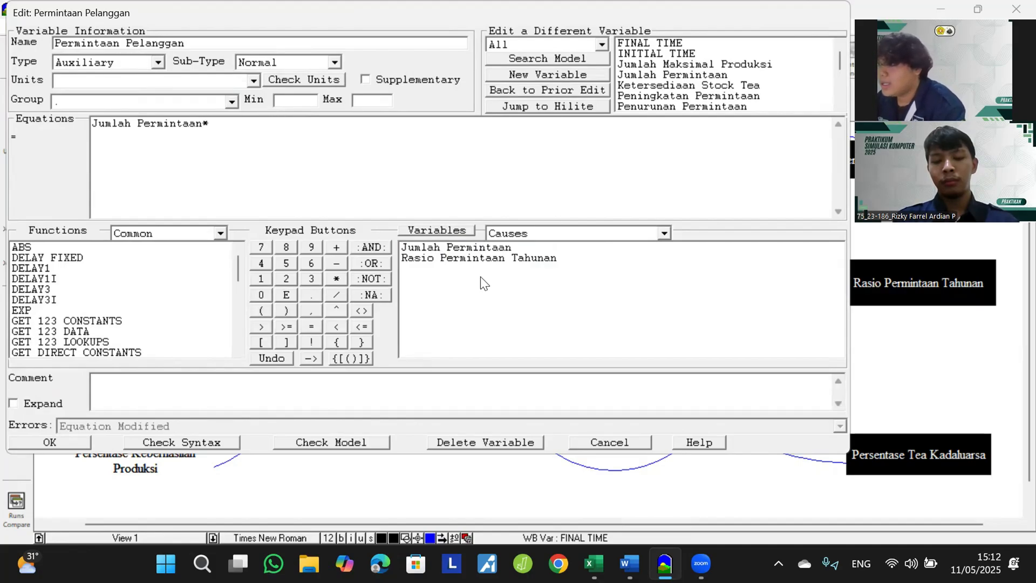
pyautogui.click(484, 260)
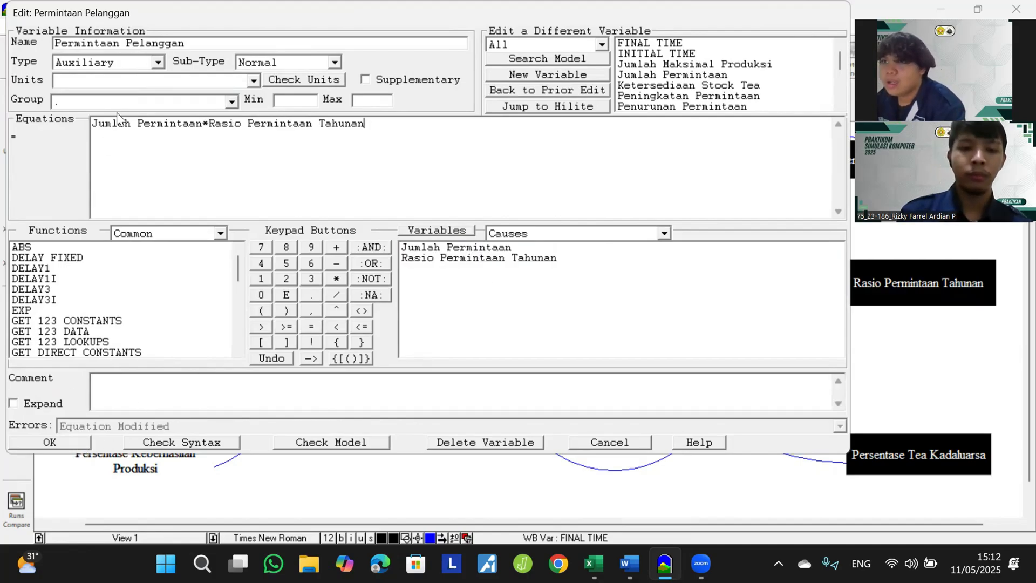
pyautogui.click(125, 81)
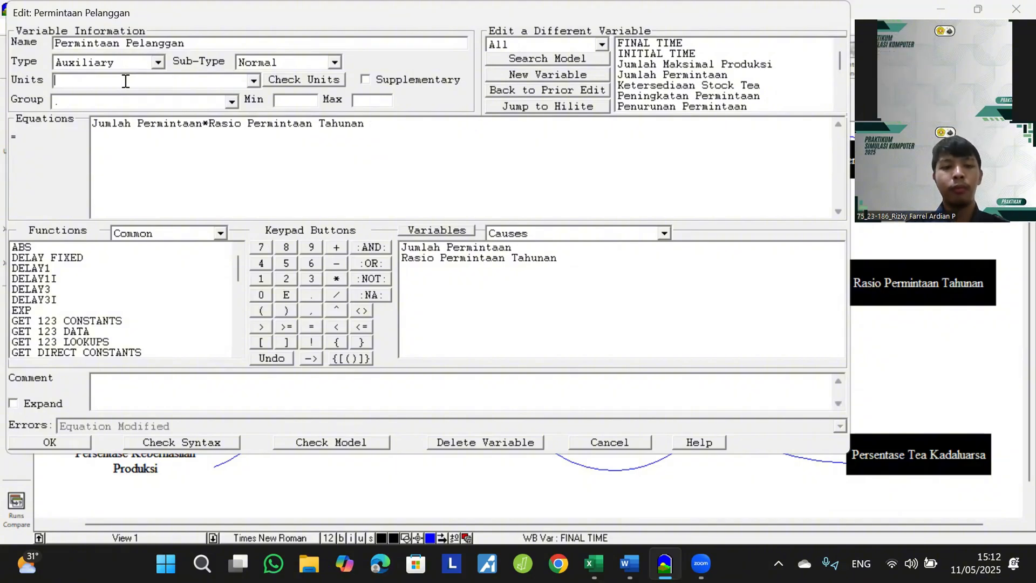
pyautogui.write('Un')
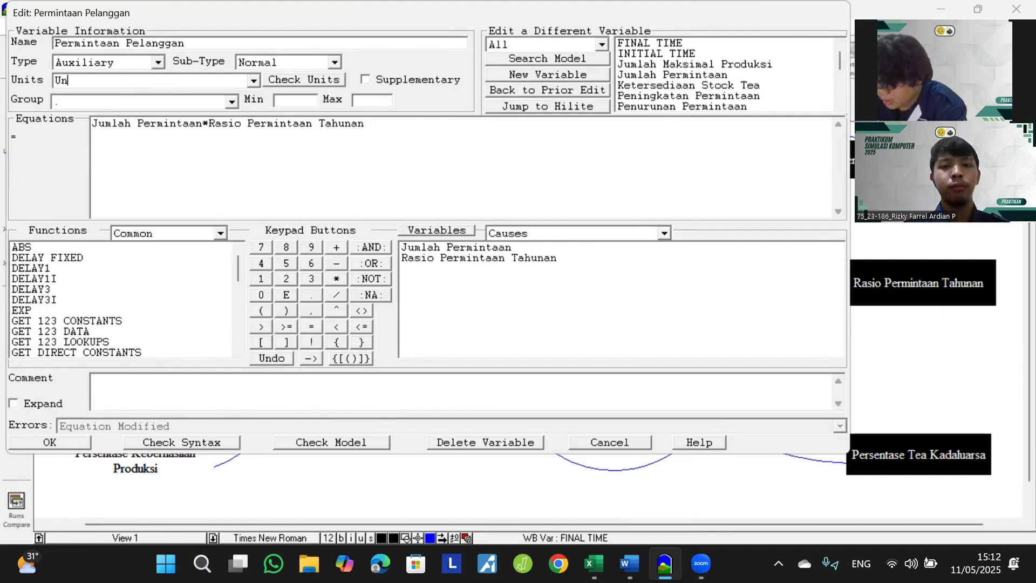
pyautogui.write('it/Year')
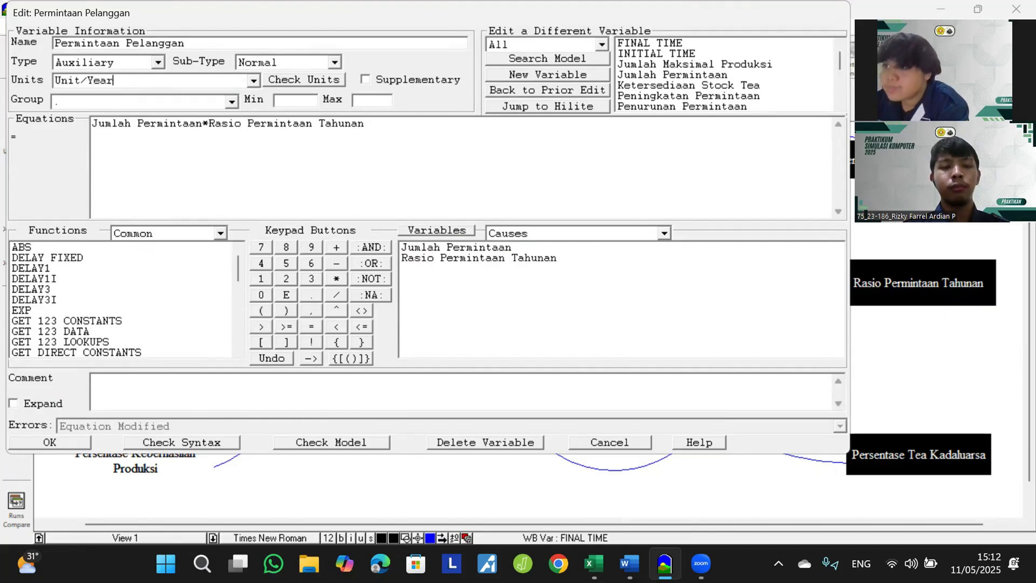
pyautogui.click(56, 447)
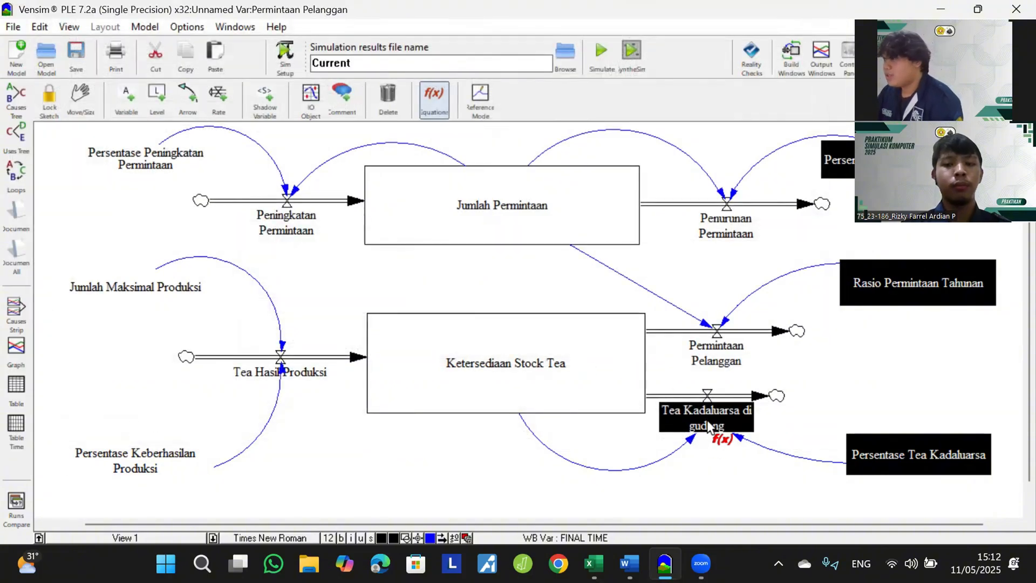
# Step: Define the Tea Kadaluarsa di gudang rate as Ketersediaan Stock Tea*Persentase Tea Kadaluarsa with units Unit/Year, declining the automated backup save
pyautogui.click(707, 417)
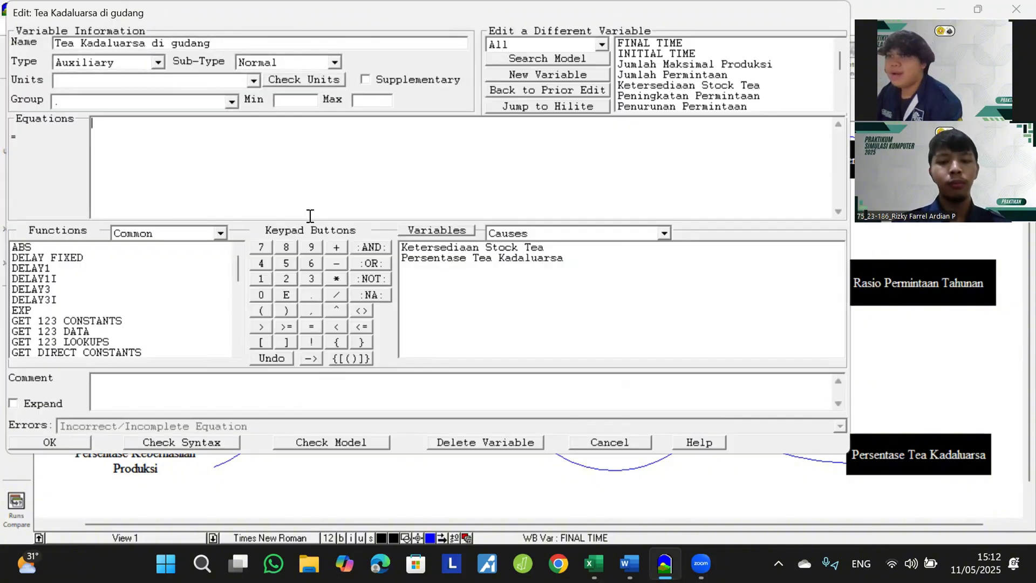
pyautogui.click(155, 80)
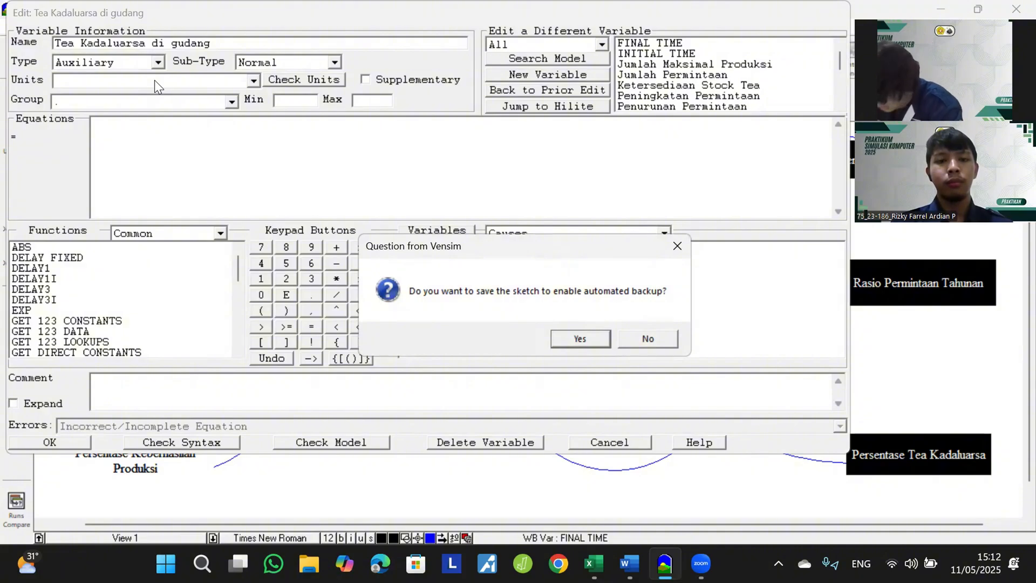
pyautogui.click(663, 338)
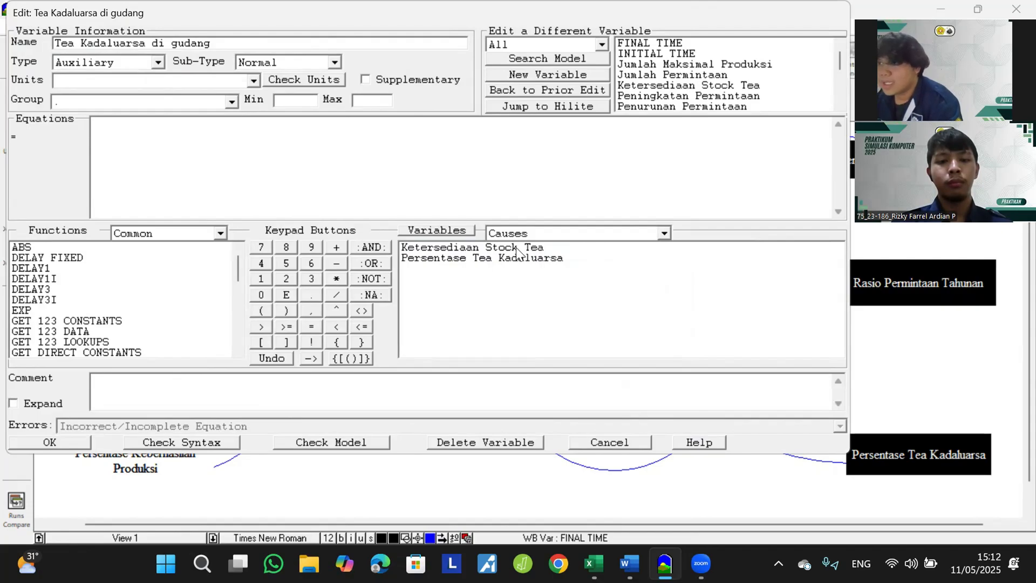
pyautogui.click(111, 139)
pyautogui.click(469, 249)
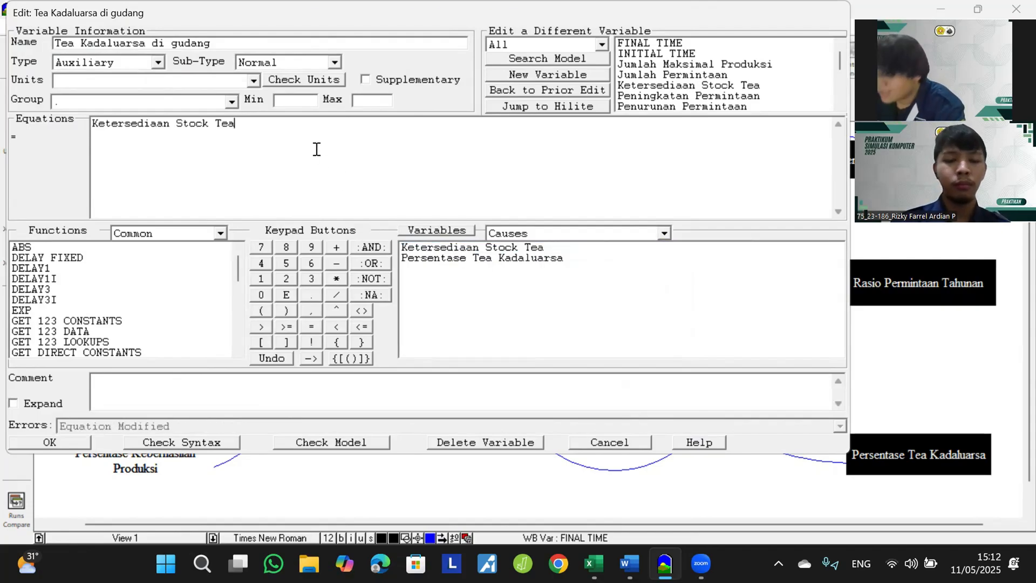
pyautogui.write('*')
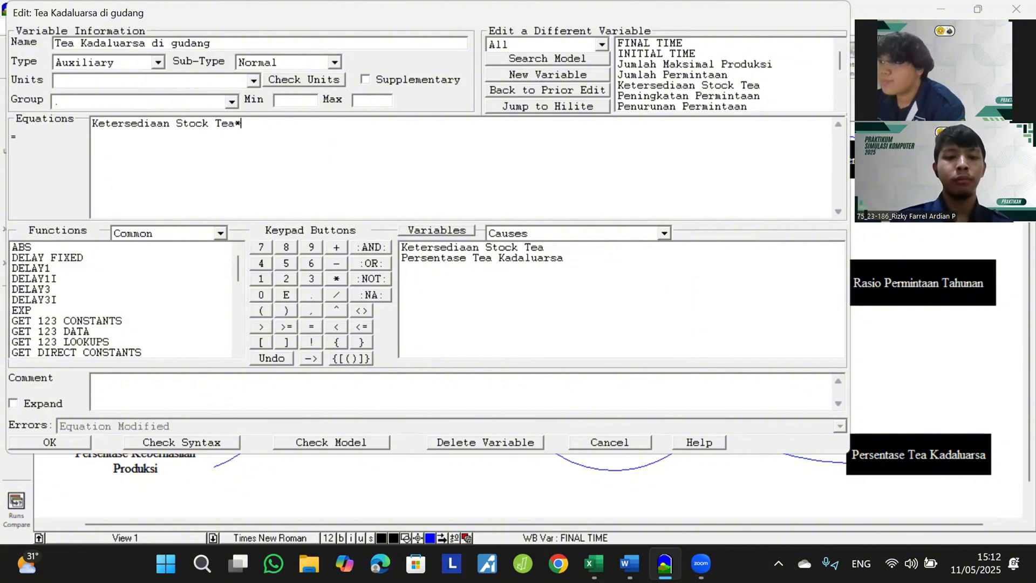
pyautogui.click(455, 257)
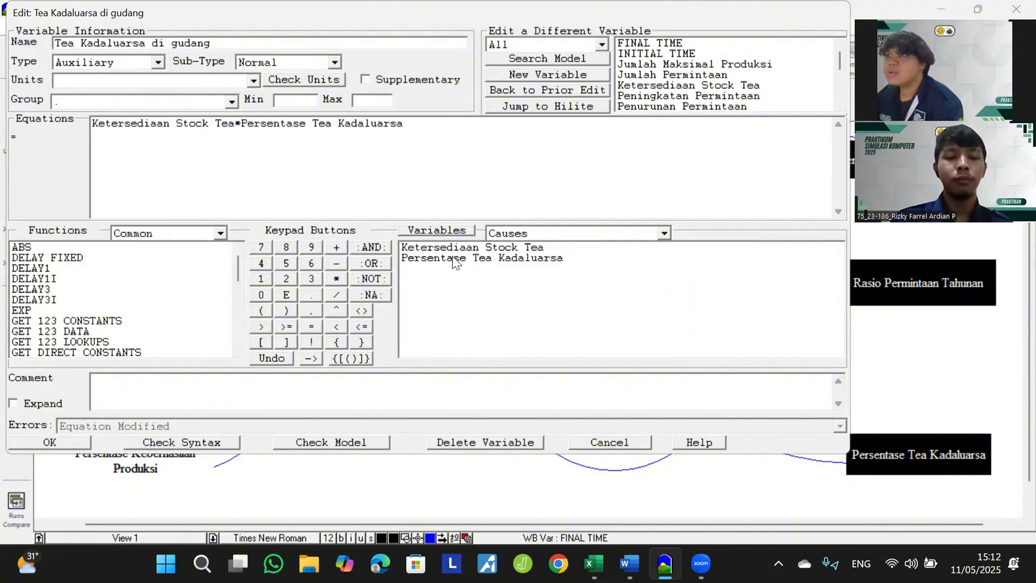
pyautogui.click(164, 80)
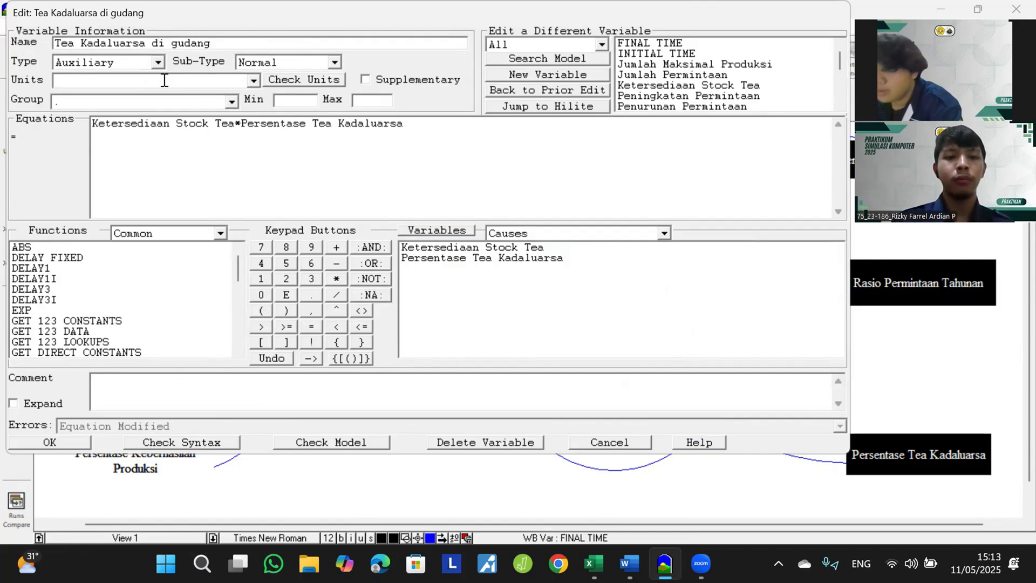
pyautogui.write('Unit')
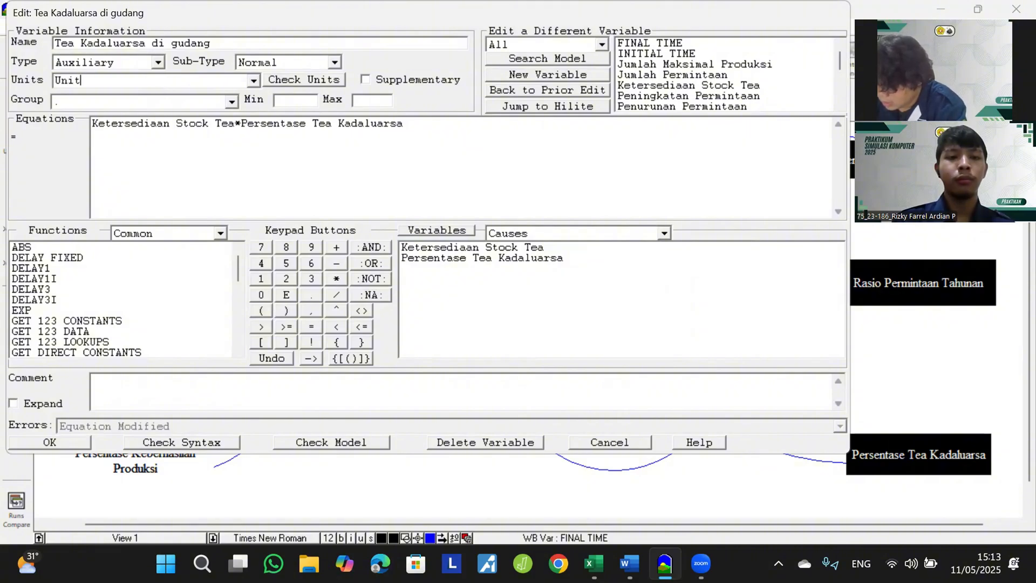
pyautogui.write('/Y')
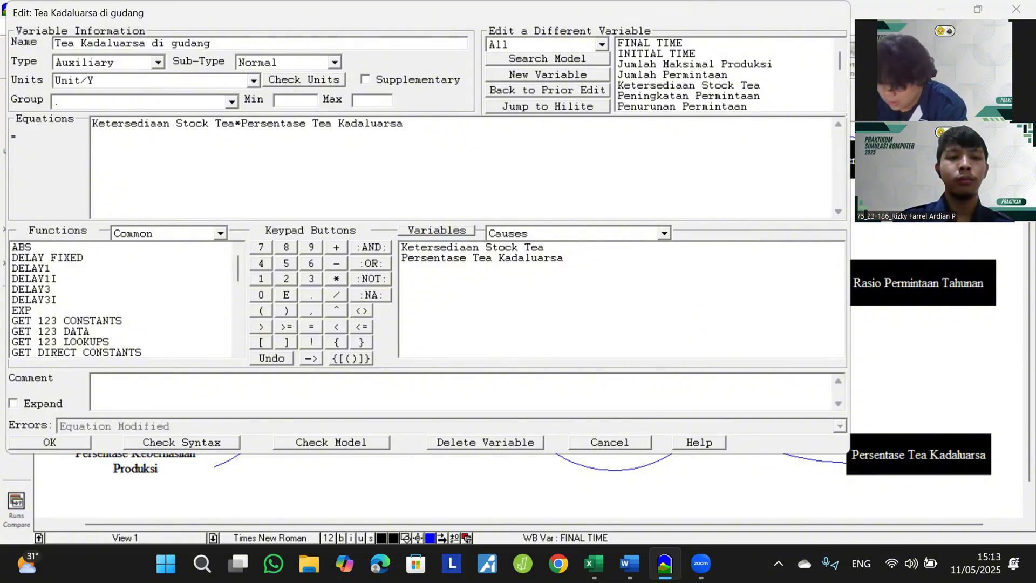
pyautogui.write('ear')
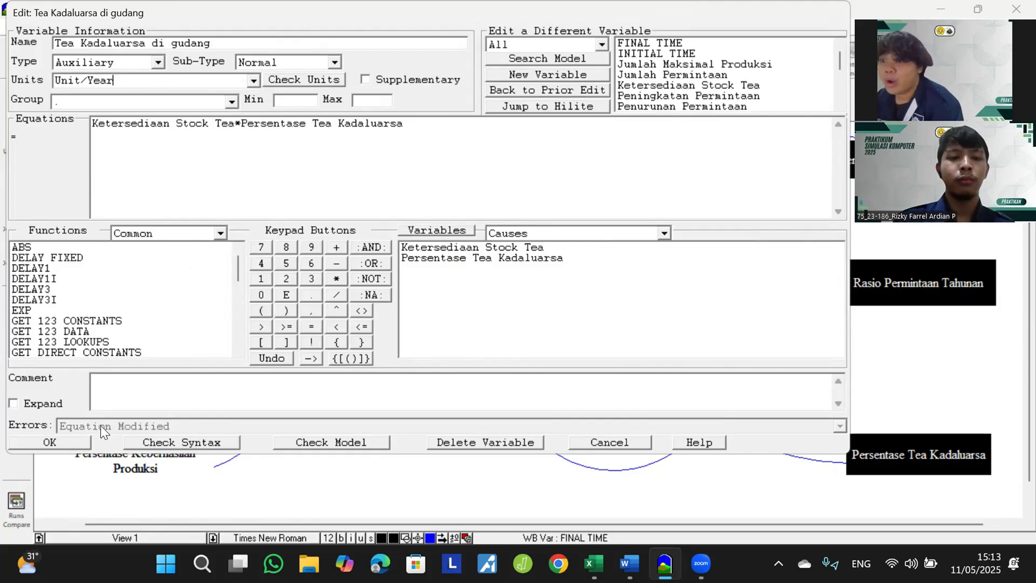
pyautogui.click(50, 442)
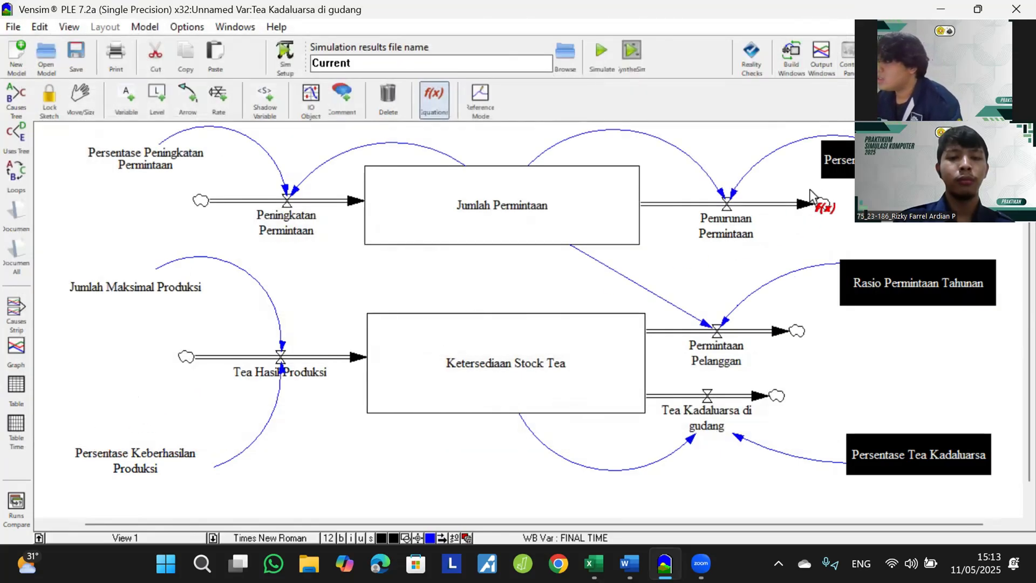
# Step: Define the constant Persentase Penurunan Permintaan as 0.1 with units Fraction/Year
pyautogui.click(839, 162)
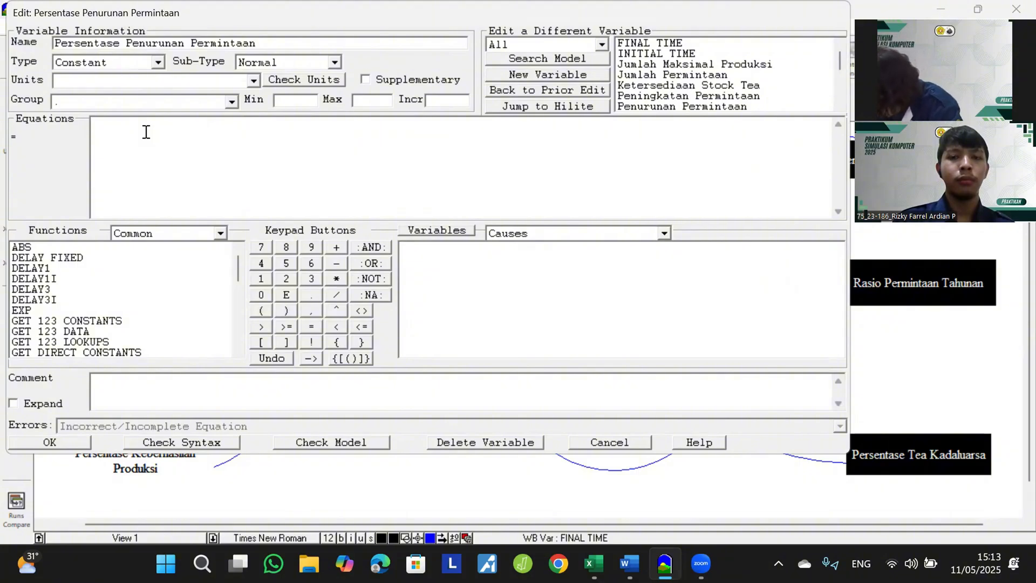
pyautogui.write('0.1')
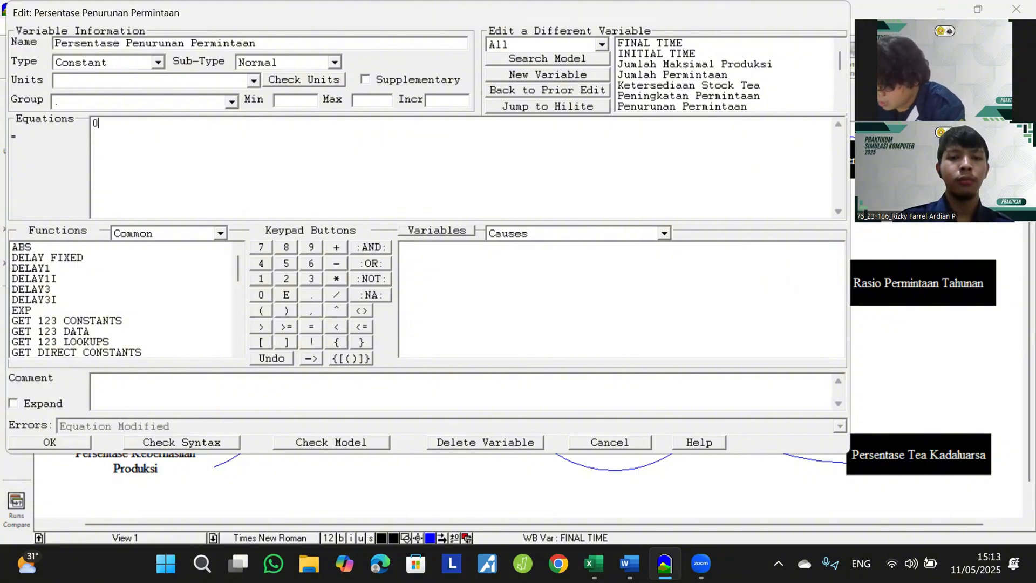
pyautogui.click(172, 82)
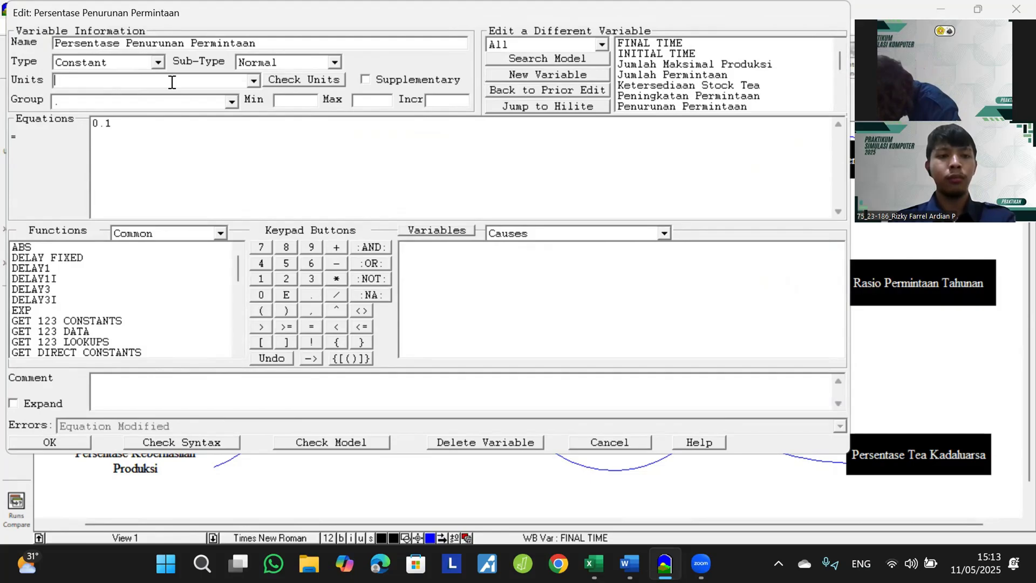
pyautogui.write('Fract')
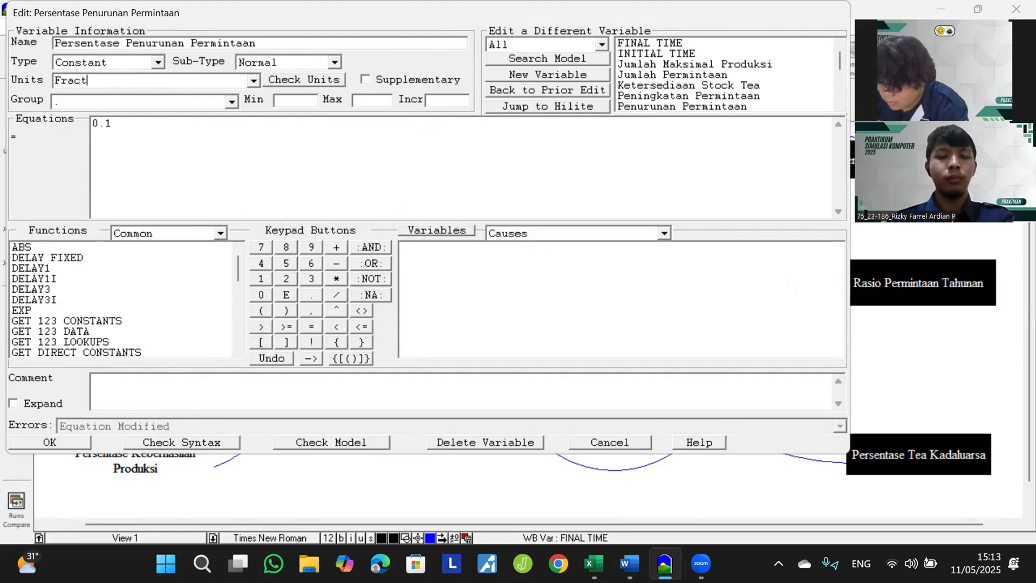
pyautogui.write('ion/Y')
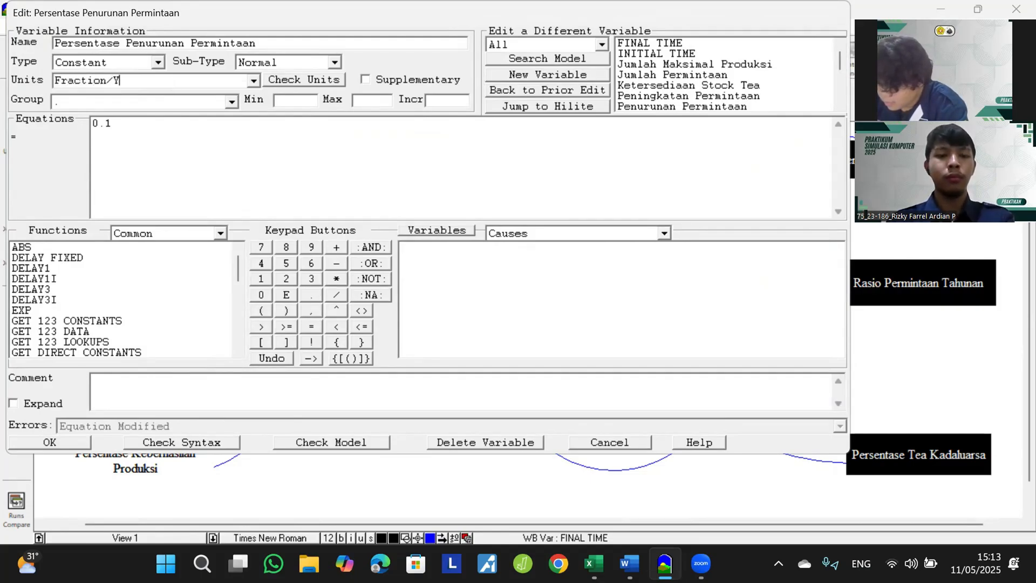
pyautogui.write('ear')
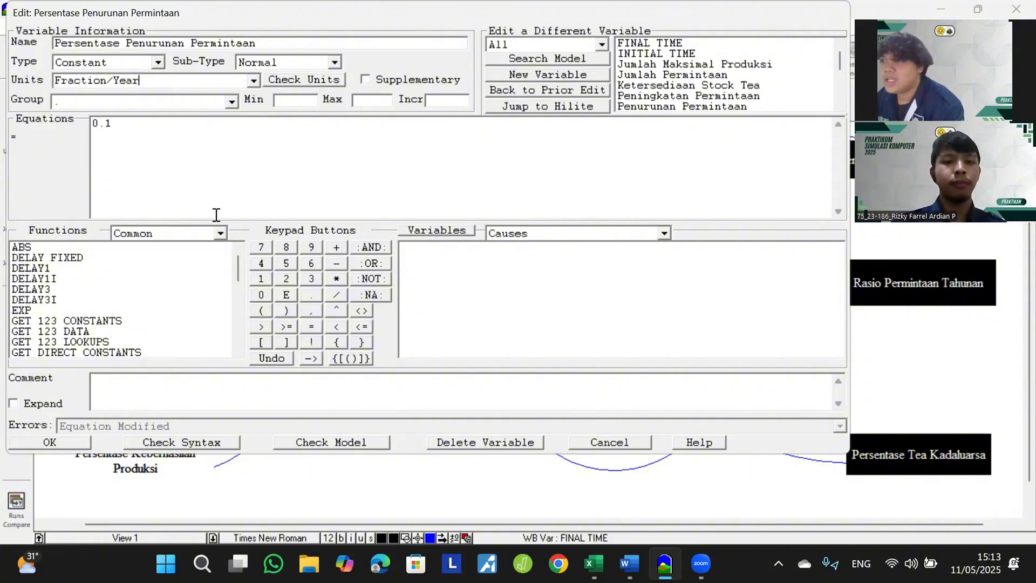
pyautogui.click(72, 446)
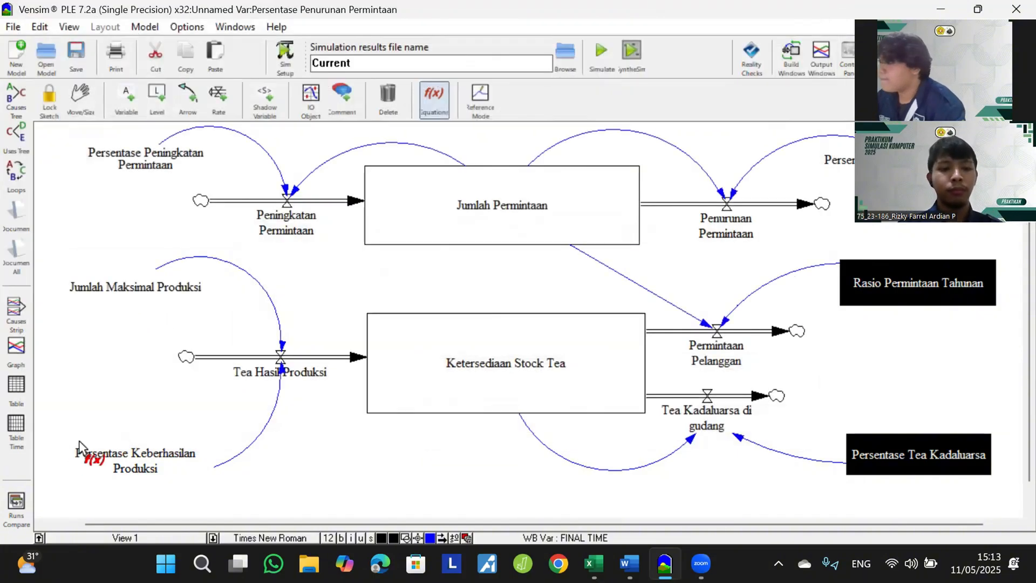
# Step: Define the constant Rasio Permintaan Tahunan as 1 with units Fraction/Year
pyautogui.click(890, 284)
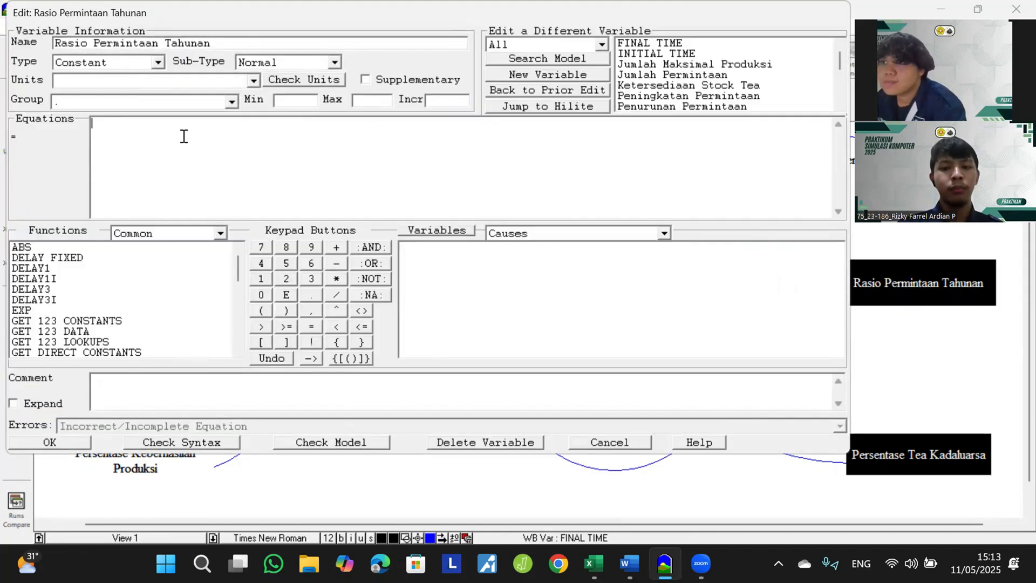
pyautogui.click(140, 81)
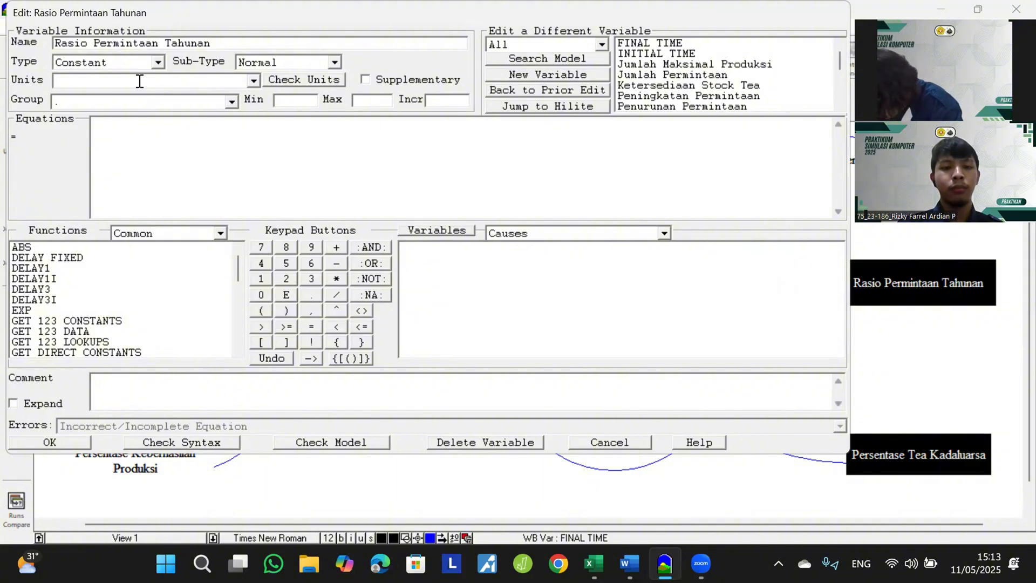
pyautogui.click(150, 134)
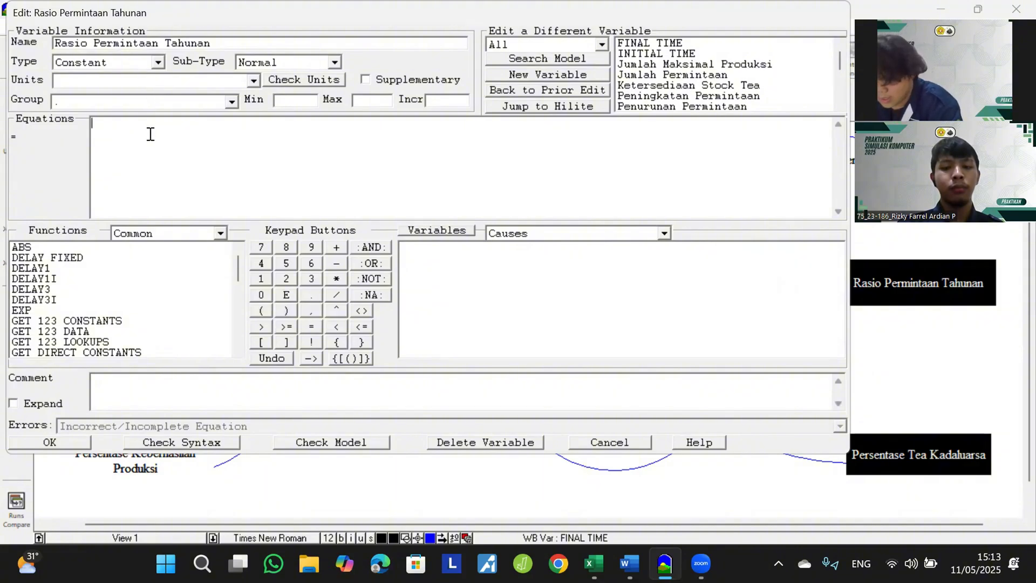
pyautogui.write('1')
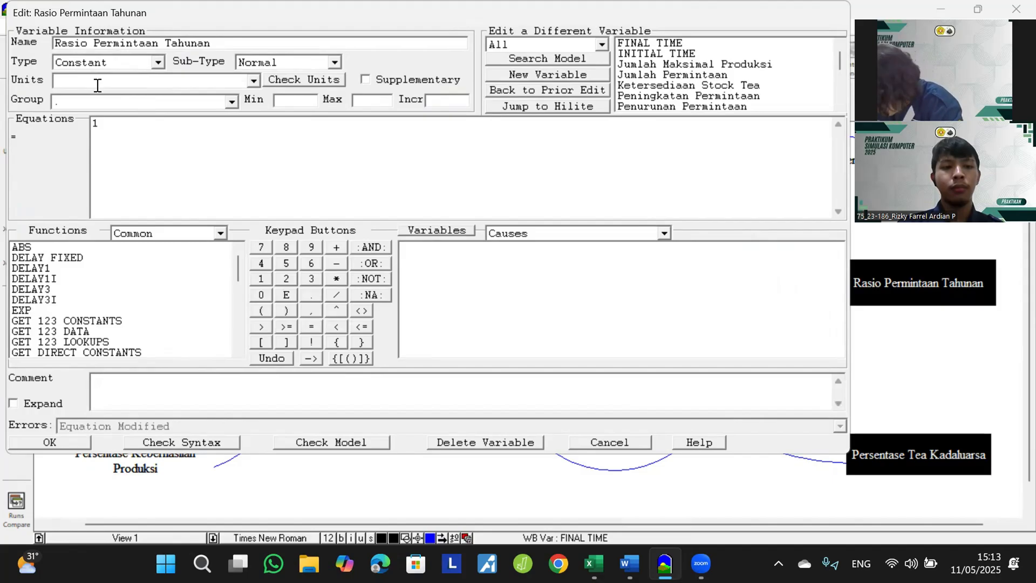
pyautogui.write('FRa')
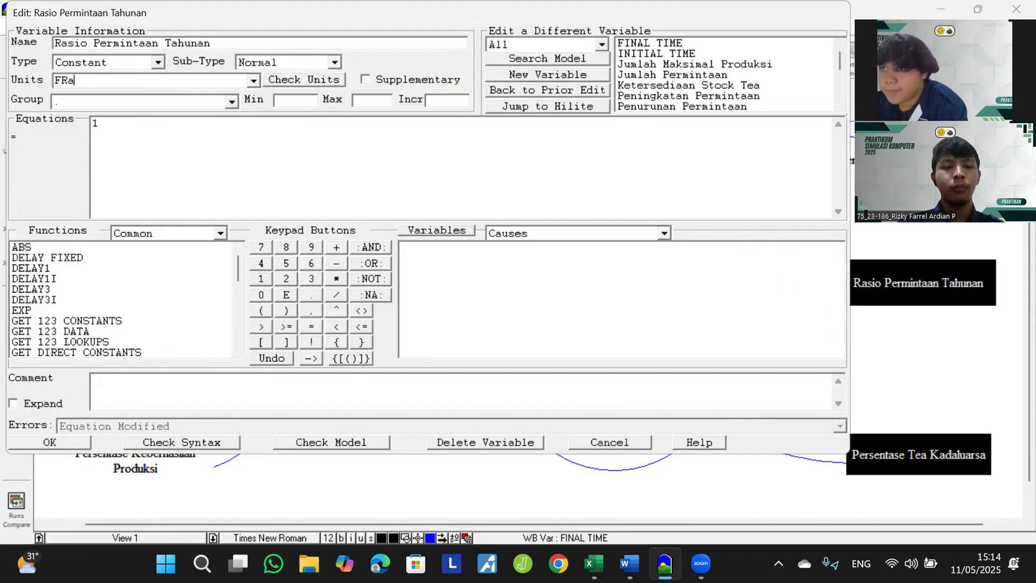
pyautogui.press('BackSpace')
pyautogui.press('BackSpace')
pyautogui.write('ract')
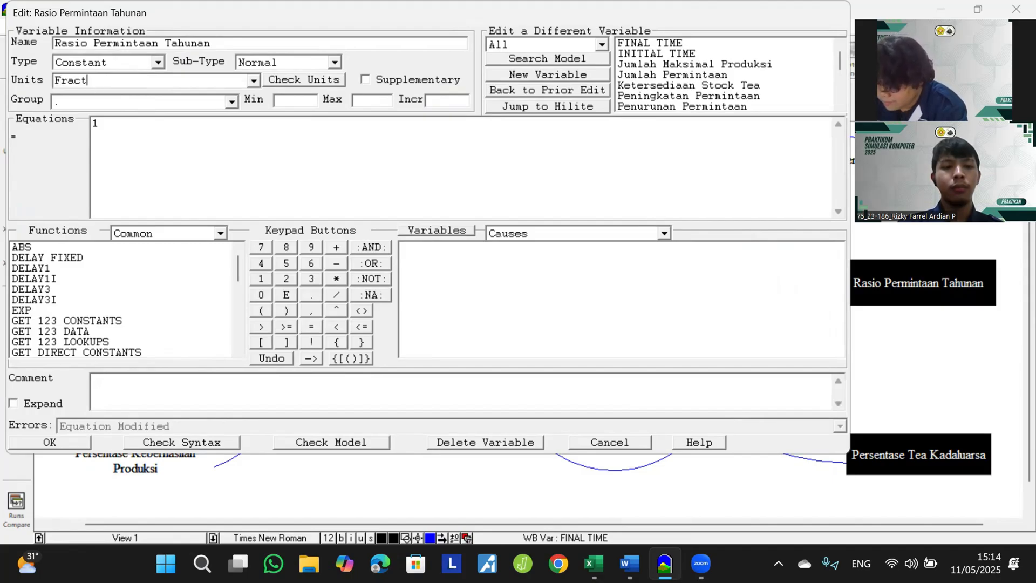
pyautogui.write('ion/Year')
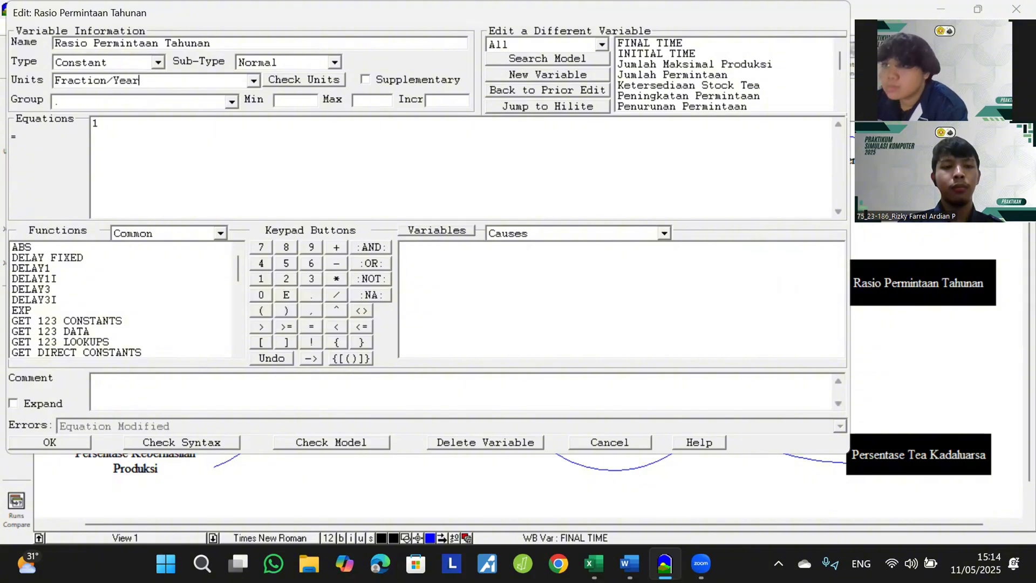
pyautogui.click(76, 441)
# Step: Define the constant Persentase Tea Kadaluarsa as 0.02 with units Fraction/Year
pyautogui.click(914, 457)
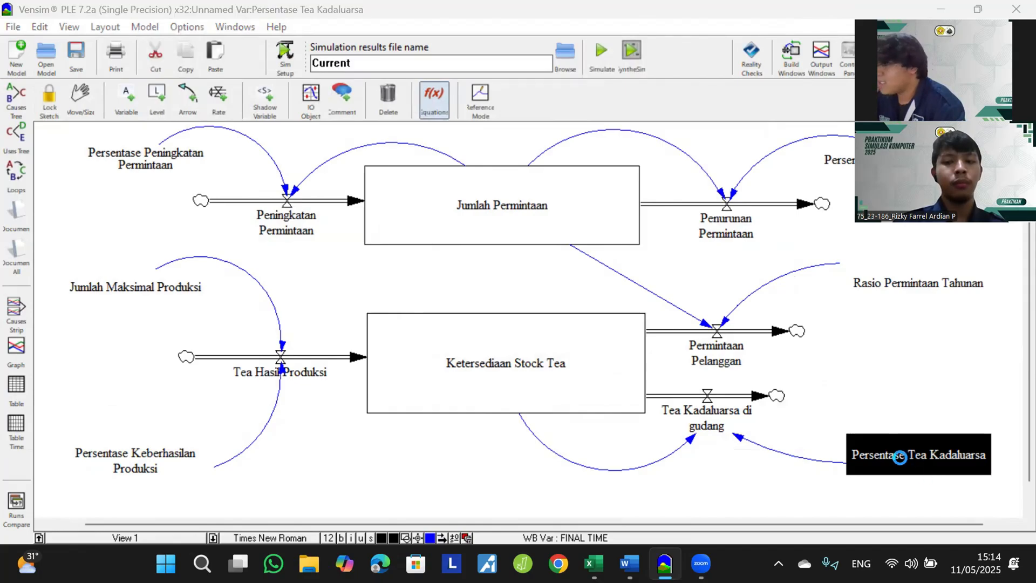
pyautogui.click(175, 82)
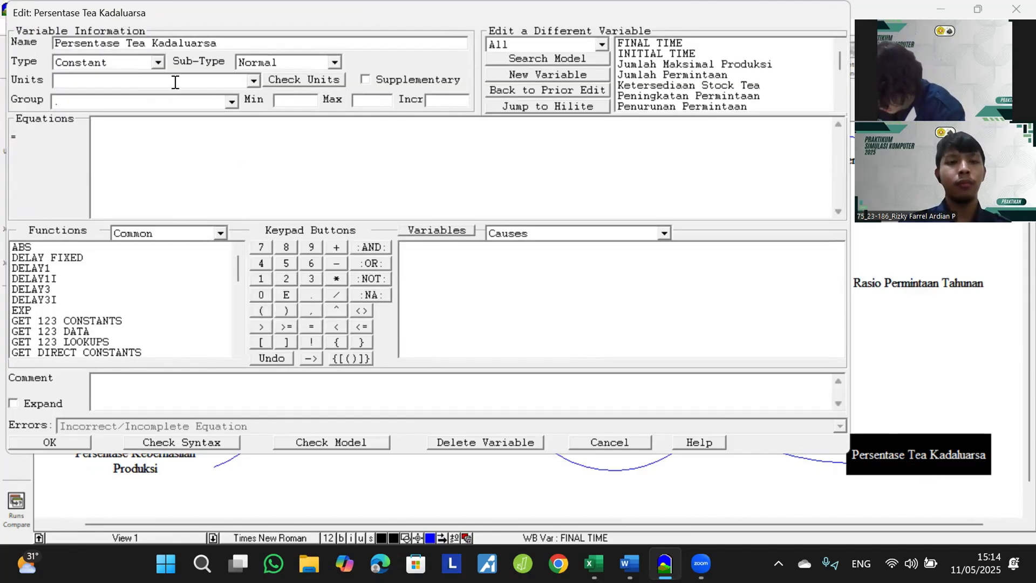
pyautogui.click(157, 133)
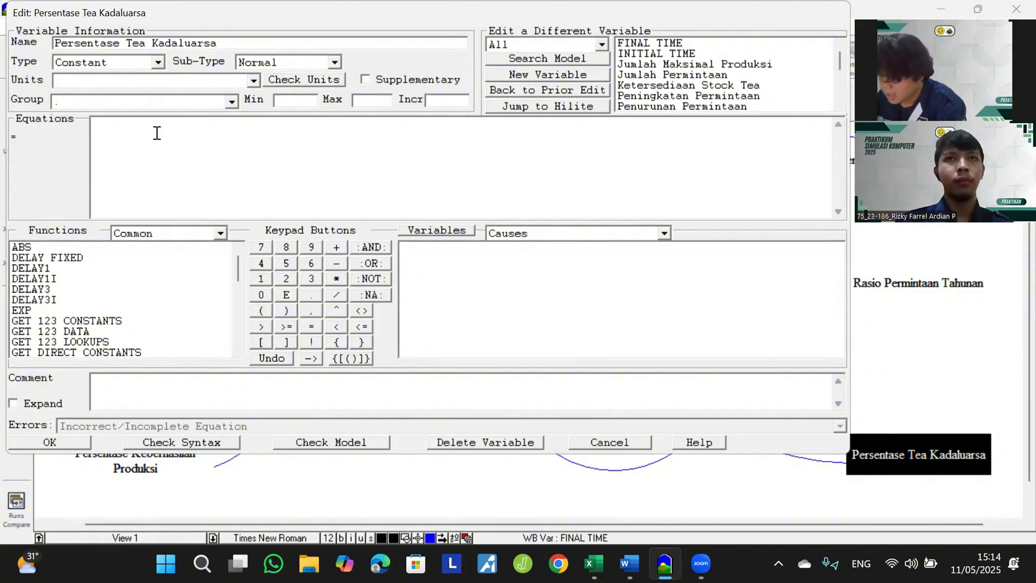
pyautogui.write('0.0')
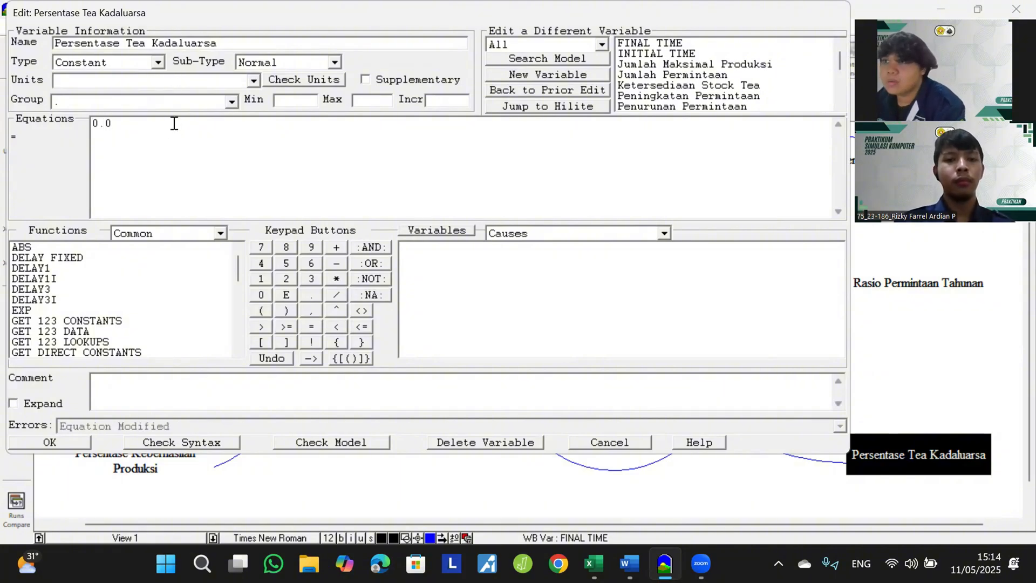
pyautogui.write('2')
pyautogui.click(157, 85)
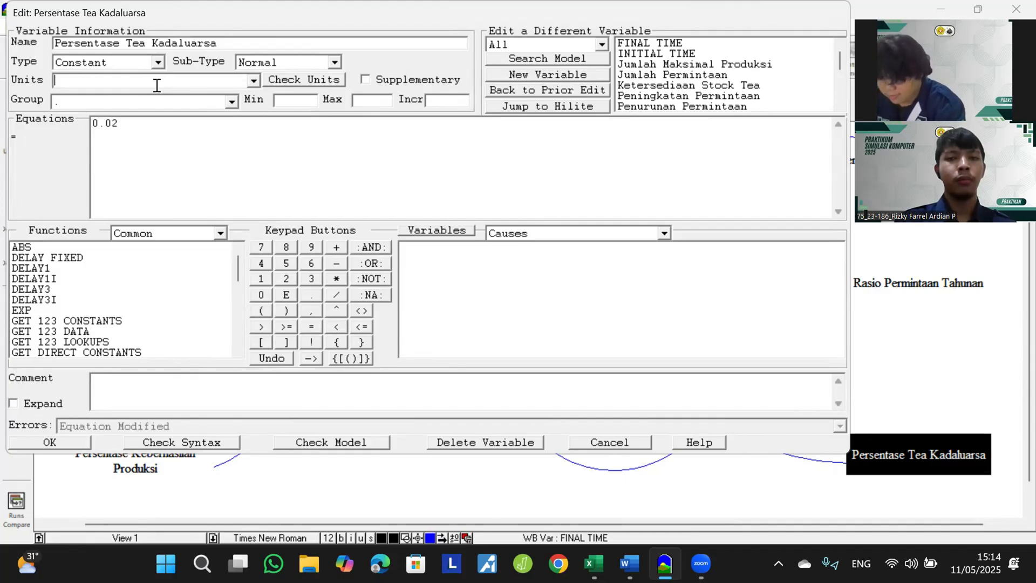
pyautogui.write('FRa')
pyautogui.press('BackSpace')
pyautogui.press('BackSpace')
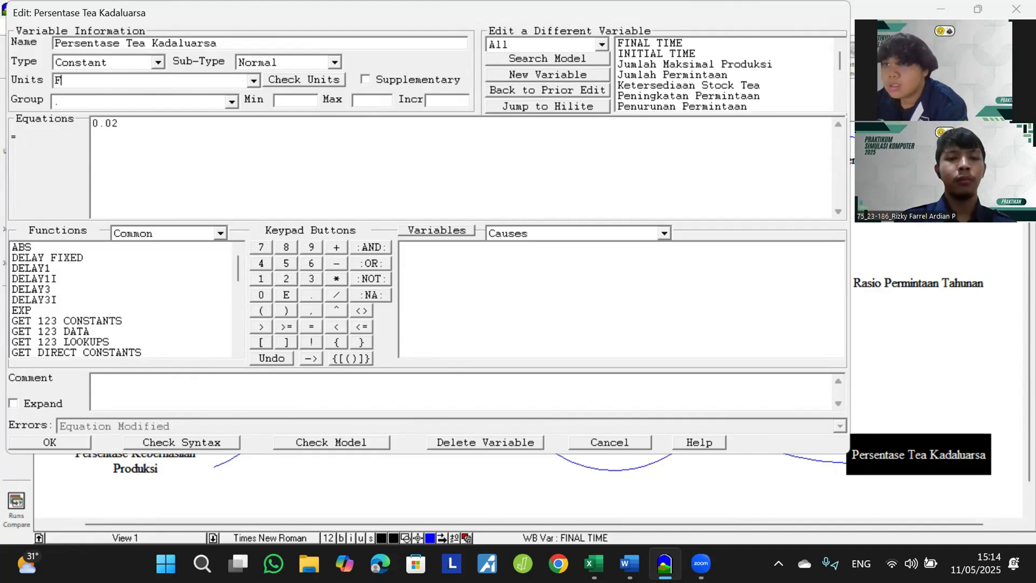
pyautogui.write('ractio')
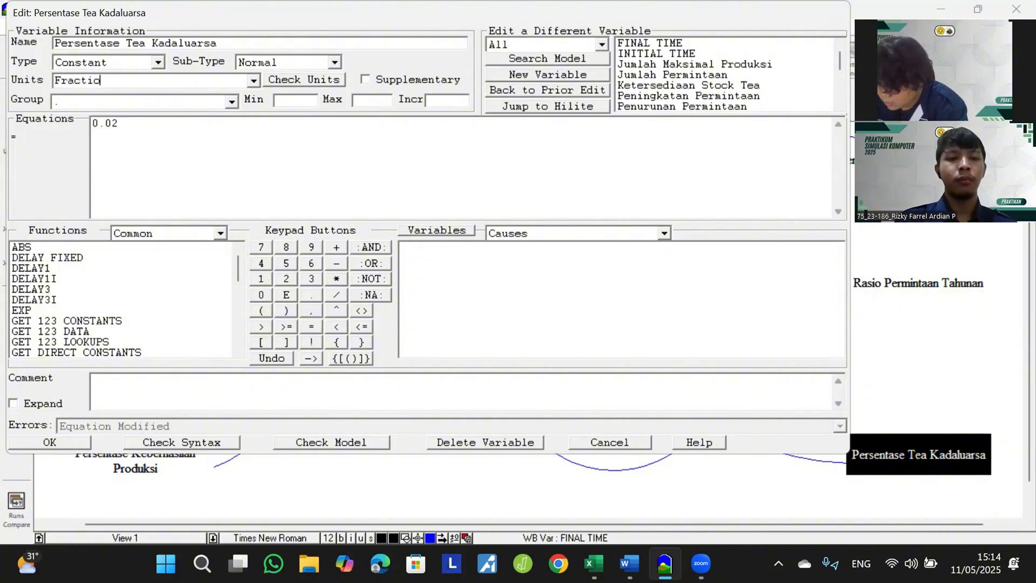
pyautogui.write('n/Year')
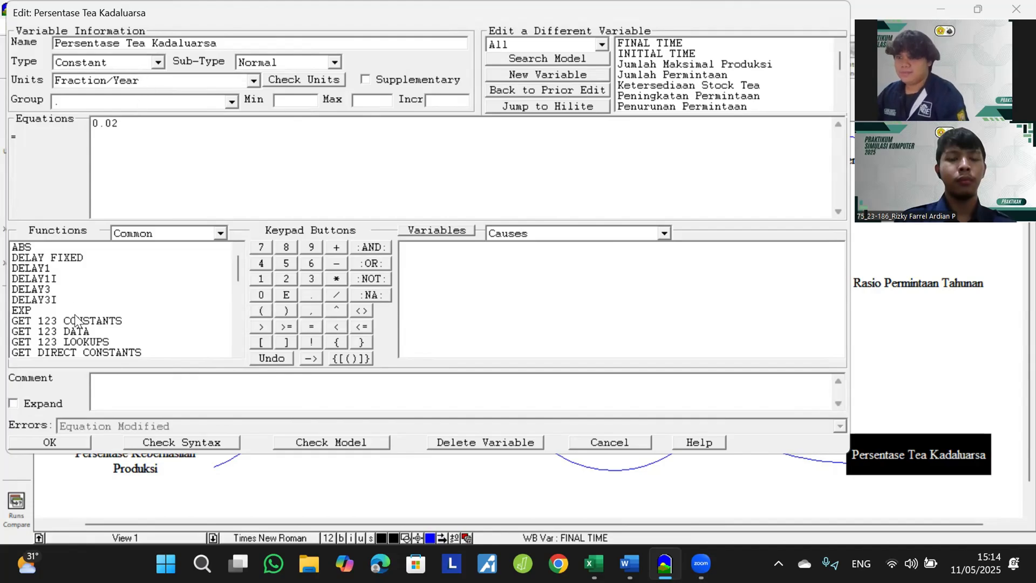
pyautogui.click(74, 444)
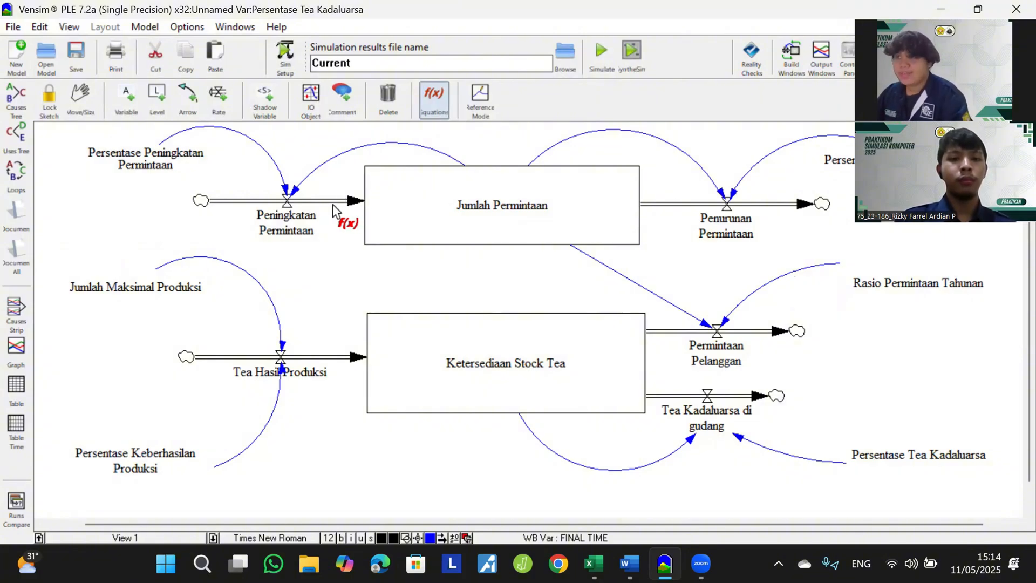
# Step: Check the completed stock-and-flow model for errors and verify the consistency of its units
pyautogui.click(78, 94)
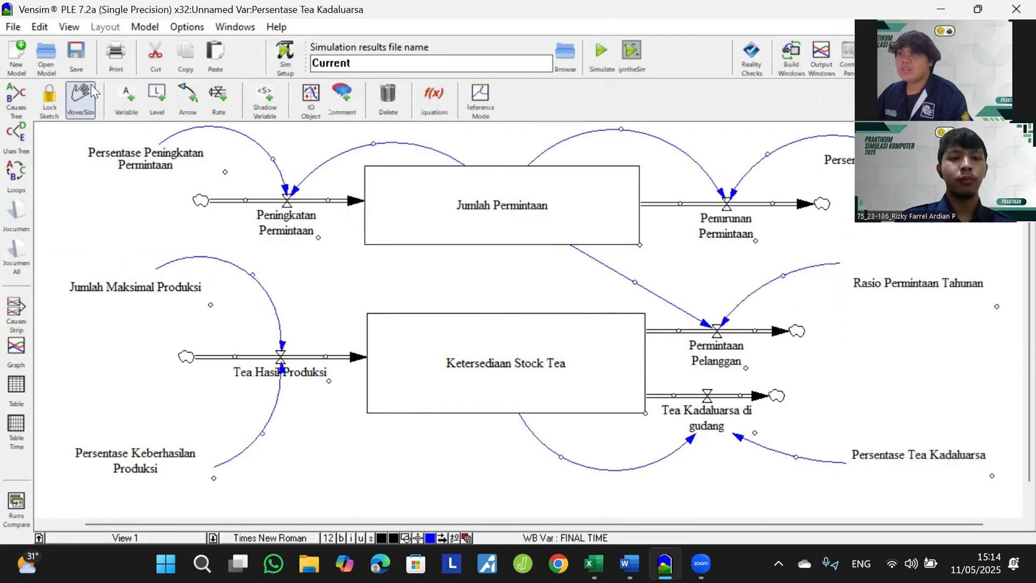
pyautogui.click(144, 28)
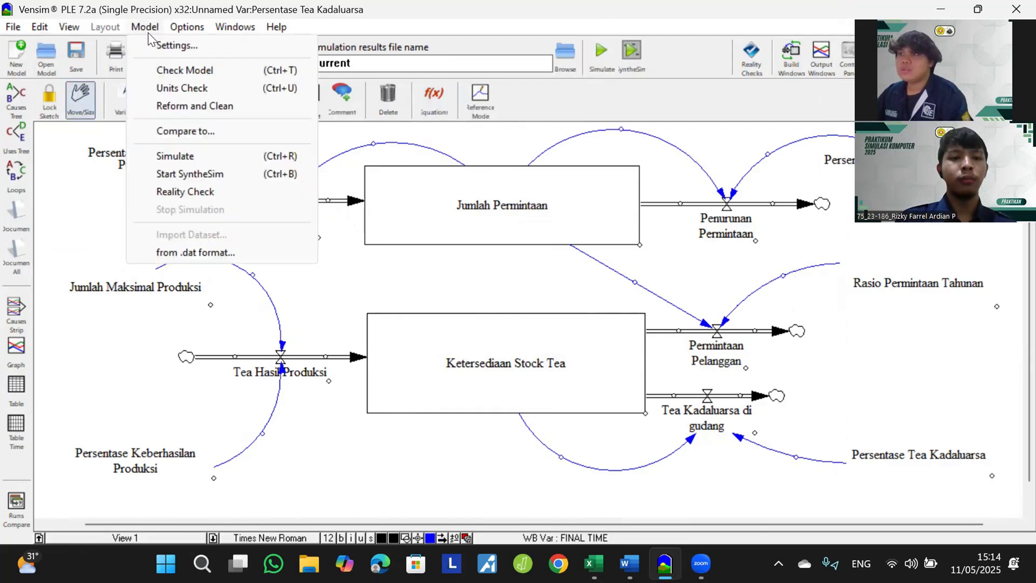
pyautogui.click(178, 71)
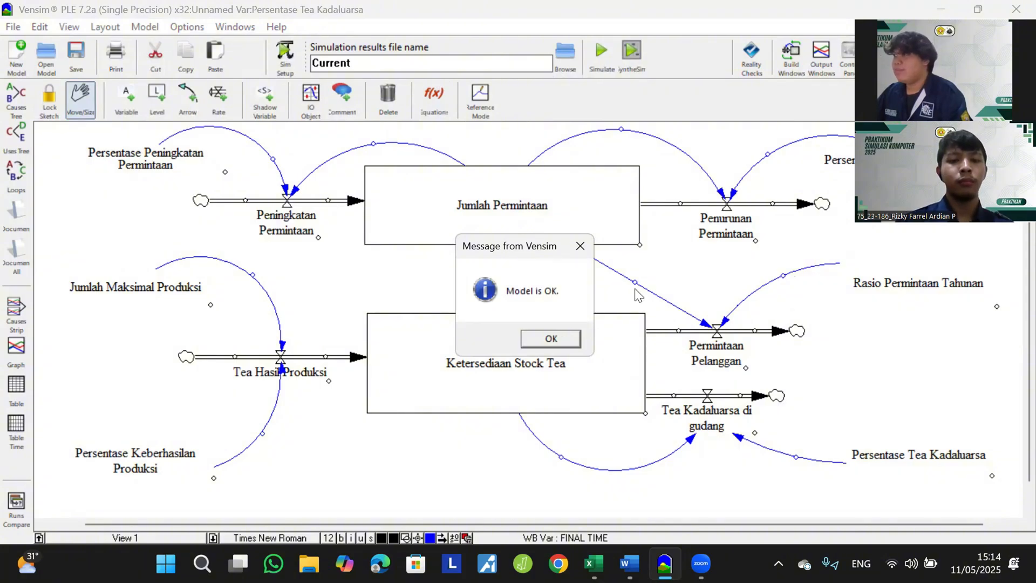
pyautogui.click(563, 340)
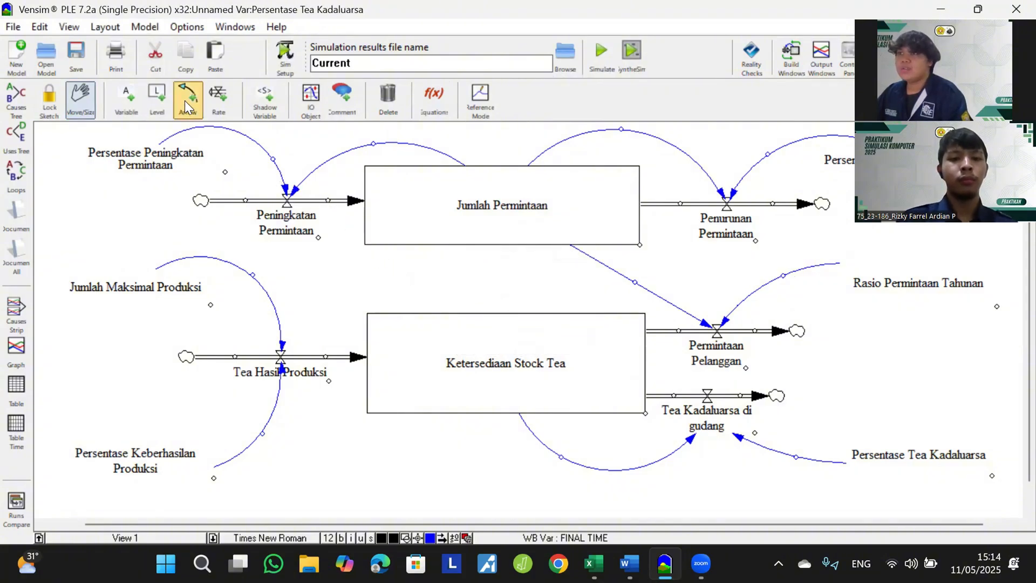
pyautogui.click(151, 30)
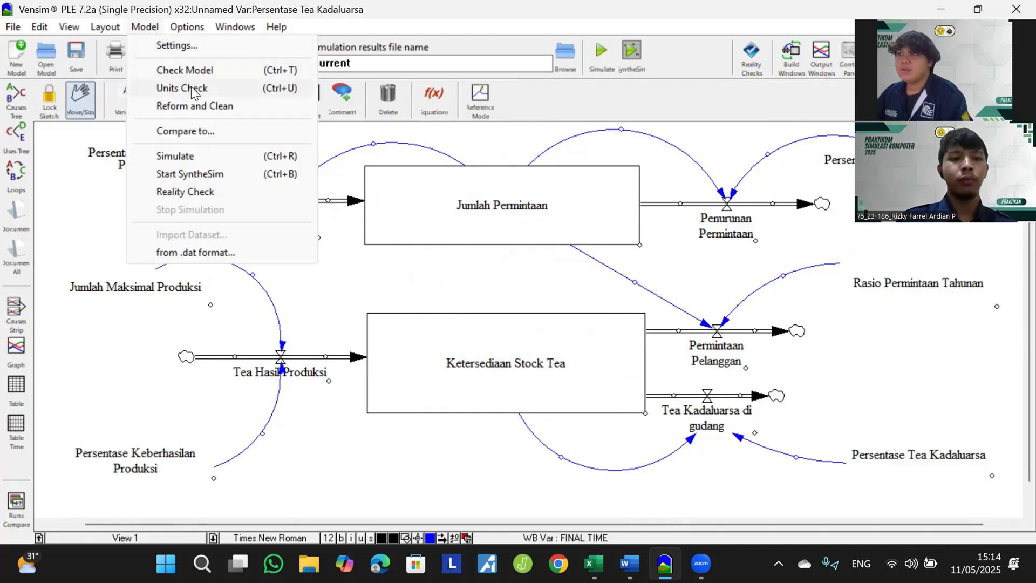
pyautogui.click(178, 153)
pyautogui.click(654, 338)
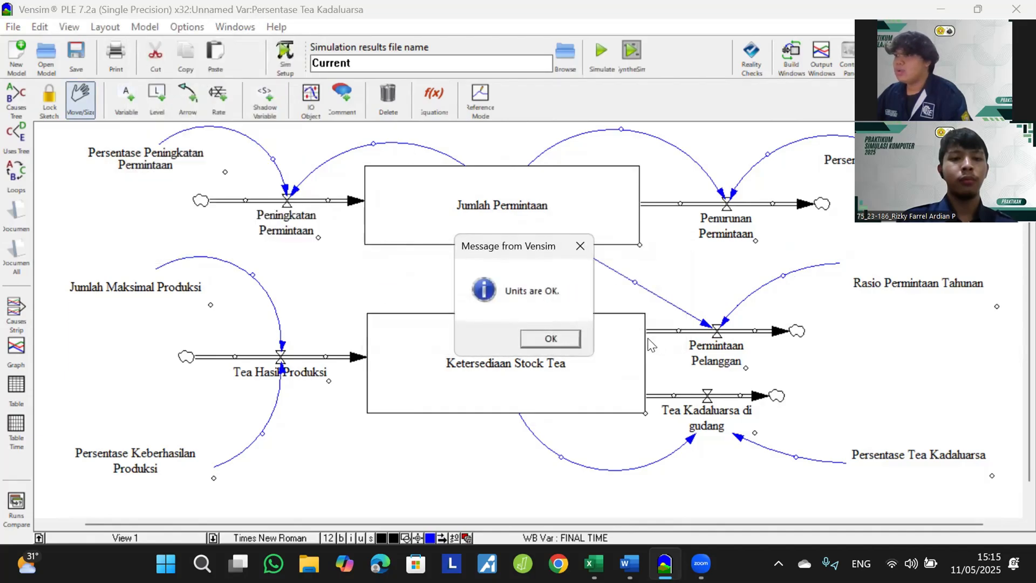
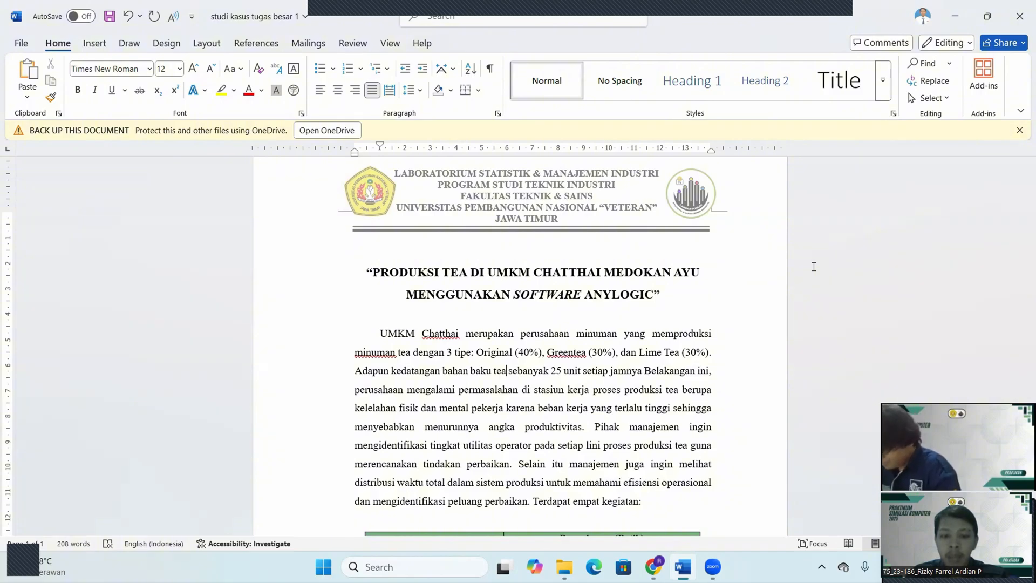
# Step: Read through the UMKM Chatthai tea production case study and launch AnyLogic 8.9.3 Personal Learning Edition
pyautogui.scroll(-1, 814, 267)
pyautogui.scroll(-2, 814, 267)
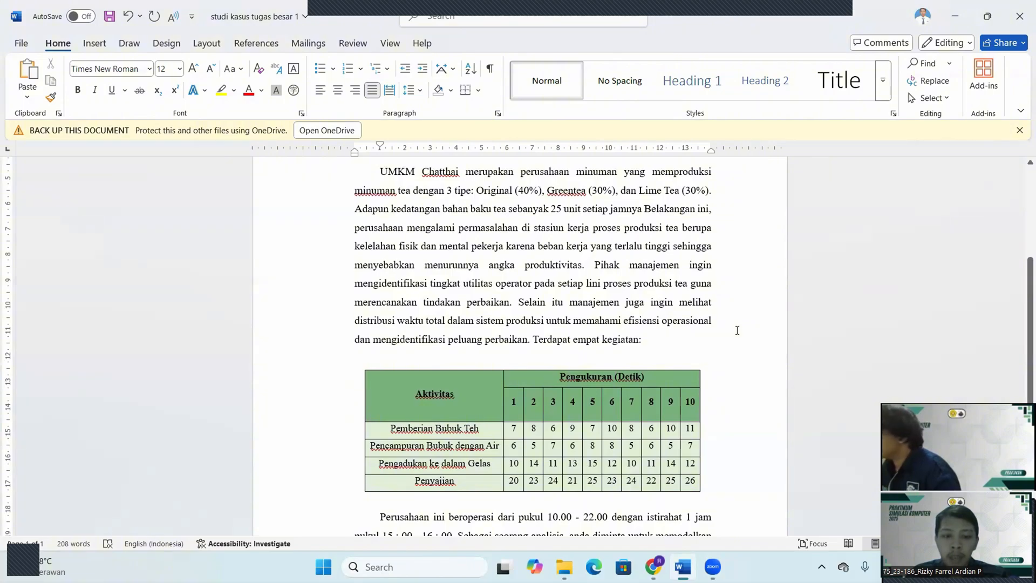
pyautogui.scroll(-1, 737, 330)
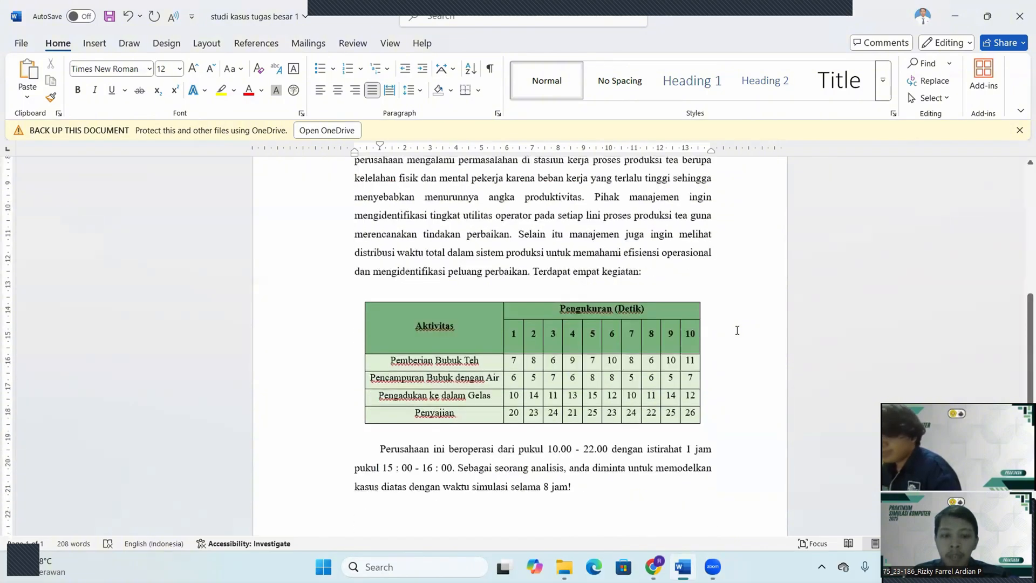
pyautogui.scroll(-1, 737, 331)
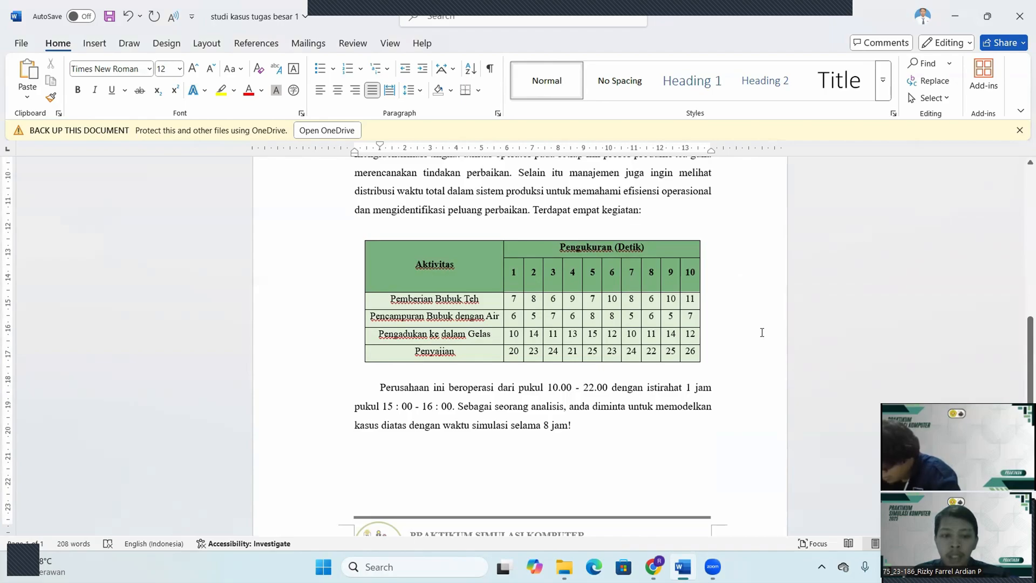
pyautogui.click(426, 565)
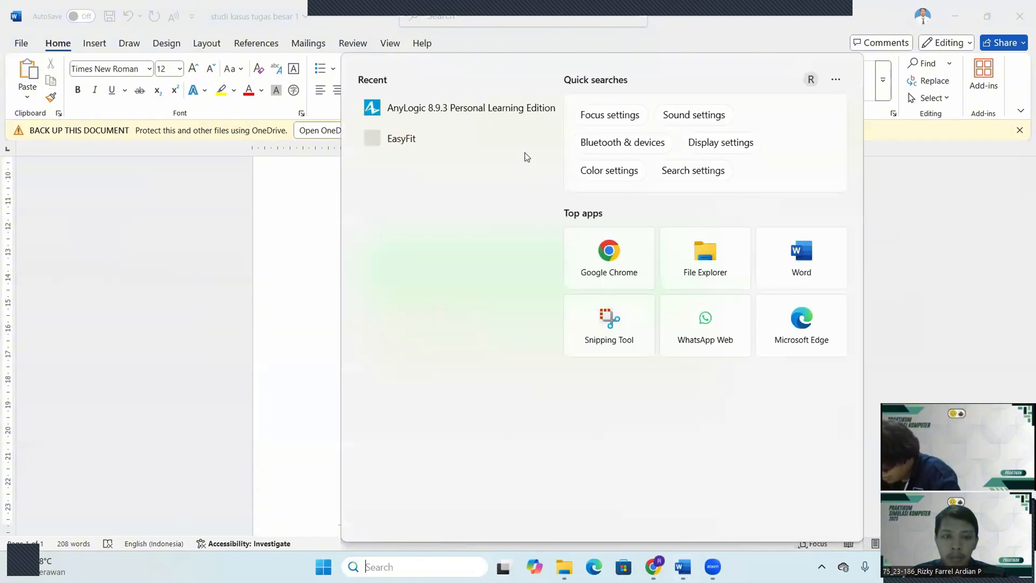
pyautogui.click(479, 112)
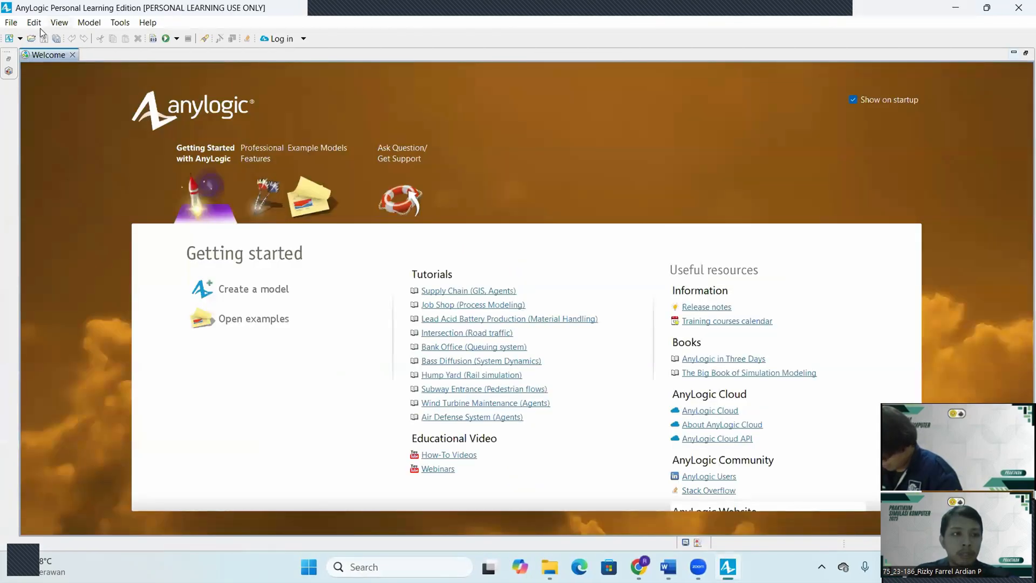
# Step: Start a new AnyLogic model and name it TUGASBESAR
pyautogui.click(10, 22)
pyautogui.moveTo(28, 39)
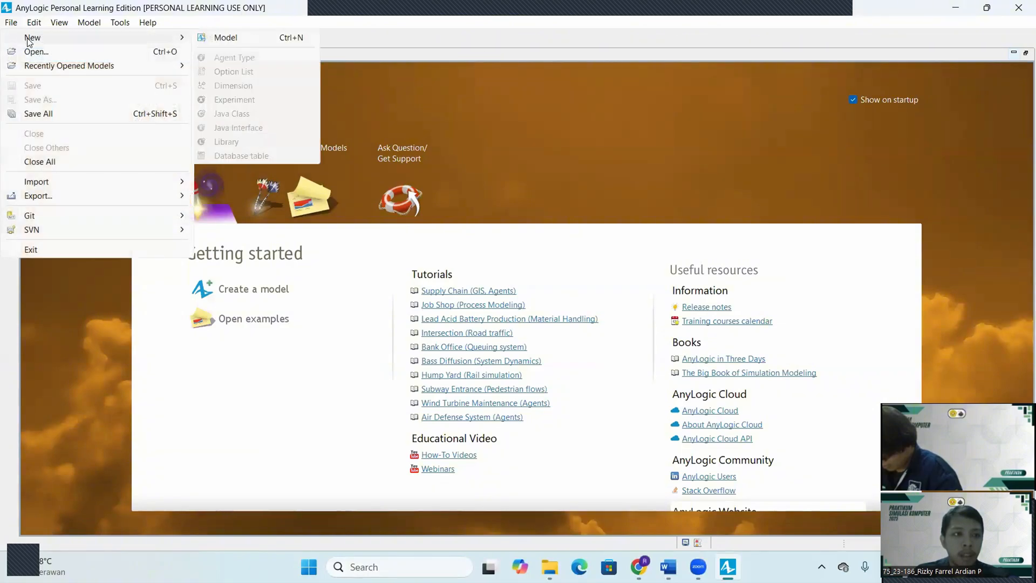
pyautogui.click(226, 38)
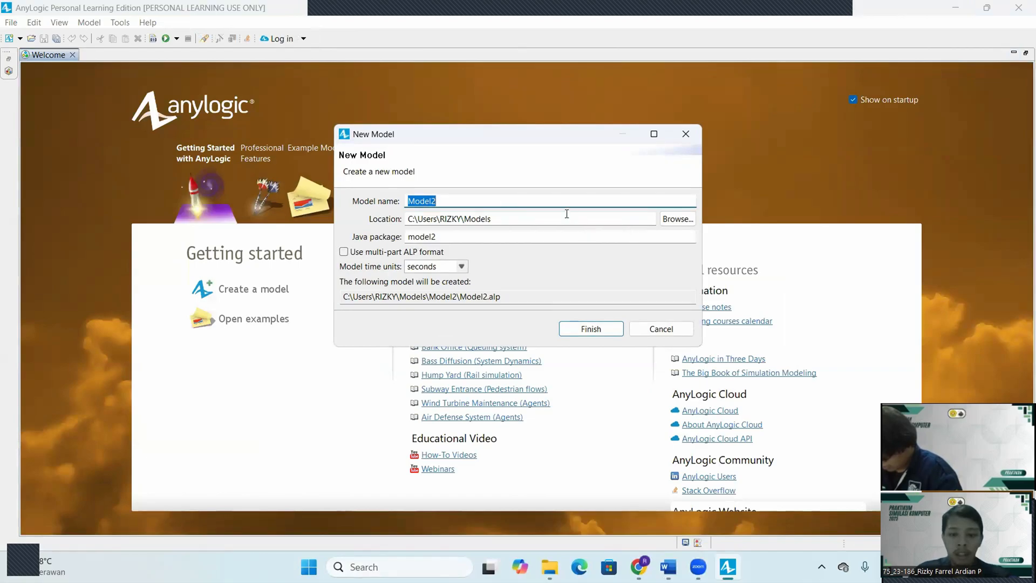
pyautogui.press('BackSpace')
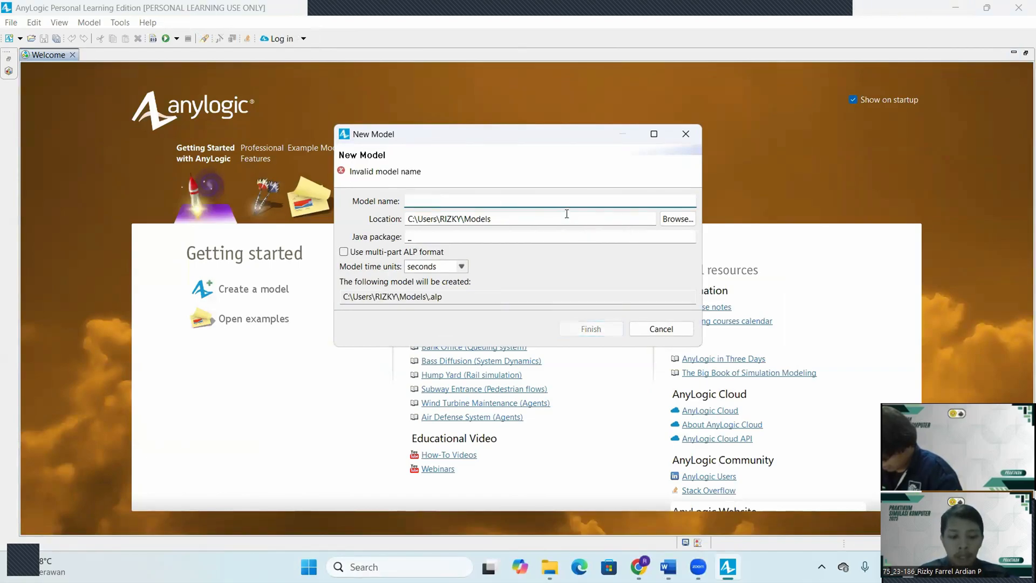
pyautogui.write('TUGA')
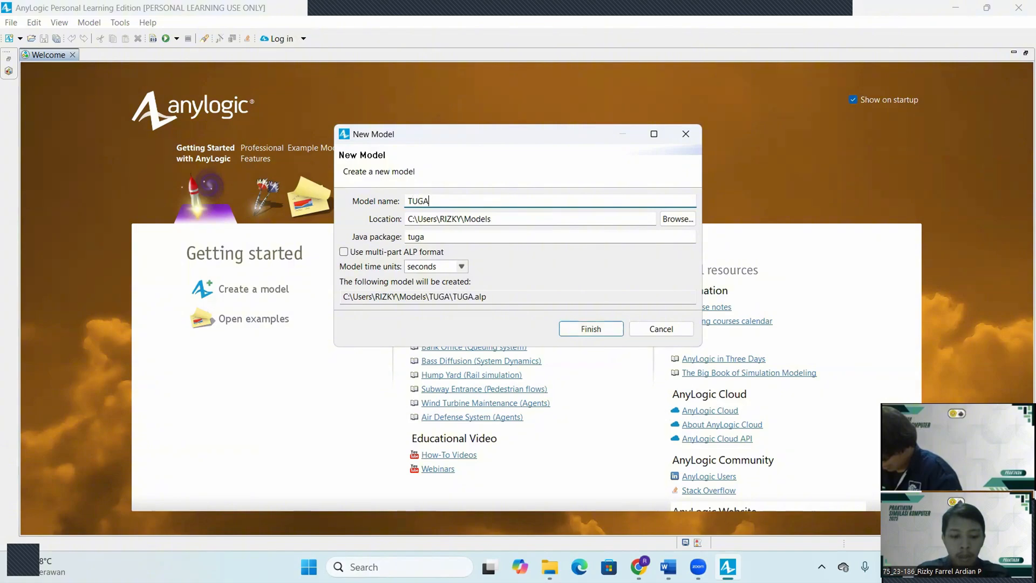
pyautogui.write('SBESAR')
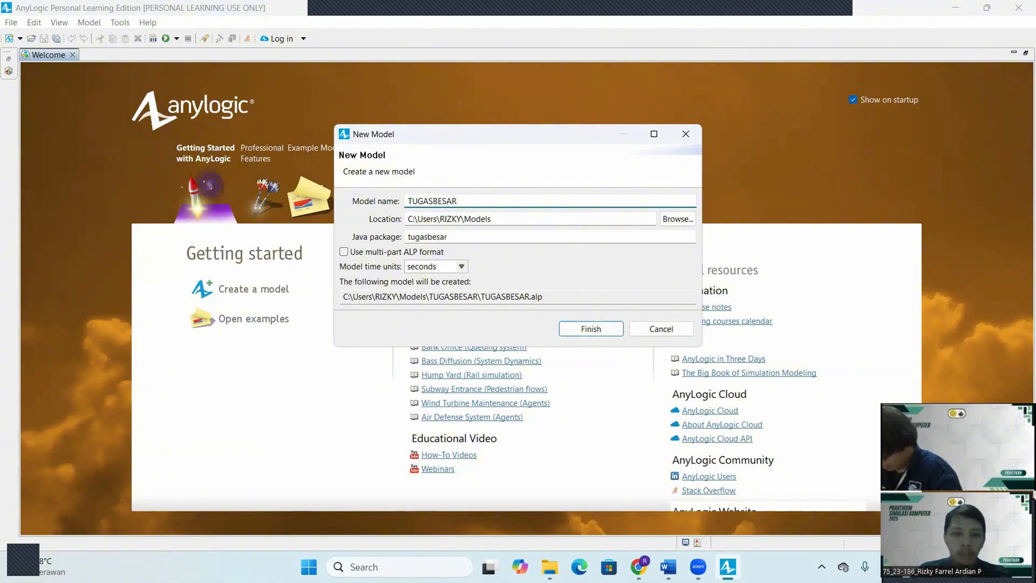
# Step: Browse to the Desktop for the model's location and create a new folder there
pyautogui.click(676, 220)
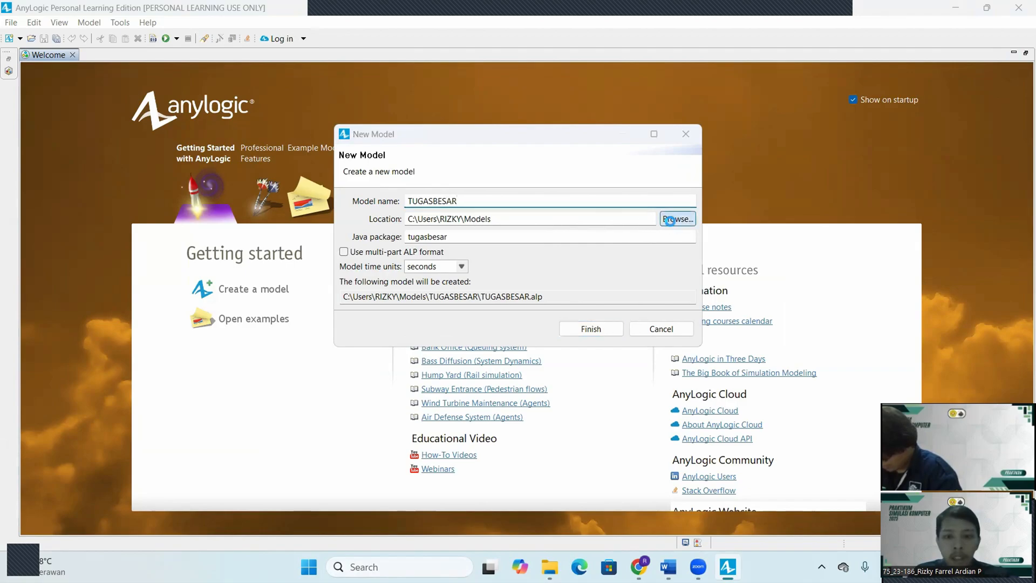
pyautogui.click(398, 301)
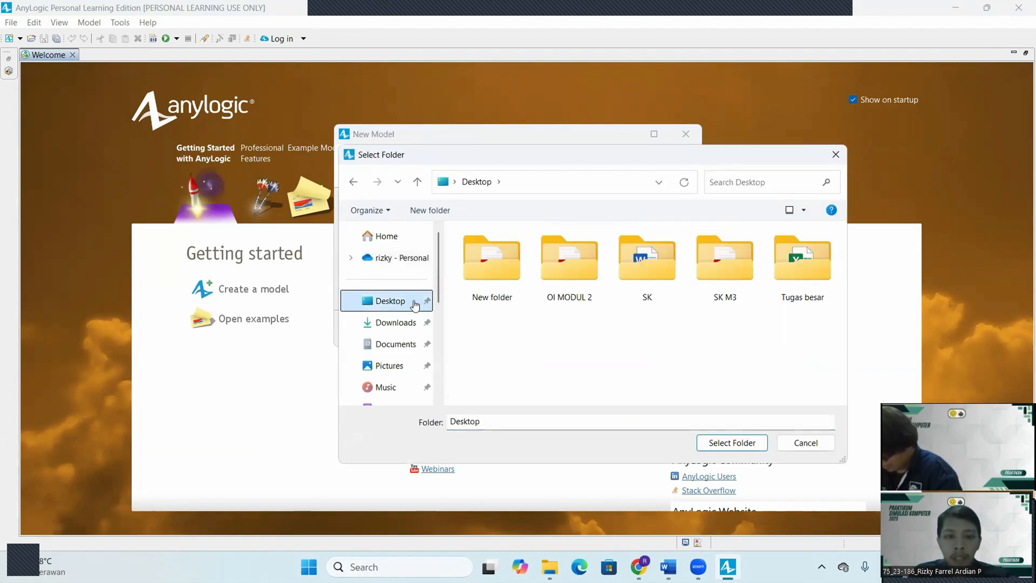
pyautogui.click(448, 213)
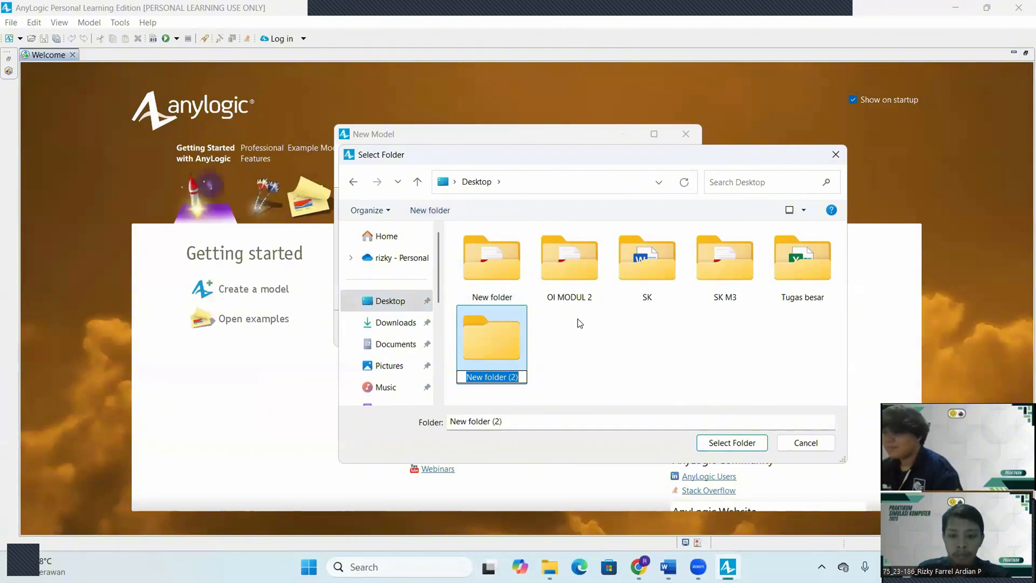
# Step: Try to rename the new Desktop folder as tUGAS bESAR
pyautogui.press('capslock')
pyautogui.write('t')
pyautogui.press('capslock')
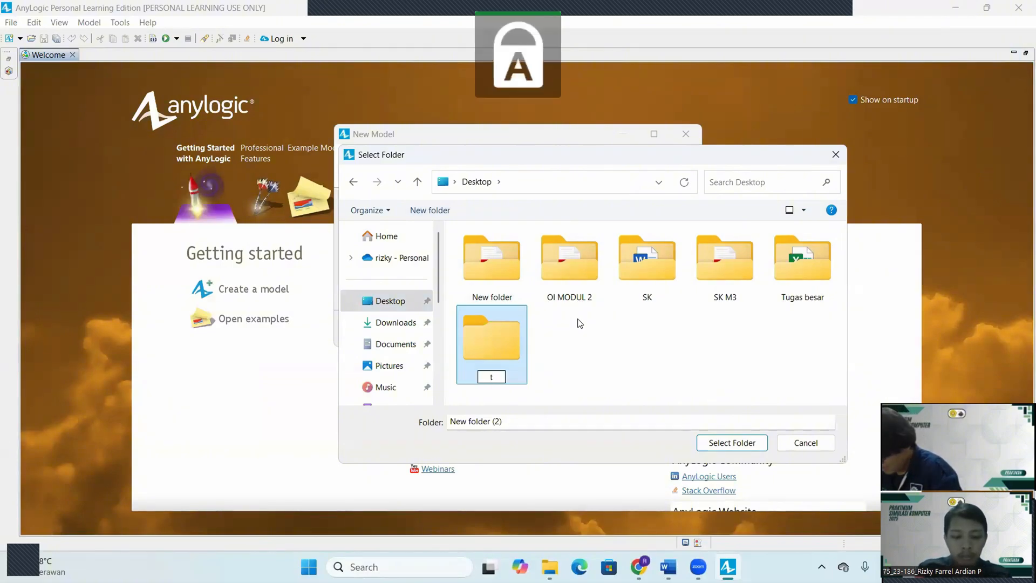
pyautogui.write('UGAS')
pyautogui.press('capslock')
pyautogui.write('b')
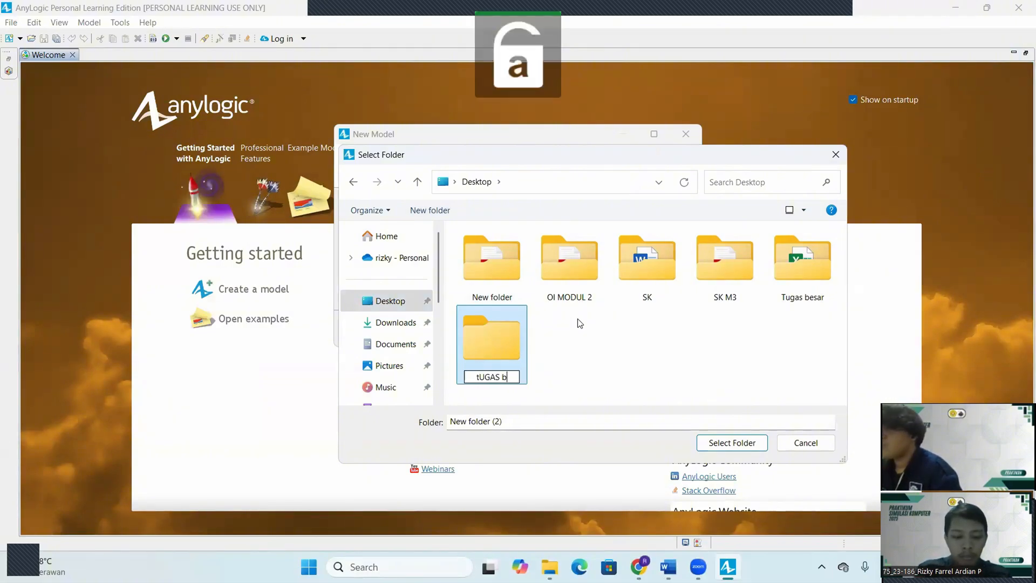
pyautogui.press('capslock')
pyautogui.write('ESAR')
pyautogui.press('Return')
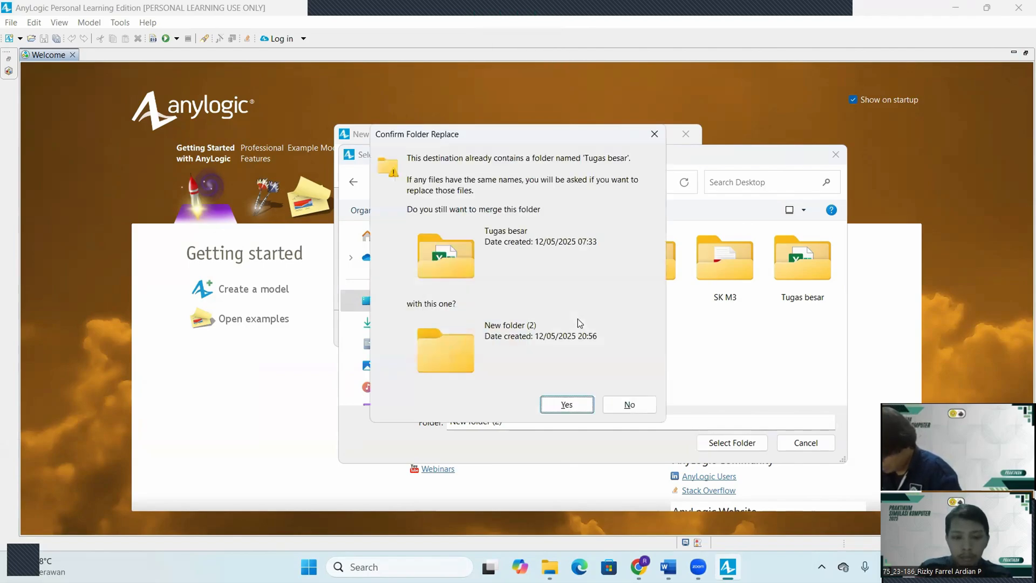
pyautogui.click(655, 136)
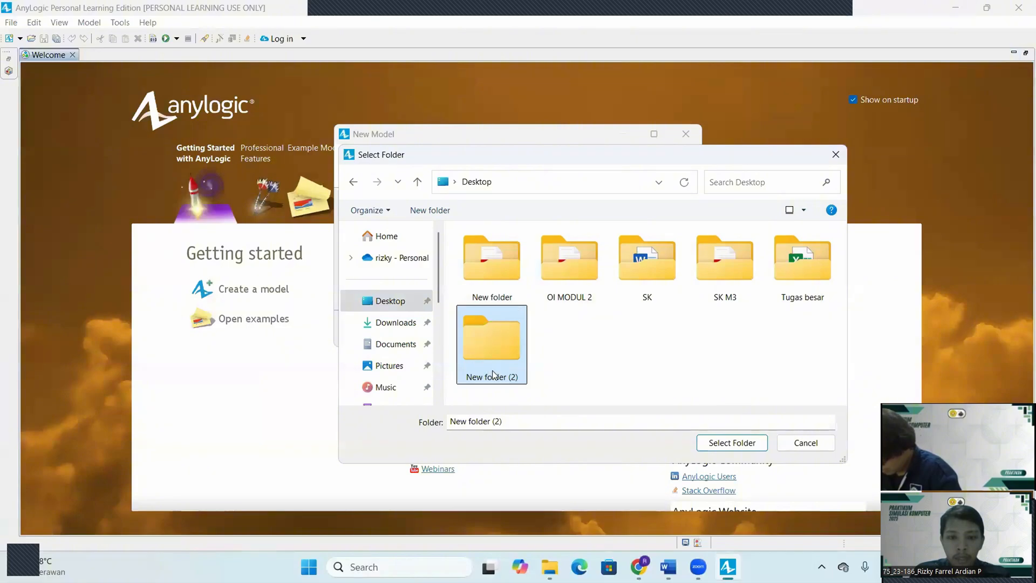
# Step: Choose New folder (2) as the model's location and create the model, dismissing the update notice
pyautogui.click(732, 443)
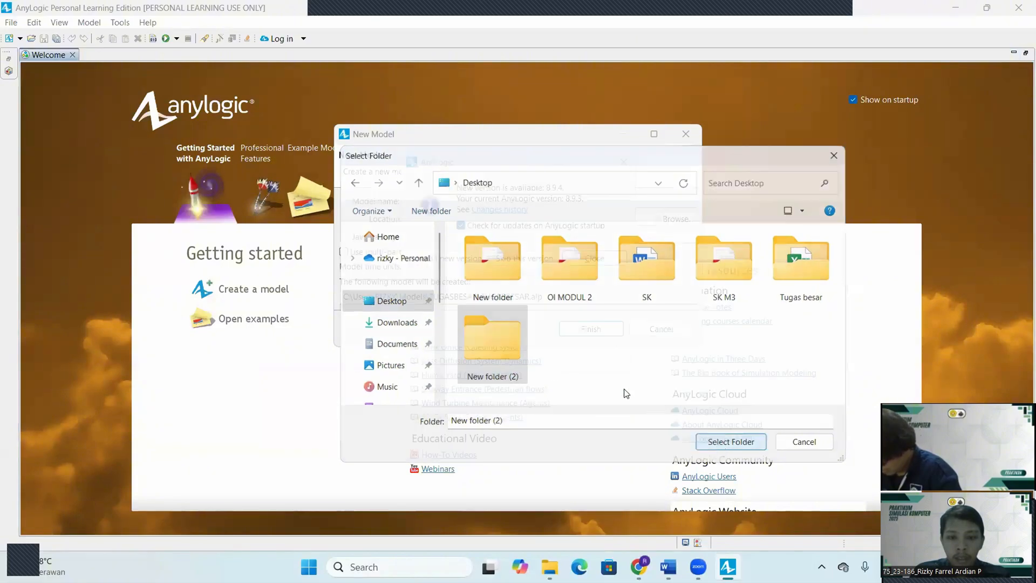
pyautogui.click(596, 259)
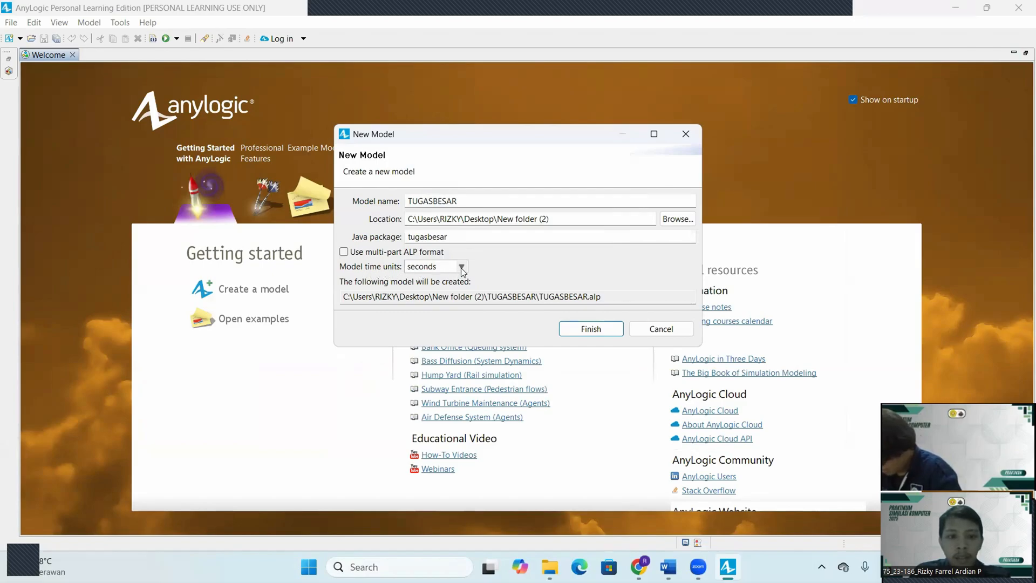
pyautogui.click(596, 331)
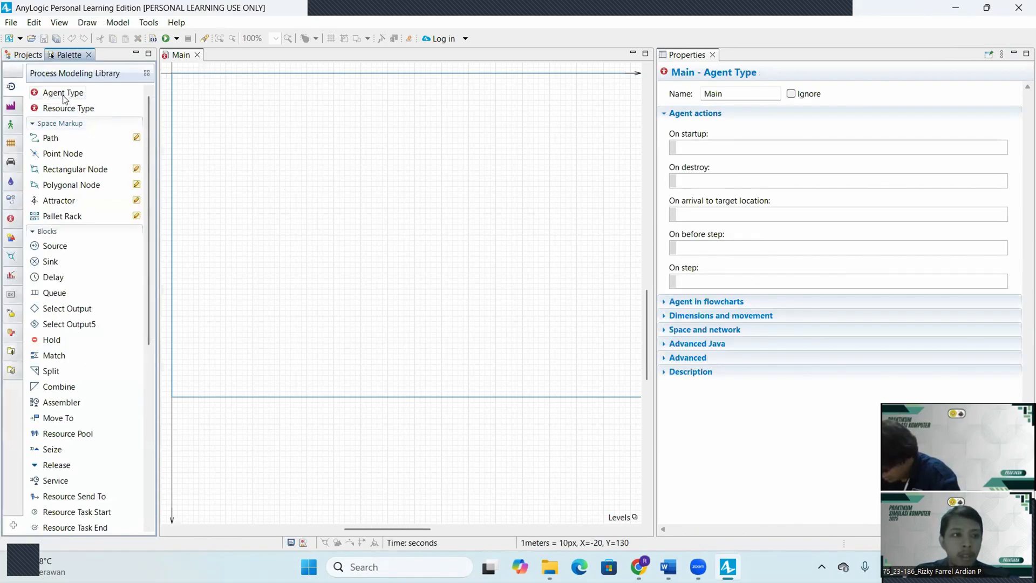
# Step: Set the TUGASBESAR model's simulation experiment to stop at a specified date
pyautogui.click(28, 55)
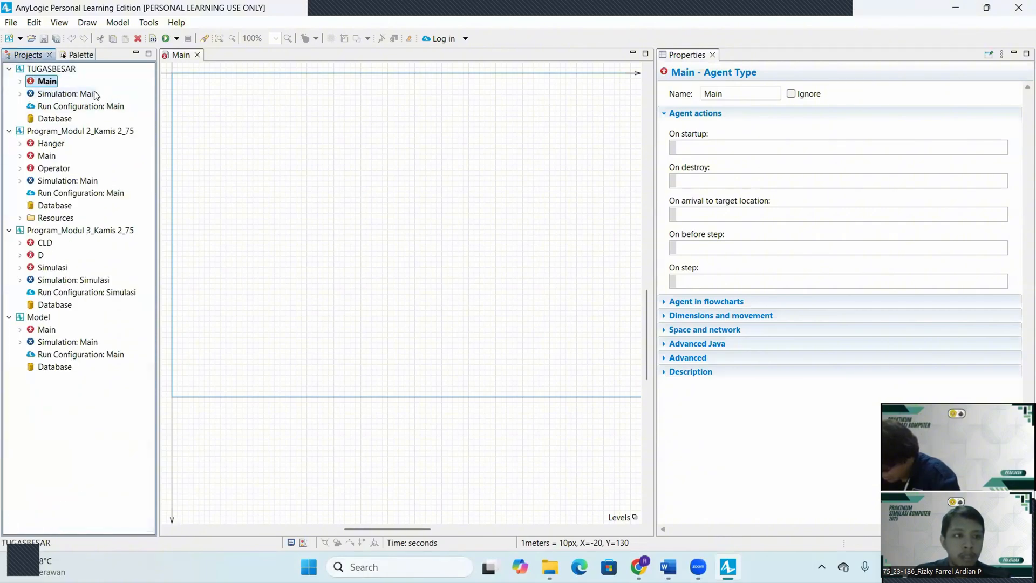
pyautogui.click(62, 93)
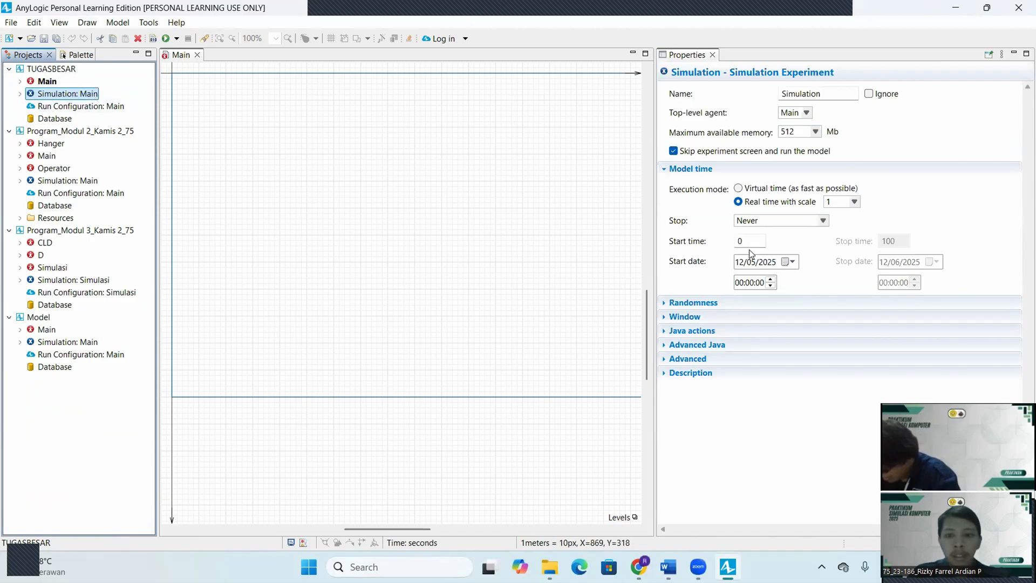
pyautogui.click(823, 222)
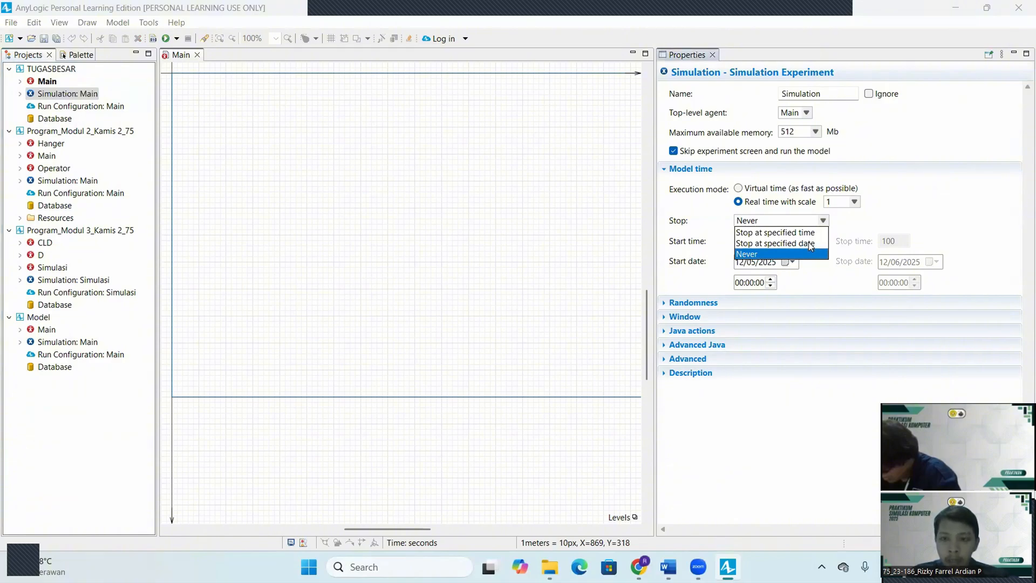
pyautogui.click(811, 244)
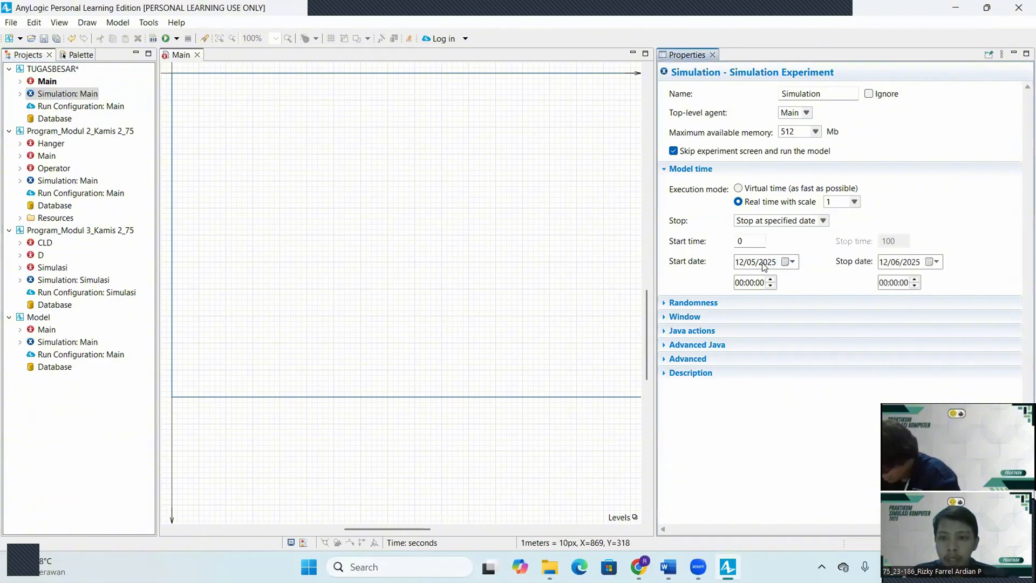
# Step: Set the simulation experiment's start date to 12/05/2025 and its start clock time to 10:00:00
pyautogui.click(788, 262)
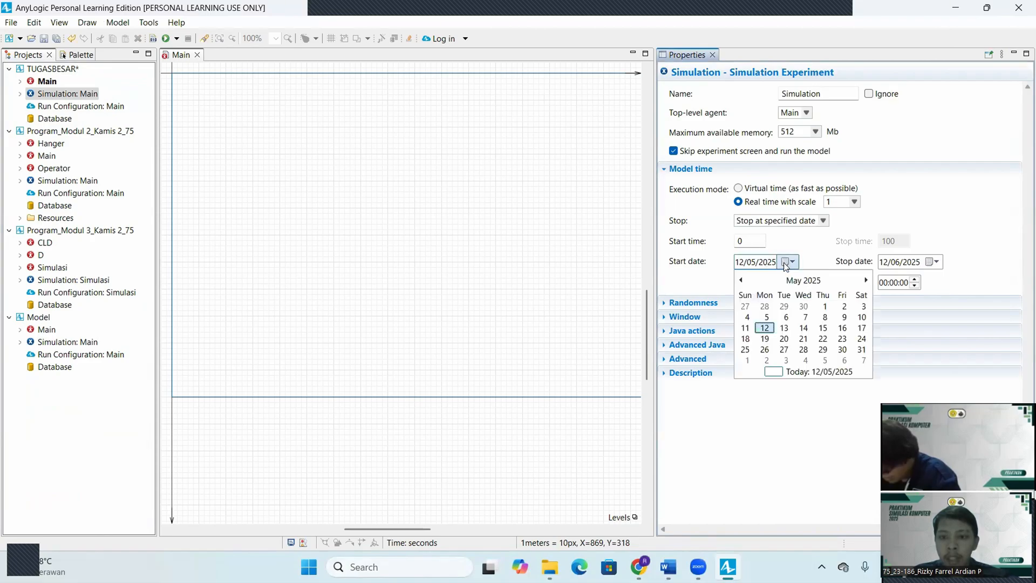
pyautogui.click(766, 329)
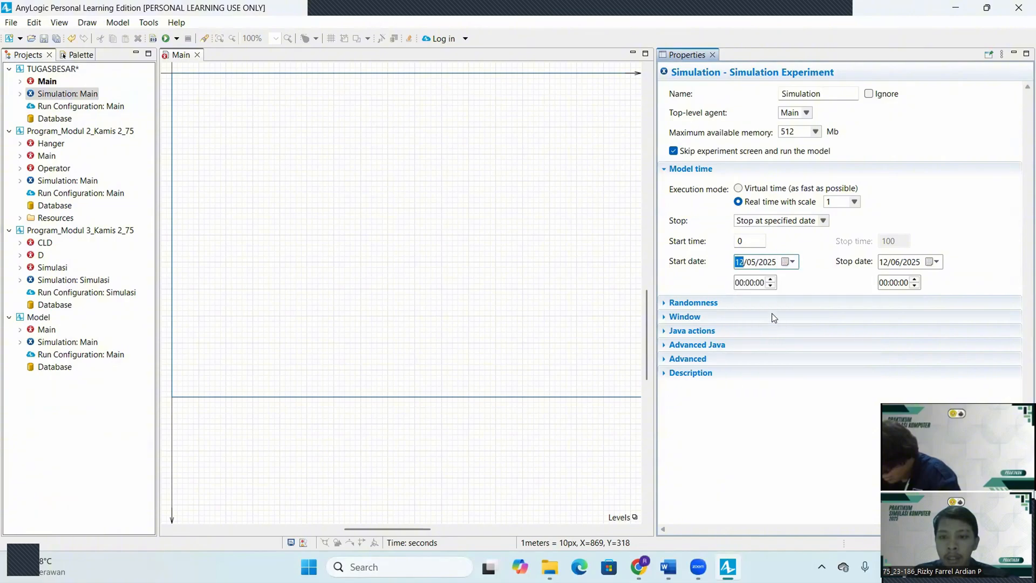
pyautogui.click(741, 284)
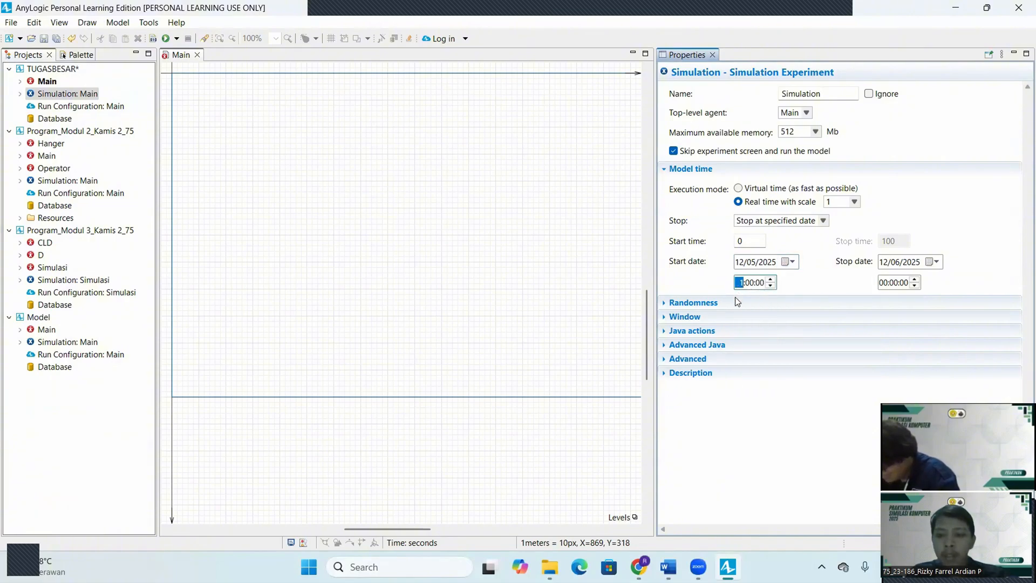
pyautogui.write('10')
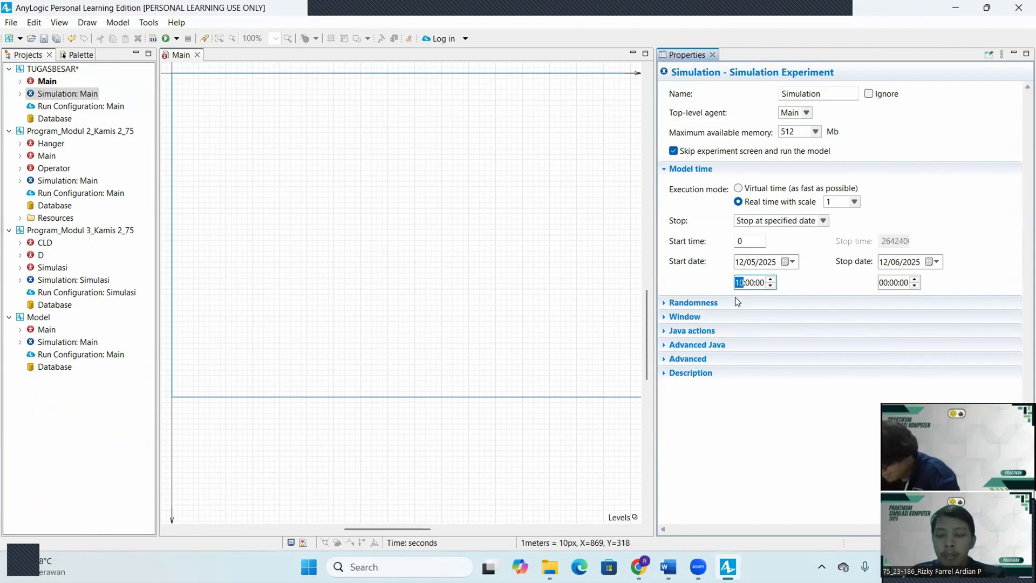
# Step: Set the simulation experiment's stop clock time to 22:00:00 and its stop date to 12/05/2025
pyautogui.click(884, 284)
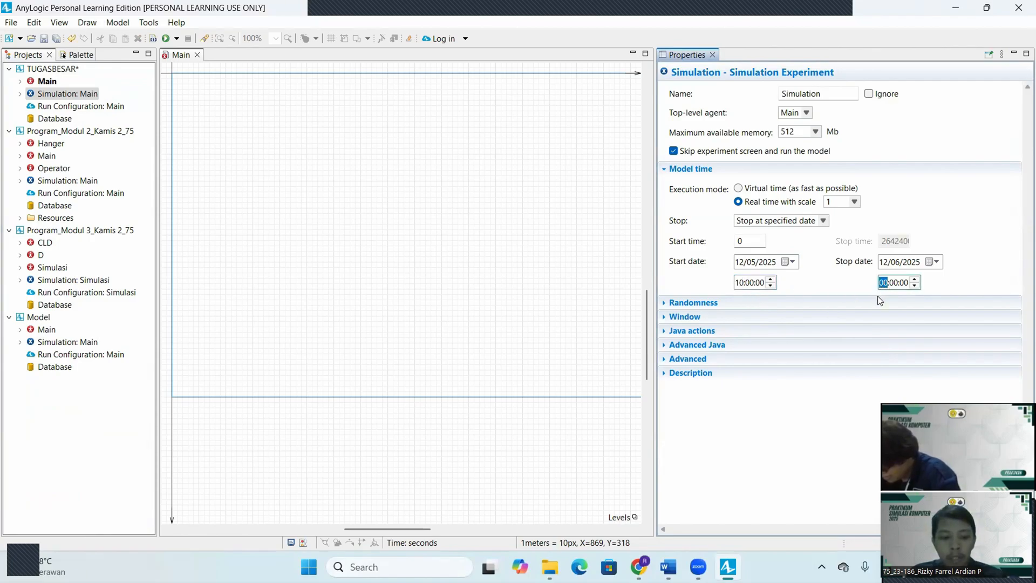
pyautogui.write('22')
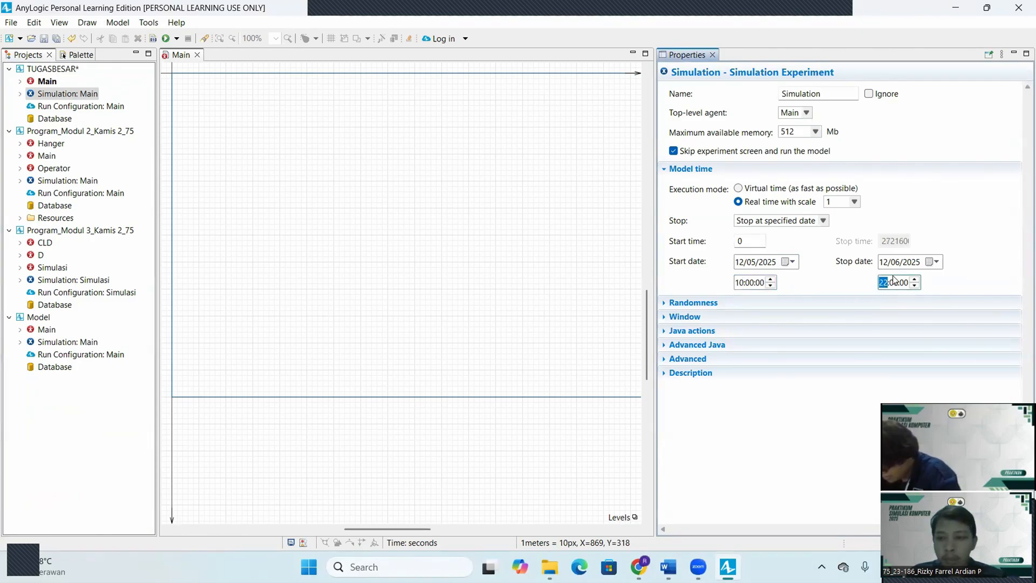
pyautogui.click(931, 262)
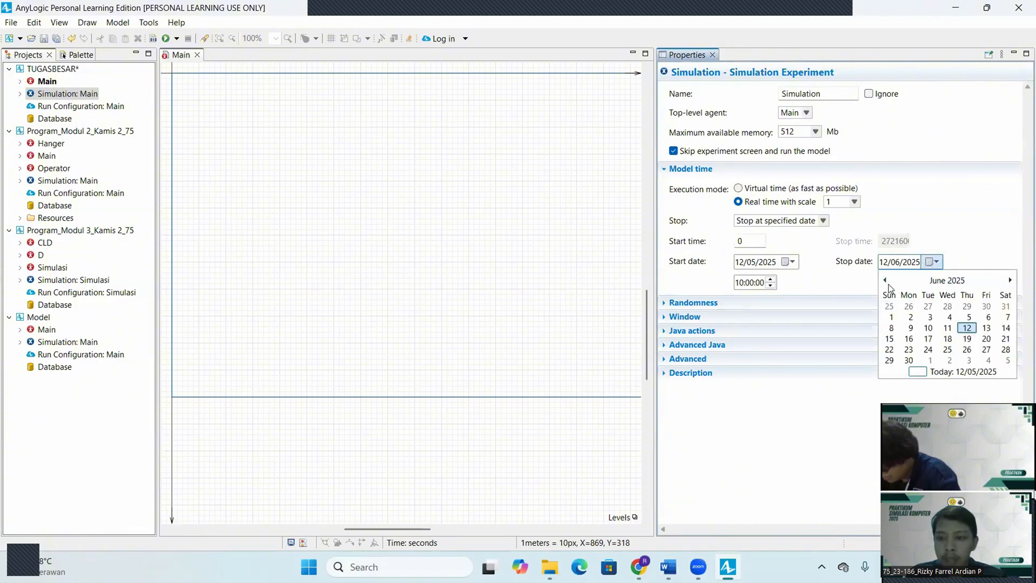
pyautogui.click(885, 280)
pyautogui.click(909, 328)
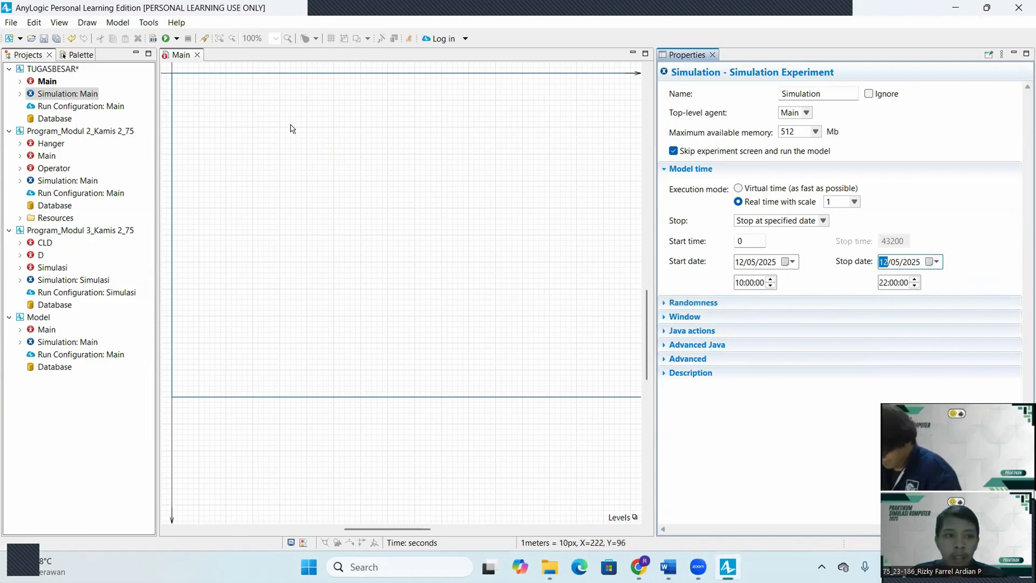
# Step: Add a new agent type to the Main diagram from the Process Modeling Library and name it Tea
pyautogui.click(79, 55)
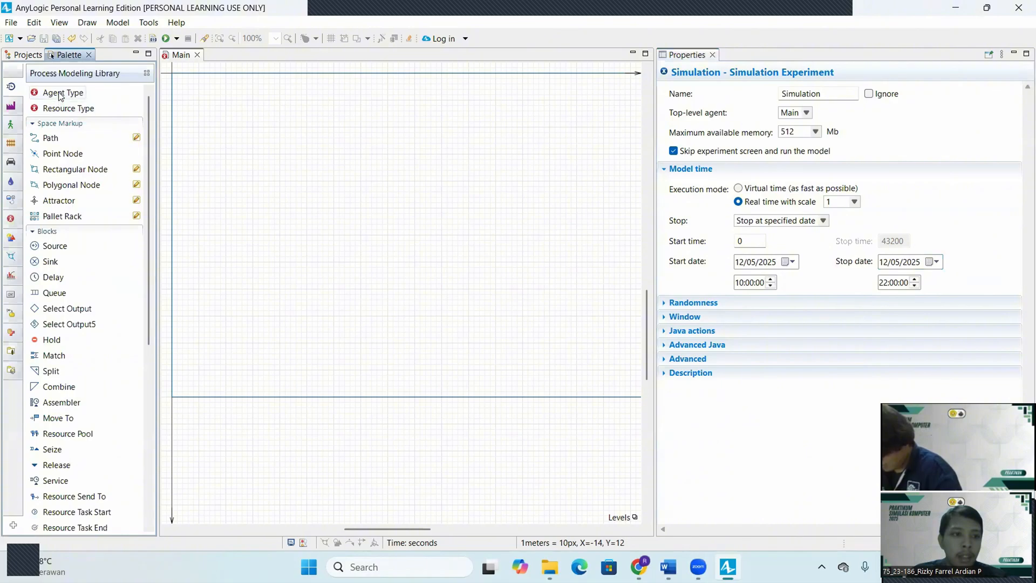
pyautogui.moveTo(80, 93); pyautogui.dragTo(222, 96)
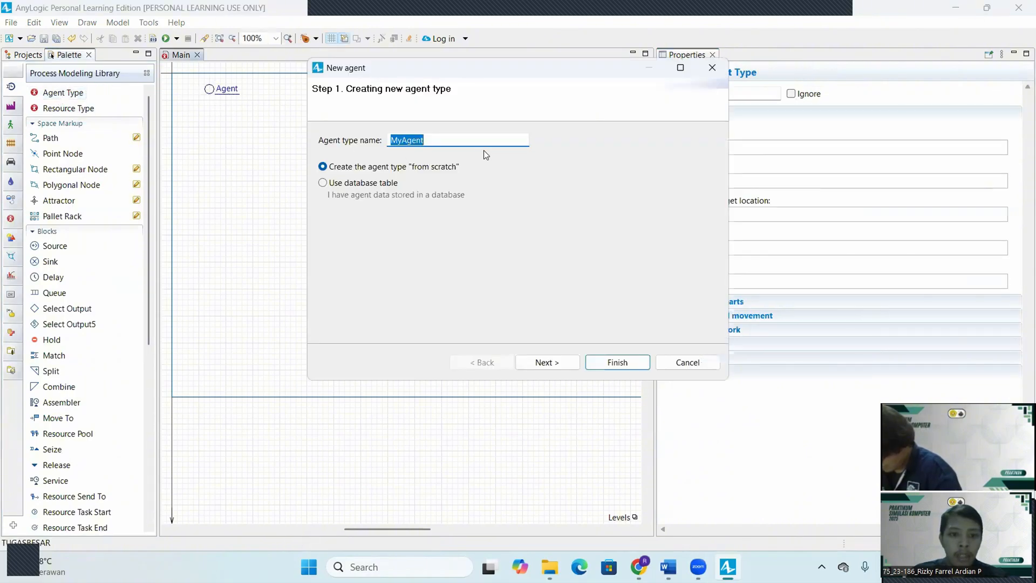
pyautogui.press('BackSpace')
pyautogui.press('capslock')
pyautogui.write('t')
pyautogui.press('capslock')
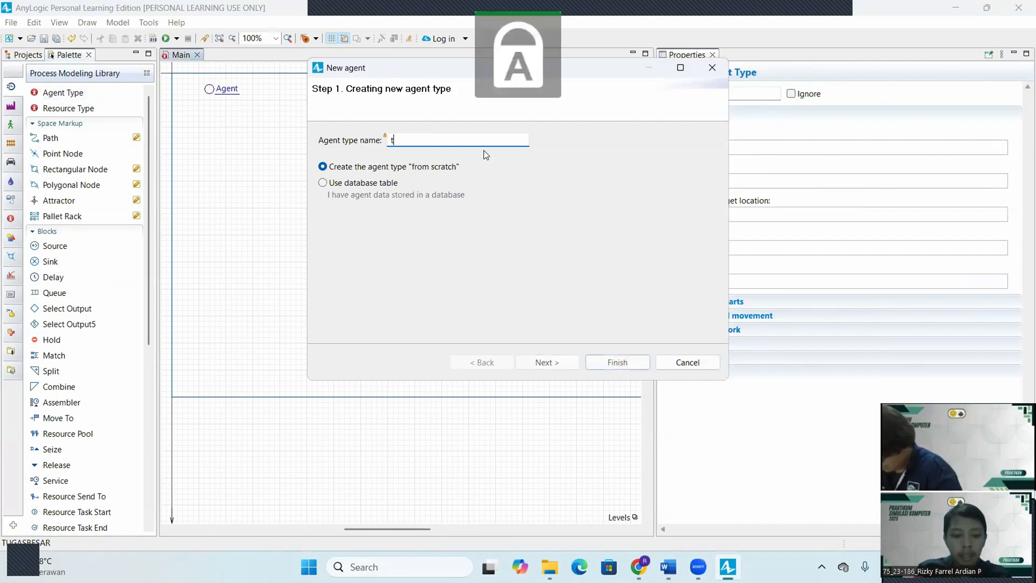
pyautogui.write('RU')
pyautogui.press('BackSpace')
pyautogui.press('BackSpace')
pyautogui.press('BackSpace')
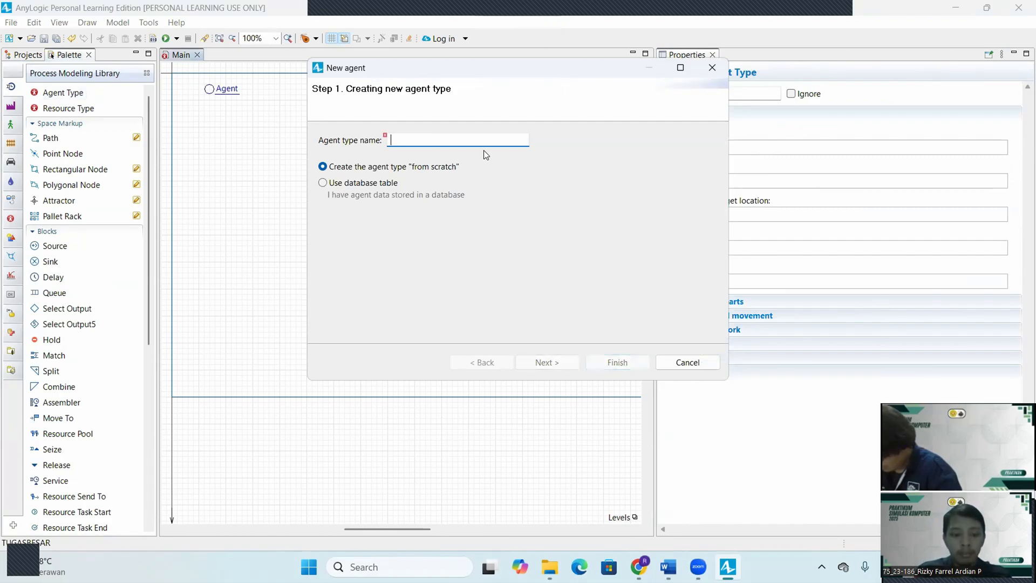
pyautogui.press('capslock')
pyautogui.press('capslock')
pyautogui.write('T')
pyautogui.press('capslock')
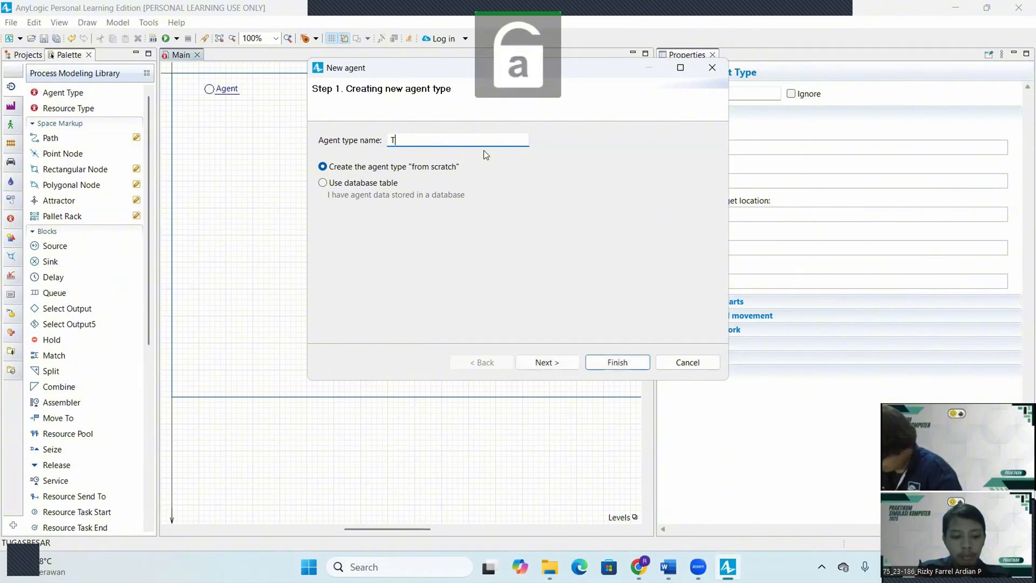
pyautogui.write('e')
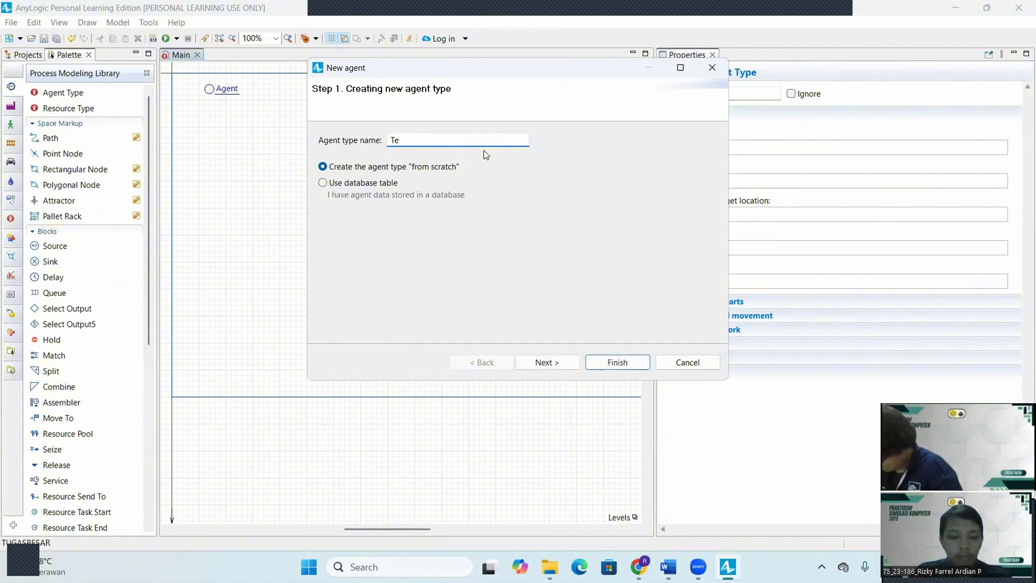
pyautogui.press('BackSpace')
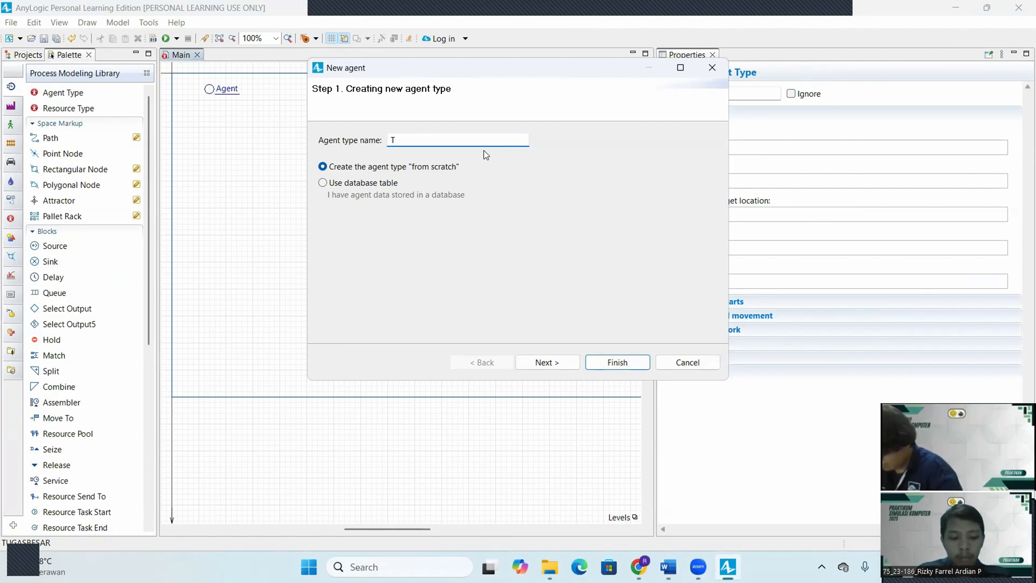
pyautogui.write('ea')
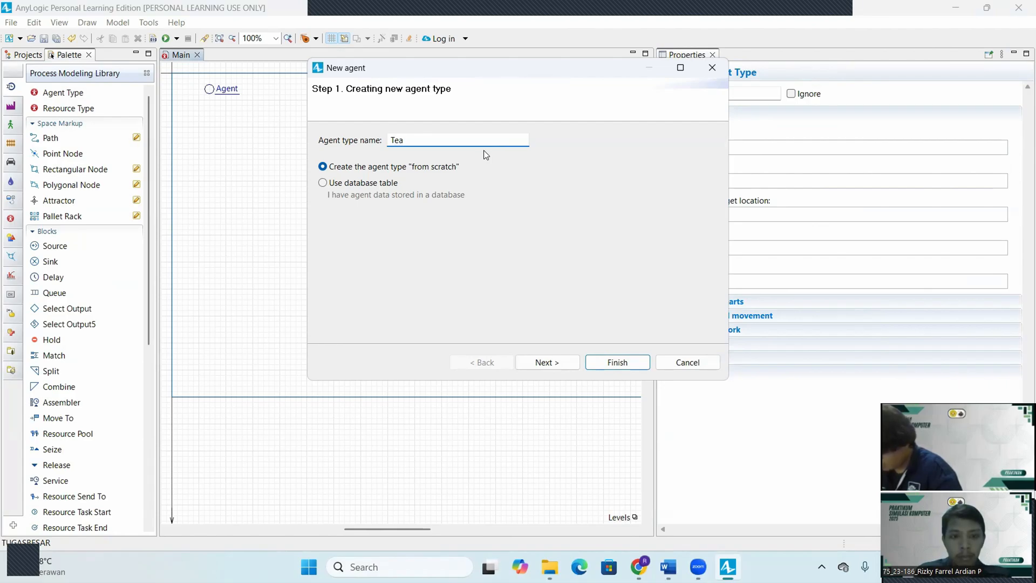
# Step: Give the Tea agent type the 3D animation Bottle 1, finish creating it without parameters, and close its diagram
pyautogui.click(566, 362)
pyautogui.scroll(-8, 367, 233)
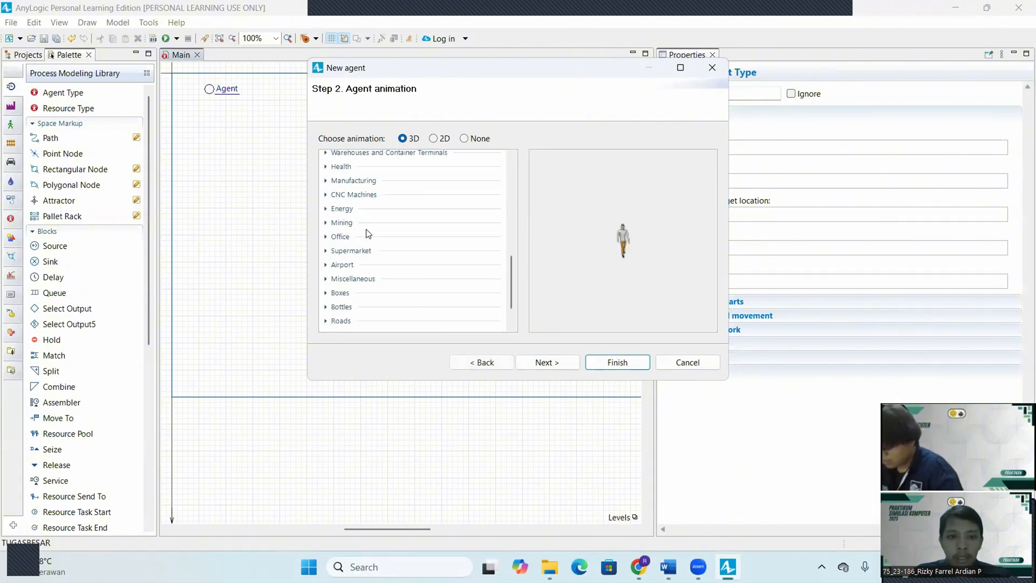
pyautogui.scroll(-1, 367, 233)
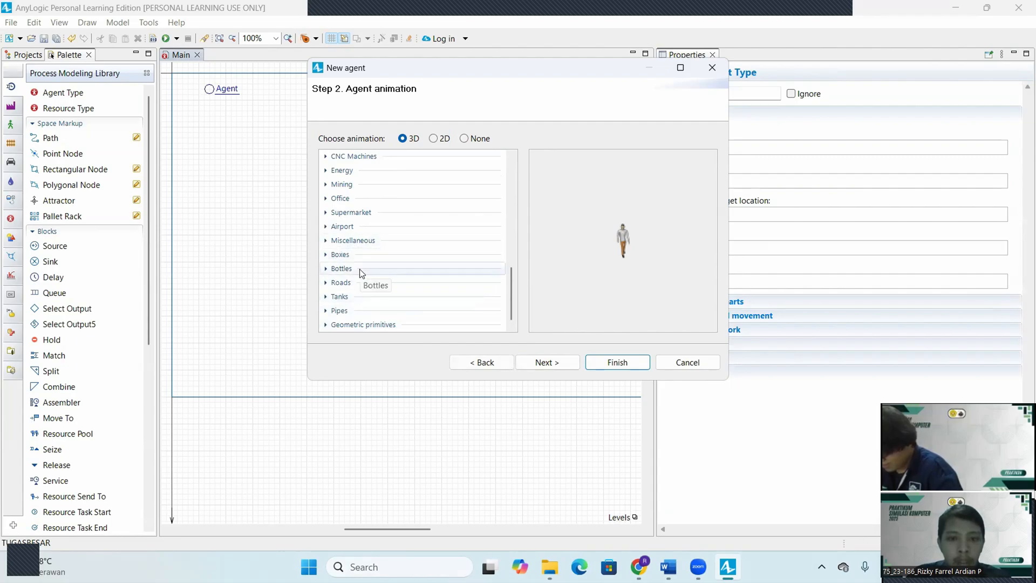
pyautogui.click(360, 269)
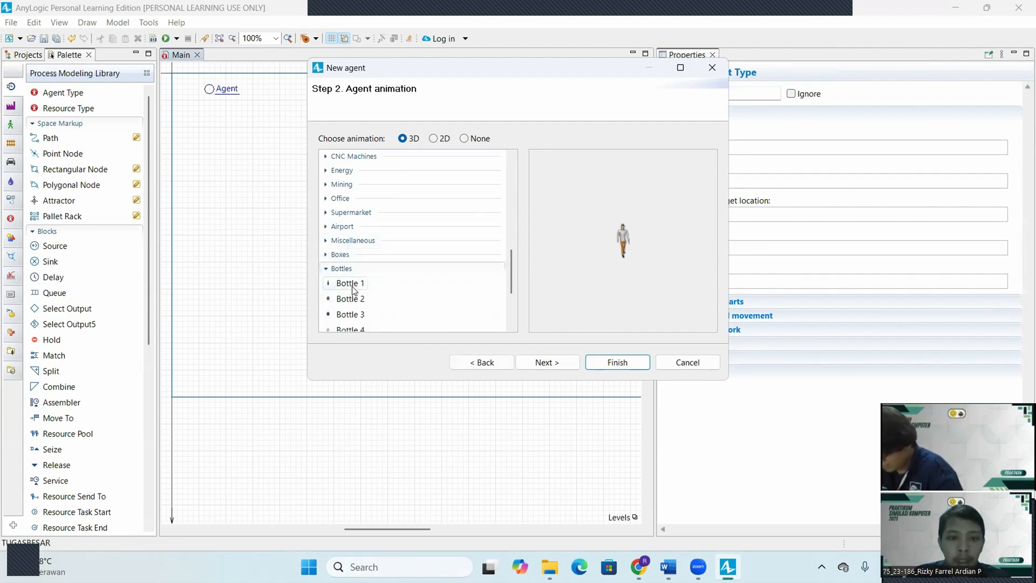
pyautogui.click(351, 286)
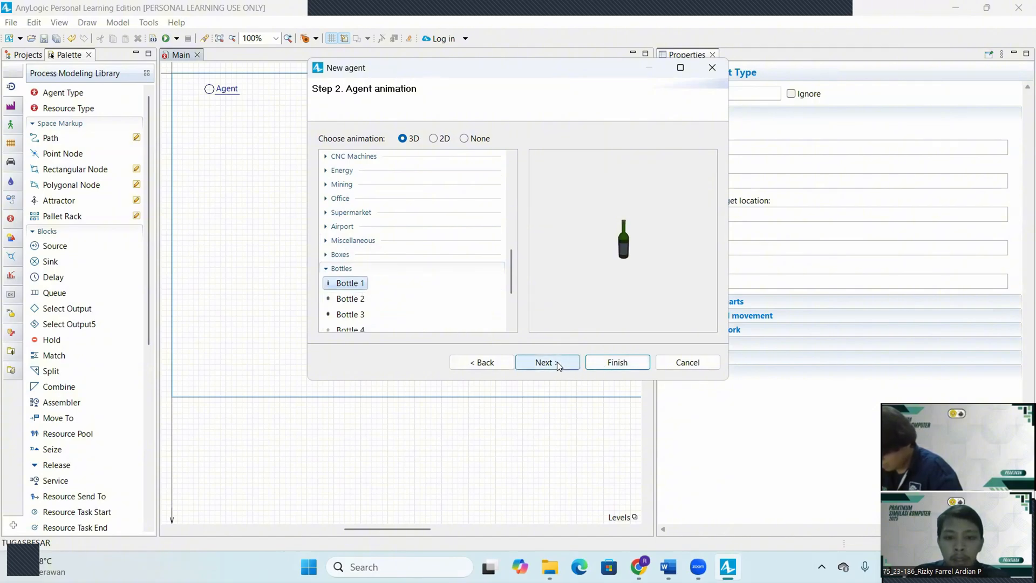
pyautogui.click(574, 363)
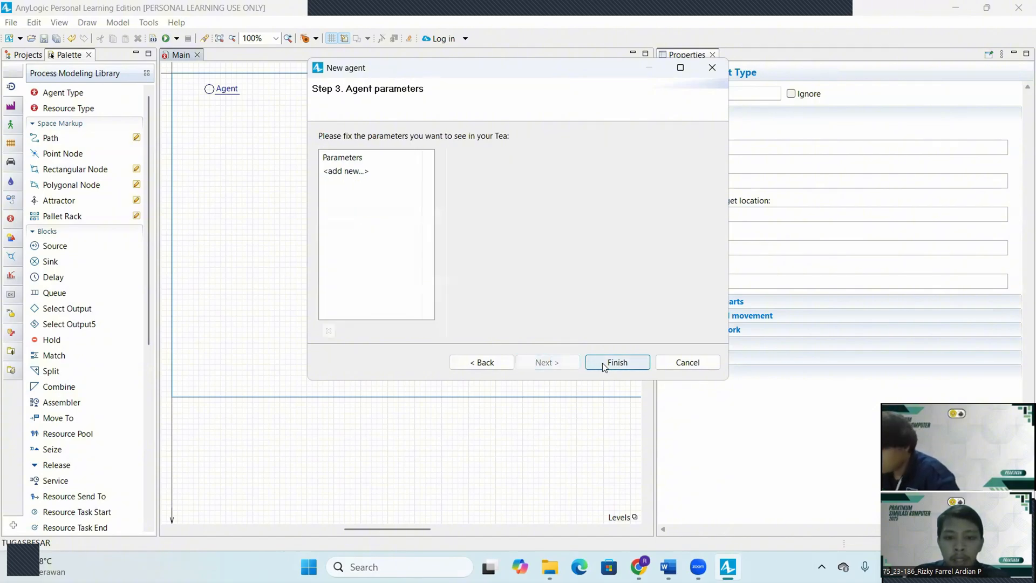
pyautogui.click(604, 364)
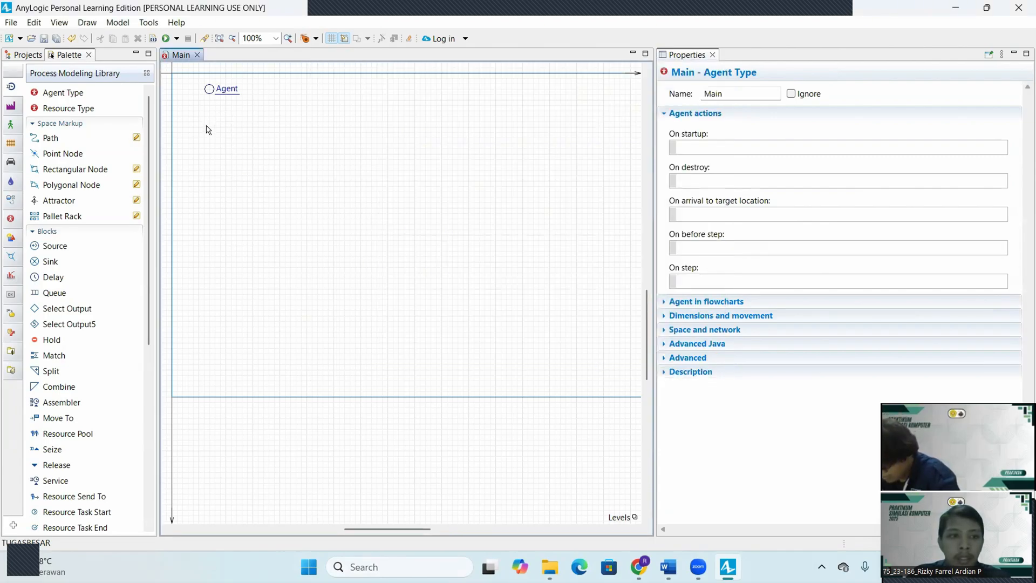
pyautogui.doubleClick(216, 96)
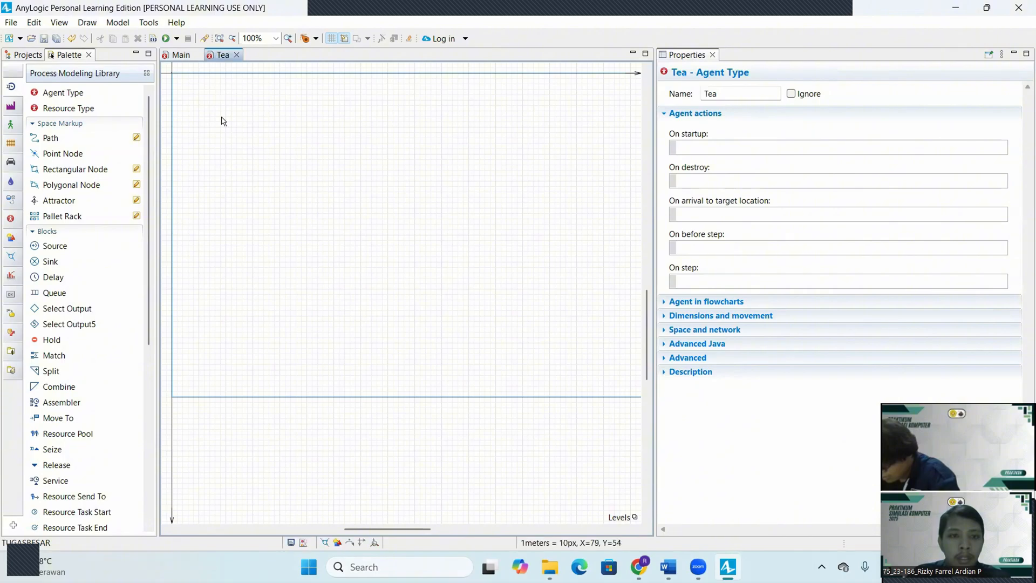
pyautogui.click(237, 54)
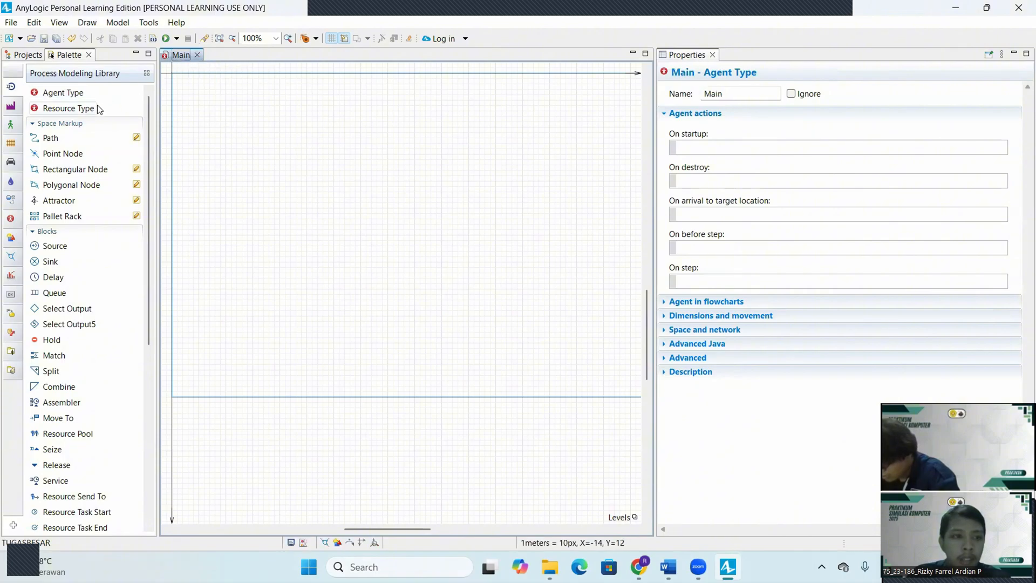
# Step: Add another new agent type to the Main diagram and name it Operator
pyautogui.moveTo(58, 93); pyautogui.dragTo(214, 96)
pyautogui.press('BackSpace')
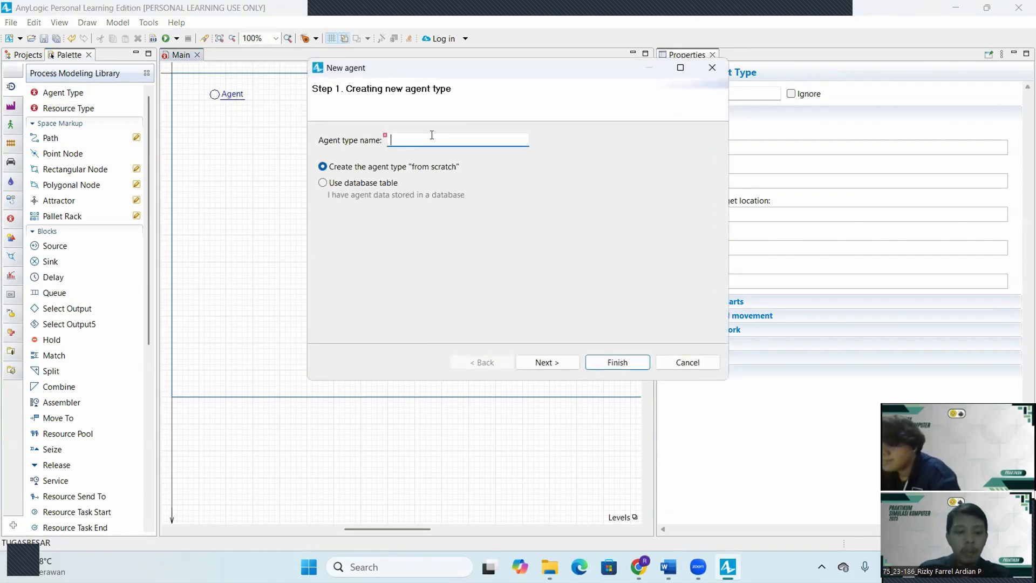
pyautogui.press('capslock')
pyautogui.write('O')
pyautogui.press('capslock')
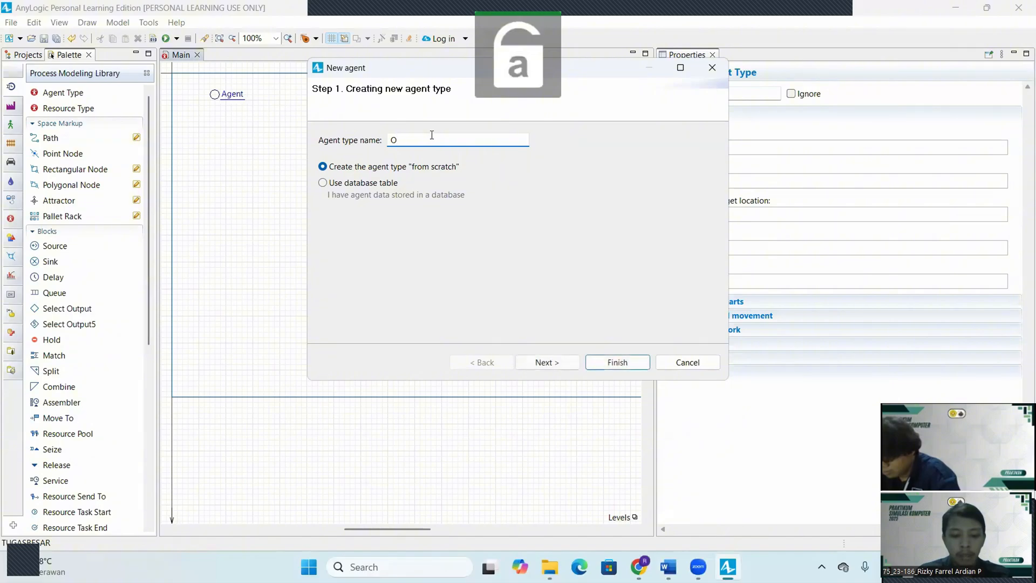
pyautogui.write('pera')
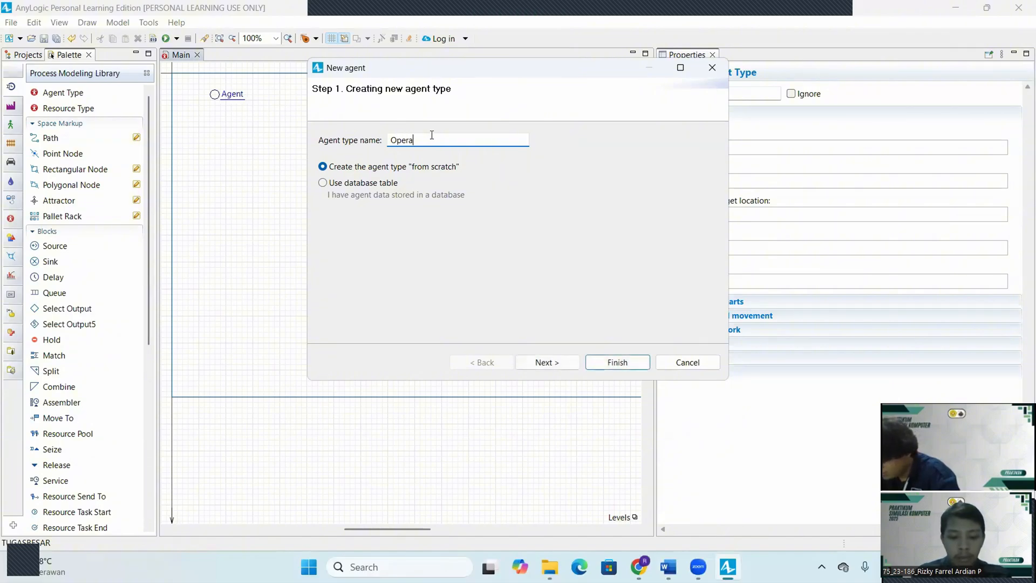
pyautogui.write('tor')
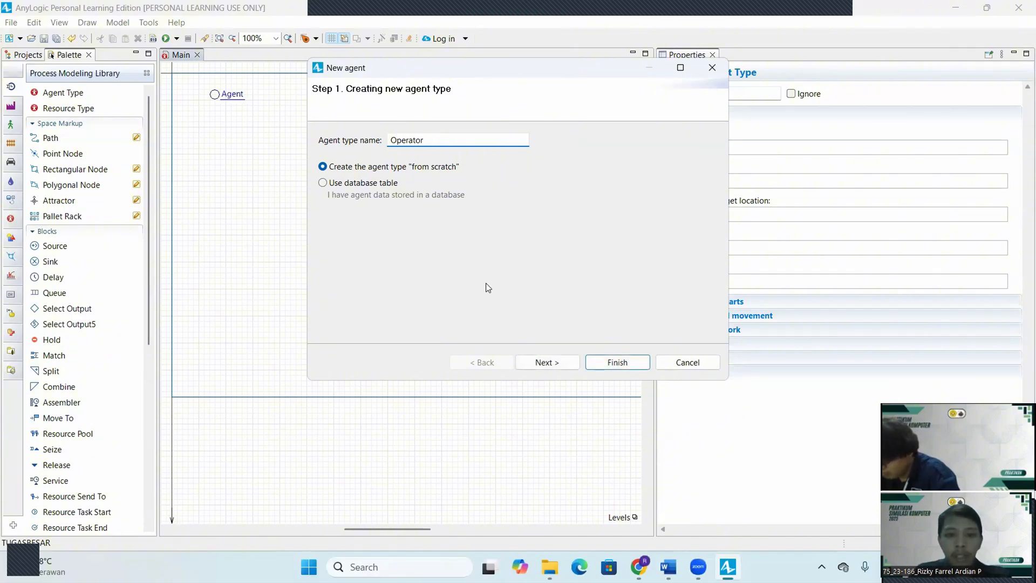
# Step: Give the Operator agent type the 3D animation Worker, finish creating it without parameters, and close its diagram
pyautogui.click(546, 361)
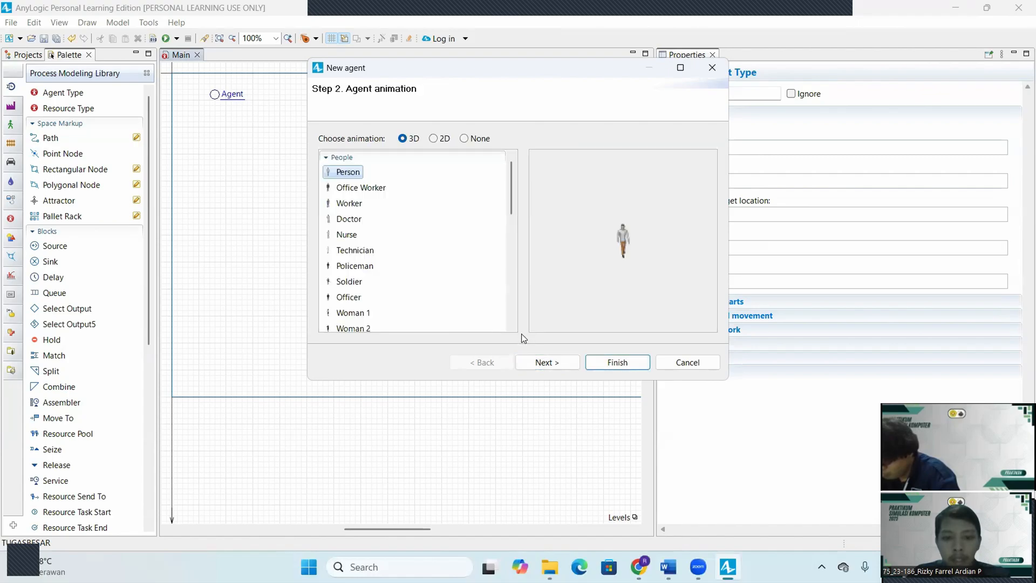
pyautogui.click(349, 206)
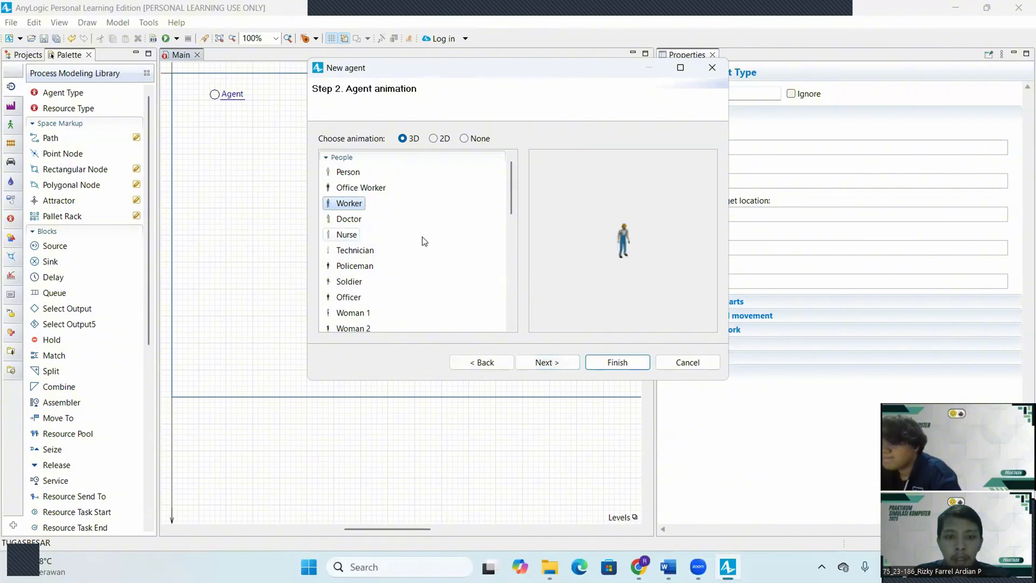
pyautogui.click(560, 364)
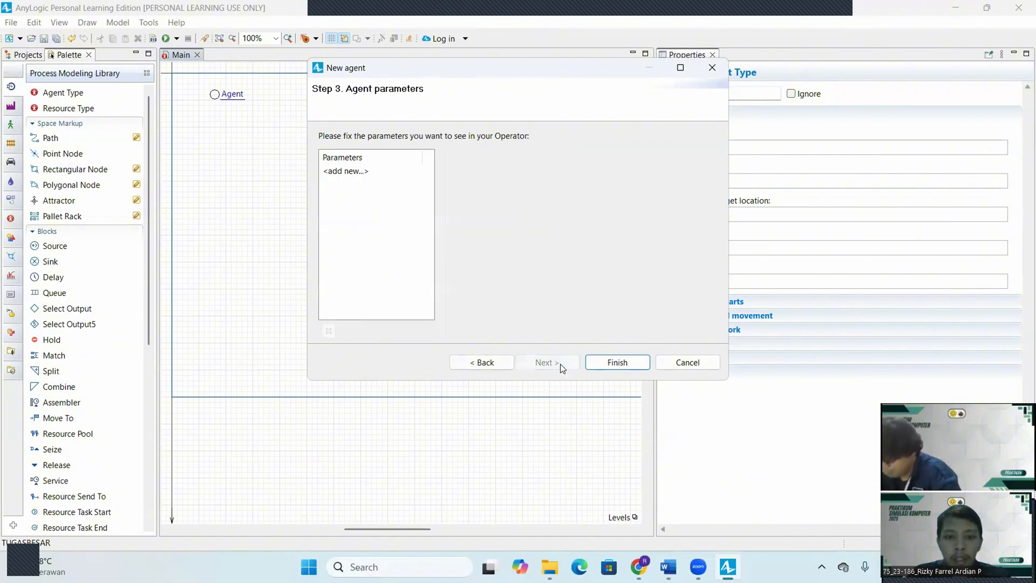
pyautogui.click(608, 364)
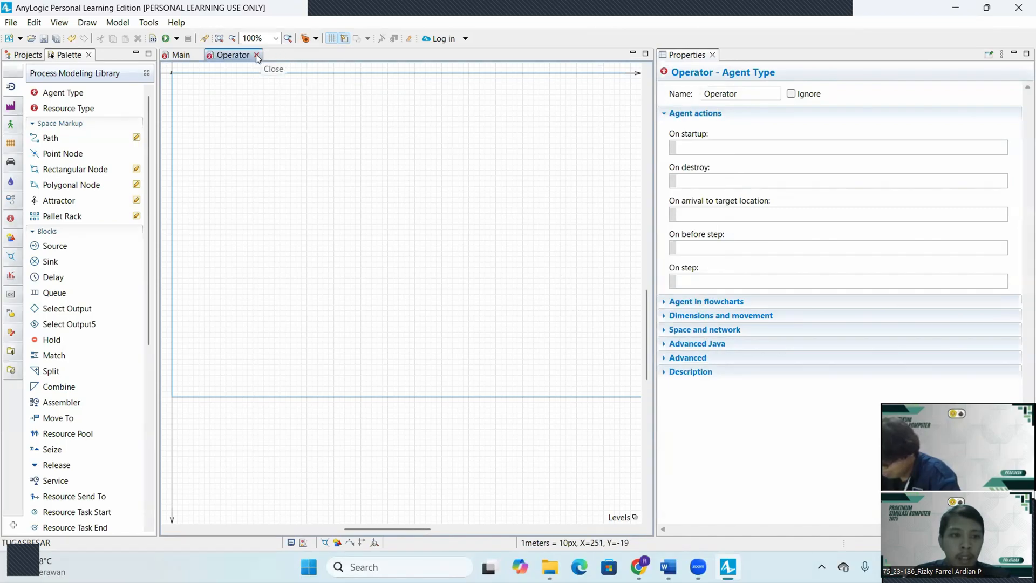
pyautogui.click(257, 56)
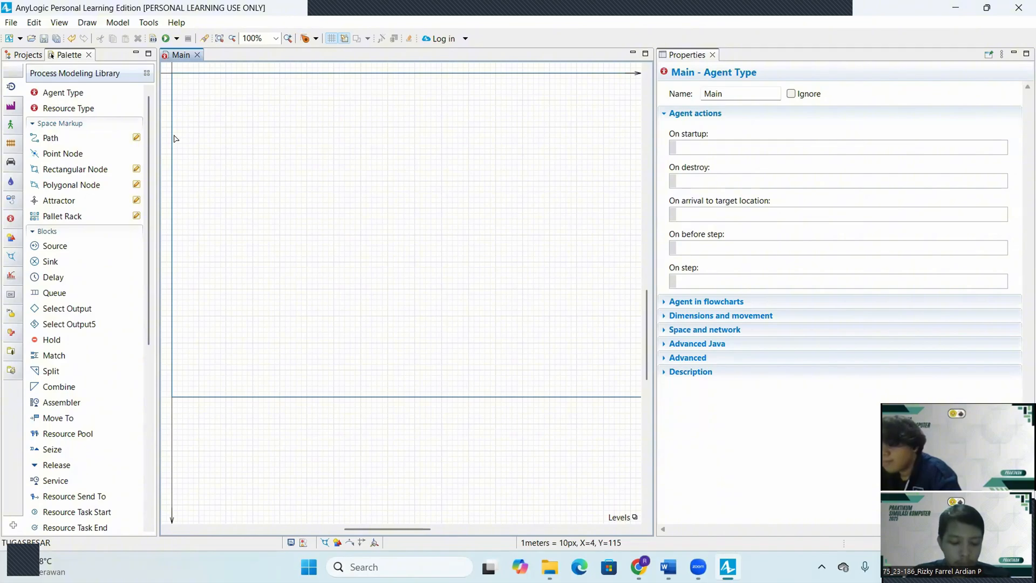
# Step: Place a Schedule element on the Main diagram near the origin of the canvas
pyautogui.scroll(-2, 96, 355)
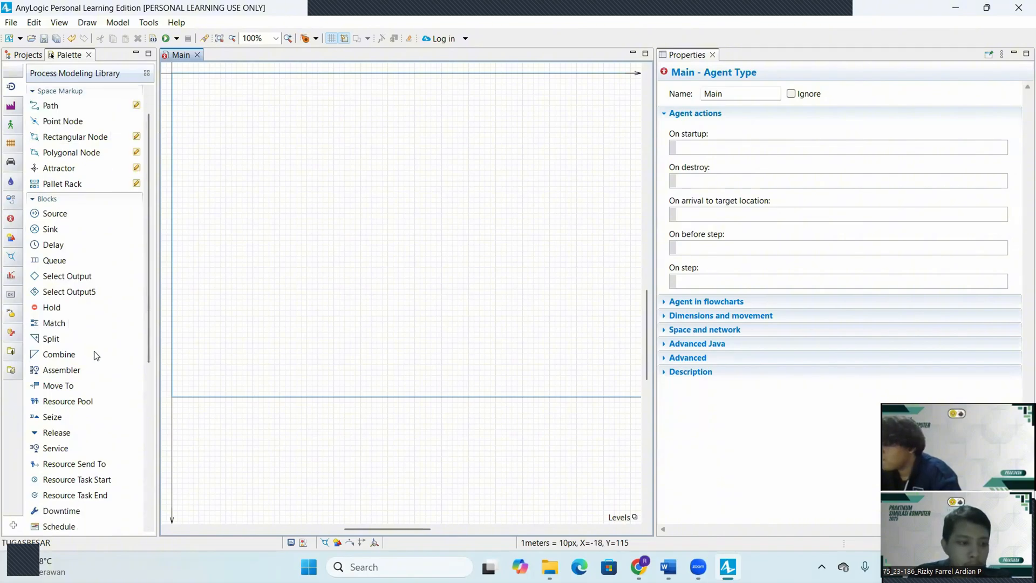
pyautogui.scroll(-6, 96, 355)
pyautogui.moveTo(64, 429); pyautogui.dragTo(189, 95)
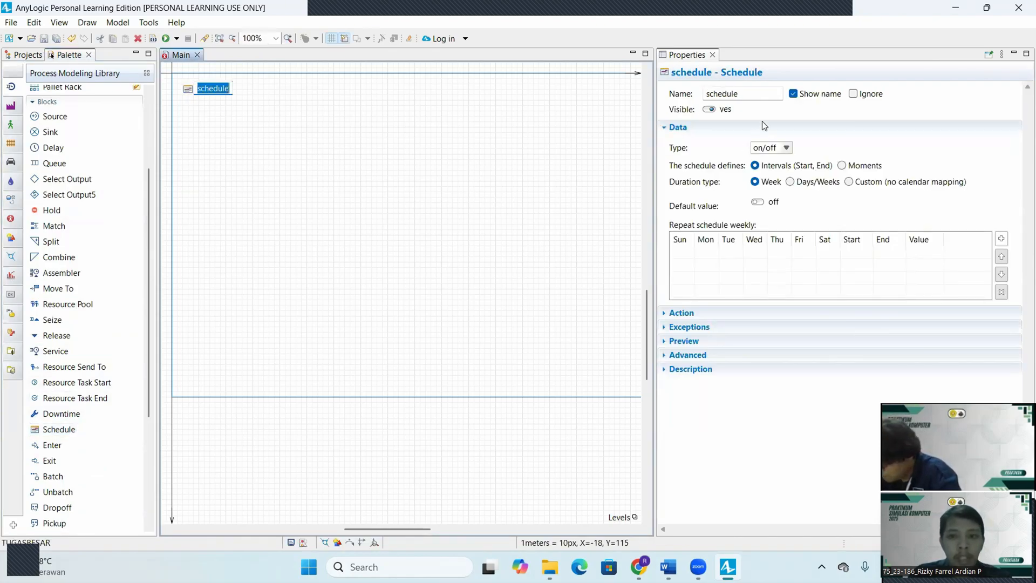
# Step: Rename the schedule element on the Main diagram as Istirahat
pyautogui.doubleClick(752, 93)
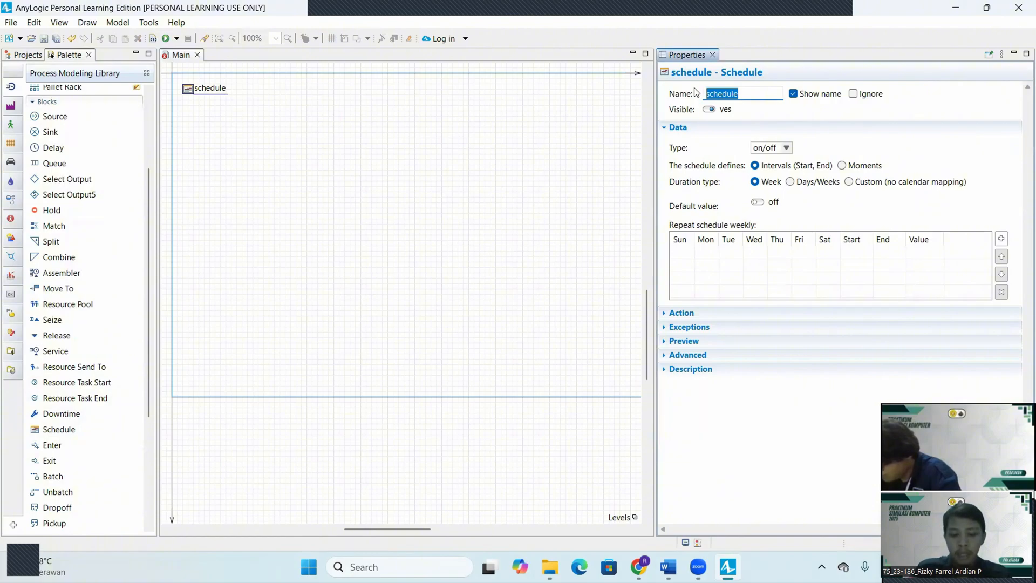
pyautogui.press('BackSpace')
pyautogui.press('capslock')
pyautogui.write('Ist')
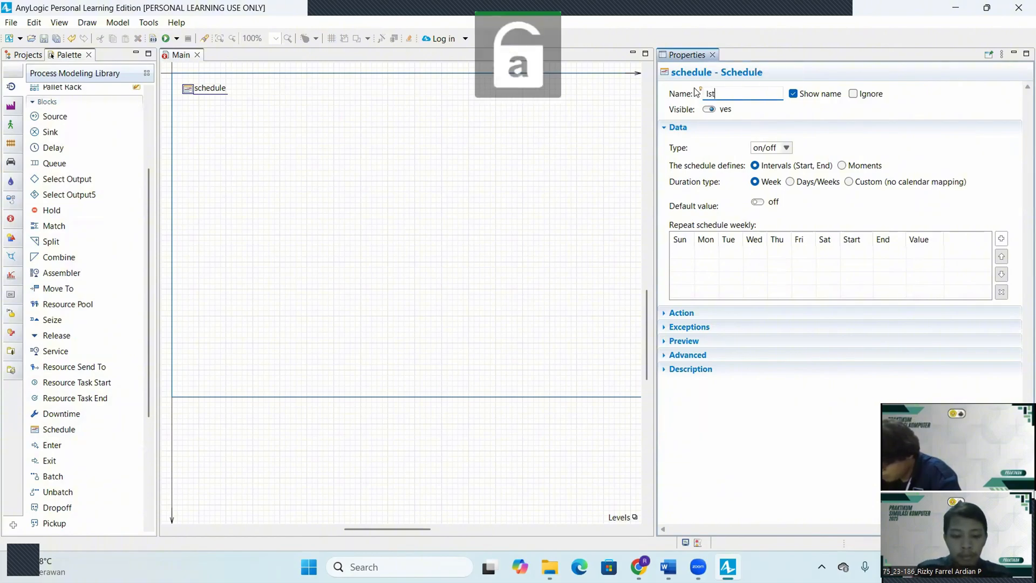
pyautogui.write('irah')
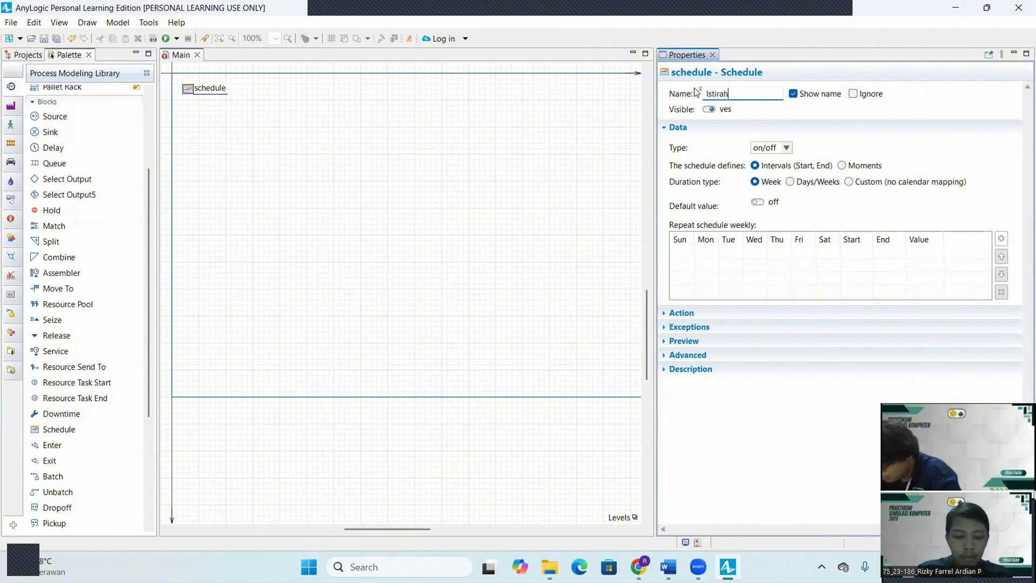
pyautogui.write('at')
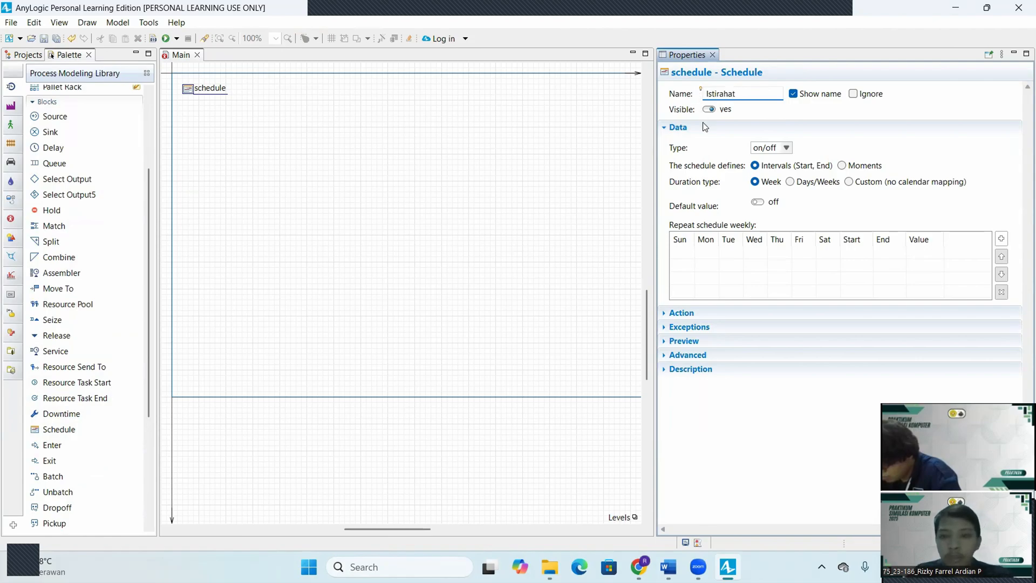
# Step: Add a weekly interval to the Istirahat schedule covering all seven days, from 3:00 PM to 4:00 PM (16:00), with value on
pyautogui.click(1001, 239)
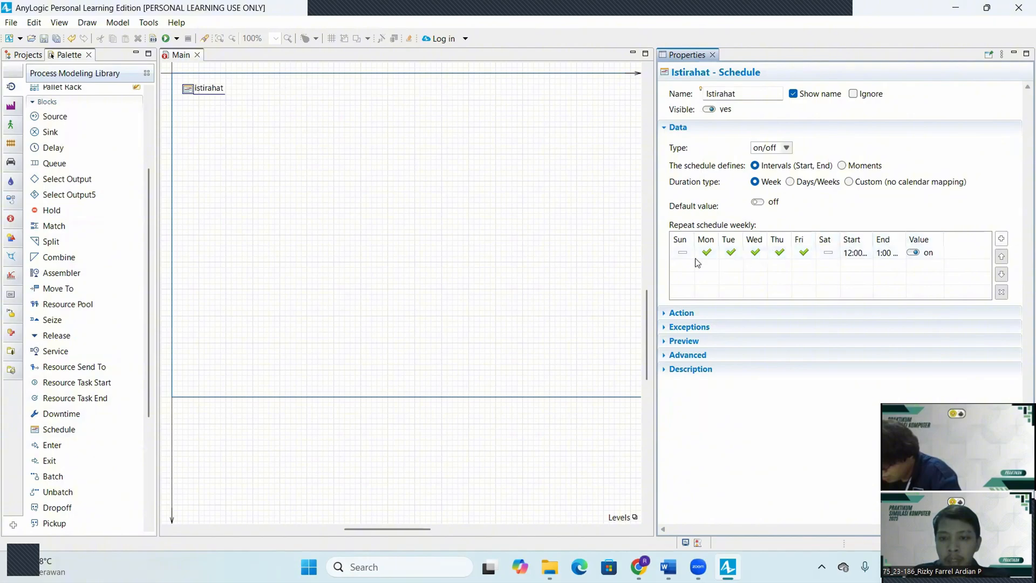
pyautogui.click(682, 252)
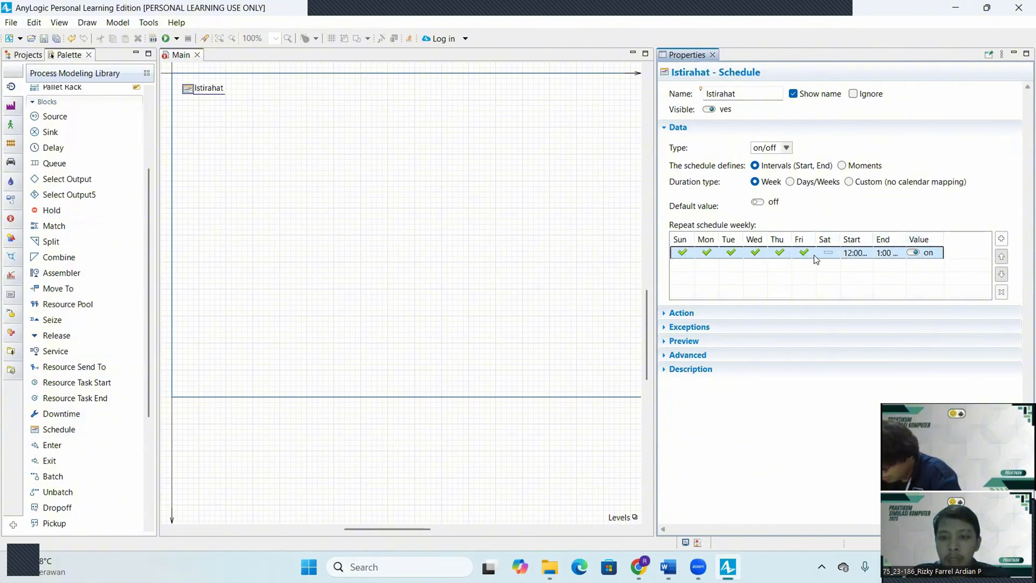
pyautogui.click(851, 254)
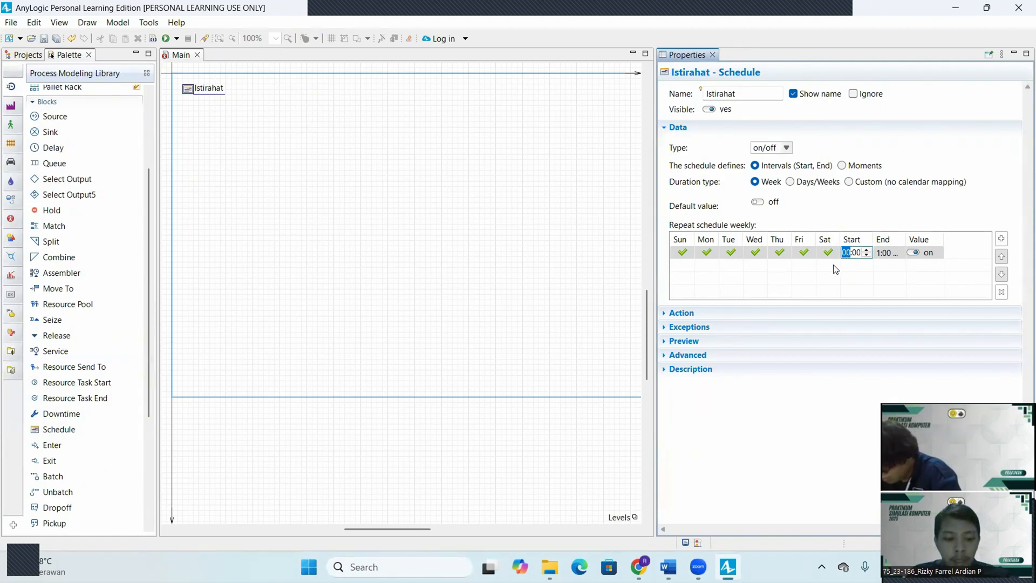
pyautogui.click(880, 254)
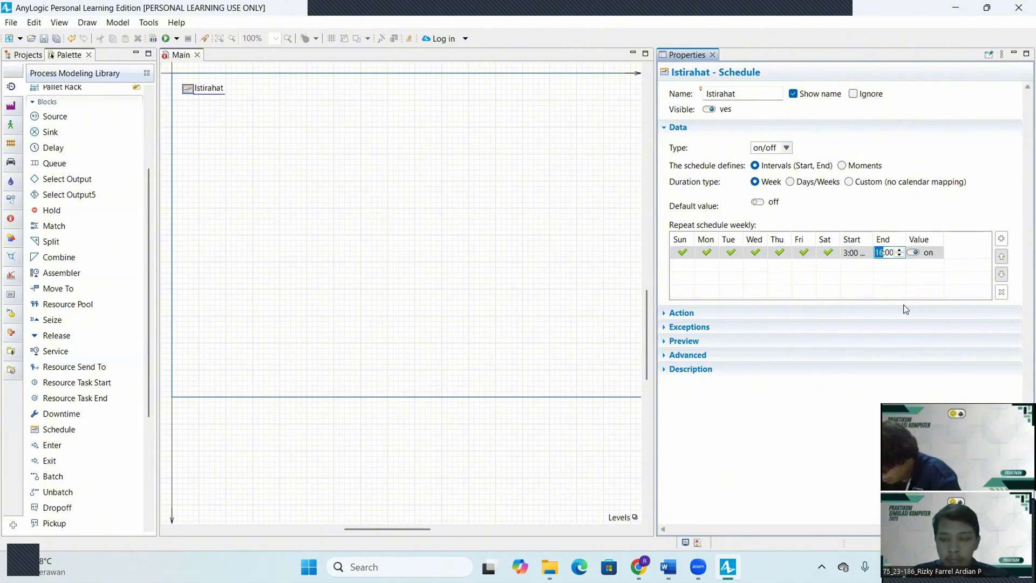
pyautogui.click(846, 392)
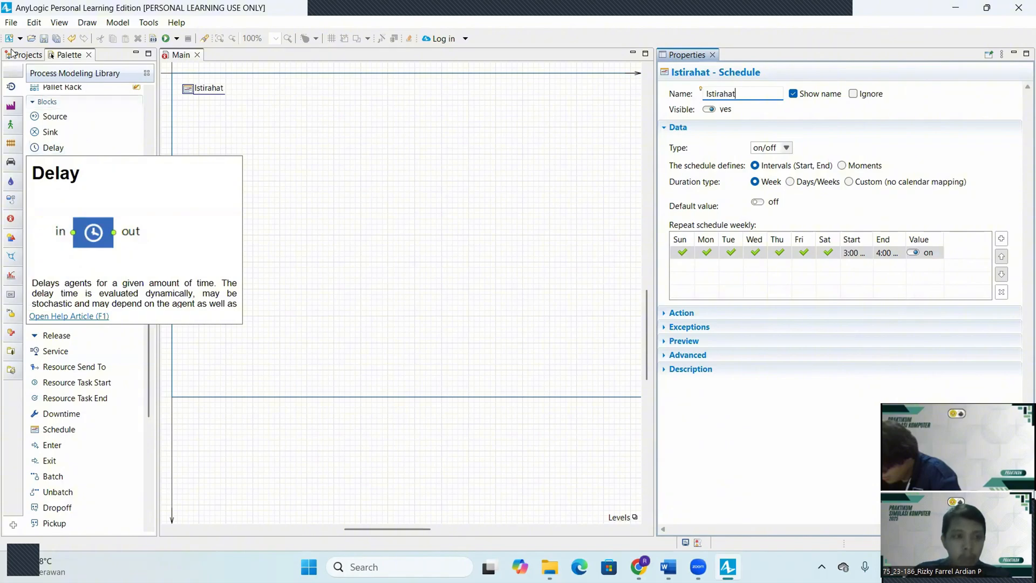
# Step: Place a Source block on the Main diagram just below the Istirahat schedule
pyautogui.click(165, 137)
pyautogui.click(165, 137)
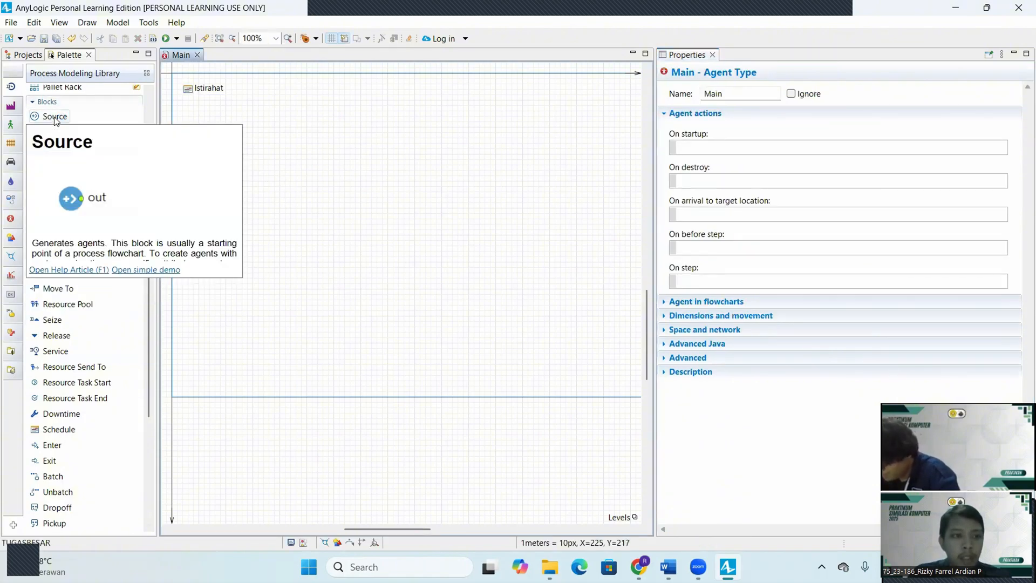
pyautogui.moveTo(56, 122); pyautogui.dragTo(195, 131)
pyautogui.click(195, 128)
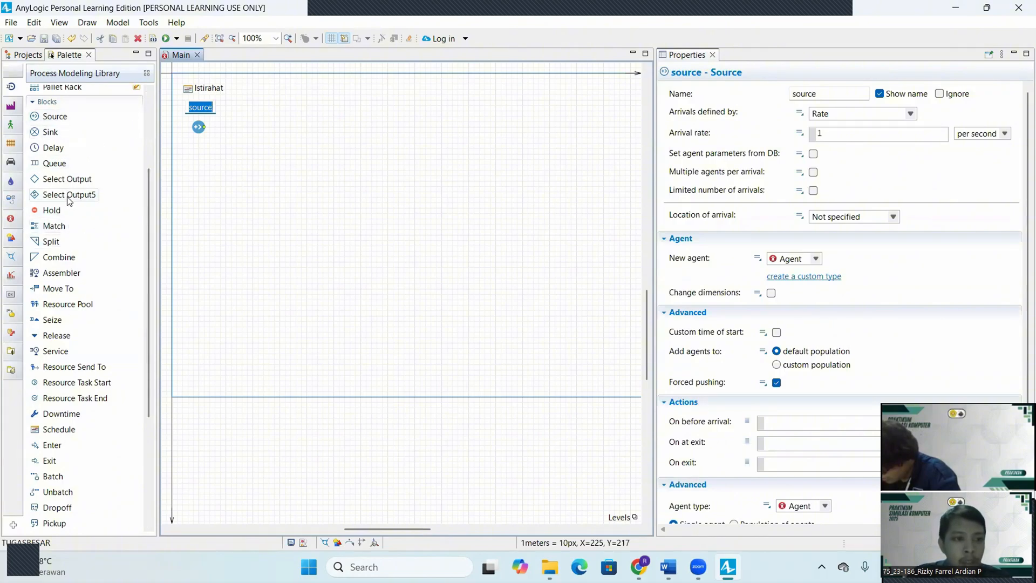
# Step: Add a Select Output5 block connected to the source's output and hide its name
pyautogui.moveTo(74, 198)
pyautogui.moveTo(76, 198); pyautogui.dragTo(240, 149)
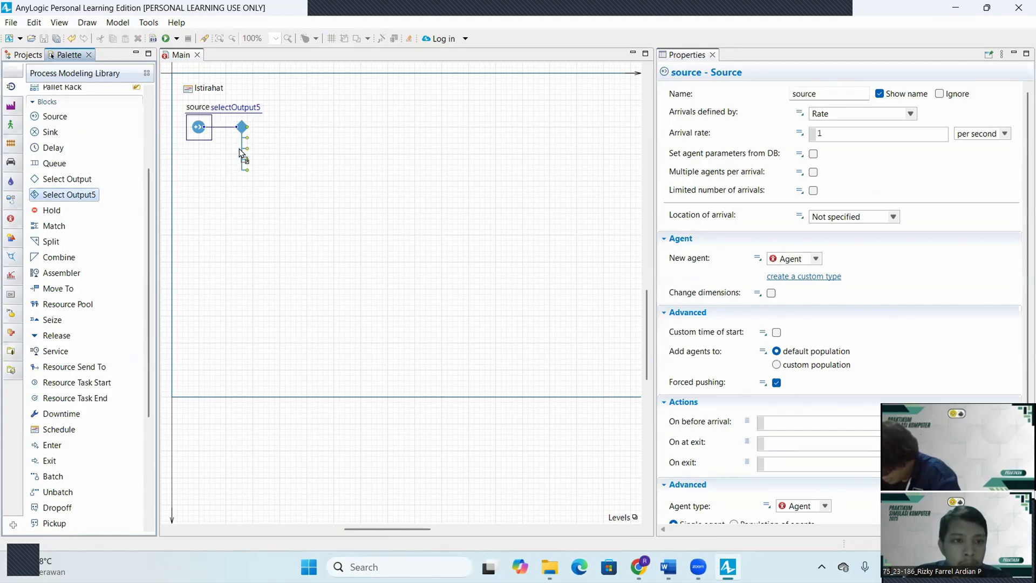
pyautogui.click(244, 128)
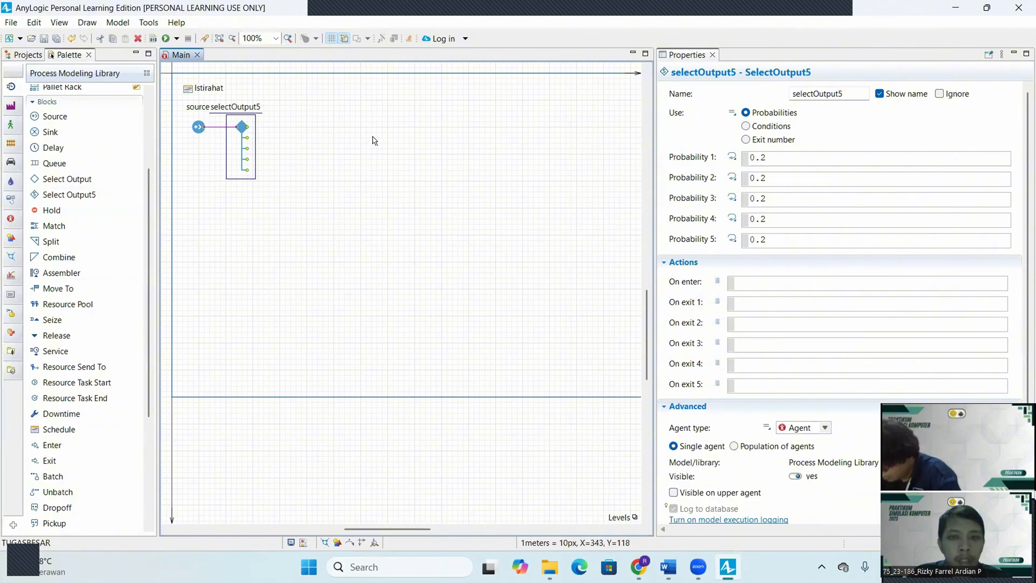
pyautogui.click(289, 136)
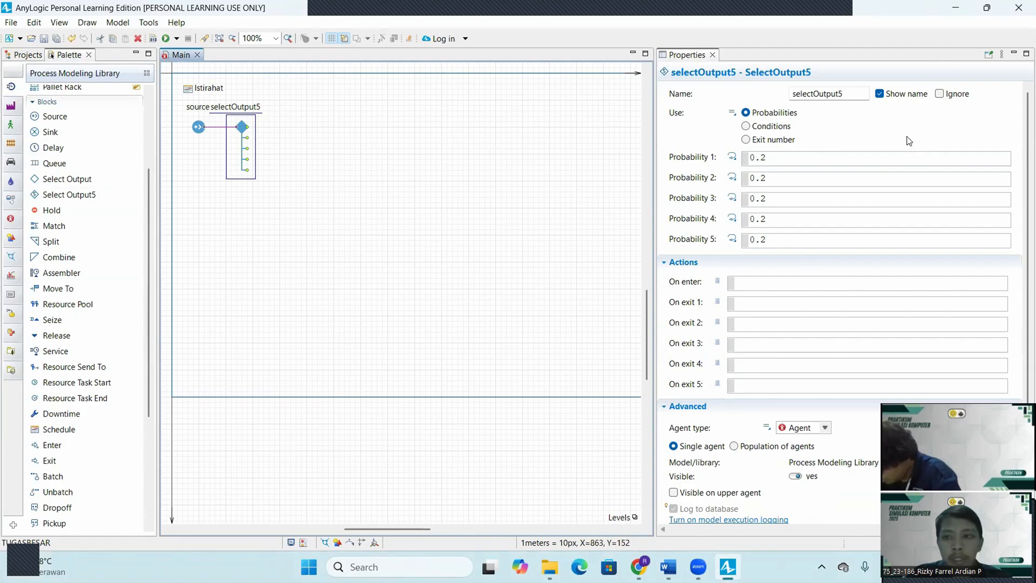
pyautogui.click(880, 94)
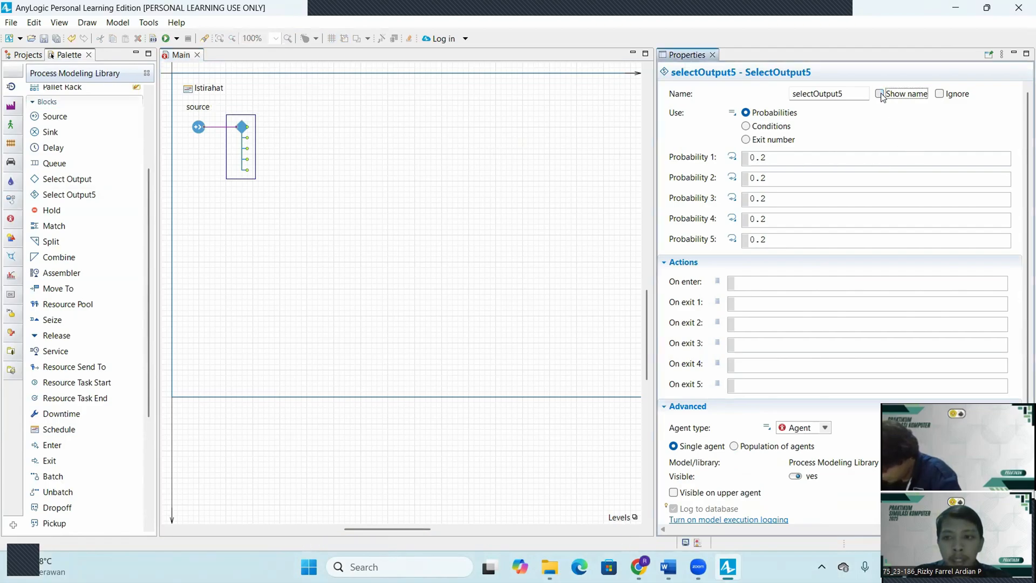
# Step: Rename the source block as Bahan_baku_datang
pyautogui.click(197, 129)
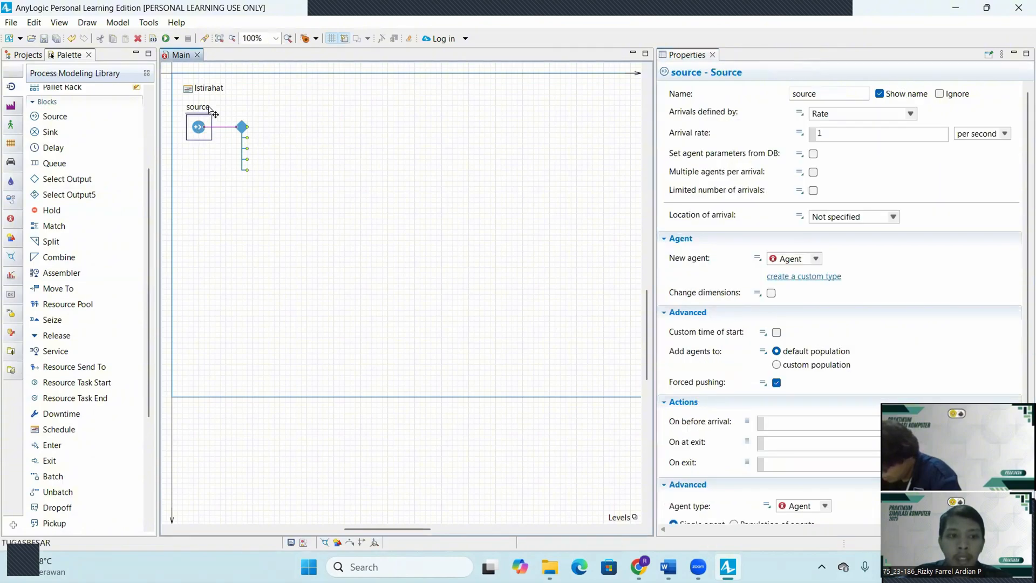
pyautogui.doubleClick(789, 93)
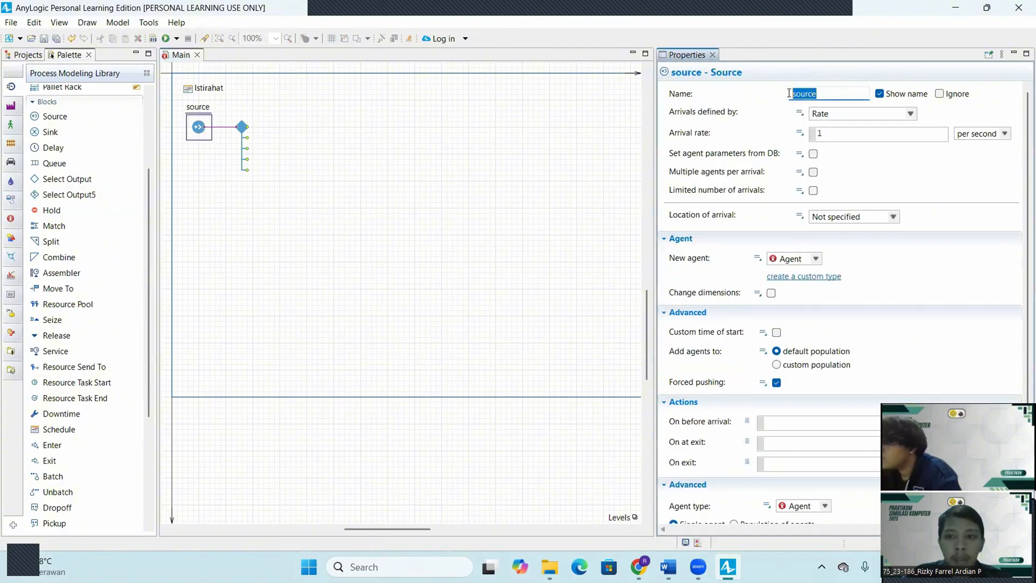
pyautogui.press('capslock')
pyautogui.write('B')
pyautogui.press('capslock')
pyautogui.write('aha')
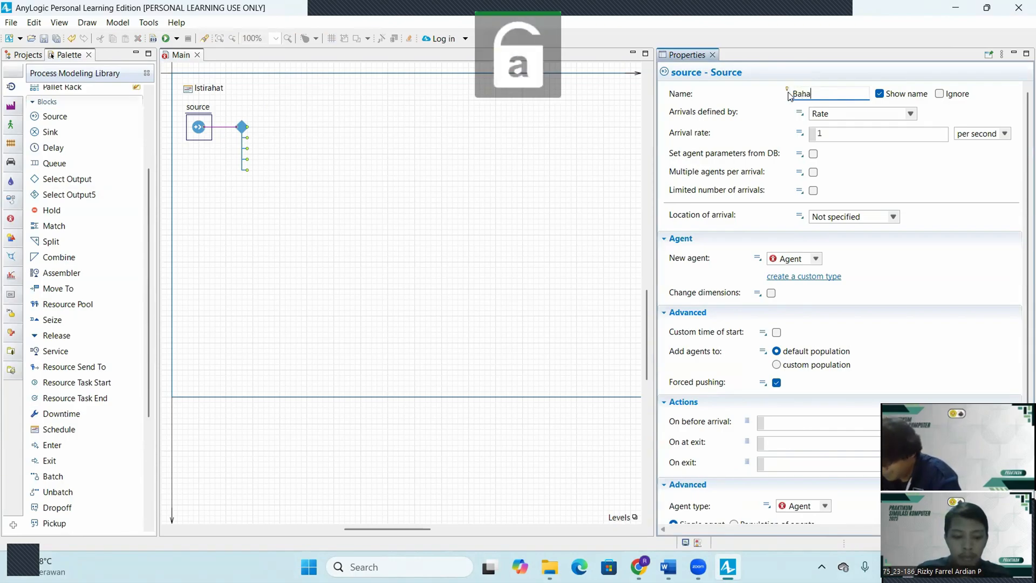
pyautogui.write('n_')
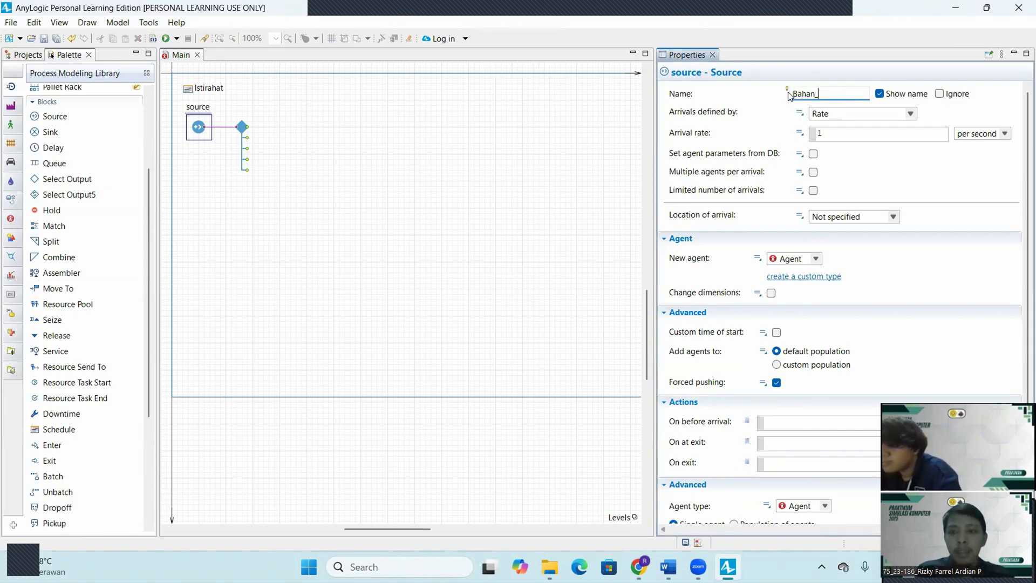
pyautogui.press('capslock')
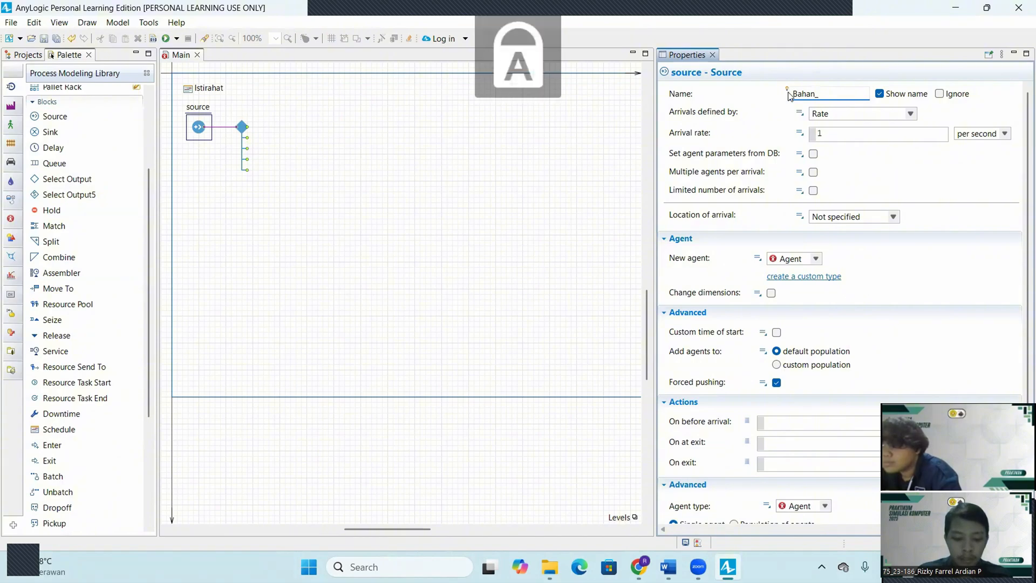
pyautogui.write('H')
pyautogui.press('capslock')
pyautogui.write('an')
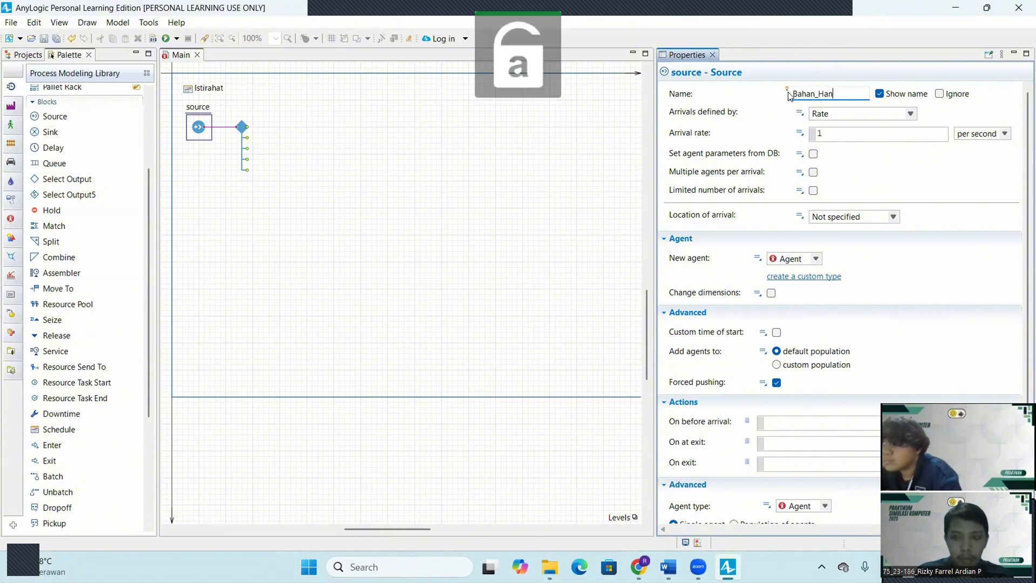
pyautogui.press('BackSpace')
pyautogui.press('BackSpace')
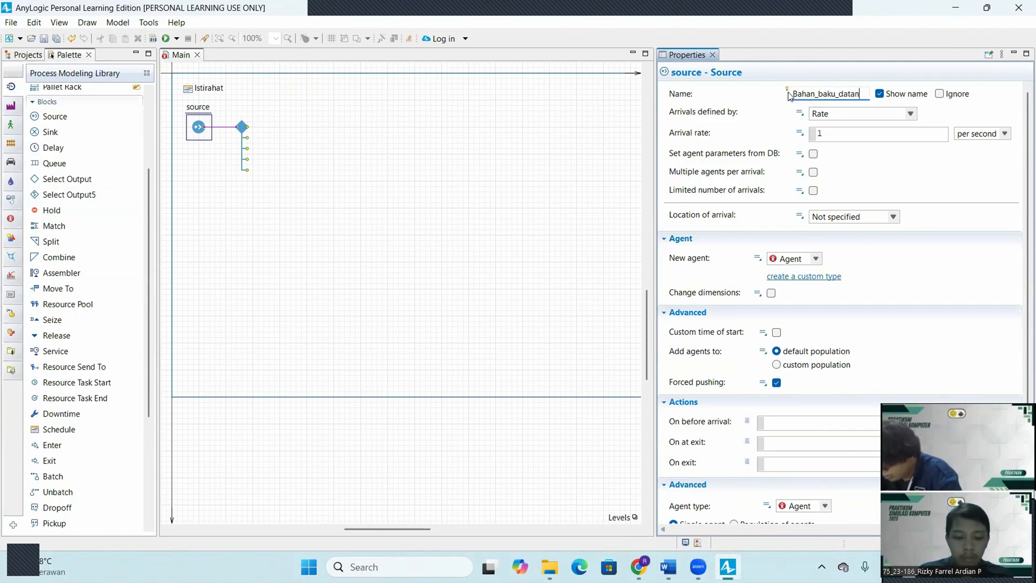
pyautogui.click(370, 172)
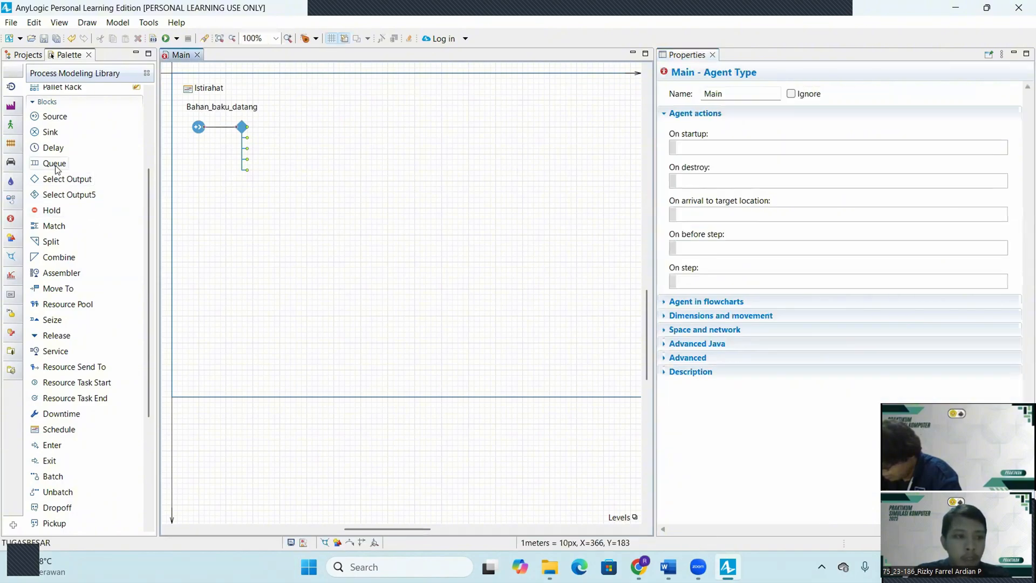
# Step: Place three Queue blocks in a vertical column beside the Select Output5 block
pyautogui.moveTo(54, 164); pyautogui.dragTo(286, 131)
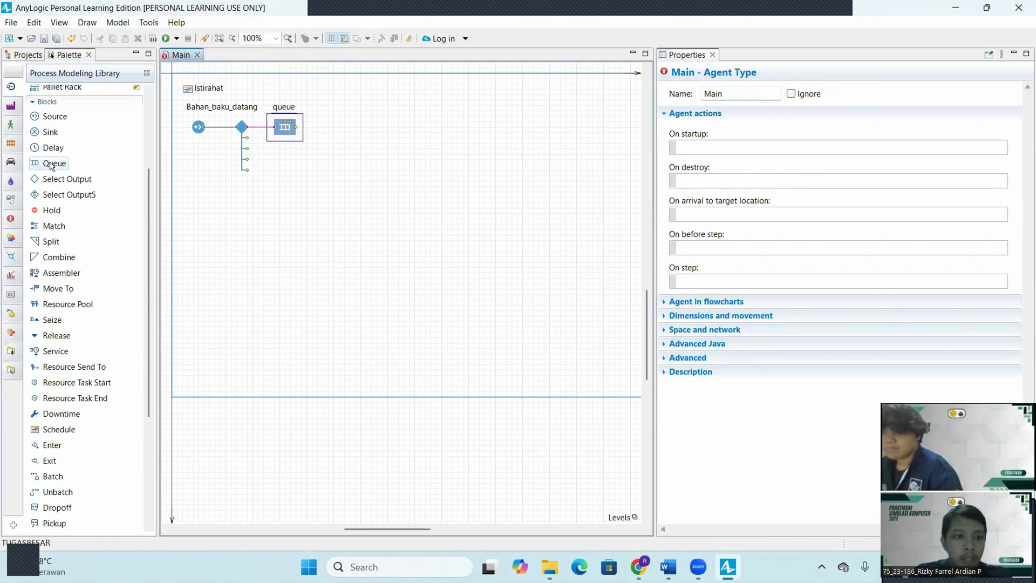
pyautogui.moveTo(52, 165); pyautogui.dragTo(289, 163)
pyautogui.moveTo(86, 166); pyautogui.dragTo(286, 196)
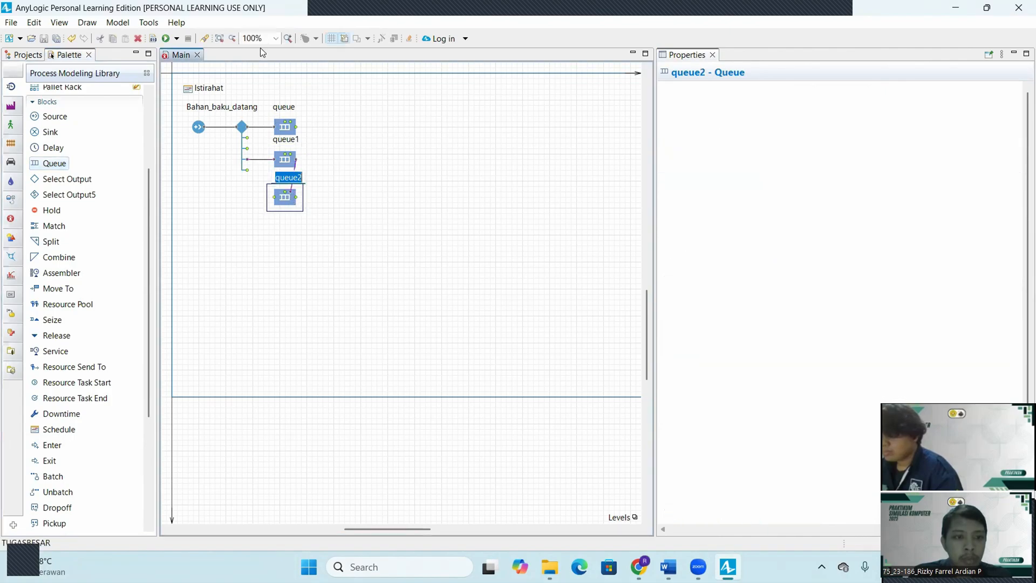
# Step: Delete the connector between queue1 and queue2 and the two connectors linking the Select Output5 block to the upper queues
pyautogui.click(276, 38)
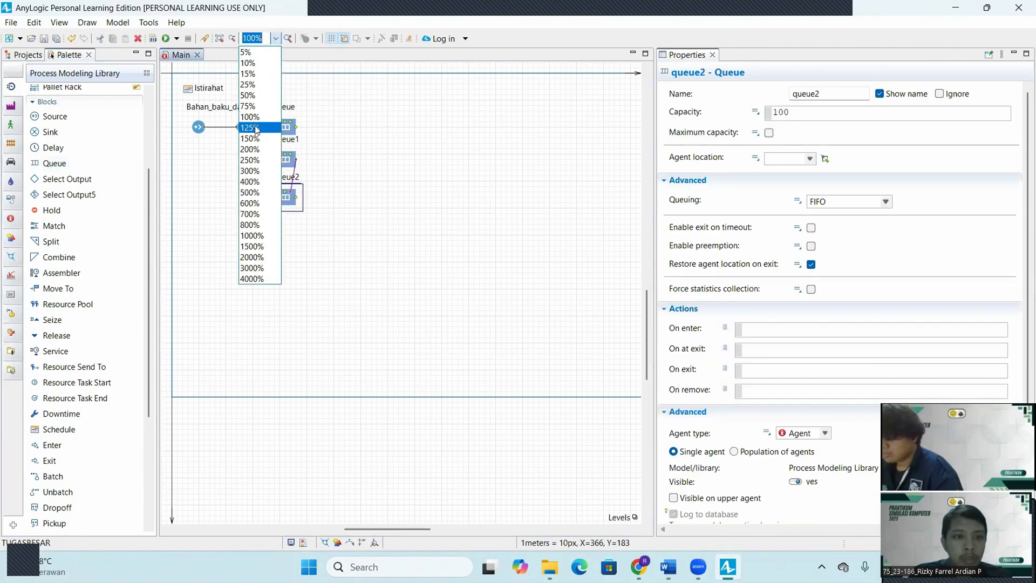
pyautogui.click(269, 142)
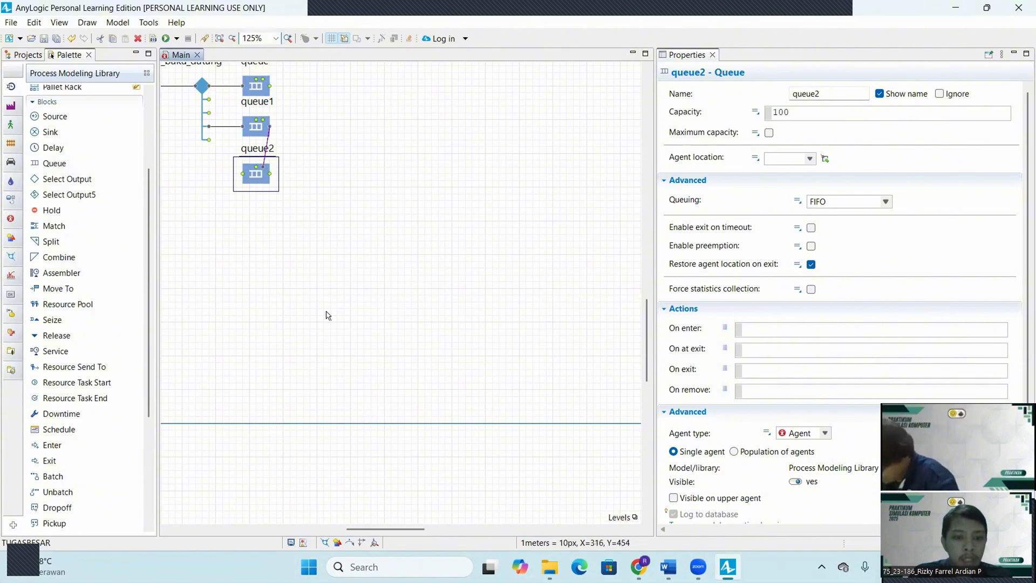
pyautogui.moveTo(325, 306); pyautogui.dragTo(432, 405)
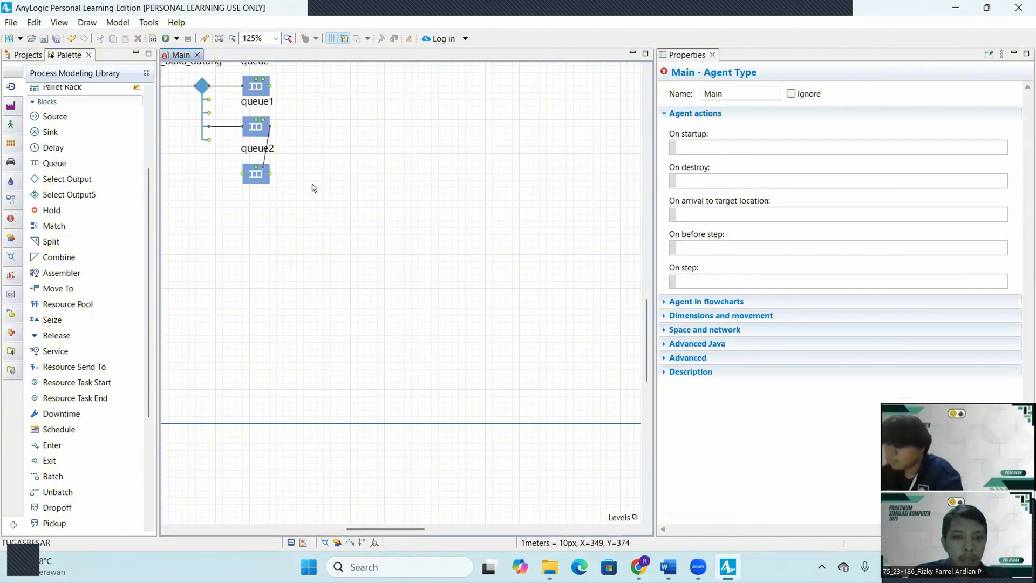
pyautogui.click(265, 151)
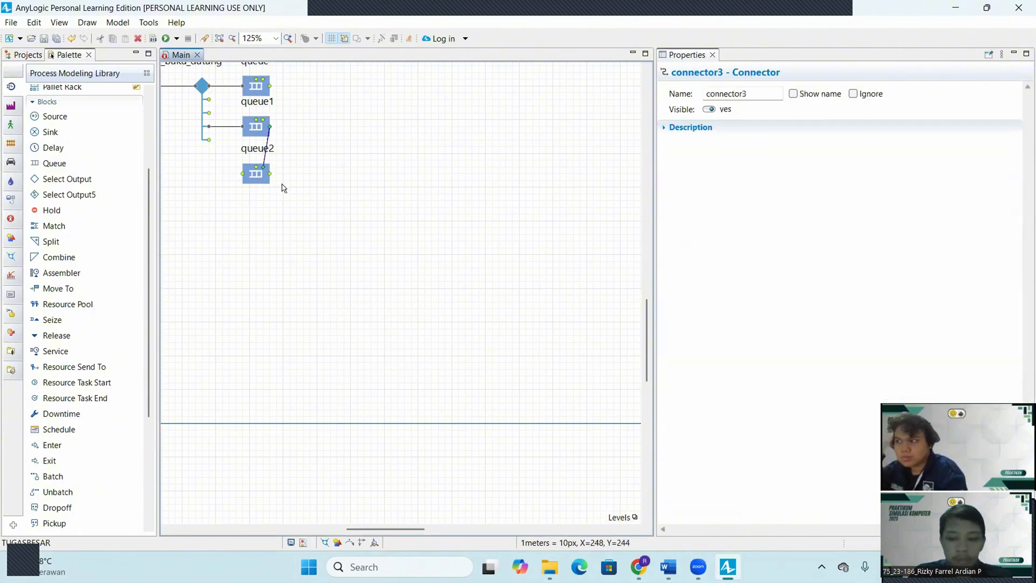
pyautogui.press('Delete')
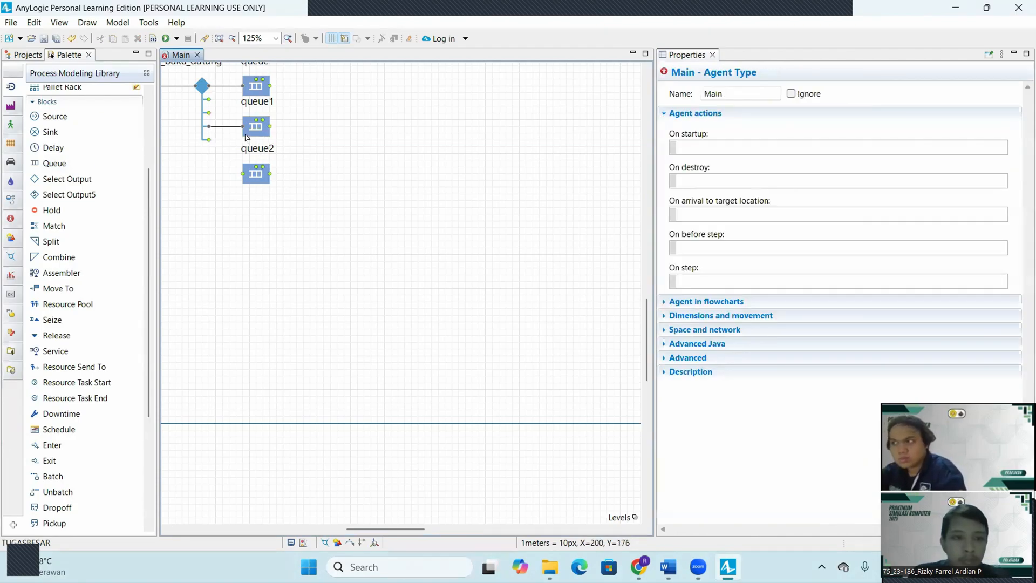
pyautogui.click(234, 126)
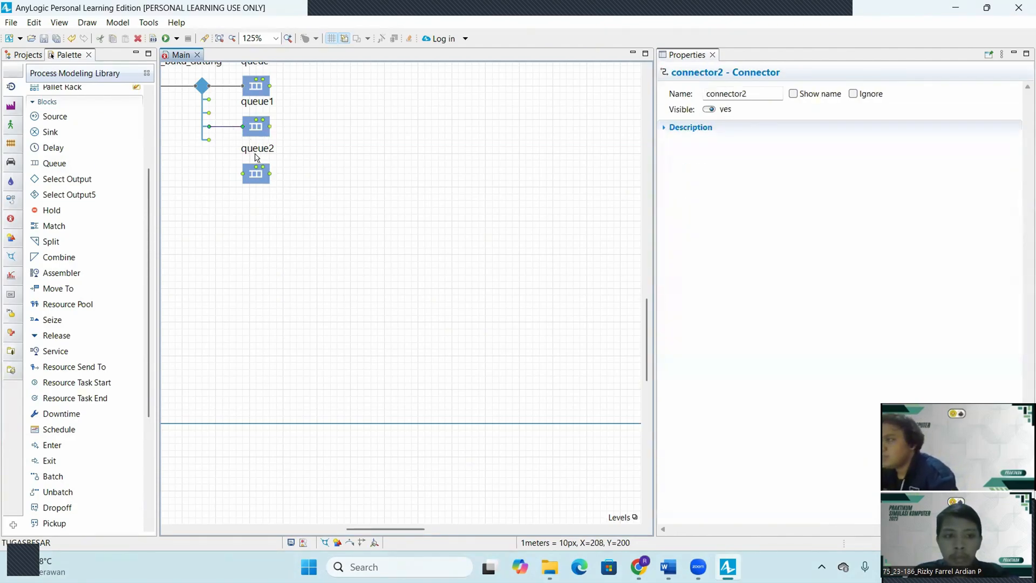
pyautogui.press('Delete')
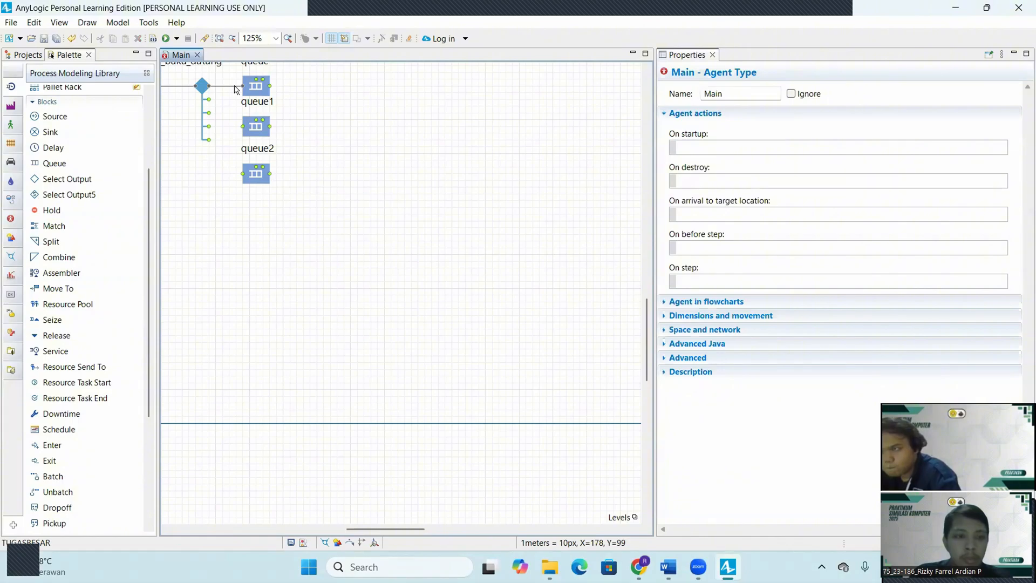
pyautogui.click(232, 87)
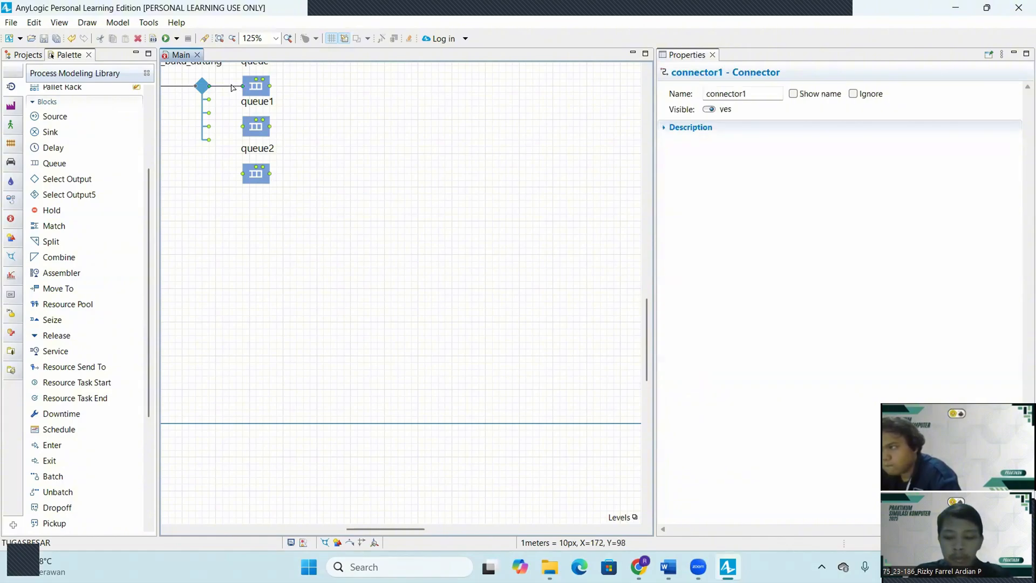
pyautogui.press('Delete')
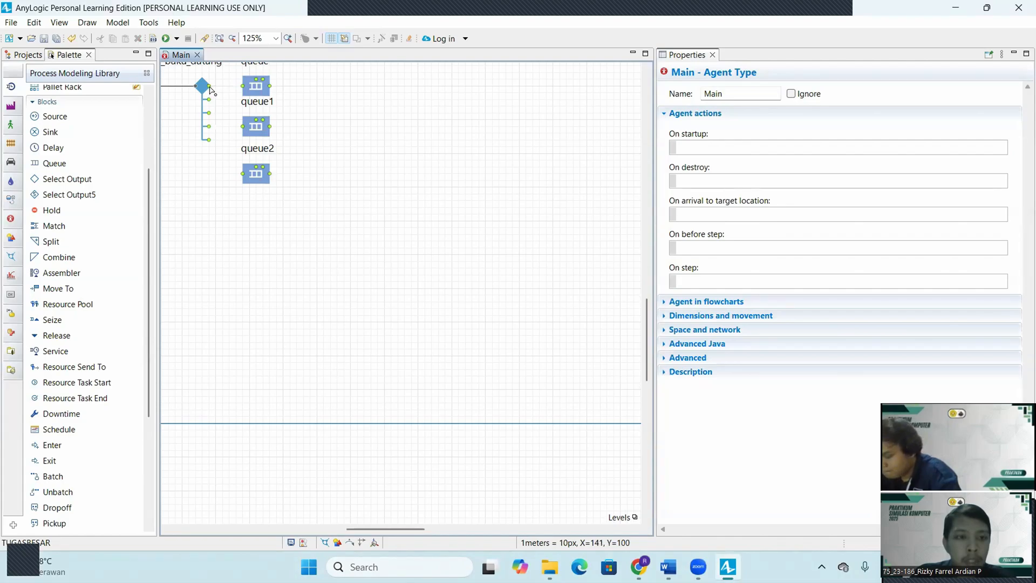
# Step: Connect the first three outputs of the Select Output5 block to the inputs of queue, queue1 and queue2 respectively
pyautogui.moveTo(209, 88); pyautogui.dragTo(242, 90)
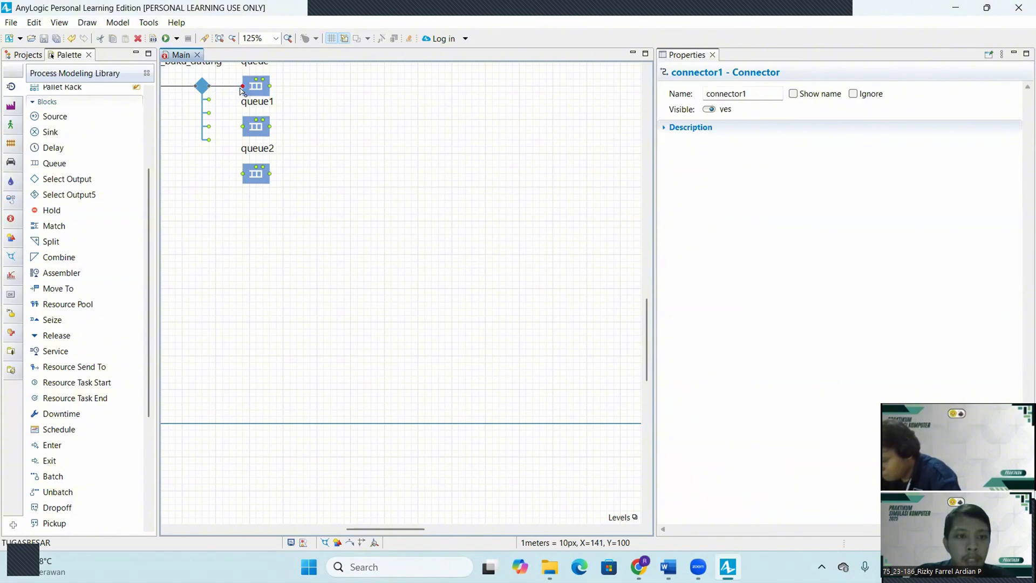
pyautogui.click(210, 104)
pyautogui.moveTo(210, 102); pyautogui.dragTo(229, 104)
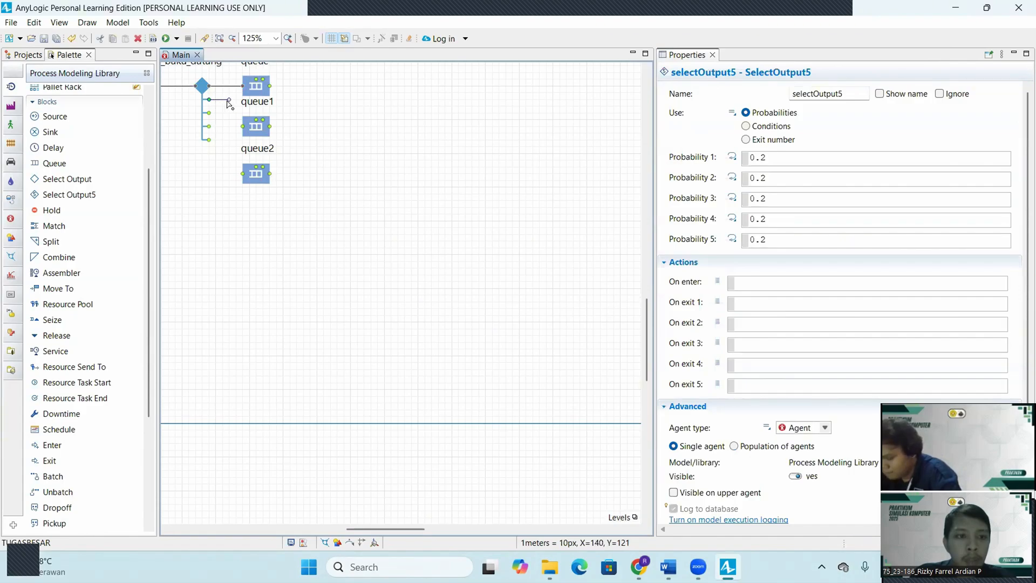
pyautogui.click(228, 101)
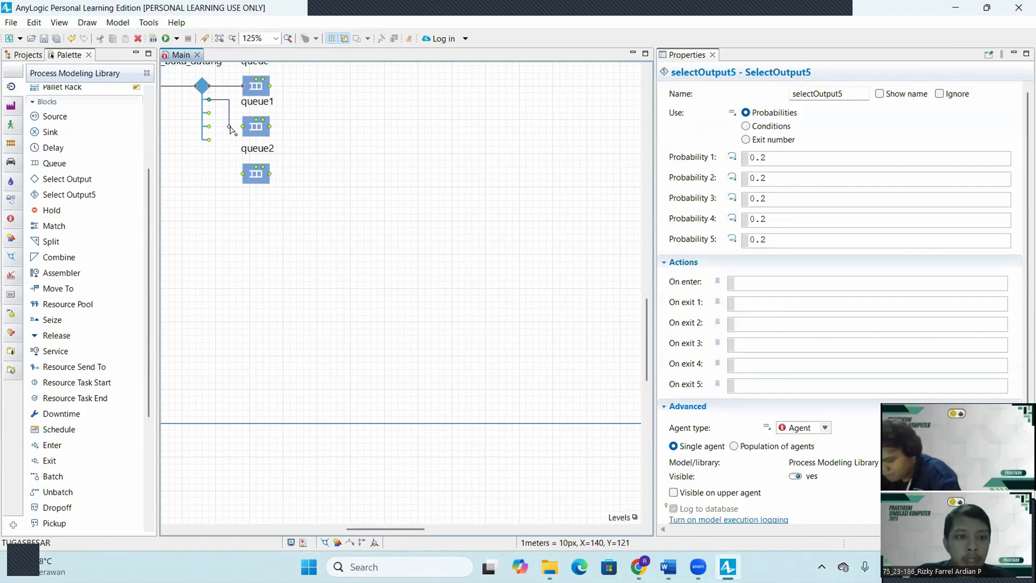
pyautogui.click(244, 129)
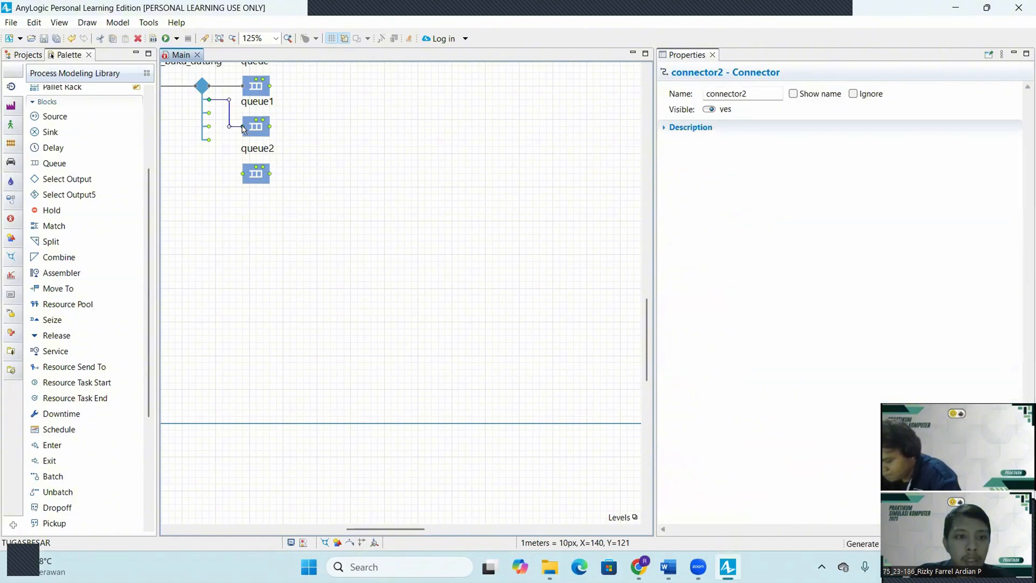
pyautogui.click(217, 117)
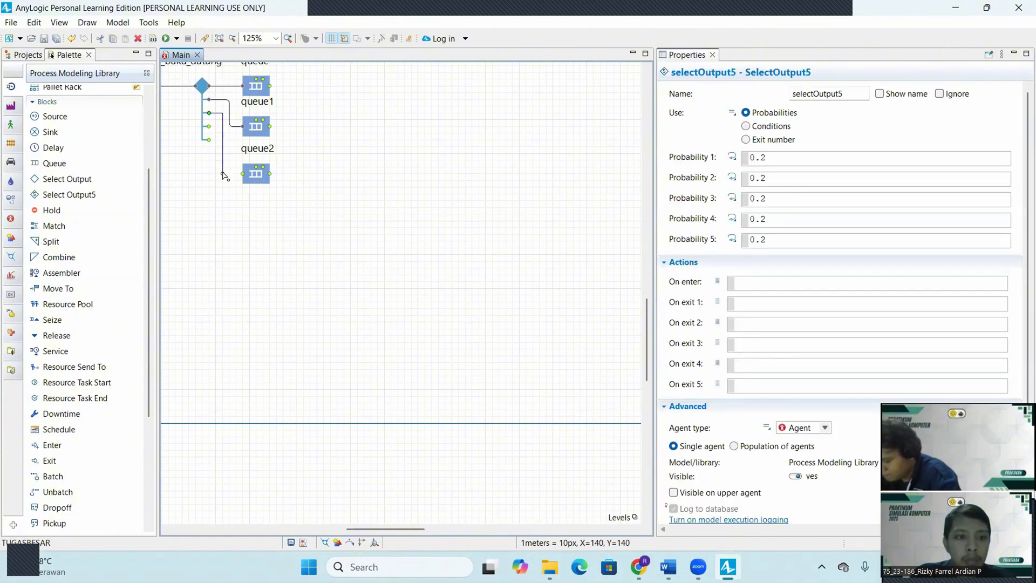
pyautogui.click(244, 174)
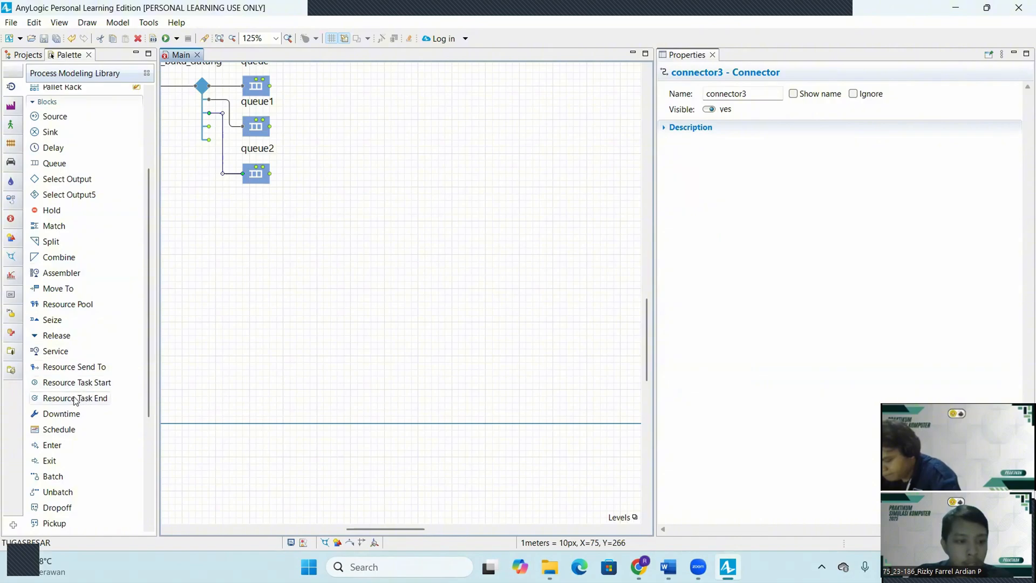
# Step: Add a Time Measure Start block after the middle queue, connected to that queue's output
pyautogui.scroll(-3, 59, 400)
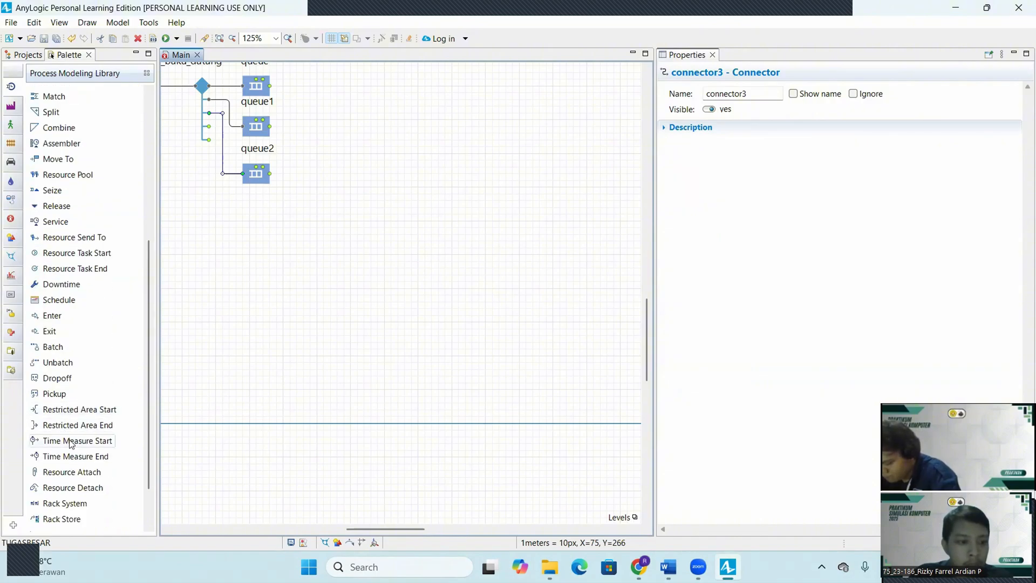
pyautogui.moveTo(69, 443)
pyautogui.moveTo(66, 447); pyautogui.dragTo(330, 127)
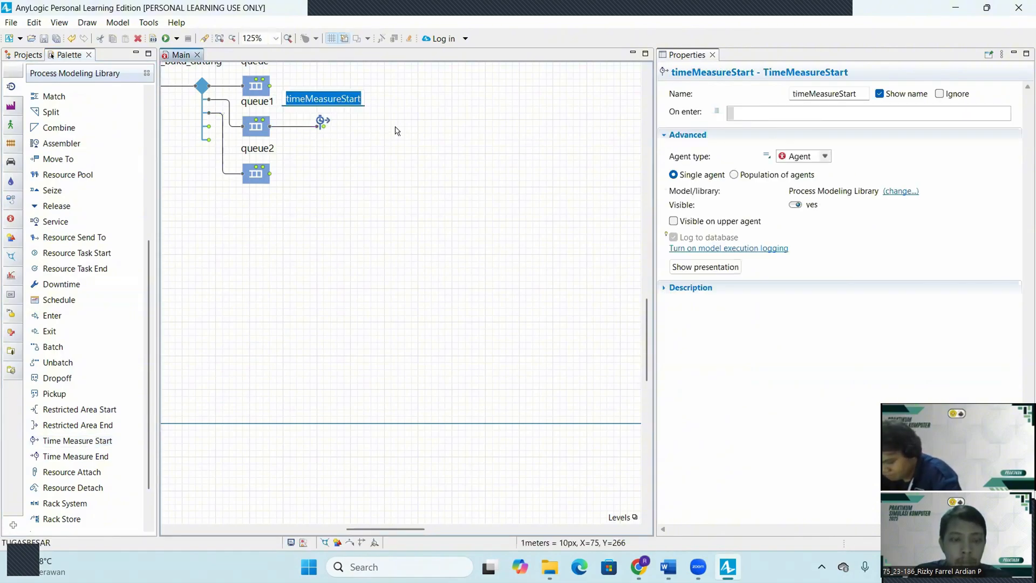
# Step: Name the new Time Measure Start block Waktu_Mulai
pyautogui.press('BackSpace')
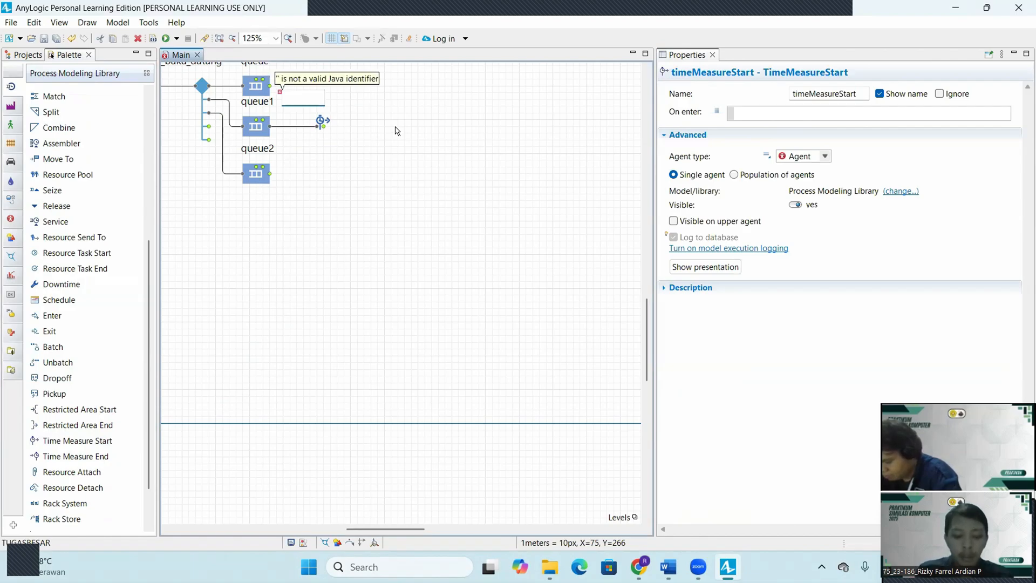
pyautogui.press('capslock')
pyautogui.write('Wa')
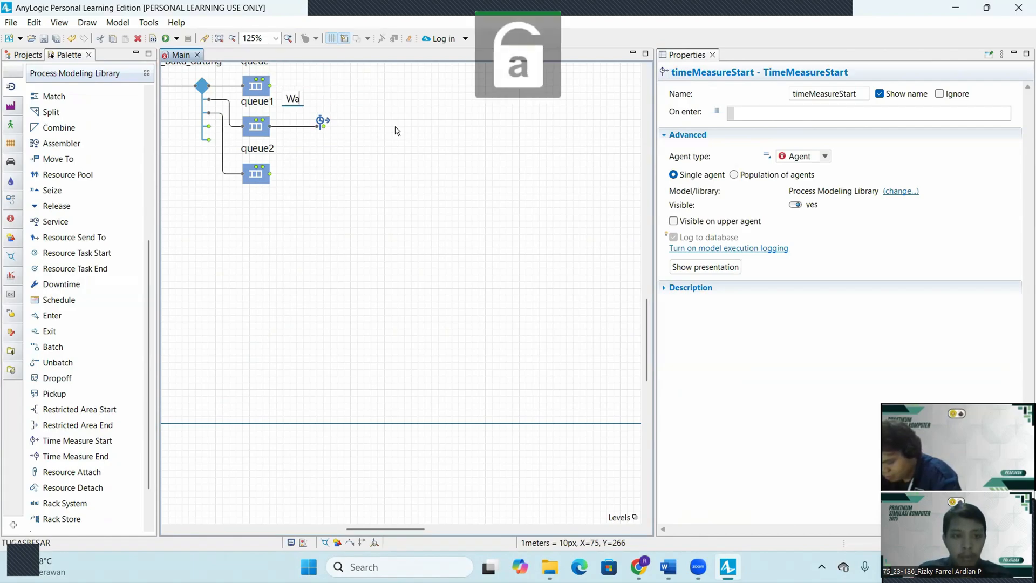
pyautogui.write('ktu_')
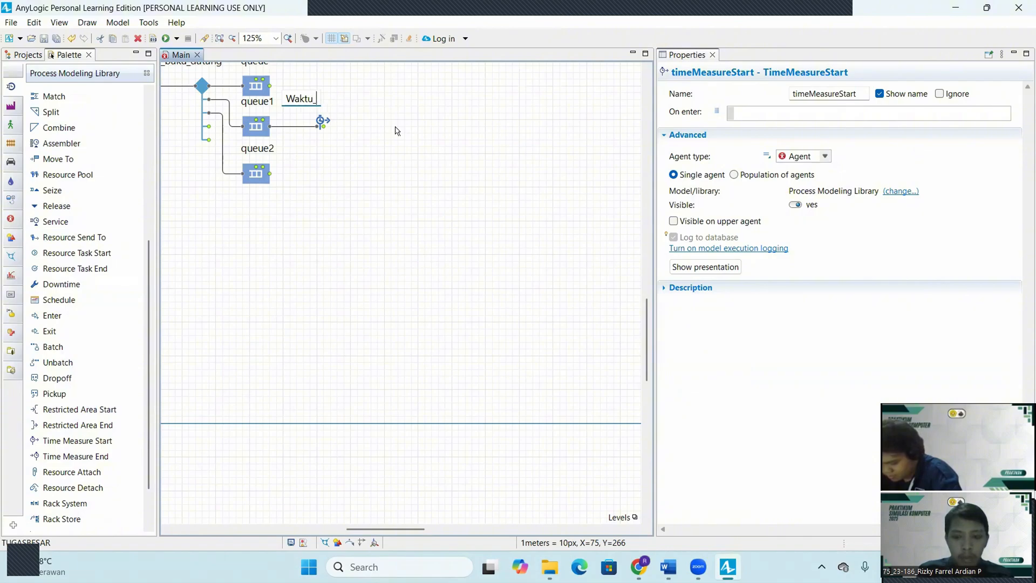
pyautogui.press('capslock')
pyautogui.write('Mu')
pyautogui.press('capslock')
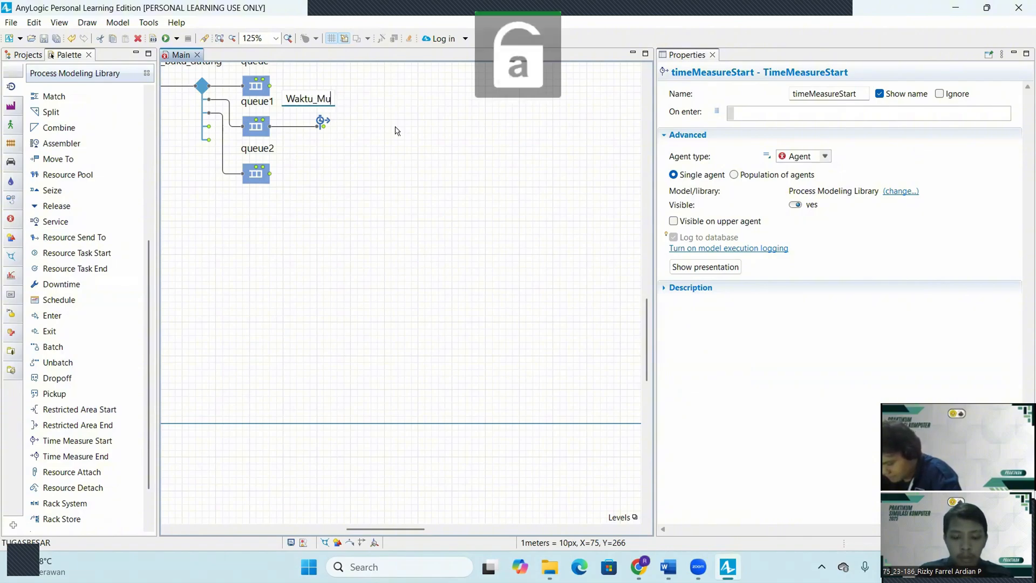
pyautogui.write('lai')
pyautogui.press('Return')
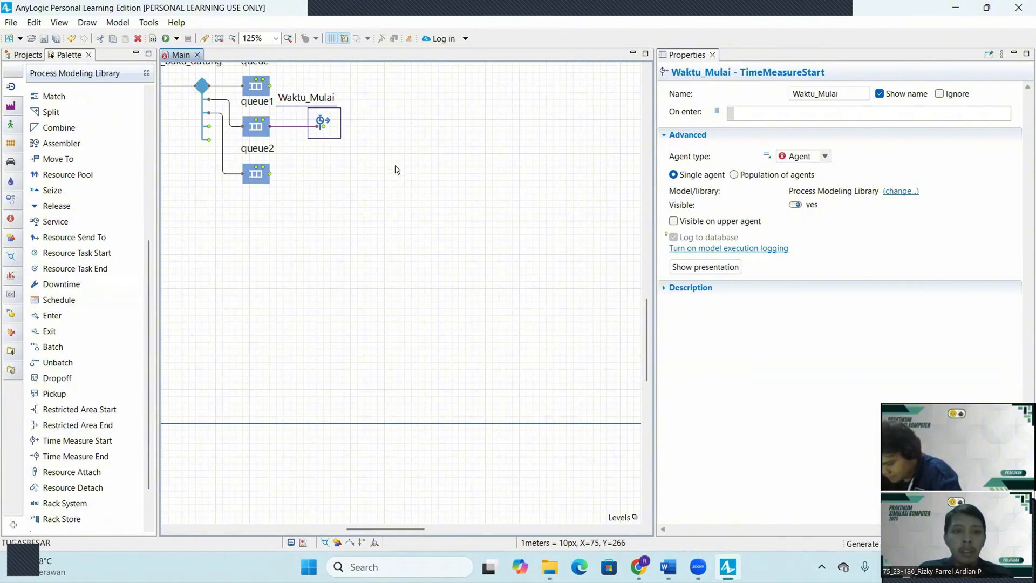
# Step: Rename the uppermost queue block as Original
pyautogui.scroll(3, 249, 156)
pyautogui.click(256, 153)
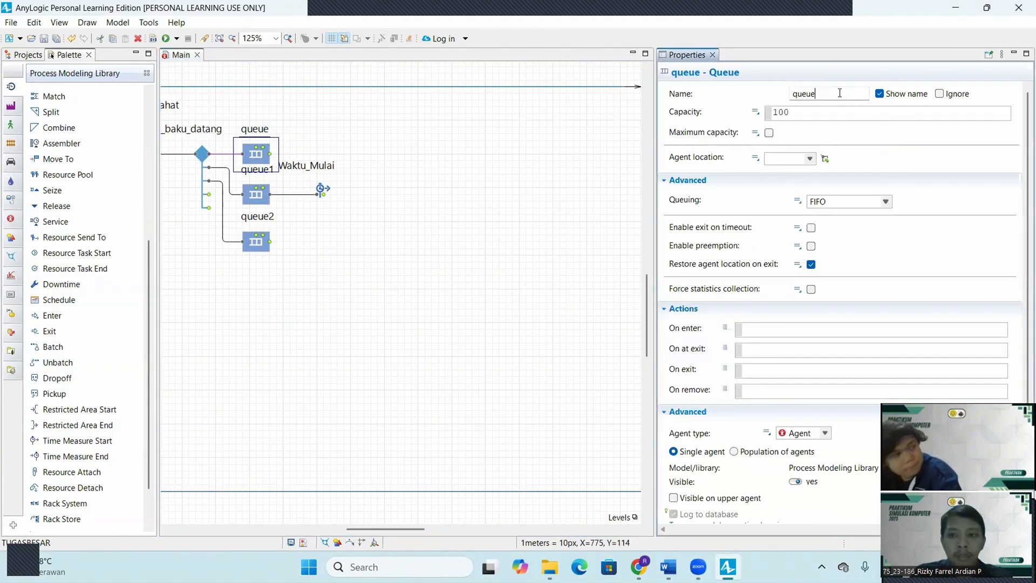
pyautogui.moveTo(837, 93); pyautogui.dragTo(776, 89)
pyautogui.press('BackSpace')
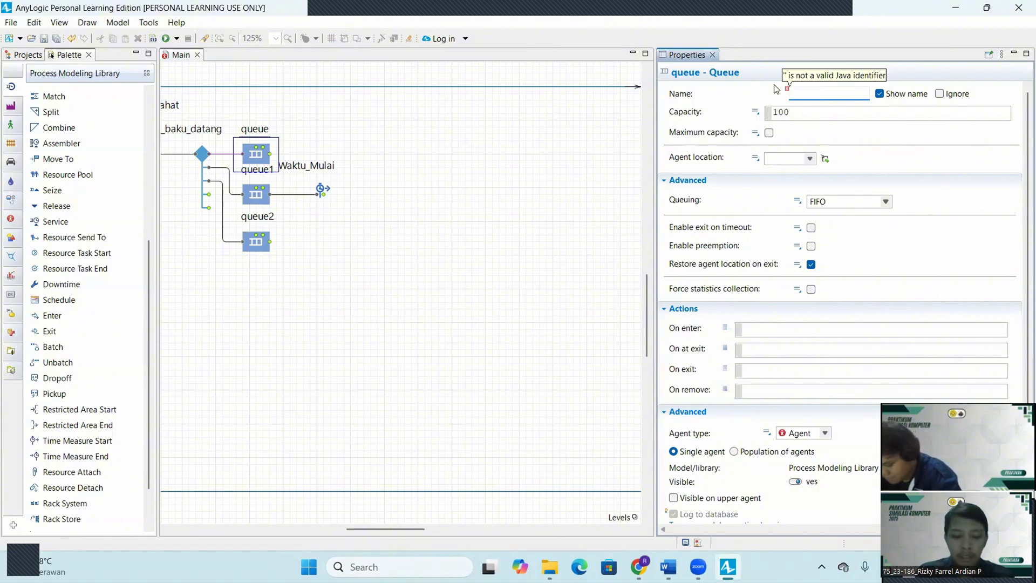
pyautogui.press('capslock')
pyautogui.write('O')
pyautogui.press('capslock')
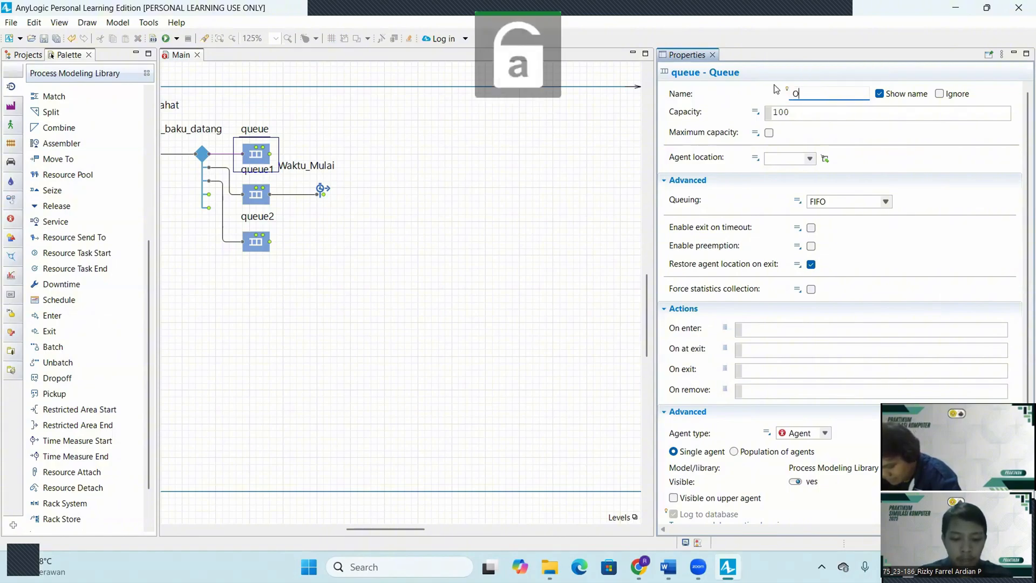
pyautogui.write('riginal')
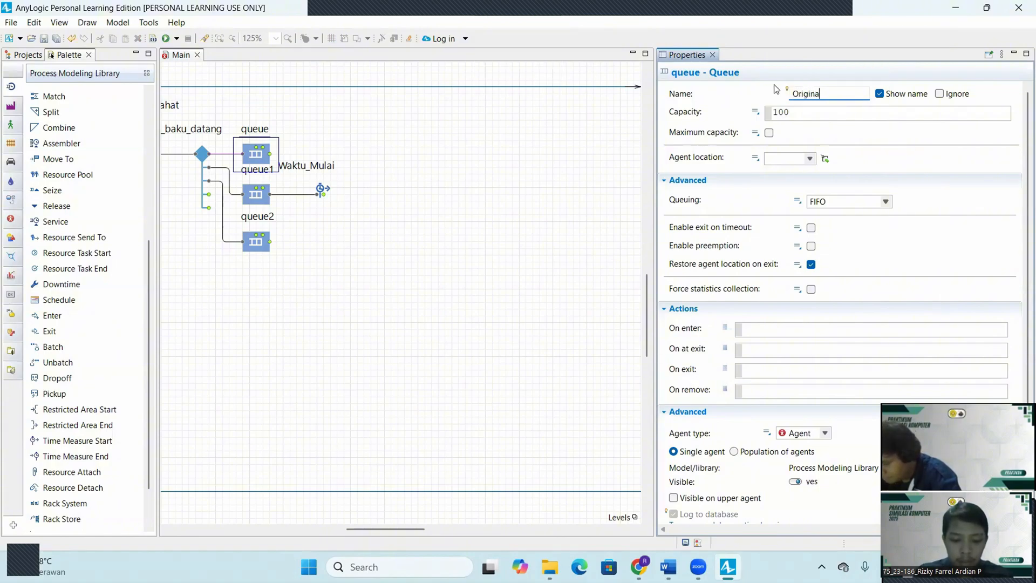
pyautogui.click(442, 229)
# Step: Rename the middle queue block as Greentea
pyautogui.click(256, 194)
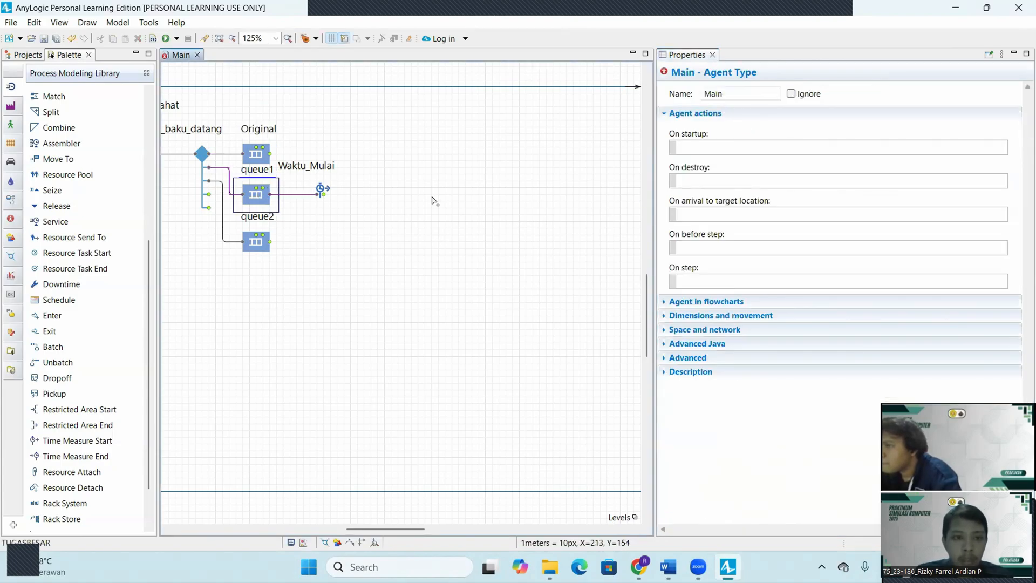
pyautogui.moveTo(855, 91); pyautogui.dragTo(772, 91)
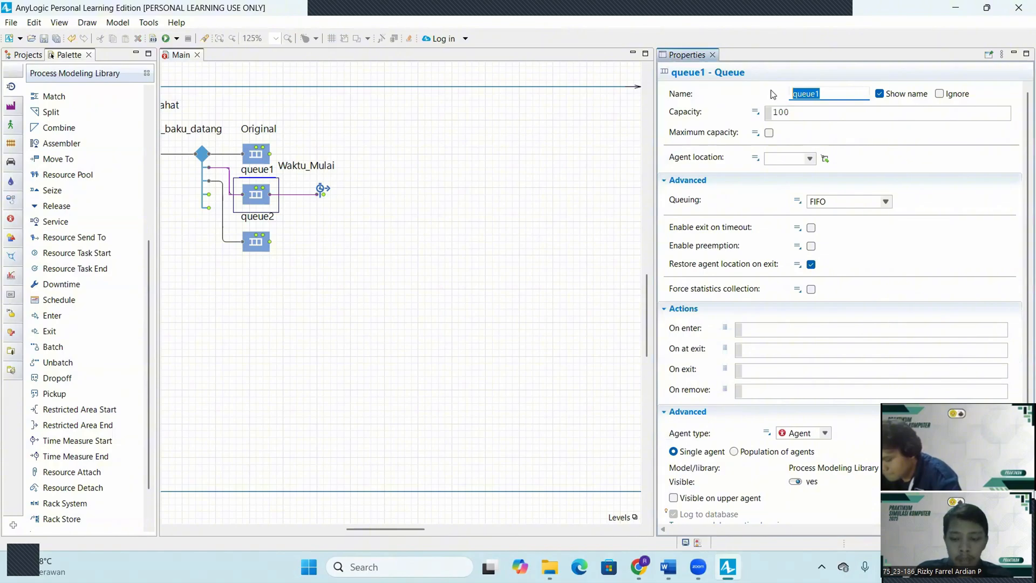
pyautogui.press('BackSpace')
pyautogui.press('capslock')
pyautogui.write('G')
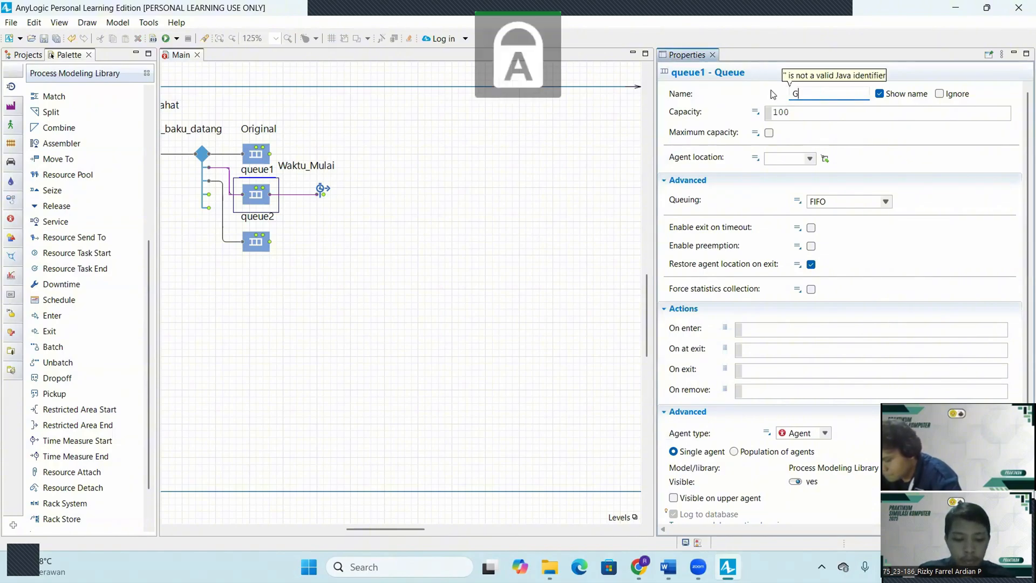
pyautogui.press('capslock')
pyautogui.write('ri')
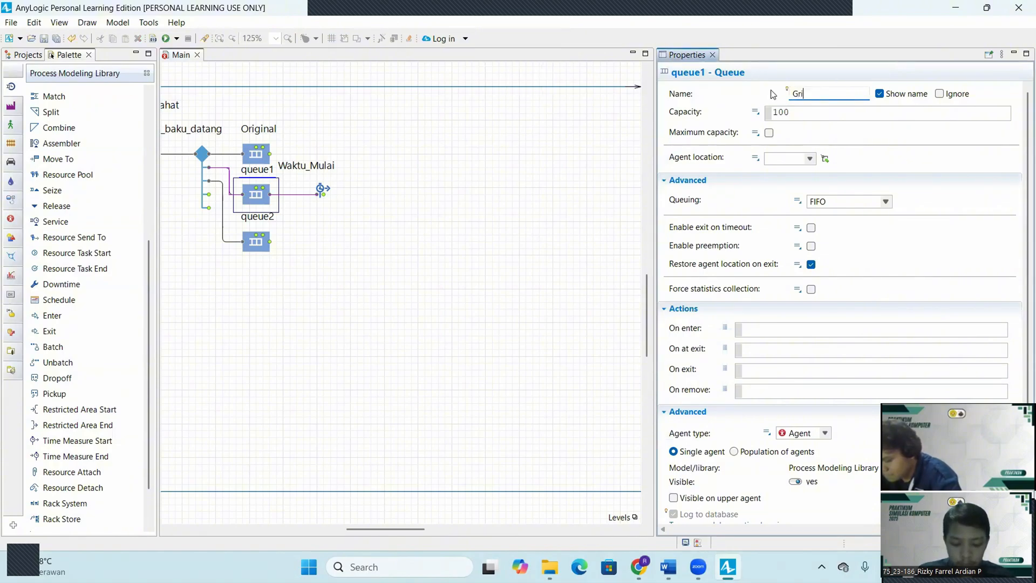
pyautogui.write('ntea')
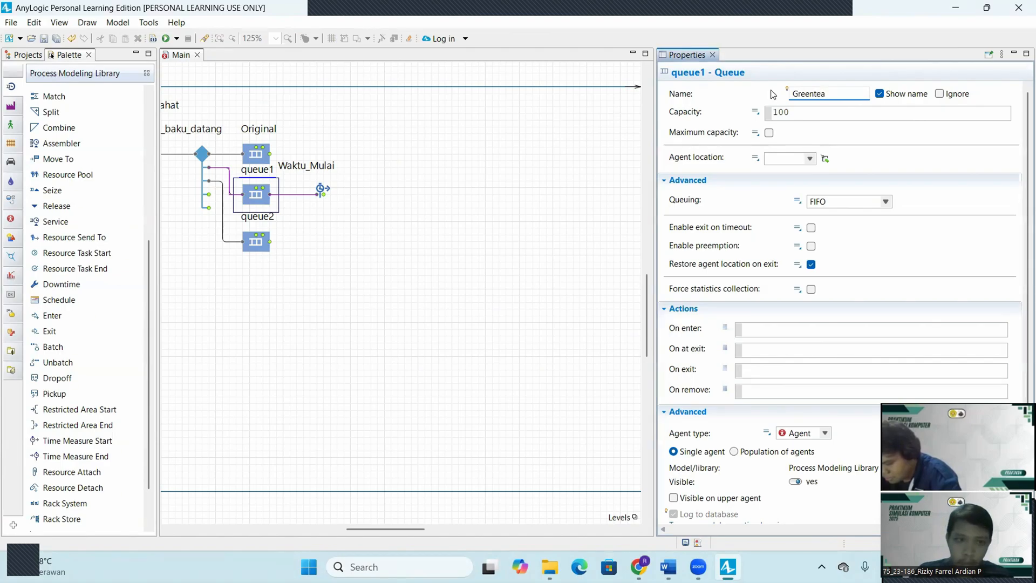
pyautogui.click(464, 270)
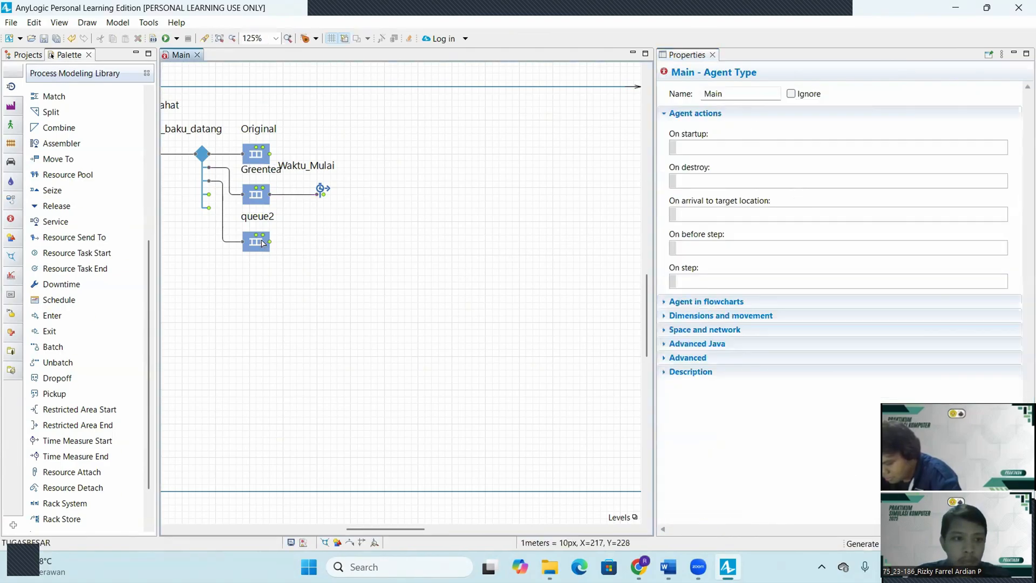
# Step: Rename the lowest queue block as Lime_Tea
pyautogui.click(263, 243)
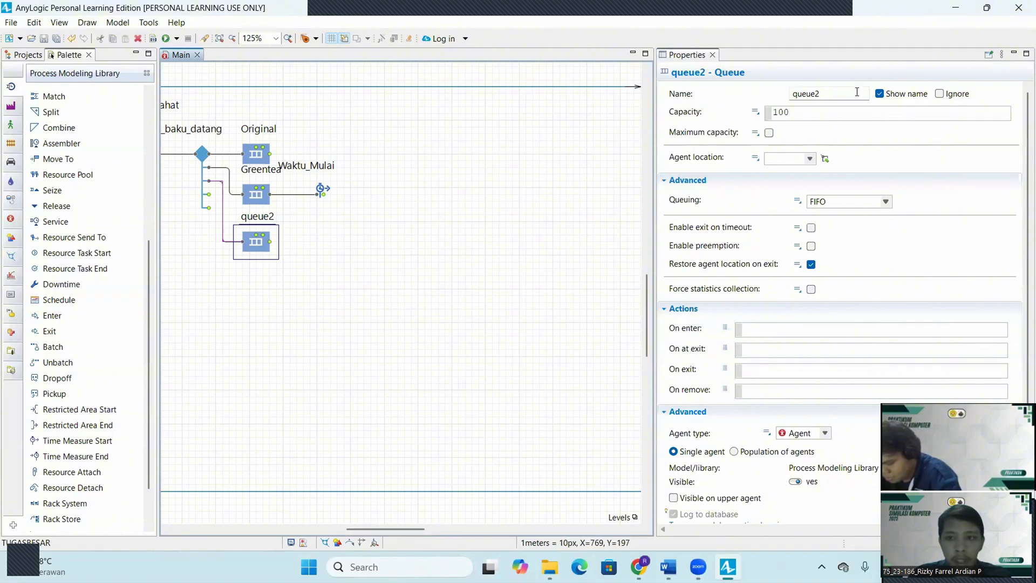
pyautogui.moveTo(857, 92); pyautogui.dragTo(776, 90)
pyautogui.press('BackSpace')
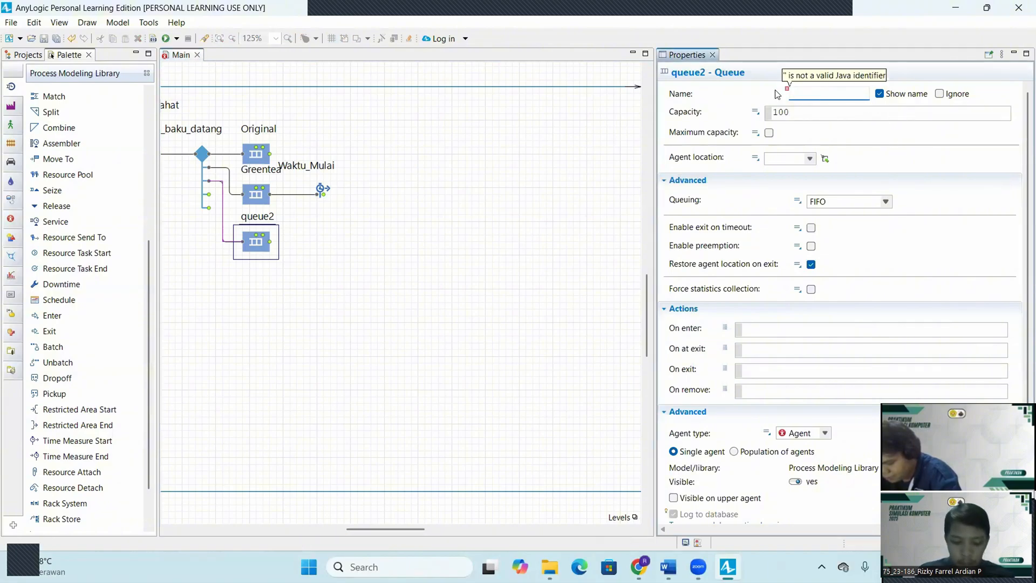
pyautogui.write('L')
pyautogui.press('capslock')
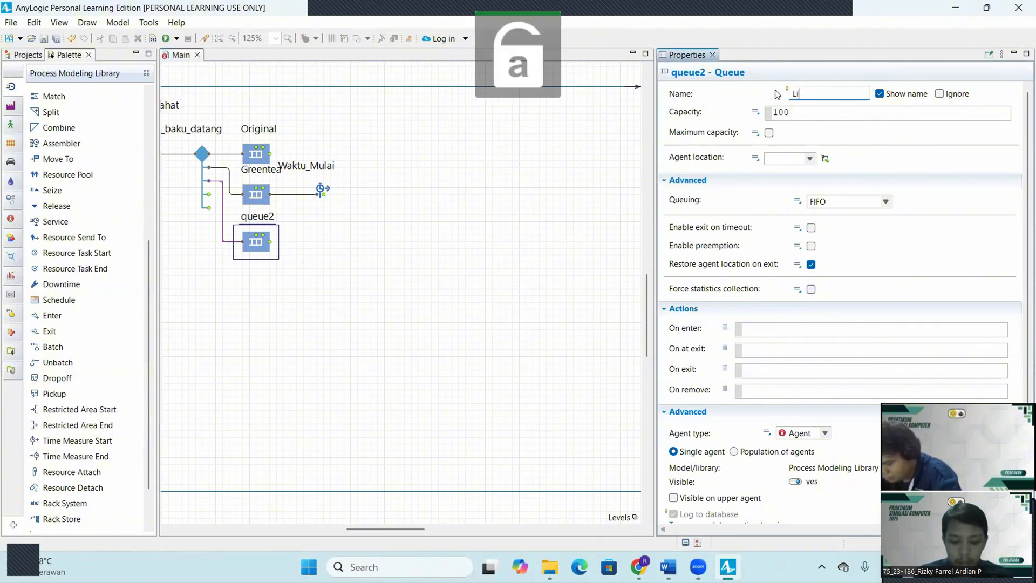
pyautogui.write('ime_')
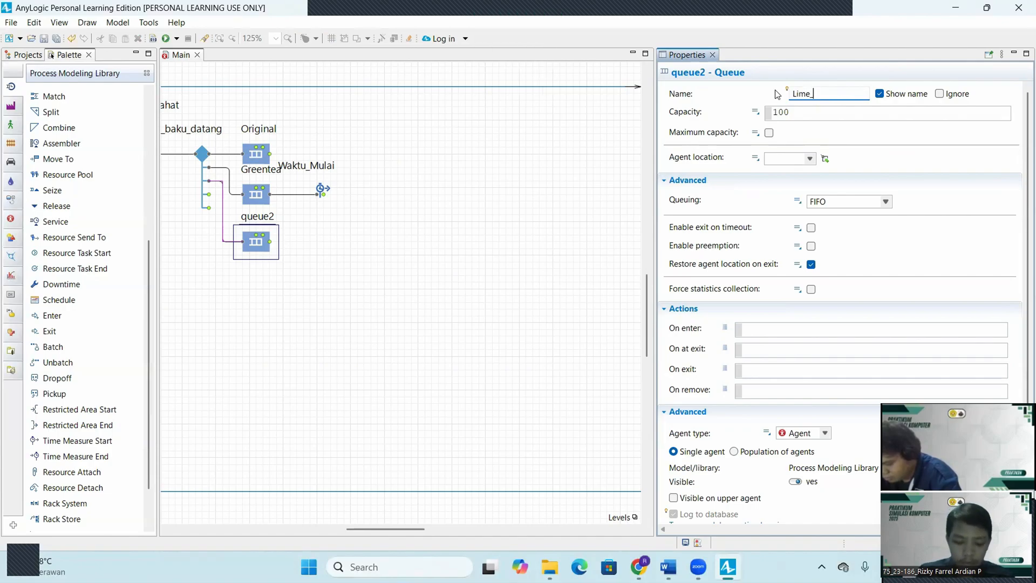
pyautogui.press('capslock')
pyautogui.write('T')
pyautogui.press('capslock')
pyautogui.write('e')
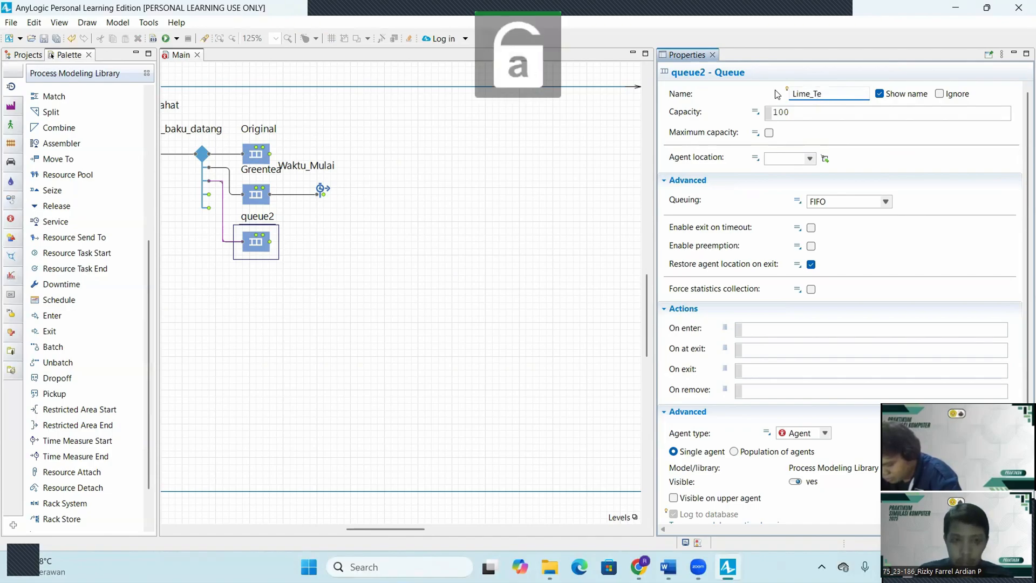
pyautogui.write('a')
pyautogui.click(525, 200)
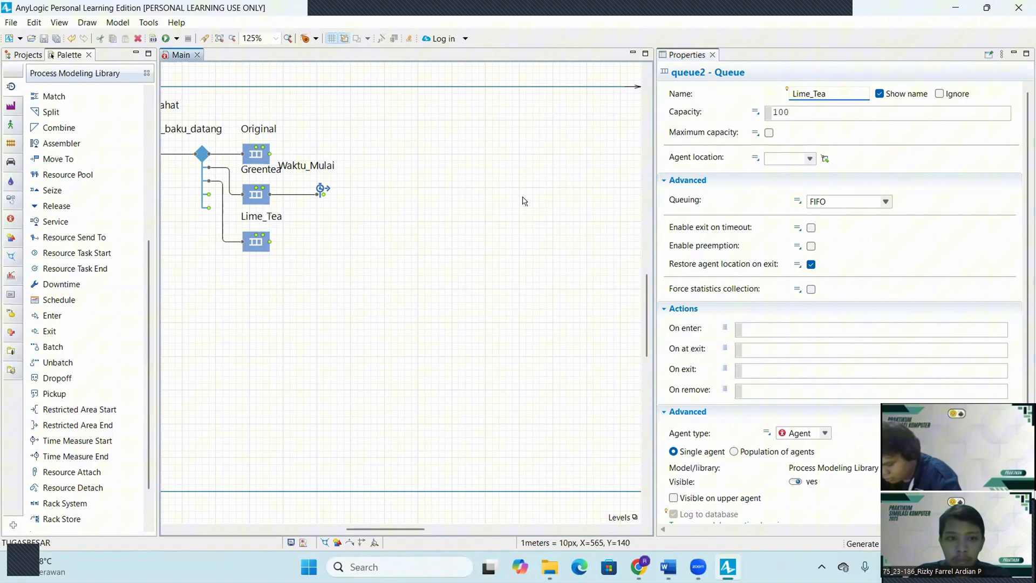
# Step: Move the Waktu_Mulai block slightly farther from the Greentea queue and place its name label directly above the block
pyautogui.click(335, 201)
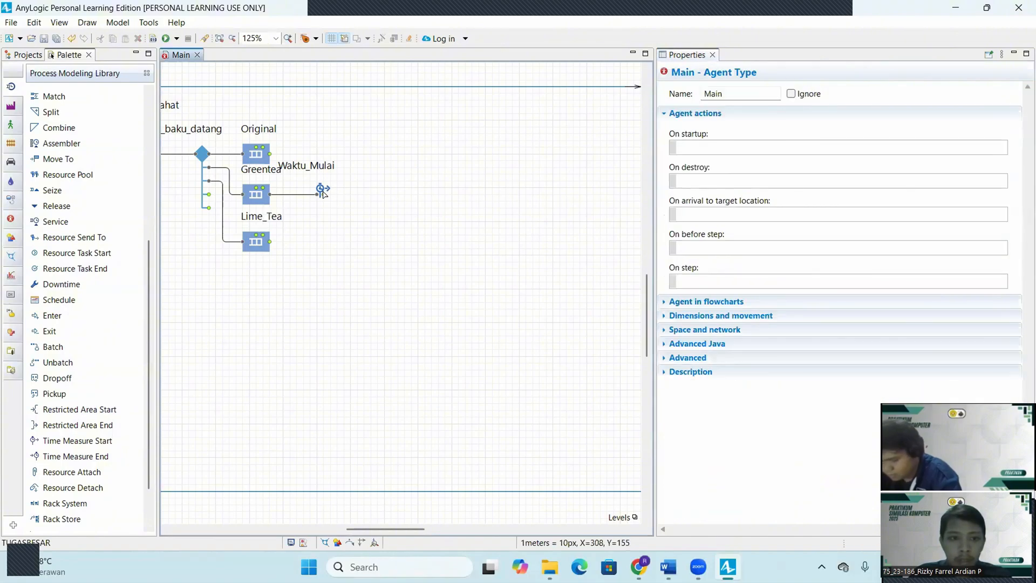
pyautogui.moveTo(324, 190); pyautogui.dragTo(334, 172)
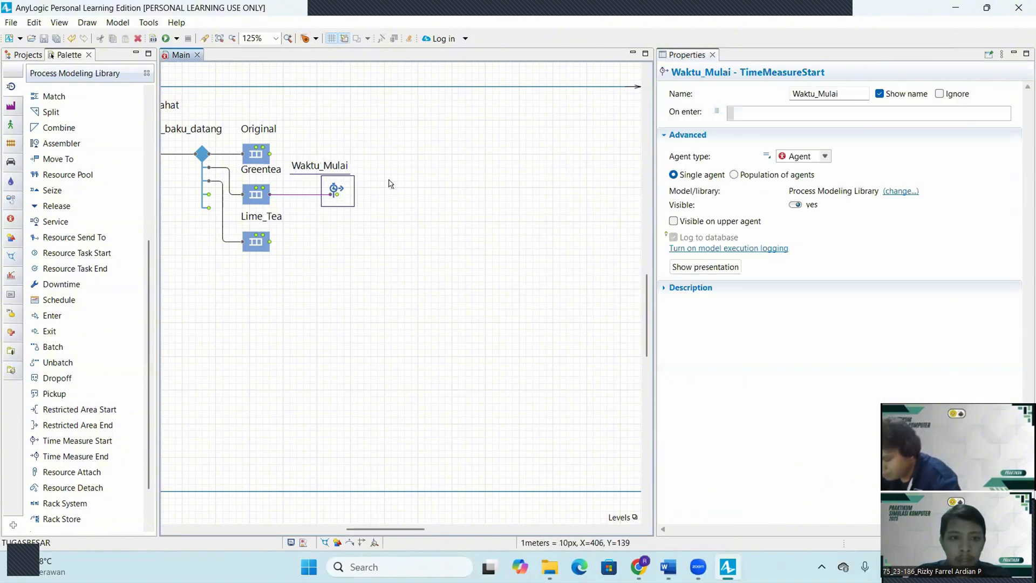
pyautogui.click(354, 179)
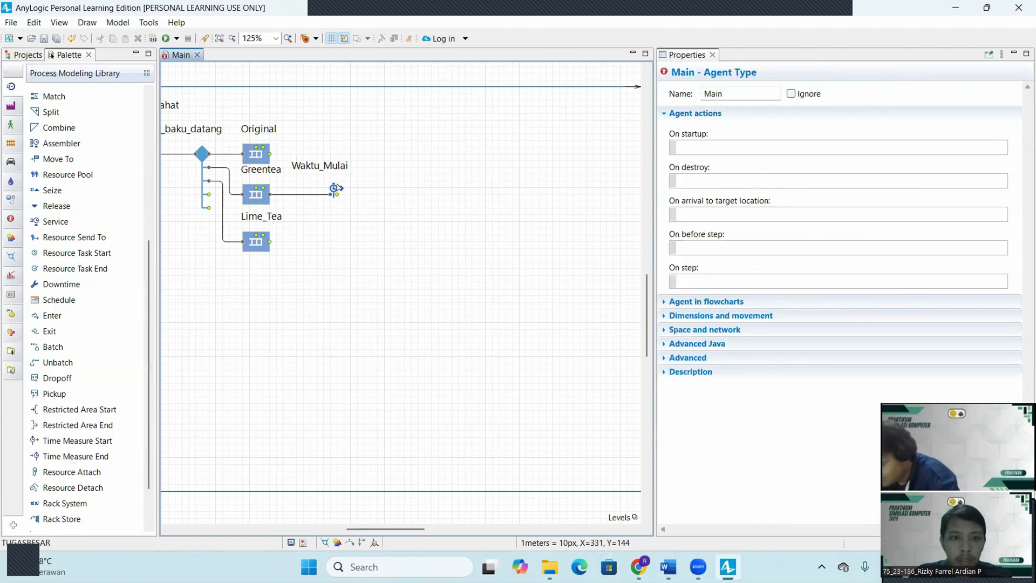
pyautogui.click(335, 189)
pyautogui.moveTo(329, 167); pyautogui.dragTo(352, 176)
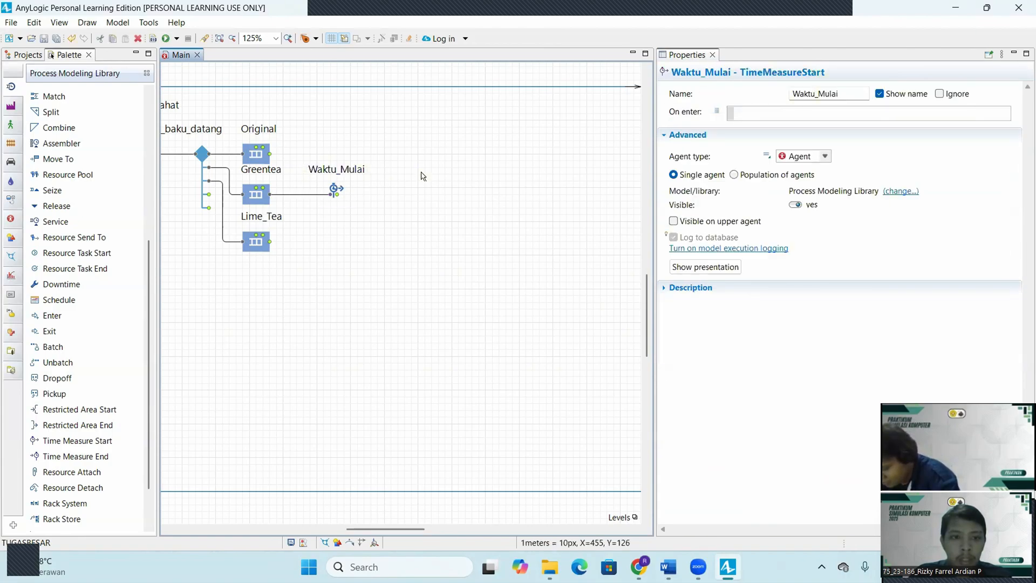
# Step: Connect the outputs of the Original and Lime_Tea queues to the input of the Waktu_Mulai block
pyautogui.click(291, 165)
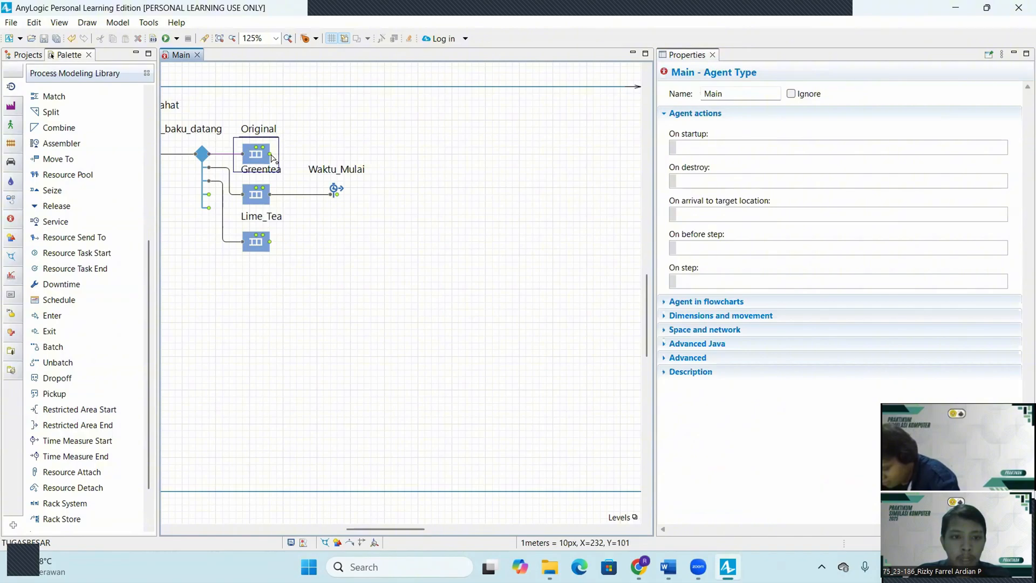
pyautogui.moveTo(271, 156); pyautogui.dragTo(333, 195)
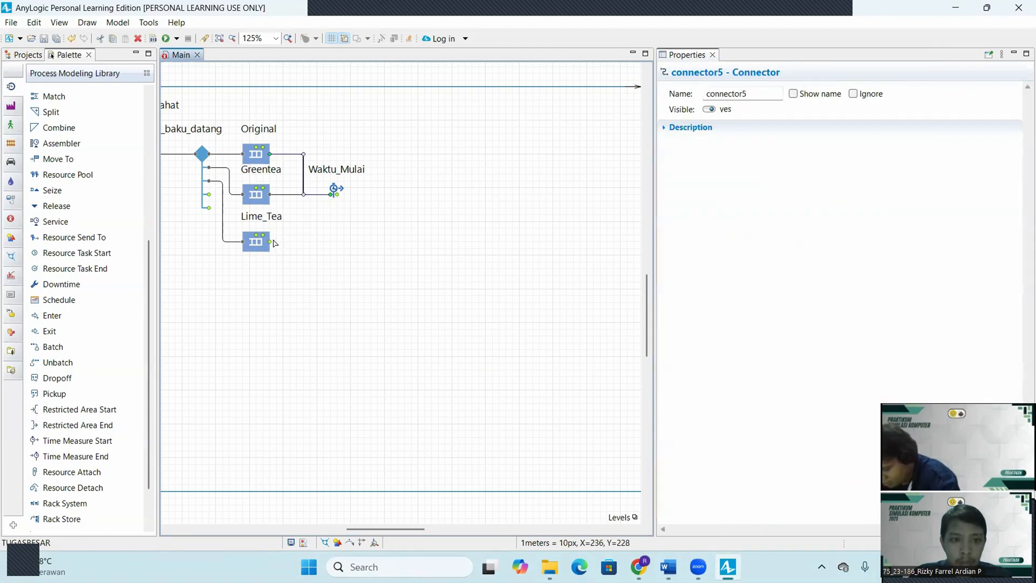
pyautogui.click(272, 243)
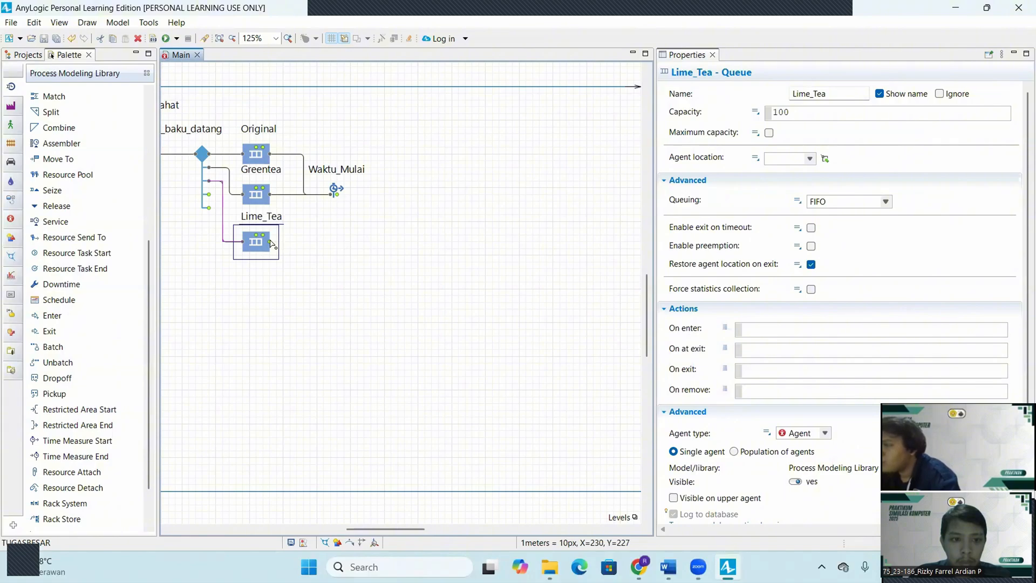
pyautogui.moveTo(270, 241)
pyautogui.mouseDown()
pyautogui.moveTo(304, 245)
pyautogui.moveTo(333, 192)
pyautogui.mouseUp()
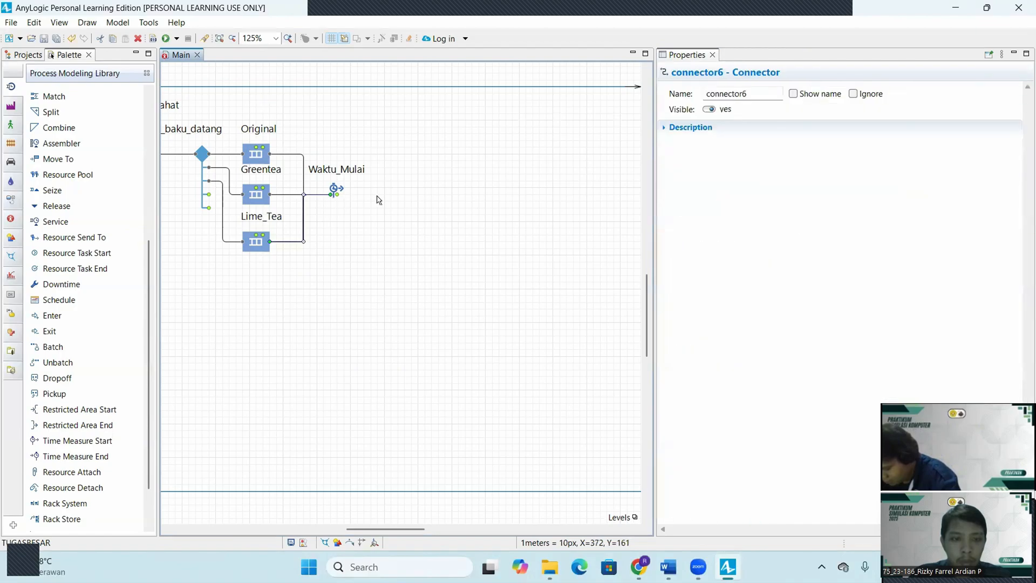
pyautogui.click(398, 198)
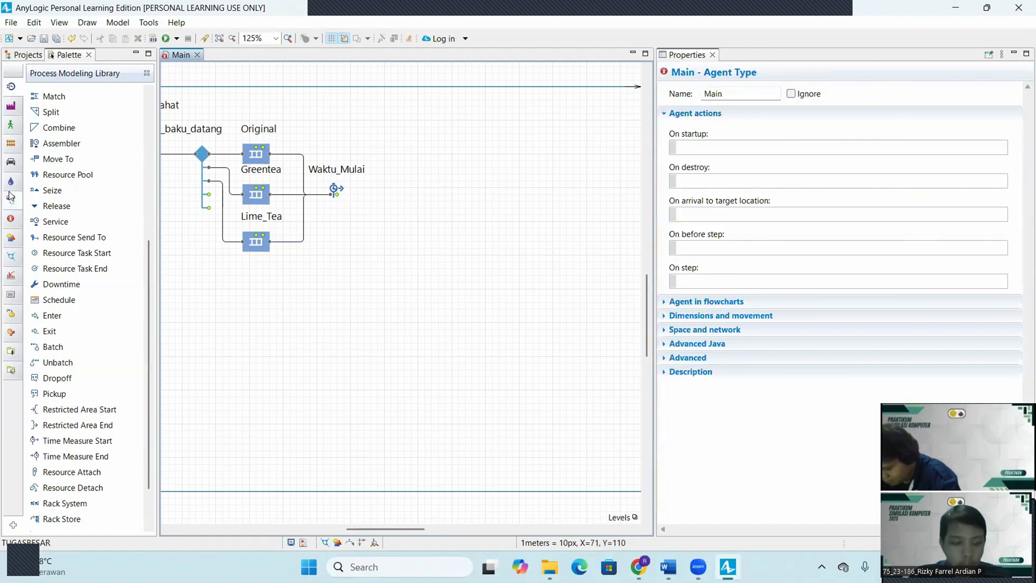
# Step: Add a Service block after Waktu_Mulai, in line with it, and name it Pemberian_Bubuk_Tea
pyautogui.scroll(1, 55, 260)
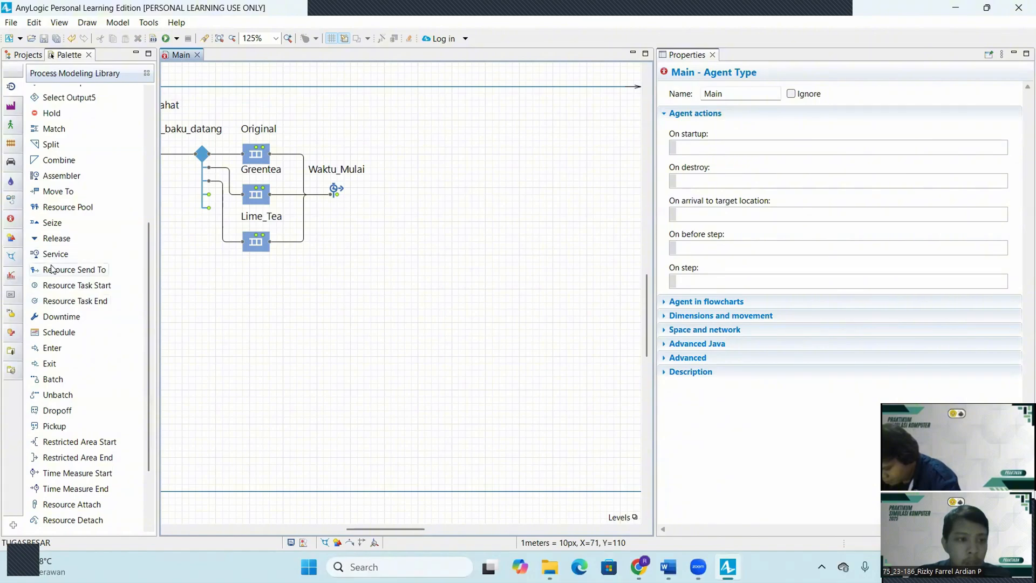
pyautogui.moveTo(52, 261); pyautogui.dragTo(412, 193)
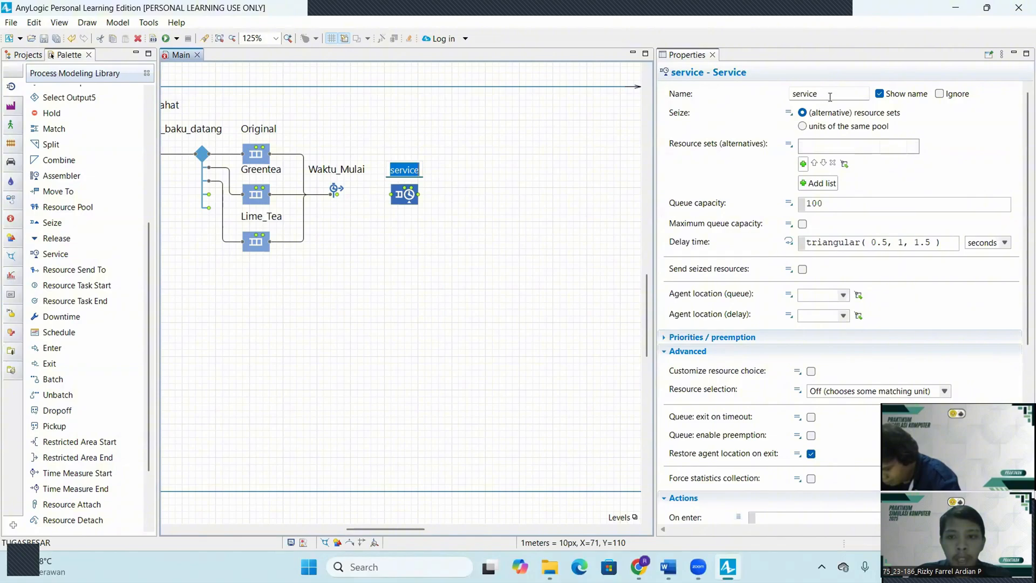
pyautogui.doubleClick(830, 95)
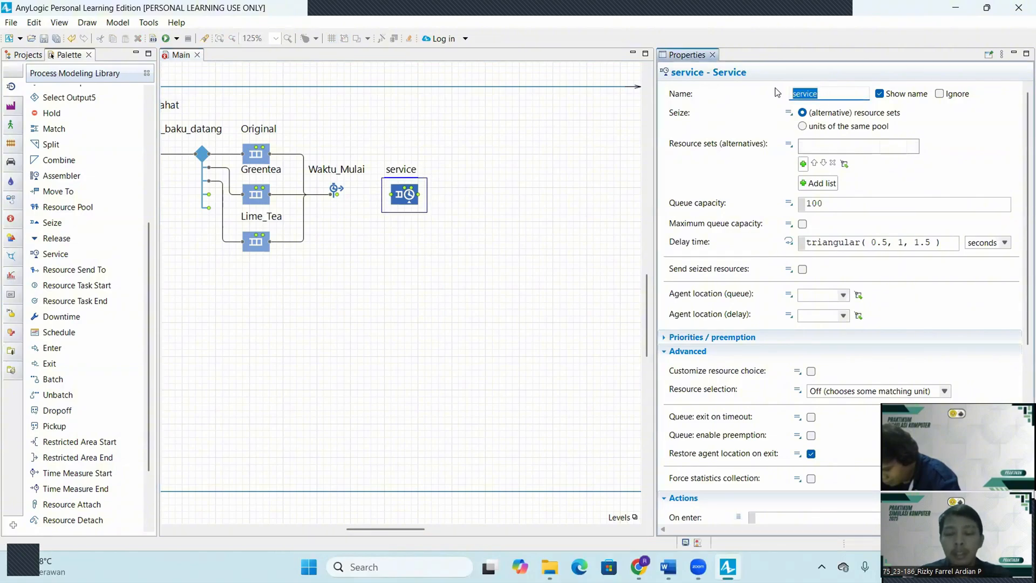
pyautogui.press('BackSpace')
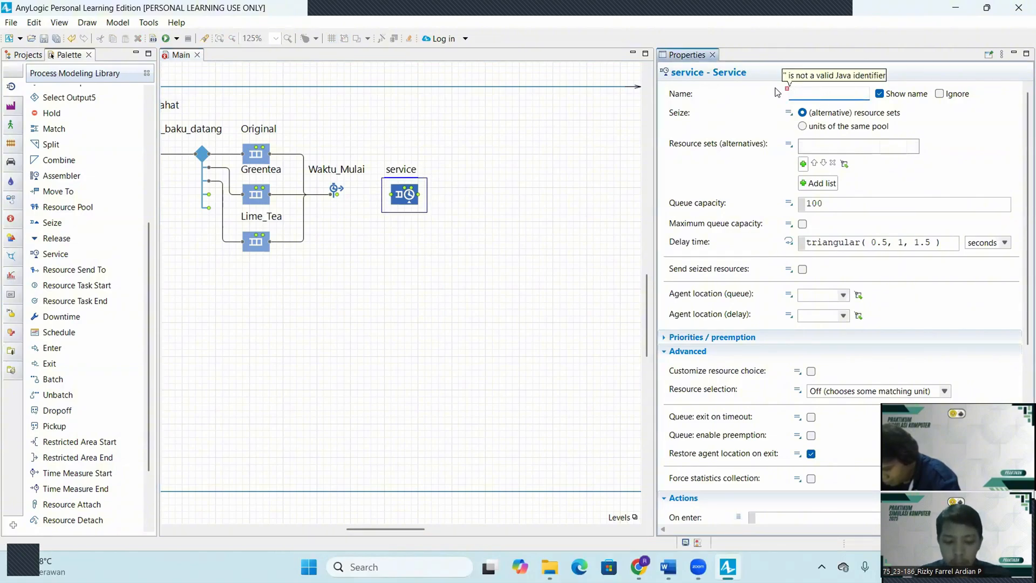
pyautogui.press('capslock')
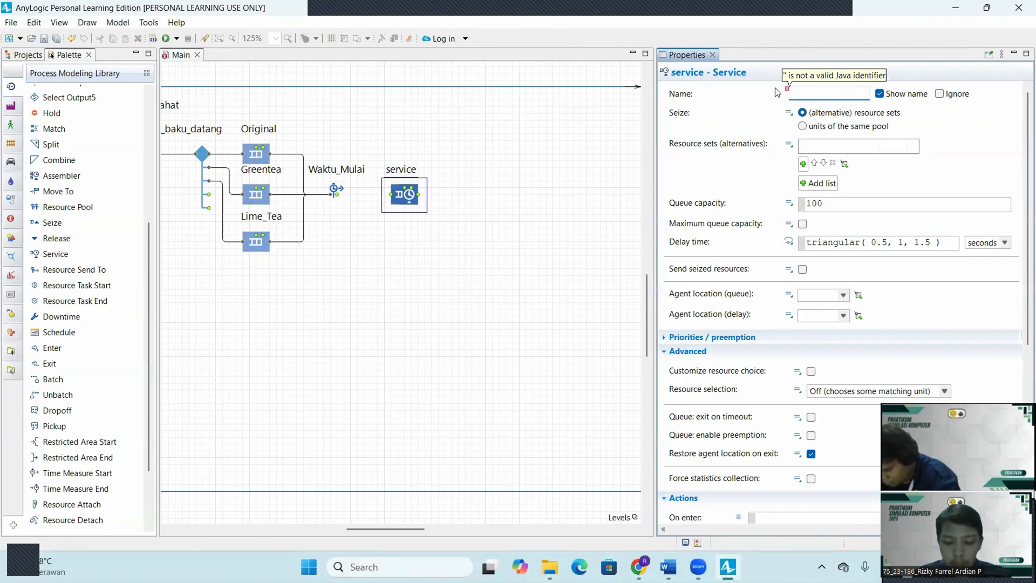
pyautogui.write('P')
pyautogui.press('capslock')
pyautogui.write('em')
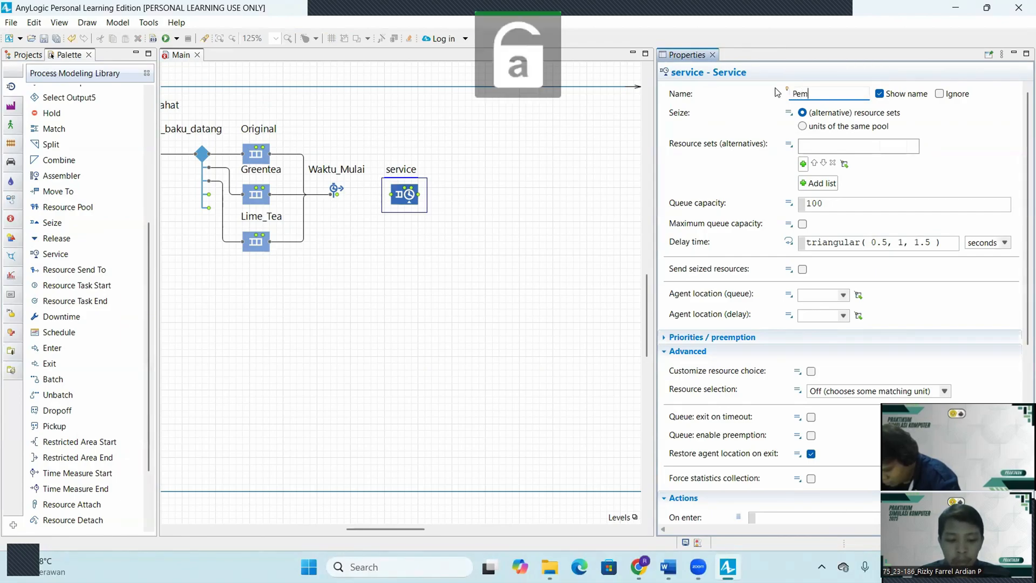
pyautogui.write('berian_')
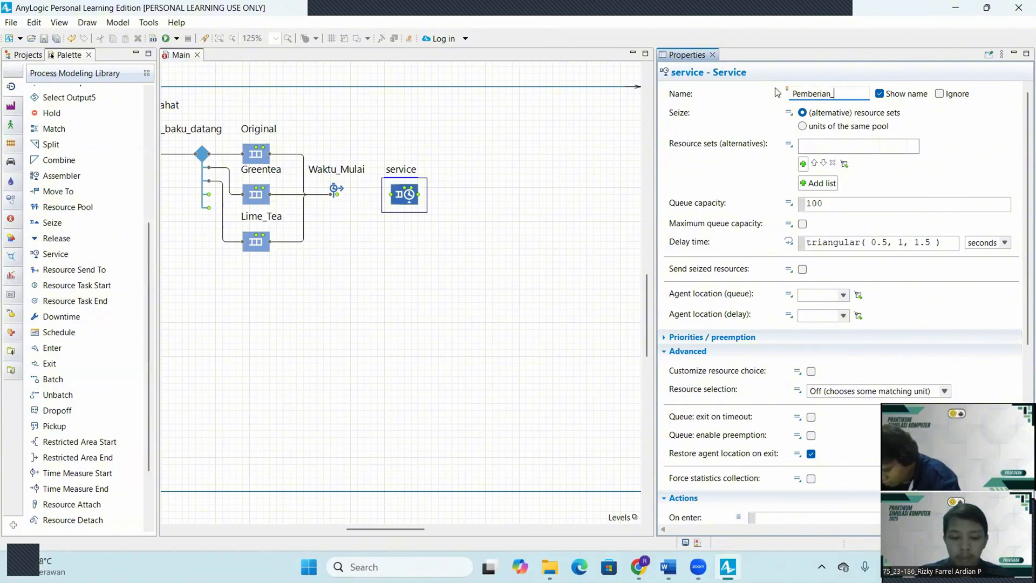
pyautogui.write('B')
pyautogui.press('capslock')
pyautogui.write('ubuk')
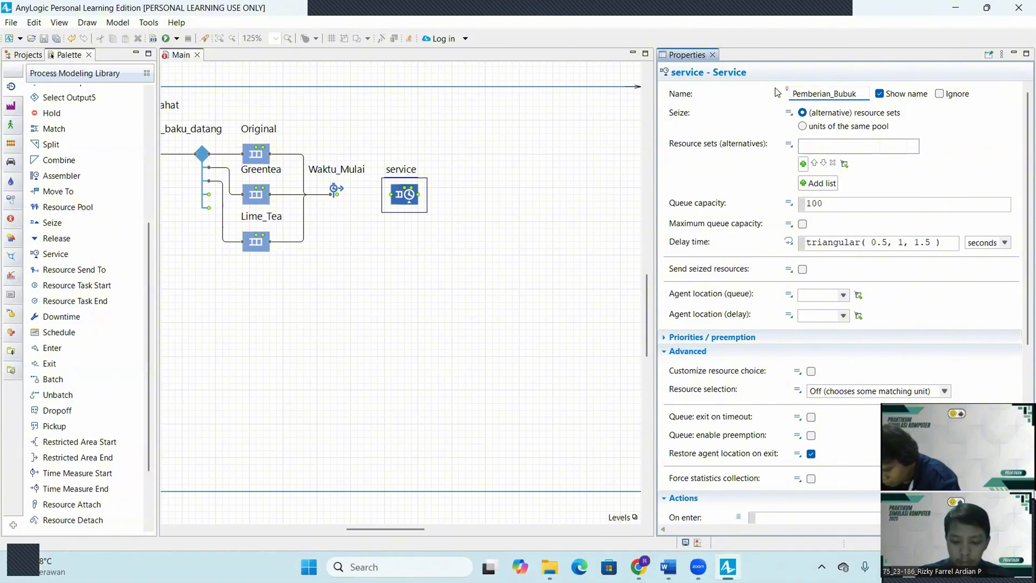
pyautogui.write('_')
pyautogui.press('capslock')
pyautogui.write('T')
pyautogui.press('capslock')
pyautogui.write('ea')
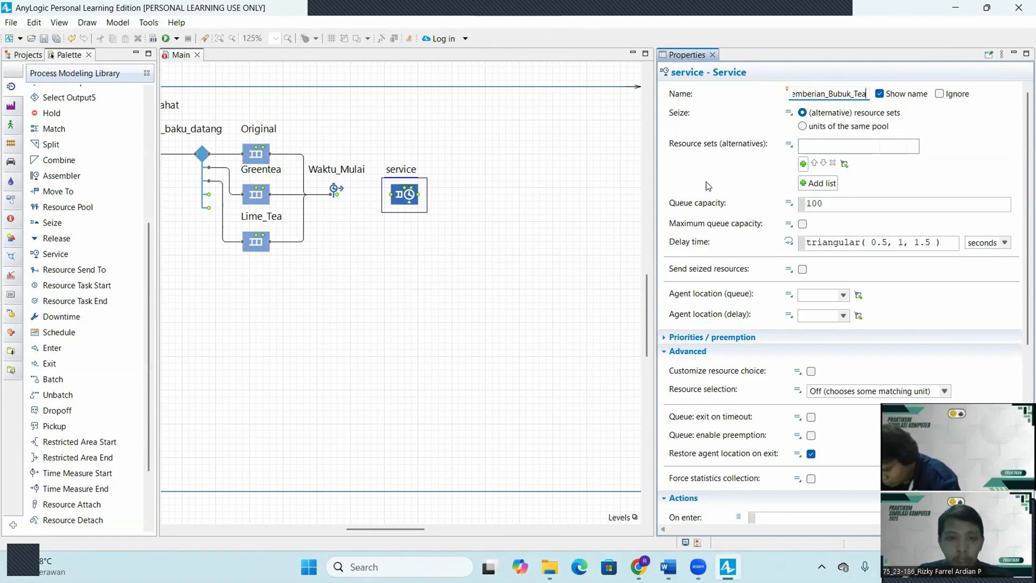
pyautogui.click(439, 218)
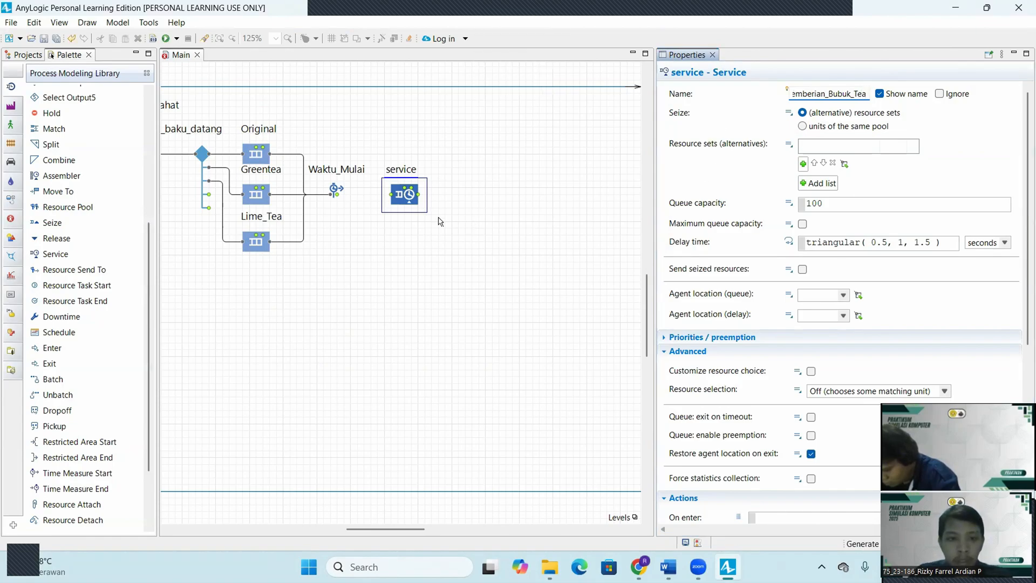
# Step: Move the Pemberian_Bubuk_Tea name label higher and centre it above its block, clear of the Waktu_Mulai label
pyautogui.click(500, 215)
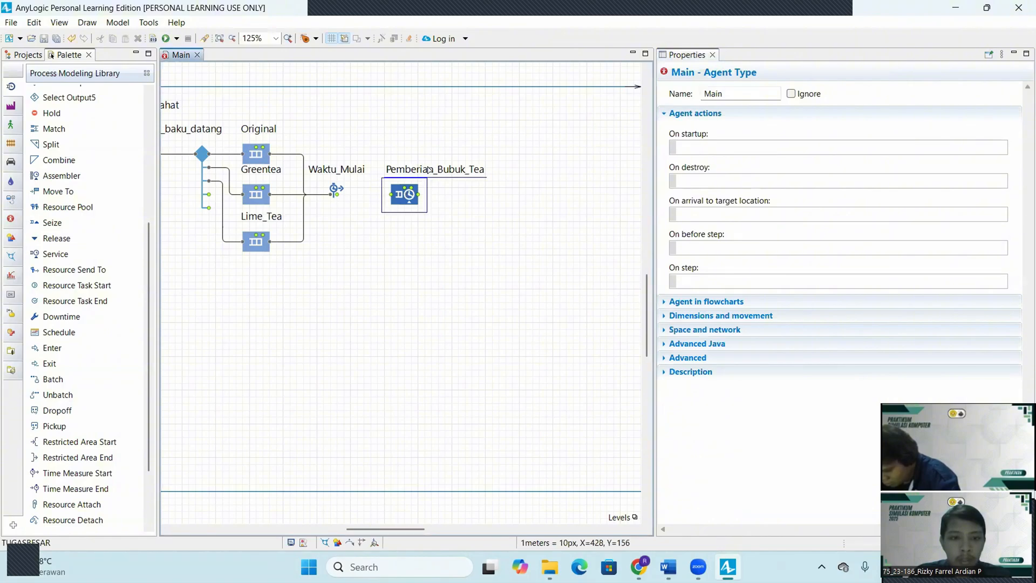
pyautogui.moveTo(429, 170); pyautogui.dragTo(410, 156)
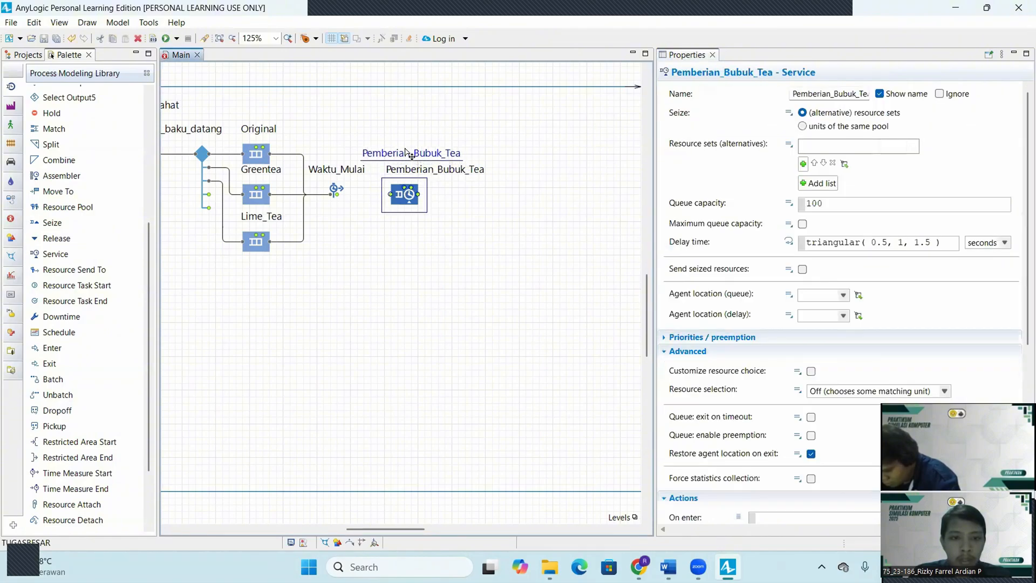
pyautogui.click(374, 226)
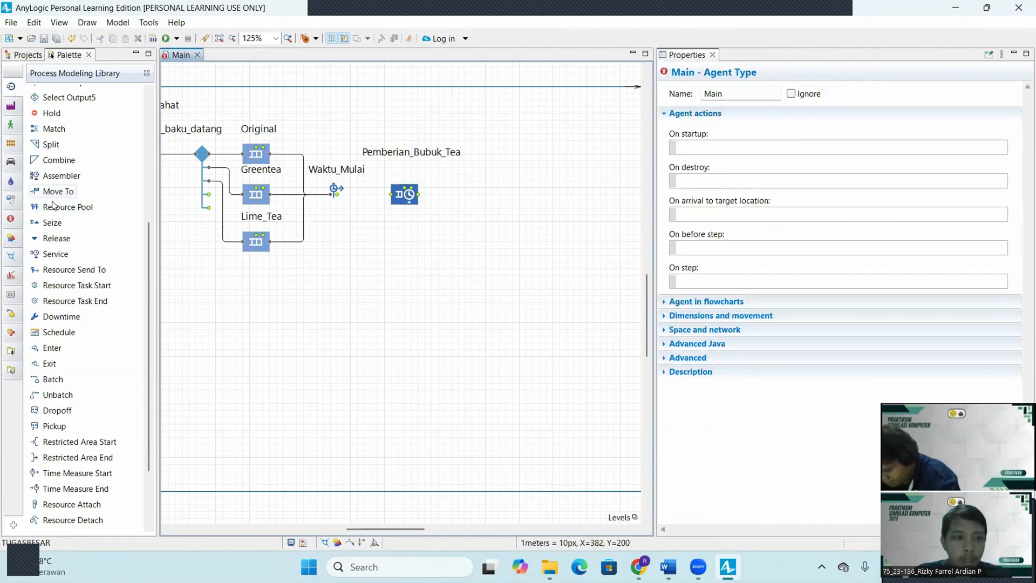
# Step: Add a second Service block in line after Pemberian_Bubuk_Tea and name it Pecampuran_Bubuk
pyautogui.moveTo(43, 257); pyautogui.dragTo(527, 199)
pyautogui.moveTo(520, 197); pyautogui.dragTo(517, 197)
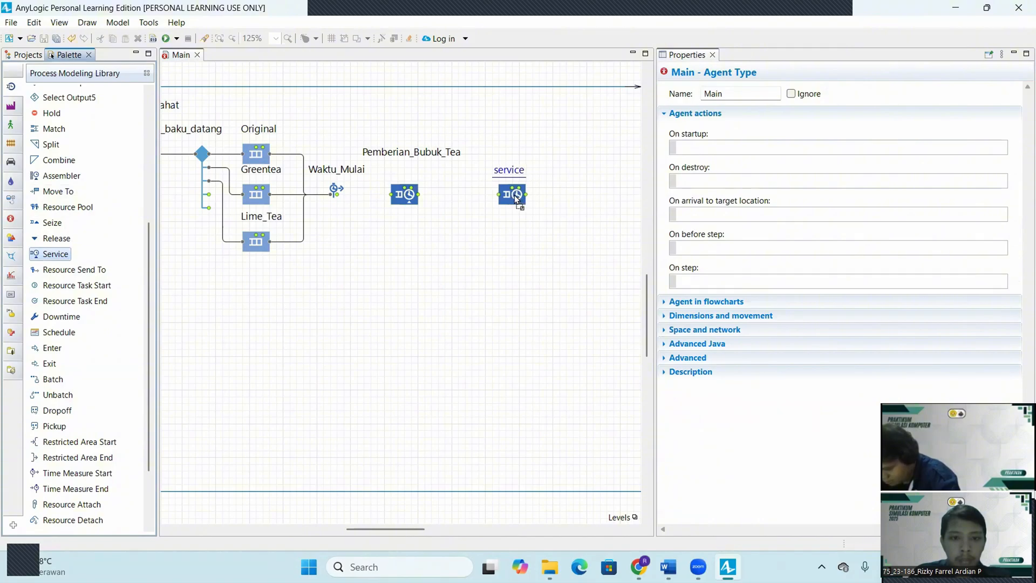
pyautogui.moveTo(511, 193); pyautogui.dragTo(510, 193)
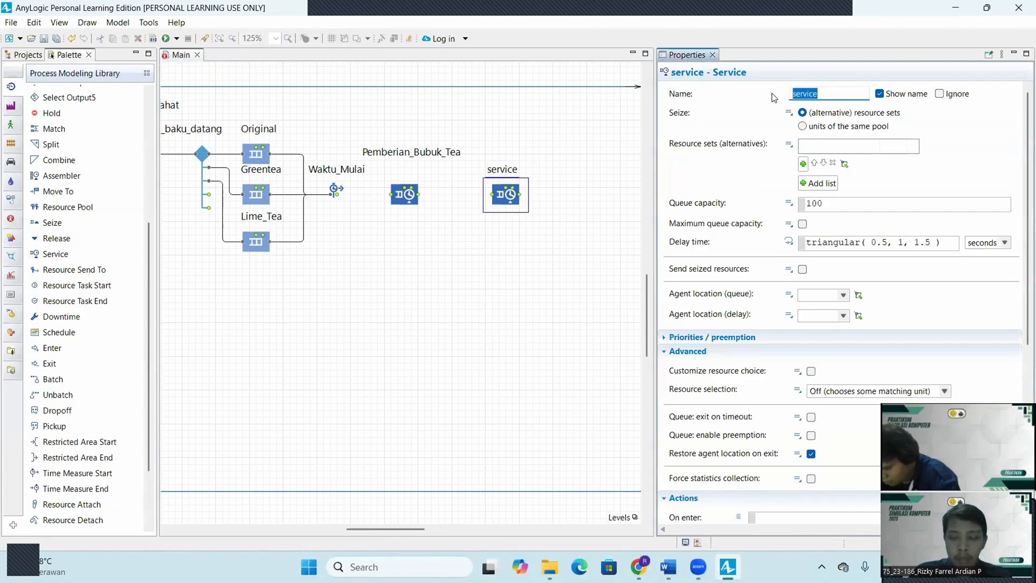
pyautogui.press('BackSpace')
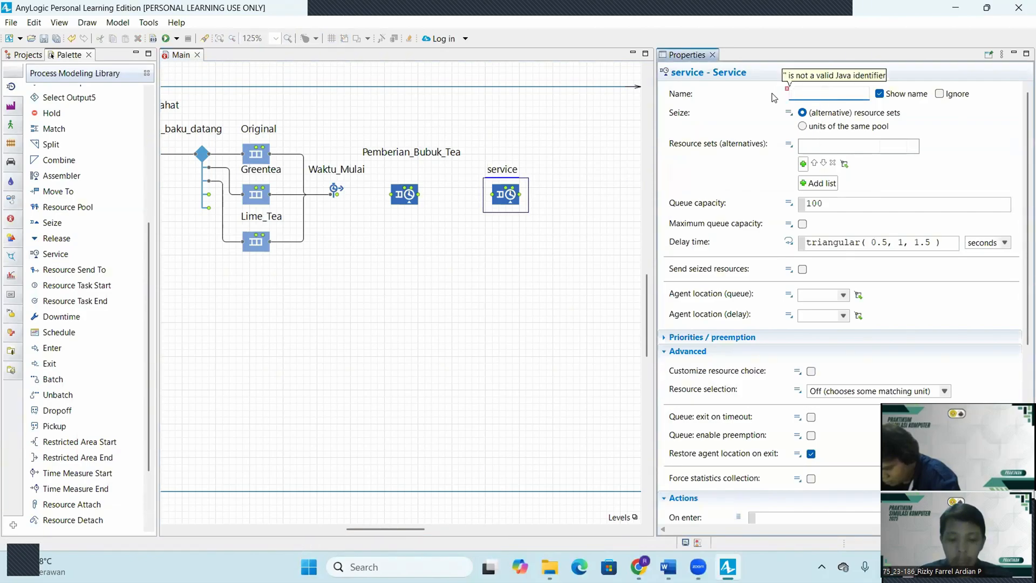
pyautogui.write('Pecam')
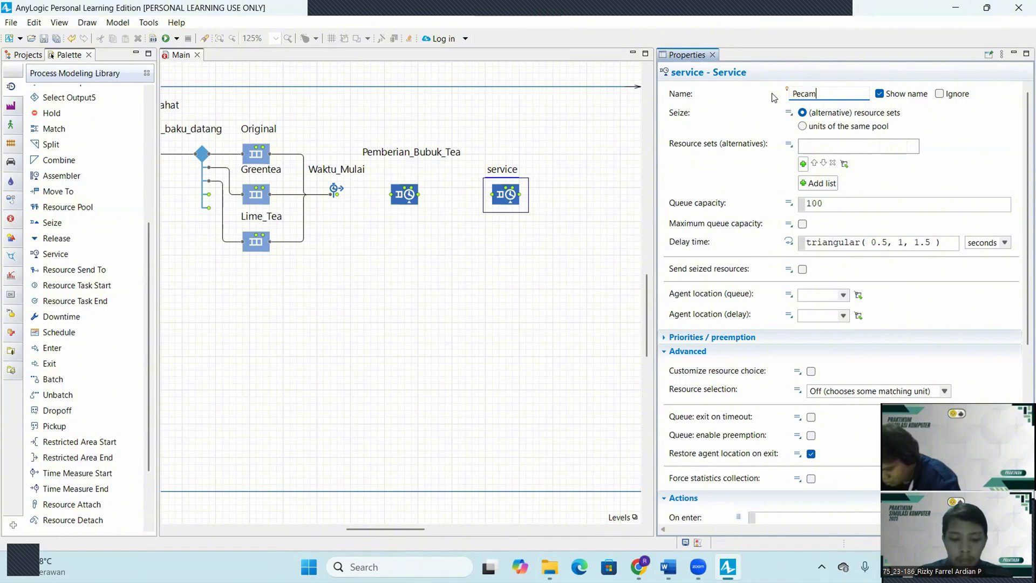
pyautogui.write('puran')
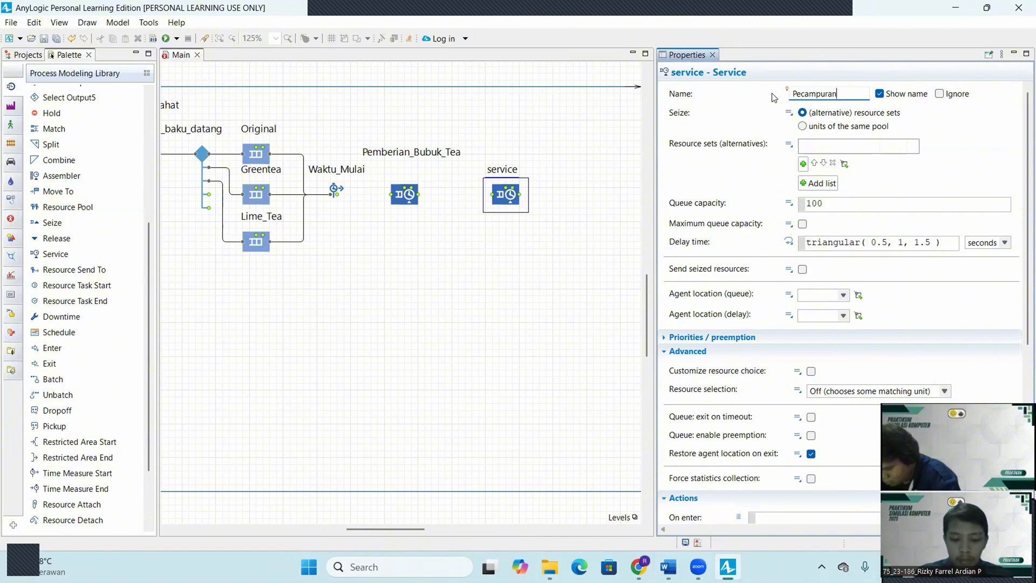
pyautogui.write('_Bubuk')
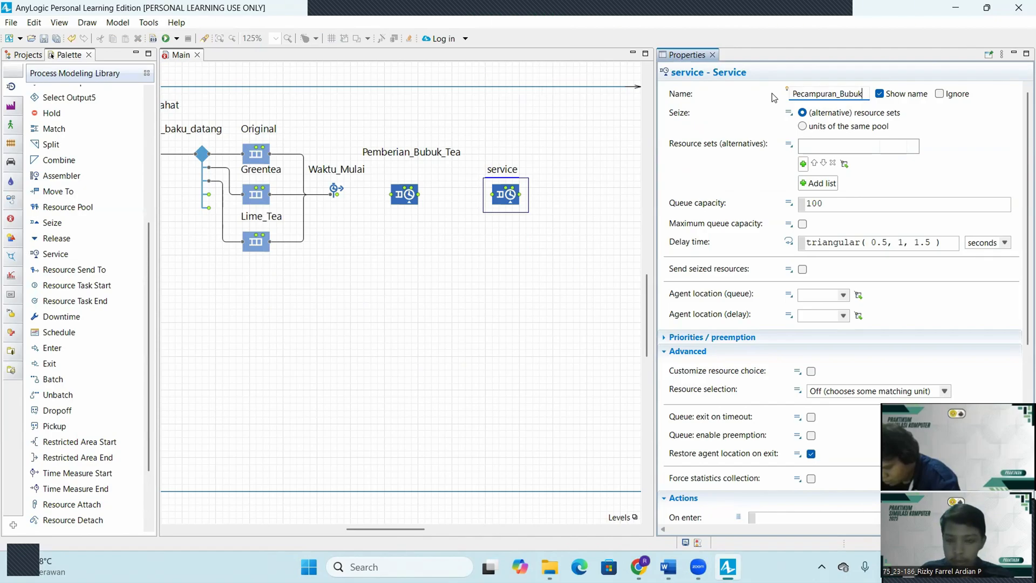
pyautogui.click(521, 302)
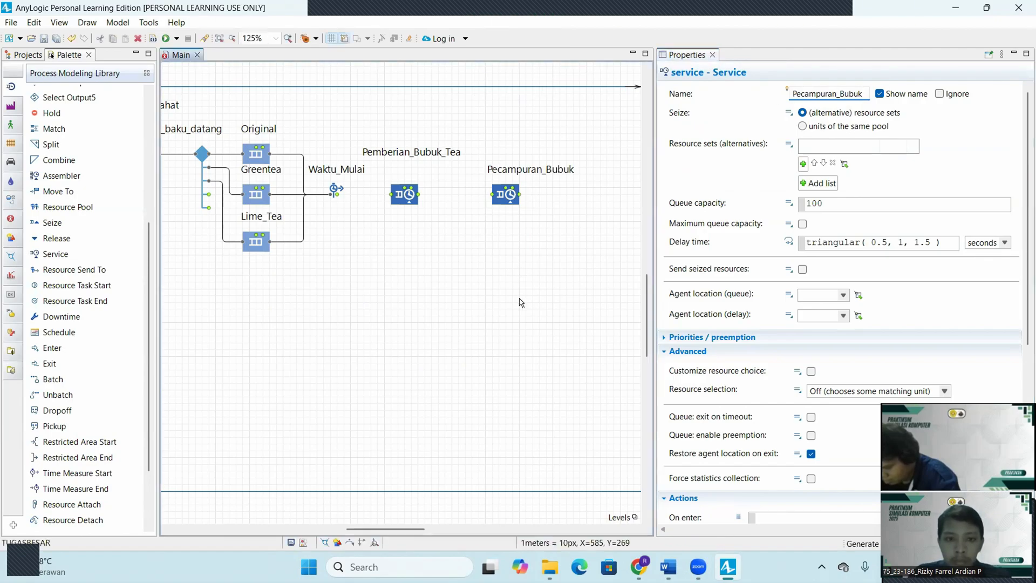
pyautogui.click(361, 201)
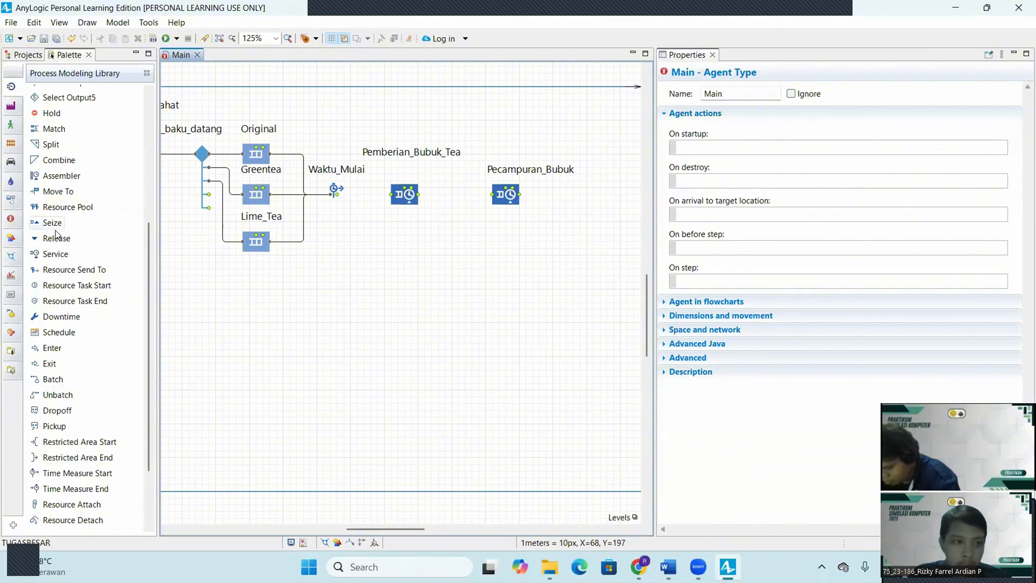
# Step: Add a third Service block in line after Pecampuran_Bubuk and name it Pengadukan
pyautogui.moveTo(44, 260); pyautogui.dragTo(623, 193)
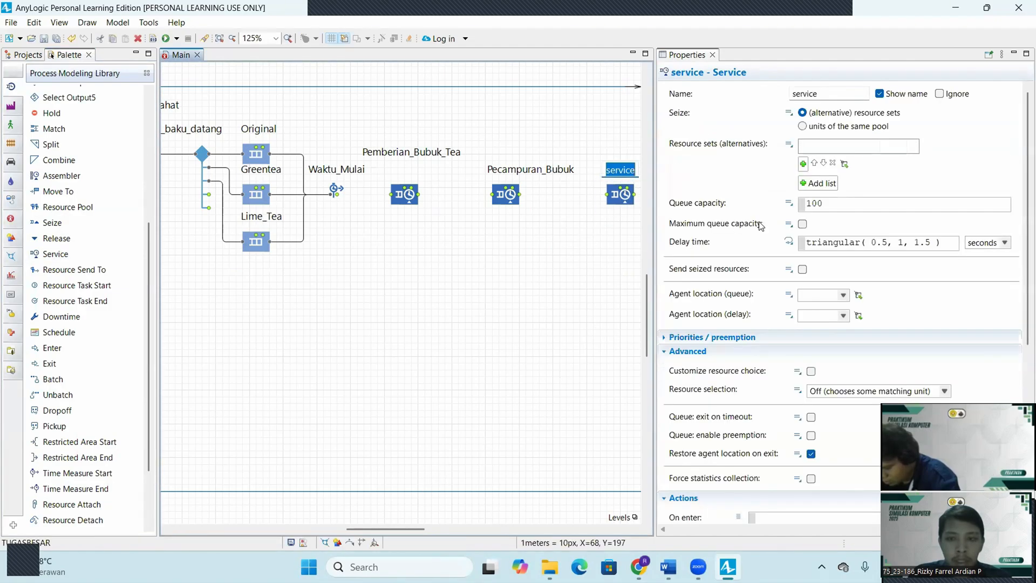
pyautogui.press('BackSpace')
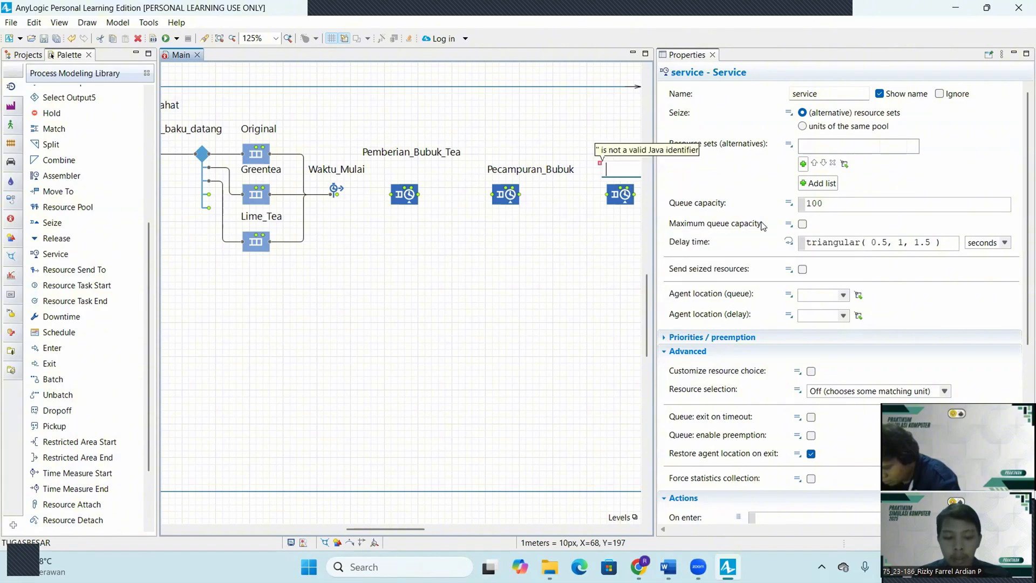
pyautogui.press('capslock')
pyautogui.write('P')
pyautogui.press('capslock')
pyautogui.write('e')
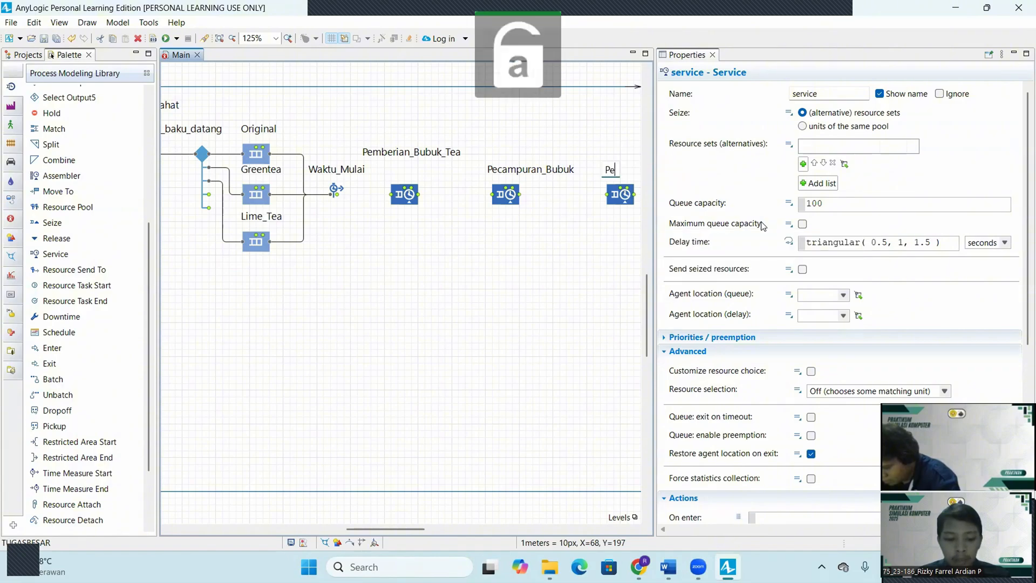
pyautogui.write('ngadu')
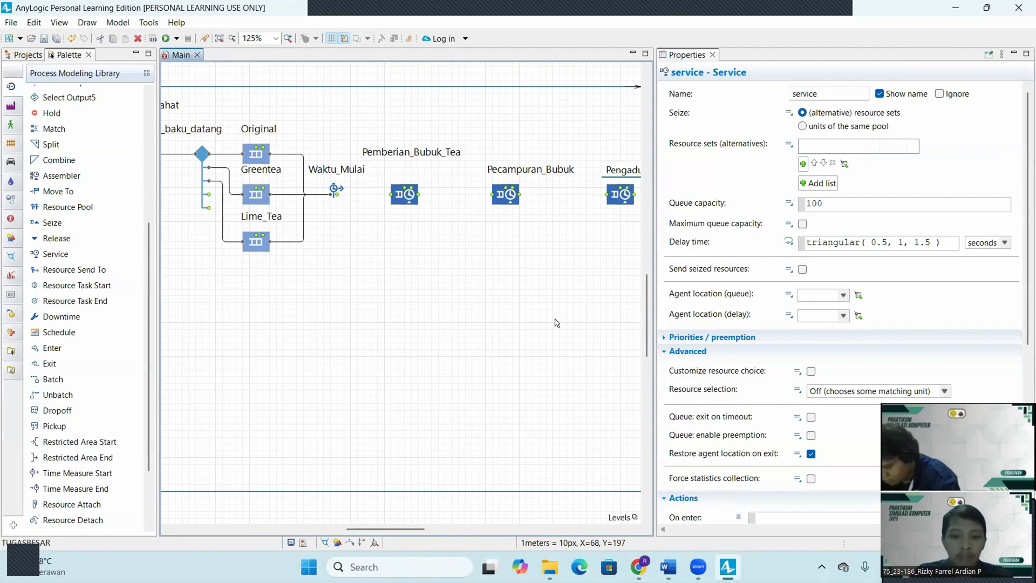
pyautogui.write('kan')
pyautogui.press('Return')
# Step: Add a fourth Service block in line after Pengadukan and name it Penyajian
pyautogui.moveTo(386, 527); pyautogui.dragTo(472, 527)
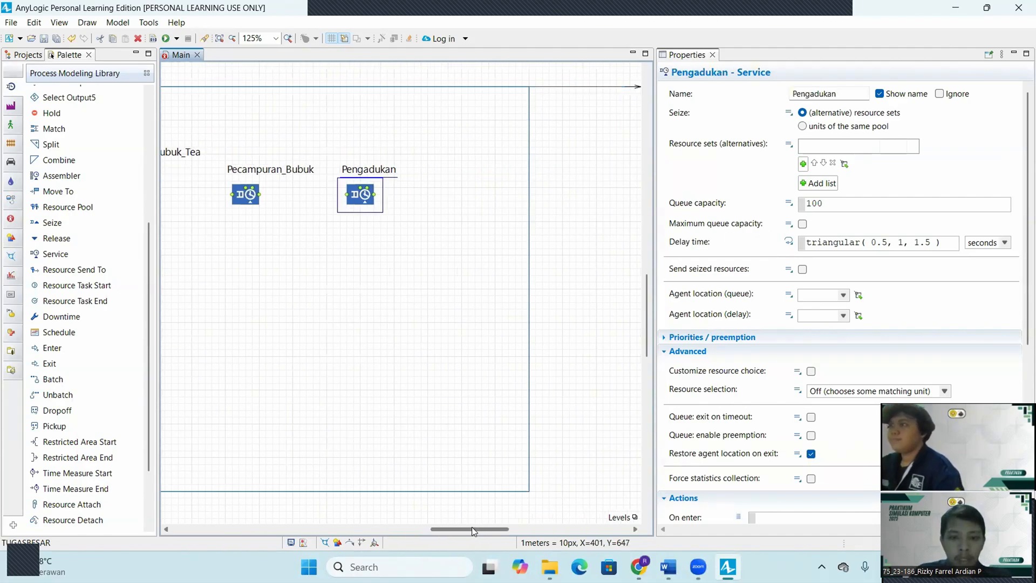
pyautogui.moveTo(54, 253); pyautogui.dragTo(450, 195)
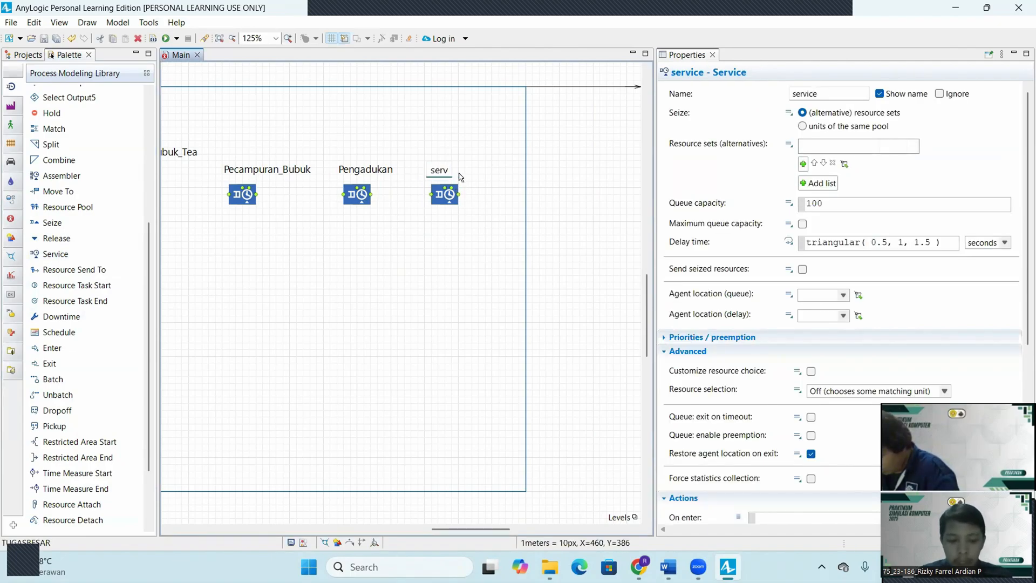
pyautogui.press('capslock')
pyautogui.press('BackSpace')
pyautogui.press('BackSpace')
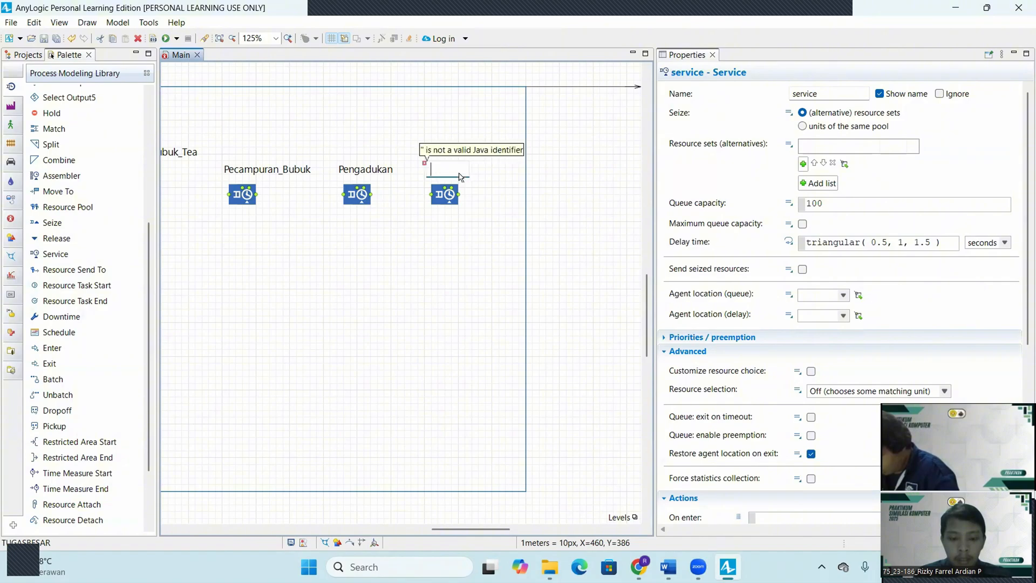
pyautogui.write('P')
pyautogui.press('capslock')
pyautogui.write('enyajian')
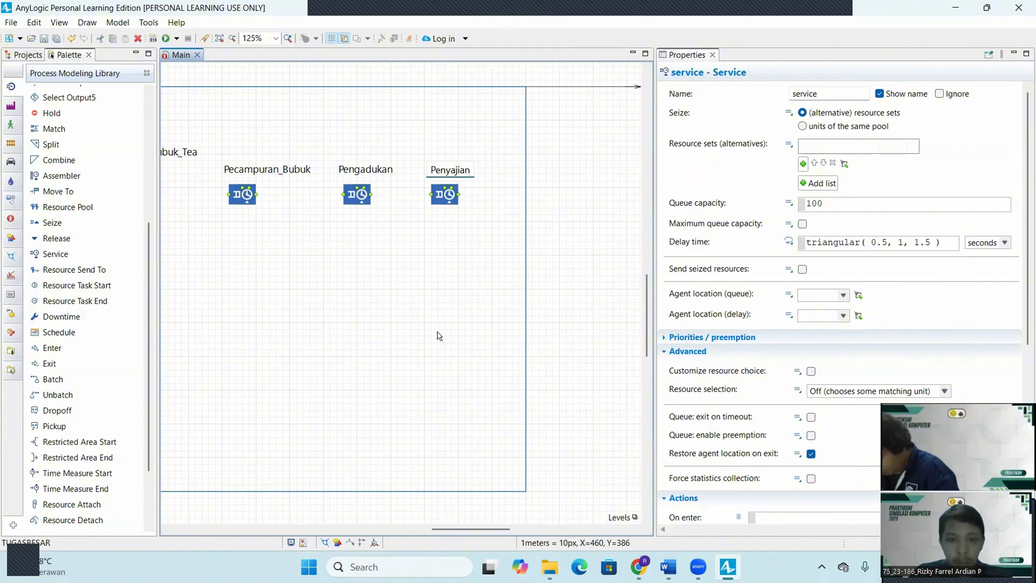
pyautogui.press('Return')
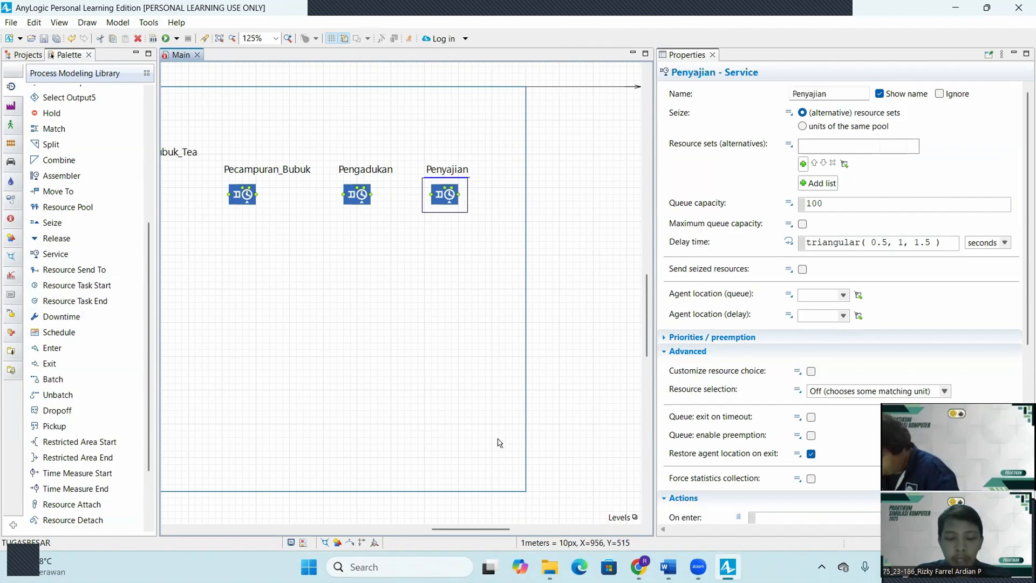
# Step: Enlarge the frame to 1240 by 690 to make room for more blocks after Penyajian
pyautogui.click(527, 491)
pyautogui.moveTo(526, 491); pyautogui.dragTo(686, 549)
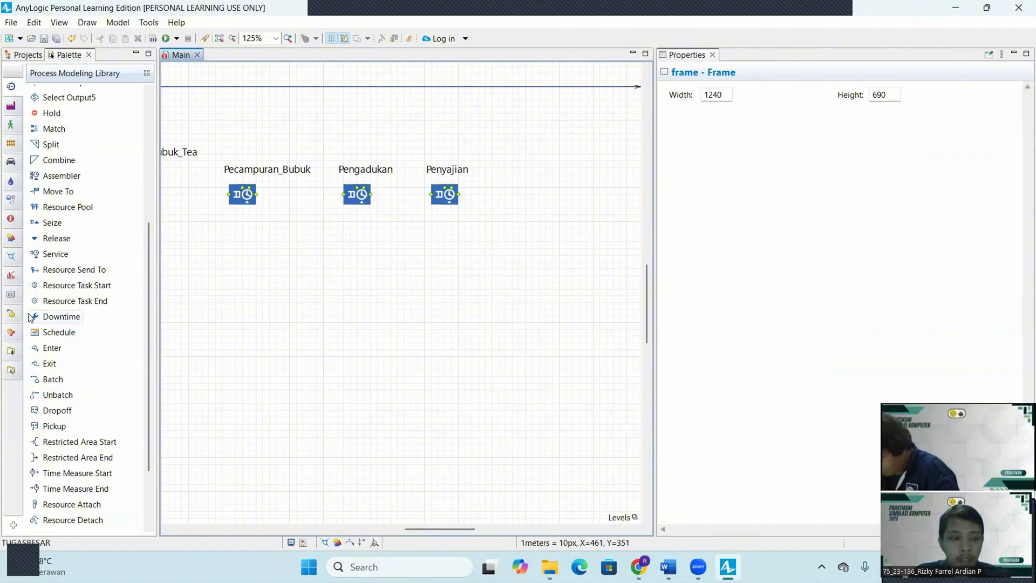
# Step: Add a Time Measure End block in line after Penyajian, name it Waktu_Total and centre its label above it
pyautogui.scroll(3, 31, 318)
pyautogui.scroll(-2, 31, 318)
pyautogui.scroll(-1, 37, 335)
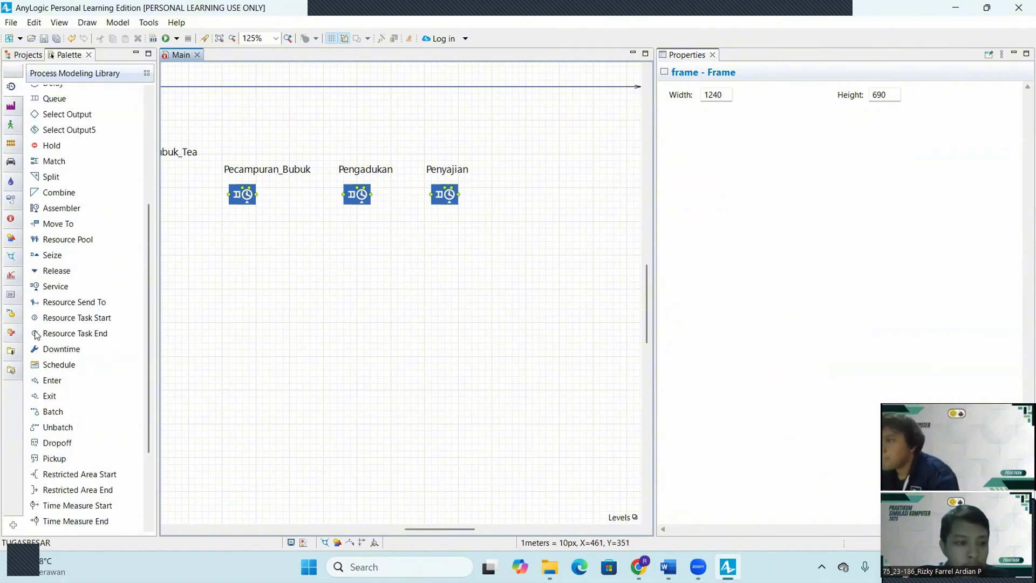
pyautogui.scroll(-3, 36, 335)
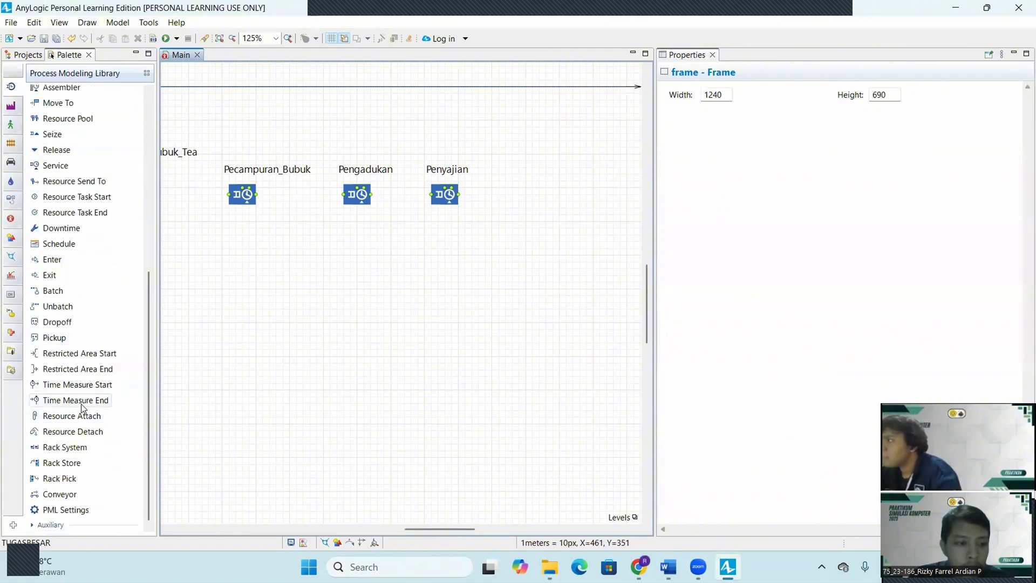
pyautogui.moveTo(82, 408); pyautogui.dragTo(525, 194)
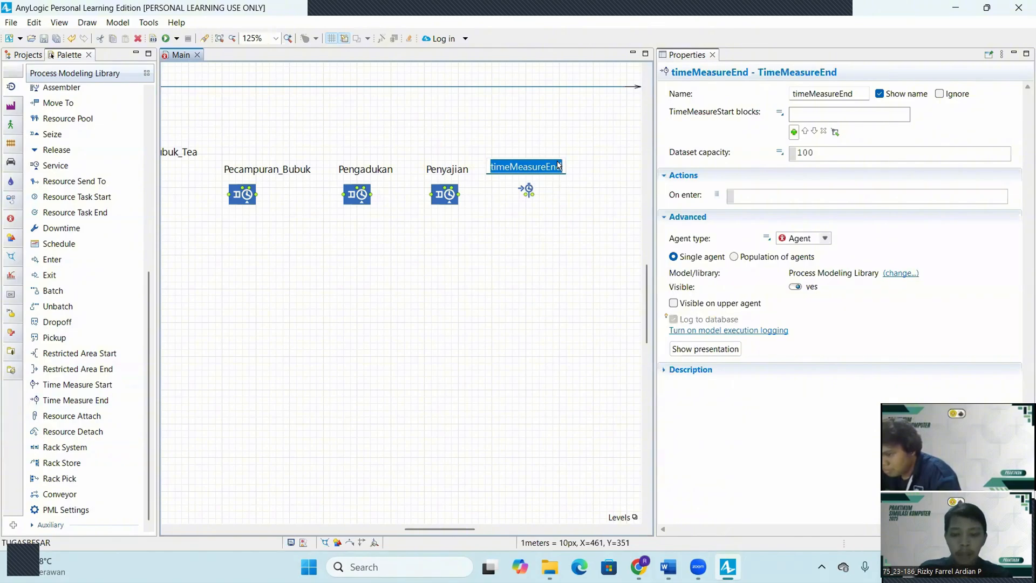
pyautogui.press('BackSpace')
pyautogui.press('capslock')
pyautogui.write('W')
pyautogui.press('capslock')
pyautogui.write('ak')
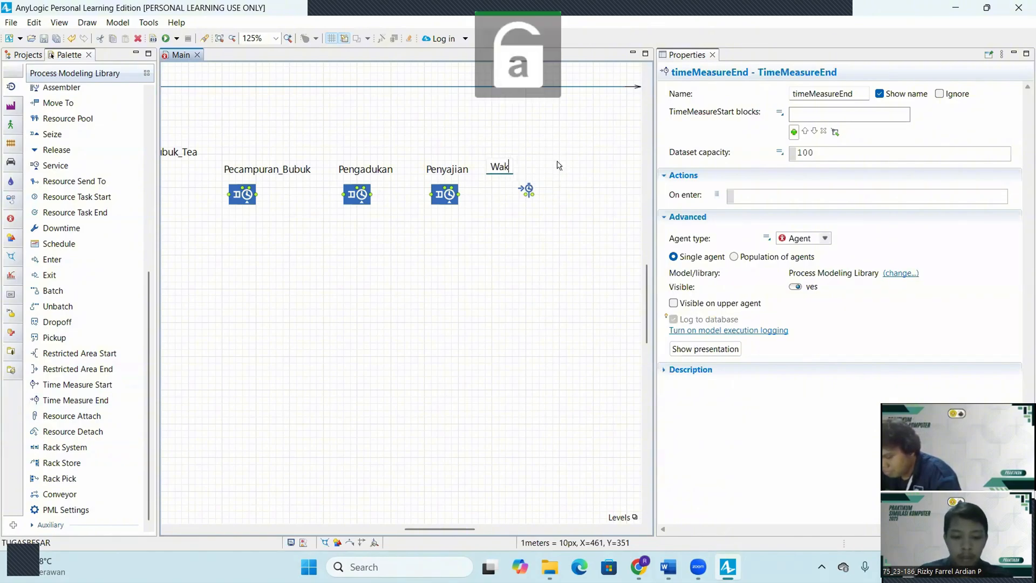
pyautogui.write('tu_')
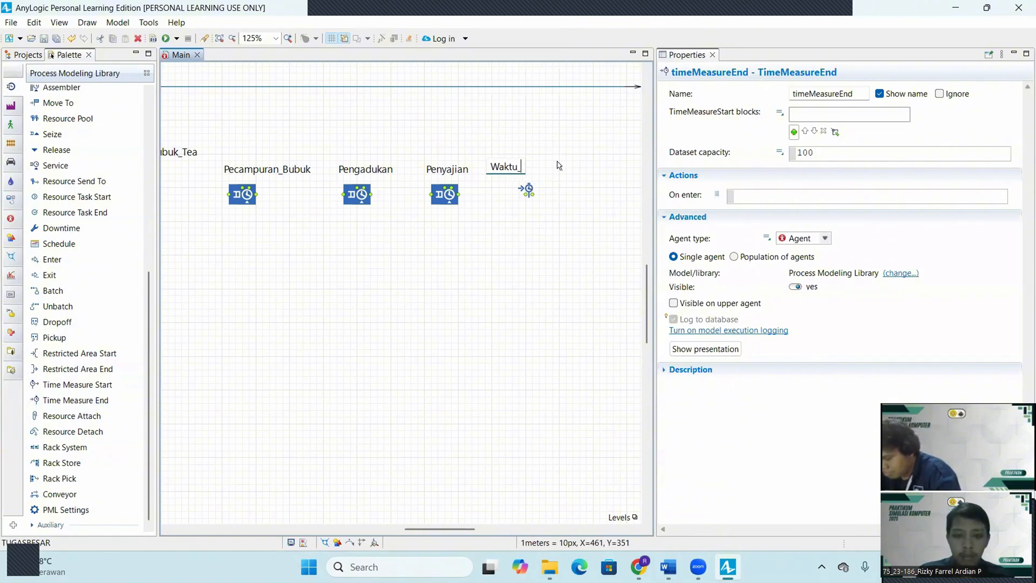
pyautogui.press('capslock')
pyautogui.write('T')
pyautogui.press('capslock')
pyautogui.write('otal')
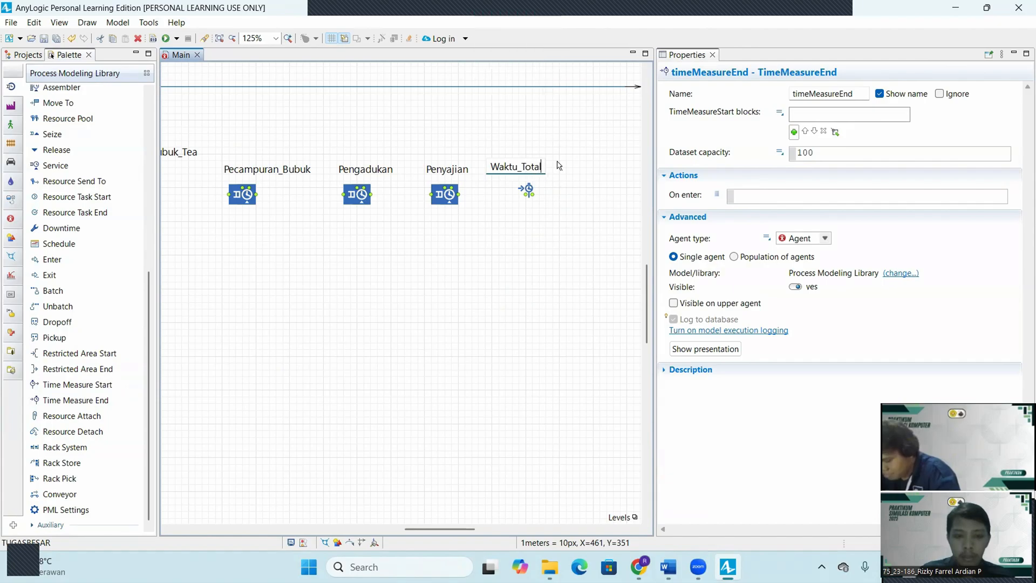
pyautogui.press('Return')
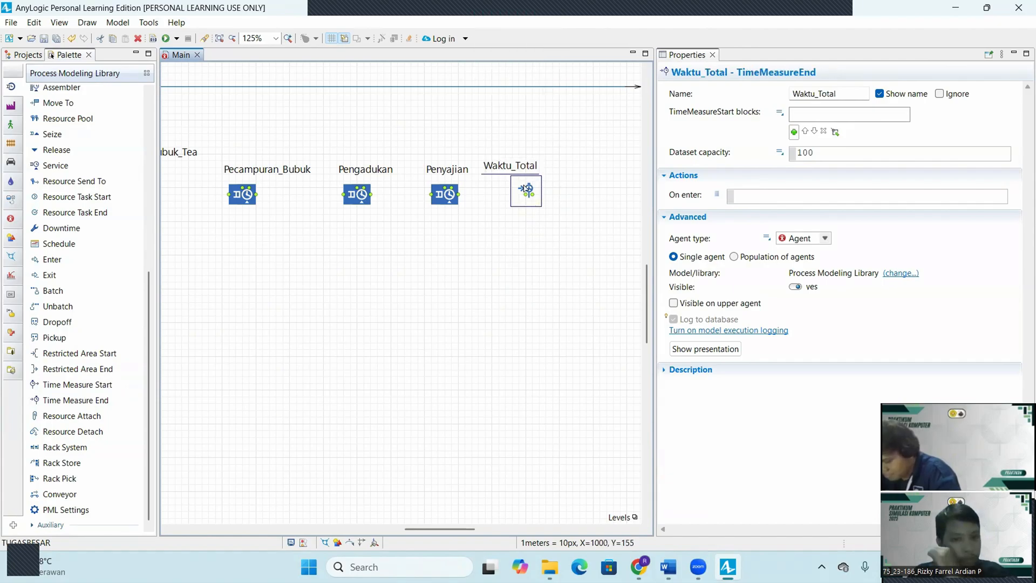
pyautogui.moveTo(521, 170); pyautogui.dragTo(534, 171)
pyautogui.click(474, 251)
# Step: Add a Sink block in line after Waktu_Total and name it Selesai
pyautogui.scroll(3, 74, 259)
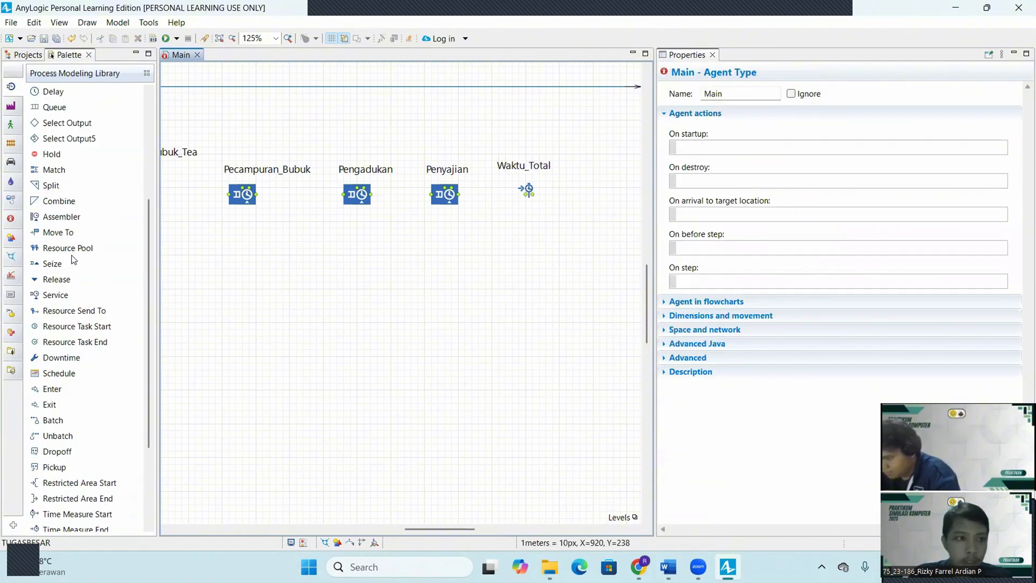
pyautogui.scroll(3, 74, 259)
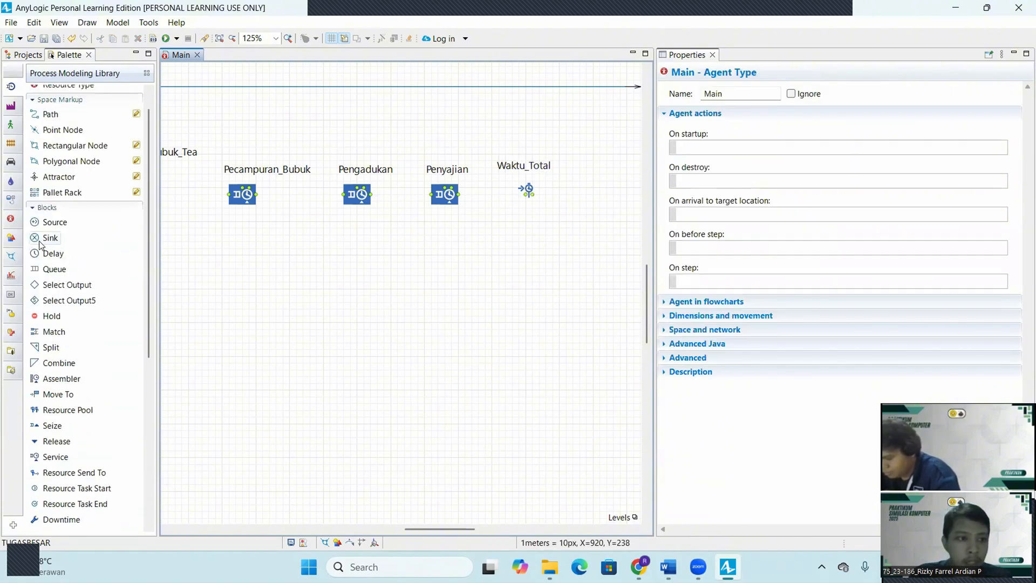
pyautogui.moveTo(60, 238); pyautogui.dragTo(598, 195)
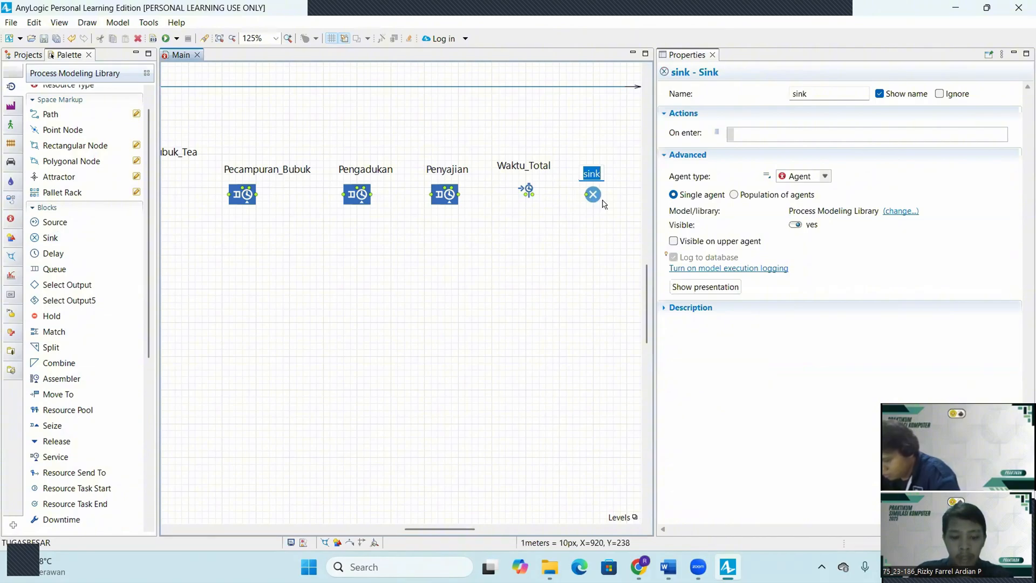
pyautogui.press('BackSpace')
pyautogui.press('capslock')
pyautogui.write('S')
pyautogui.press('capslock')
pyautogui.write('e')
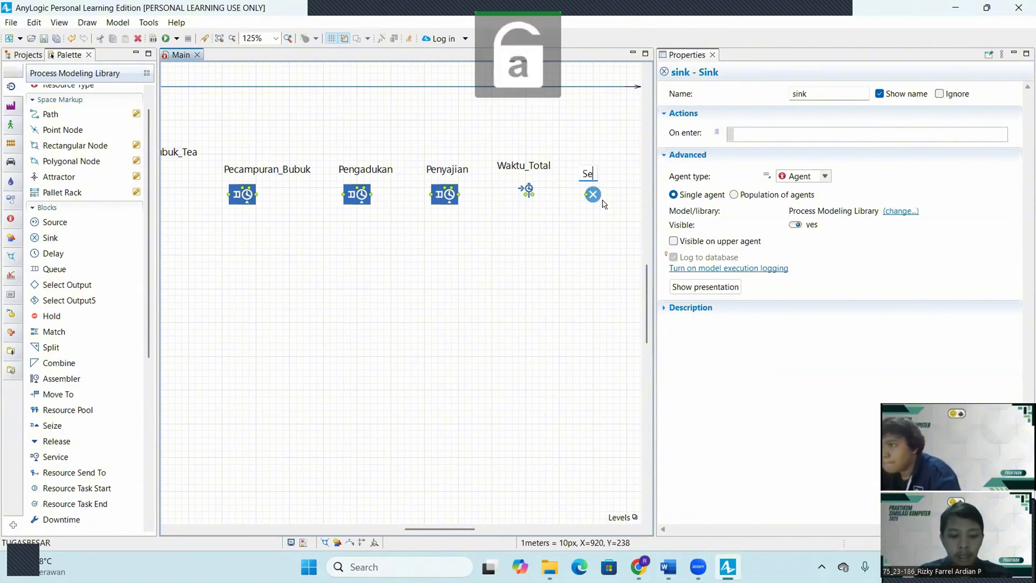
pyautogui.write('lesai')
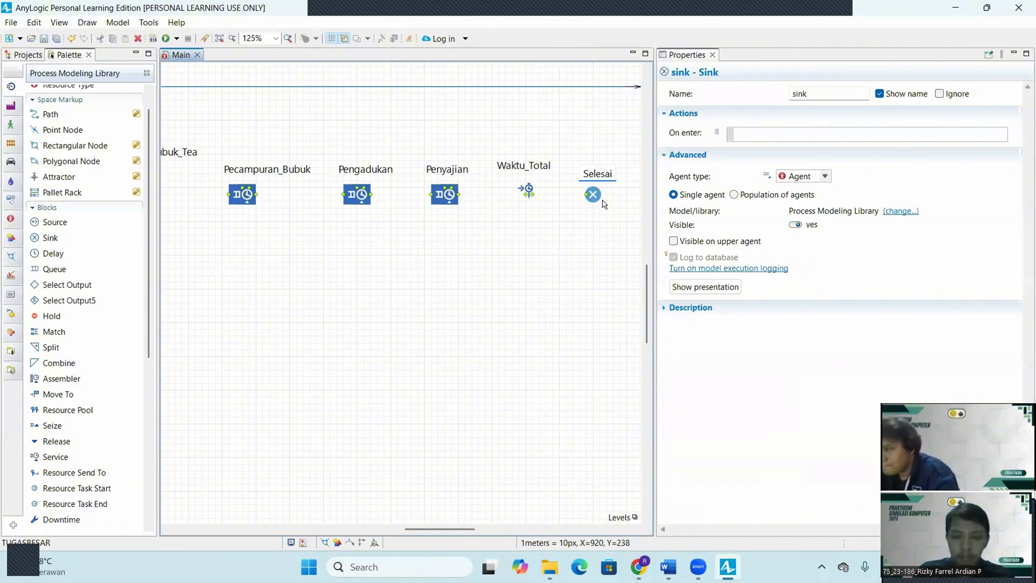
pyautogui.press('Return')
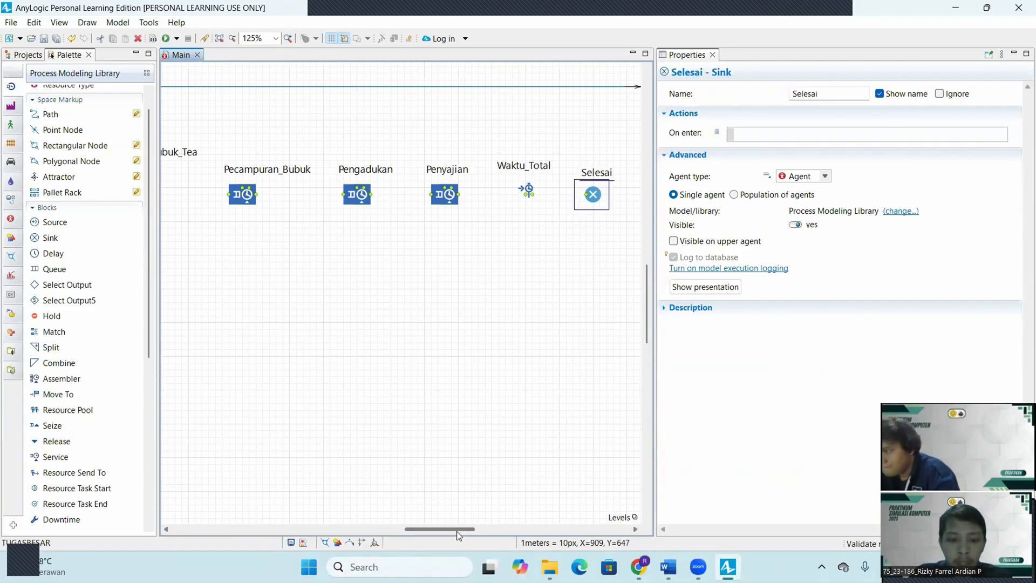
# Step: Connect Waktu_Mulai through Pemberian_Bubuk_Tea, Pecampuran_Bubuk and Pengadukan to Penyajian in sequence
pyautogui.moveTo(457, 531); pyautogui.dragTo(310, 528)
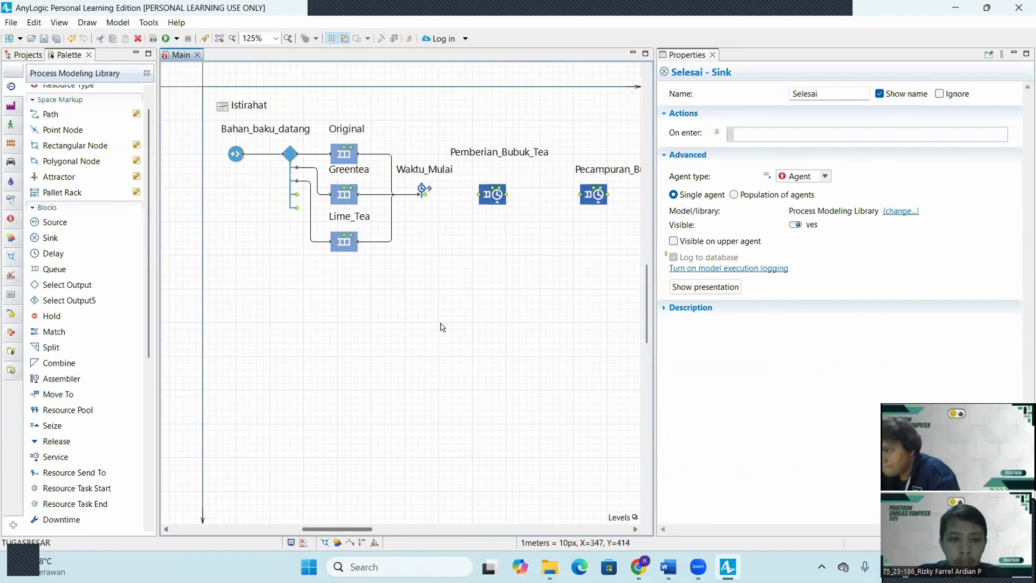
pyautogui.click(427, 199)
pyautogui.moveTo(431, 194); pyautogui.dragTo(580, 196)
pyautogui.moveTo(357, 529); pyautogui.dragTo(466, 525)
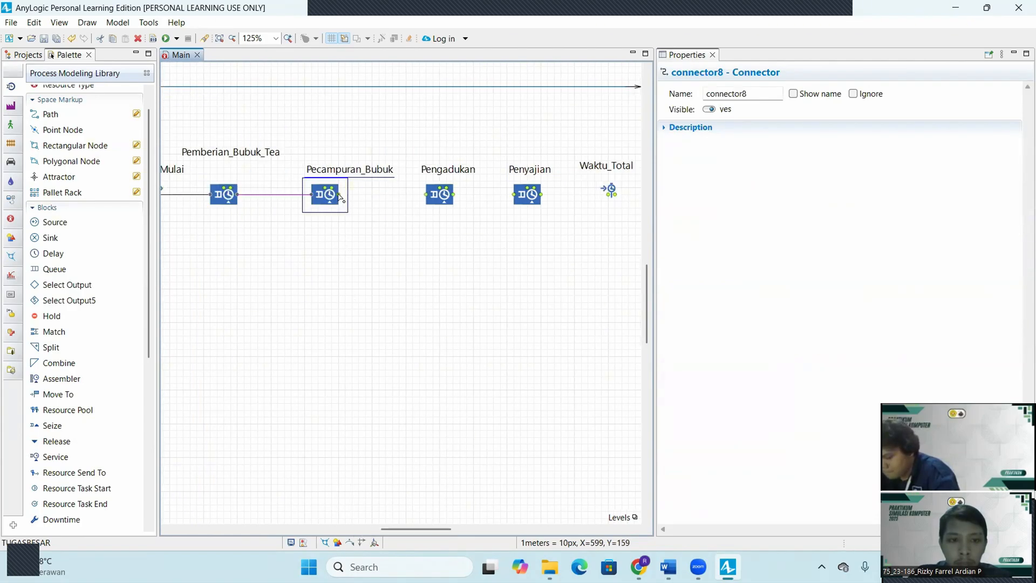
pyautogui.moveTo(339, 194); pyautogui.dragTo(514, 195)
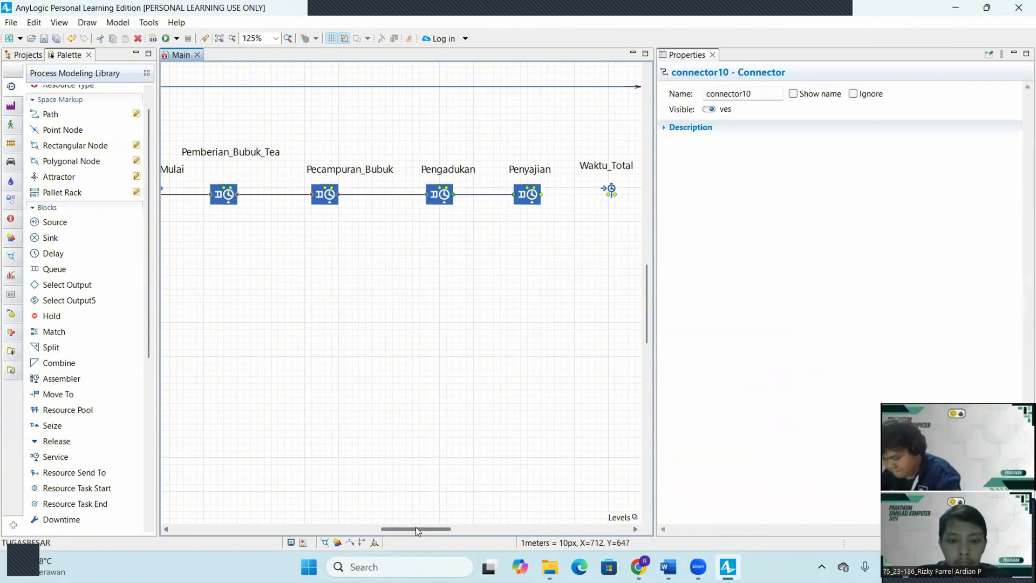
# Step: Connect Penyajian to Waktu_Total, and Waktu_Total to the Selesai sink
pyautogui.moveTo(415, 527); pyautogui.dragTo(462, 528)
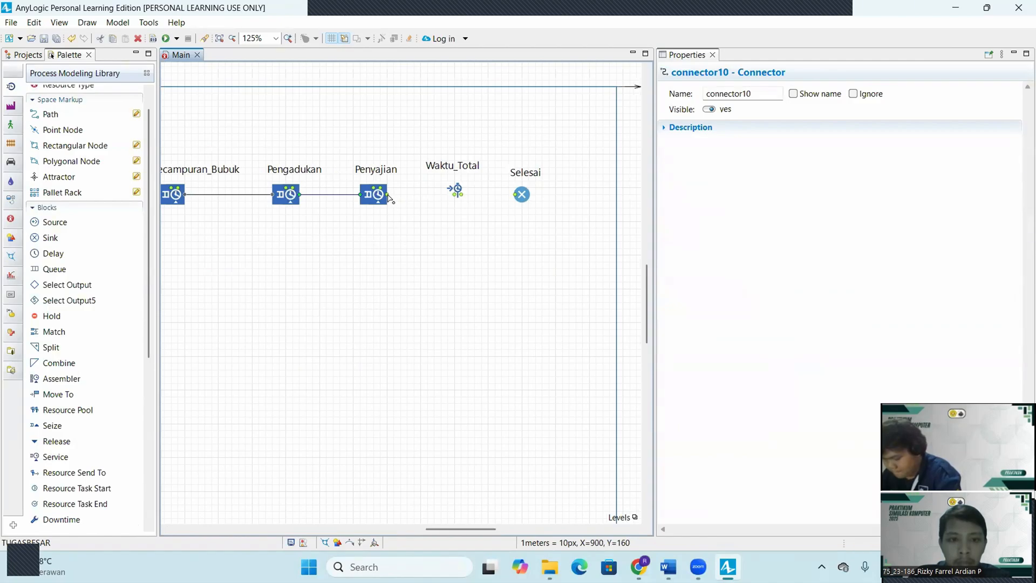
pyautogui.moveTo(430, 200); pyautogui.dragTo(455, 195)
pyautogui.click(463, 200)
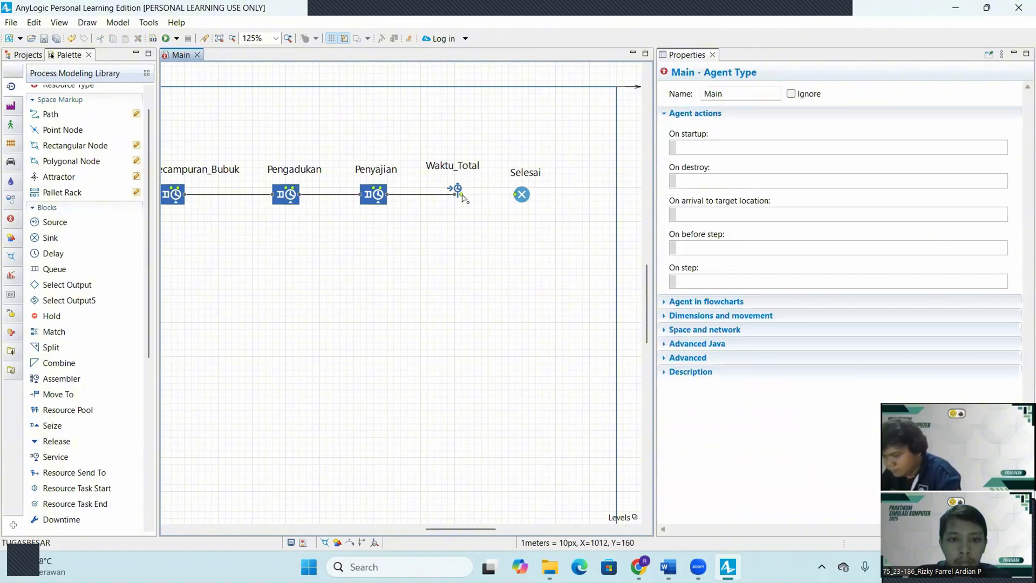
pyautogui.moveTo(460, 195); pyautogui.dragTo(515, 195)
pyautogui.click(465, 318)
pyautogui.moveTo(458, 529); pyautogui.dragTo(311, 525)
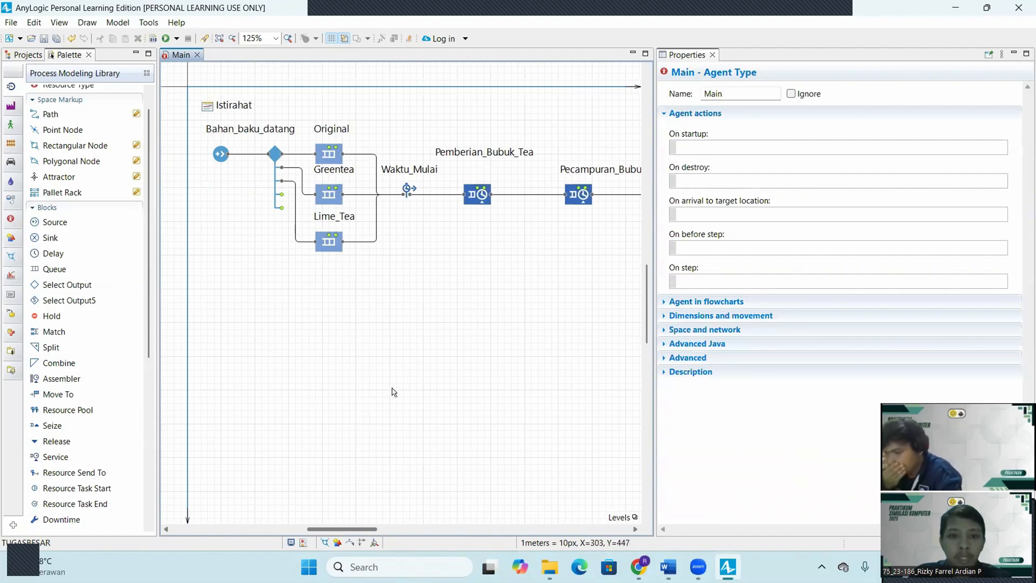
pyautogui.moveTo(327, 529); pyautogui.dragTo(468, 526)
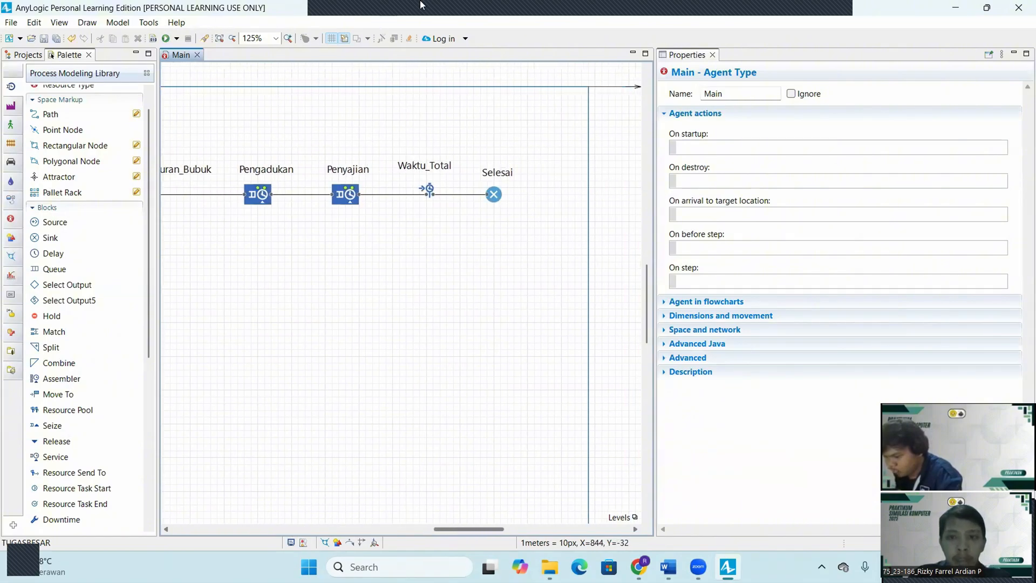
pyautogui.click(835, 51)
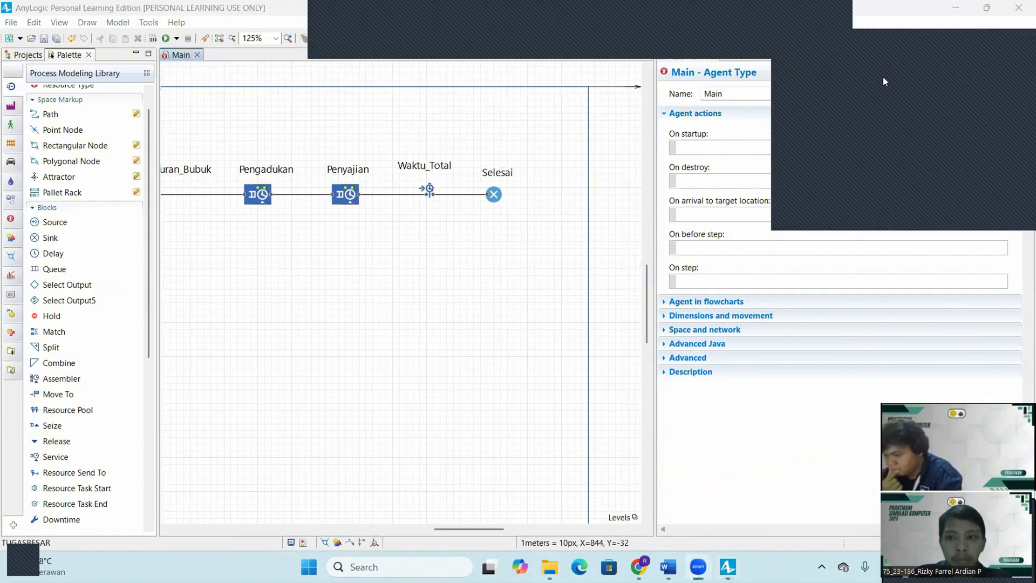
pyautogui.click(910, 85)
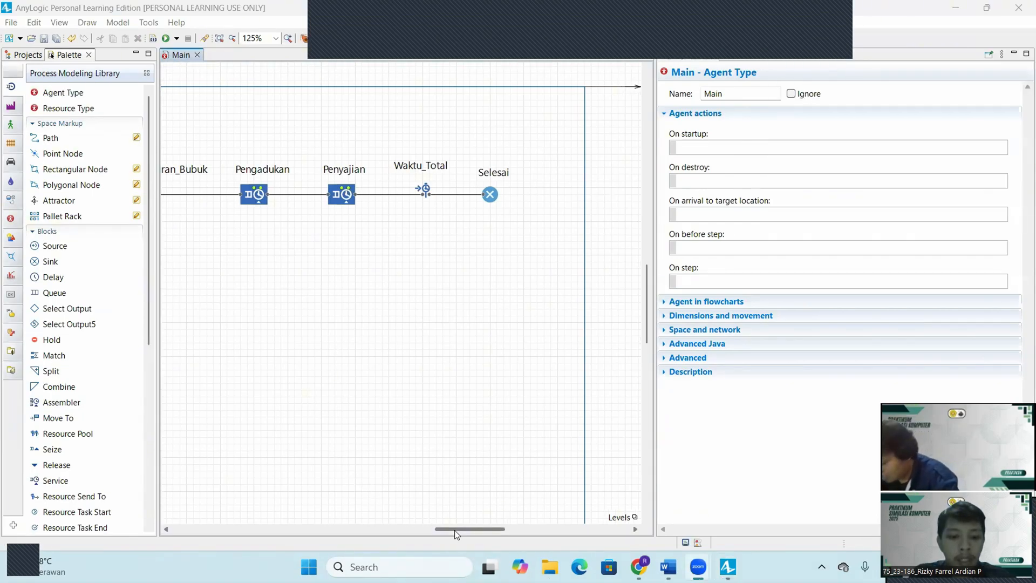
# Step: Add a Resource Pool below and between Pemberian_Bubuk_Tea and Pecampuran_Bubuk and name it Operator1
pyautogui.moveTo(486, 529); pyautogui.dragTo(405, 514)
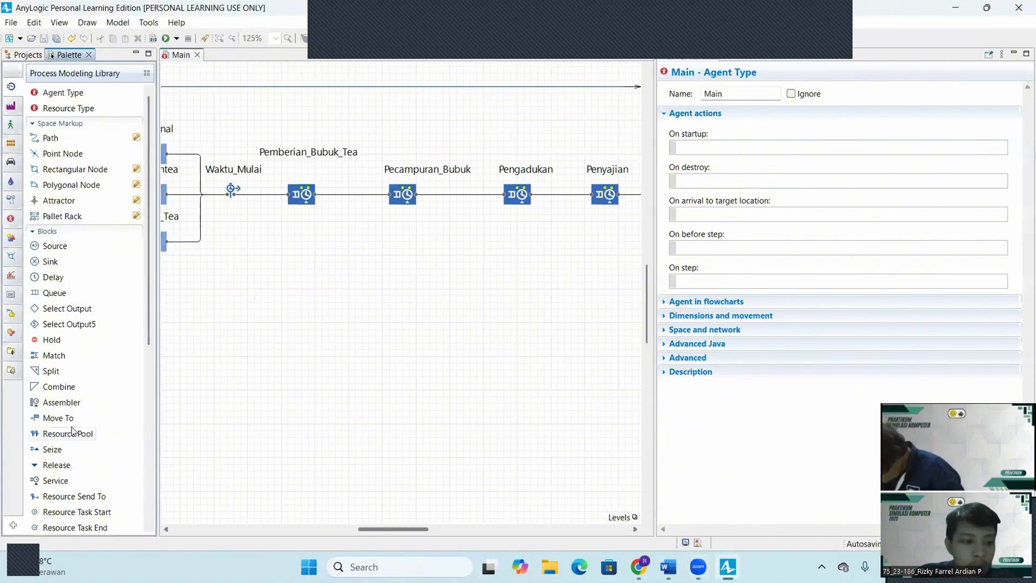
pyautogui.scroll(-2, 72, 430)
pyautogui.scroll(-4, 74, 432)
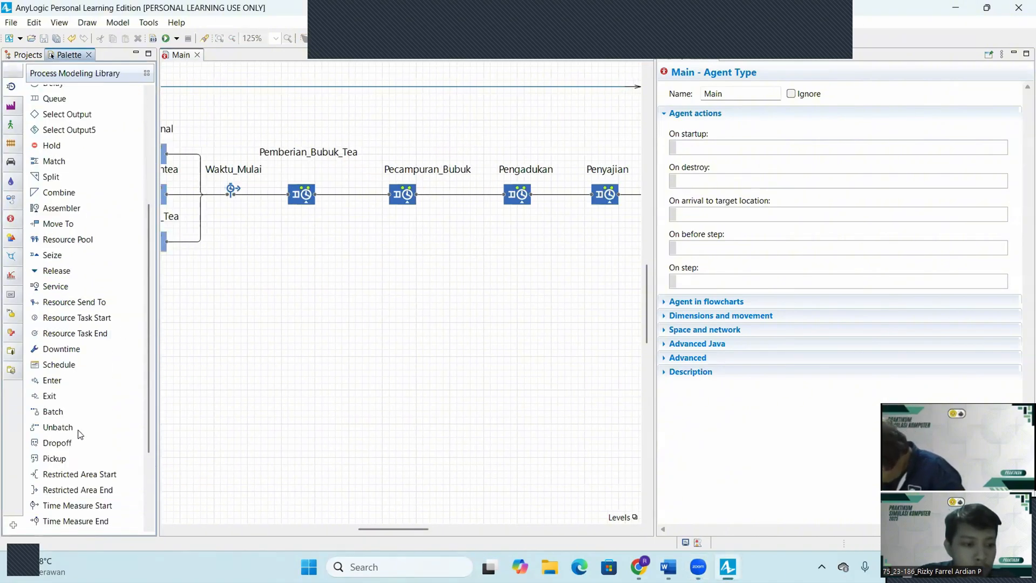
pyautogui.scroll(-1, 80, 434)
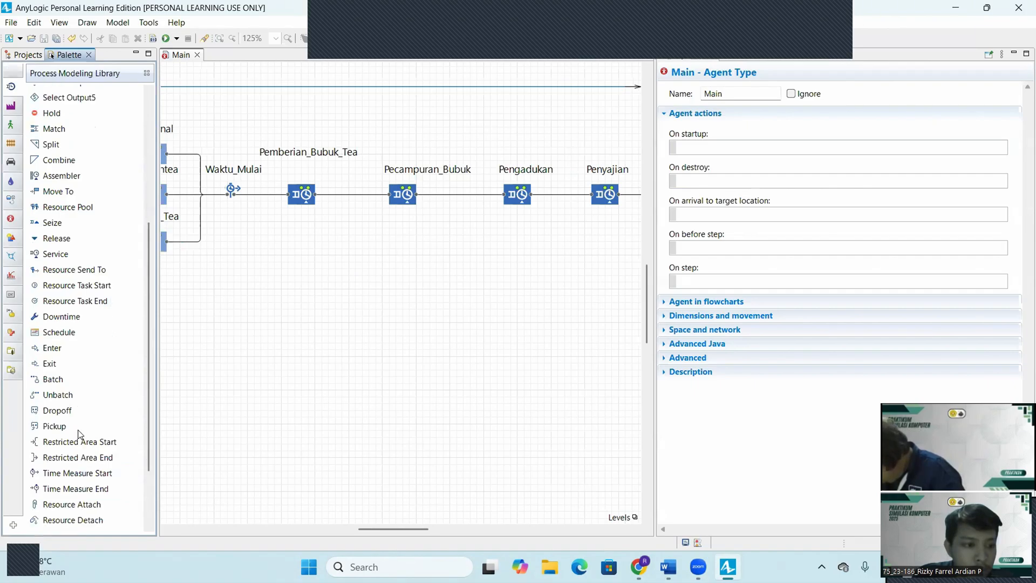
pyautogui.moveTo(83, 208); pyautogui.dragTo(356, 246)
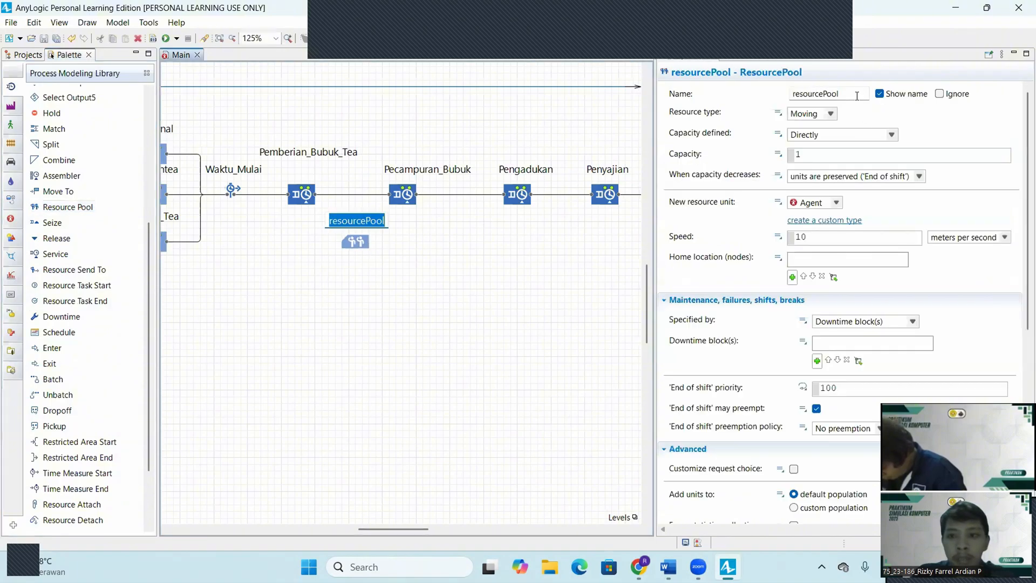
pyautogui.moveTo(856, 95); pyautogui.dragTo(781, 95)
pyautogui.press('BackSpace')
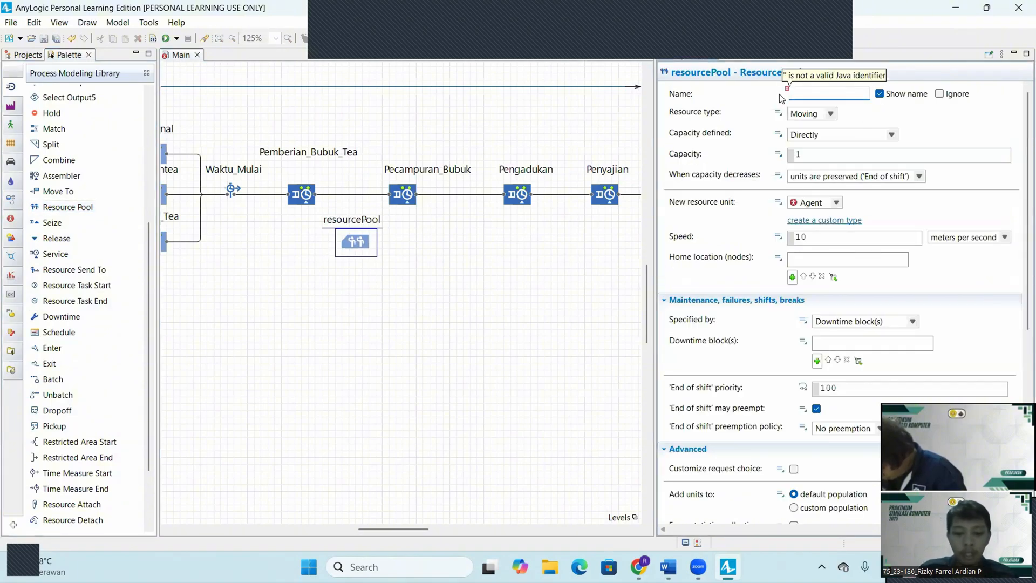
pyautogui.press('capslock')
pyautogui.write('O')
pyautogui.press('capslock')
pyautogui.write('per')
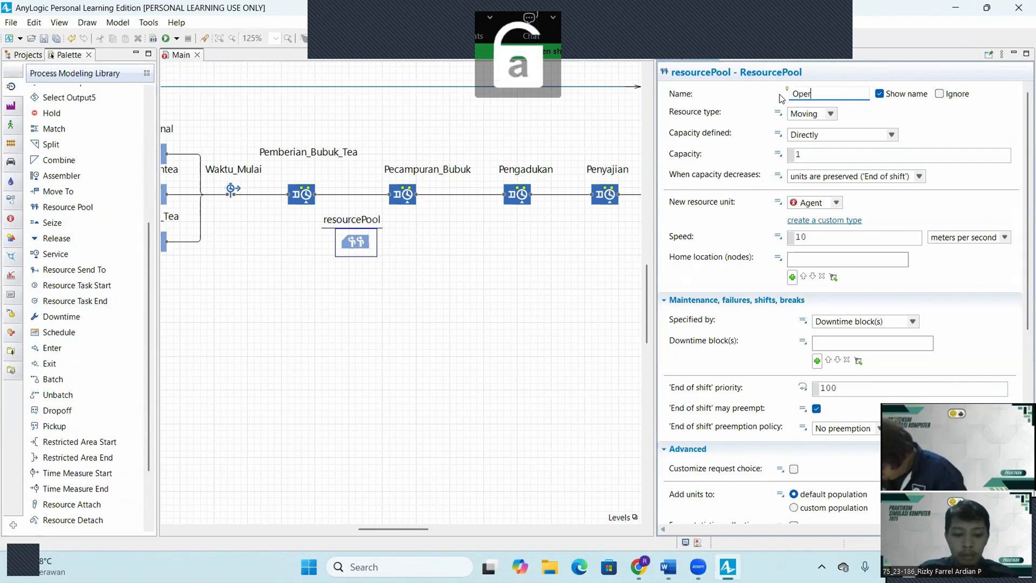
pyautogui.write('ator1')
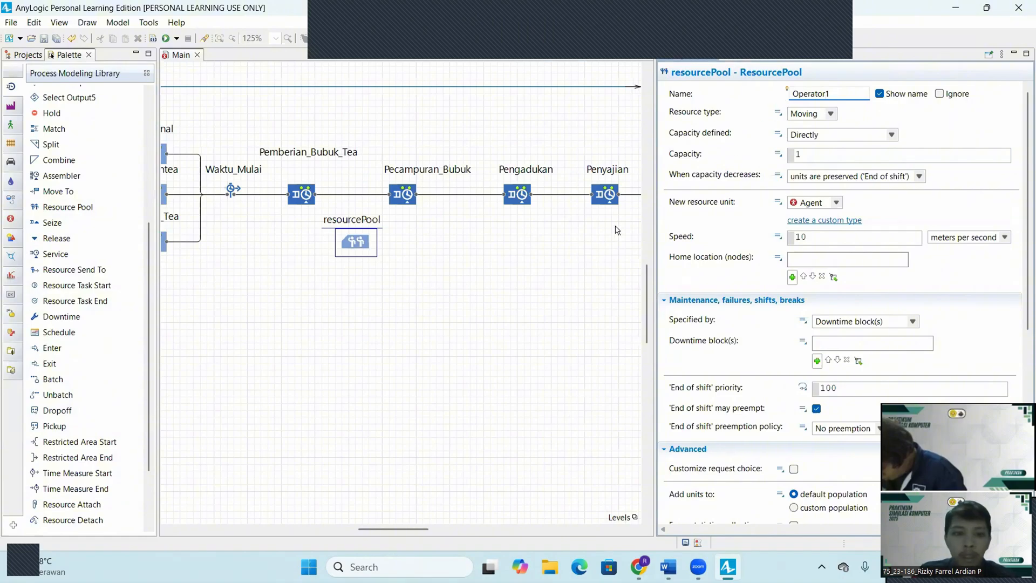
pyautogui.click(405, 263)
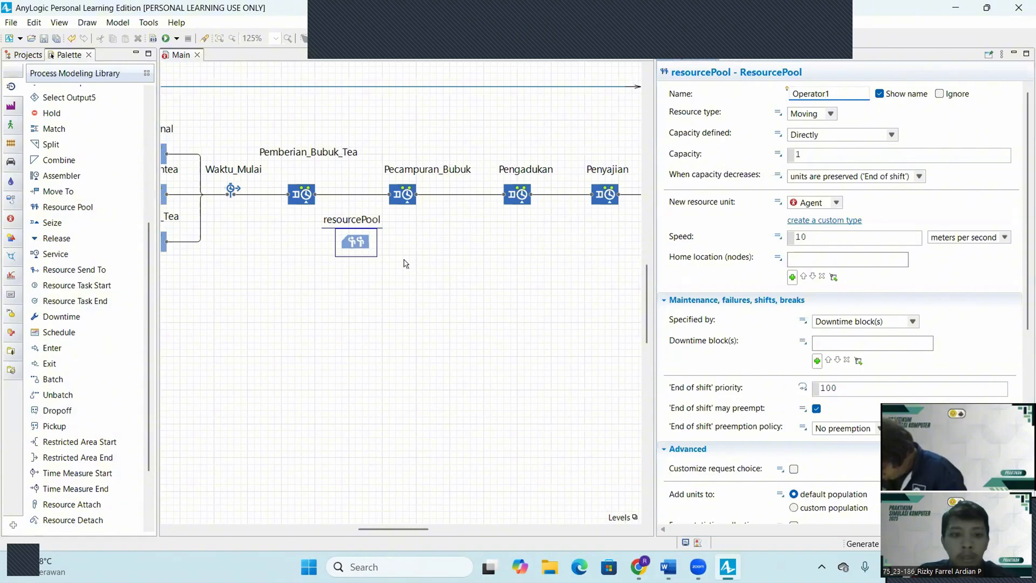
# Step: Duplicate the Operator1 resource pool as Operator2 and place the copy below and between Pengadukan and Penyajian
pyautogui.rightClick(360, 244)
pyautogui.click(376, 264)
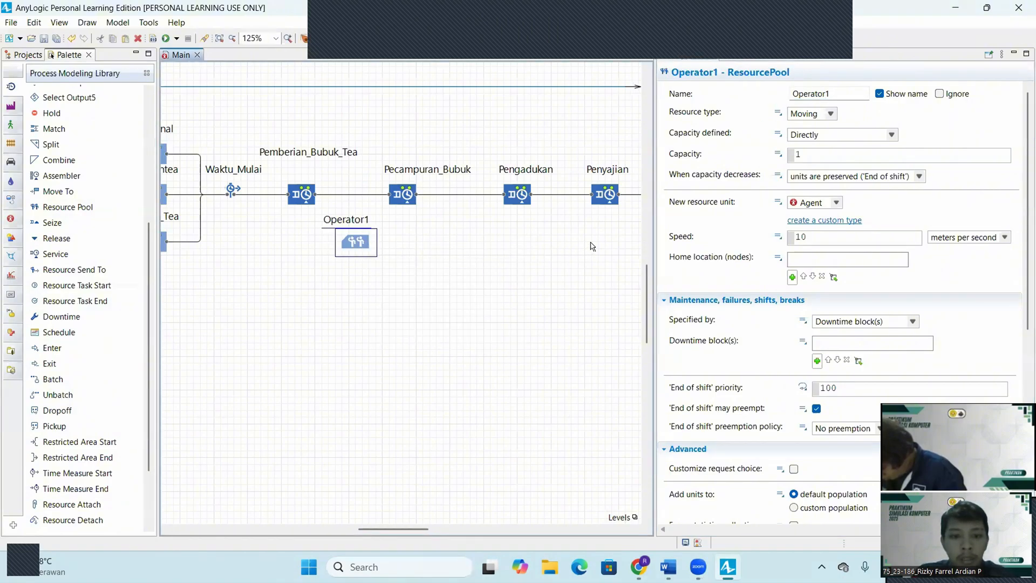
pyautogui.rightClick(594, 244)
pyautogui.click(614, 279)
pyautogui.moveTo(601, 253); pyautogui.dragTo(564, 243)
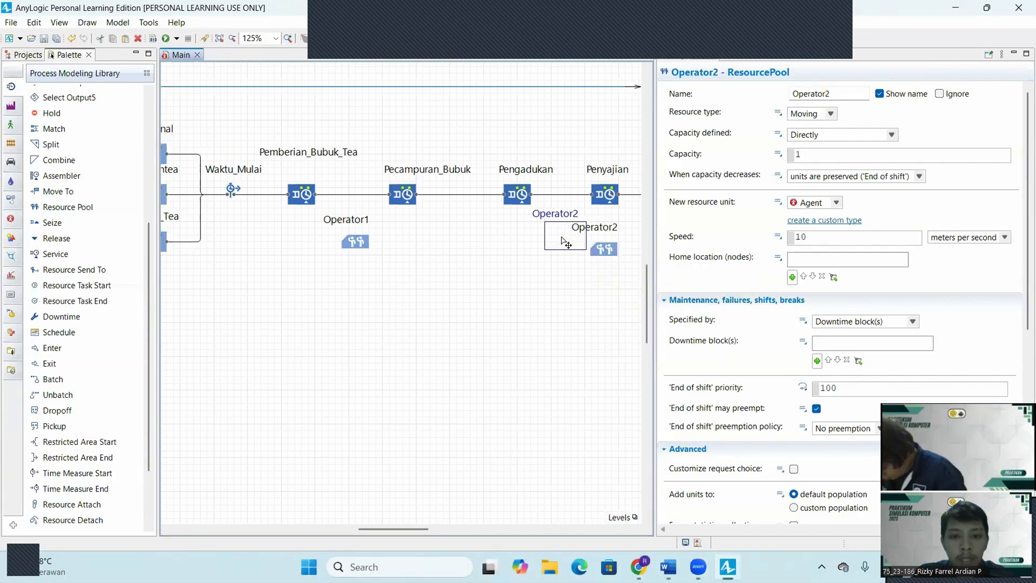
pyautogui.click(553, 278)
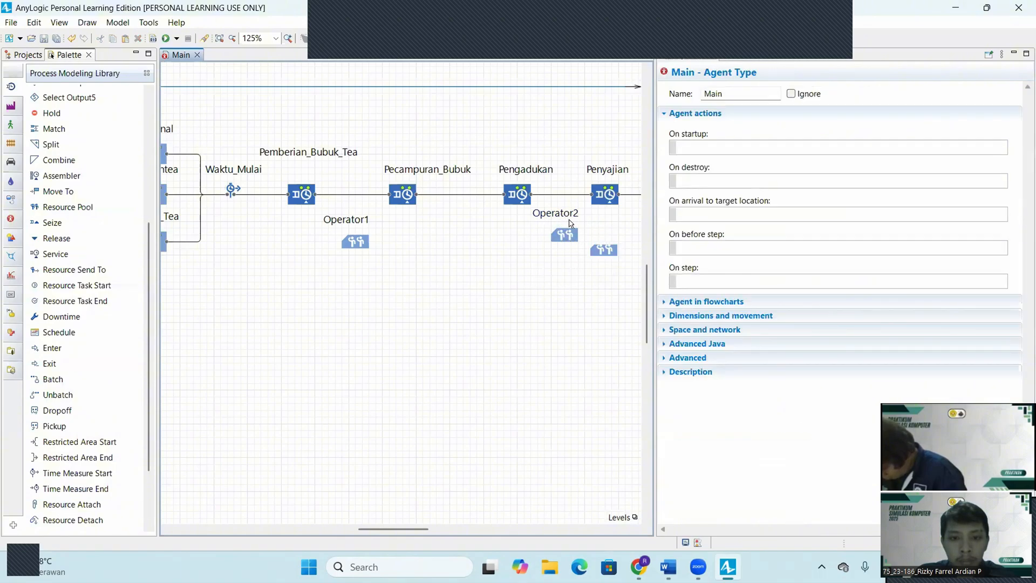
# Step: Shift the Operator2 name label so that it sits centred above its resource pool block
pyautogui.click(548, 247)
pyautogui.click(524, 300)
pyautogui.click(566, 236)
pyautogui.moveTo(569, 215); pyautogui.dragTo(586, 221)
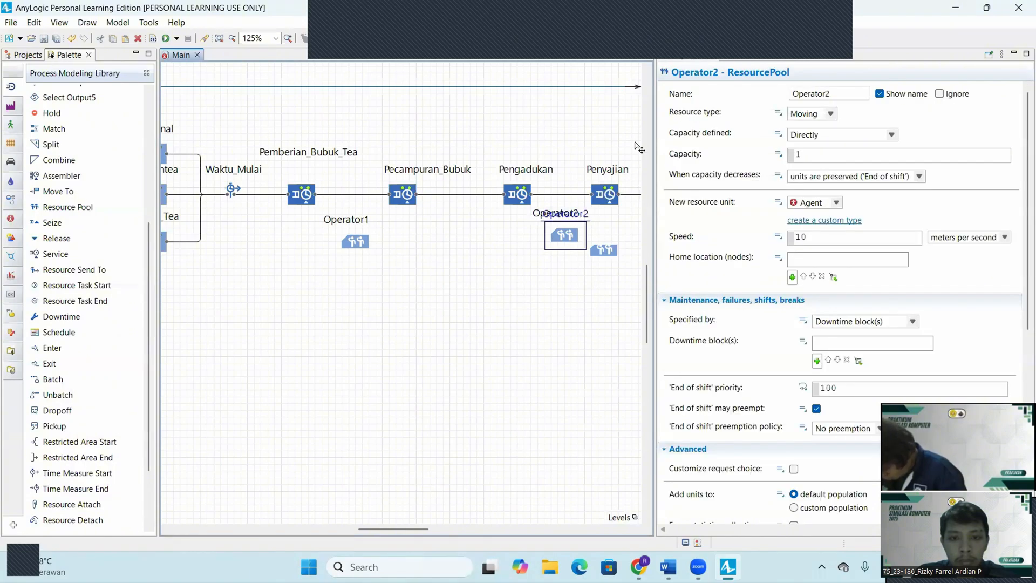
# Step: Shift the Operator1 name label so that it sits centred above its resource pool block
pyautogui.click(355, 241)
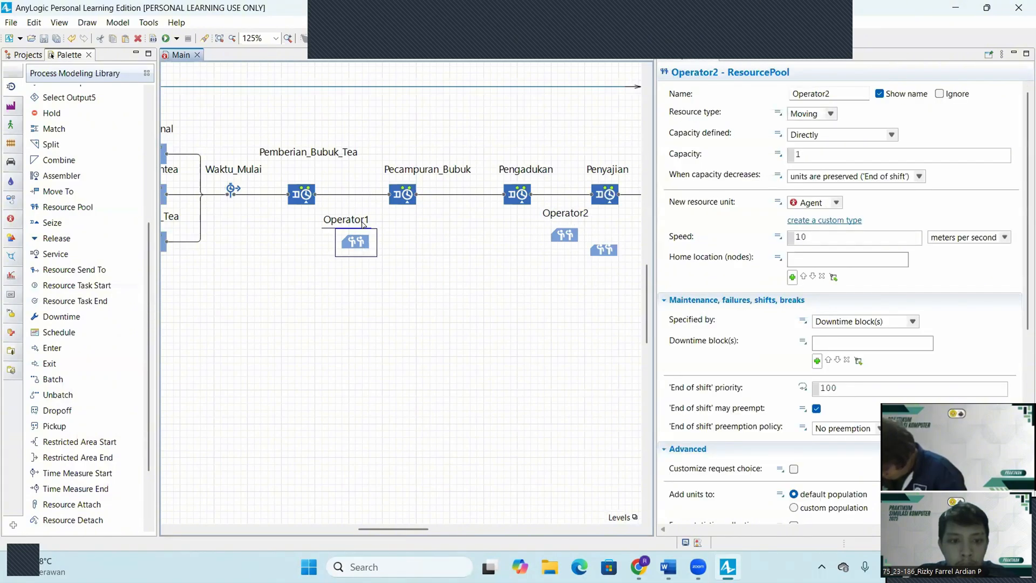
pyautogui.moveTo(368, 223); pyautogui.dragTo(377, 233)
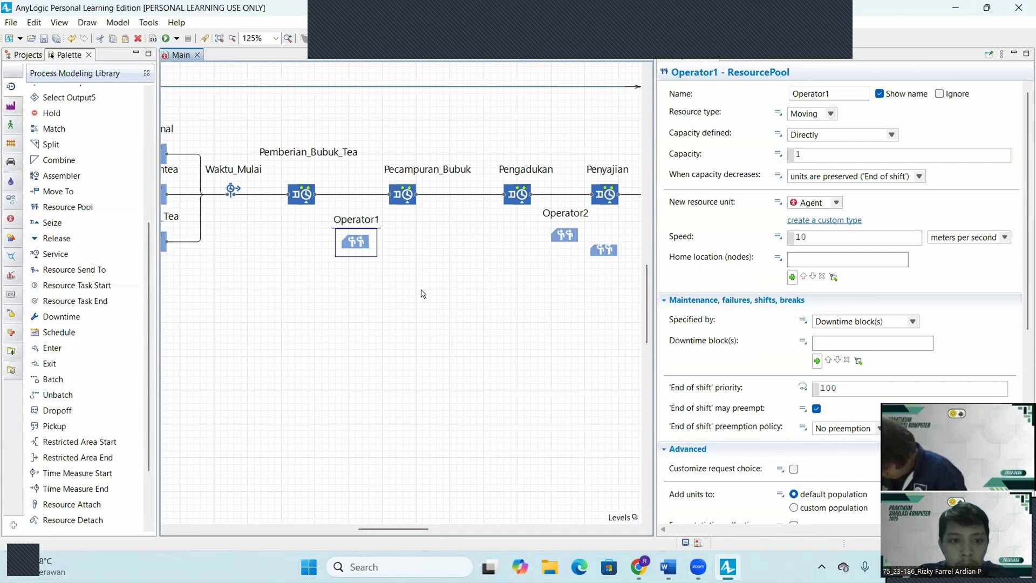
pyautogui.click(185, 139)
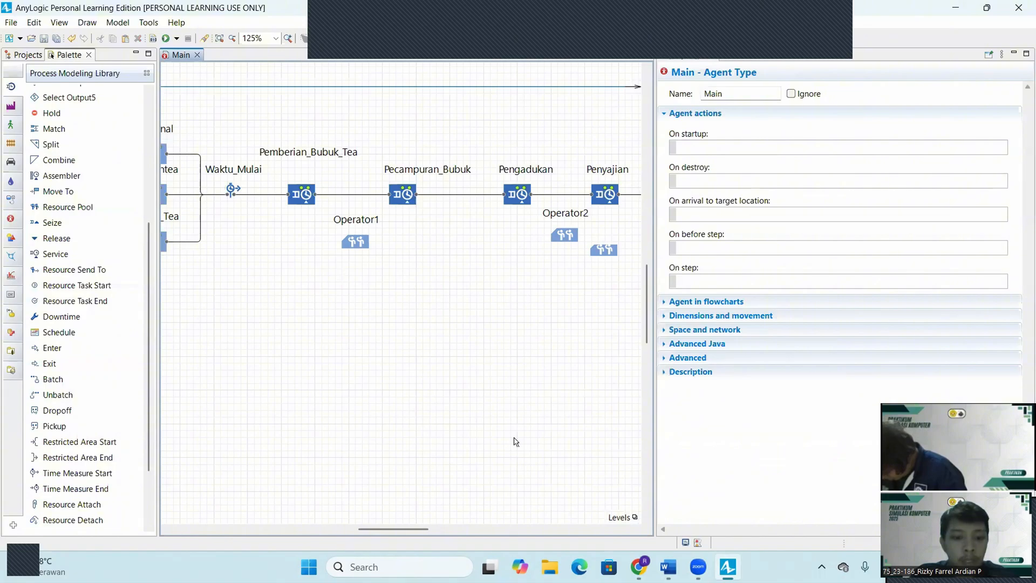
# Step: Draw a straight horizontal path in the empty canvas area below the Lime_Tea queue
pyautogui.moveTo(395, 529); pyautogui.dragTo(345, 527)
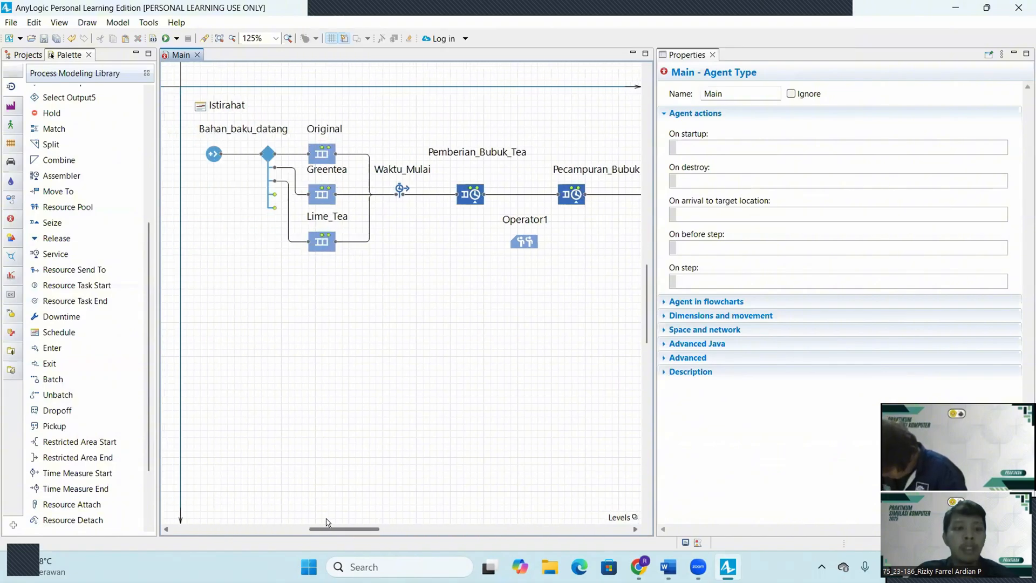
pyautogui.scroll(4, 45, 430)
pyautogui.scroll(3, 46, 430)
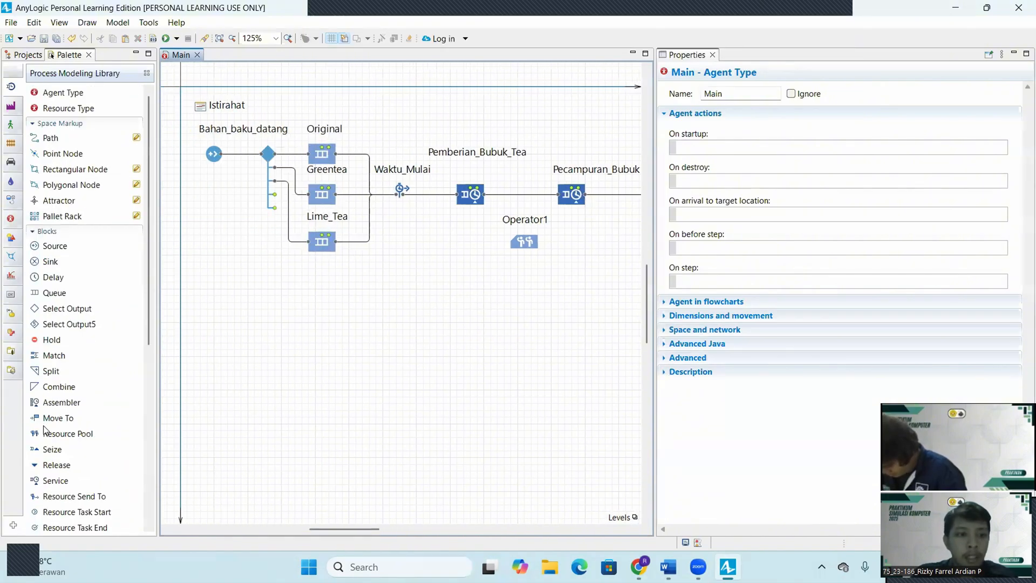
pyautogui.doubleClick(45, 140)
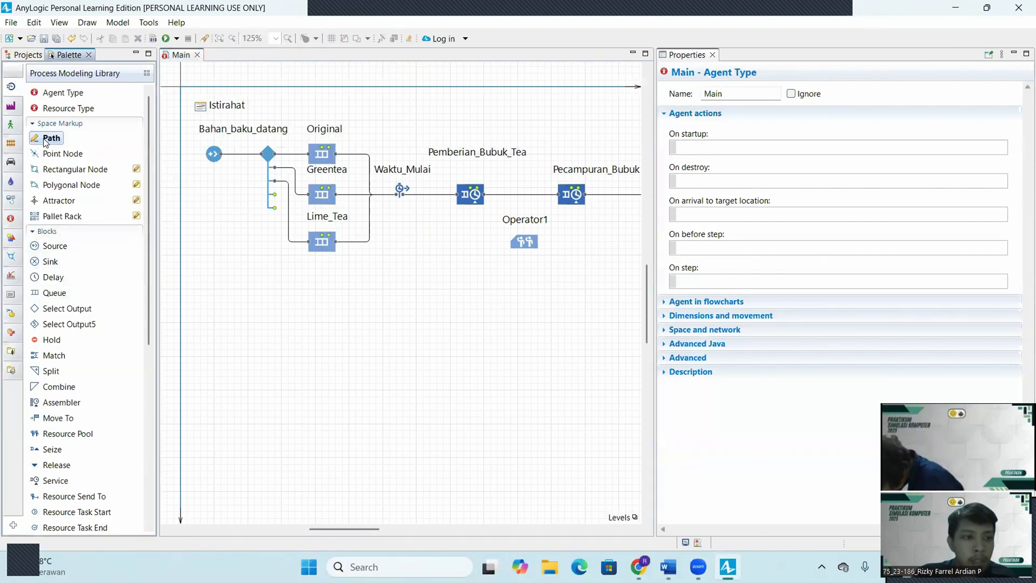
pyautogui.click(248, 323)
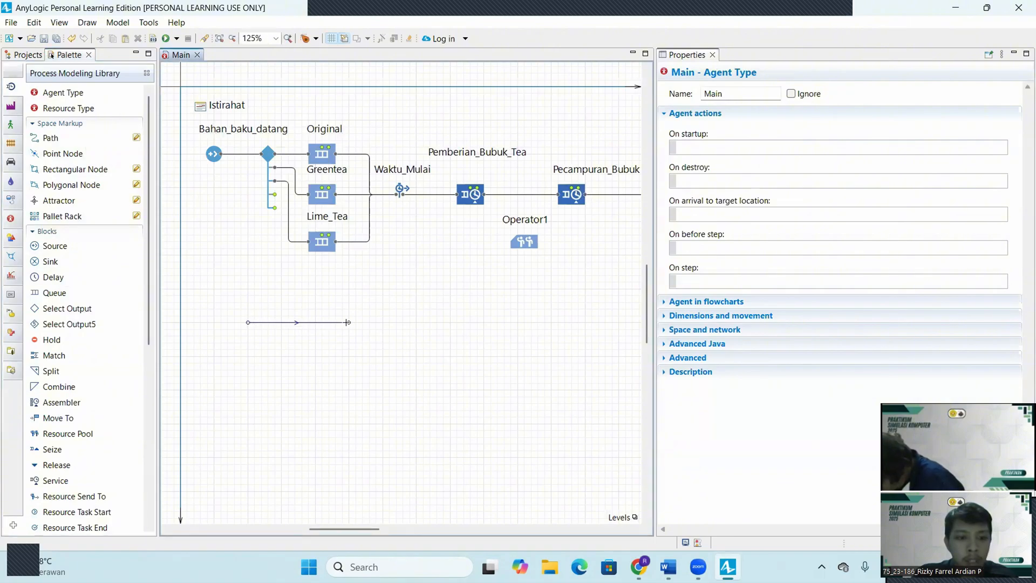
pyautogui.doubleClick(348, 322)
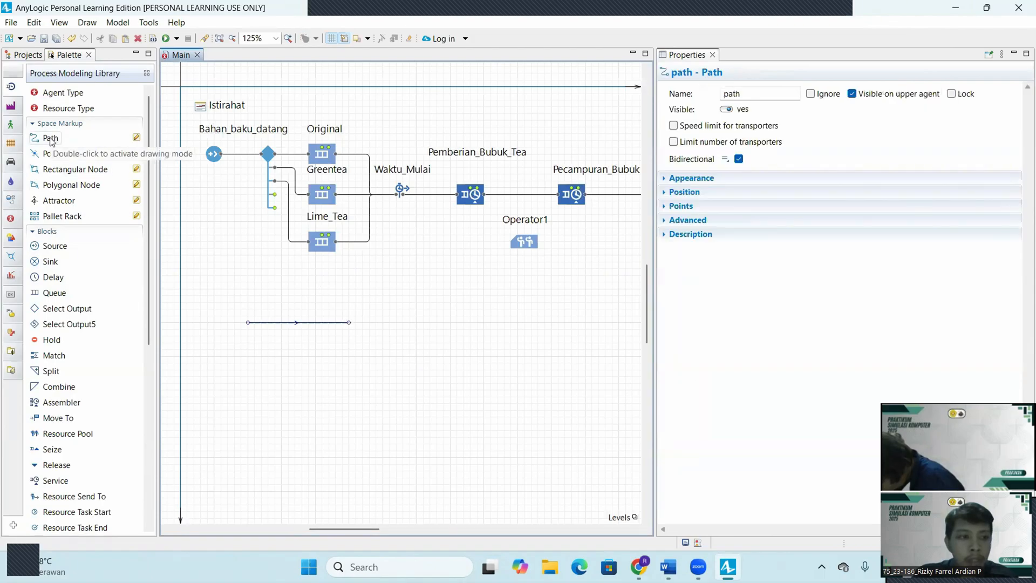
# Step: Draw two more horizontal paths of the same length, evenly spaced below the first path
pyautogui.click(51, 139)
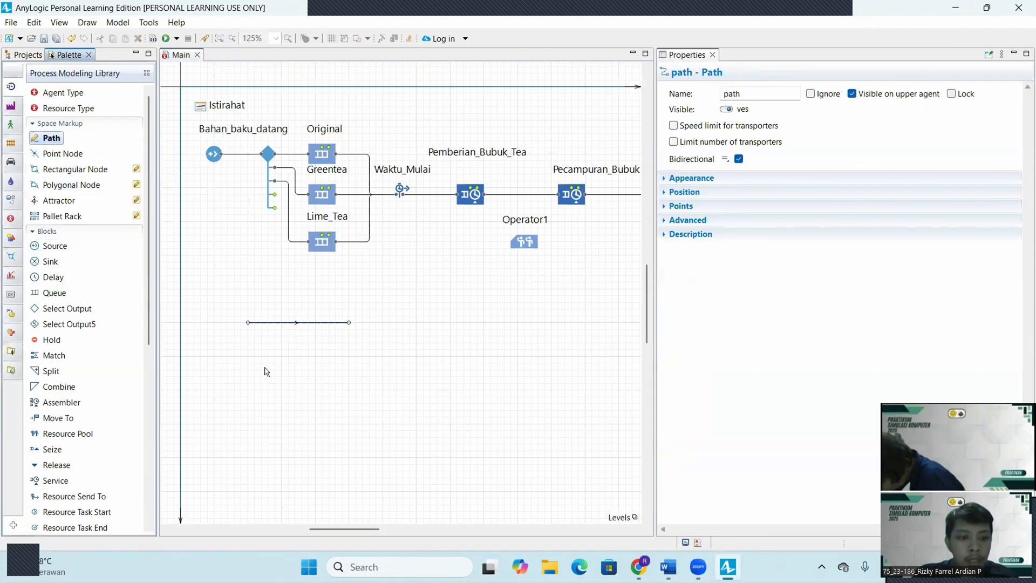
pyautogui.click(248, 356)
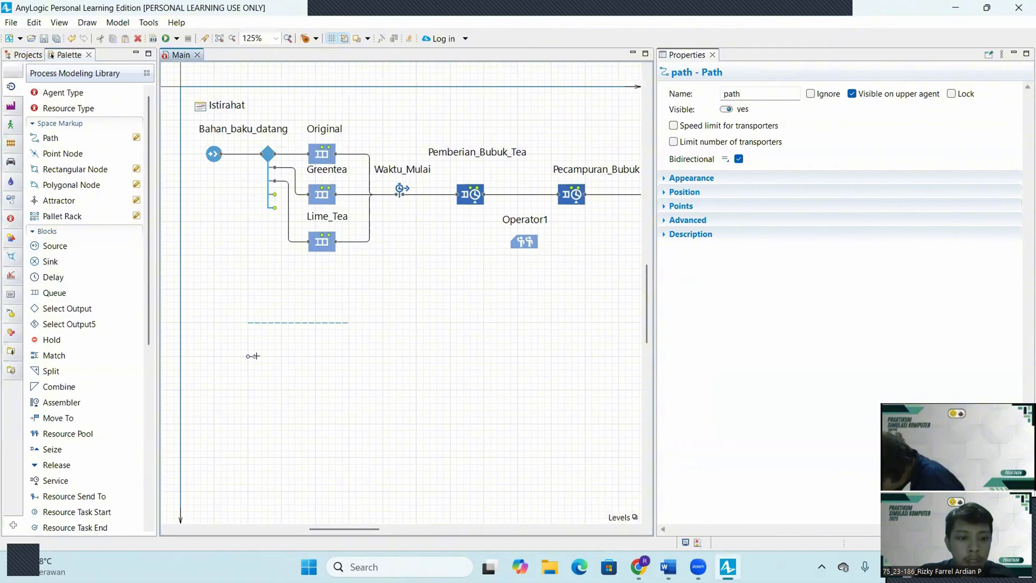
pyautogui.doubleClick(349, 356)
pyautogui.click(53, 141)
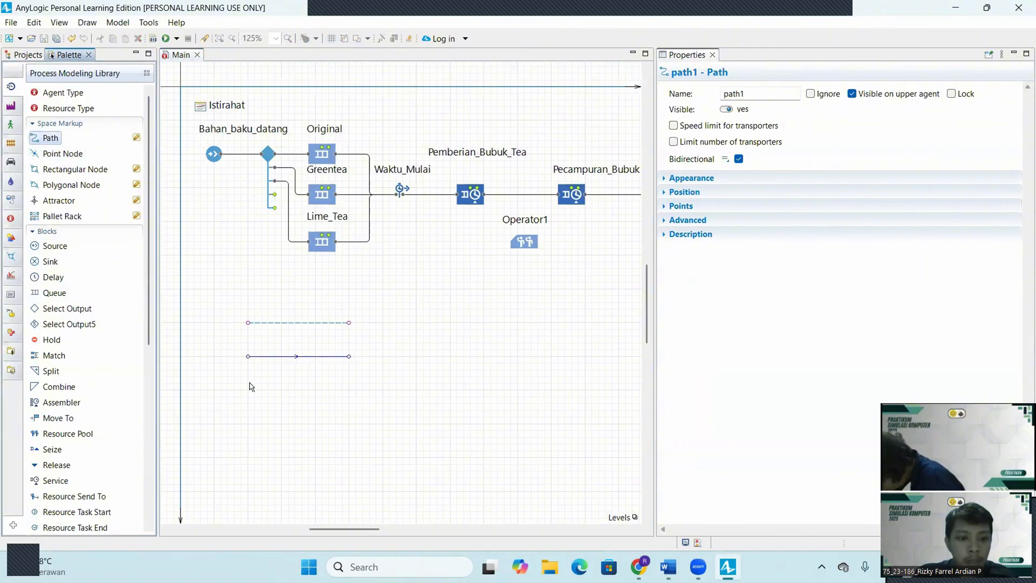
pyautogui.click(286, 396)
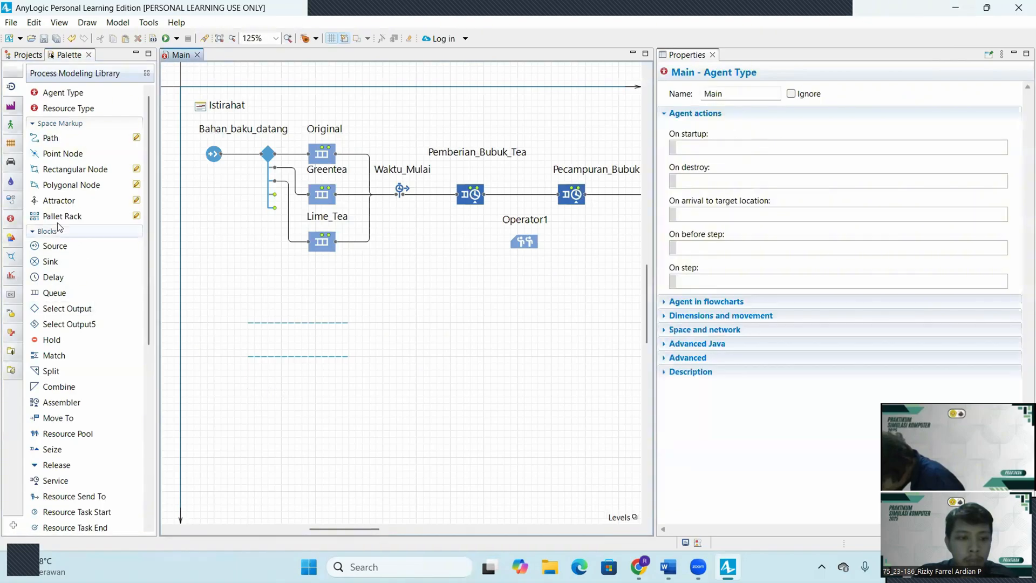
pyautogui.click(248, 390)
pyautogui.doubleClick(350, 390)
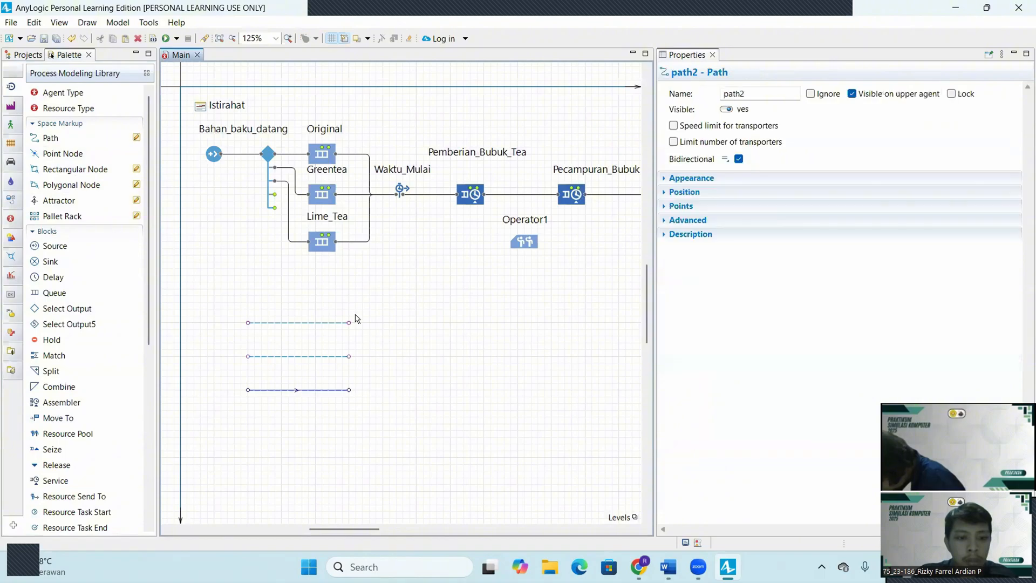
# Step: Rename the uppermost of the three paths as Antri_Original
pyautogui.click(305, 322)
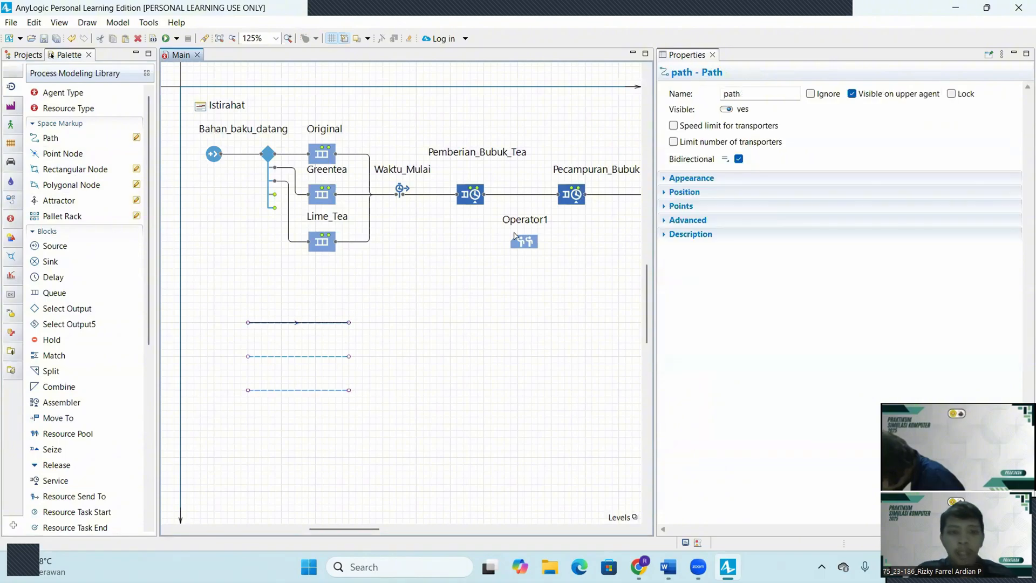
pyautogui.doubleClick(735, 93)
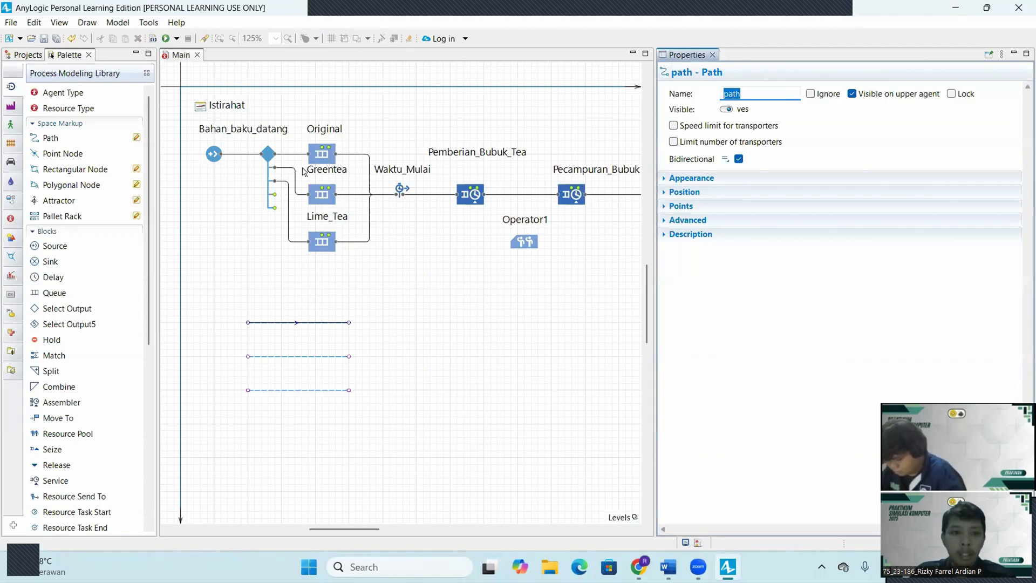
pyautogui.press('BackSpace')
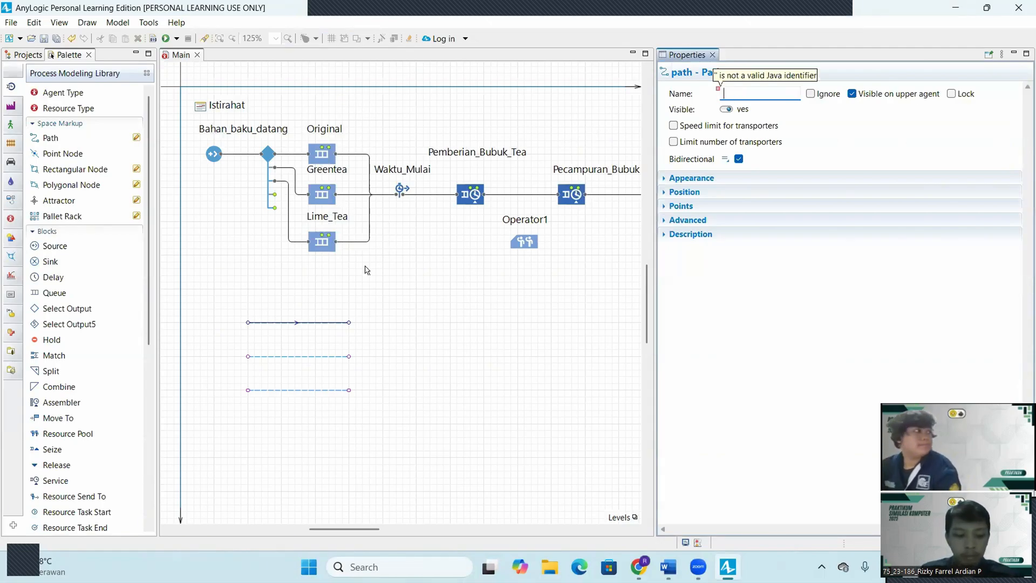
pyautogui.press('capslock')
pyautogui.write('A')
pyautogui.press('capslock')
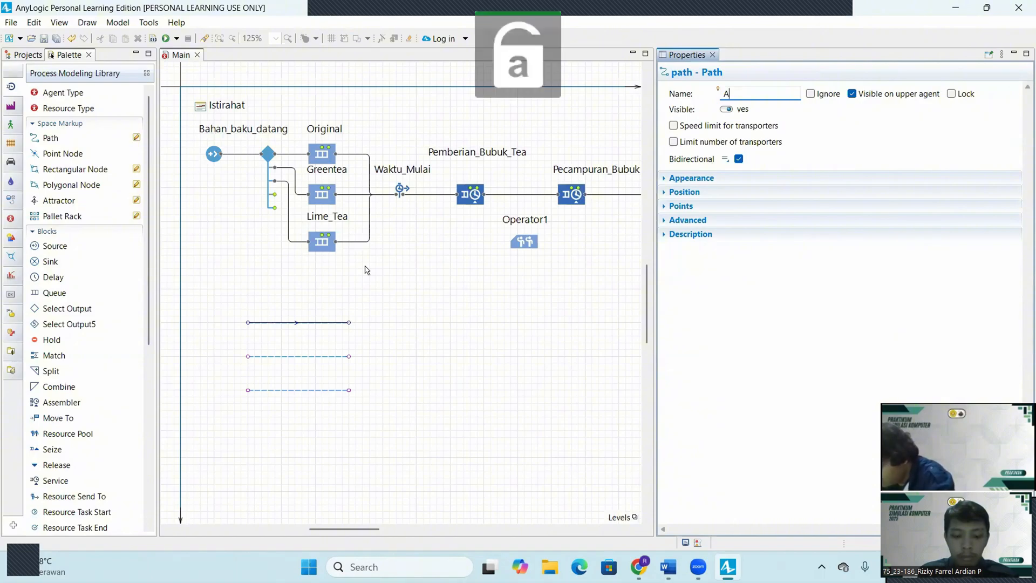
pyautogui.write('ntri')
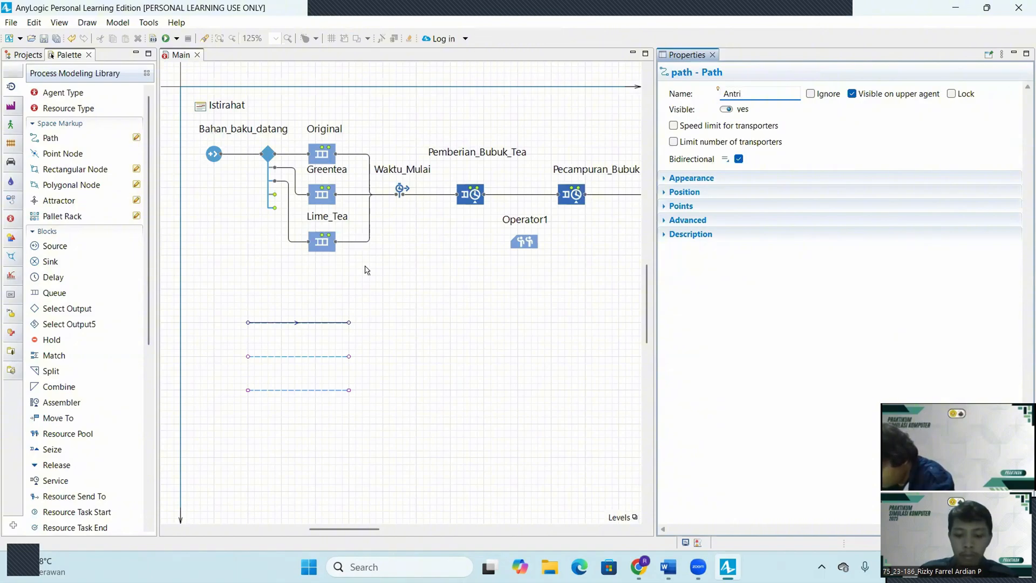
pyautogui.write('_')
pyautogui.press('capslock')
pyautogui.write('Or')
pyautogui.press('capslock')
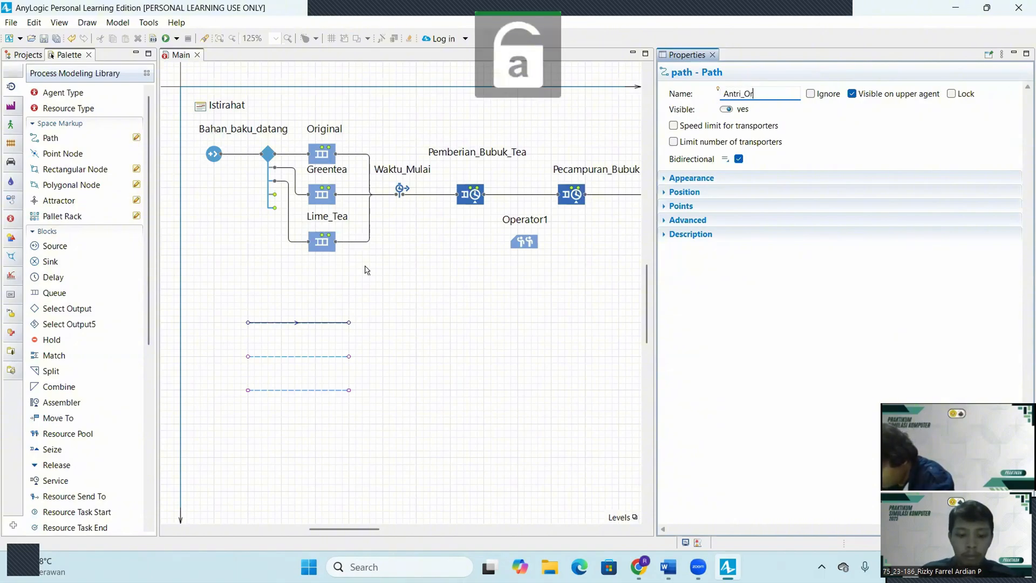
pyautogui.write('iginal')
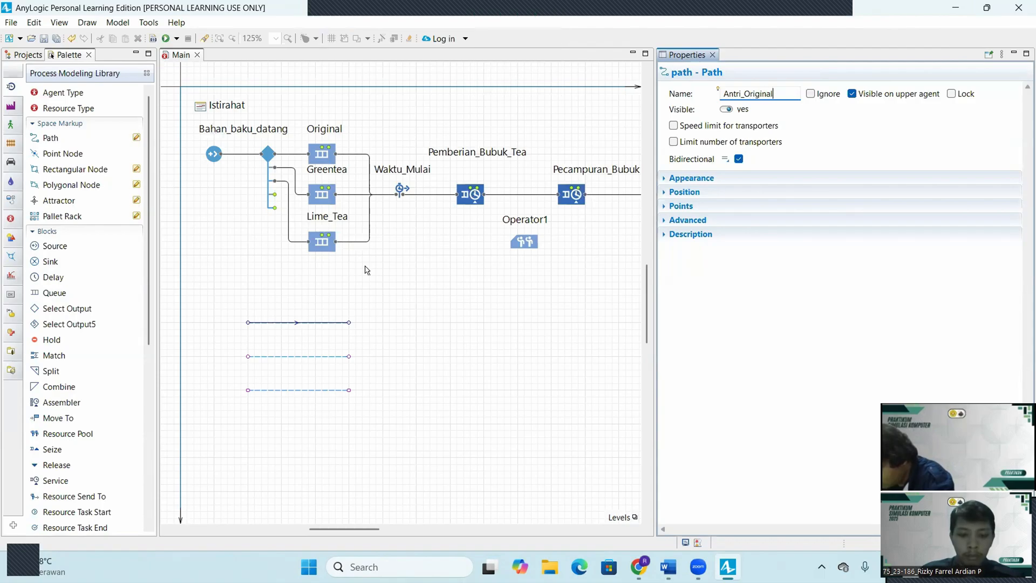
pyautogui.click(368, 362)
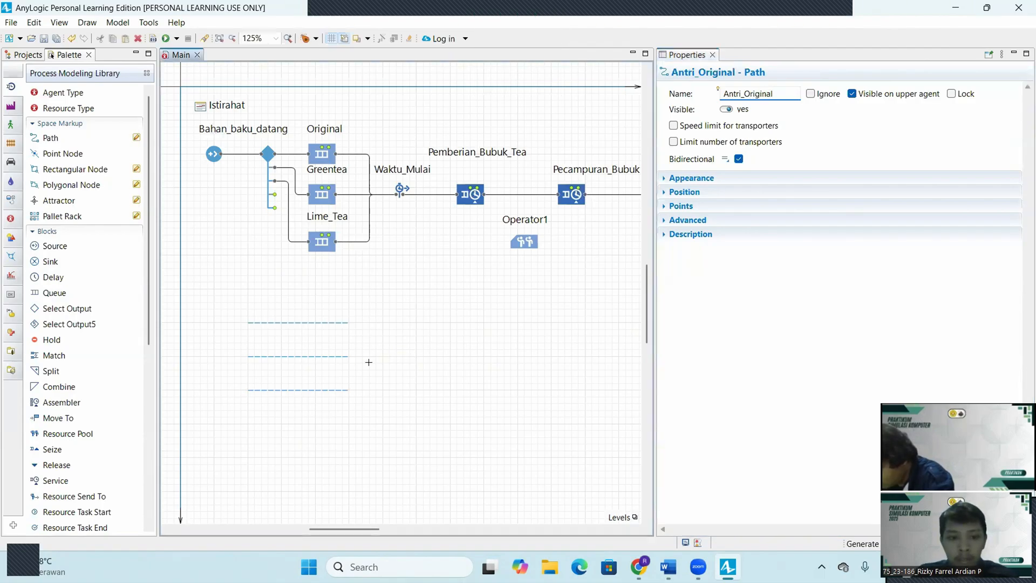
# Step: Rename the middle path as Antri_Greentea
pyautogui.click(322, 357)
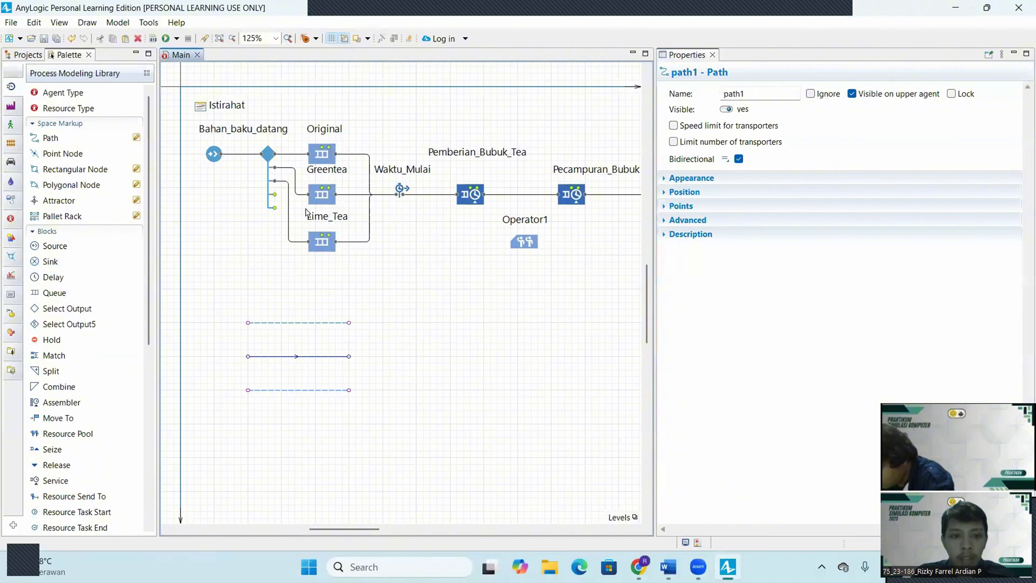
pyautogui.moveTo(759, 93); pyautogui.dragTo(721, 94)
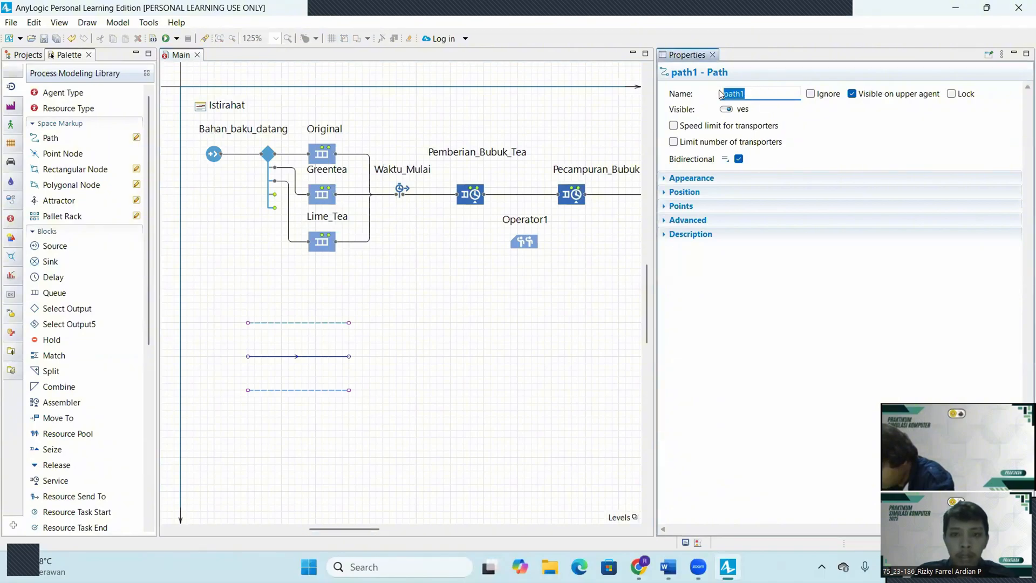
pyautogui.press('BackSpace')
pyautogui.press('capslock')
pyautogui.write('A')
pyautogui.press('capslock')
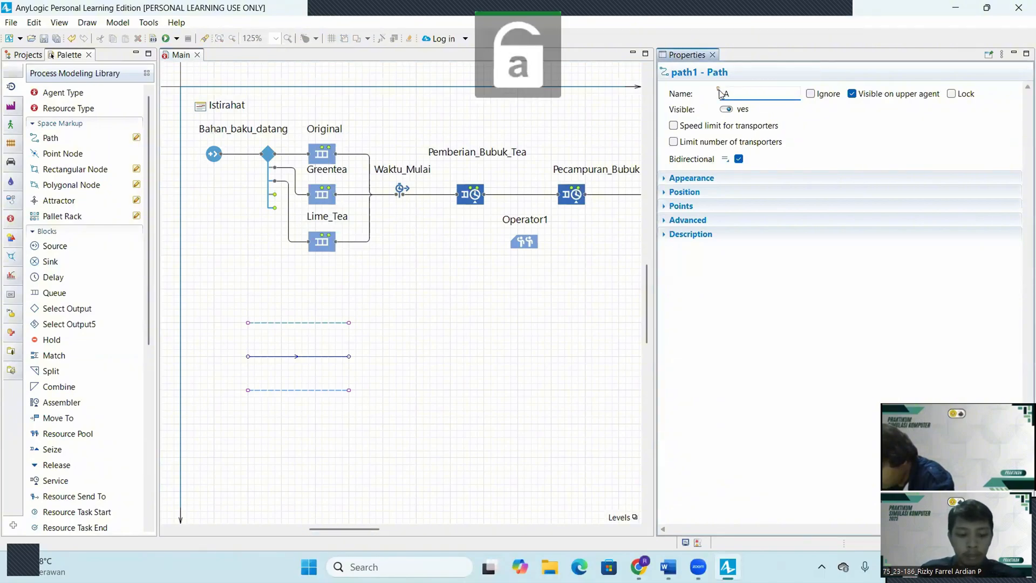
pyautogui.write('ntri_')
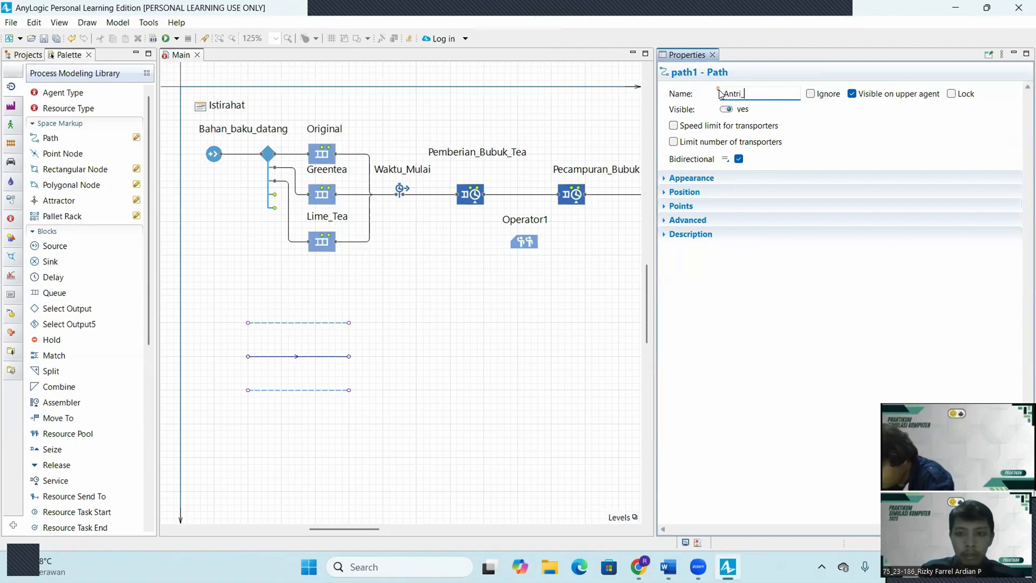
pyautogui.press('capslock')
pyautogui.write('G')
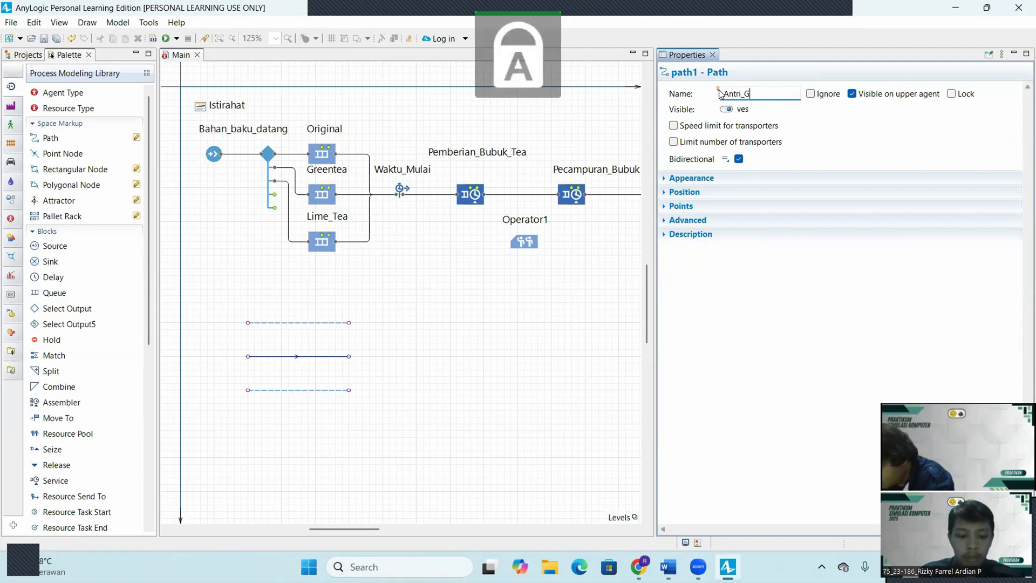
pyautogui.press('capslock')
pyautogui.write('reent')
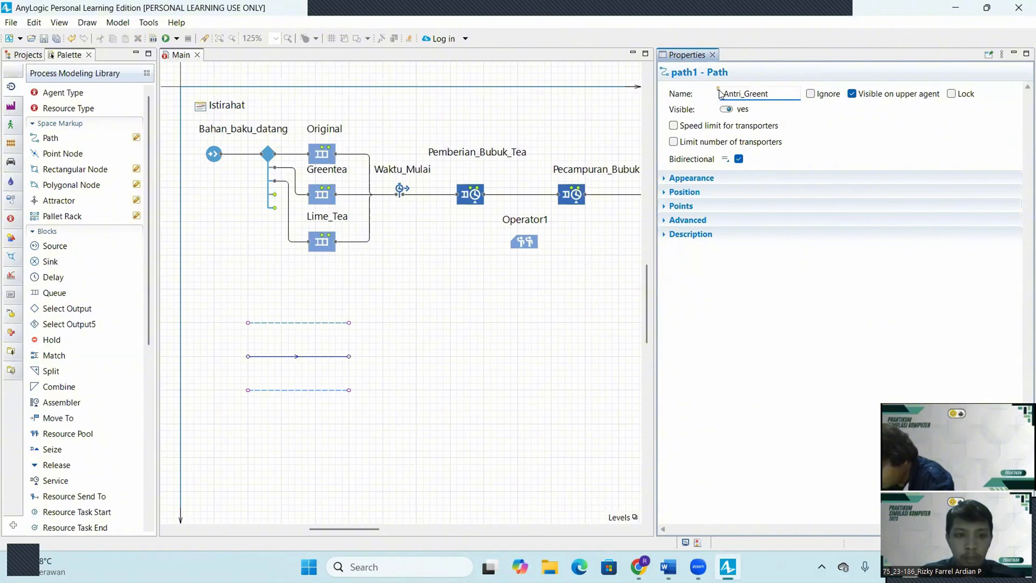
pyautogui.write('ea')
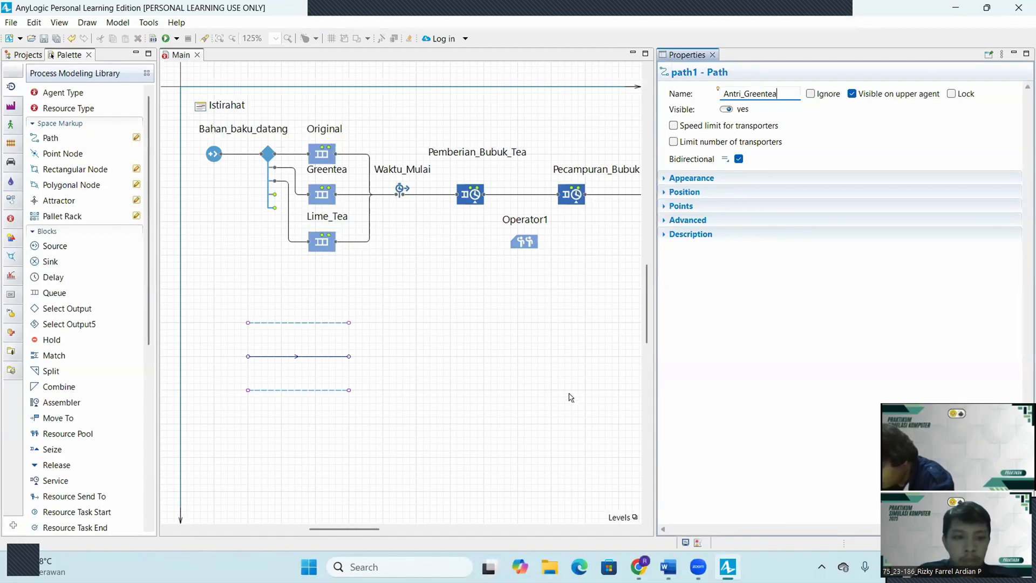
pyautogui.click(534, 397)
# Step: Rename the lowest of the three paths as Antri_Lime_Tea
pyautogui.click(338, 390)
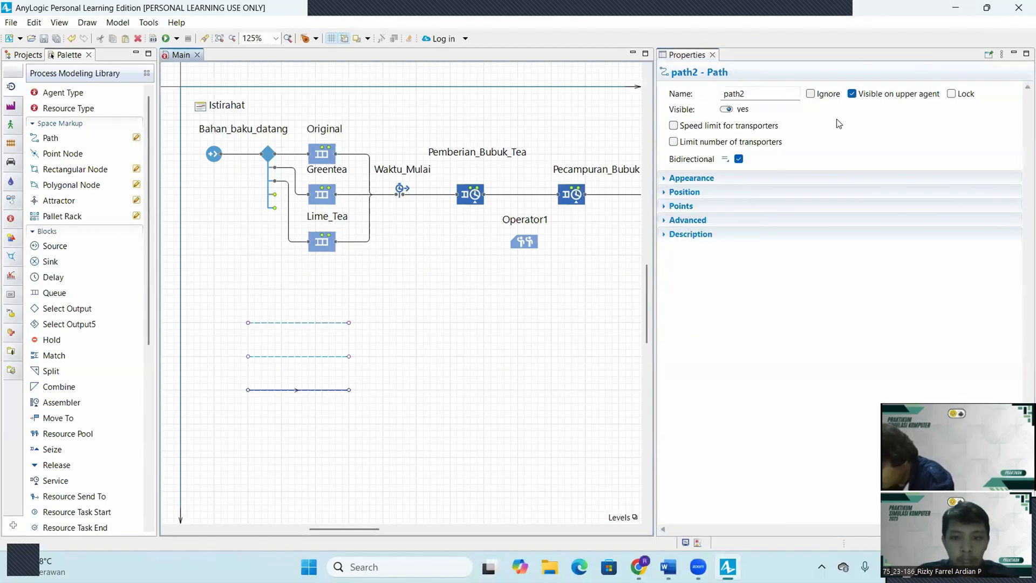
pyautogui.click(702, 92)
pyautogui.press('BackSpace')
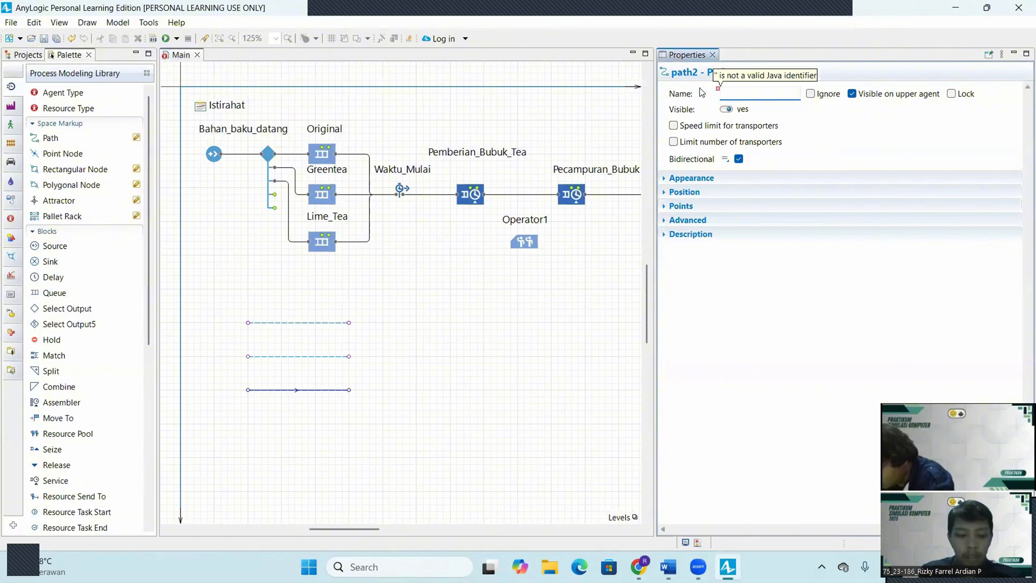
pyautogui.write('A')
pyautogui.press('capslock')
pyautogui.write('ntr')
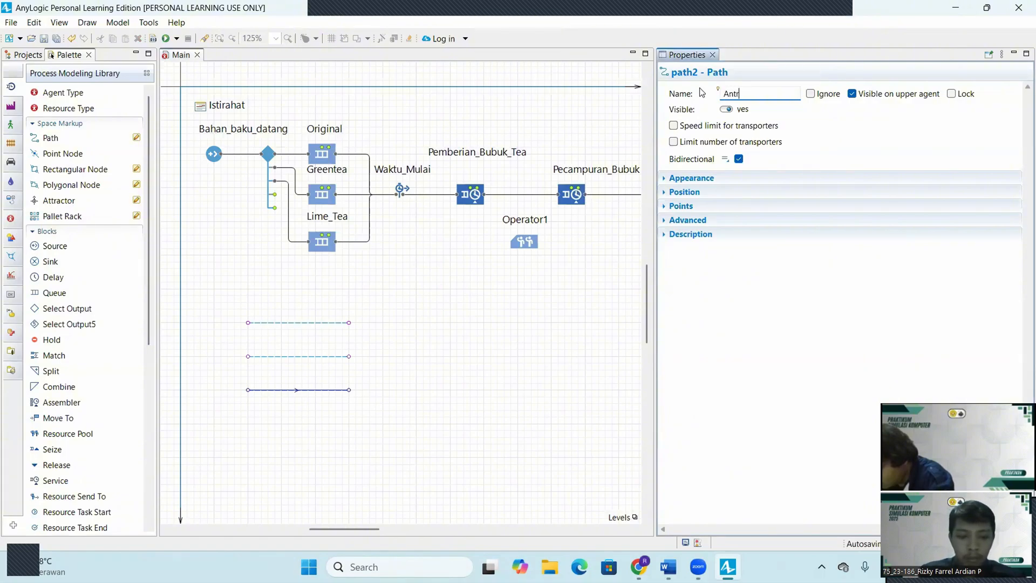
pyautogui.write('i_')
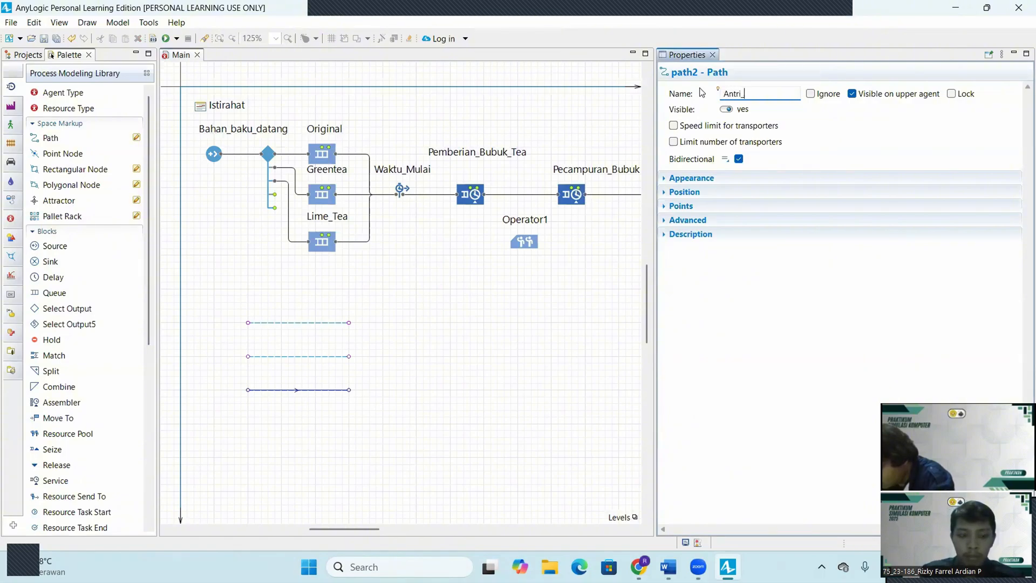
pyautogui.press('capslock')
pyautogui.write('L')
pyautogui.press('capslock')
pyautogui.write('ime_')
pyautogui.press('capslock')
pyautogui.write('T')
pyautogui.press('capslock')
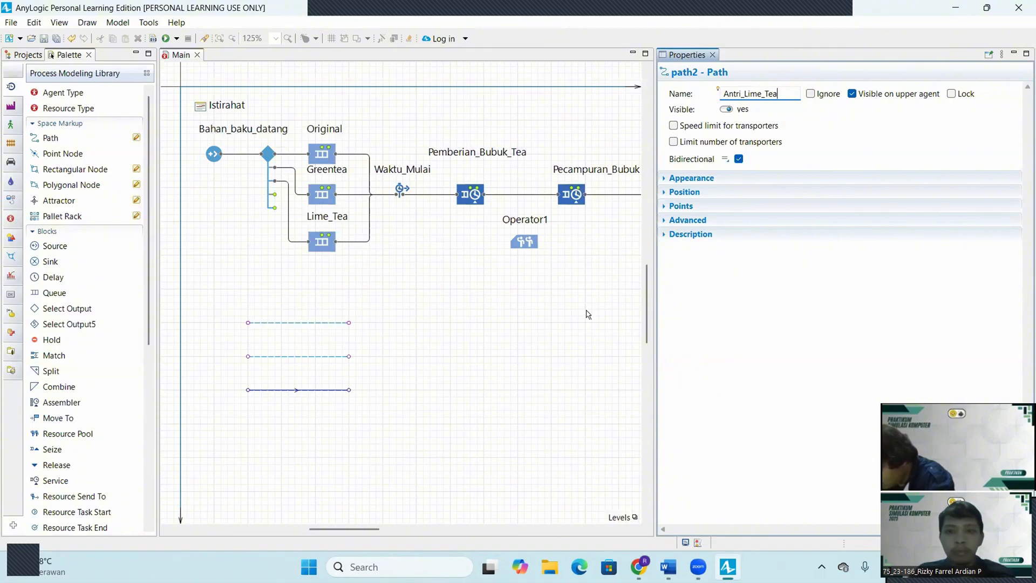
pyautogui.click(477, 319)
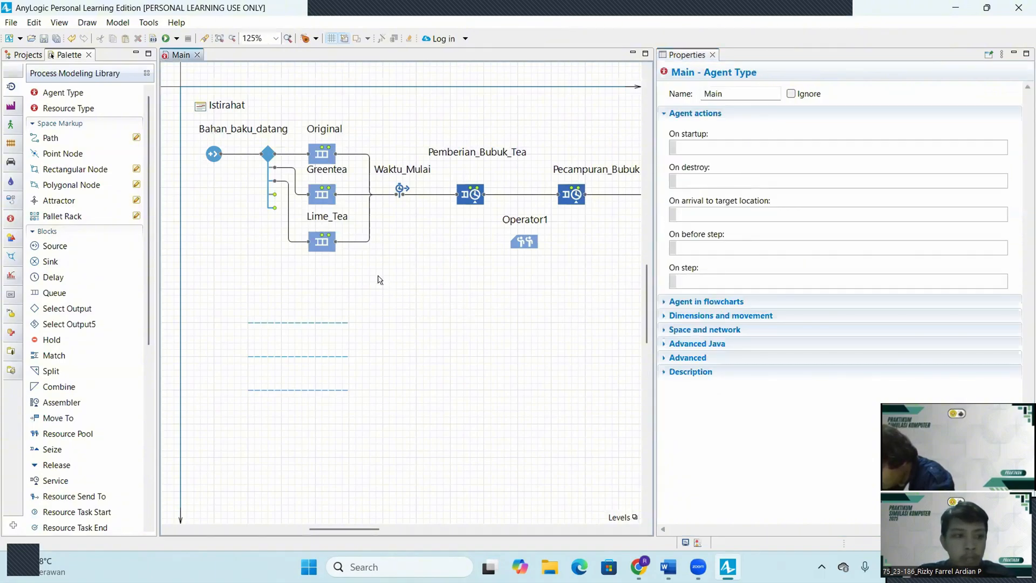
# Step: Draw a narrow, tall rectangular node just right of the three paths, spanning from the uppermost path to the lowest
pyautogui.doubleClick(76, 174)
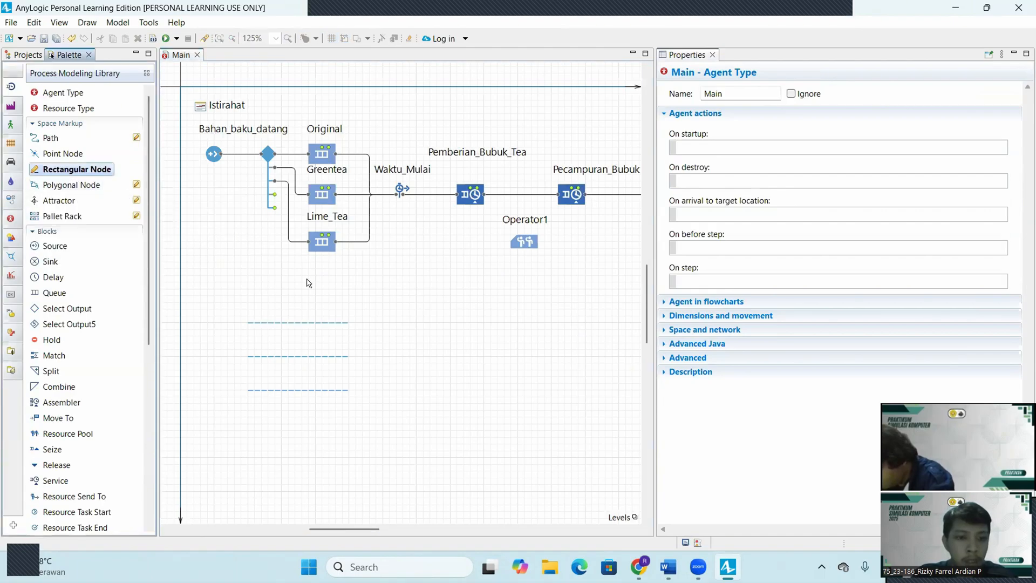
pyautogui.click(383, 328)
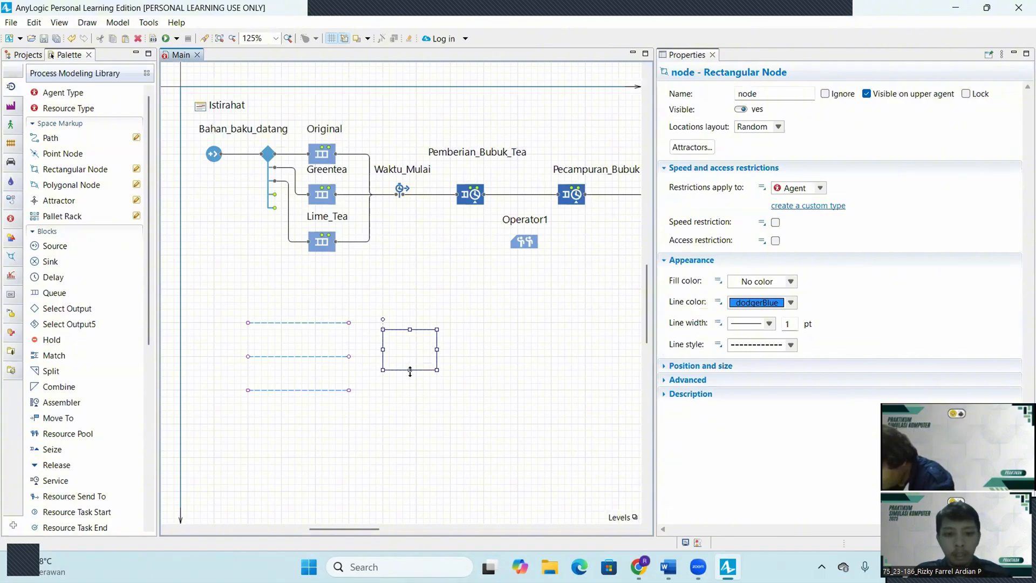
pyautogui.moveTo(410, 372); pyautogui.dragTo(408, 389)
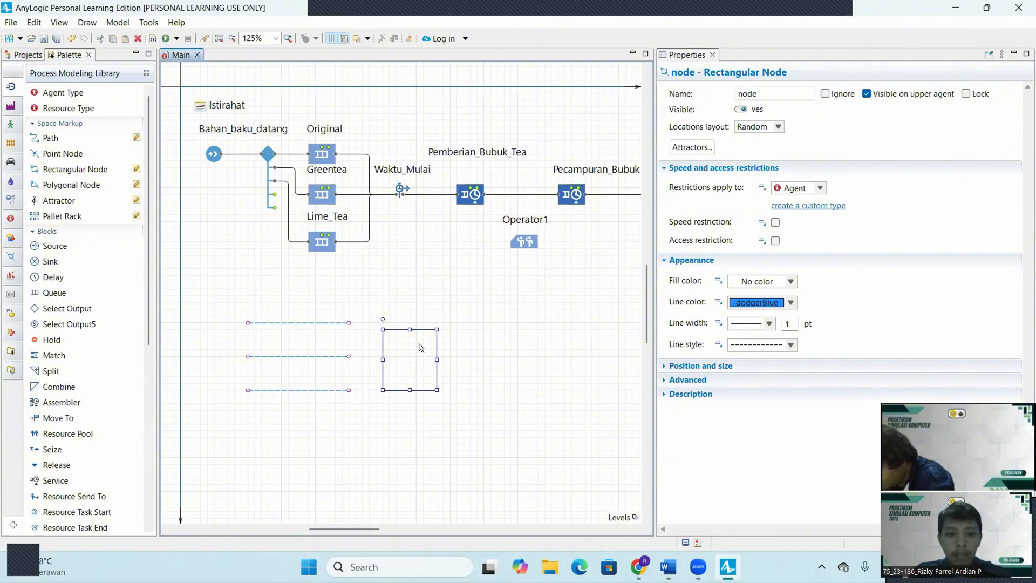
pyautogui.moveTo(409, 328); pyautogui.dragTo(410, 321)
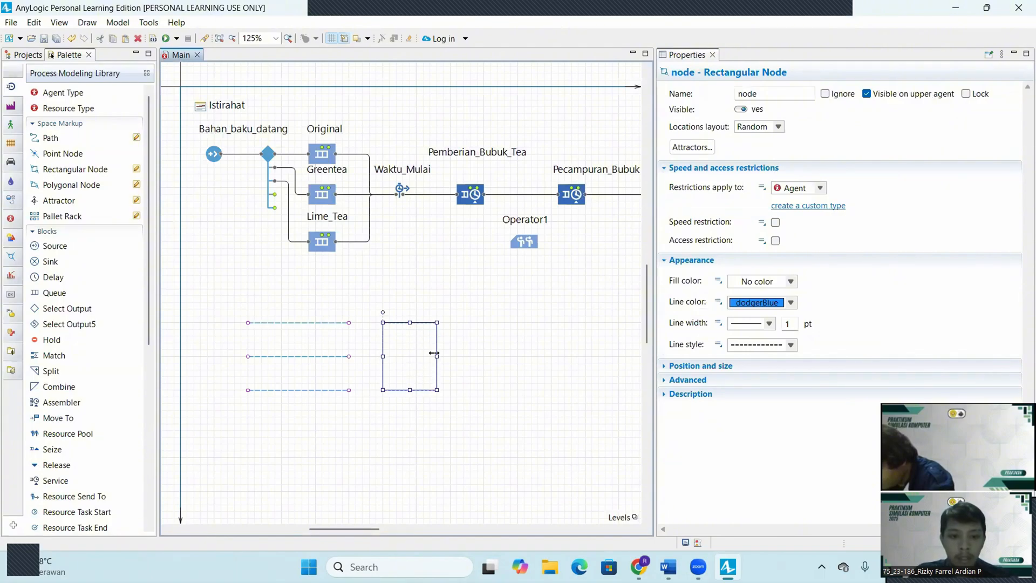
pyautogui.moveTo(437, 356); pyautogui.dragTo(391, 324)
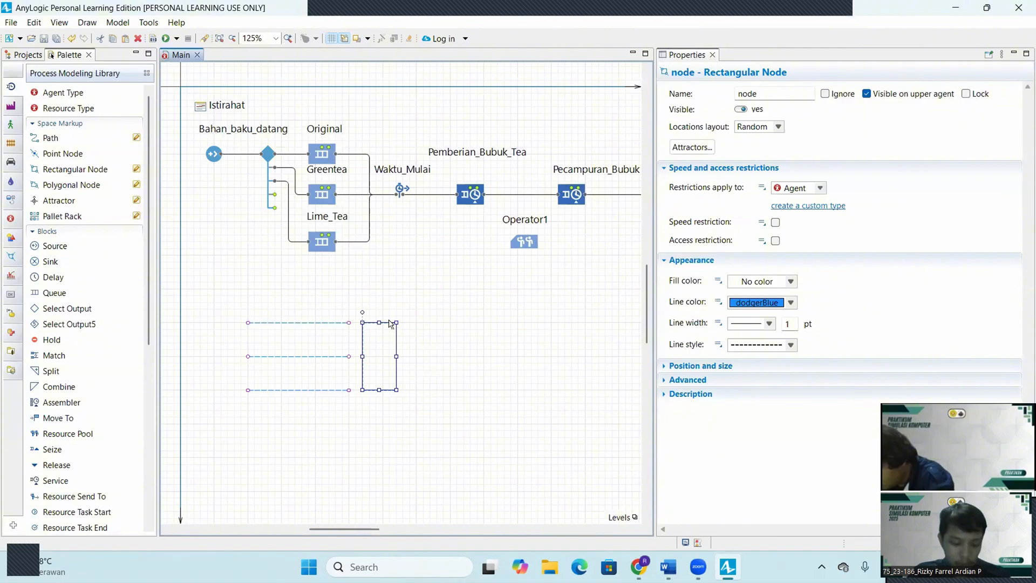
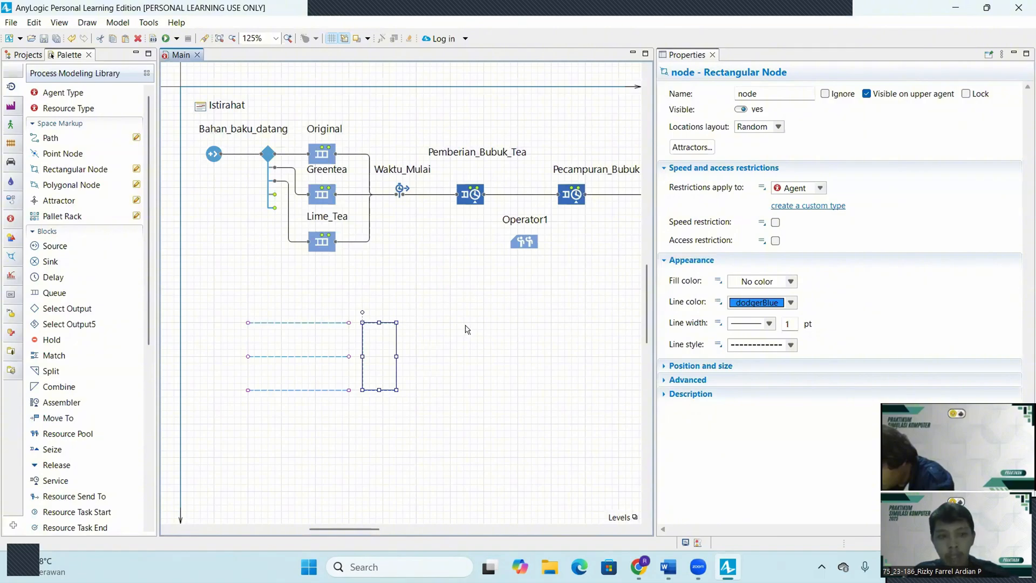
# Step: Add a point node just right of the tall rectangular node's upper part and enlarge its circle
pyautogui.click(54, 155)
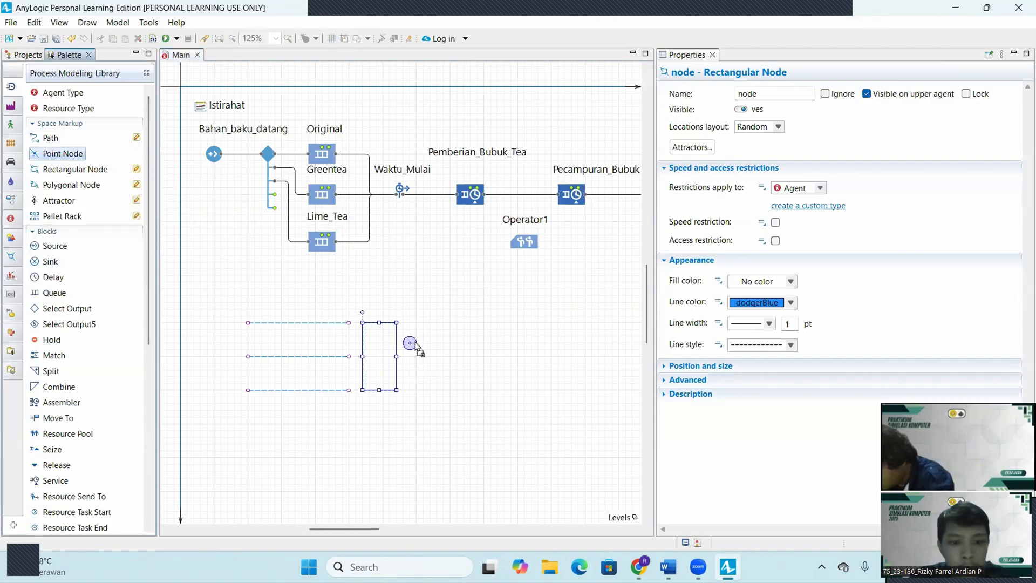
pyautogui.click(416, 337)
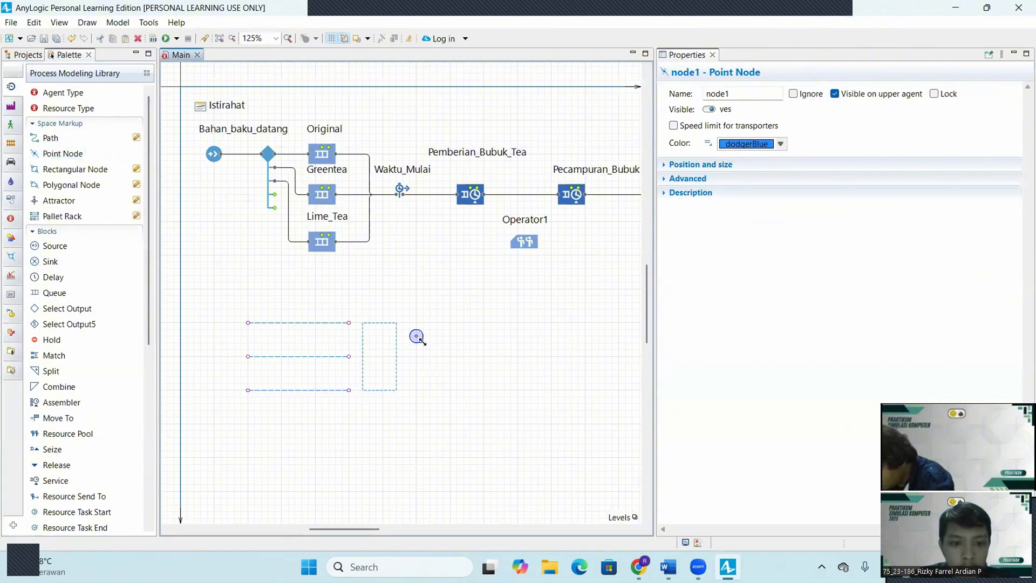
pyautogui.moveTo(423, 342); pyautogui.dragTo(427, 345)
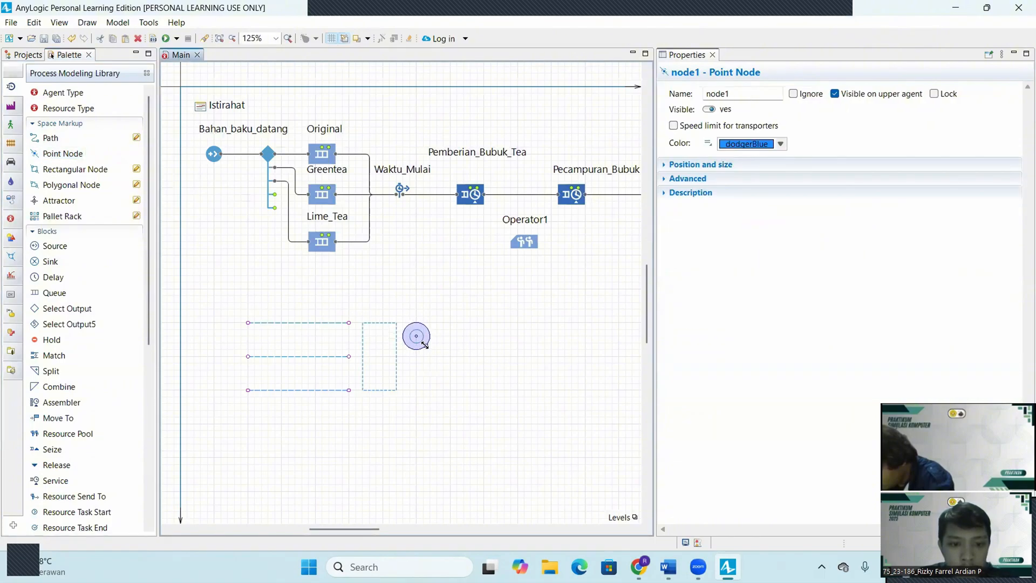
pyautogui.click(435, 335)
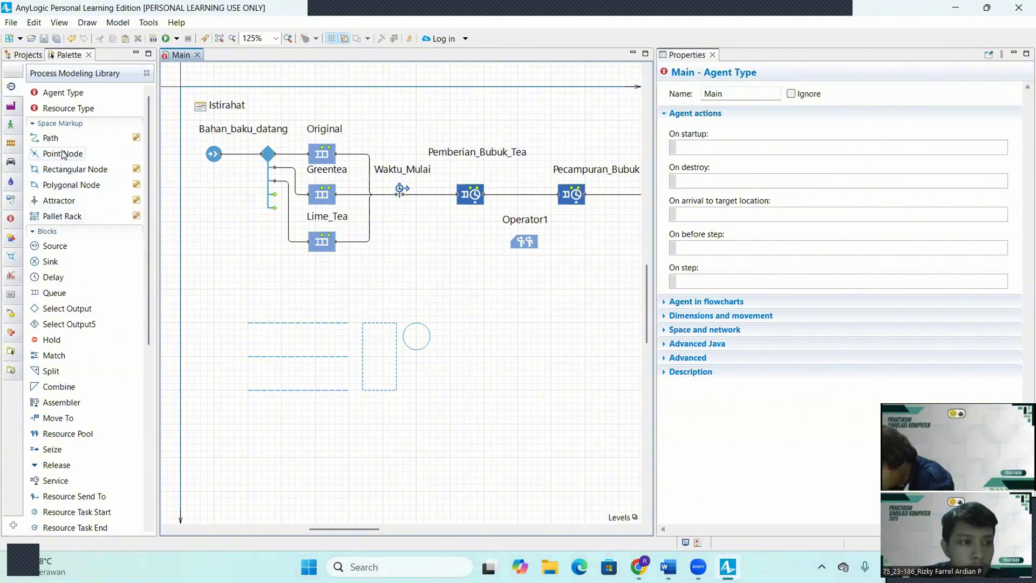
# Step: Draw a small rectangular node and fit it directly below the point node, beside the tall rectangular node
pyautogui.doubleClick(63, 169)
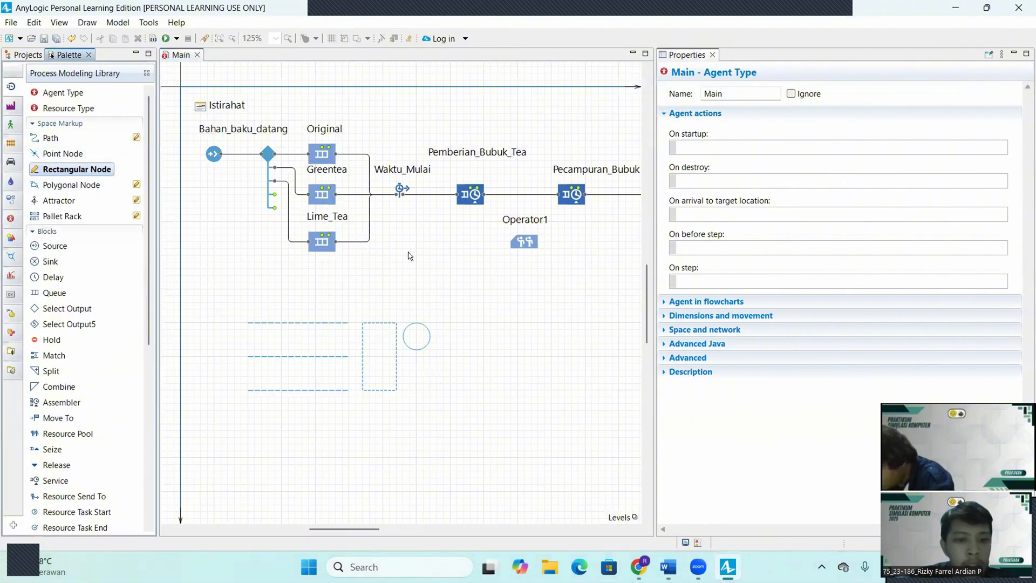
pyautogui.moveTo(451, 376); pyautogui.dragTo(505, 417)
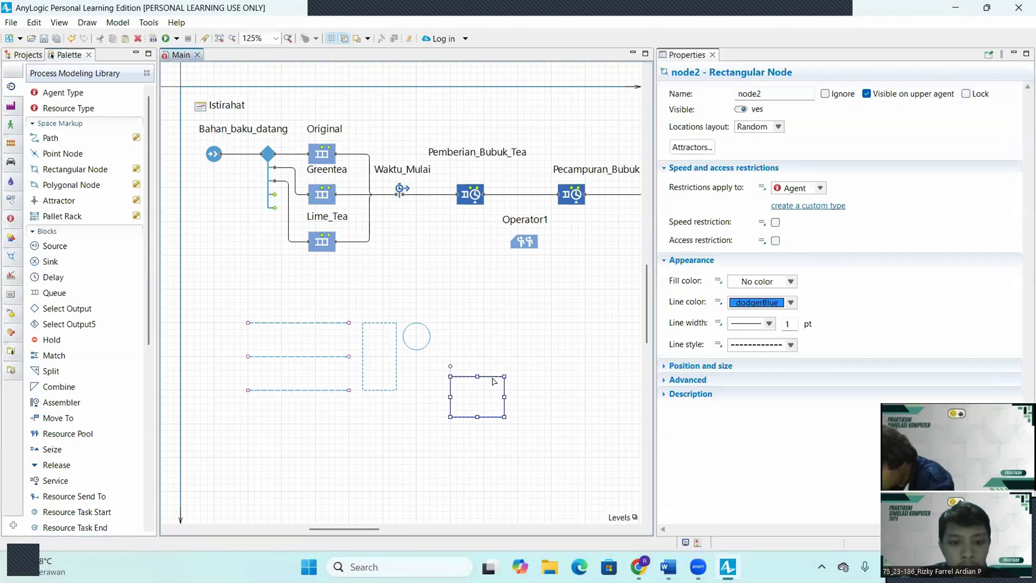
pyautogui.moveTo(493, 380); pyautogui.dragTo(448, 359)
pyautogui.moveTo(455, 394); pyautogui.dragTo(437, 384)
pyautogui.click(460, 349)
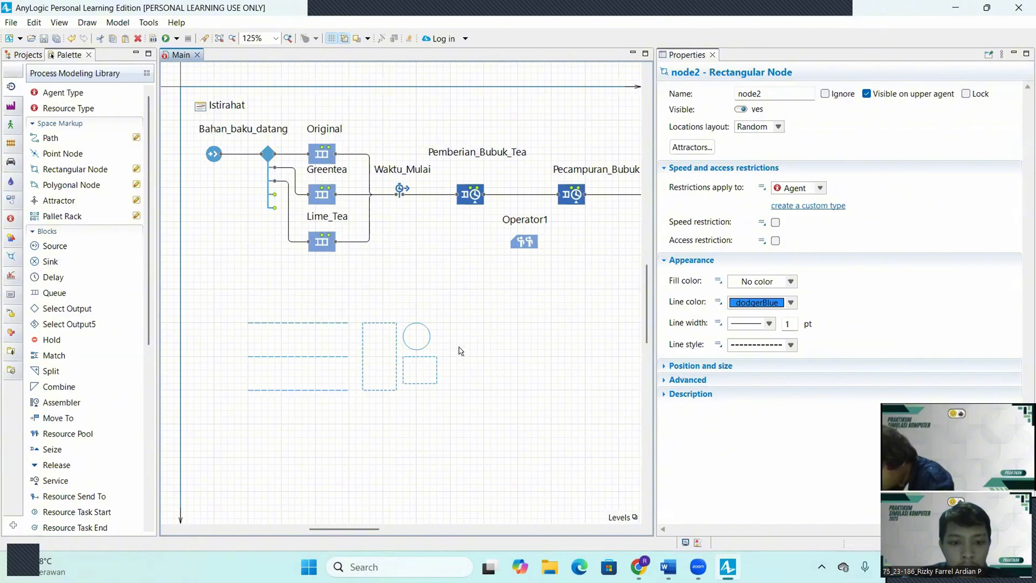
# Step: Rename the tall rectangular node as Antri_Pemberian_Bubuk_Tea
pyautogui.click(397, 364)
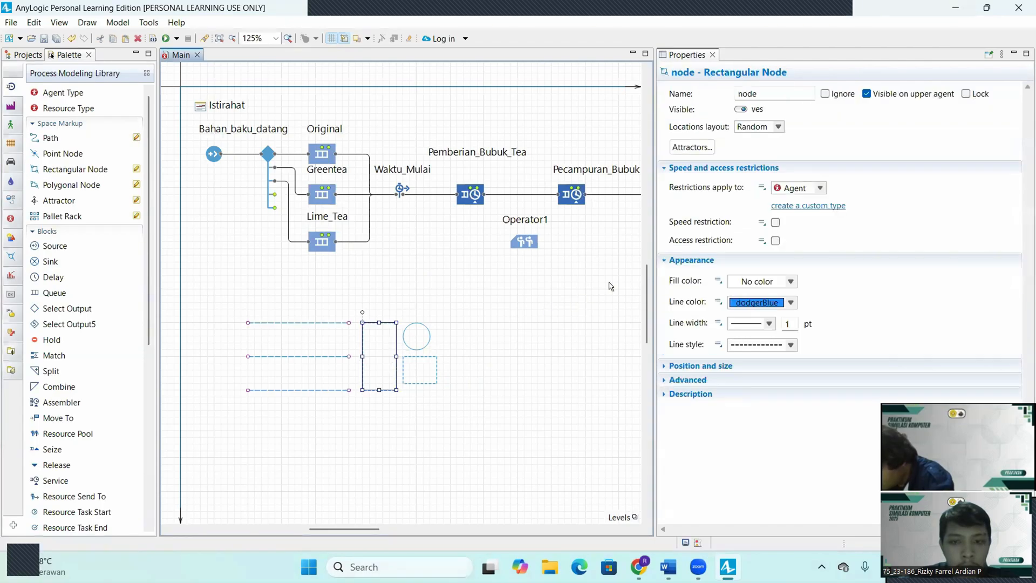
pyautogui.doubleClick(733, 96)
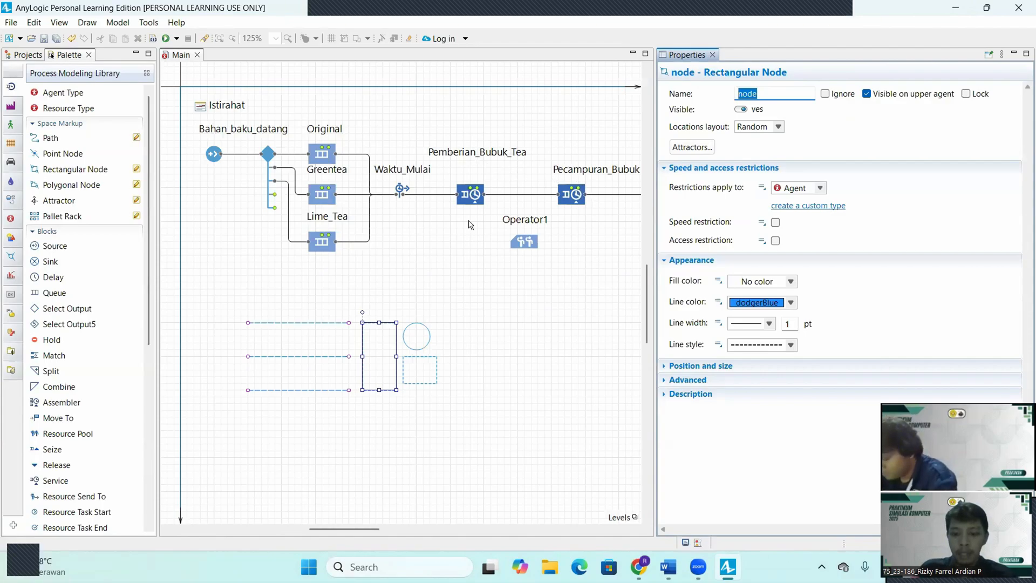
pyautogui.press('BackSpace')
pyautogui.press('capslock')
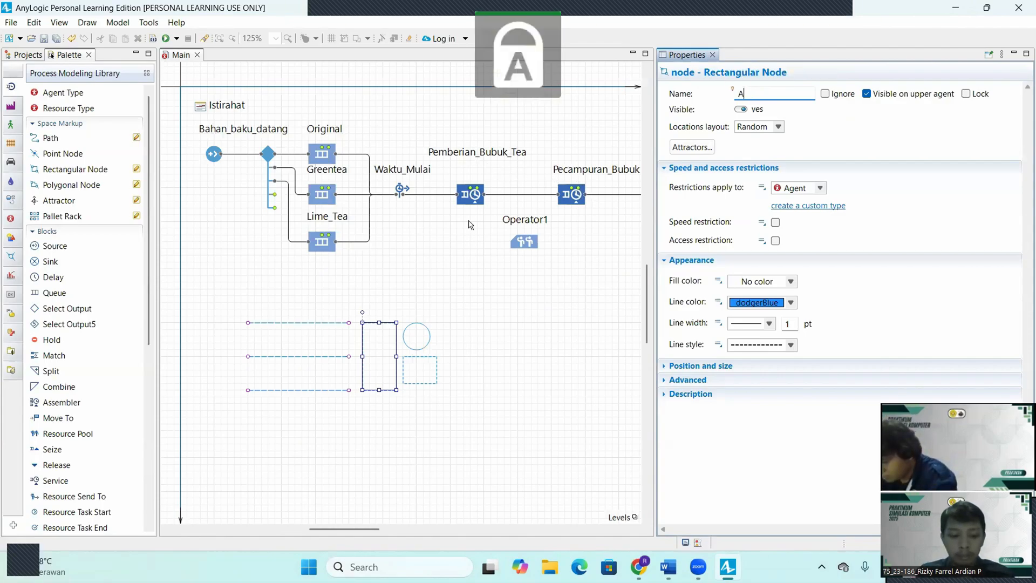
pyautogui.write('A')
pyautogui.press('capslock')
pyautogui.write('ntri')
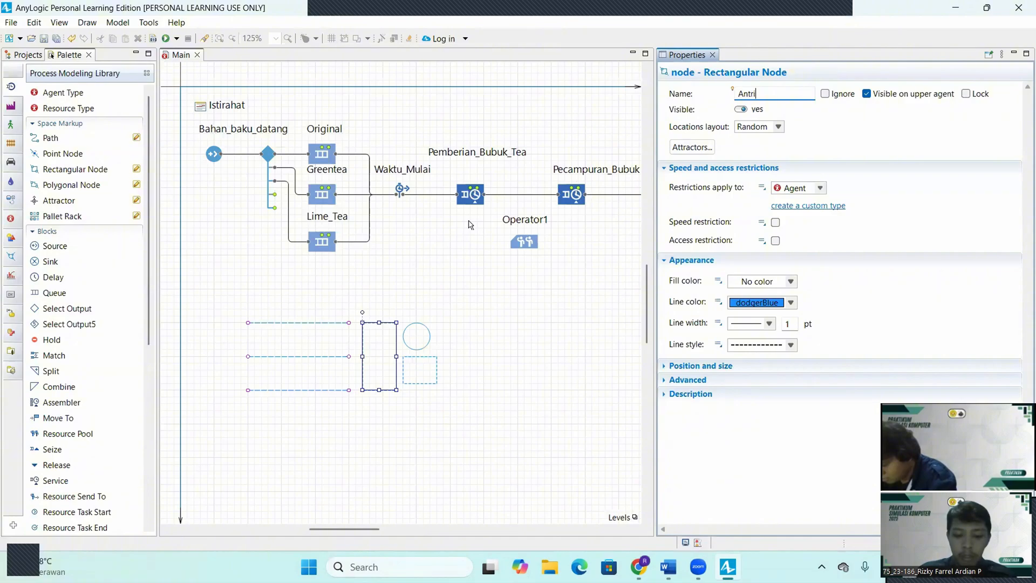
pyautogui.write('_')
pyautogui.press('capslock')
pyautogui.write('P')
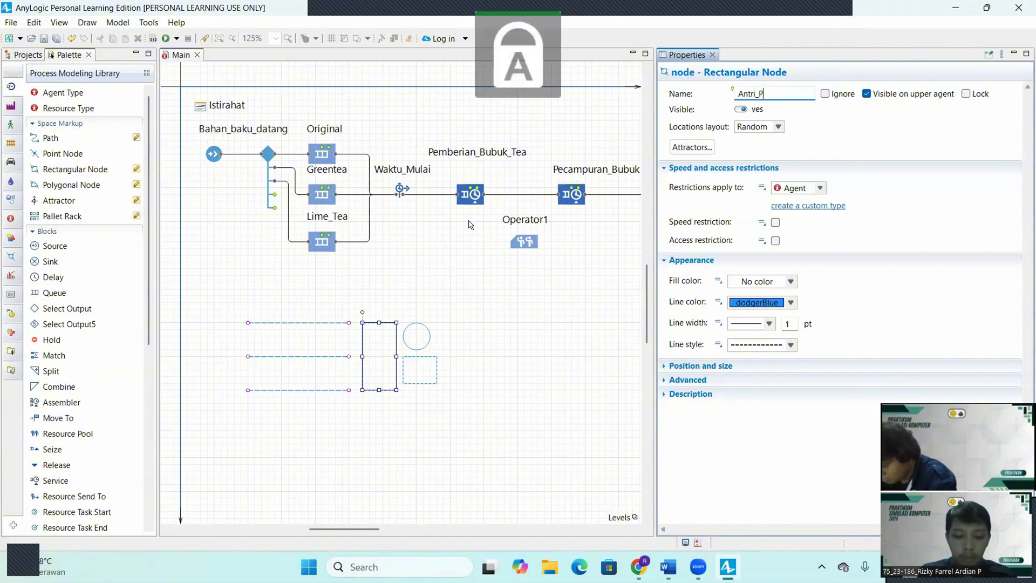
pyautogui.press('capslock')
pyautogui.write('emberia')
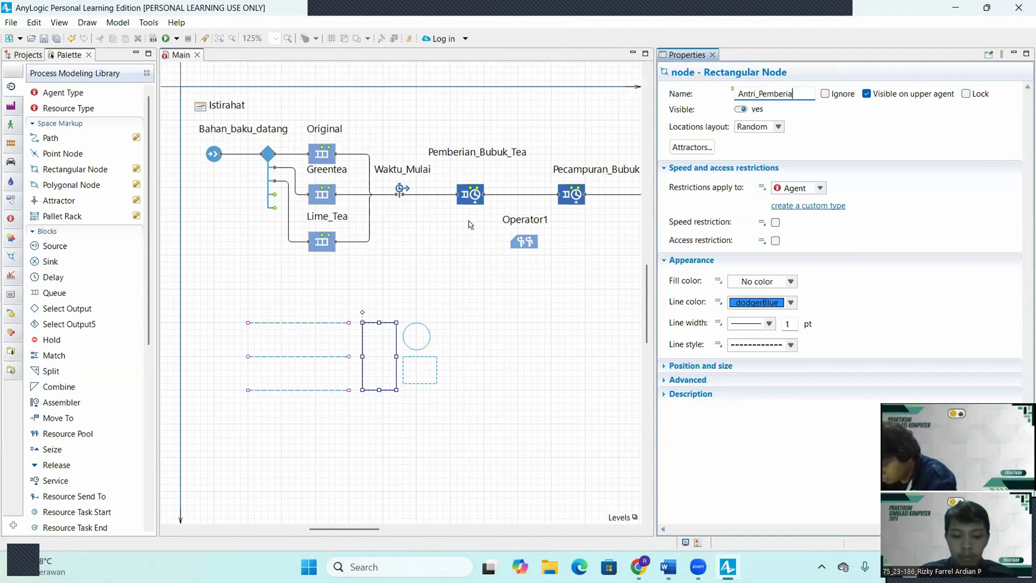
pyautogui.write('n_')
pyautogui.press('capslock')
pyautogui.write('B')
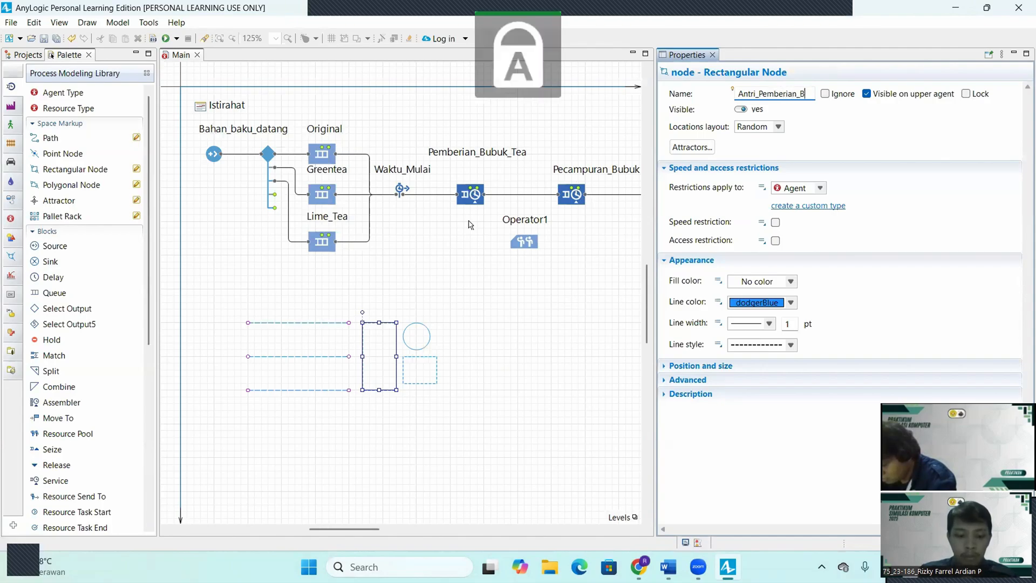
pyautogui.press('capslock')
pyautogui.write('ubuk')
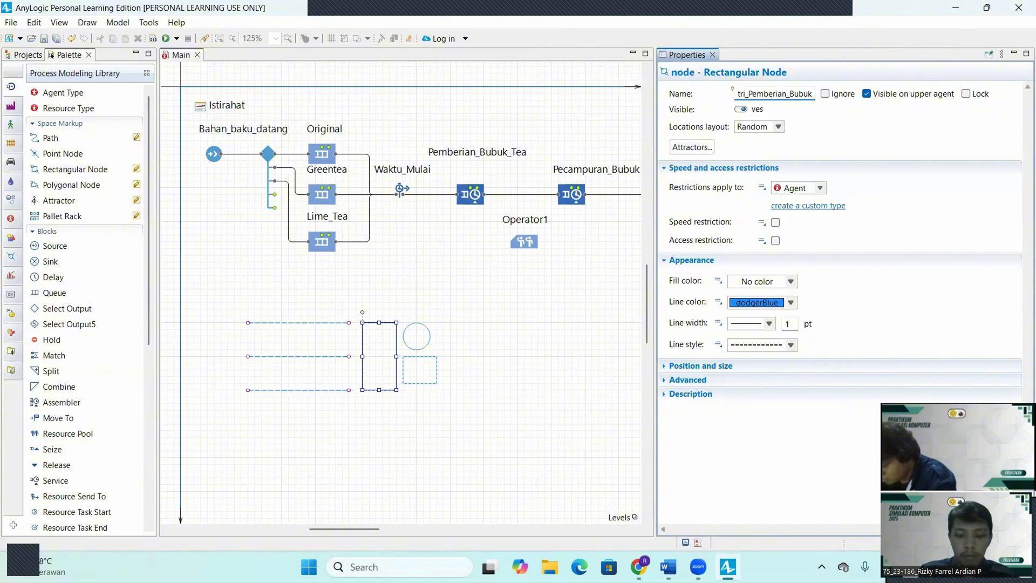
pyautogui.write('_')
pyautogui.press('capslock')
pyautogui.write('T')
pyautogui.press('capslock')
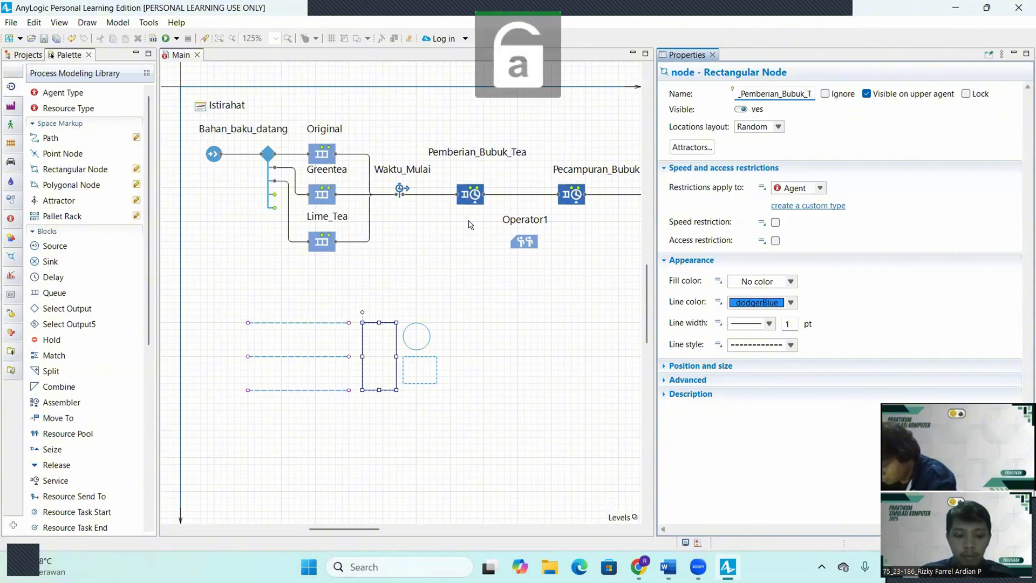
pyautogui.write('ea')
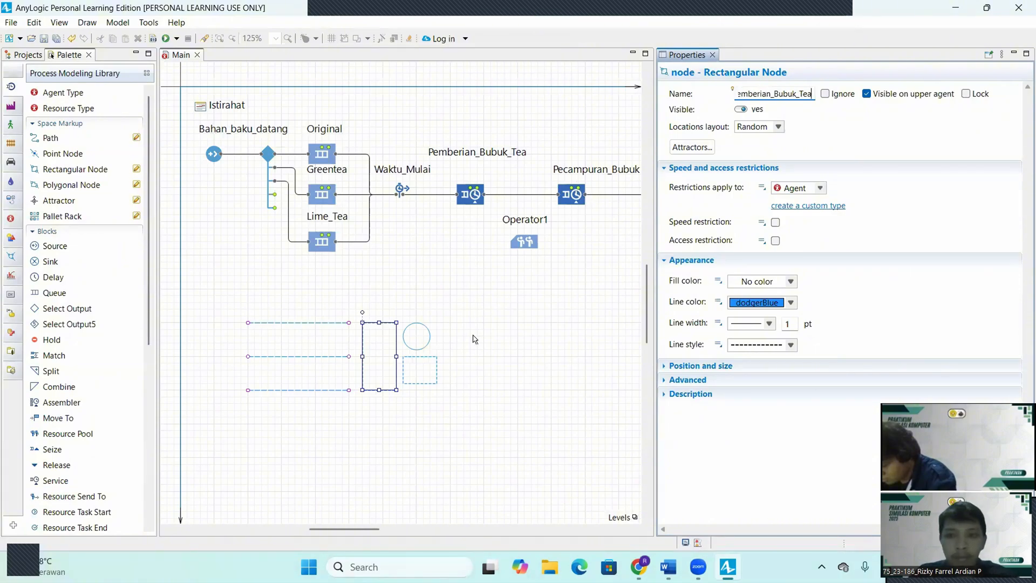
# Step: Rename the point node as St_Pemberian_Bubuk_Tea
pyautogui.click(433, 360)
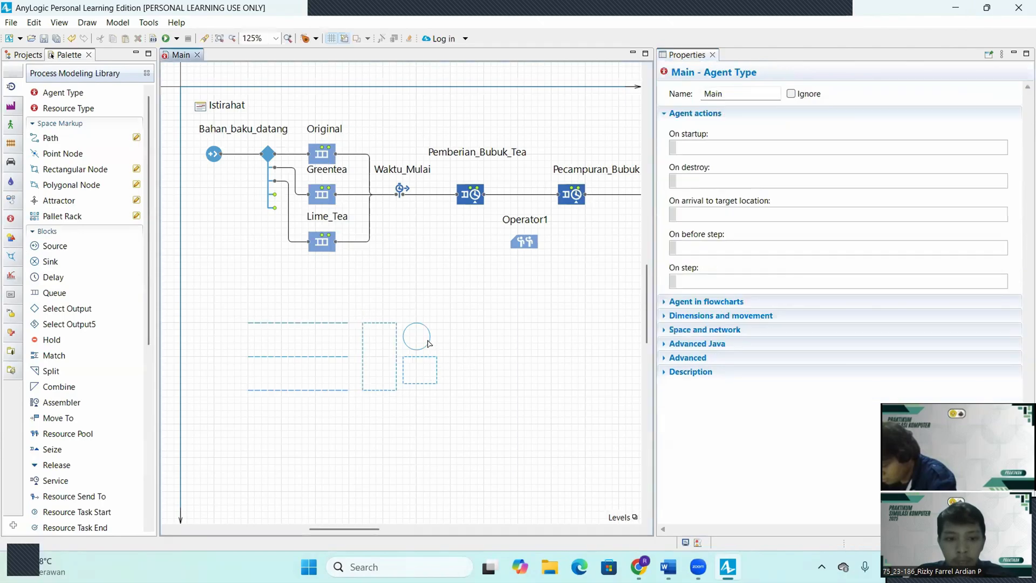
pyautogui.click(428, 342)
pyautogui.doubleClick(711, 94)
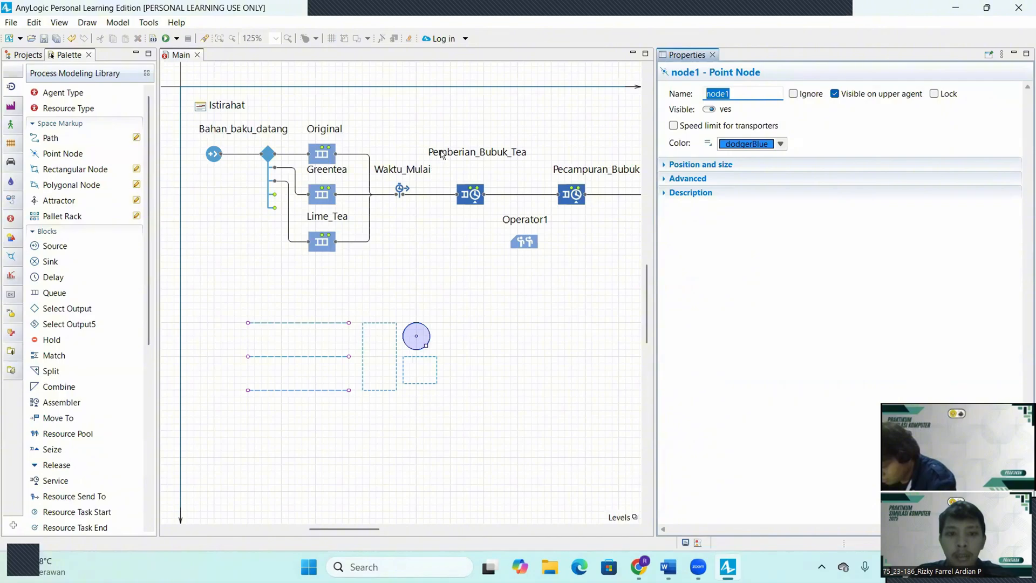
pyautogui.press('BackSpace')
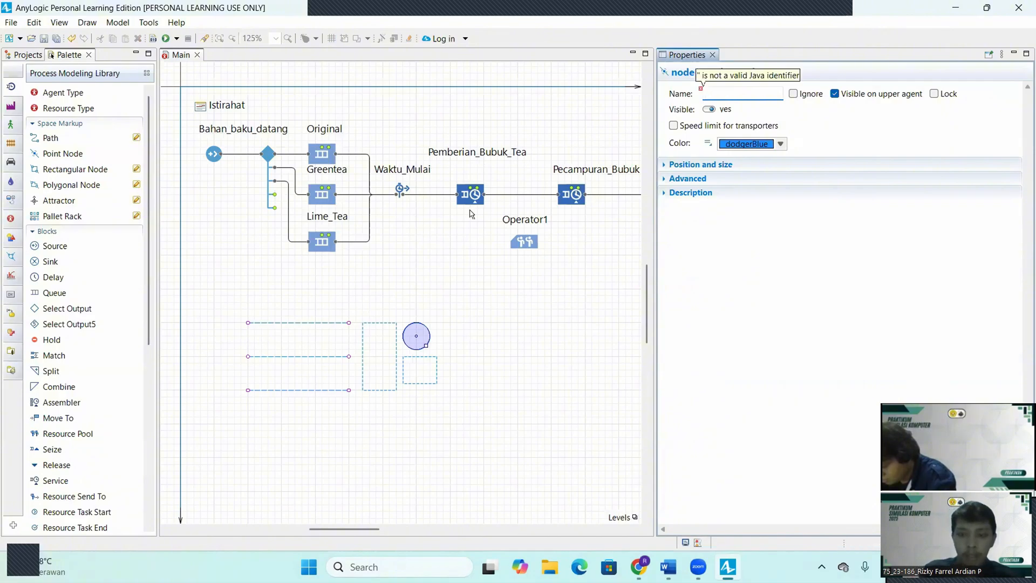
pyautogui.press('capslock')
pyautogui.press('capslock')
pyautogui.press('capslock')
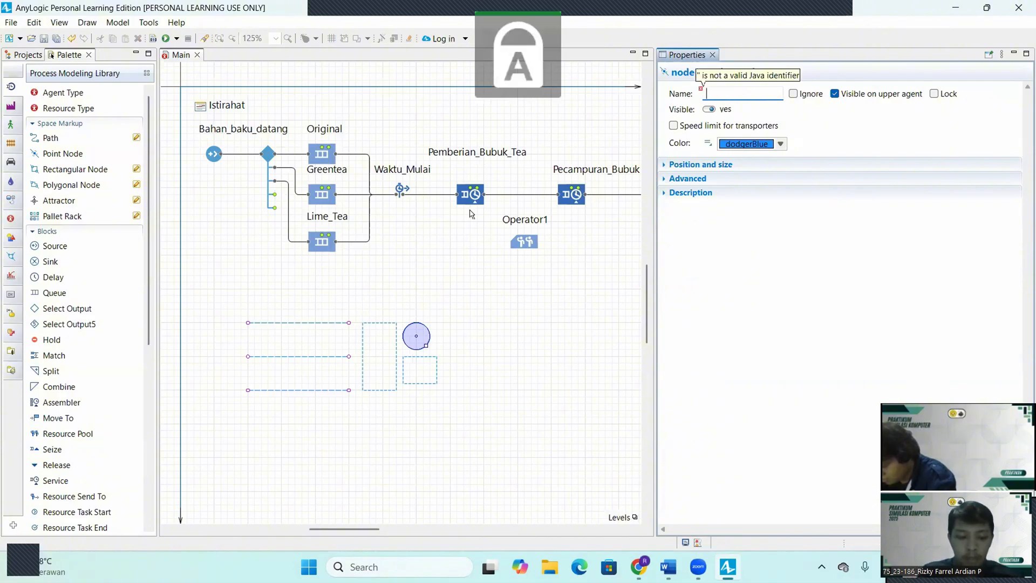
pyautogui.write('S')
pyautogui.press('capslock')
pyautogui.write('t_')
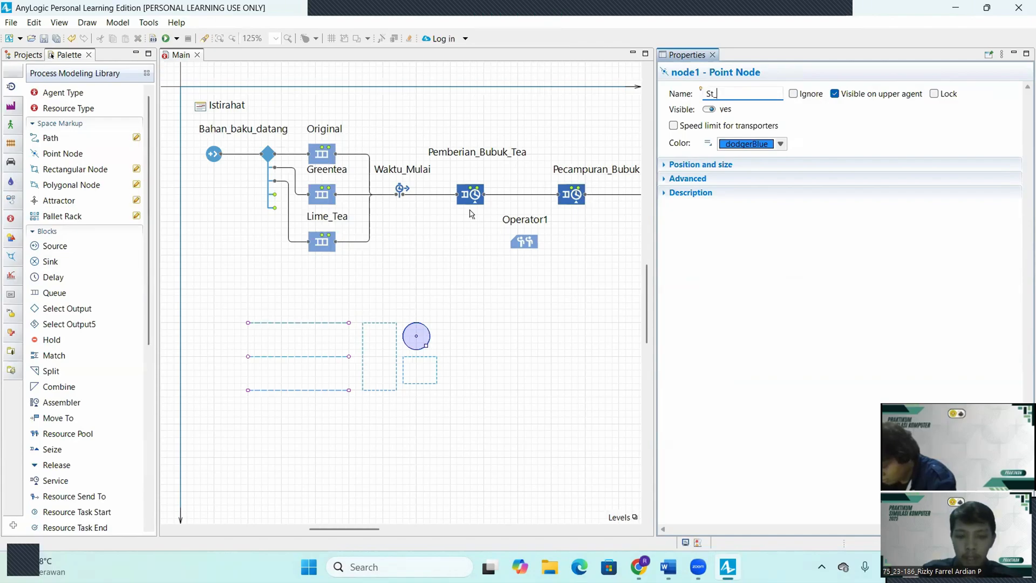
pyautogui.press('capslock')
pyautogui.write('P')
pyautogui.press('capslock')
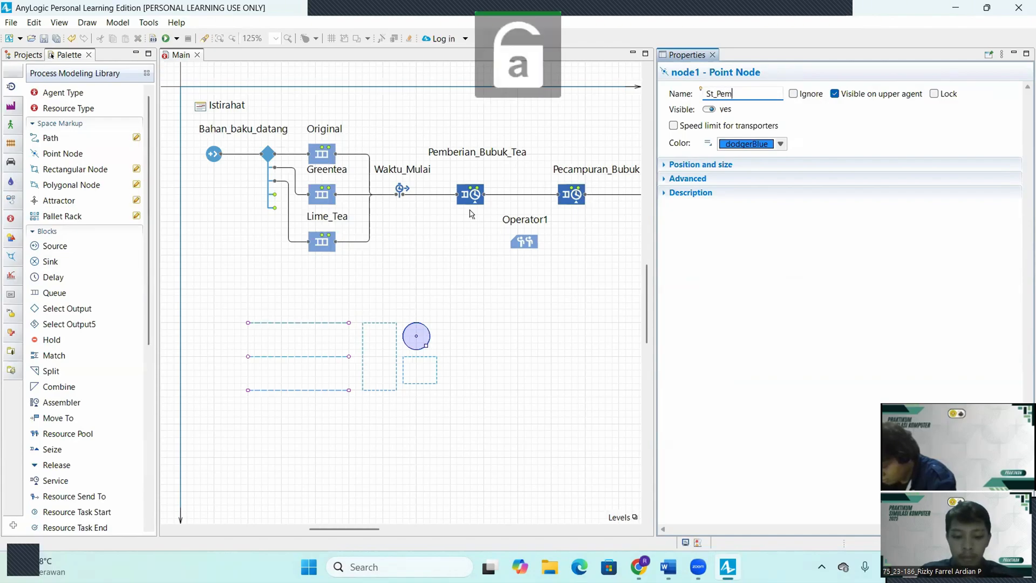
pyautogui.write('emberian')
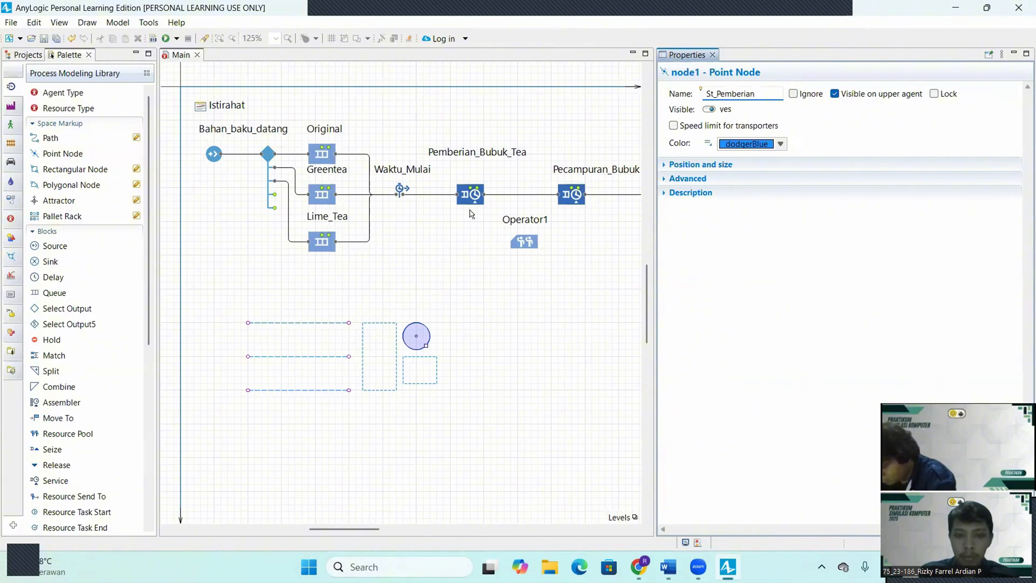
pyautogui.write('_')
pyautogui.press('capslock')
pyautogui.write('Bubu')
pyautogui.press('capslock')
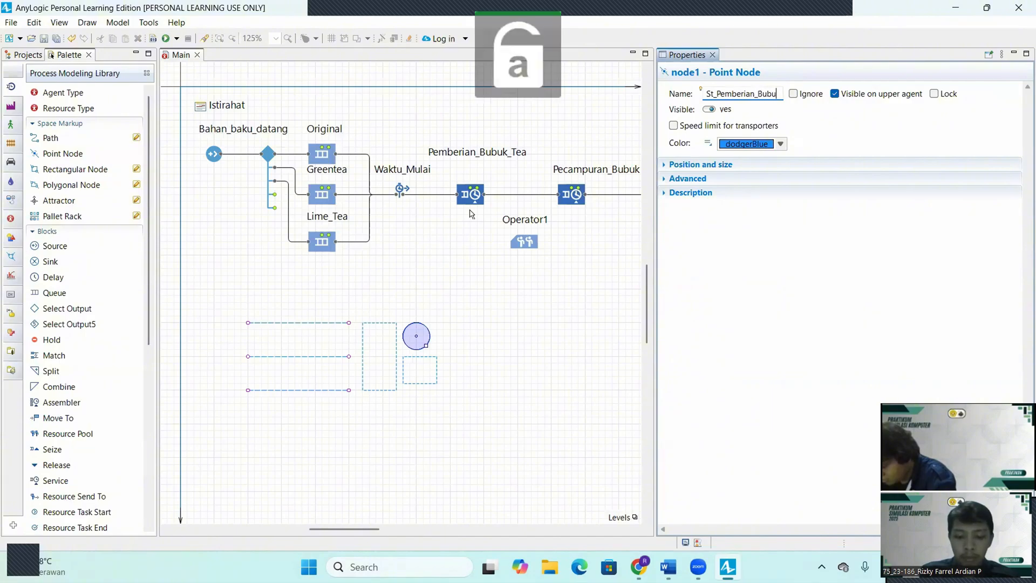
pyautogui.write('k_')
pyautogui.press('capslock')
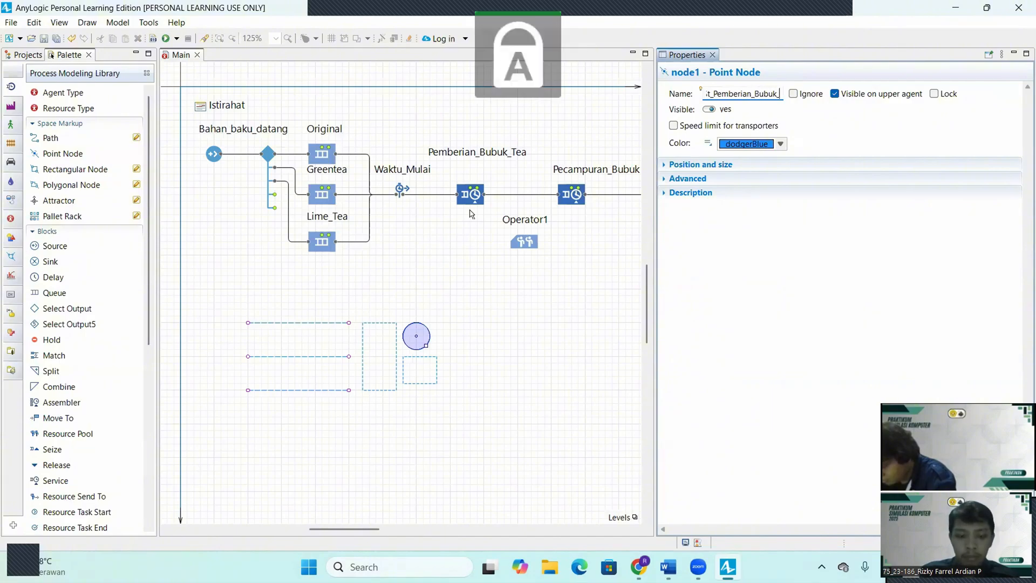
pyautogui.write('T')
pyautogui.press('capslock')
pyautogui.write('ea')
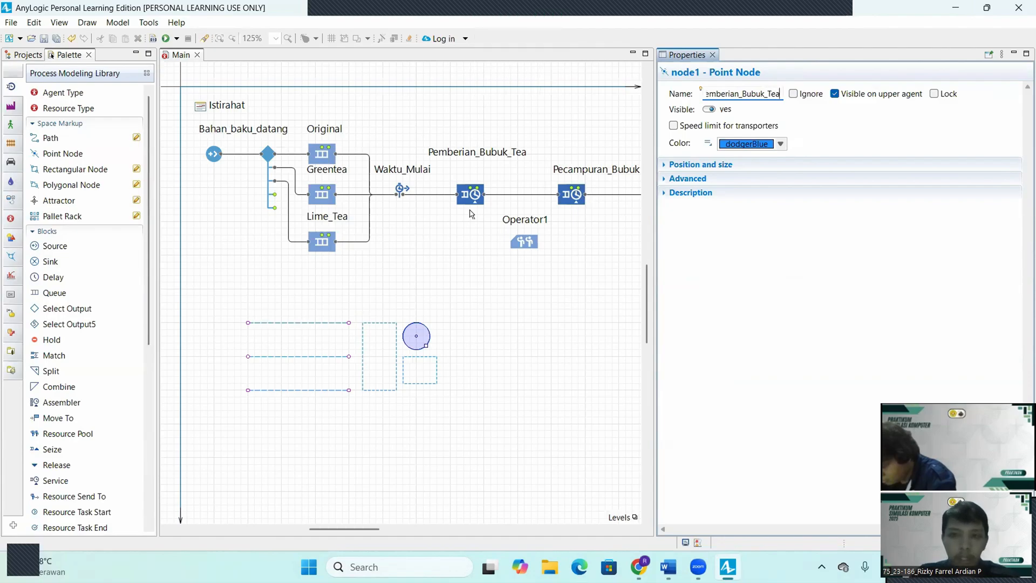
# Step: Rename the small rectangular node below the point node as Tempat_Operator1
pyautogui.click(435, 373)
pyautogui.click(438, 373)
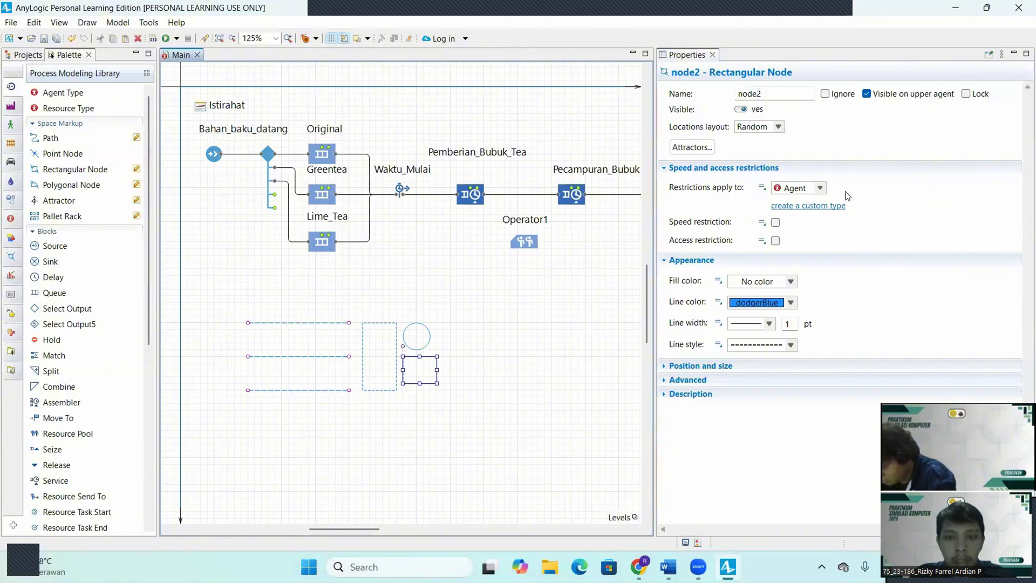
pyautogui.moveTo(784, 94); pyautogui.dragTo(725, 95)
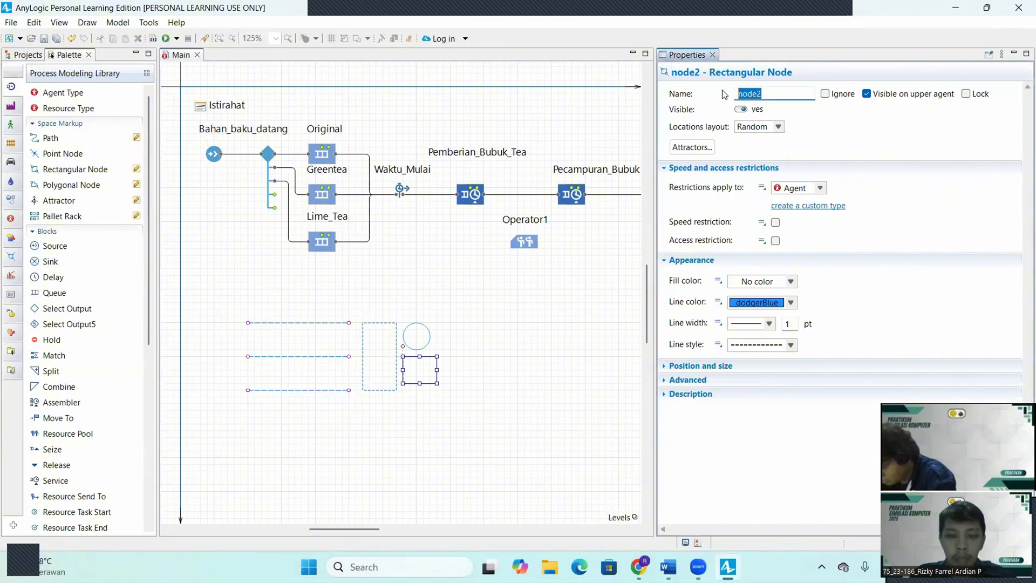
pyautogui.press('BackSpace')
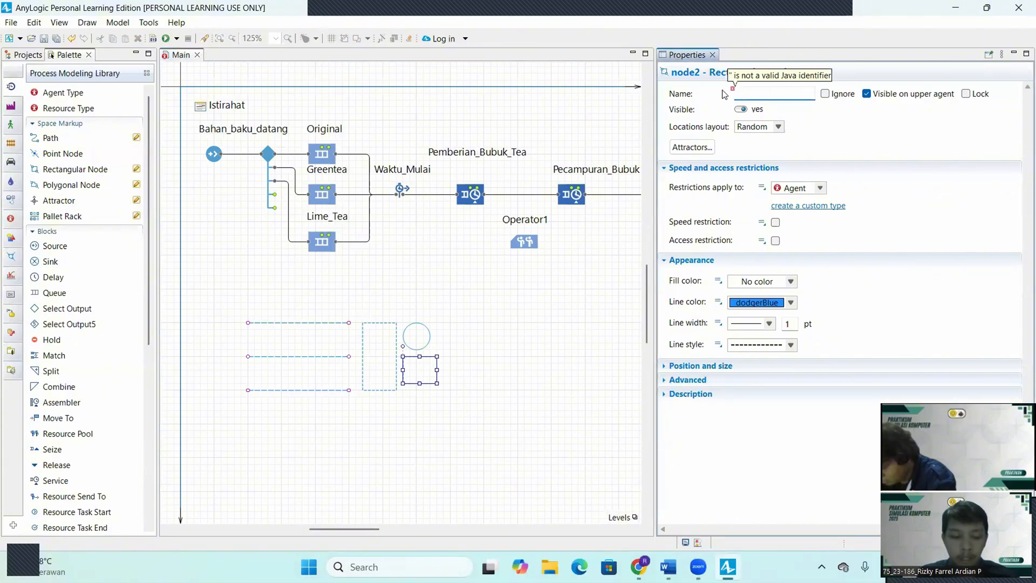
pyautogui.press('capslock')
pyautogui.write('T')
pyautogui.press('capslock')
pyautogui.write('em')
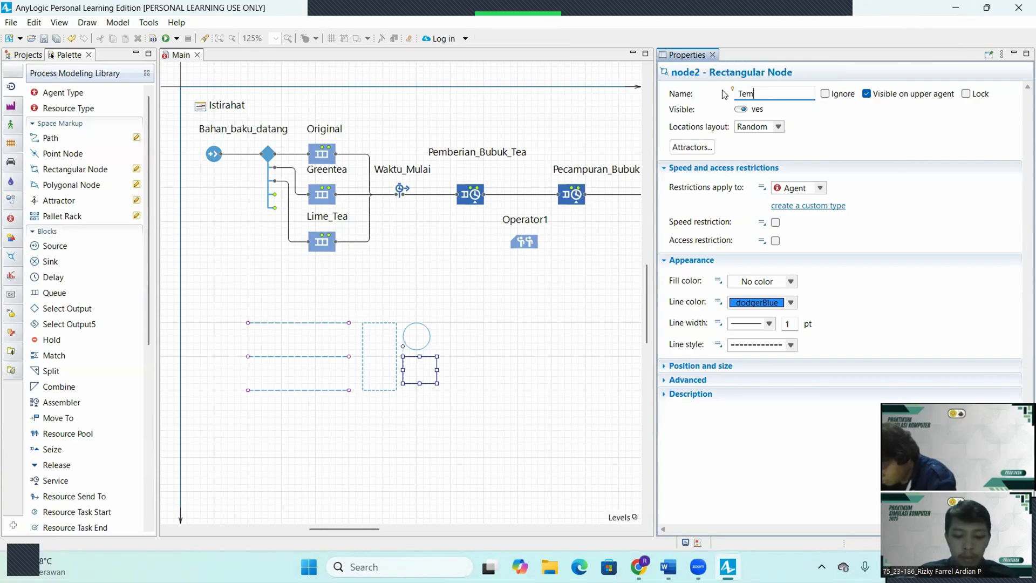
pyautogui.write('pat_')
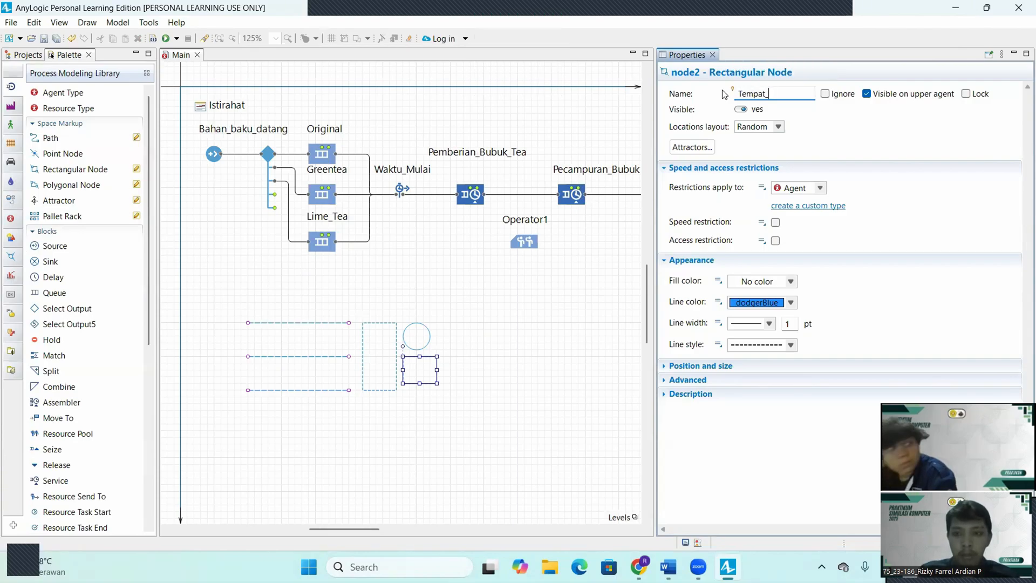
pyautogui.press('capslock')
pyautogui.write('O')
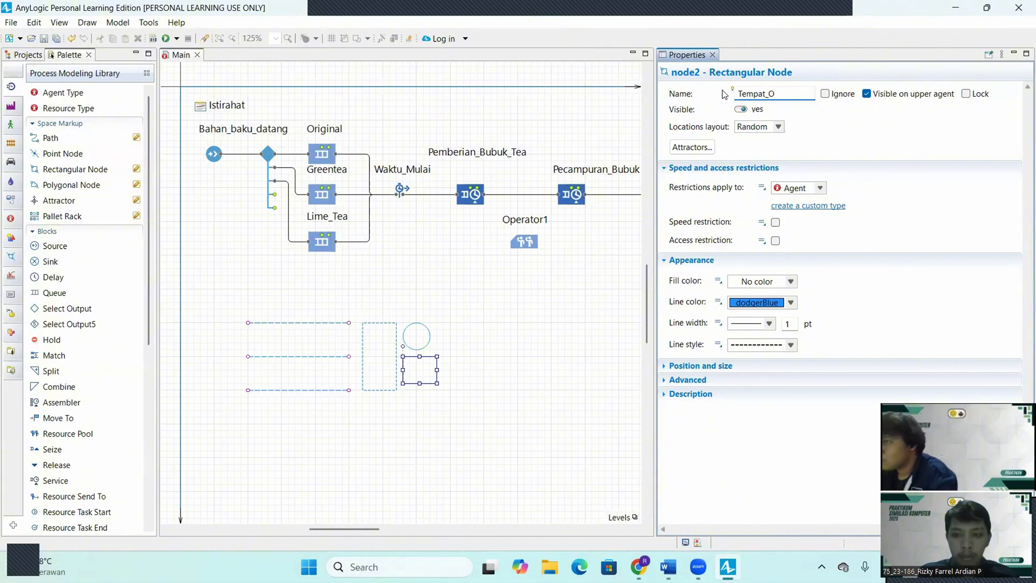
pyautogui.press('capslock')
pyautogui.write('perato')
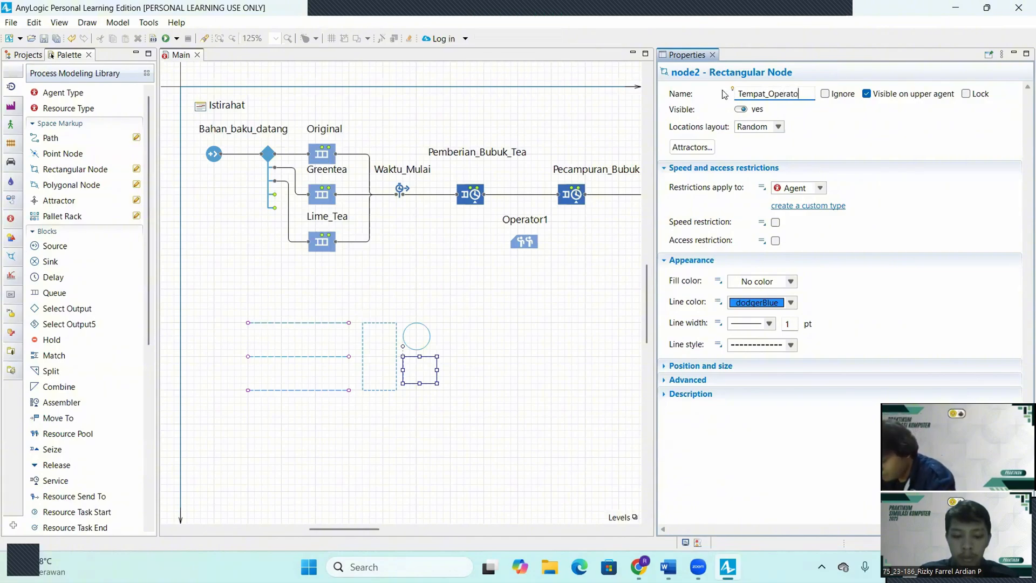
pyautogui.write('r1')
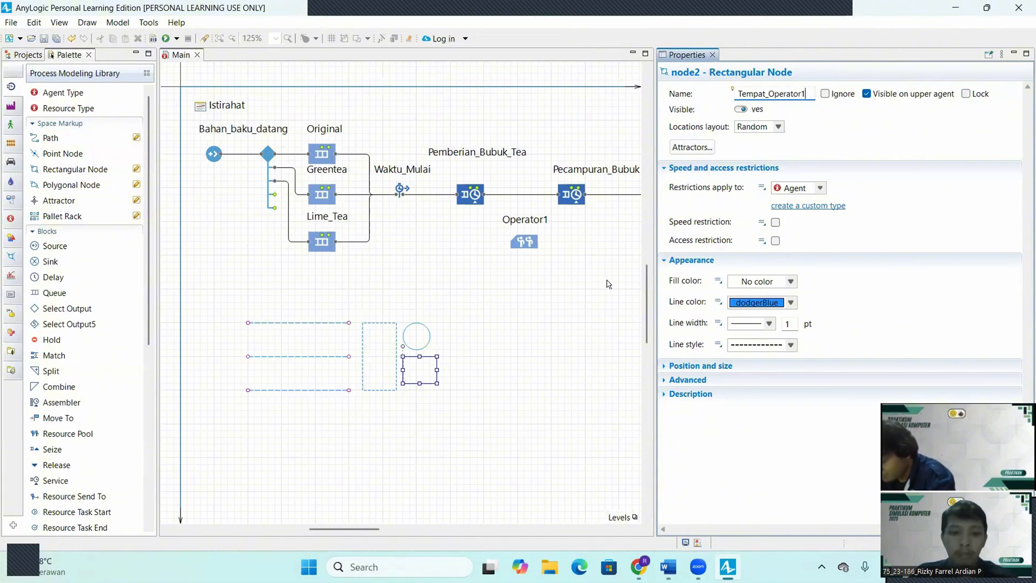
pyautogui.click(518, 324)
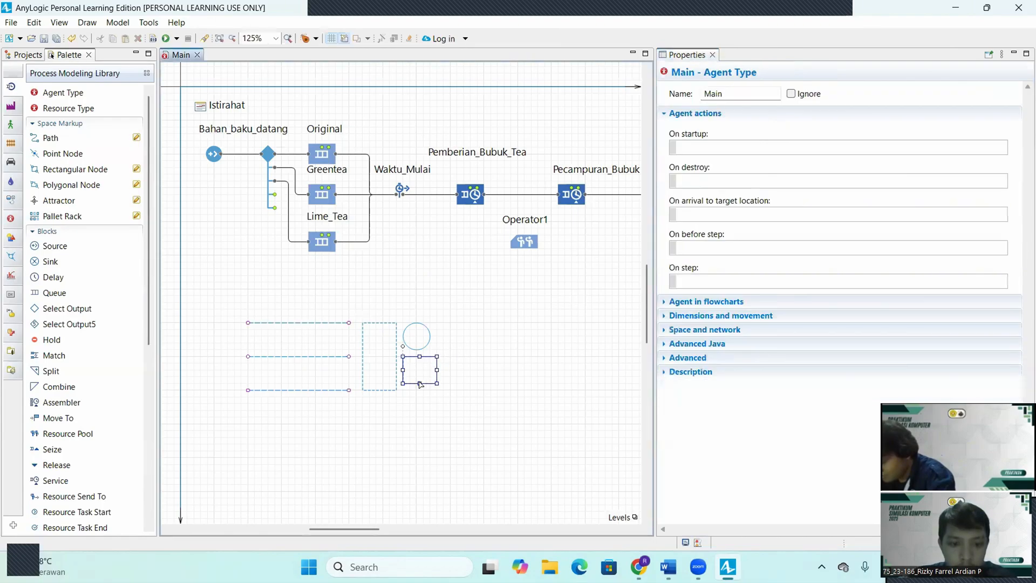
# Step: Resize the small rectangular node to the point node's width and align its lower edge with the tall rectangular node
pyautogui.click(420, 384)
pyautogui.moveTo(420, 383); pyautogui.dragTo(433, 374)
pyautogui.click(468, 352)
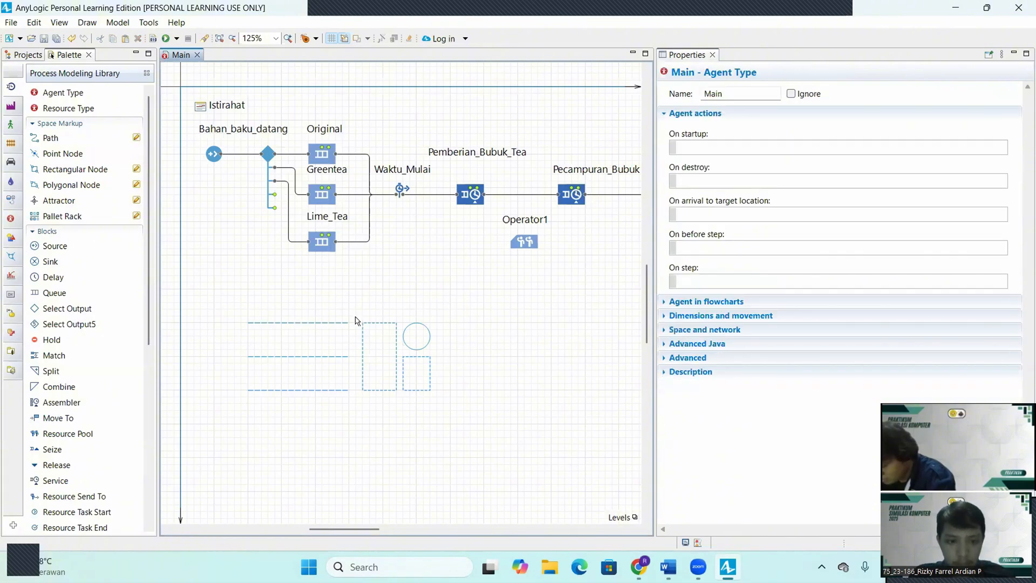
# Step: Duplicate the group of tall node, point node and small node directly to its right, and delete the copy's small rectangular node
pyautogui.moveTo(355, 315); pyautogui.dragTo(430, 396)
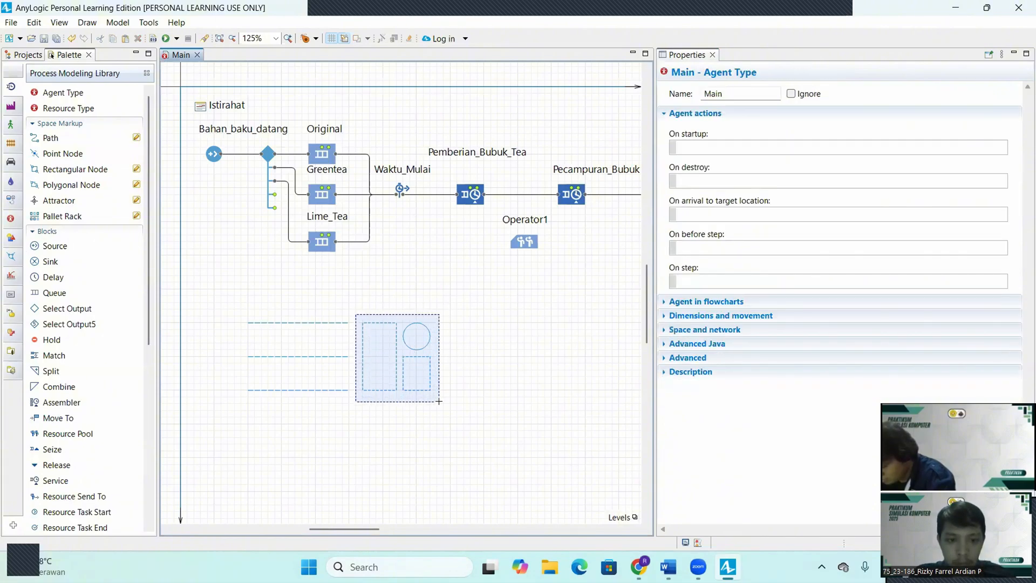
pyautogui.rightClick(393, 361)
pyautogui.click(439, 377)
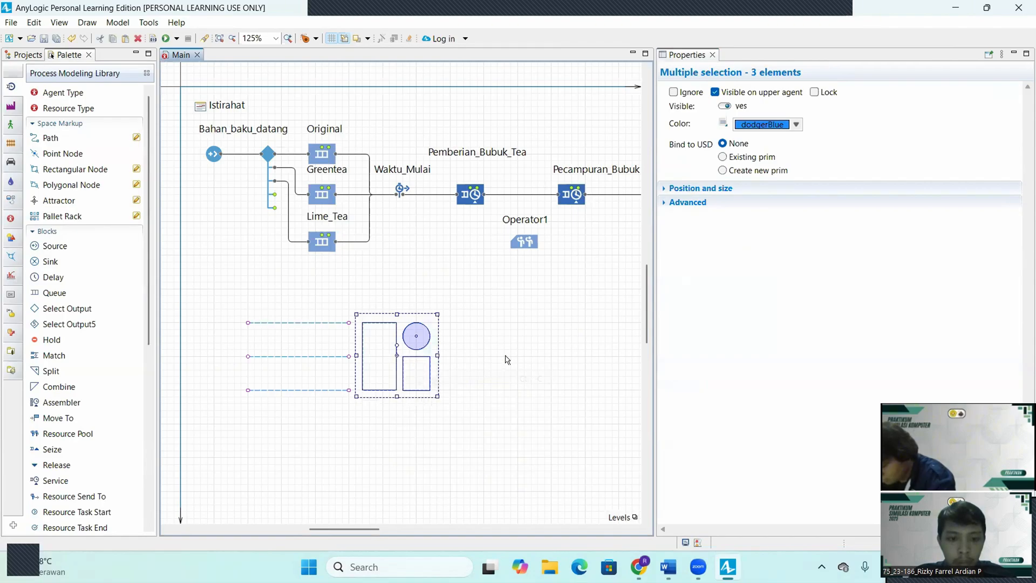
pyautogui.rightClick(507, 360)
pyautogui.click(540, 392)
pyautogui.moveTo(540, 389); pyautogui.dragTo(487, 355)
pyautogui.click(539, 376)
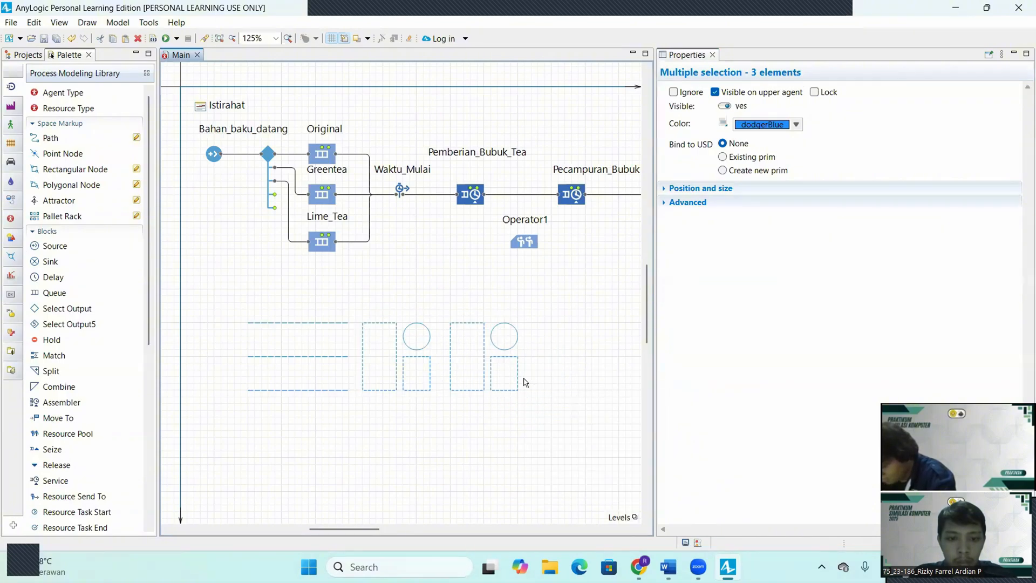
pyautogui.click(516, 377)
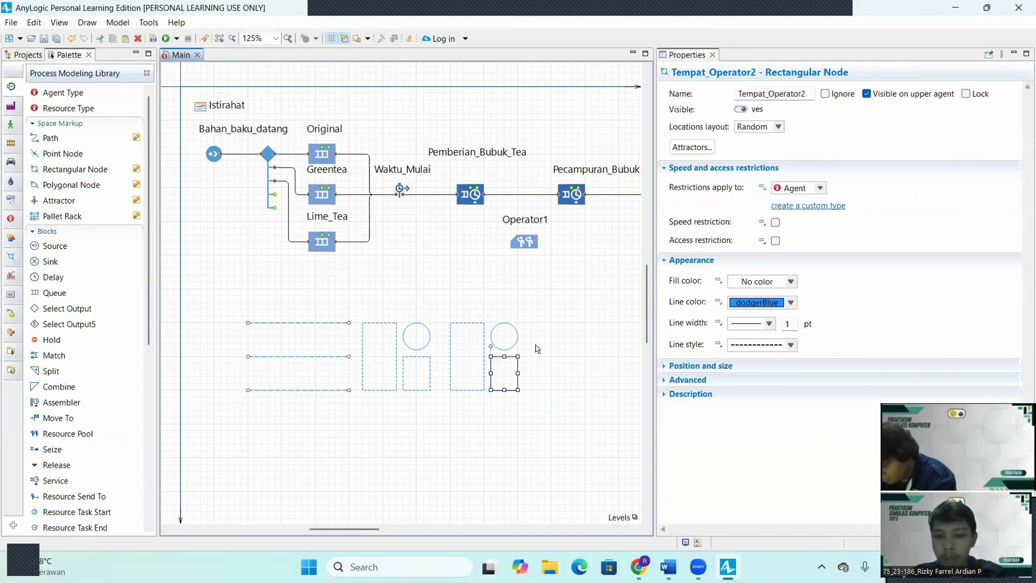
pyautogui.press('Delete')
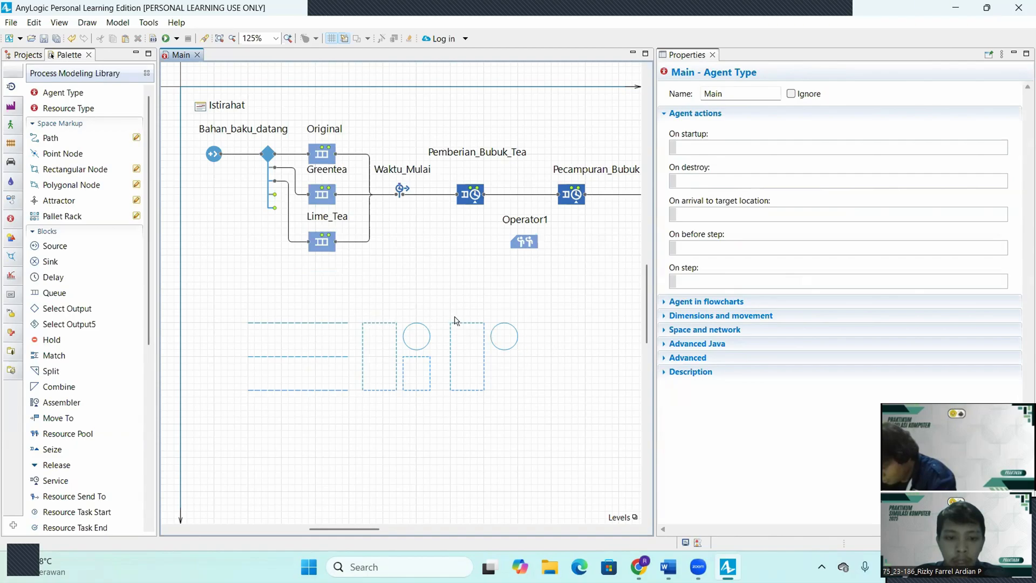
# Step: Duplicate the copied tall rectangular node and point node, and place them in line to the right of the second group
pyautogui.moveTo(446, 308); pyautogui.dragTo(527, 400)
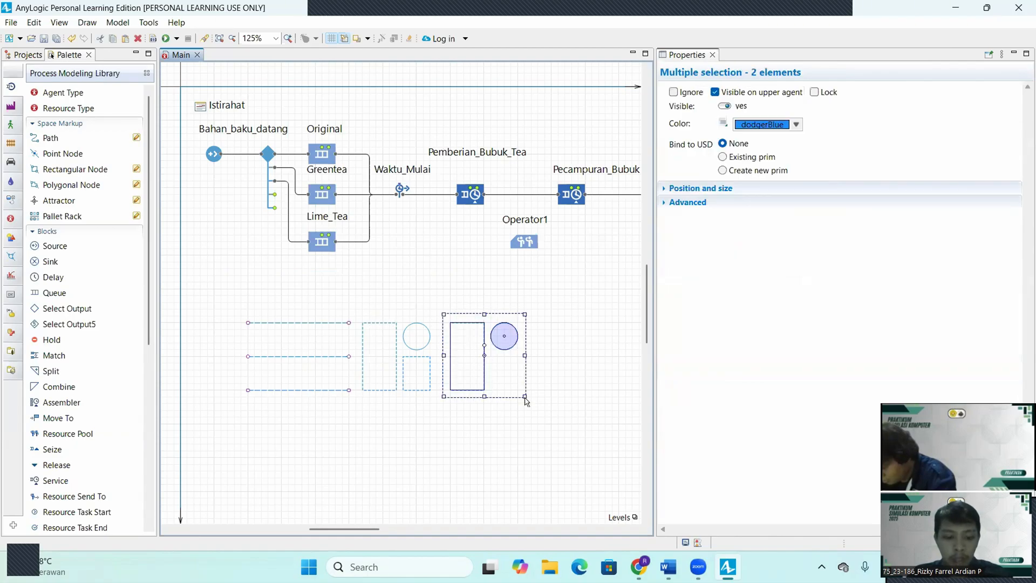
pyautogui.click(581, 344)
pyautogui.hotkey('ctrl', 'v')
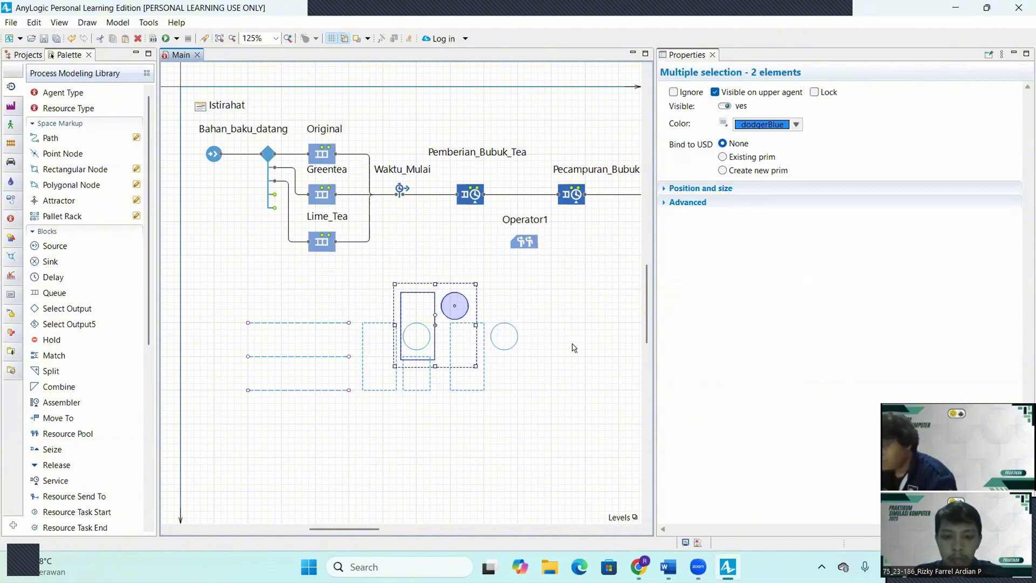
pyautogui.moveTo(454, 337); pyautogui.dragTo(586, 367)
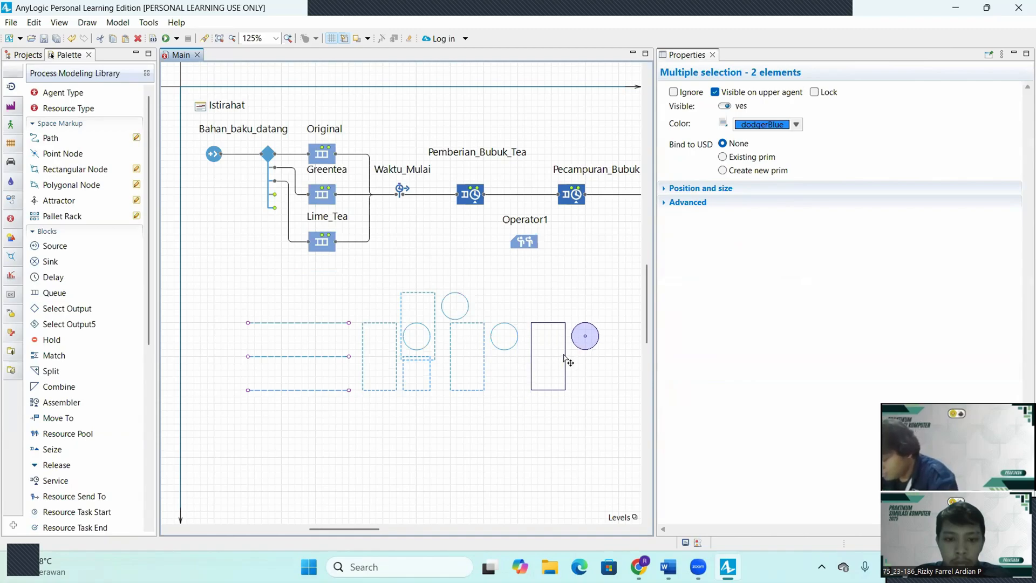
pyautogui.click(494, 425)
# Step: Copy the complete first group of three nodes and place the copy in line to the right of the third group
pyautogui.moveTo(358, 313); pyautogui.dragTo(435, 395)
pyautogui.rightClick(402, 358)
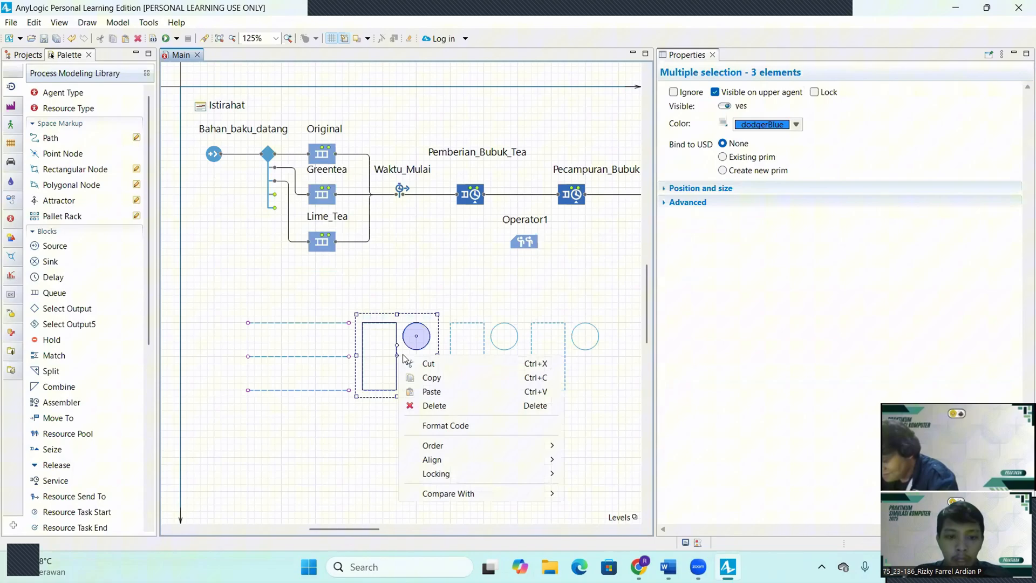
pyautogui.click(432, 392)
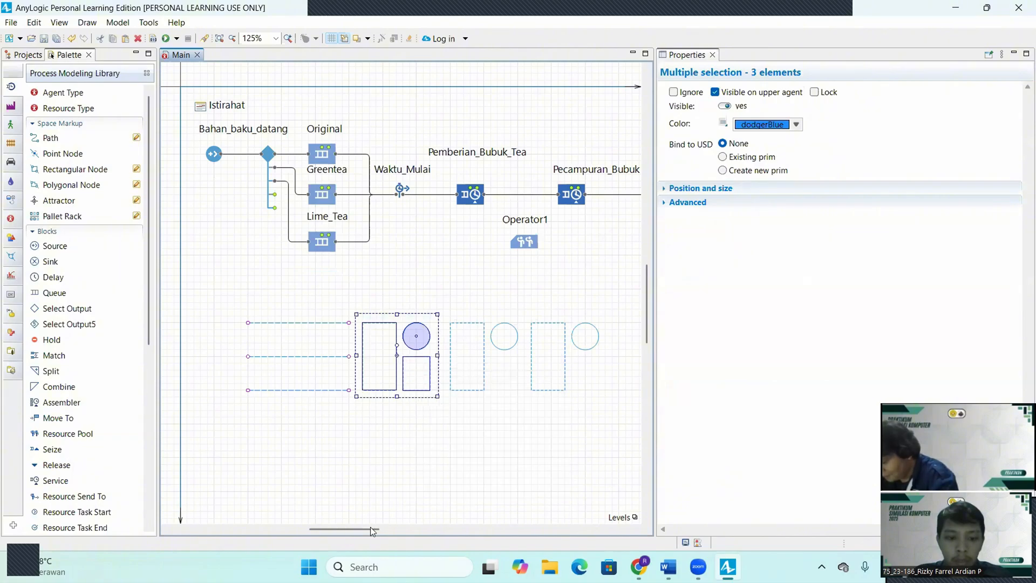
pyautogui.moveTo(378, 530); pyautogui.dragTo(465, 532)
pyautogui.rightClick(357, 346)
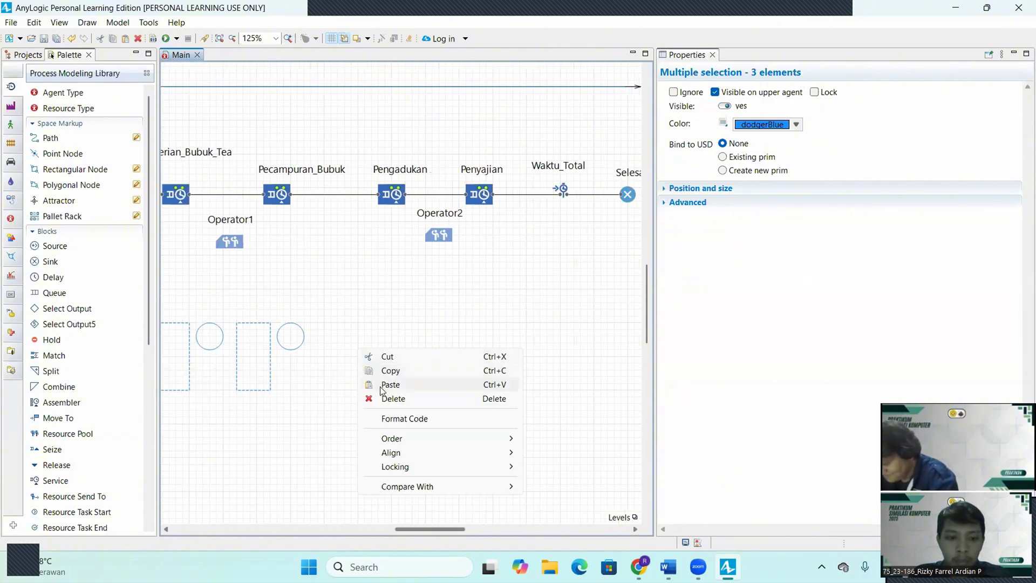
pyautogui.click(388, 384)
pyautogui.moveTo(398, 390); pyautogui.dragTo(350, 359)
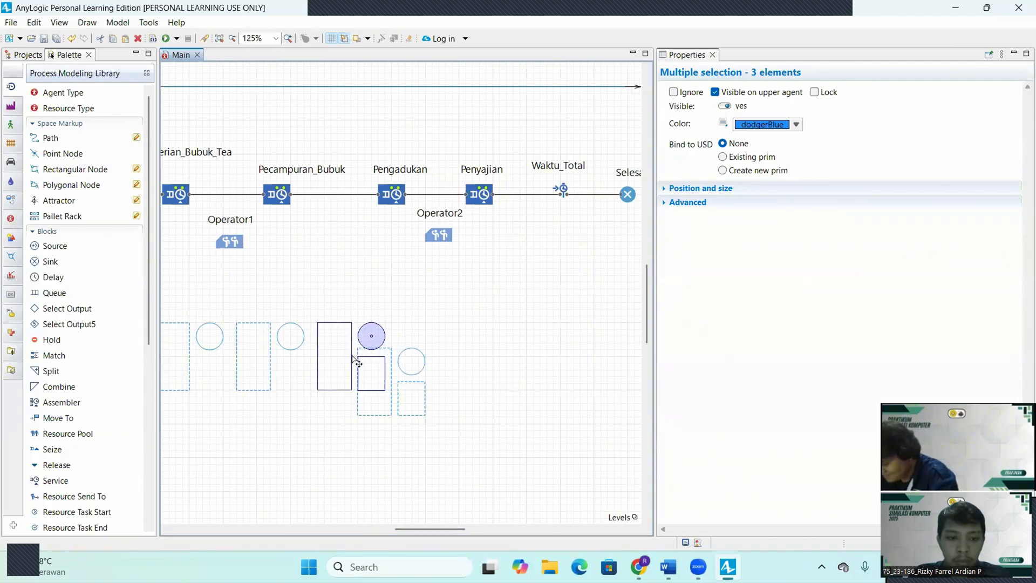
pyautogui.click(472, 329)
# Step: Rename the second group's tall rectangular node as Antri_Penyampuran_Bubuk
pyautogui.moveTo(438, 530); pyautogui.dragTo(374, 529)
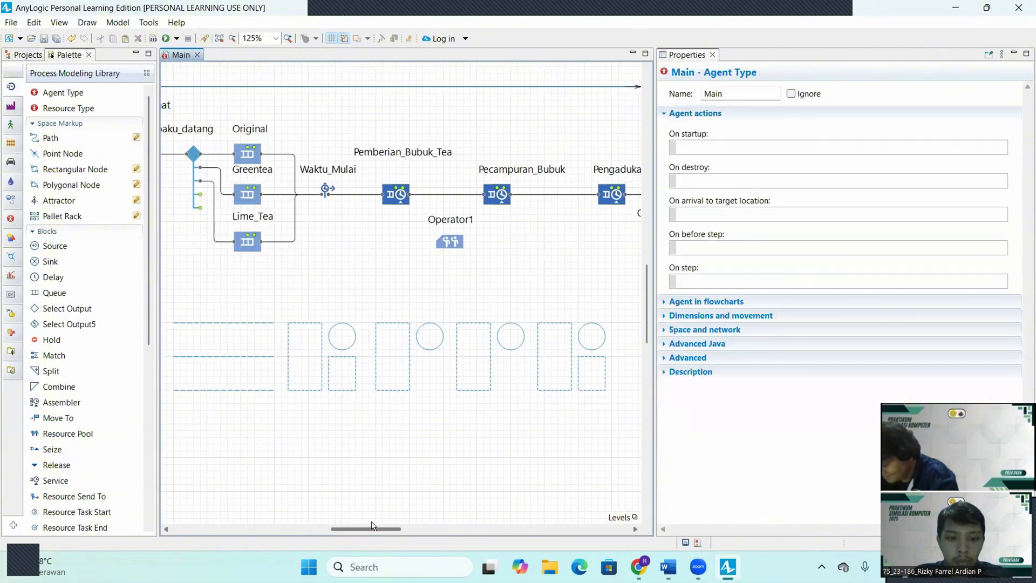
pyautogui.click(409, 373)
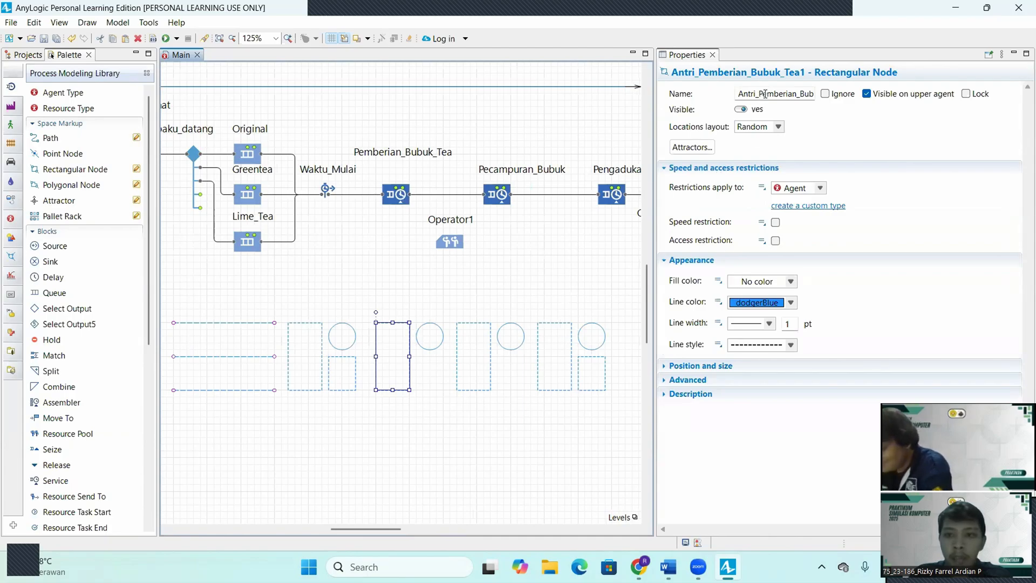
pyautogui.click(809, 92)
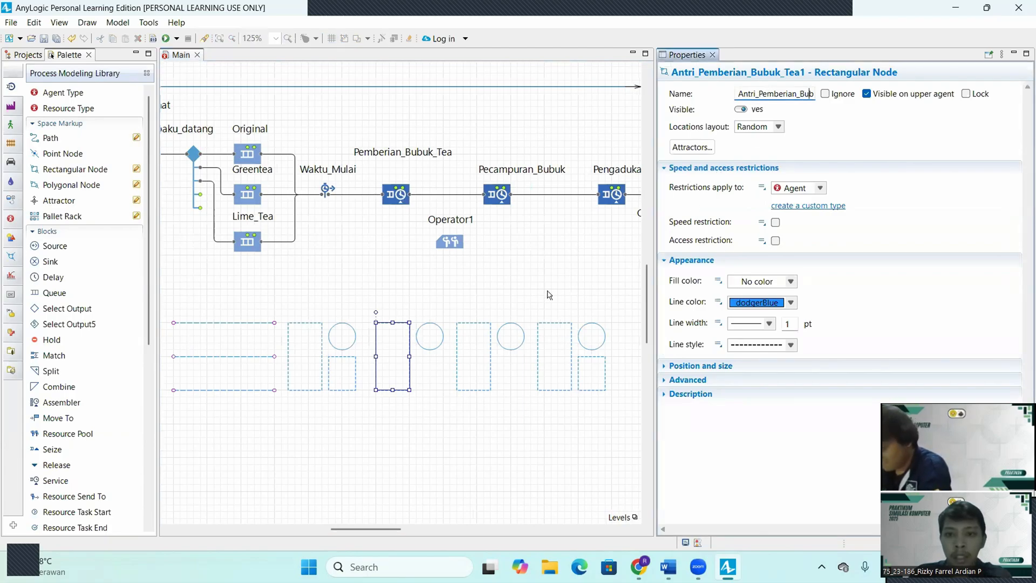
pyautogui.press('End')
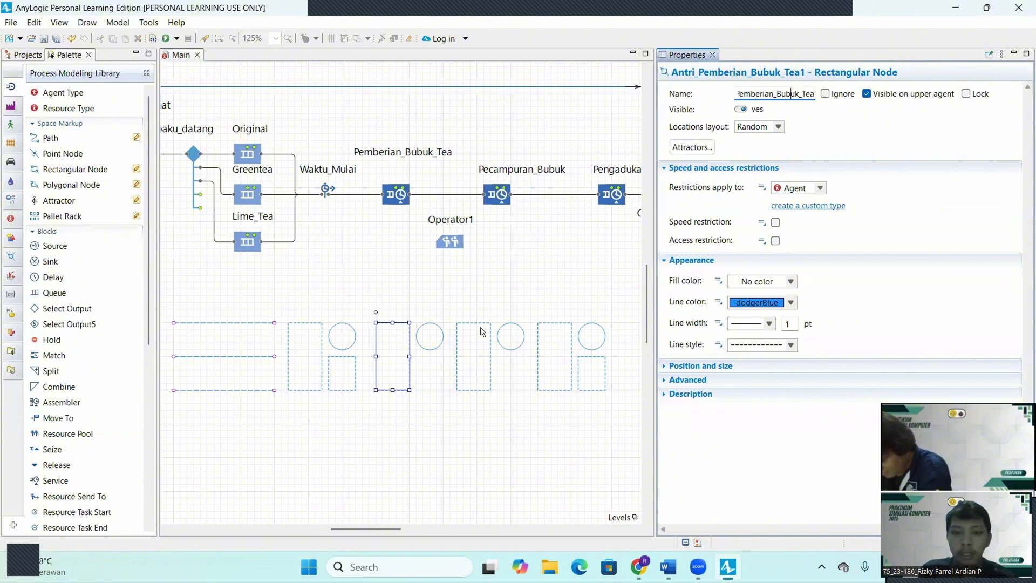
pyautogui.press('BackSpace')
pyautogui.press('BackSpace')
pyautogui.press('BackSpace')
pyautogui.press('BackSpace')
pyautogui.press('BackSpace')
pyautogui.press('BackSpace')
pyautogui.press('BackSpace')
pyautogui.press('BackSpace')
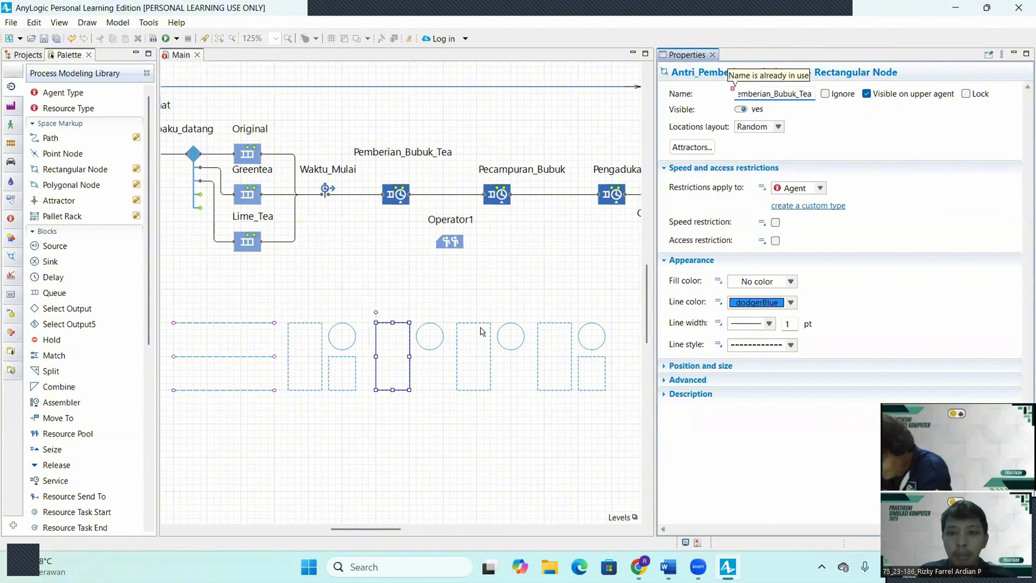
pyautogui.press('BackSpace')
pyautogui.press('BackSpace')
pyautogui.press('BackSpace')
pyautogui.press('BackSpace')
pyautogui.press('BackSpace')
pyautogui.press('BackSpace')
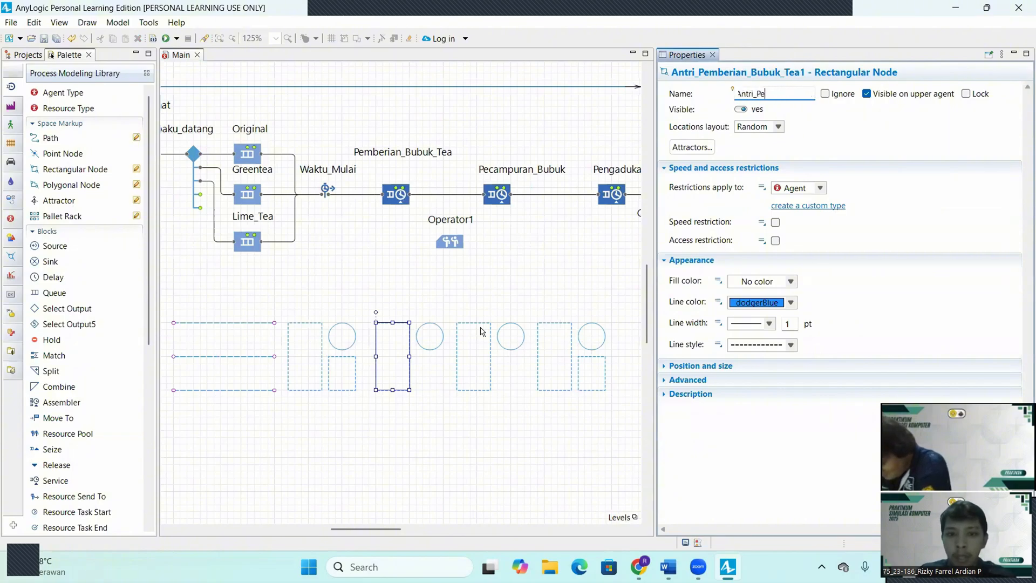
pyautogui.press('capslock')
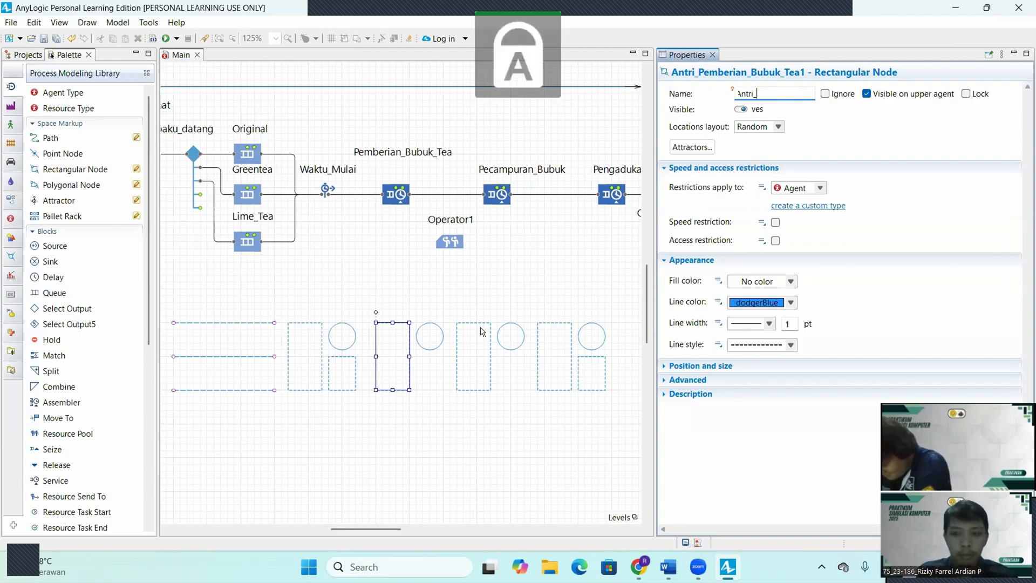
pyautogui.write('P')
pyautogui.press('capslock')
pyautogui.write('enyam')
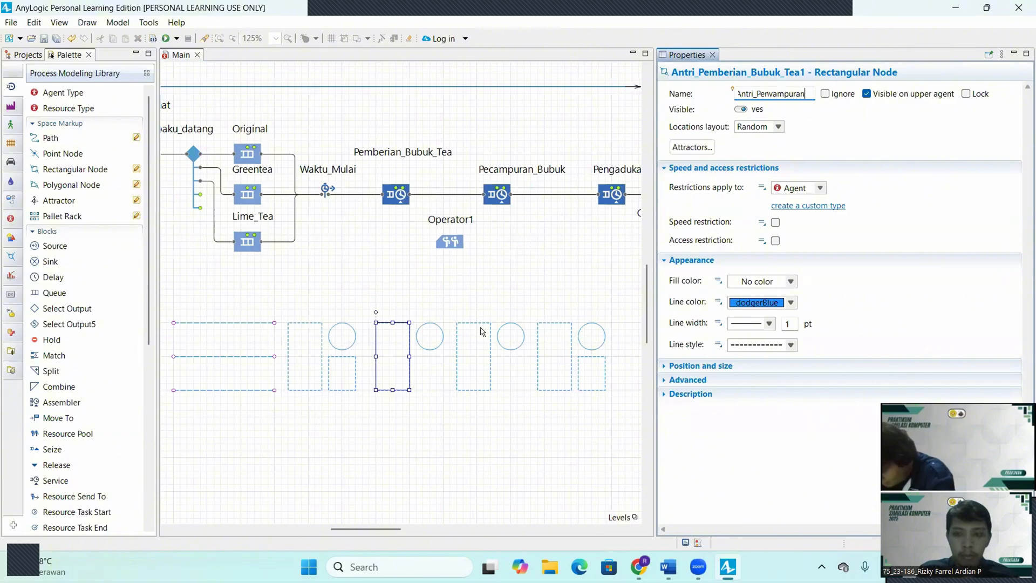
pyautogui.write('puran_')
pyautogui.press('capslock')
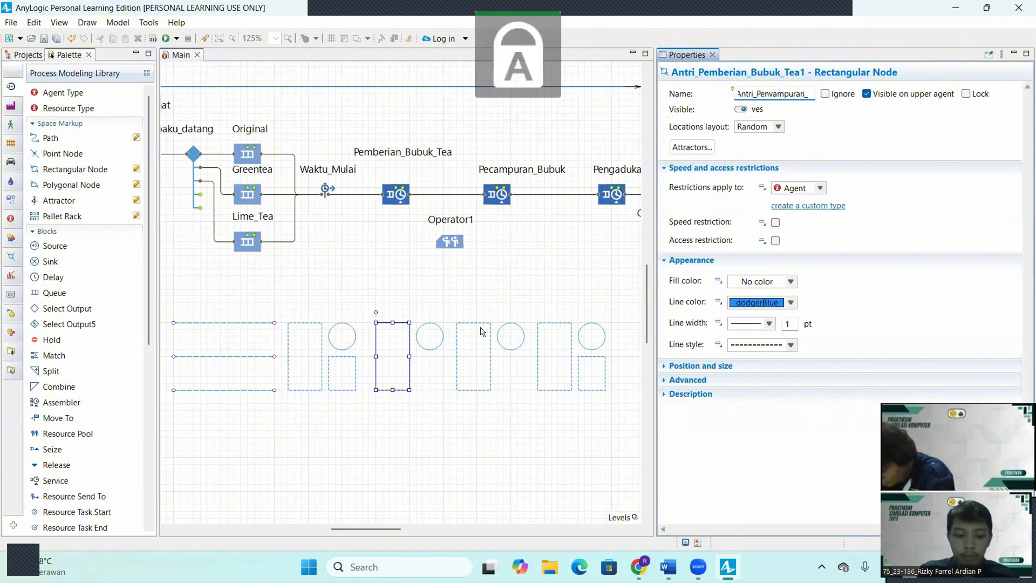
pyautogui.write('B')
pyautogui.press('capslock')
pyautogui.write('ubuk')
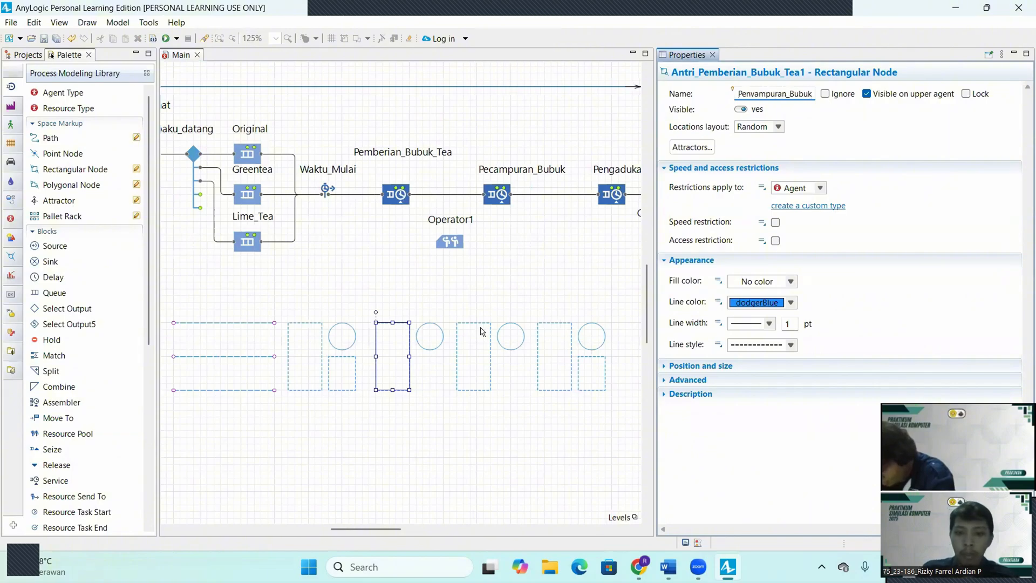
pyautogui.click(420, 386)
# Step: Rename the second group's point node as St_Pecampuran_Bubuk
pyautogui.click(439, 347)
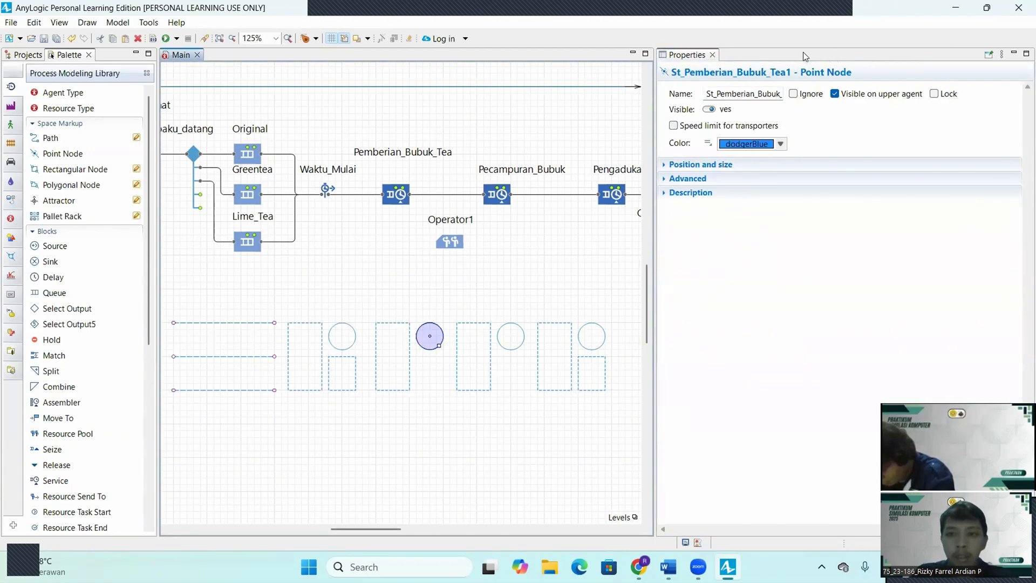
pyautogui.click(777, 92)
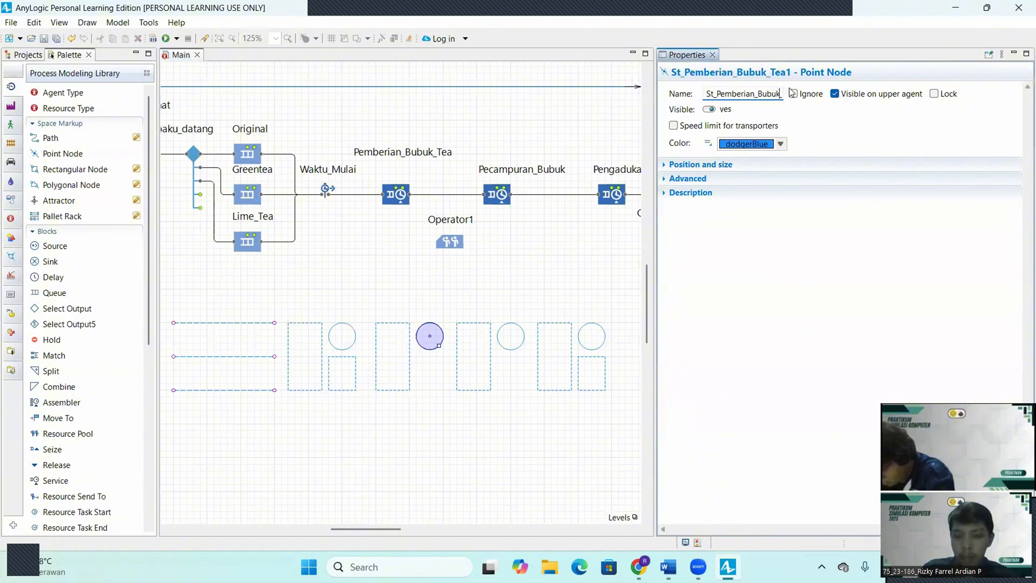
pyautogui.press('End')
pyautogui.press('BackSpace')
pyautogui.press('BackSpace')
pyautogui.press('BackSpace')
pyautogui.press('BackSpace')
pyautogui.press('BackSpace')
pyautogui.press('BackSpace')
pyautogui.press('BackSpace')
pyautogui.press('BackSpace')
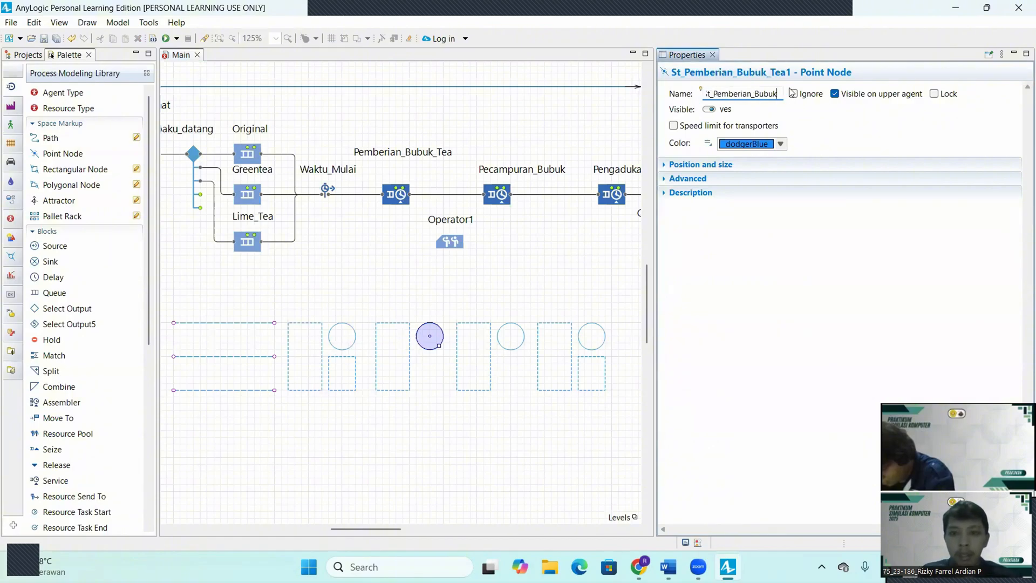
pyautogui.press('BackSpace')
pyautogui.press('BackSpace')
pyautogui.press('BackSpace')
pyautogui.press('BackSpace')
pyautogui.press('BackSpace')
pyautogui.press('BackSpace')
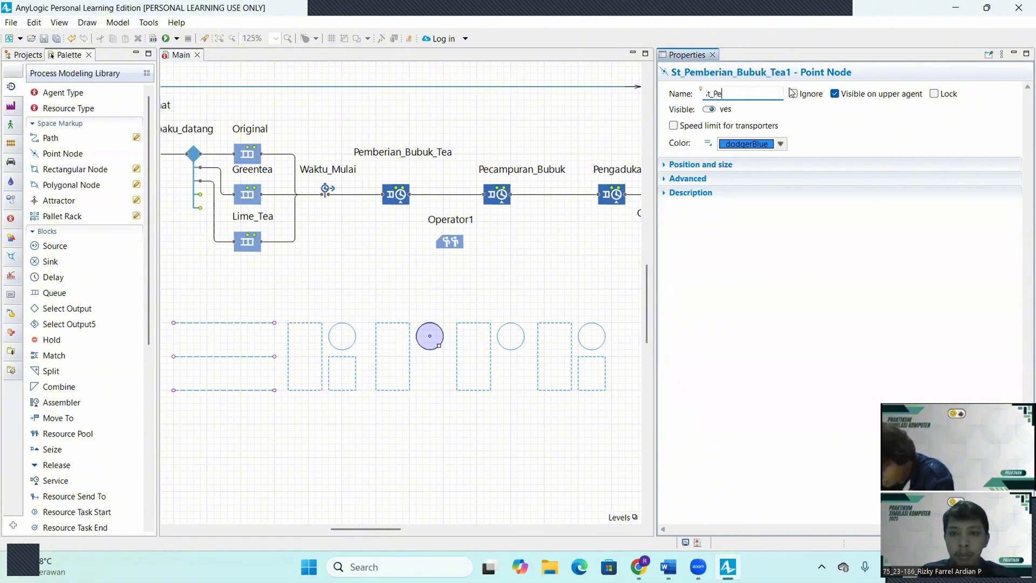
pyautogui.write('campura')
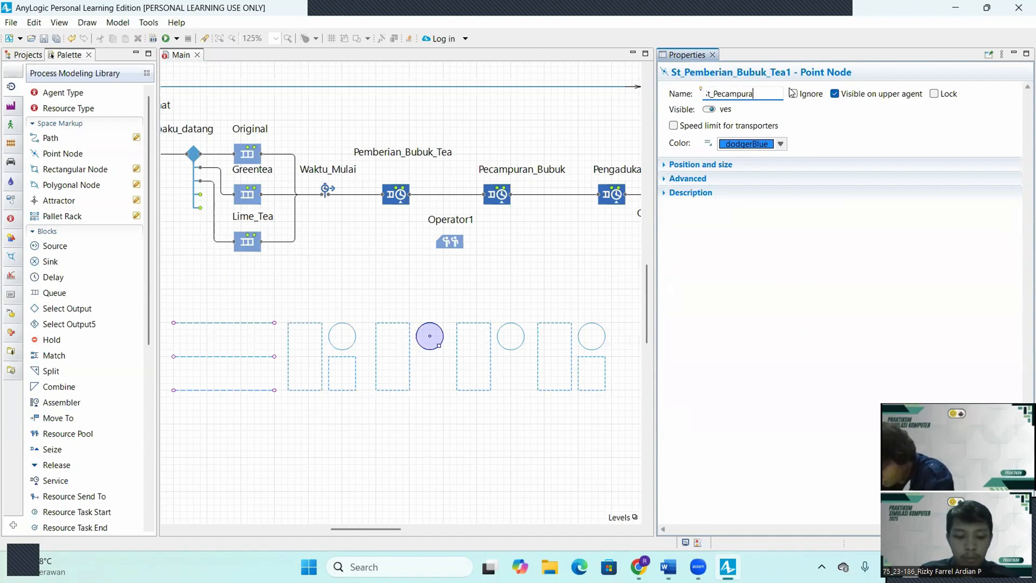
pyautogui.write('n_')
pyautogui.press('capslock')
pyautogui.write('B')
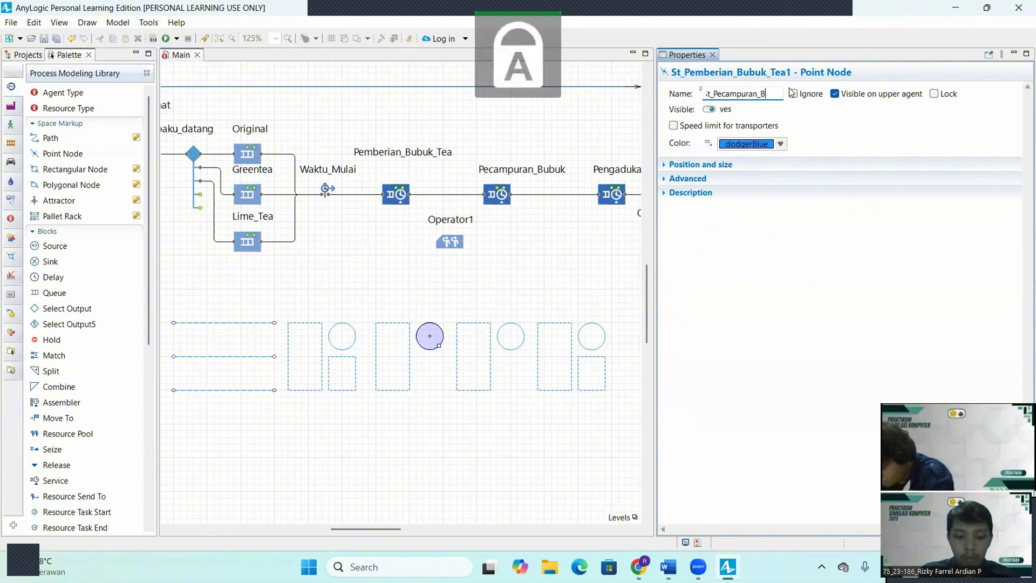
pyautogui.press('capslock')
pyautogui.write('ubuk')
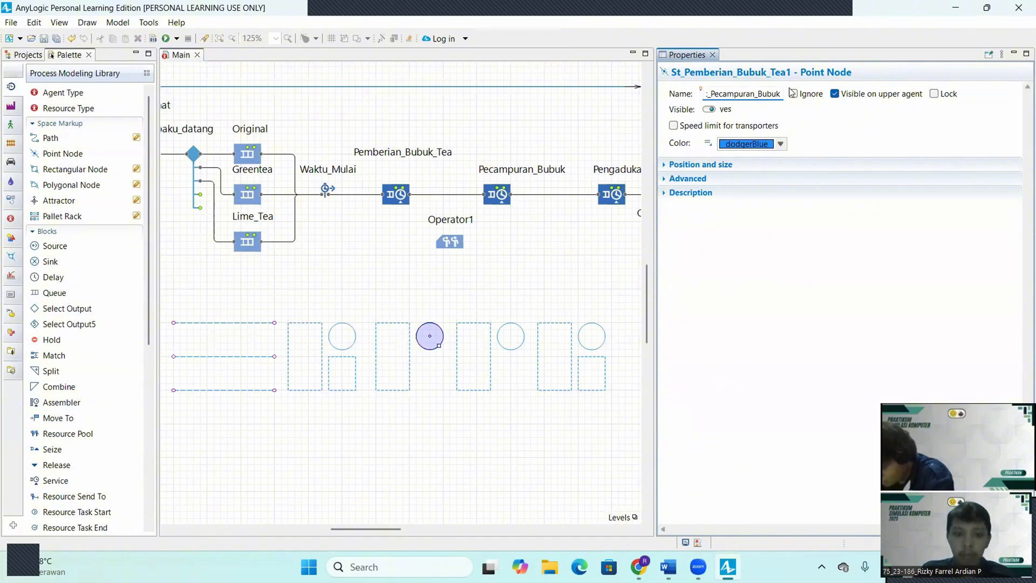
pyautogui.click(542, 298)
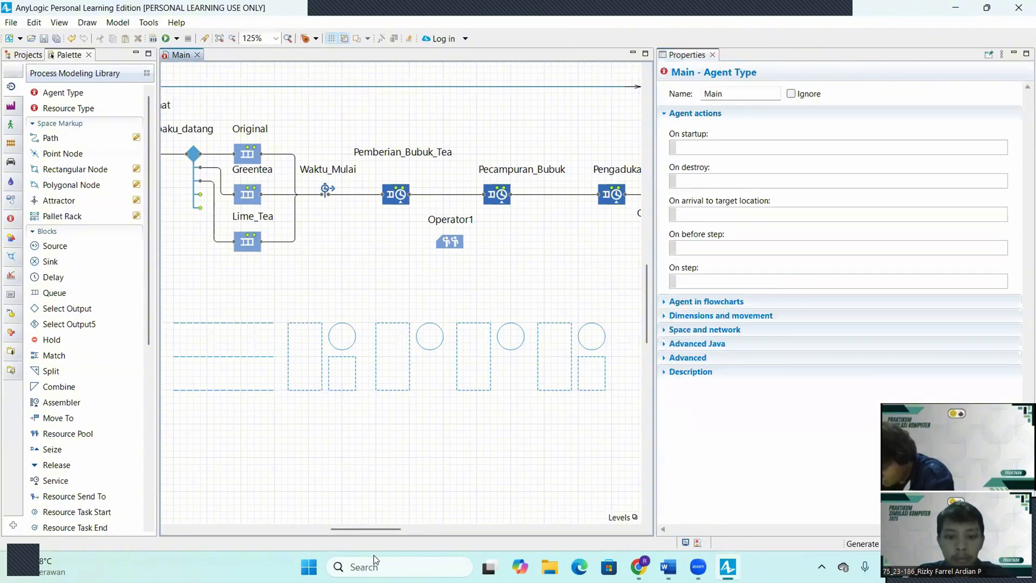
# Step: Rename the third group's tall rectangular node as Antri_Pengadukan and compare it with the Pengadukan service's name
pyautogui.moveTo(382, 528); pyautogui.dragTo(417, 529)
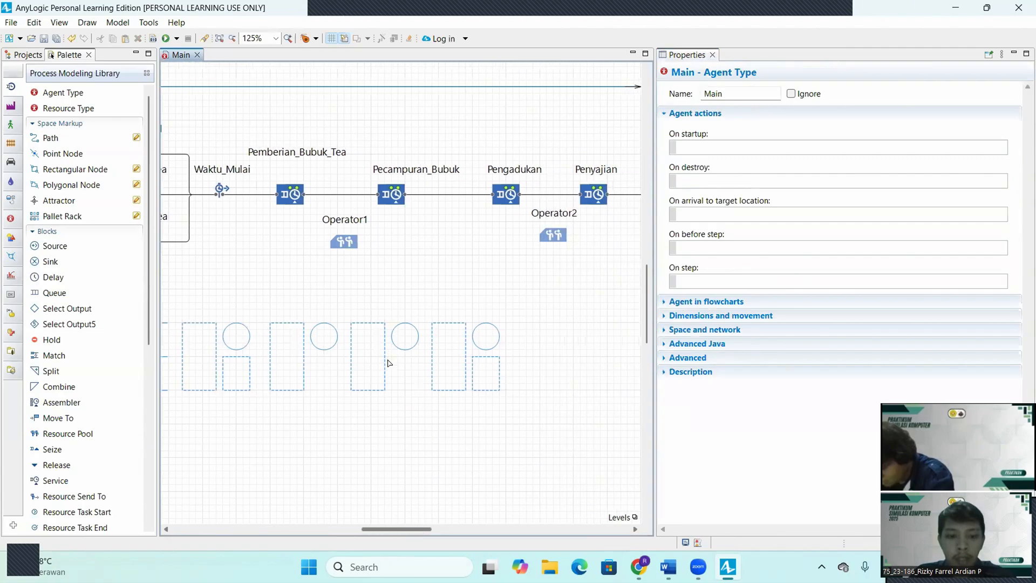
pyautogui.click(385, 363)
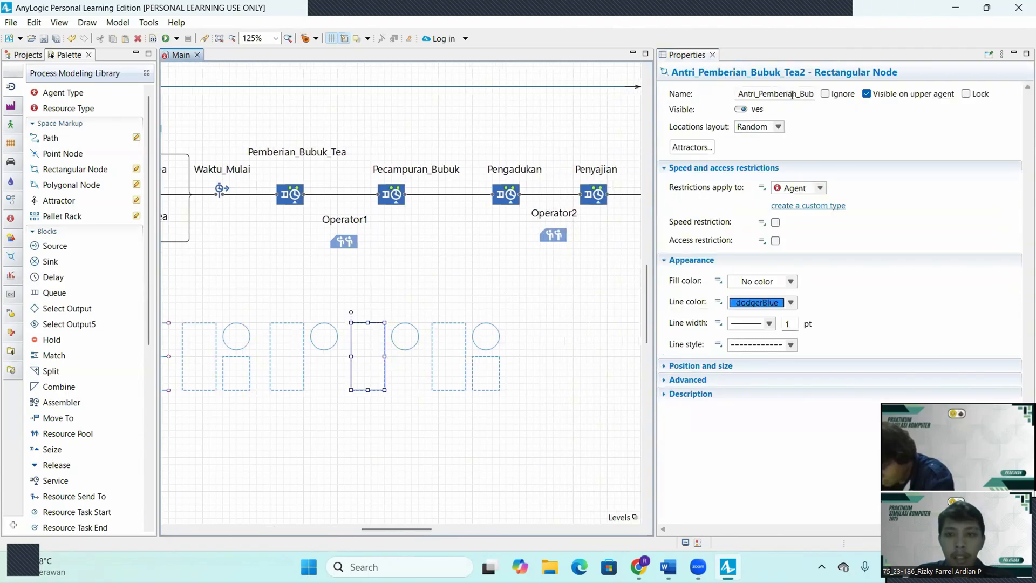
pyautogui.click(792, 94)
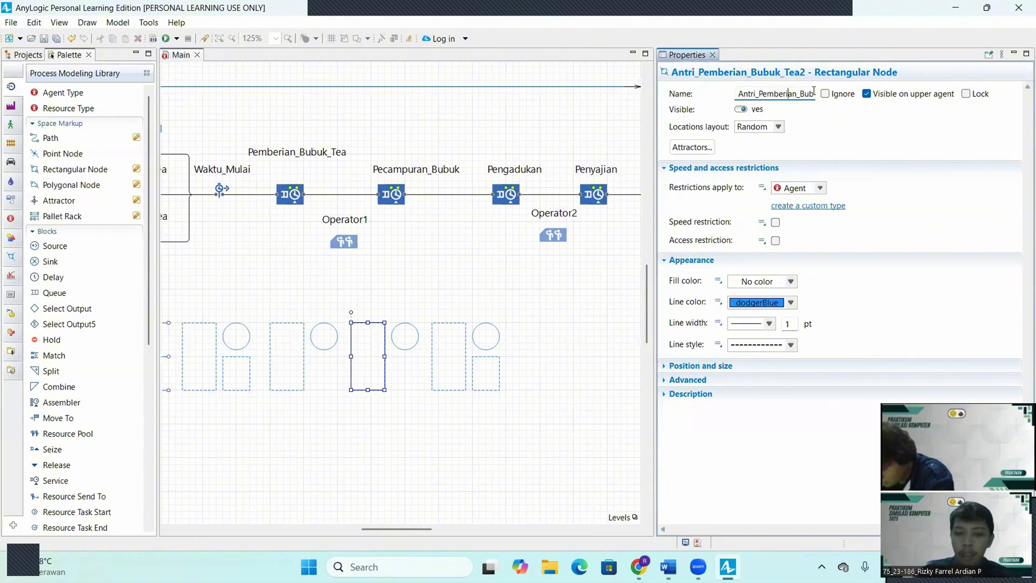
pyautogui.press('End')
pyautogui.press('BackSpace')
pyautogui.press('BackSpace')
pyautogui.press('BackSpace')
pyautogui.press('BackSpace')
pyautogui.press('BackSpace')
pyautogui.press('BackSpace')
pyautogui.press('BackSpace')
pyautogui.press('BackSpace')
pyautogui.press('BackSpace')
pyautogui.press('BackSpace')
pyautogui.press('BackSpace')
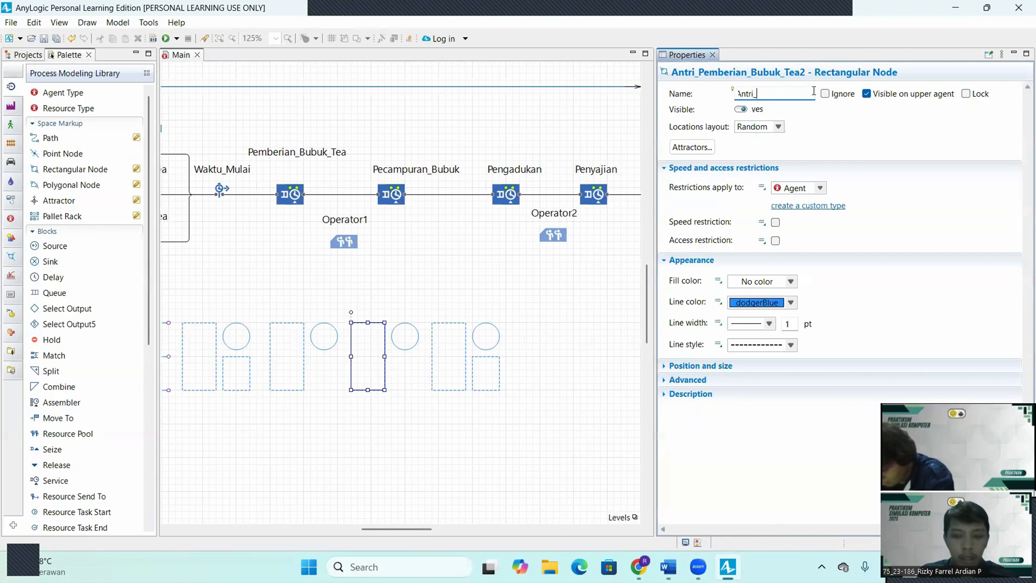
pyautogui.press('capslock')
pyautogui.write('P')
pyautogui.press('capslock')
pyautogui.write('e')
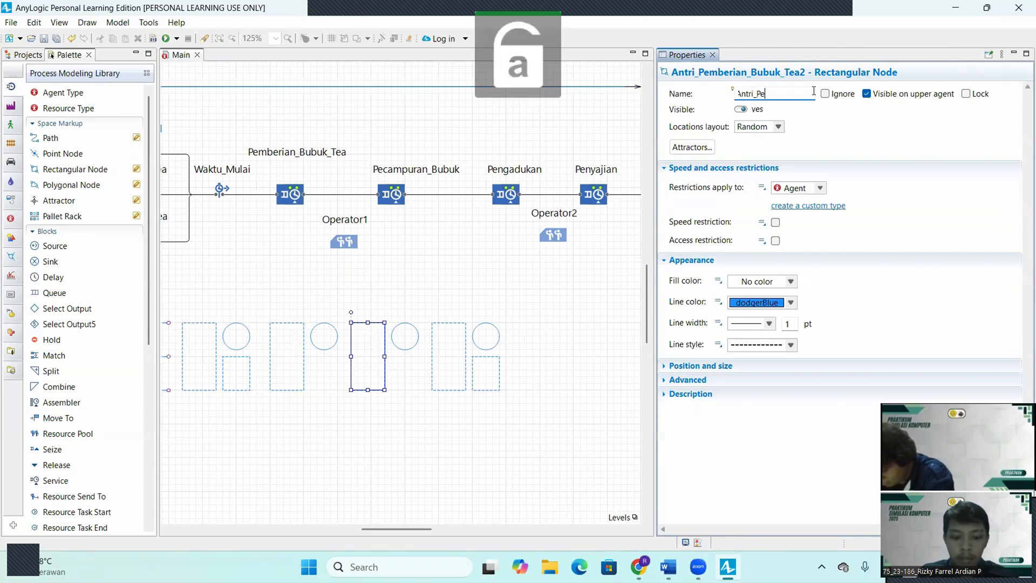
pyautogui.write('ngadu')
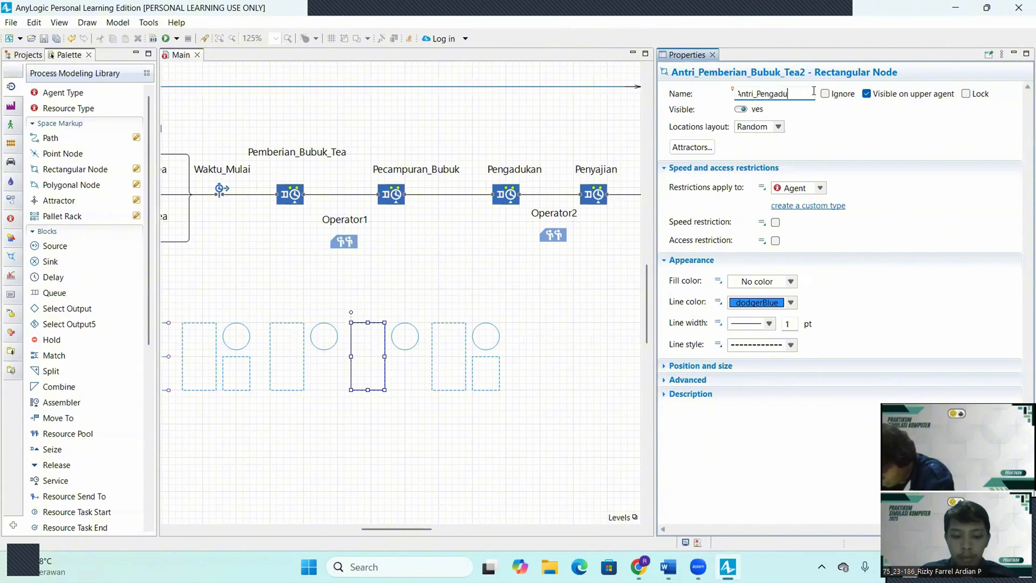
pyautogui.write('kan')
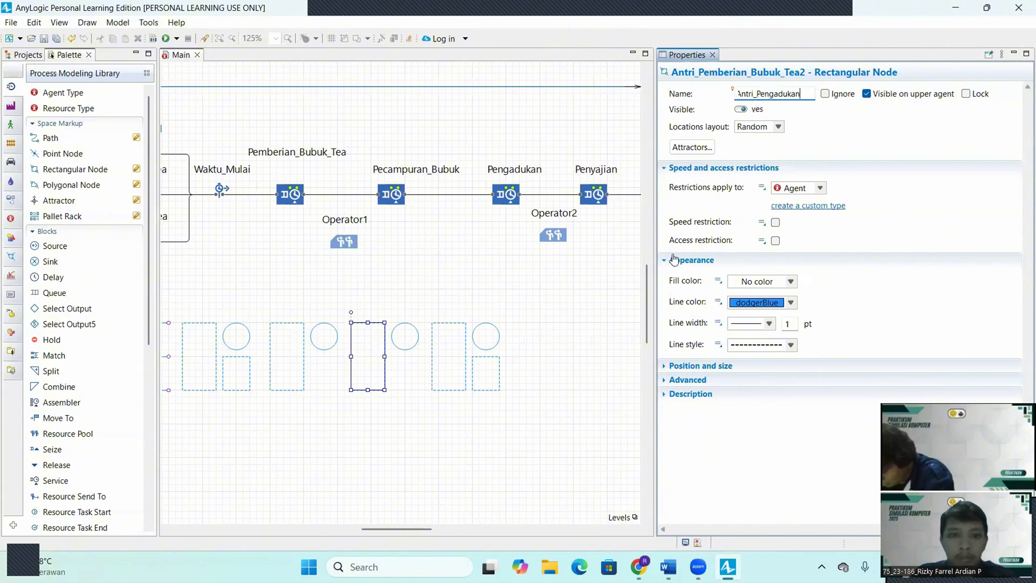
pyautogui.click(576, 323)
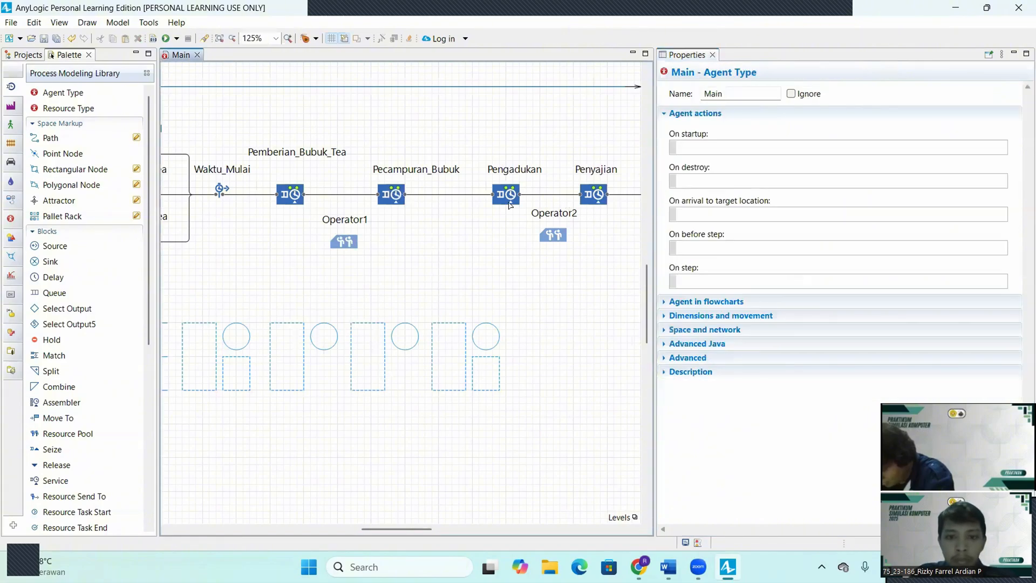
pyautogui.click(511, 204)
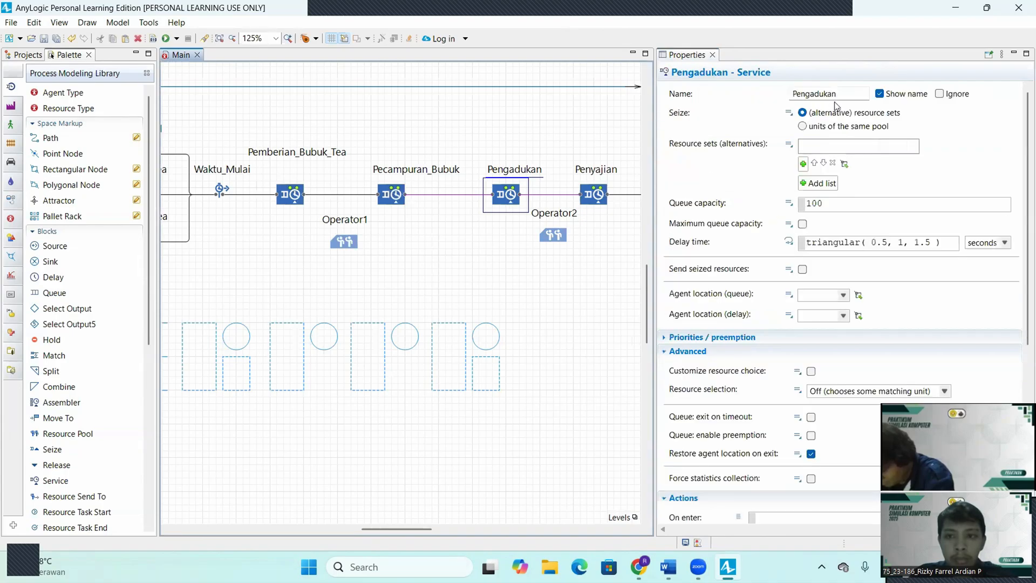
pyautogui.click(384, 355)
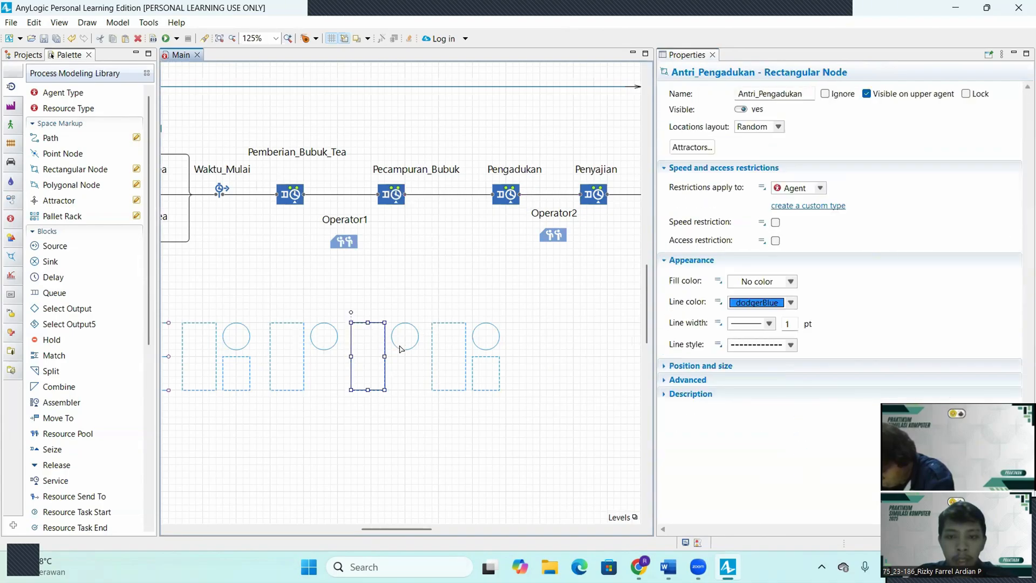
# Step: Rename the third group's point node as St_pengadukan
pyautogui.click(403, 349)
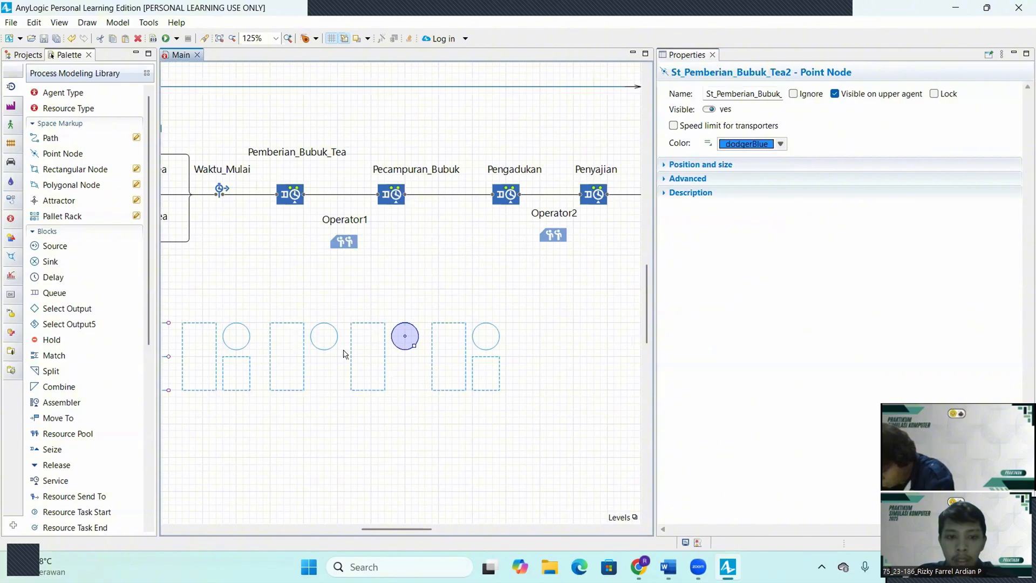
pyautogui.click(732, 94)
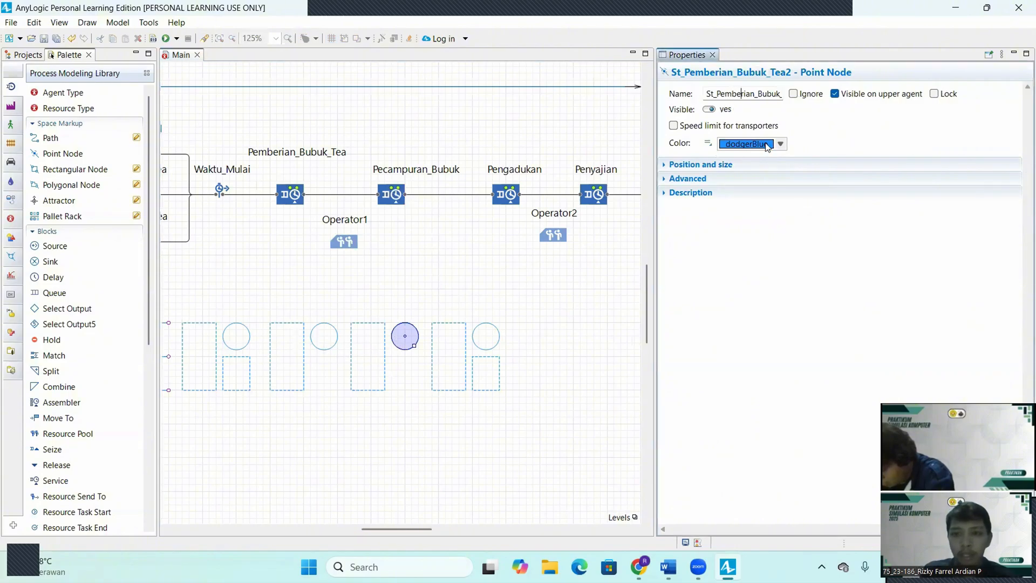
pyautogui.press('End')
pyautogui.press('BackSpace')
pyautogui.press('BackSpace')
pyautogui.press('BackSpace')
pyautogui.press('BackSpace')
pyautogui.press('BackSpace')
pyautogui.press('BackSpace')
pyautogui.press('BackSpace')
pyautogui.press('BackSpace')
pyautogui.press('BackSpace')
pyautogui.press('BackSpace')
pyautogui.press('BackSpace')
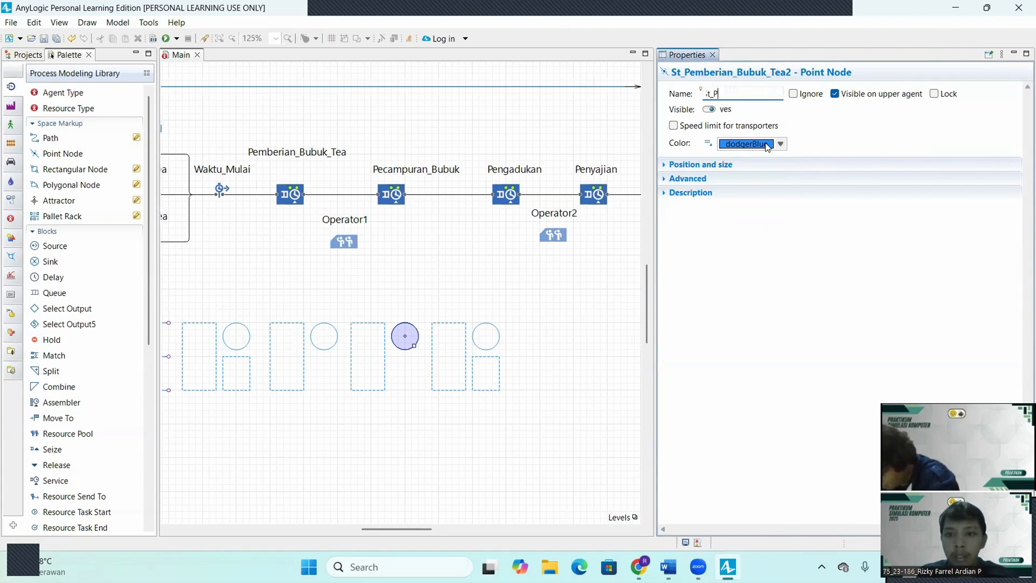
pyautogui.press('capslock')
pyautogui.write('S')
pyautogui.press('capslock')
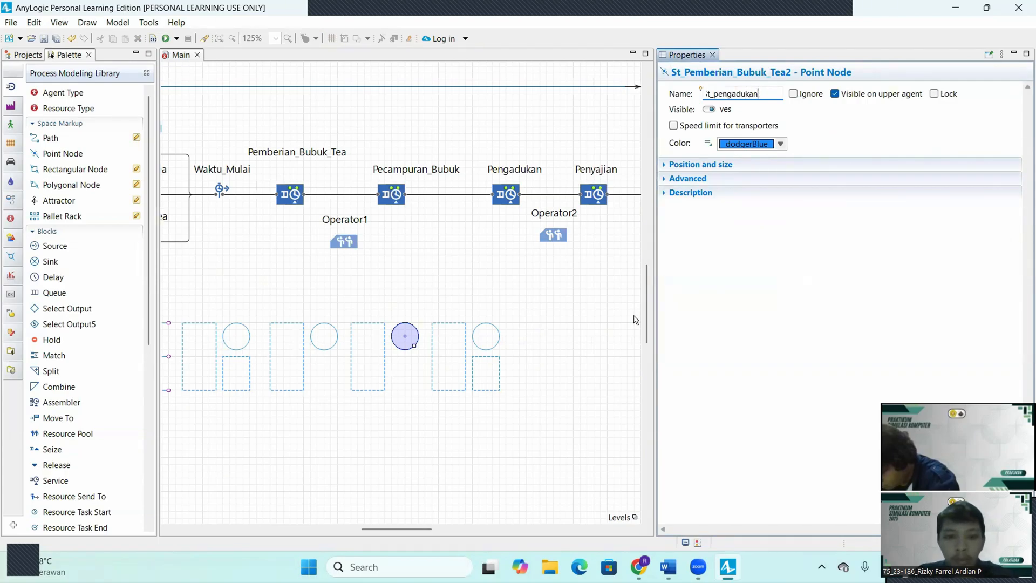
# Step: Rename the fourth group's tall rectangular node as Antri_Penyajian
pyautogui.click(492, 342)
pyautogui.click(467, 356)
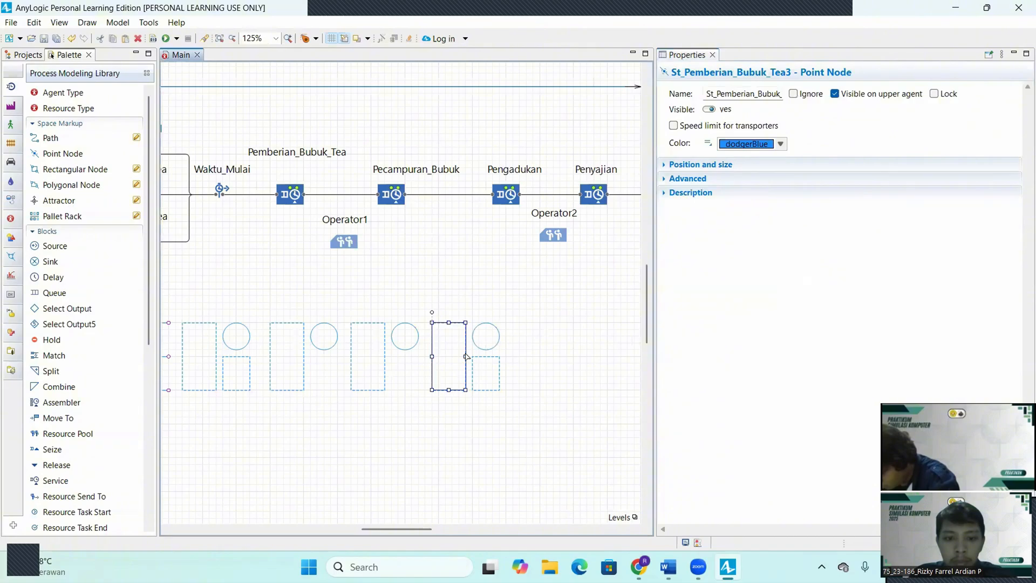
pyautogui.click(769, 93)
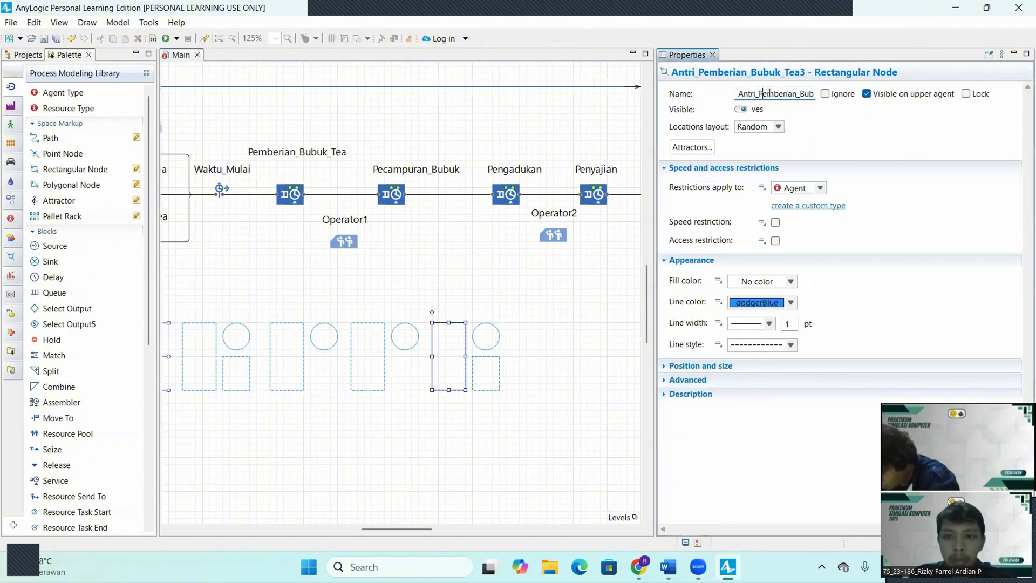
pyautogui.moveTo(762, 94); pyautogui.dragTo(830, 97)
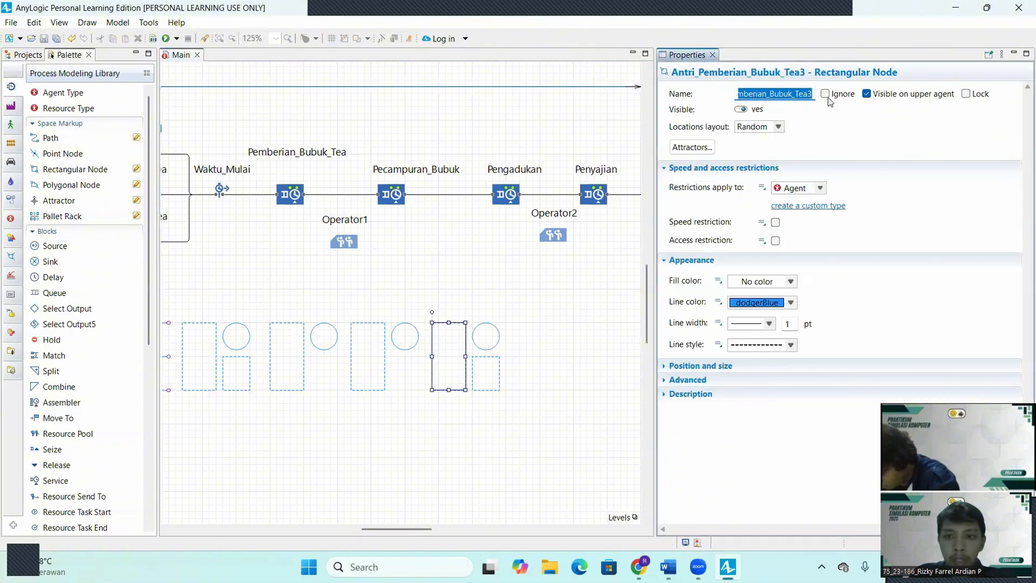
pyautogui.click(812, 94)
pyautogui.press('BackSpace')
pyautogui.press('BackSpace')
pyautogui.press('BackSpace')
pyautogui.press('BackSpace')
pyautogui.press('BackSpace')
pyautogui.press('BackSpace')
pyautogui.press('BackSpace')
pyautogui.press('BackSpace')
pyautogui.press('BackSpace')
pyautogui.press('BackSpace')
pyautogui.press('BackSpace')
pyautogui.press('BackSpace')
pyautogui.press('BackSpace')
pyautogui.press('BackSpace')
pyautogui.press('BackSpace')
pyautogui.press('BackSpace')
pyautogui.press('BackSpace')
pyautogui.press('BackSpace')
pyautogui.press('BackSpace')
pyautogui.press('BackSpace')
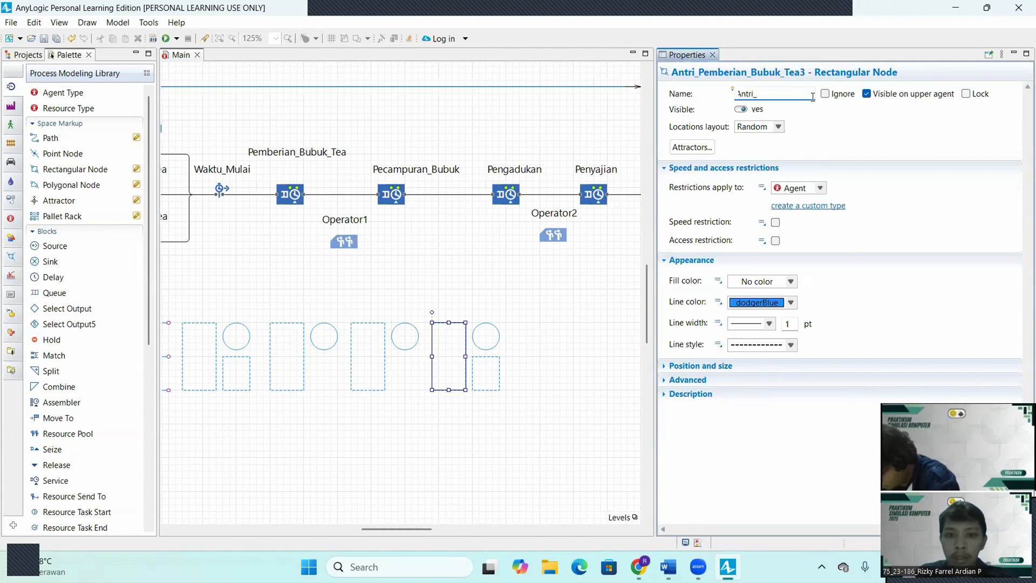
pyautogui.press('capslock')
pyautogui.write('P')
pyautogui.press('capslock')
pyautogui.write('enyajian')
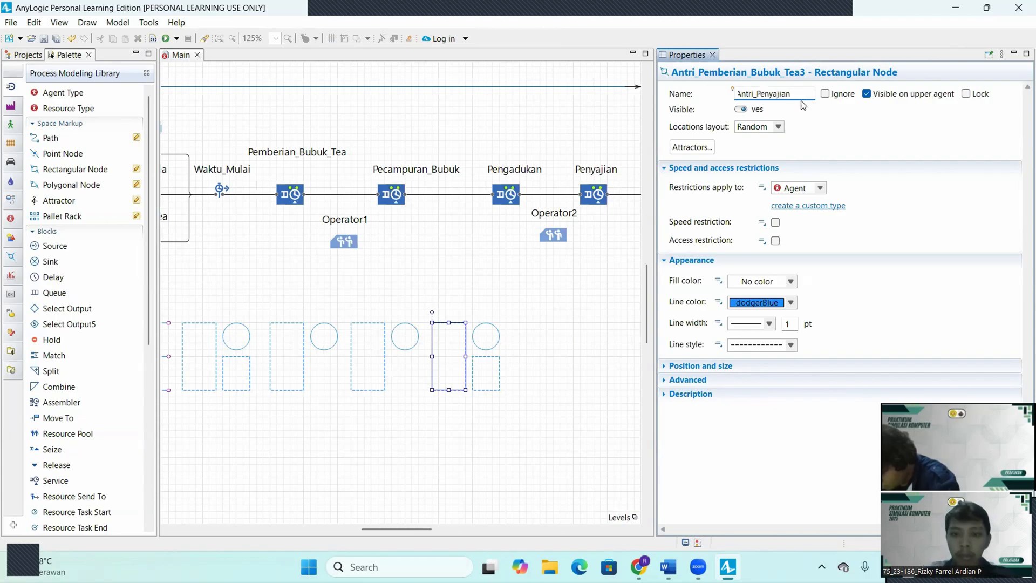
# Step: Rename the fourth group's point node as St_Penyajian
pyautogui.click(494, 347)
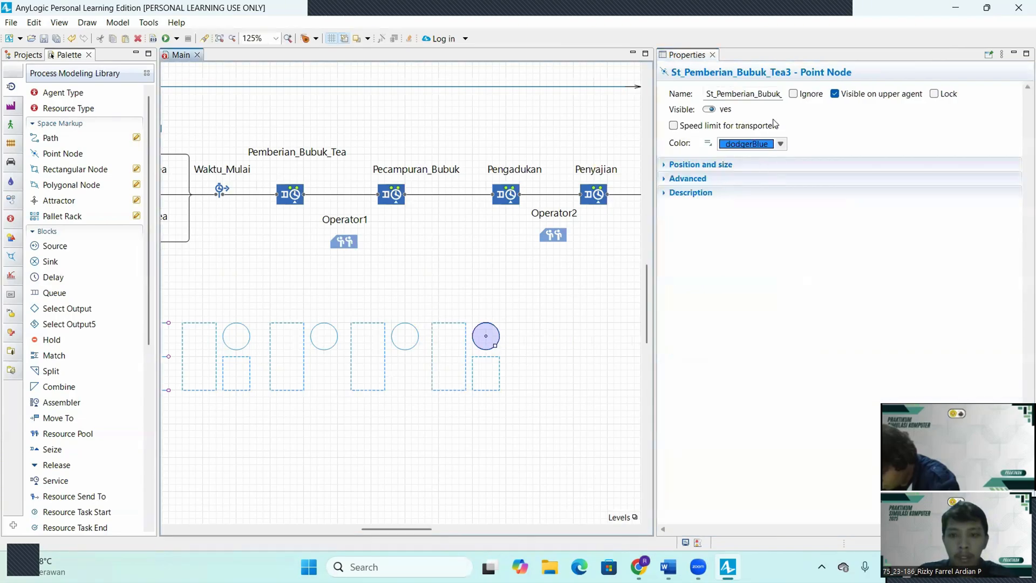
pyautogui.click(740, 94)
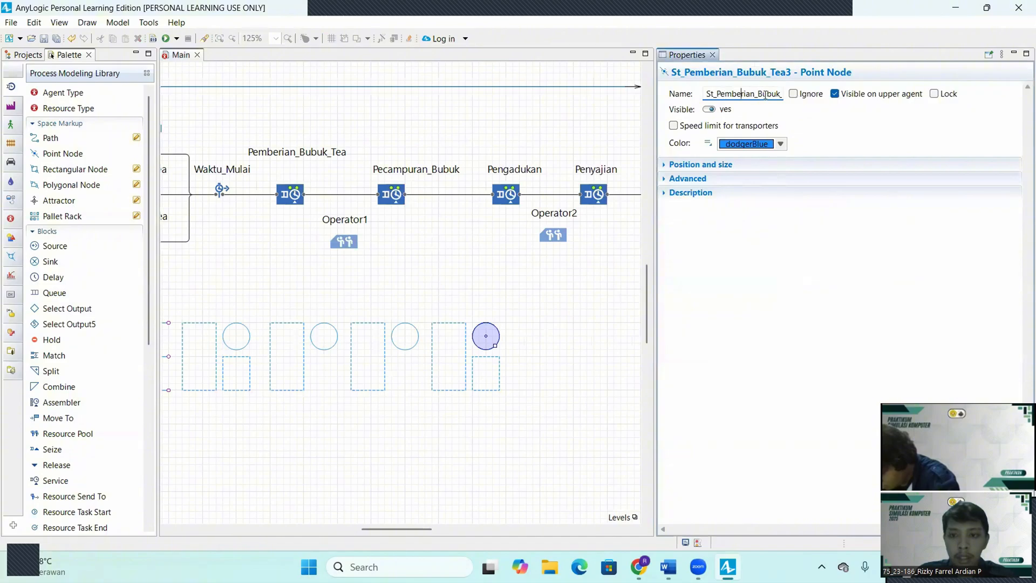
pyautogui.press('End')
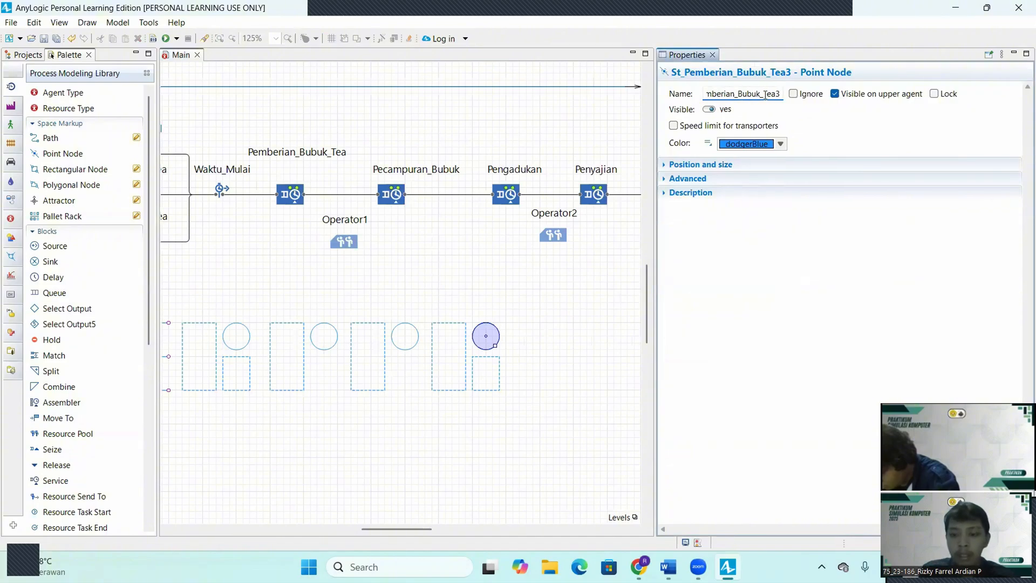
pyautogui.press('BackSpace')
pyautogui.press('BackSpace')
pyautogui.press('BackSpace')
pyautogui.press('BackSpace')
pyautogui.press('BackSpace')
pyautogui.press('BackSpace')
pyautogui.press('BackSpace')
pyautogui.press('BackSpace')
pyautogui.press('BackSpace')
pyautogui.press('BackSpace')
pyautogui.press('BackSpace')
pyautogui.press('BackSpace')
pyautogui.press('BackSpace')
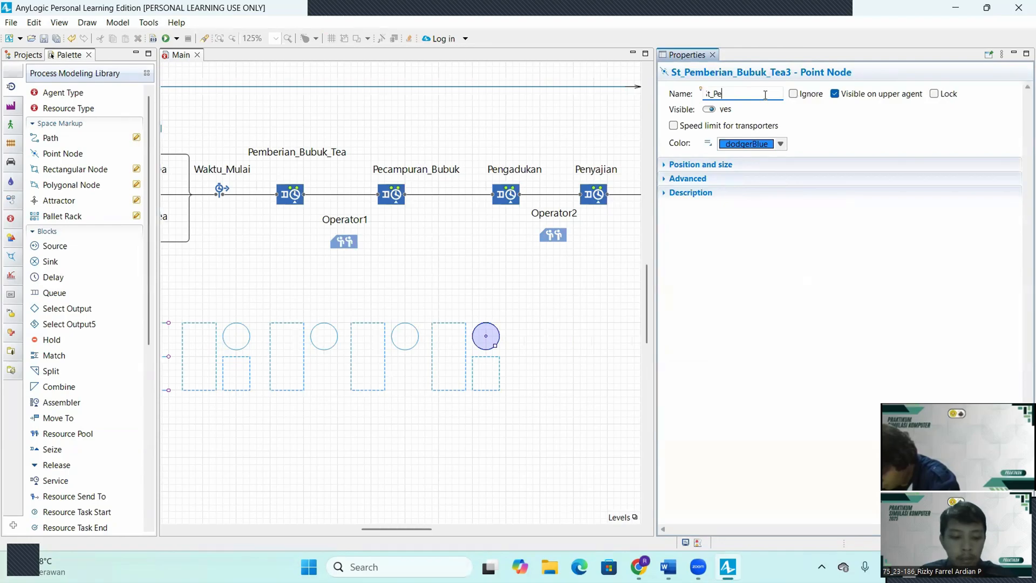
pyautogui.write('nyajian')
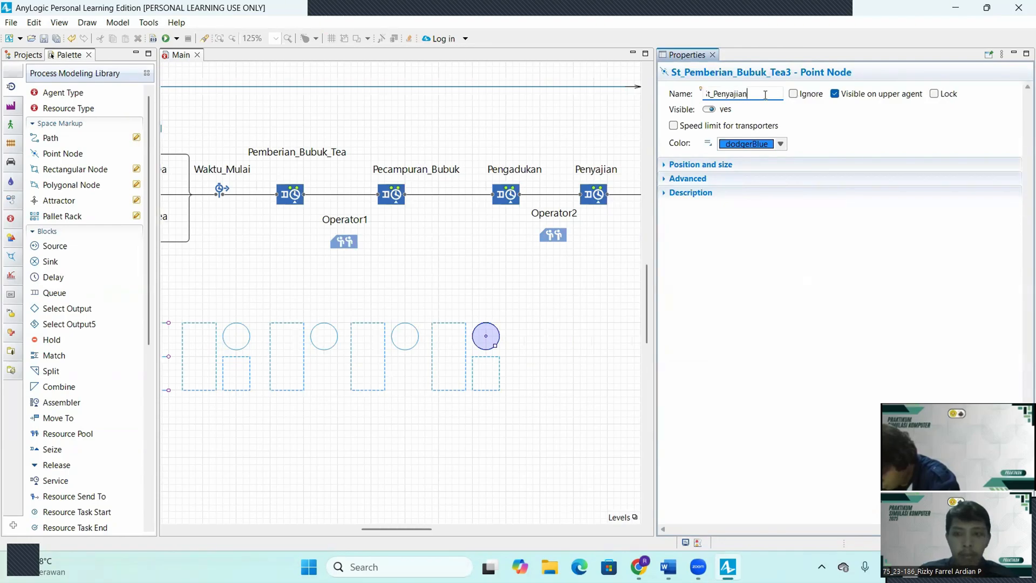
# Step: Check the name of the small rectangular node beneath the fourth group's point node
pyautogui.click(501, 374)
pyautogui.click(781, 93)
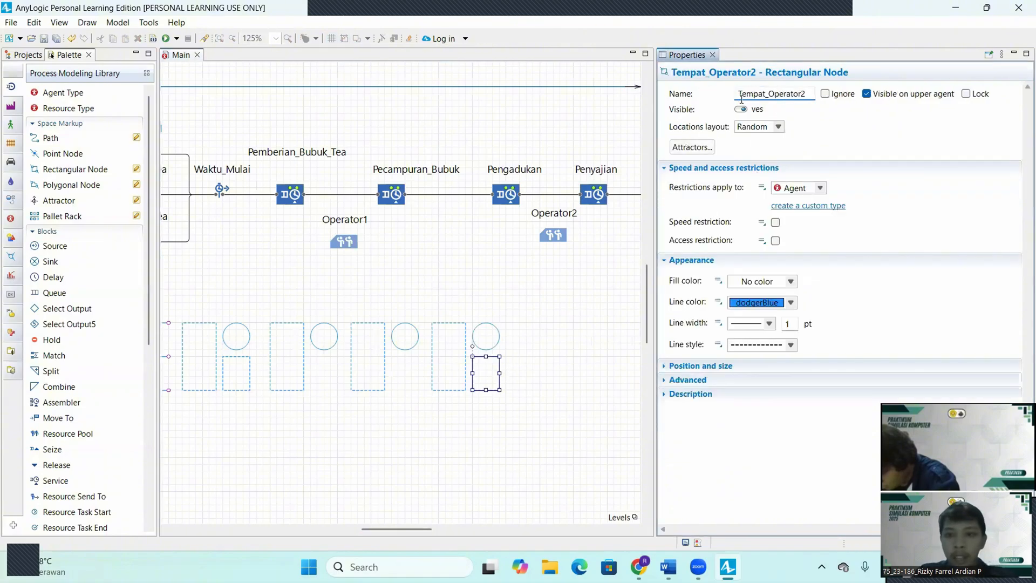
pyautogui.click(524, 371)
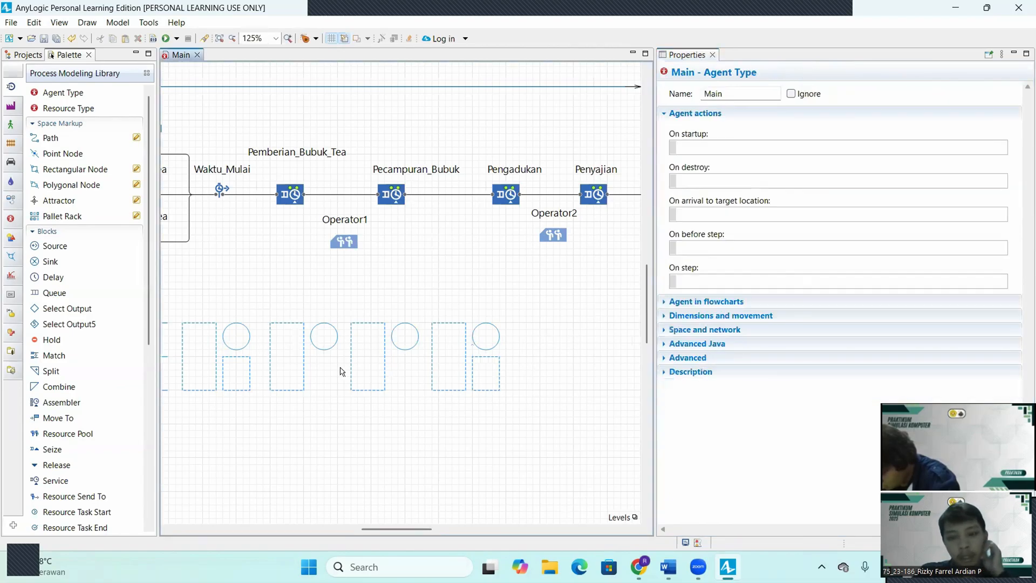
# Step: Open the 3D Objects library to choose objects for the model
pyautogui.moveTo(393, 526); pyautogui.dragTo(347, 526)
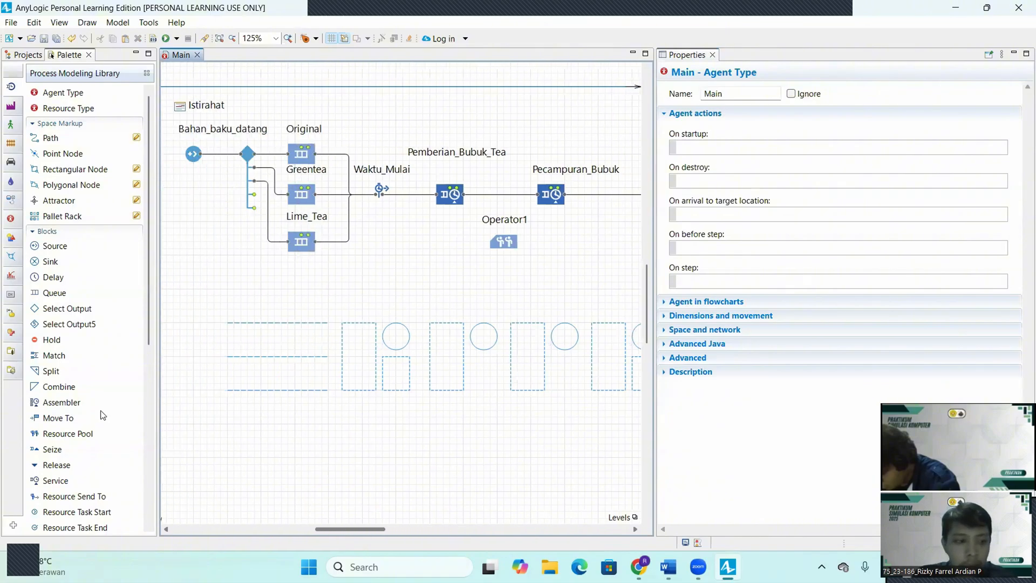
pyautogui.click(10, 373)
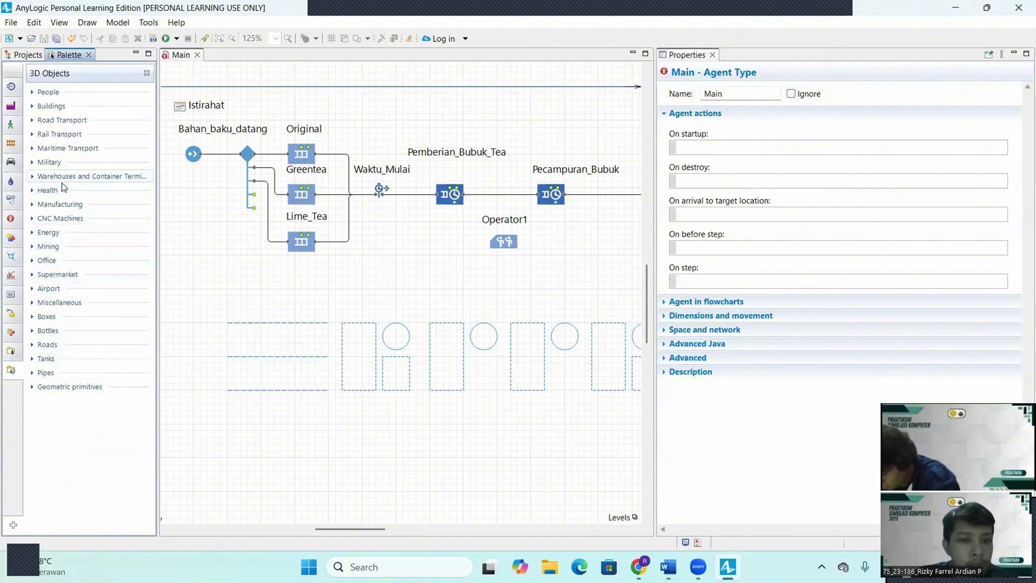
# Step: Place Bar Feeder 1 from the CNC Machines 3D objects on the first circle of the layout
pyautogui.click(57, 219)
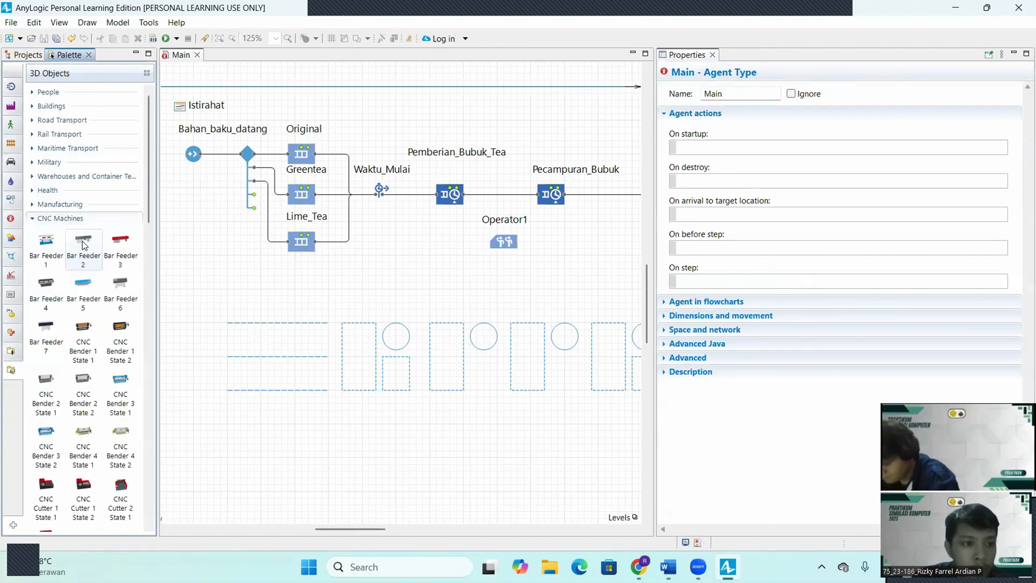
pyautogui.moveTo(47, 245); pyautogui.dragTo(361, 280)
pyautogui.moveTo(398, 322); pyautogui.dragTo(397, 327)
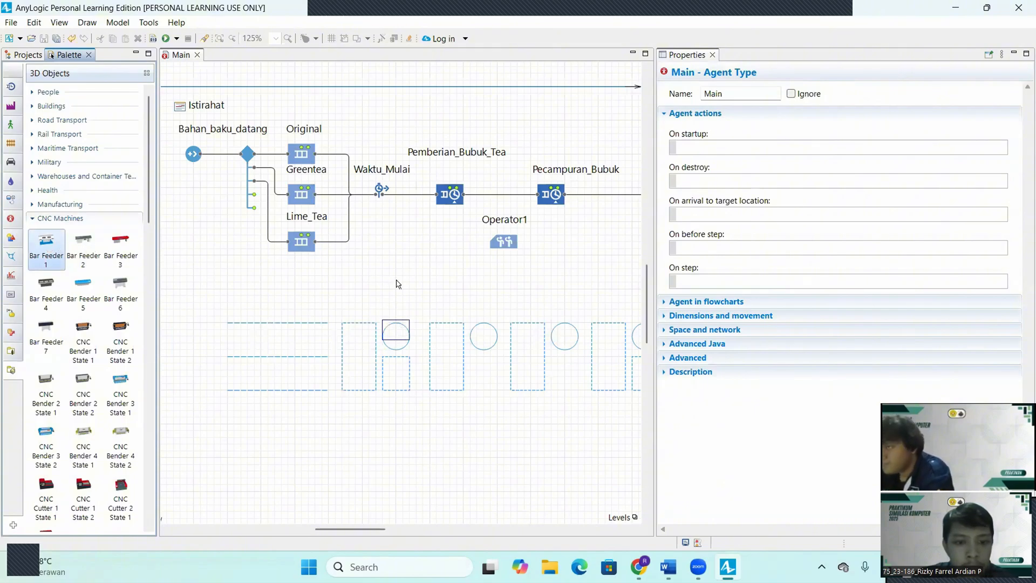
pyautogui.moveTo(84, 246); pyautogui.dragTo(397, 281)
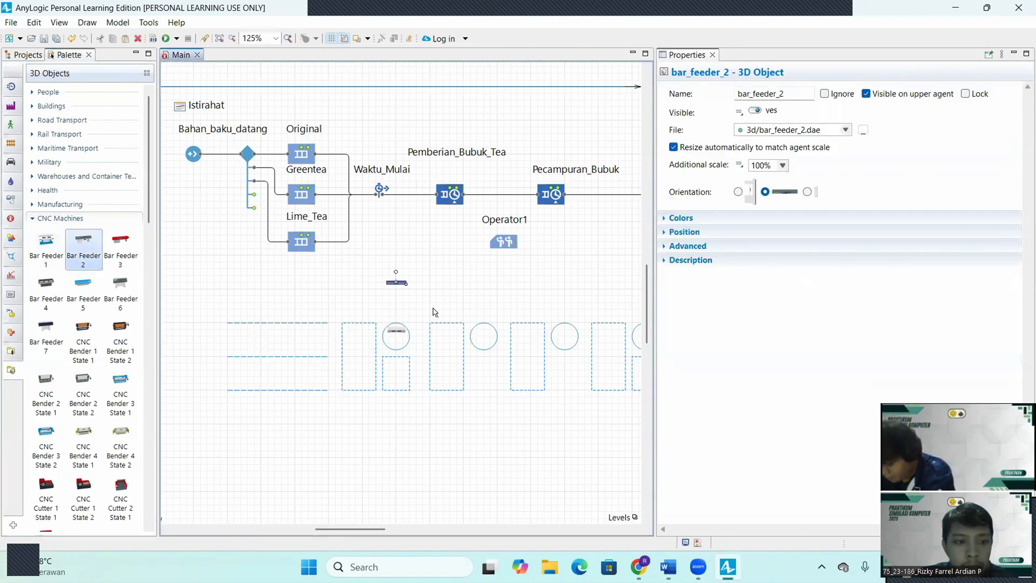
pyautogui.click(397, 289)
pyautogui.press('Delete')
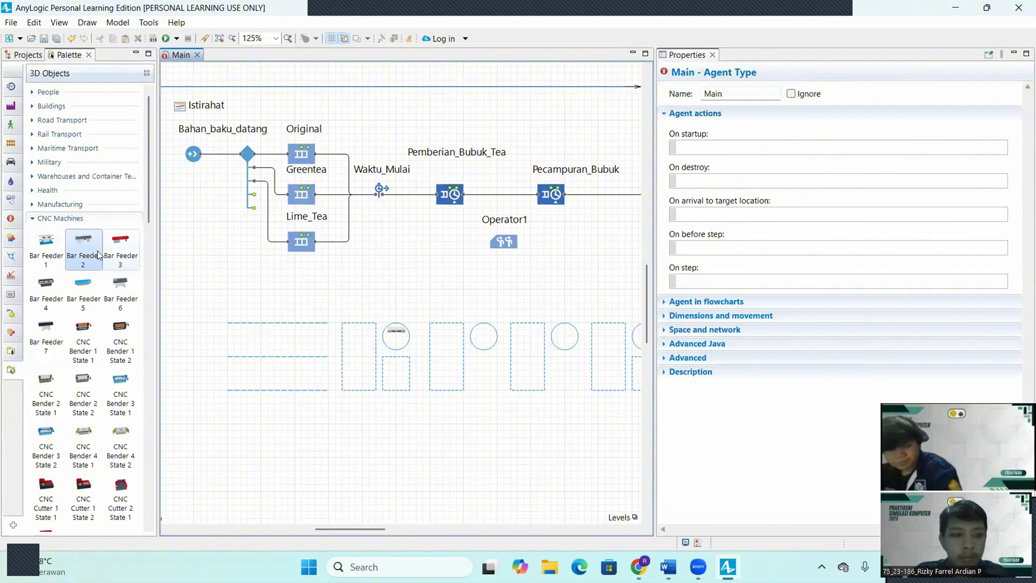
# Step: Place Bar Feeder 2, Bar Feeder 3 and Bar Feeder 4 on the second, third and fourth circles of the layout
pyautogui.moveTo(87, 249); pyautogui.dragTo(486, 333)
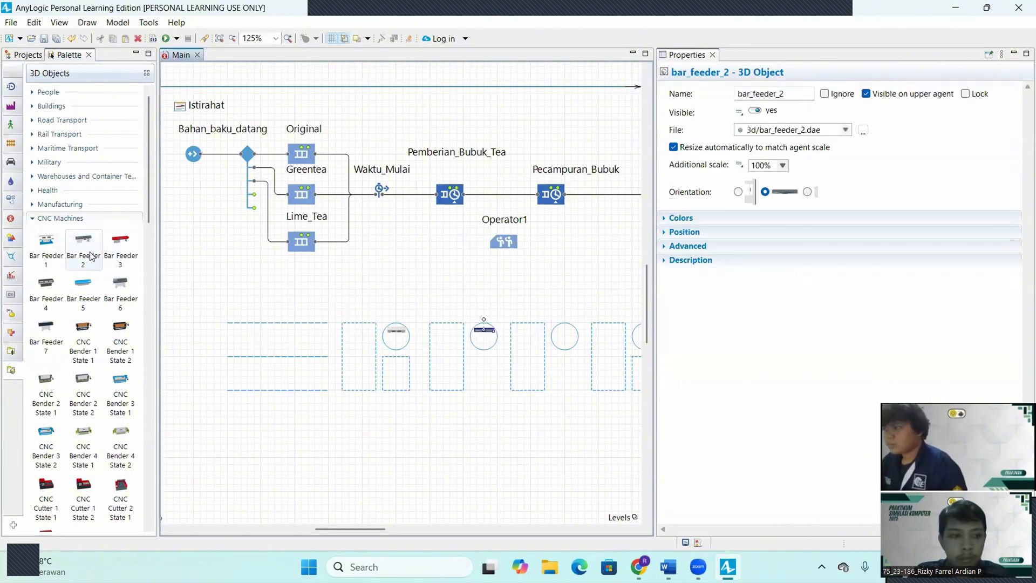
pyautogui.moveTo(120, 249); pyautogui.dragTo(567, 336)
pyautogui.moveTo(365, 527); pyautogui.dragTo(445, 528)
pyautogui.moveTo(47, 286); pyautogui.dragTo(402, 337)
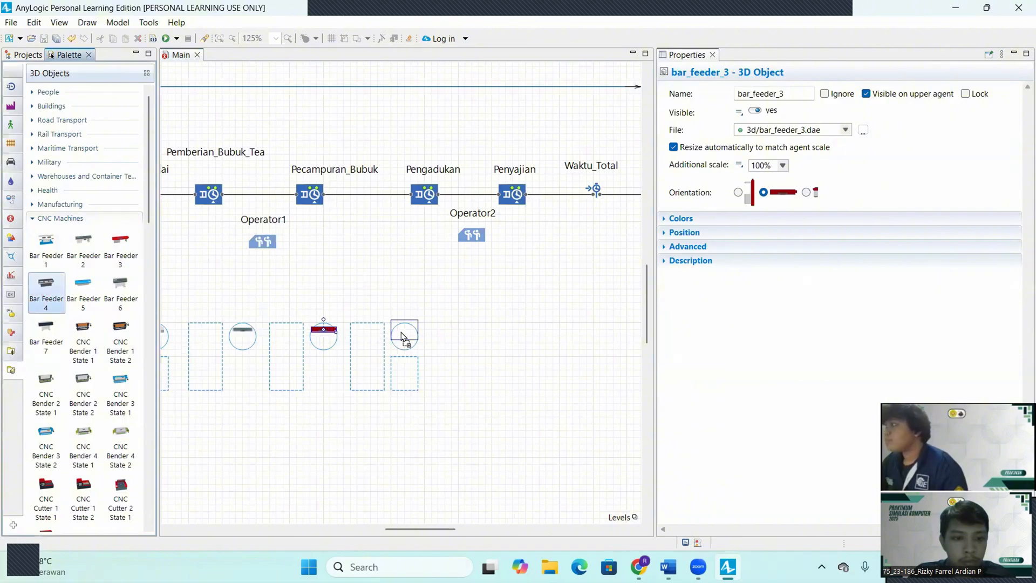
pyautogui.moveTo(419, 401); pyautogui.dragTo(419, 400)
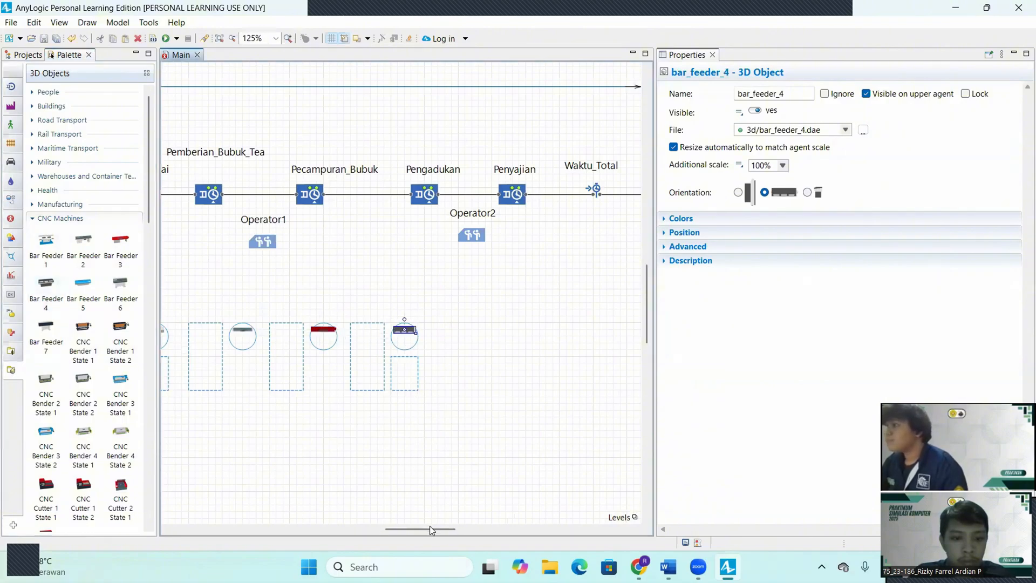
pyautogui.moveTo(429, 528); pyautogui.dragTo(373, 518)
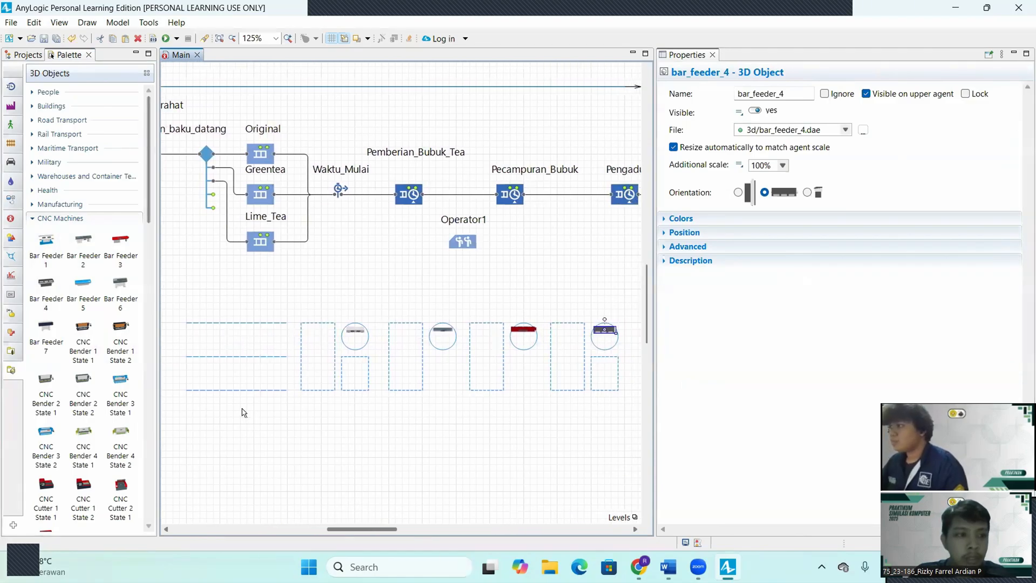
# Step: Enlarge the frame of Main to about 1450 by 1060 by moving its lower-right corner outward
pyautogui.click(12, 242)
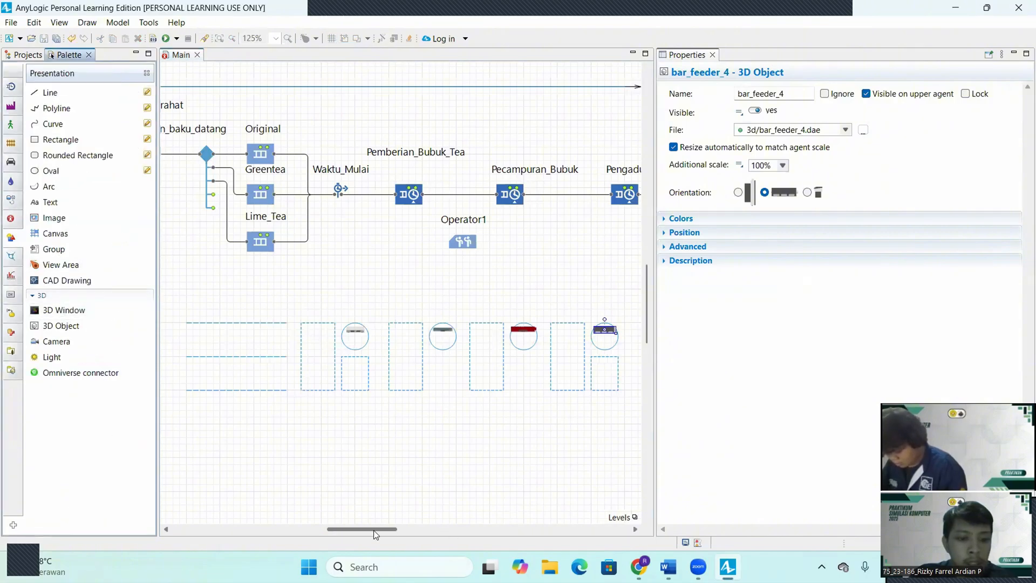
pyautogui.moveTo(373, 530); pyautogui.dragTo(492, 533)
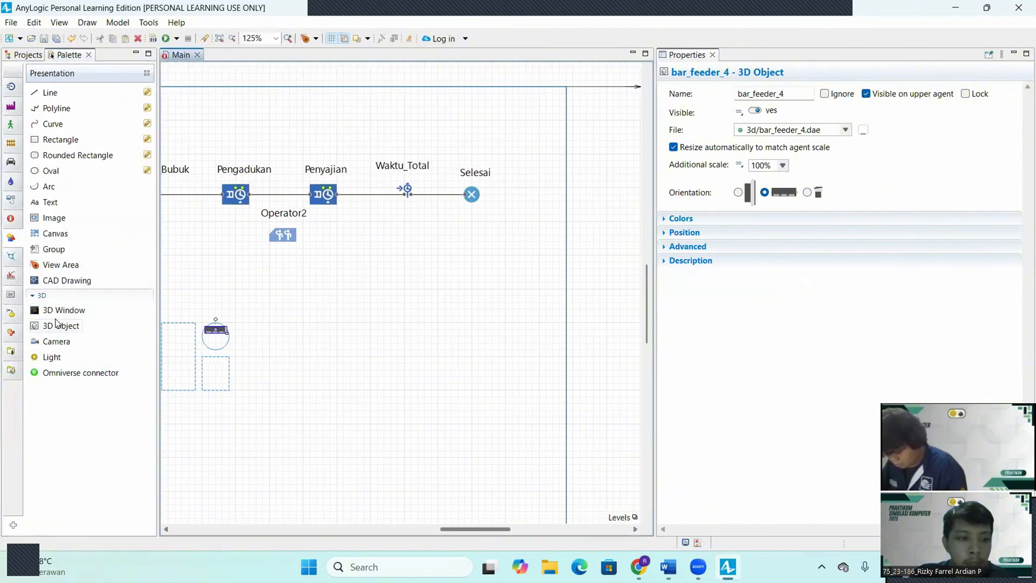
pyautogui.moveTo(60, 310)
pyautogui.mouseDown()
pyautogui.moveTo(308, 343)
pyautogui.moveTo(85, 303)
pyautogui.moveTo(64, 314)
pyautogui.mouseUp()
pyautogui.scroll(-5, 487, 327)
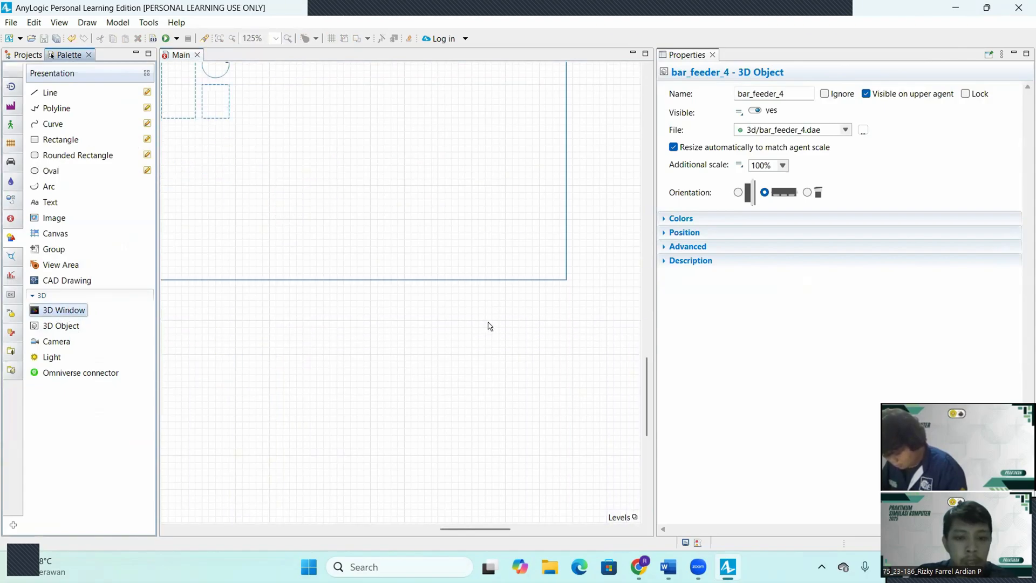
pyautogui.click(565, 279)
pyautogui.moveTo(566, 280); pyautogui.dragTo(705, 527)
# Step: Add a 3D Window to the empty area beside the last station, below the Selesai block
pyautogui.scroll(2, 542, 341)
pyautogui.scroll(2, 542, 341)
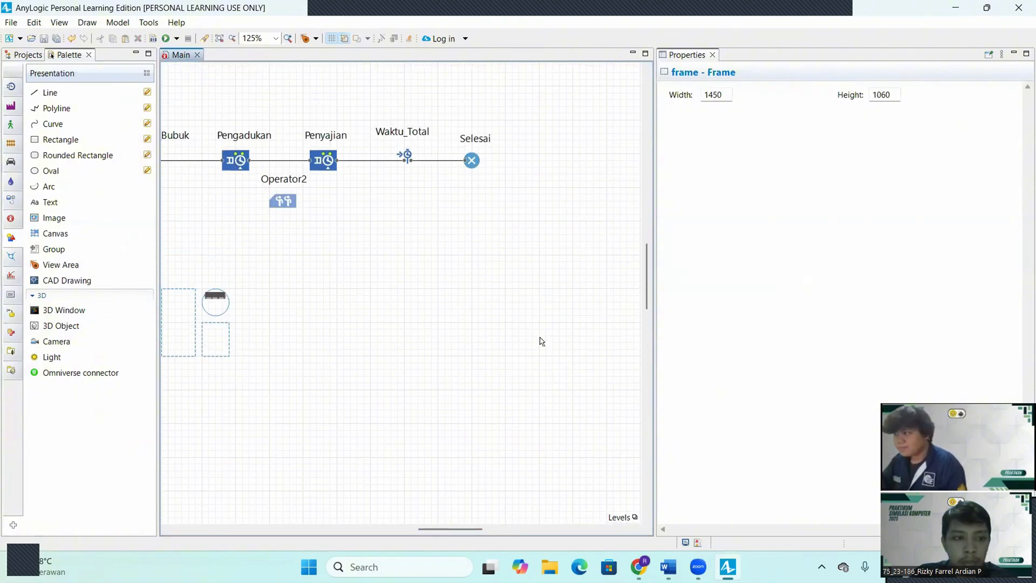
pyautogui.moveTo(65, 310); pyautogui.dragTo(271, 291)
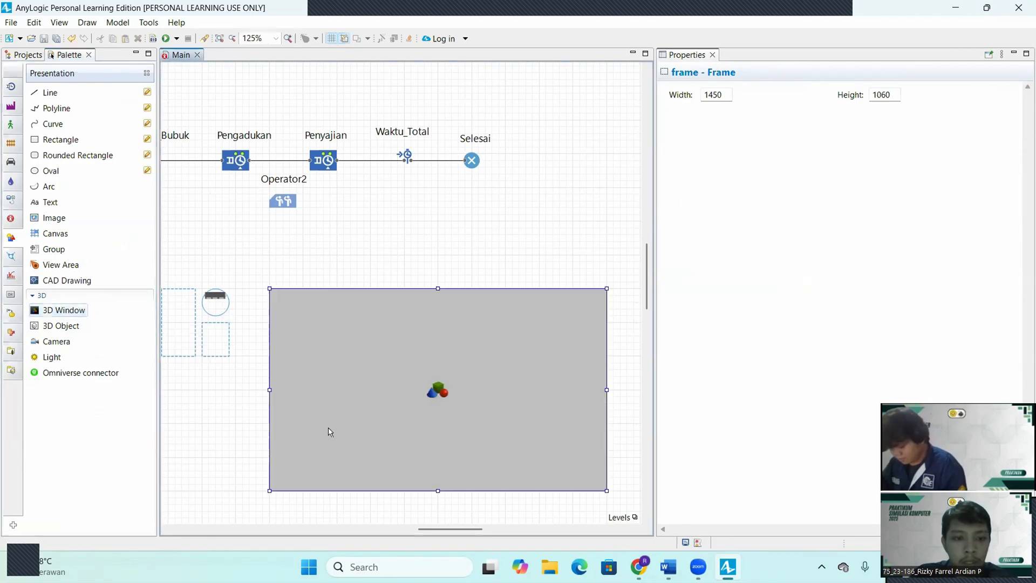
# Step: Try to create a single attractor in the Tempat_Operator1 rectangular node
pyautogui.moveTo(434, 531); pyautogui.dragTo(320, 495)
pyautogui.scroll(3, 276, 408)
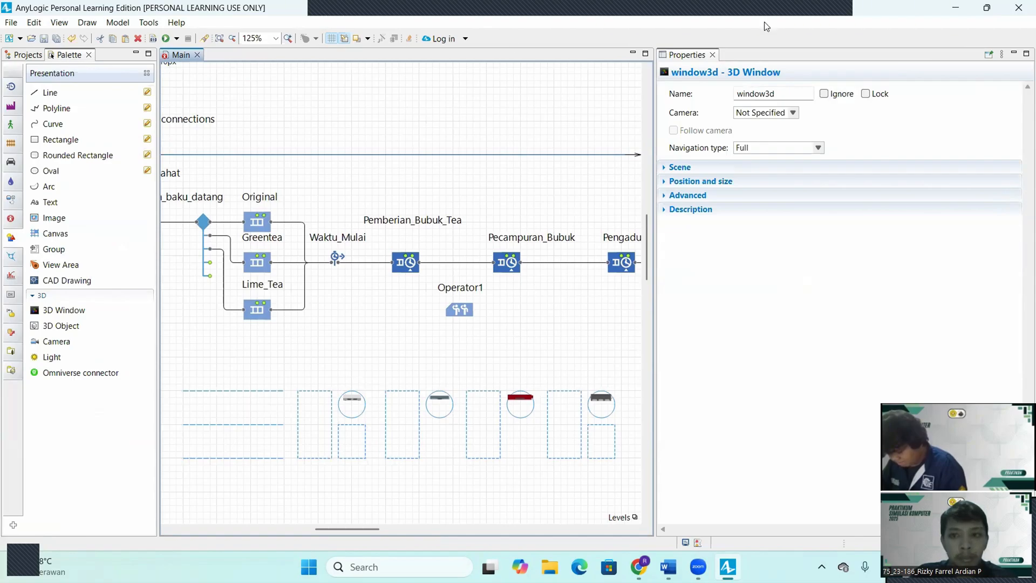
pyautogui.hscroll(-3, 636, 286)
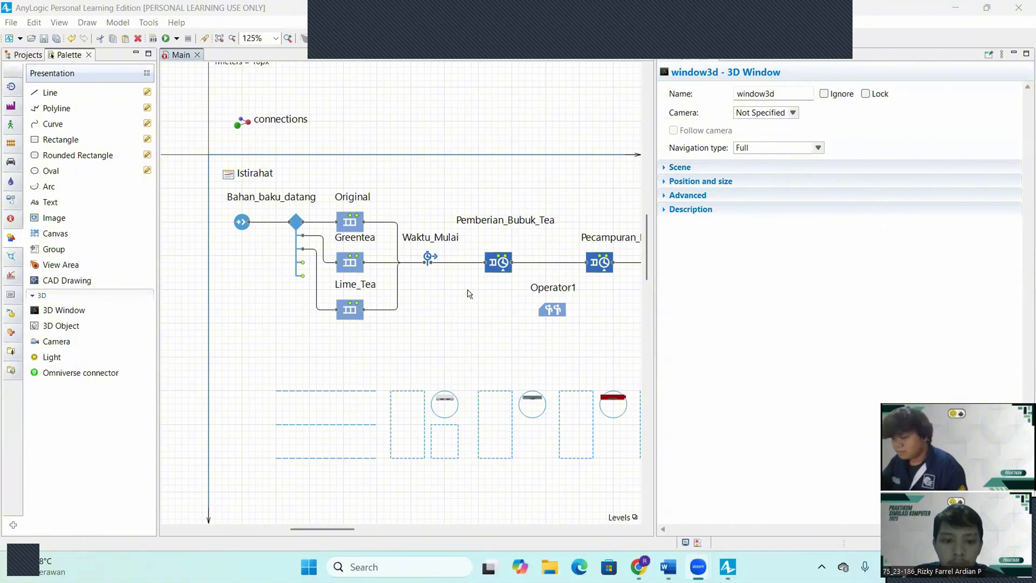
pyautogui.click(448, 359)
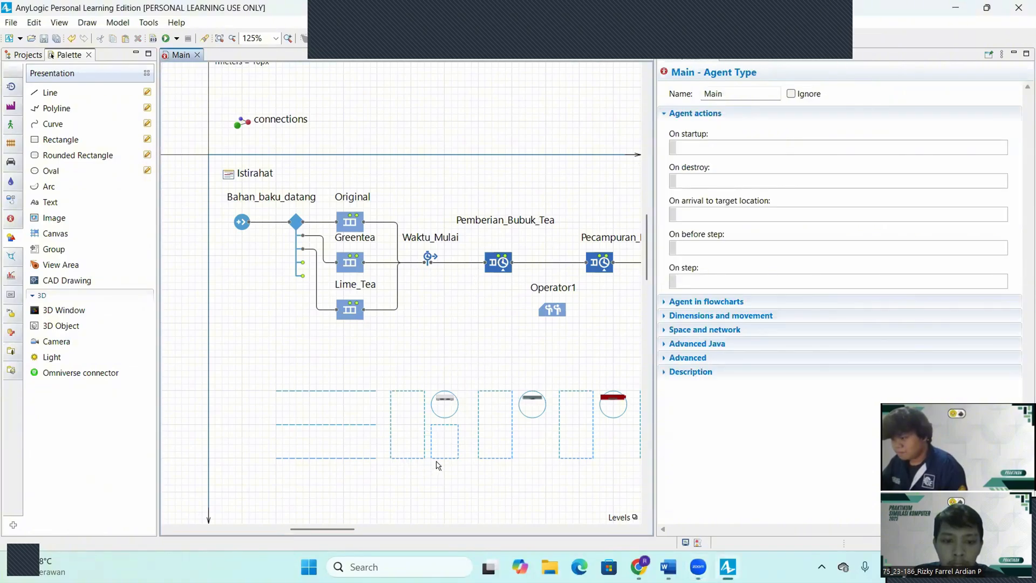
pyautogui.click(456, 448)
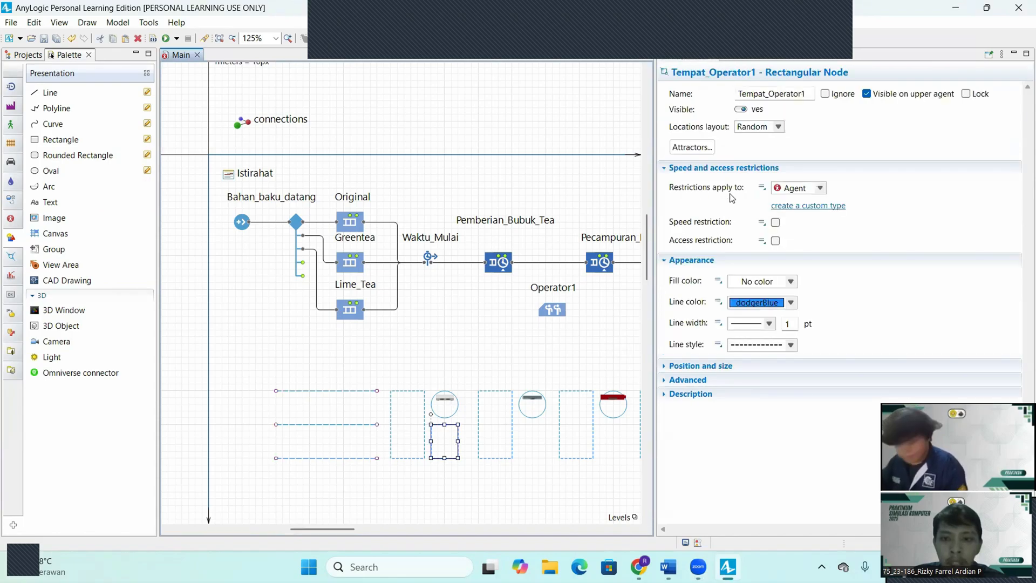
pyautogui.click(705, 152)
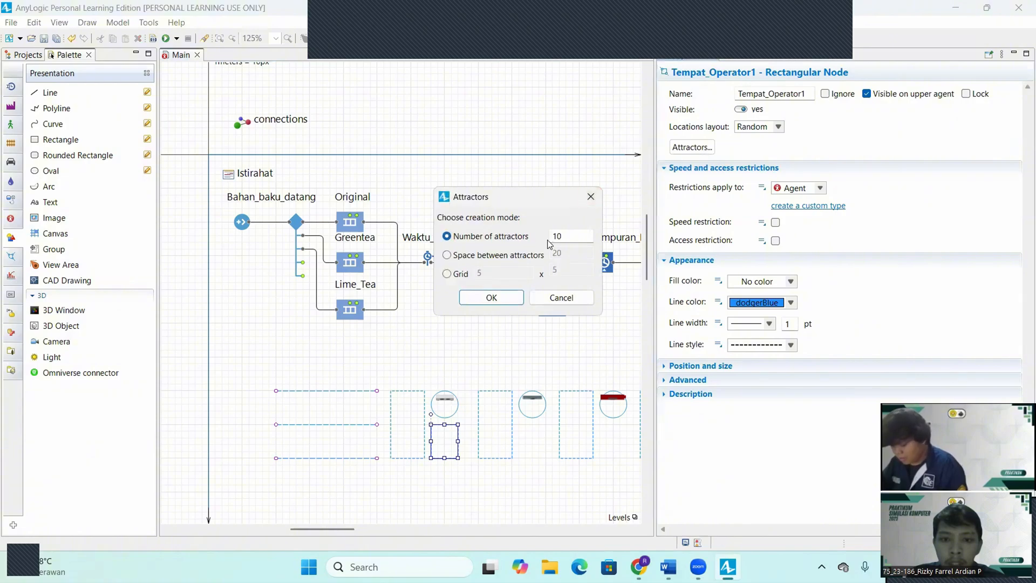
pyautogui.press('BackSpace')
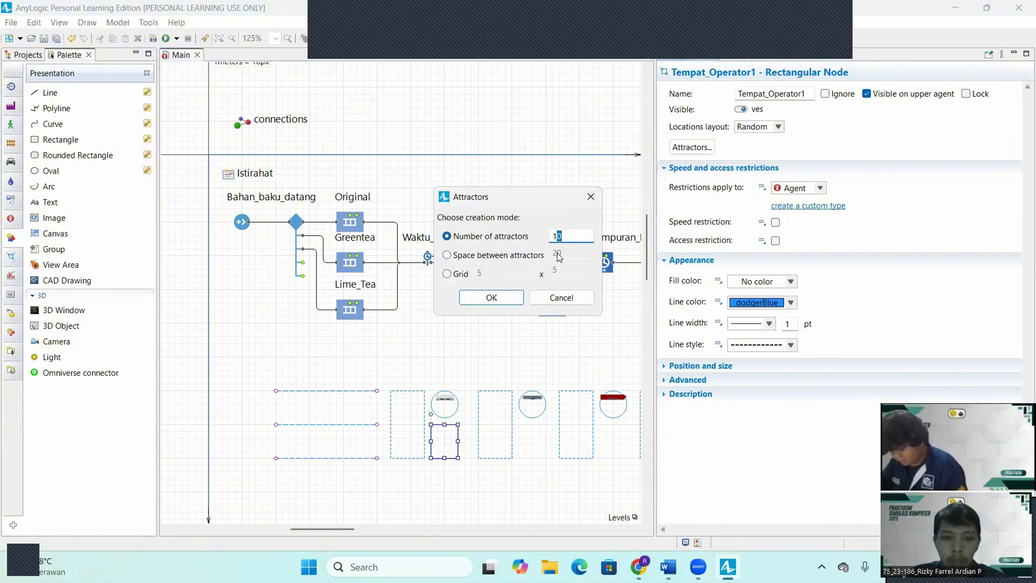
pyautogui.click(492, 298)
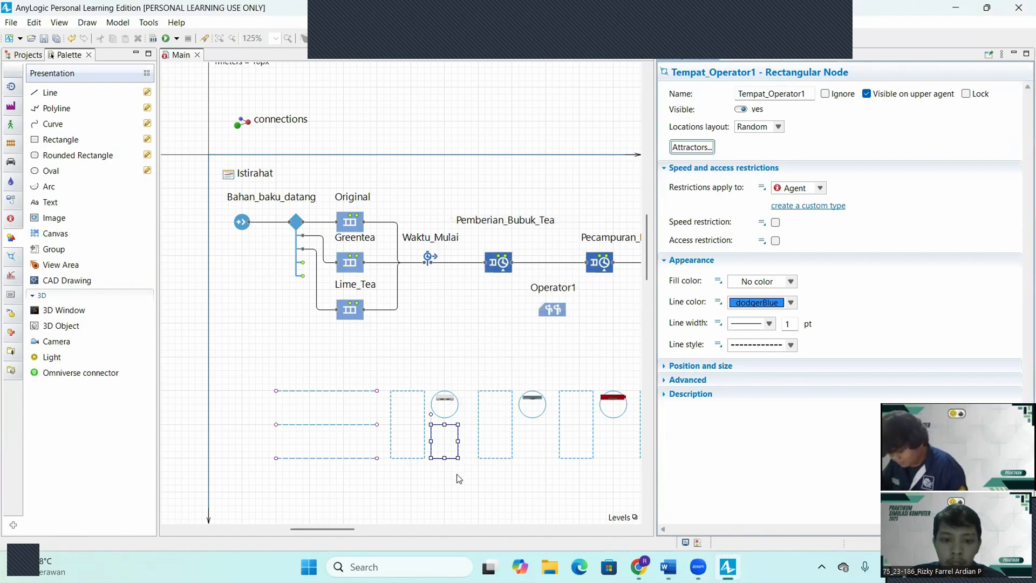
# Step: Try again to generate attractors by number in the small Tempat_Operator1 node
pyautogui.click(542, 359)
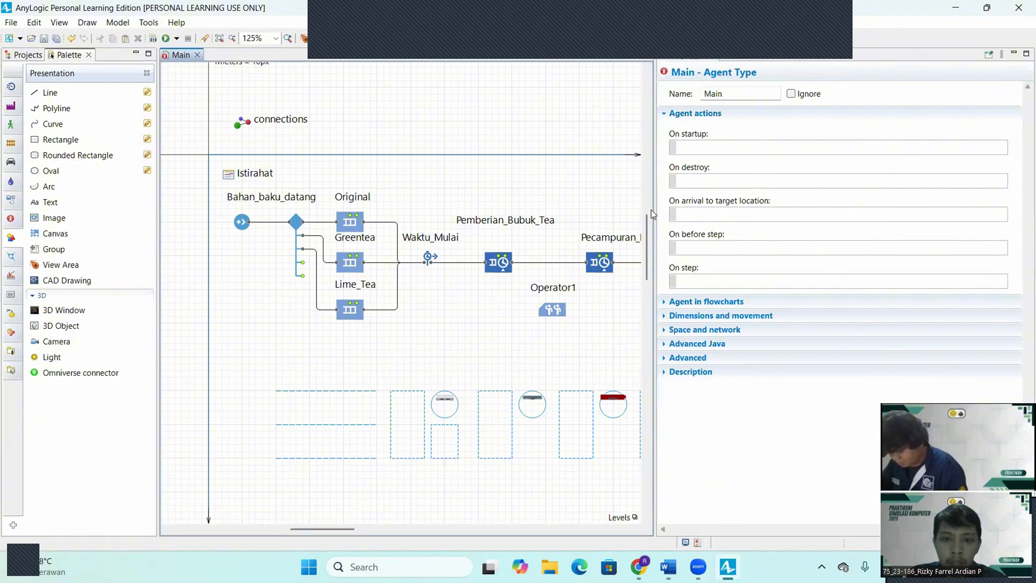
pyautogui.click(458, 441)
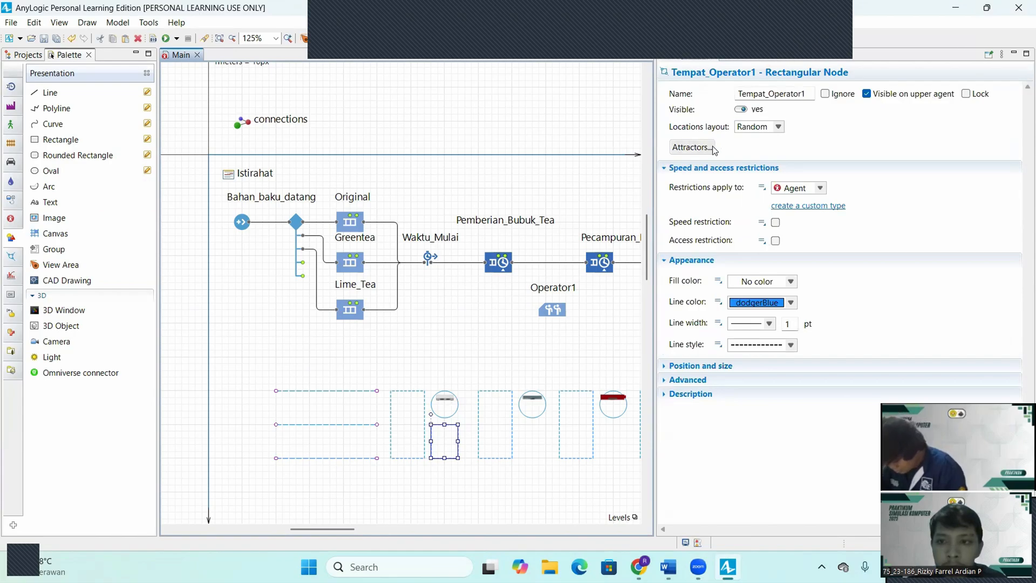
pyautogui.click(692, 147)
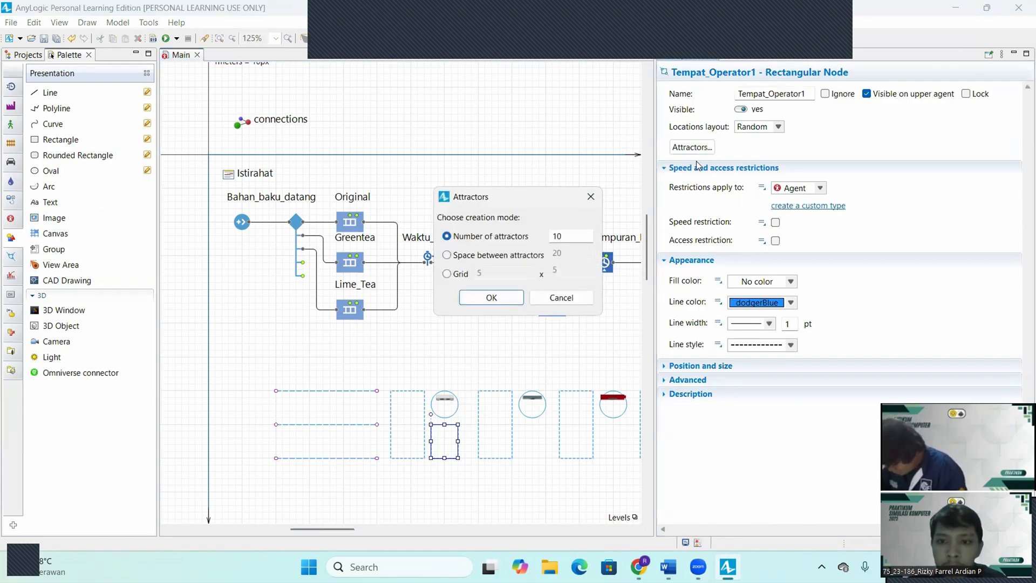
pyautogui.click(567, 240)
pyautogui.press('BackSpace')
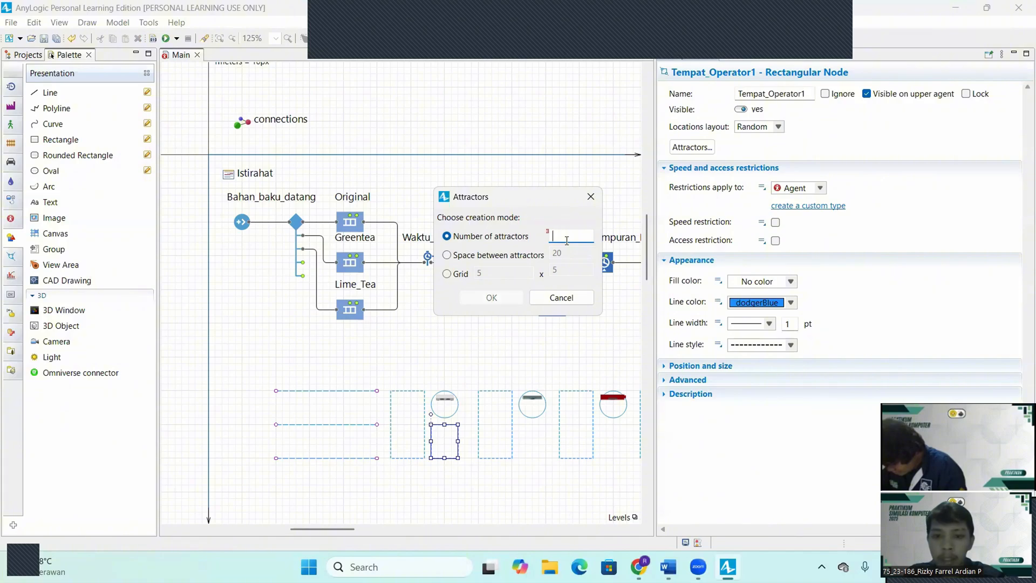
pyautogui.click(509, 299)
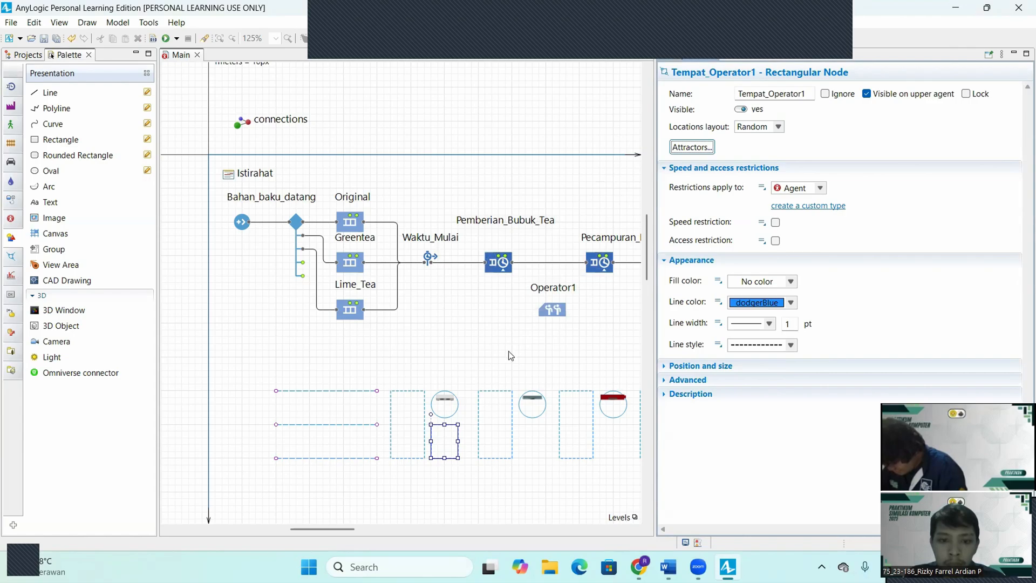
pyautogui.click(530, 346)
pyautogui.scroll(-1, 530, 347)
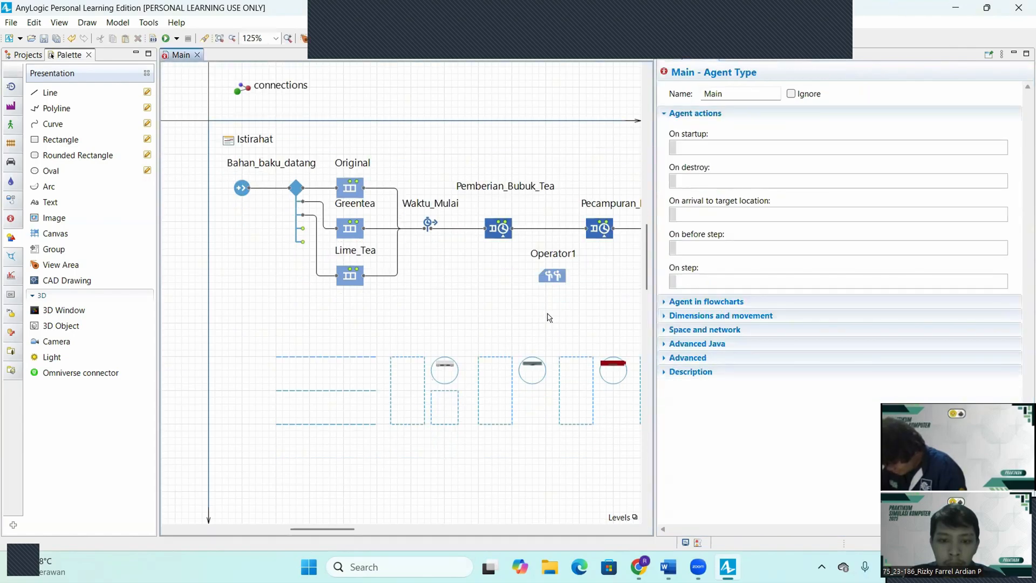
pyautogui.click(817, 12)
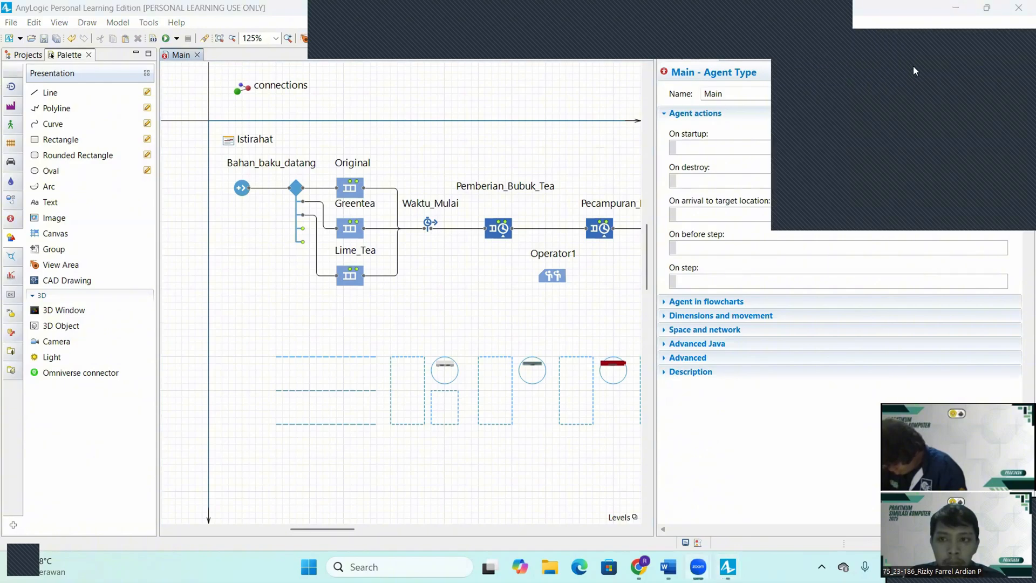
pyautogui.click(914, 67)
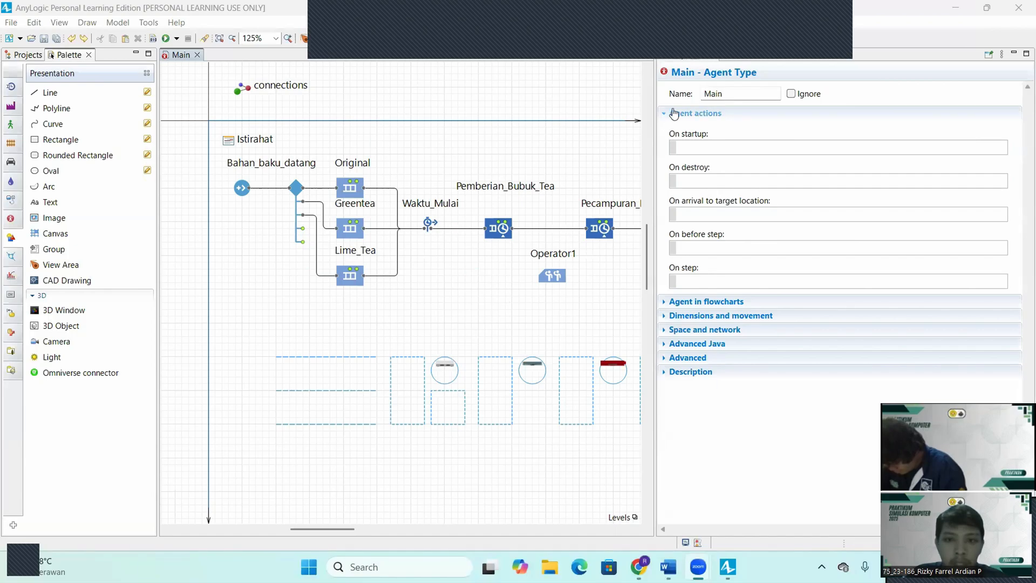
pyautogui.click(491, 344)
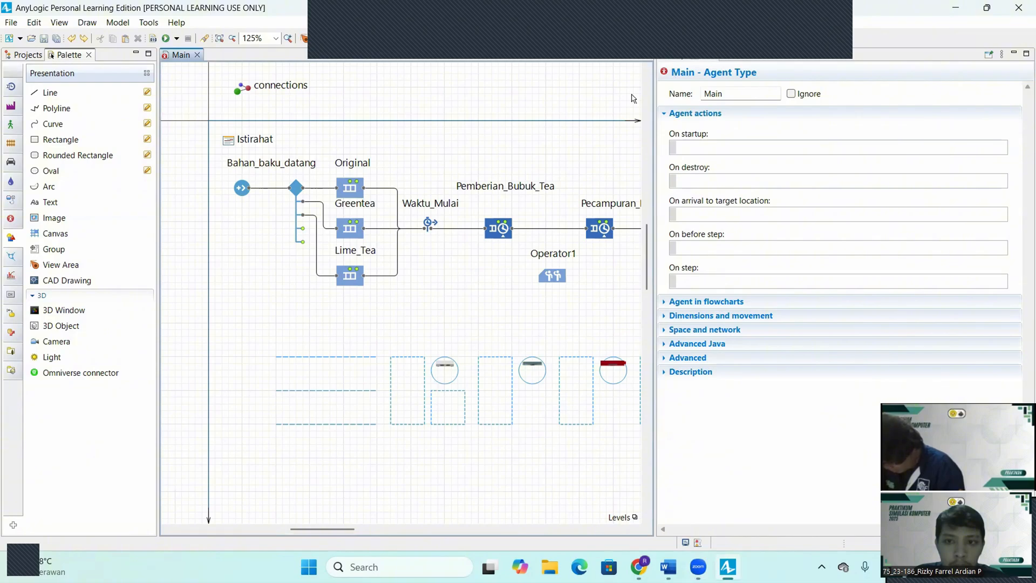
# Step: Create attractors in the Tempat_Operator1 node with the number of attractors set to 1
pyautogui.click(465, 407)
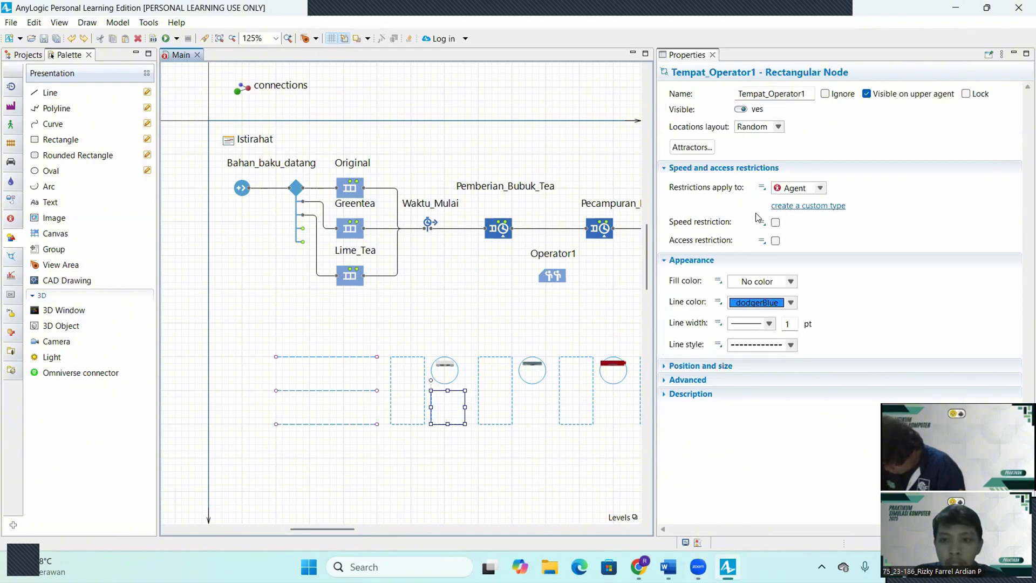
pyautogui.click(687, 148)
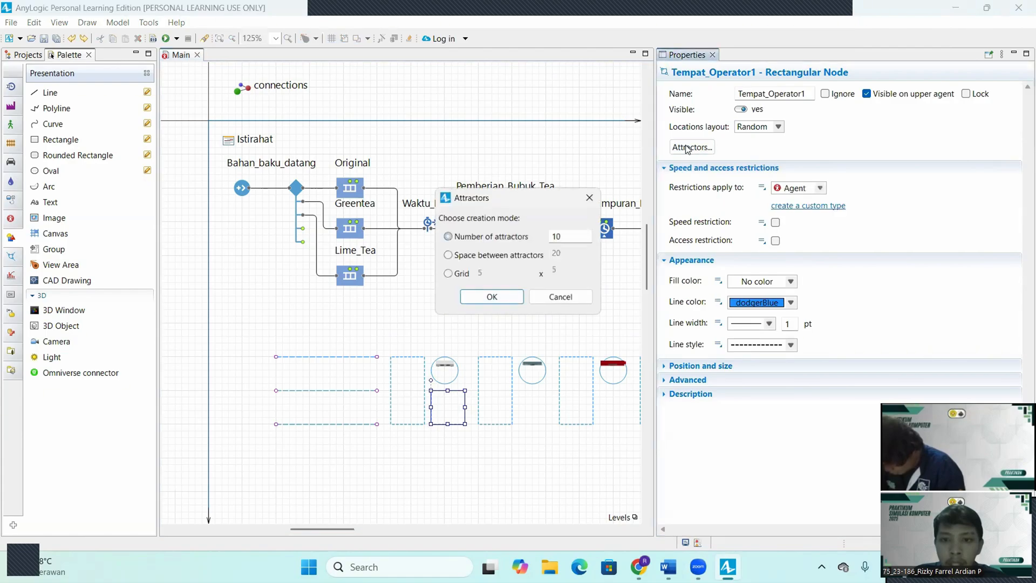
pyautogui.moveTo(562, 236); pyautogui.dragTo(546, 235)
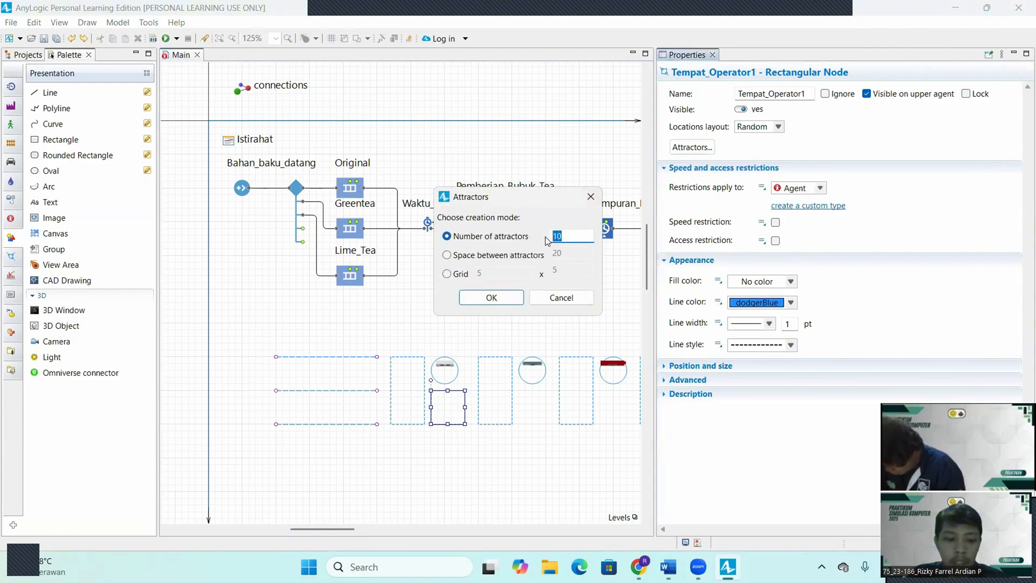
pyautogui.write('1')
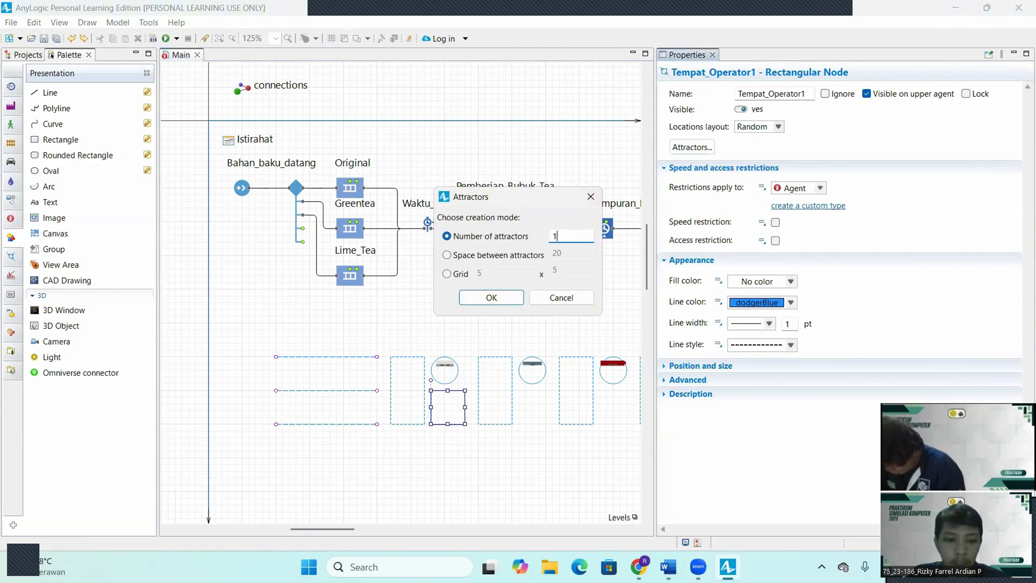
pyautogui.click(501, 300)
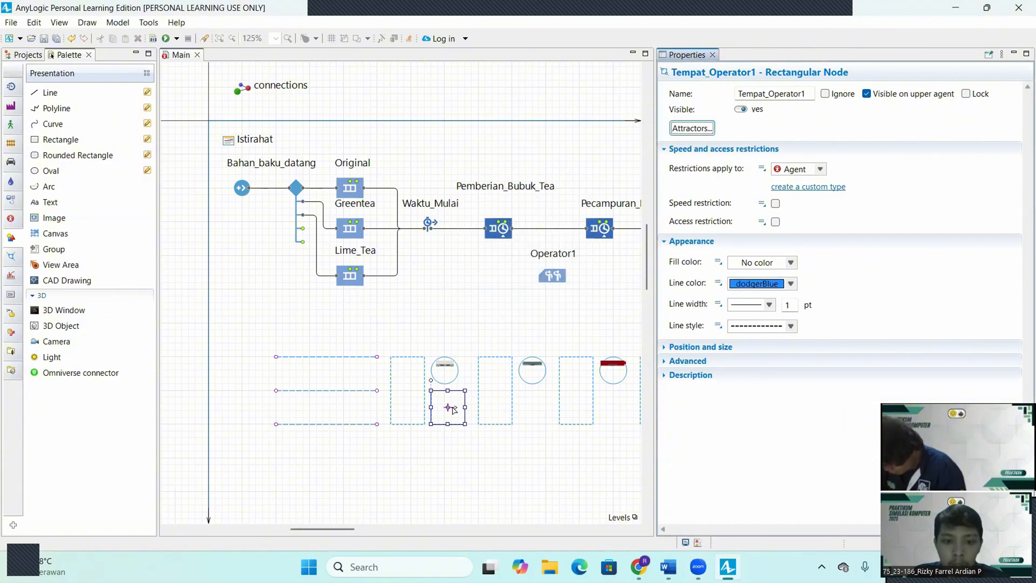
pyautogui.click(519, 316)
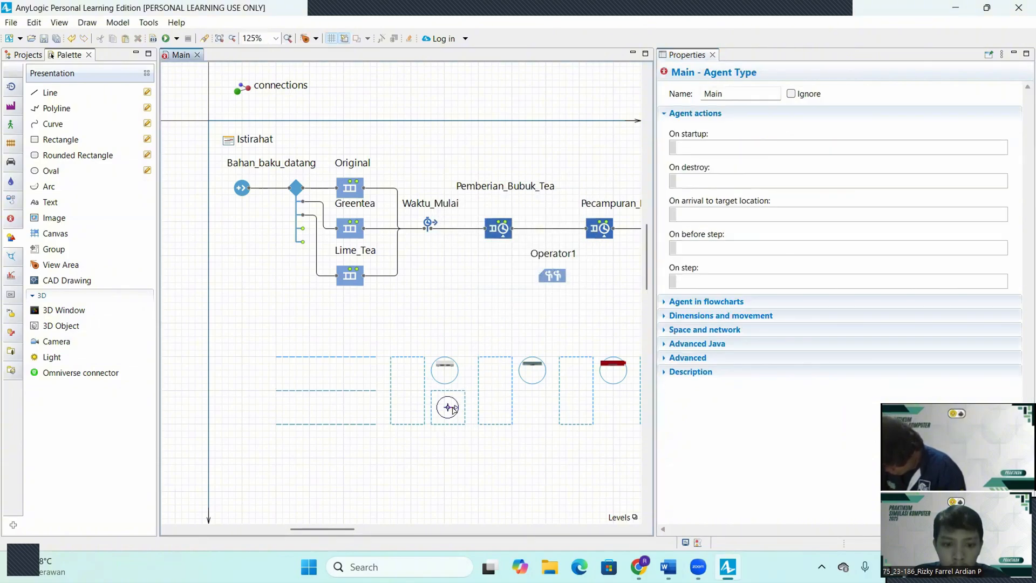
# Step: Set the orientation of the attractor in the Tempat_Operator1 node to 270 degrees
pyautogui.click(452, 409)
pyautogui.click(714, 178)
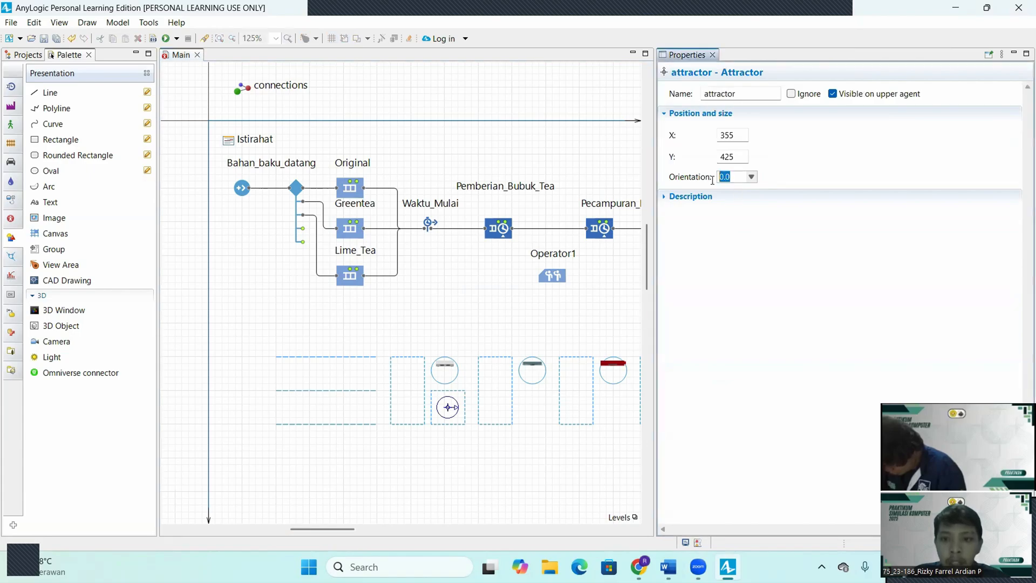
pyautogui.write('27')
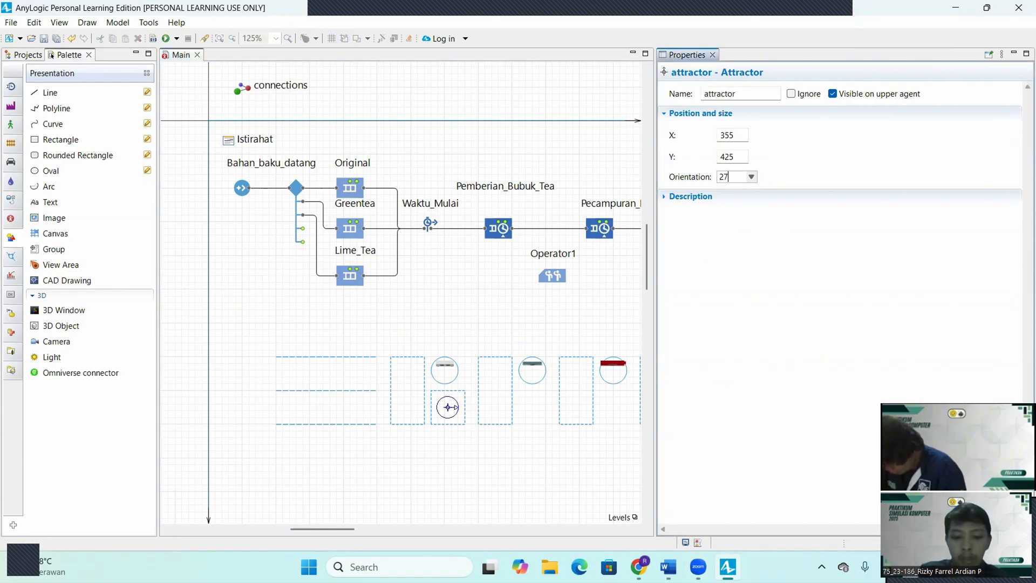
pyautogui.write('0')
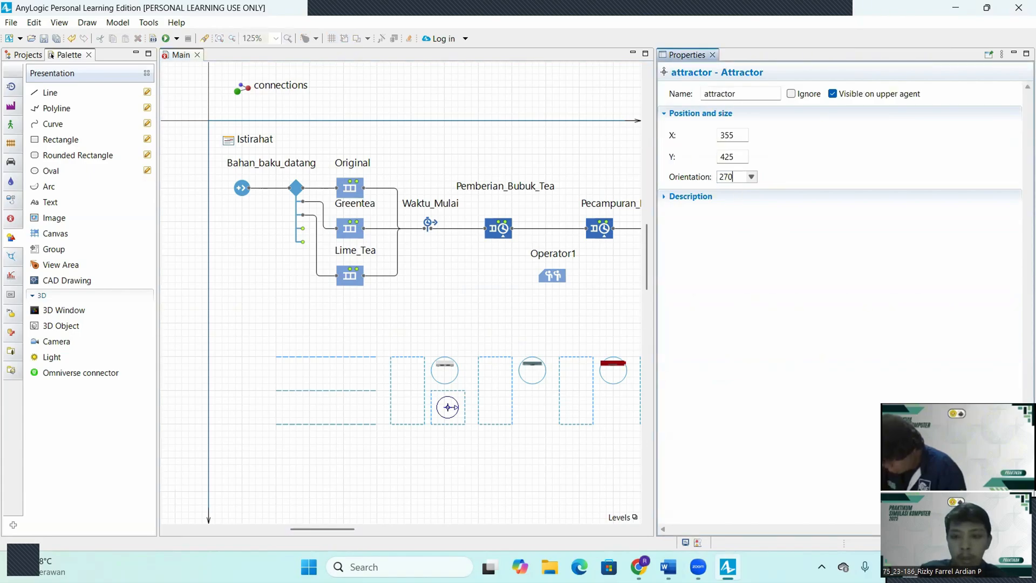
pyautogui.press('Return')
pyautogui.click(473, 451)
# Step: Widen the Tempat_Operator2 rectangular node below the last machine slightly, so that it forms a square
pyautogui.moveTo(338, 529); pyautogui.dragTo(408, 530)
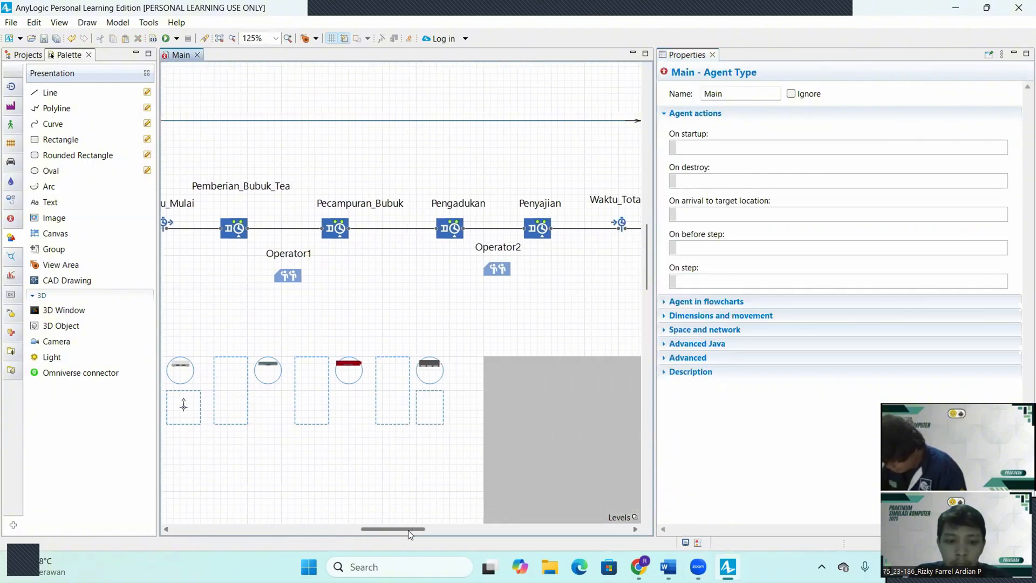
pyautogui.click(443, 412)
pyautogui.moveTo(445, 407); pyautogui.dragTo(448, 407)
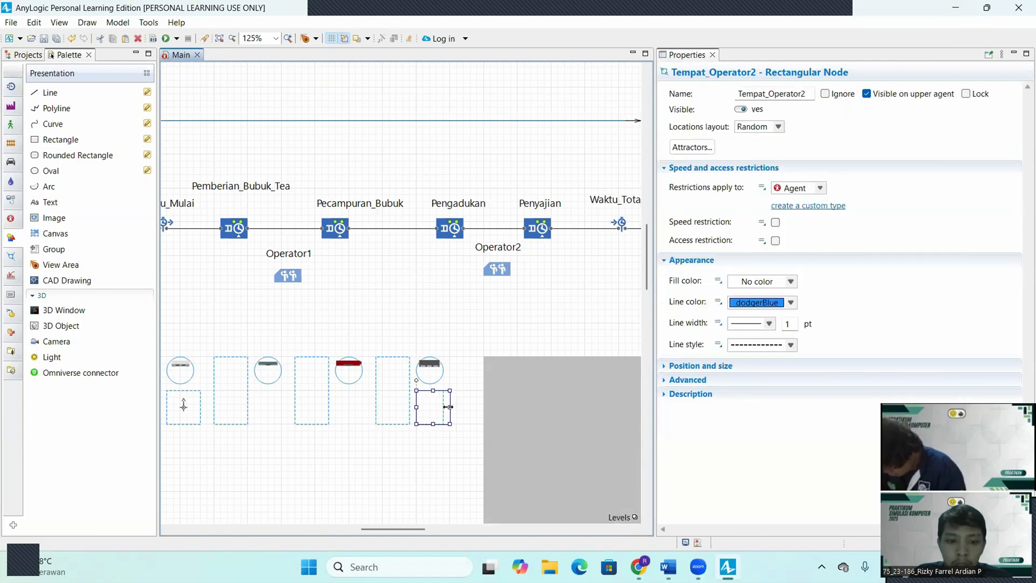
pyautogui.click(446, 405)
pyautogui.click(451, 407)
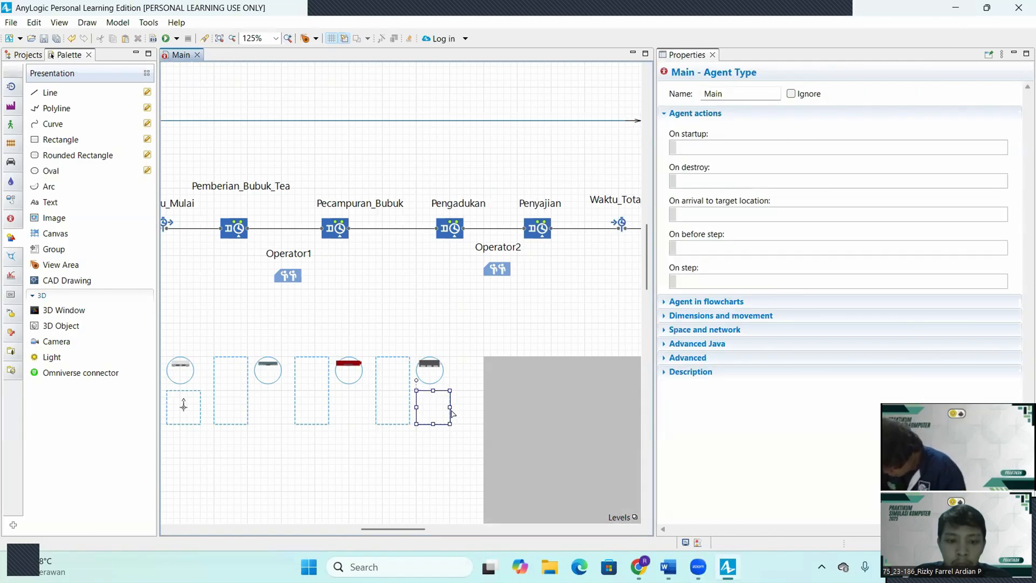
# Step: Create one attractor in the Tempat_Operator2 node using the number of attractors mode
pyautogui.click(693, 148)
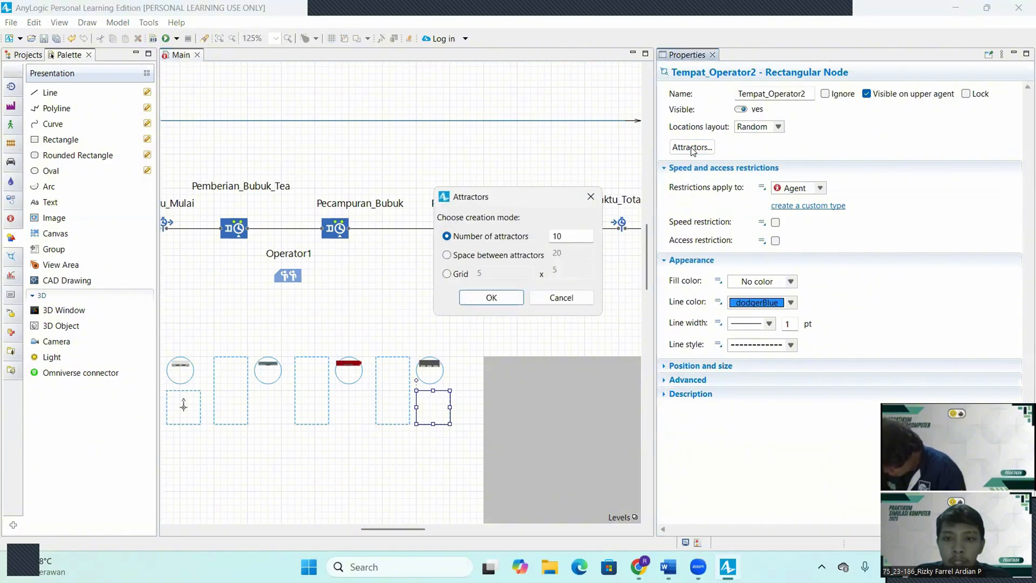
pyautogui.moveTo(583, 234); pyautogui.dragTo(538, 239)
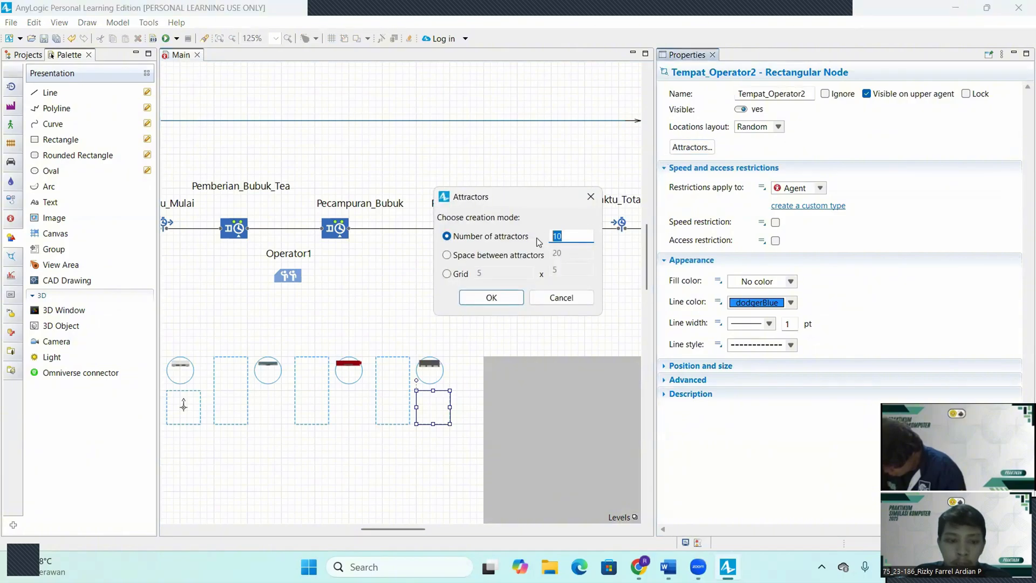
pyautogui.click(504, 297)
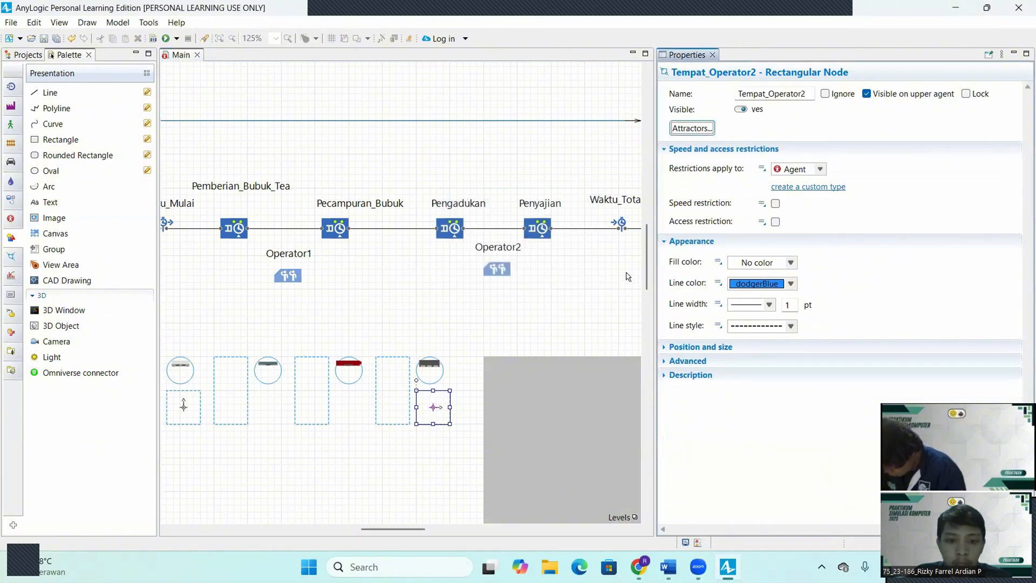
# Step: Set the orientation of the attractor in the Tempat_Operator2 node to 270 degrees
pyautogui.click(440, 410)
pyautogui.click(435, 407)
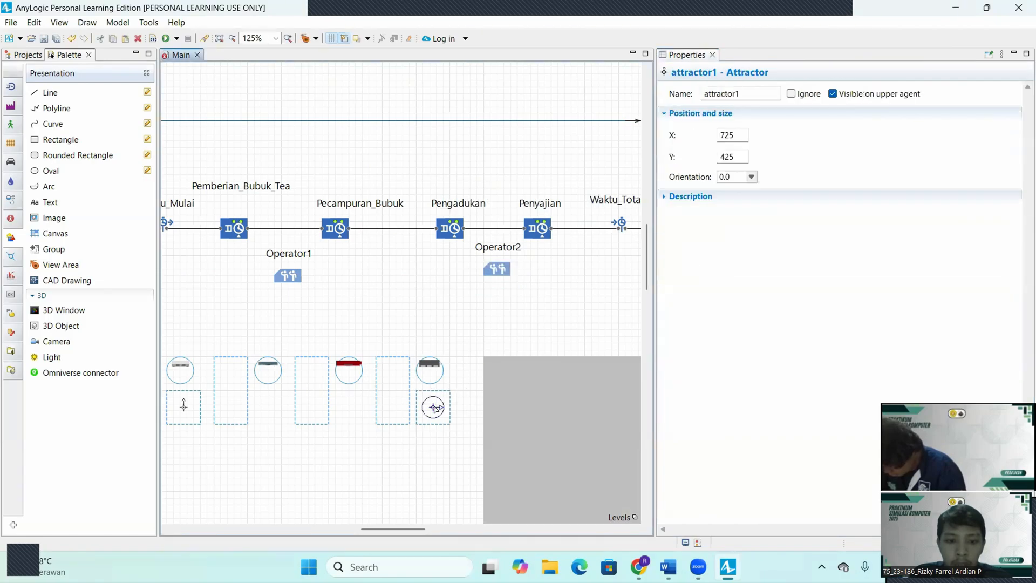
pyautogui.moveTo(728, 177); pyautogui.dragTo(708, 178)
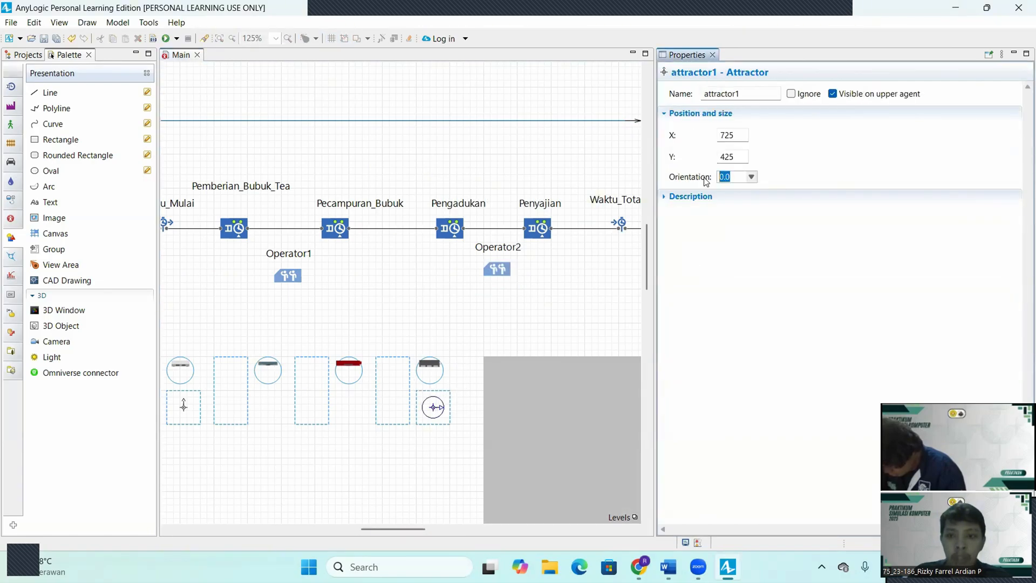
pyautogui.write('270')
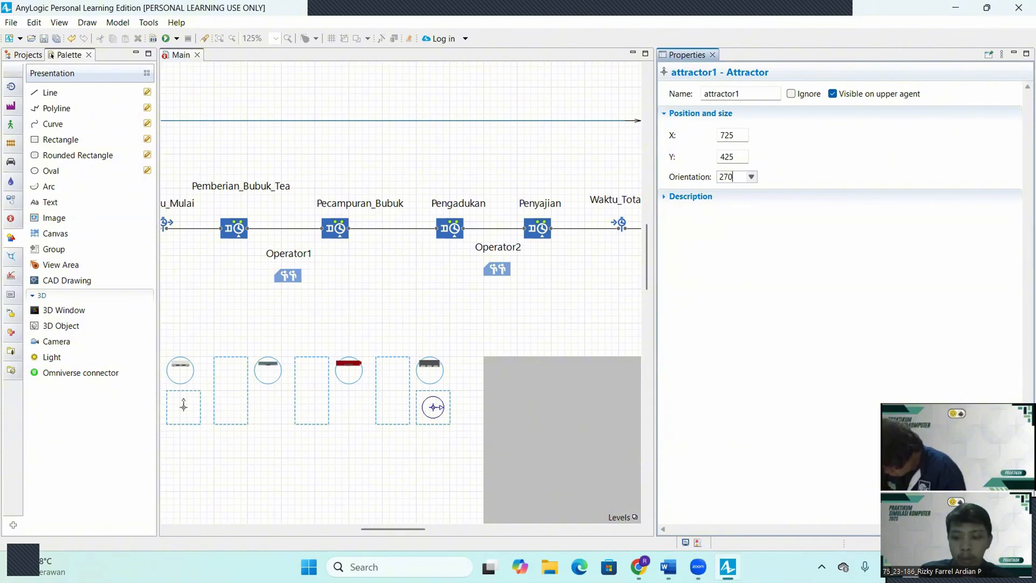
pyautogui.press('Return')
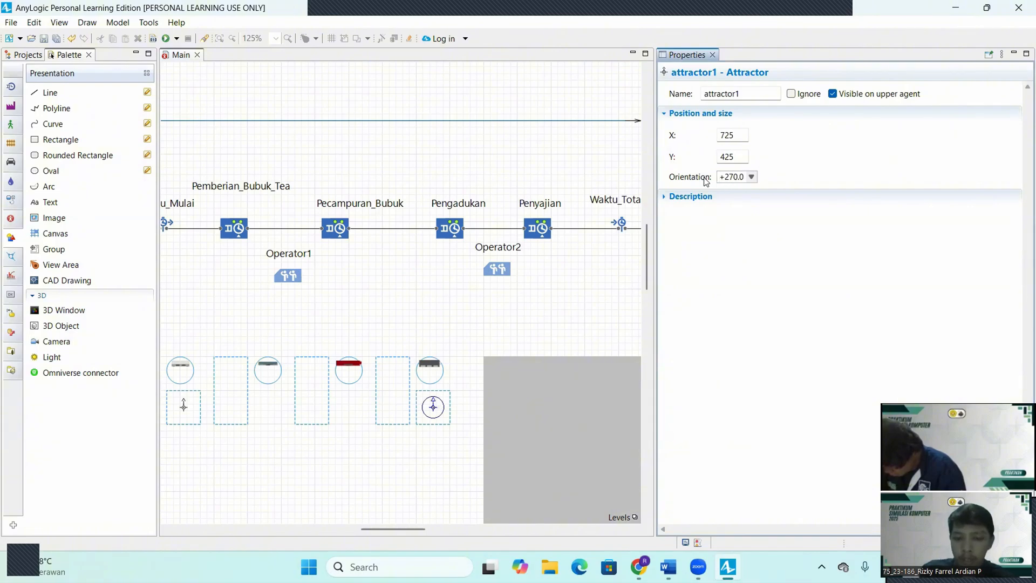
pyautogui.click(462, 492)
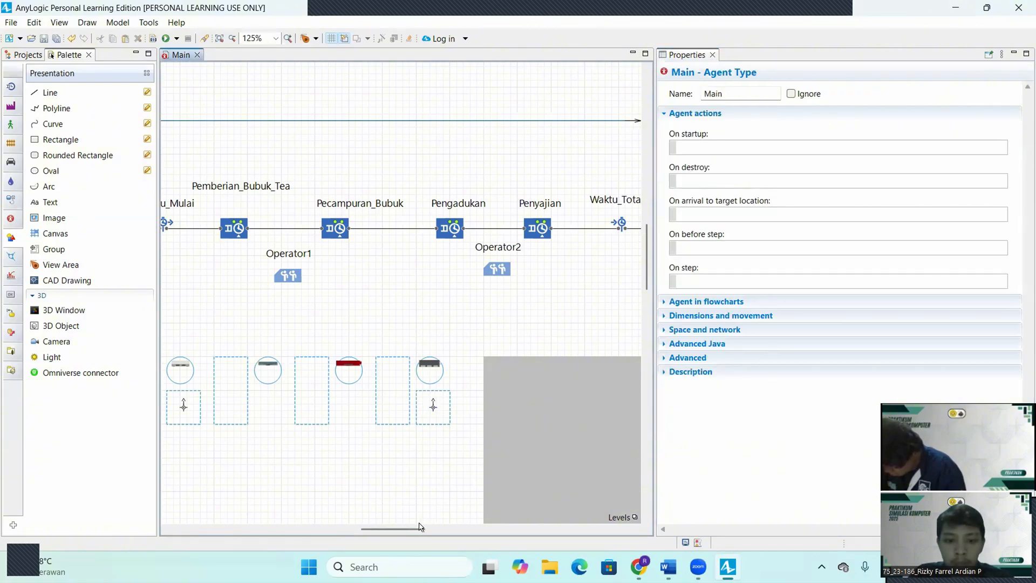
# Step: Set the arrival rate of the Bahan_baku_datang source to 25 per hour
pyautogui.hscroll(-5, 354, 515)
pyautogui.scroll(3, 349, 414)
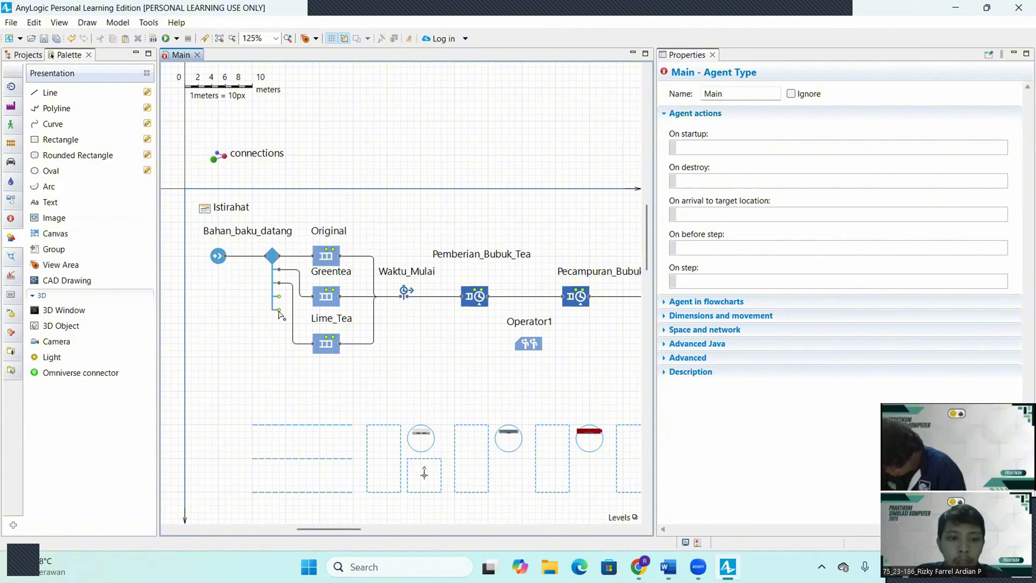
pyautogui.click(219, 258)
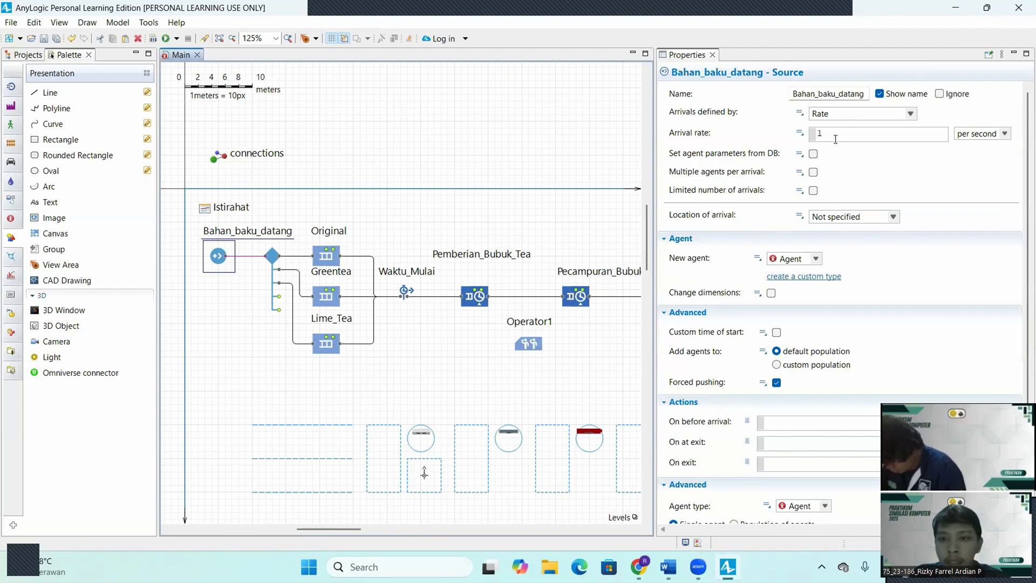
pyautogui.doubleClick(816, 135)
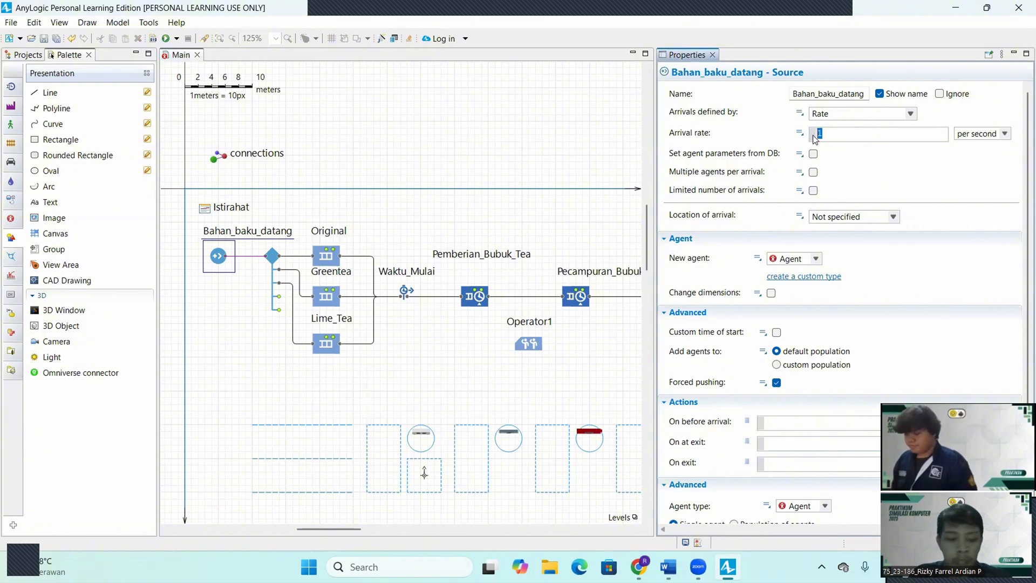
pyautogui.write('25')
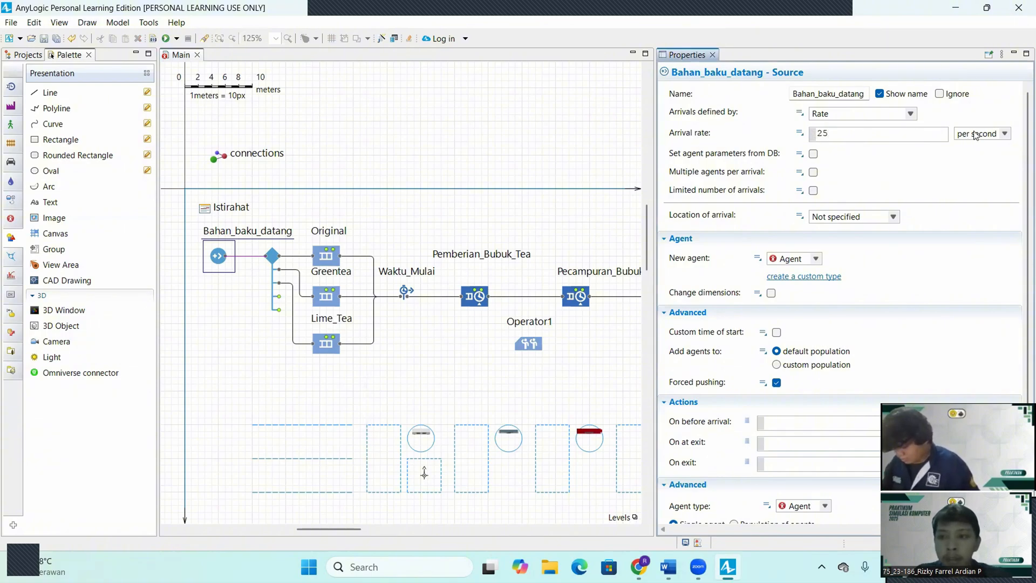
pyautogui.click(1006, 134)
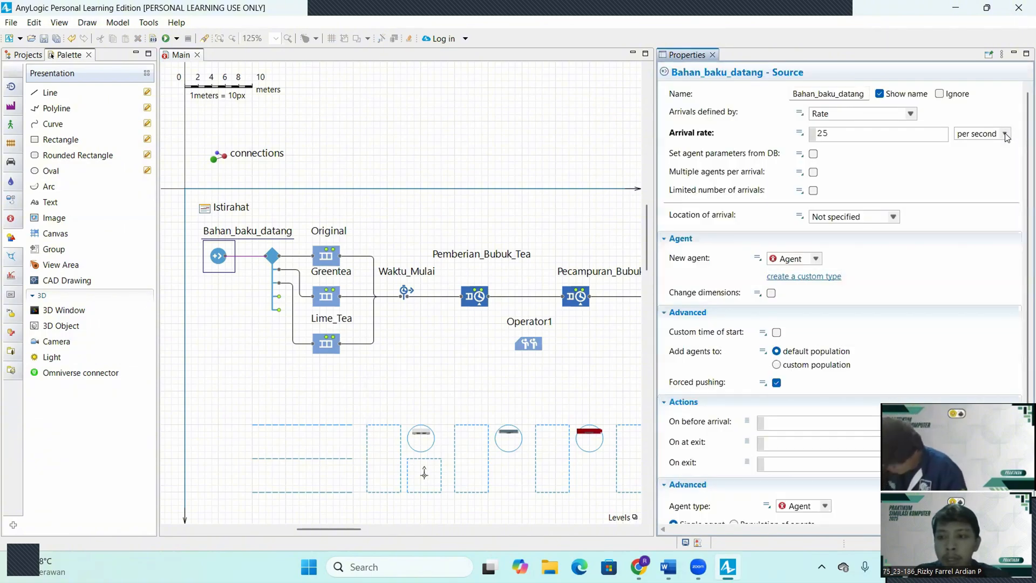
pyautogui.click(1005, 135)
pyautogui.click(986, 189)
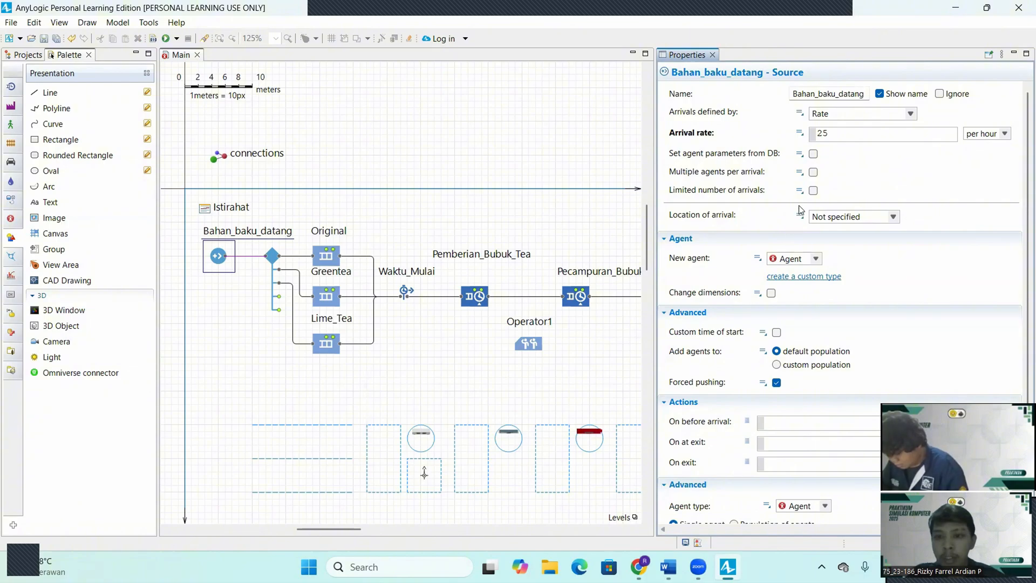
# Step: Choose Tea as the new agent type generated by the Bahan_baku_datang source
pyautogui.click(817, 259)
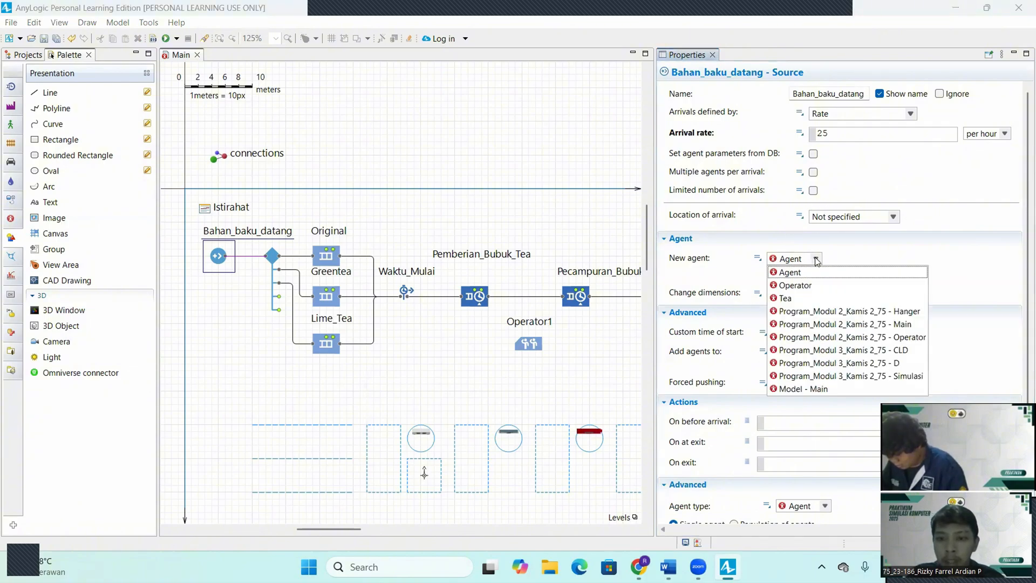
pyautogui.click(799, 298)
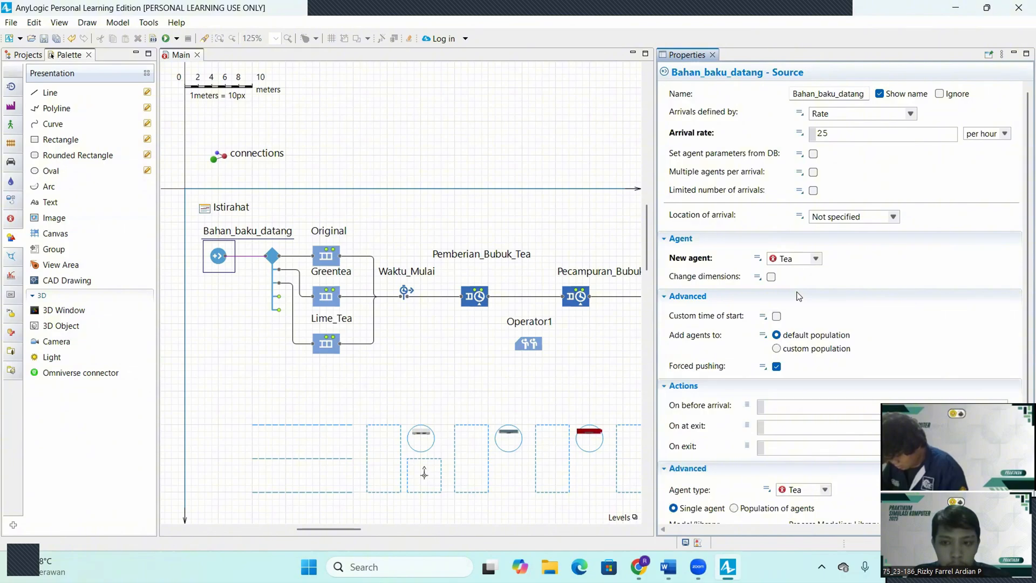
pyautogui.scroll(-5, 832, 310)
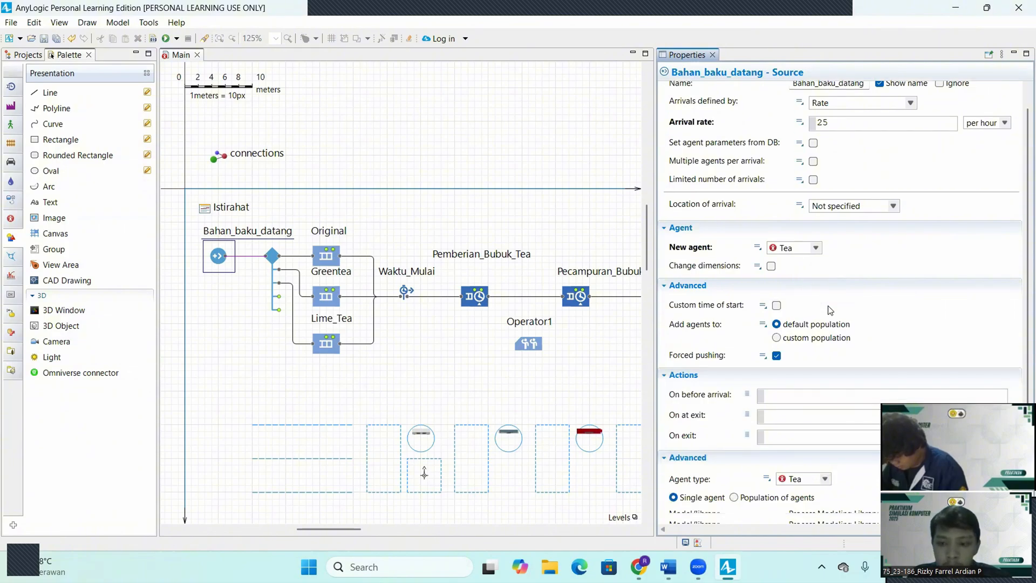
pyautogui.scroll(5, 813, 361)
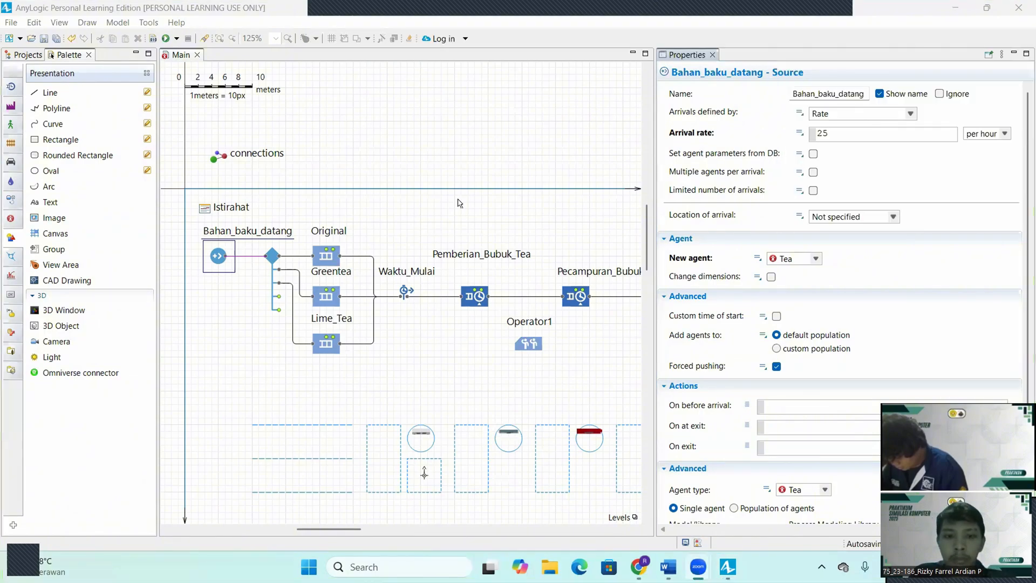
# Step: Set the five output probabilities of the selectOutput5 block to 0.4, 0.3, 0.3, 0 and 0
pyautogui.click(269, 256)
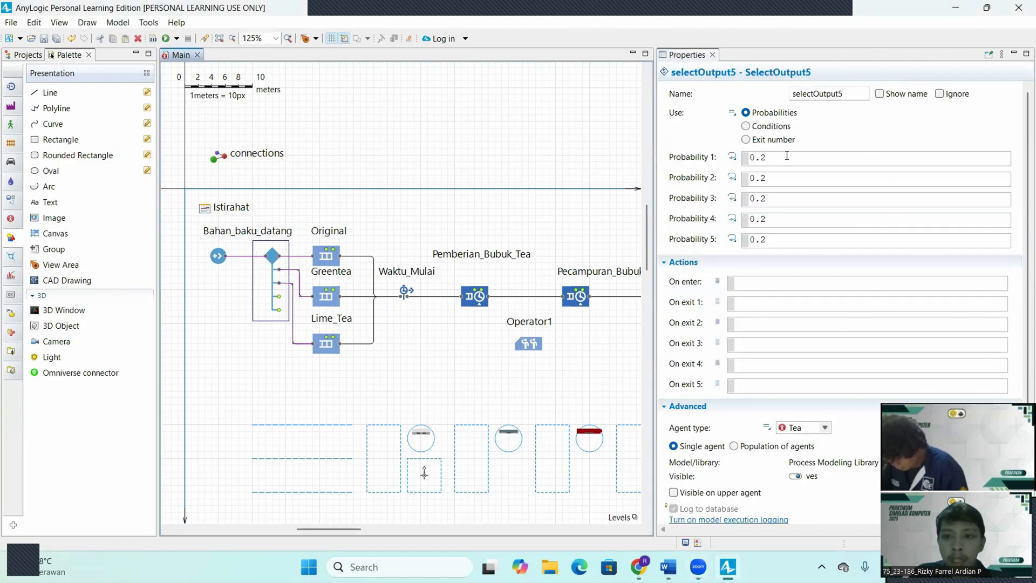
pyautogui.click(775, 162)
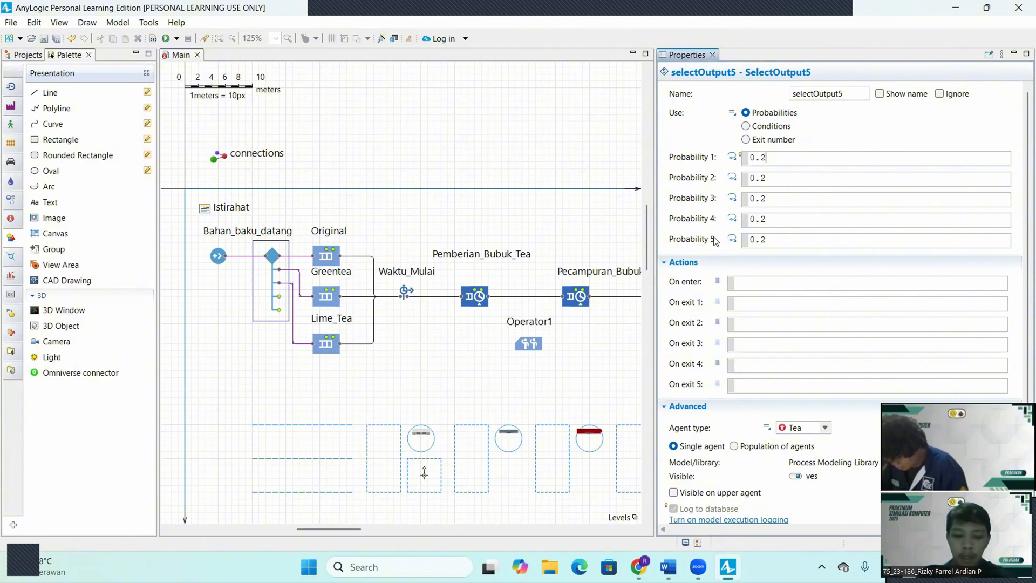
pyautogui.press('BackSpace')
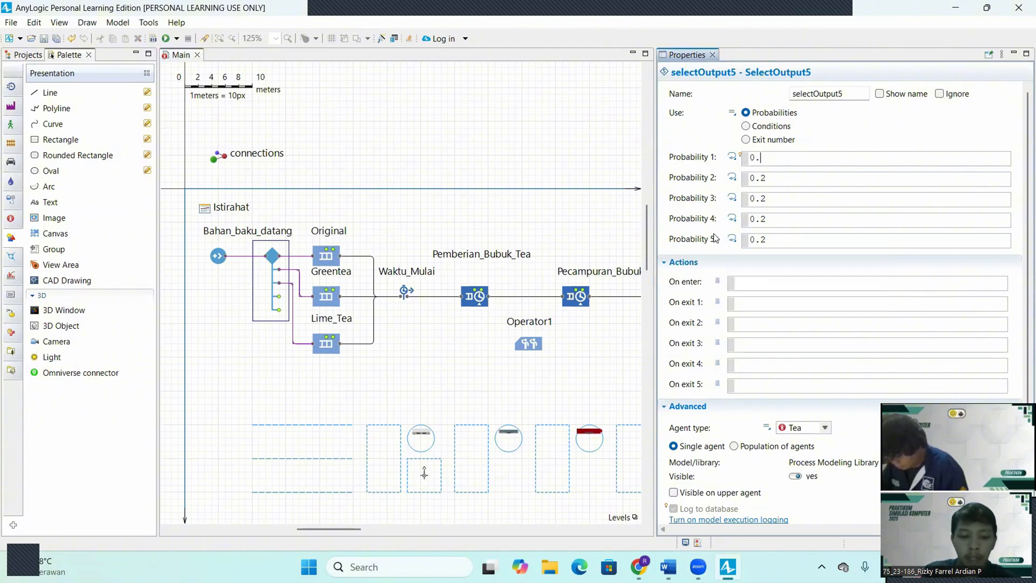
pyautogui.click(769, 178)
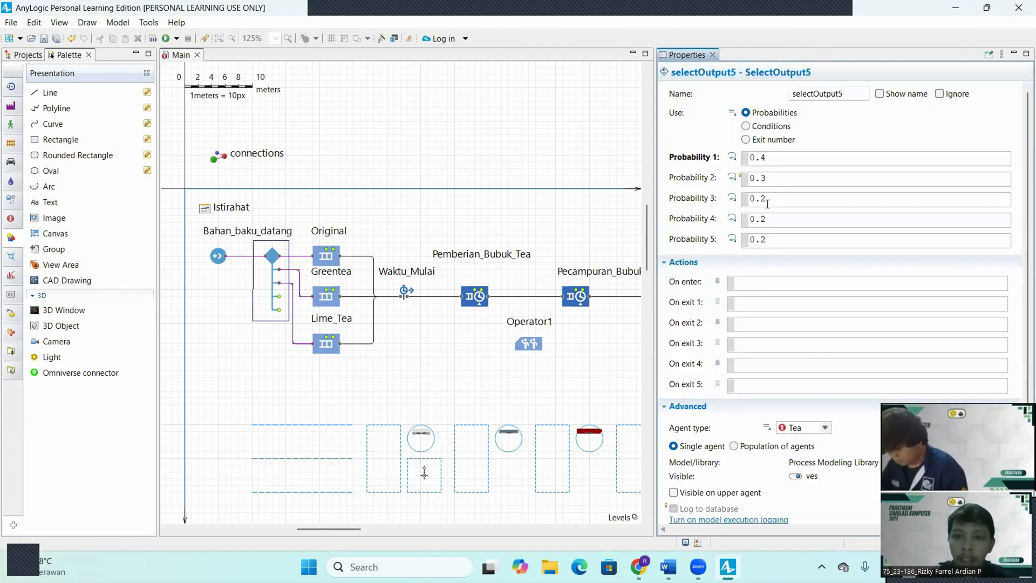
pyautogui.click(770, 199)
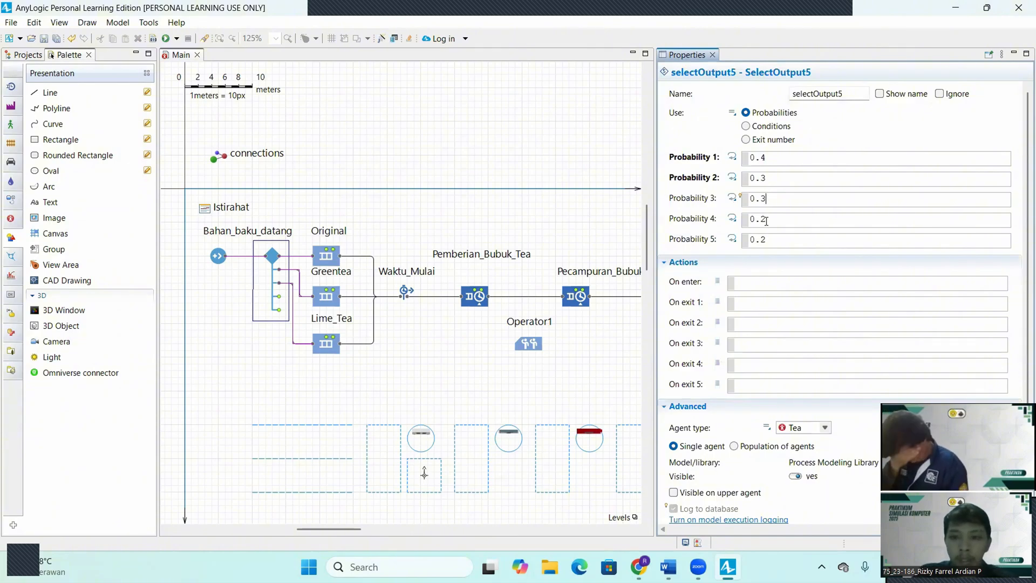
pyautogui.click(766, 220)
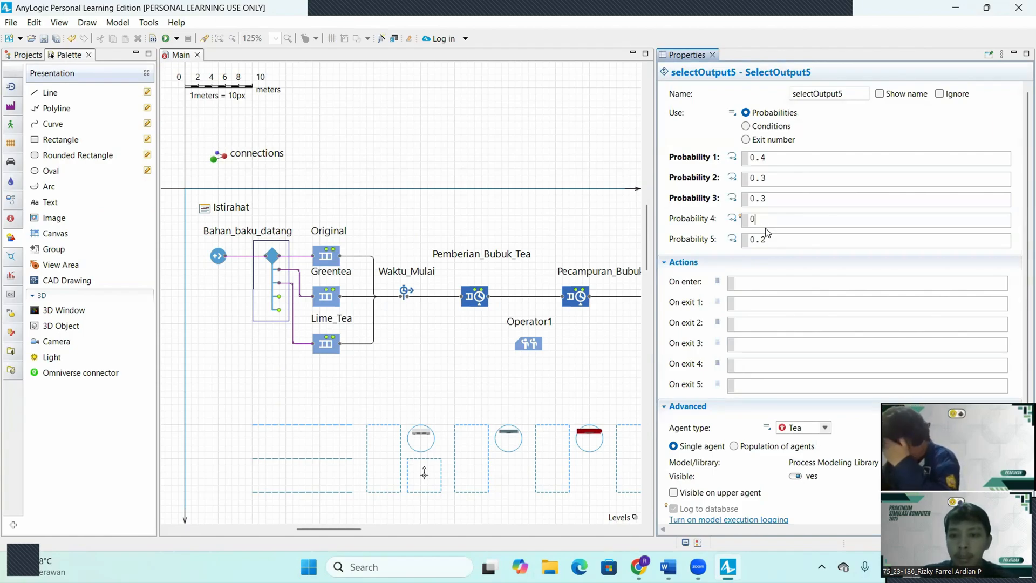
pyautogui.click(766, 239)
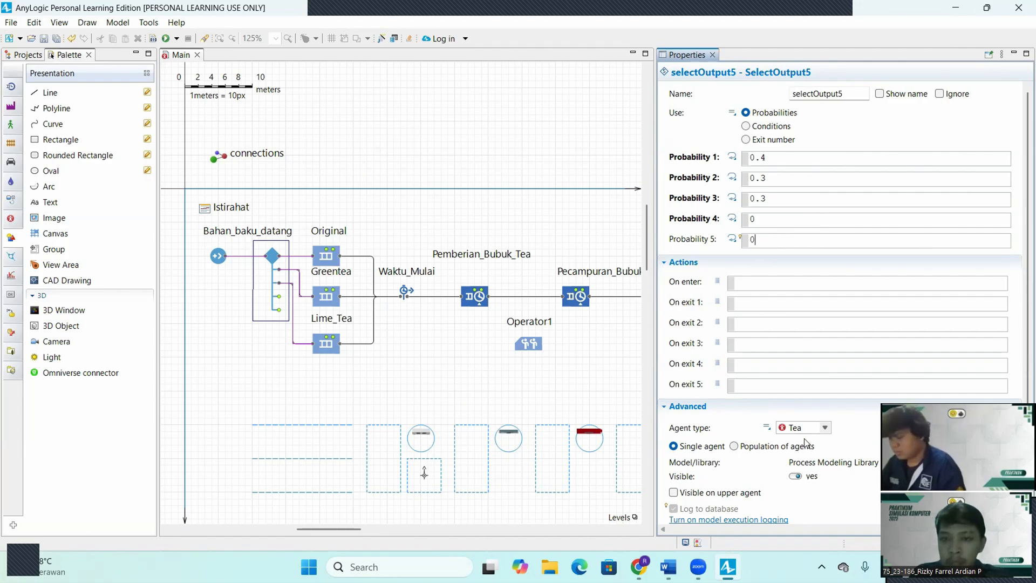
# Step: Enable maximum capacity for the Original queue and set its agent location to Antri_Original
pyautogui.click(330, 261)
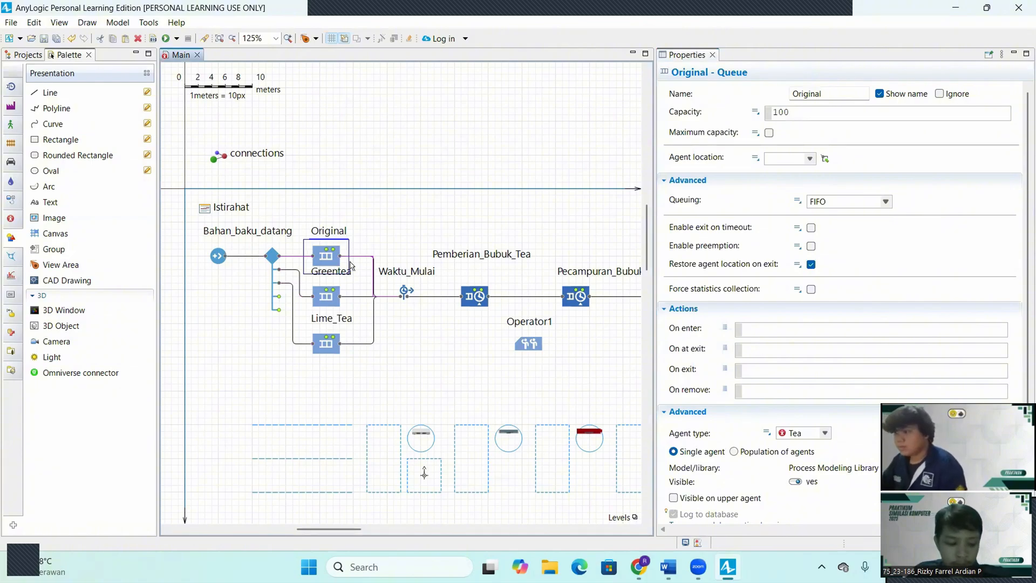
pyautogui.click(769, 134)
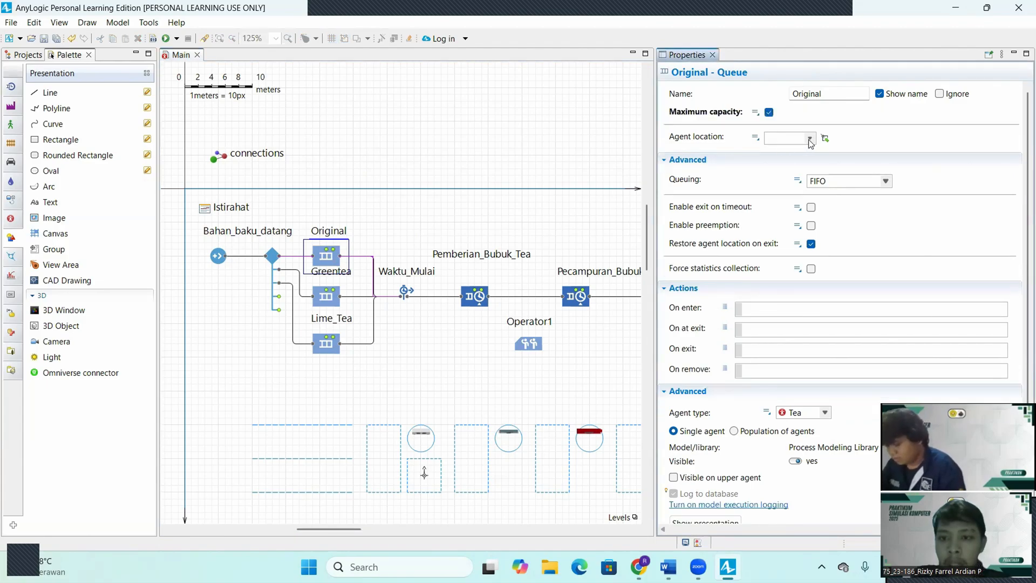
pyautogui.click(810, 139)
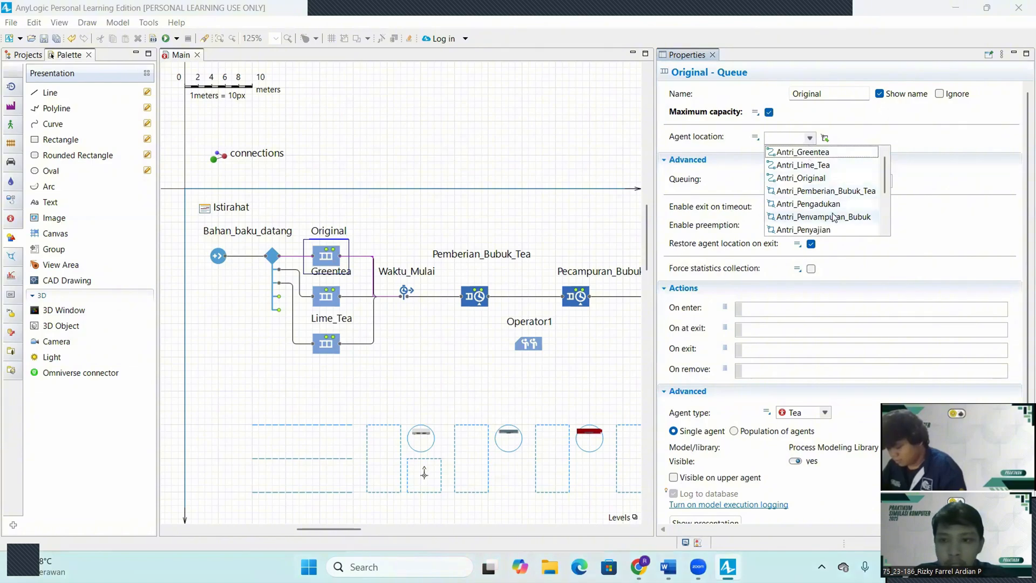
pyautogui.scroll(-1, 832, 216)
pyautogui.scroll(1, 831, 216)
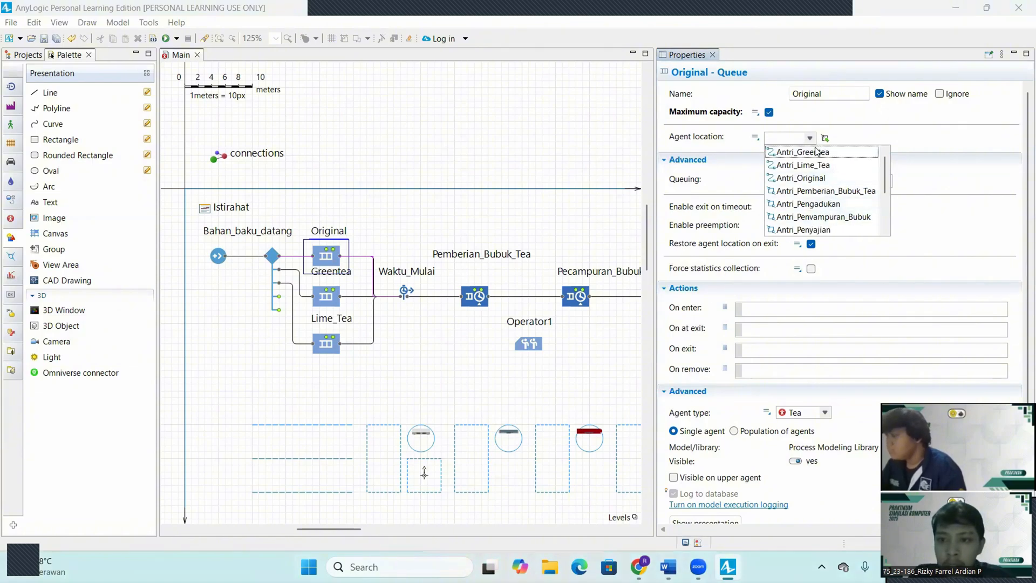
pyautogui.click(811, 178)
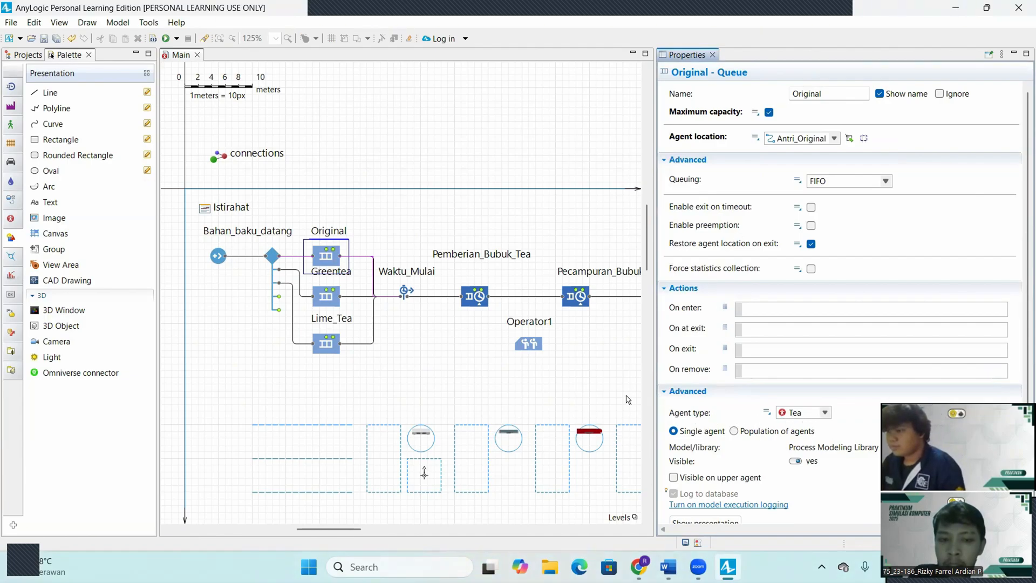
# Step: Enable maximum capacity for the Greentea queue and set its agent location to Antri_Greentea
pyautogui.click(335, 301)
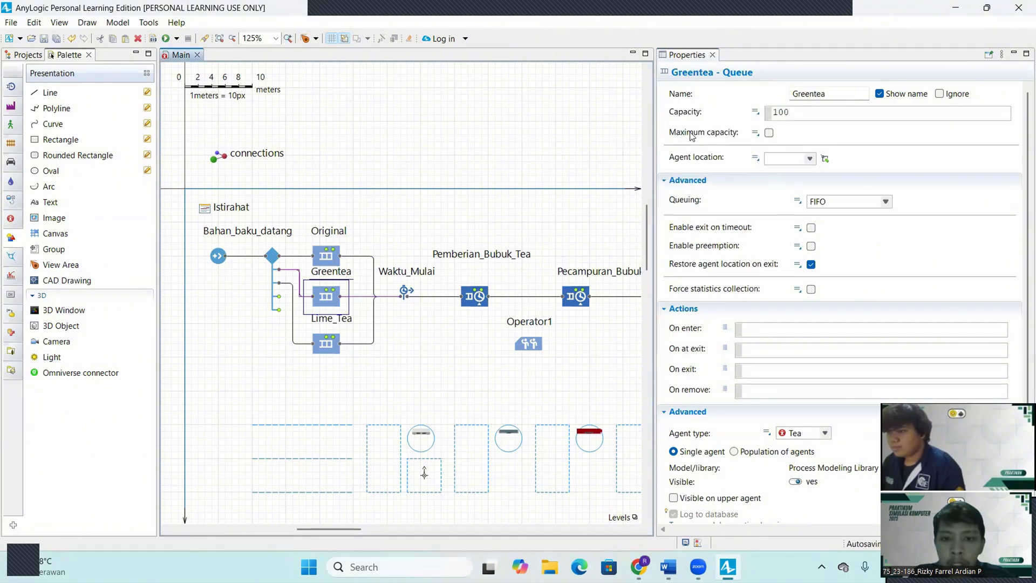
pyautogui.click(768, 133)
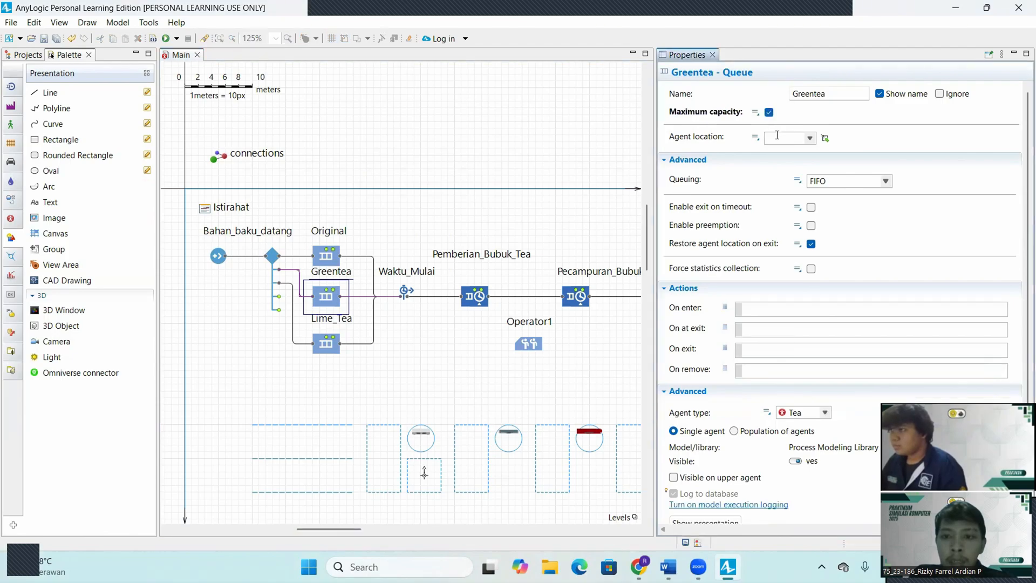
pyautogui.click(811, 139)
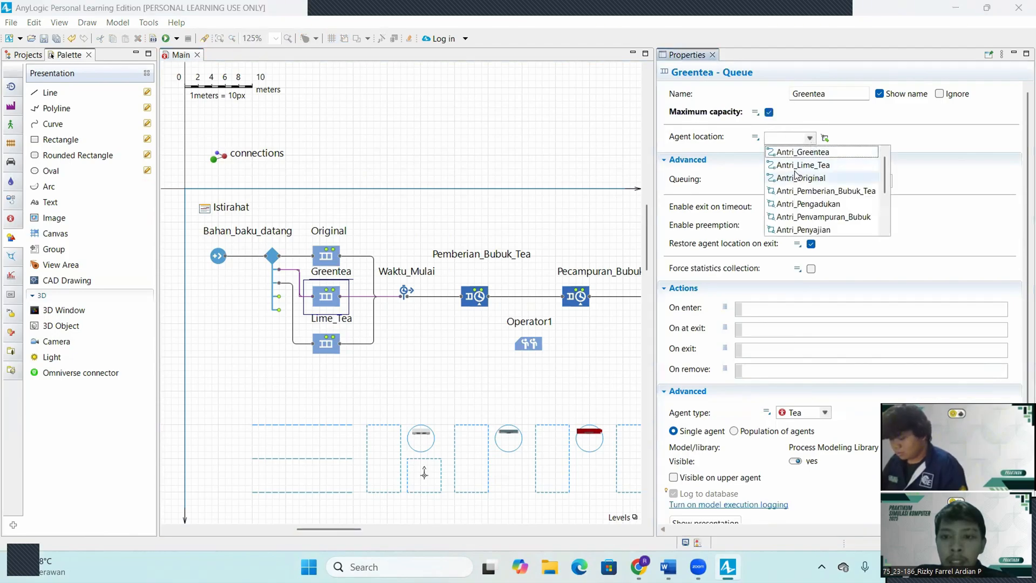
pyautogui.click(810, 156)
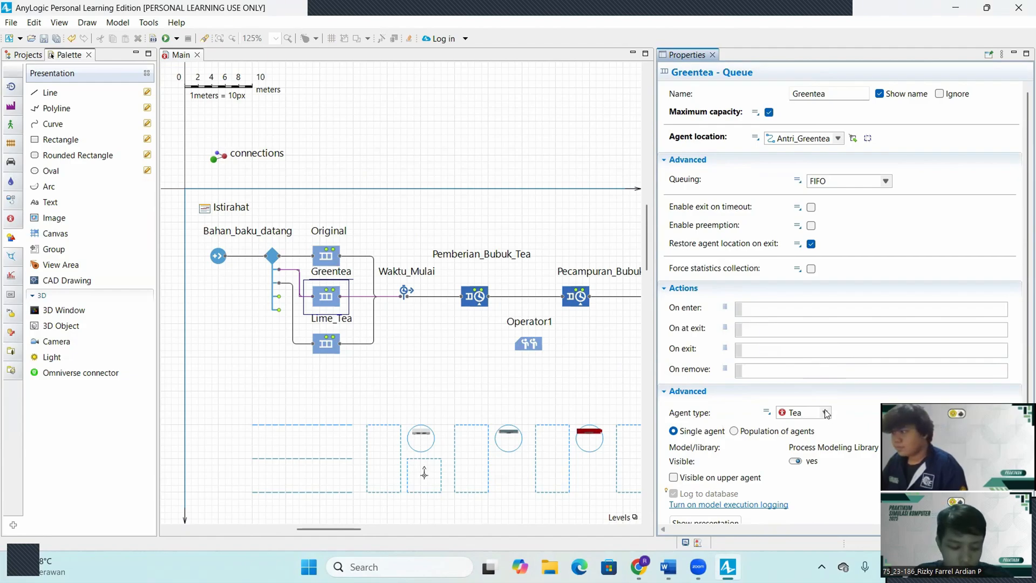
# Step: Set the Lime_Tea queue's agent location to Antri_Lime_Tea and enable its maximum capacity
pyautogui.click(335, 346)
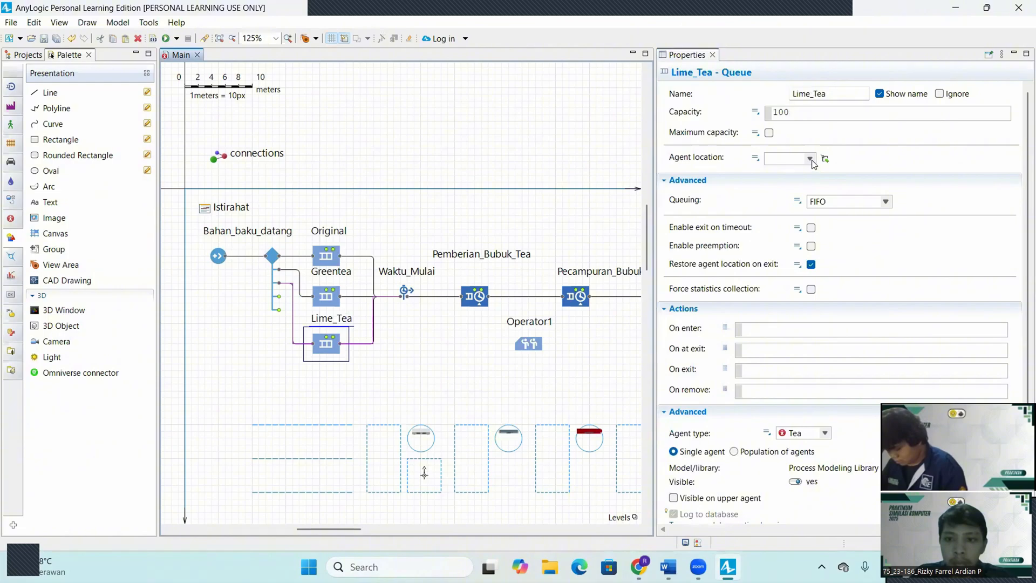
pyautogui.click(811, 159)
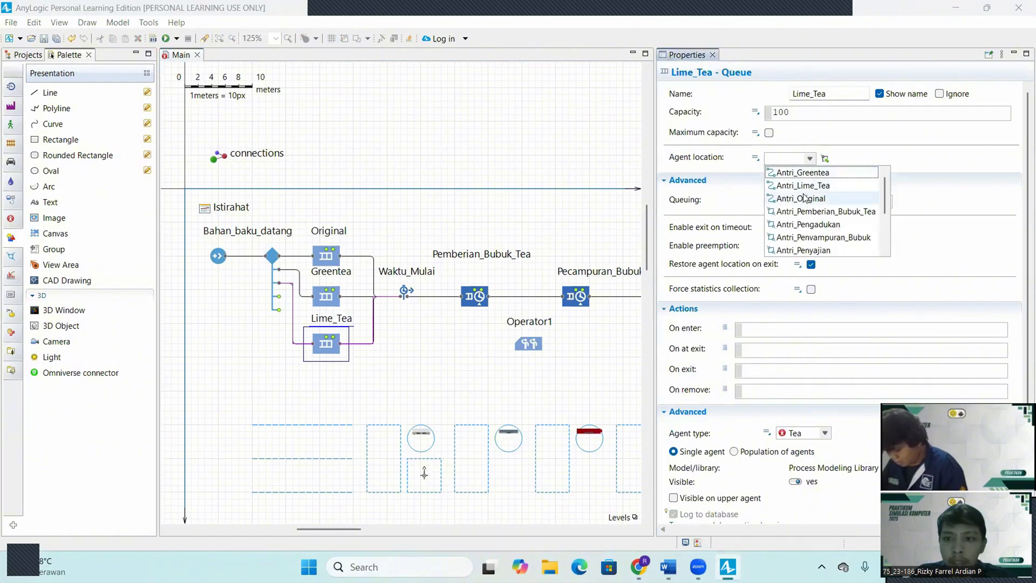
pyautogui.click(803, 185)
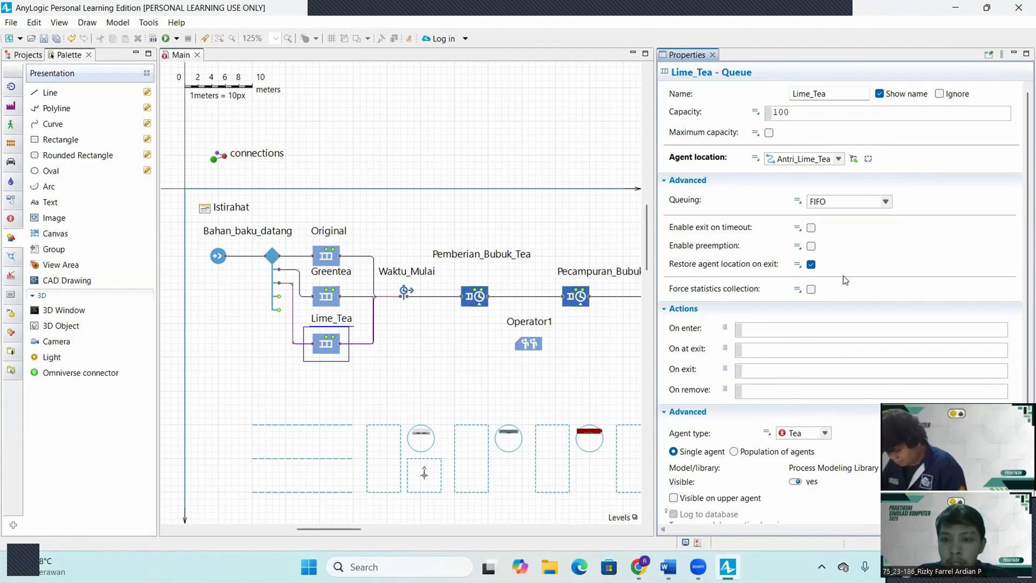
pyautogui.click(769, 133)
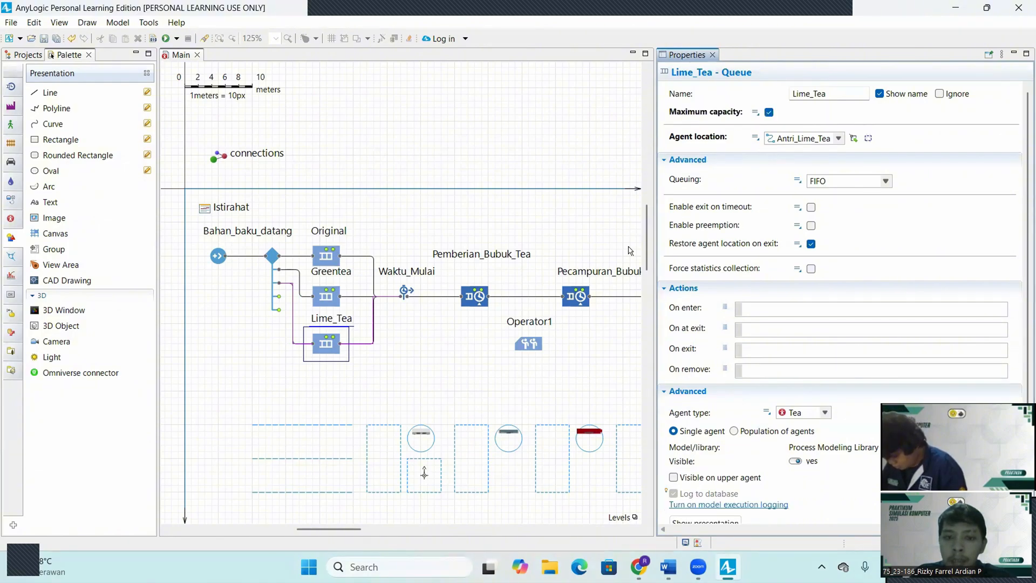
# Step: Add Operator1 to the resource sets of the Pemberian_Bubuk_Tea service and enable its maximum queue capacity
pyautogui.click(403, 296)
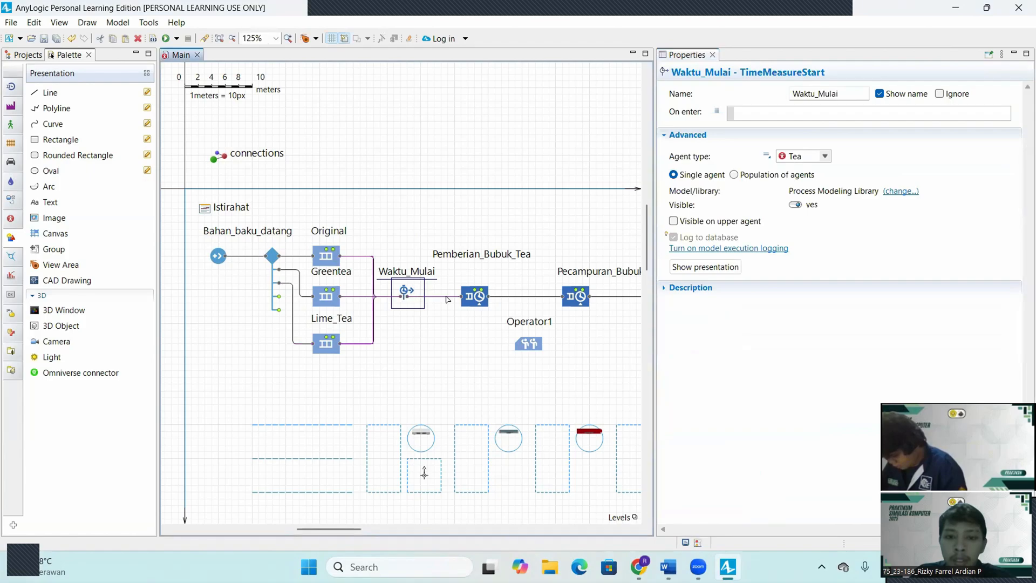
pyautogui.click(473, 300)
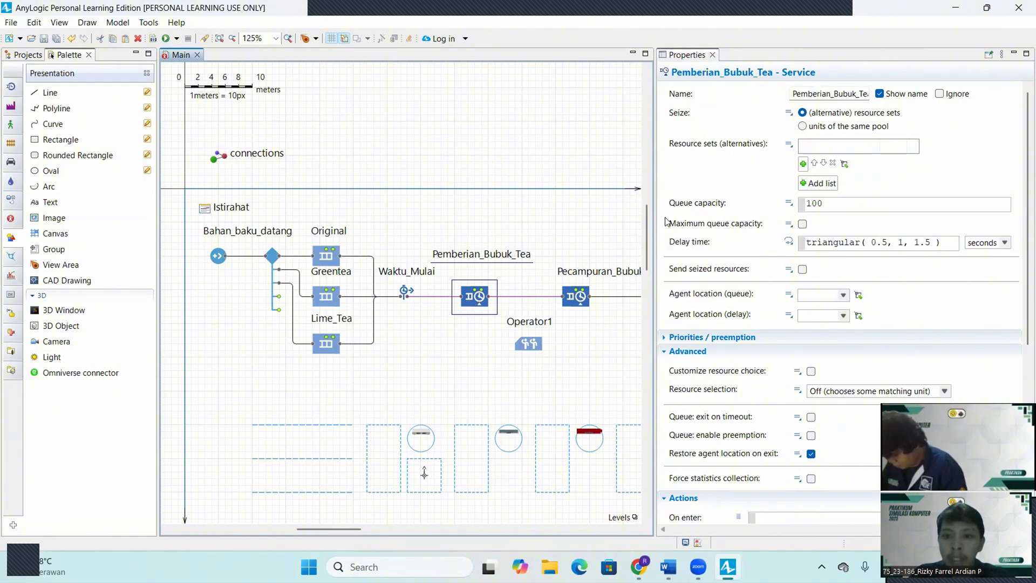
pyautogui.click(803, 163)
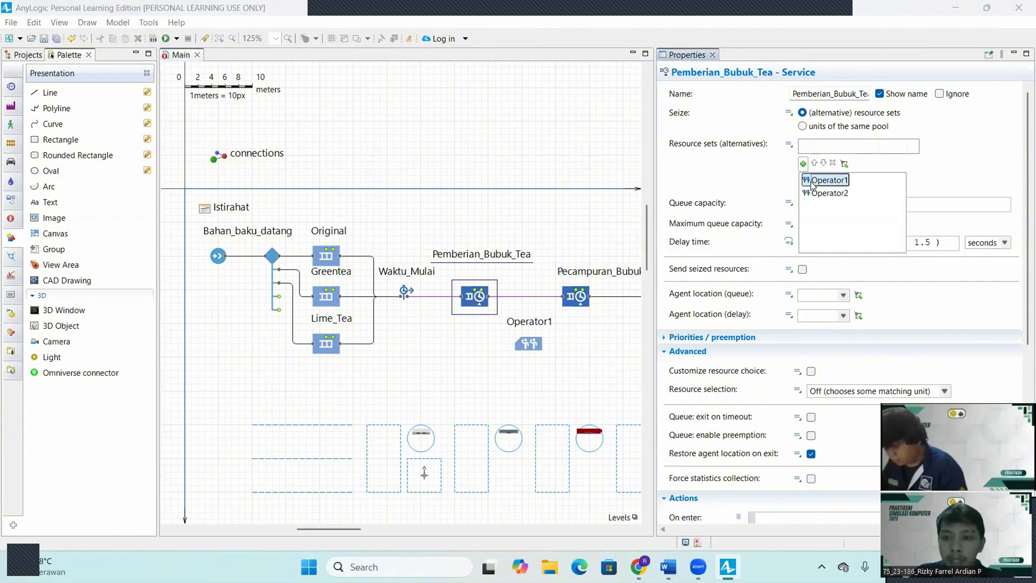
pyautogui.click(812, 185)
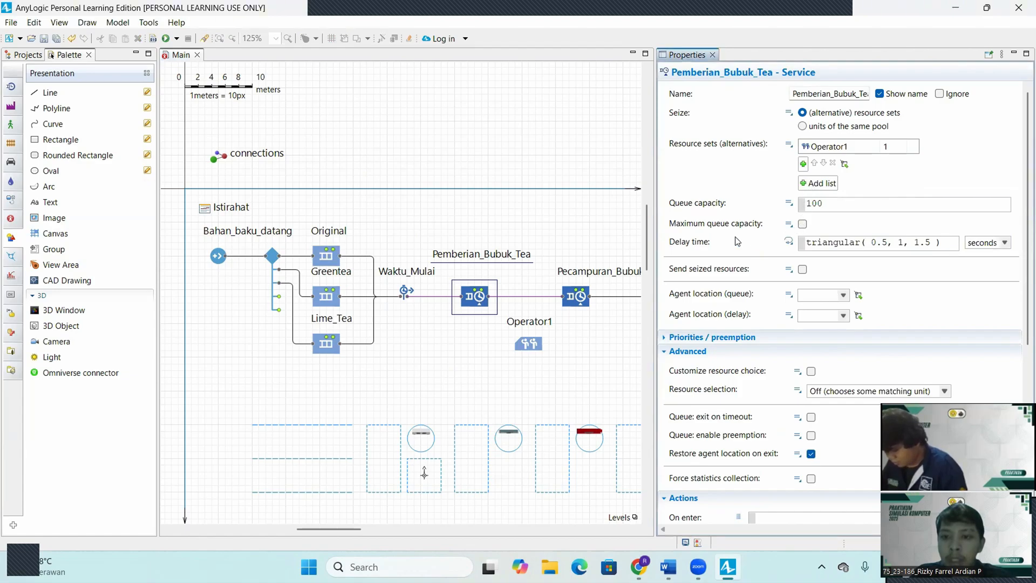
pyautogui.click(803, 224)
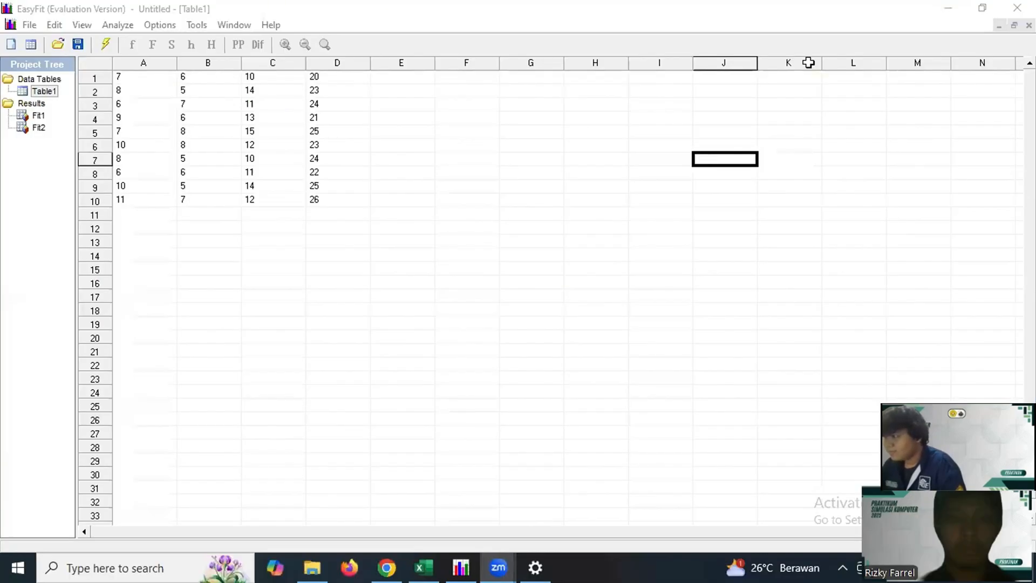
# Step: Switch to EasyFit and fit discrete distributions to rows 1 to 10 of column A in Table1
pyautogui.click(437, 144)
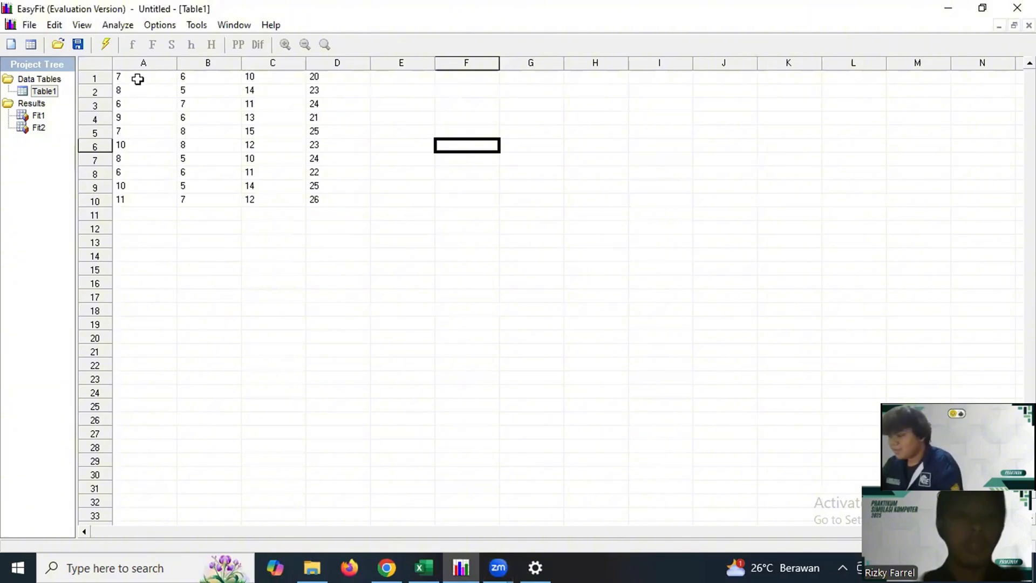
pyautogui.moveTo(138, 79); pyautogui.dragTo(142, 196)
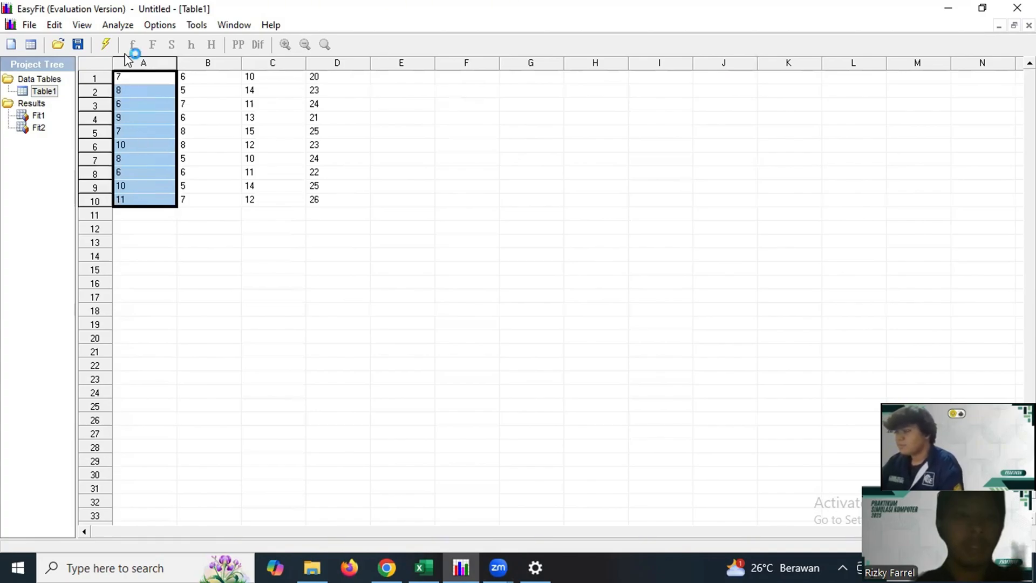
pyautogui.click(117, 25)
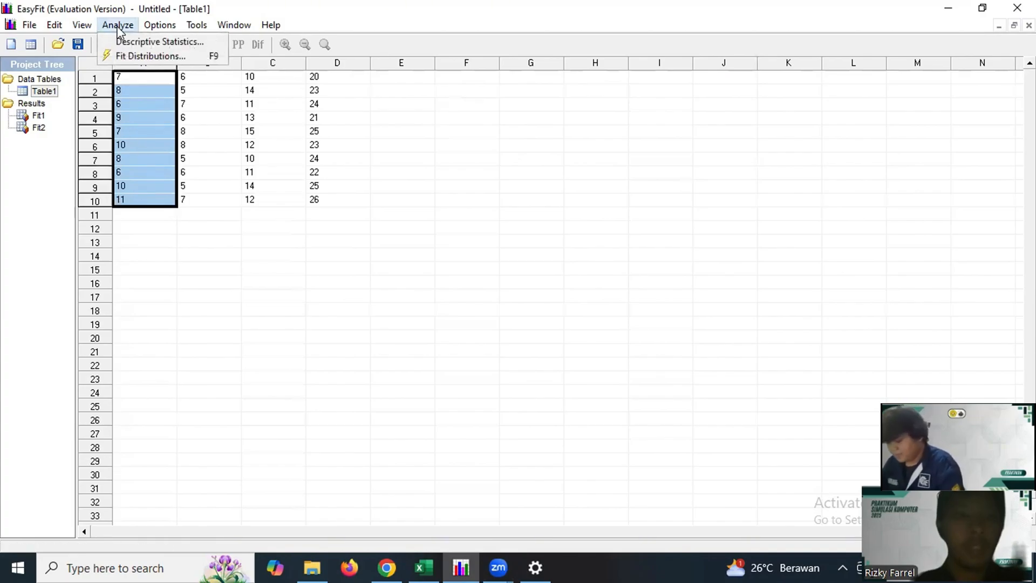
pyautogui.click(136, 58)
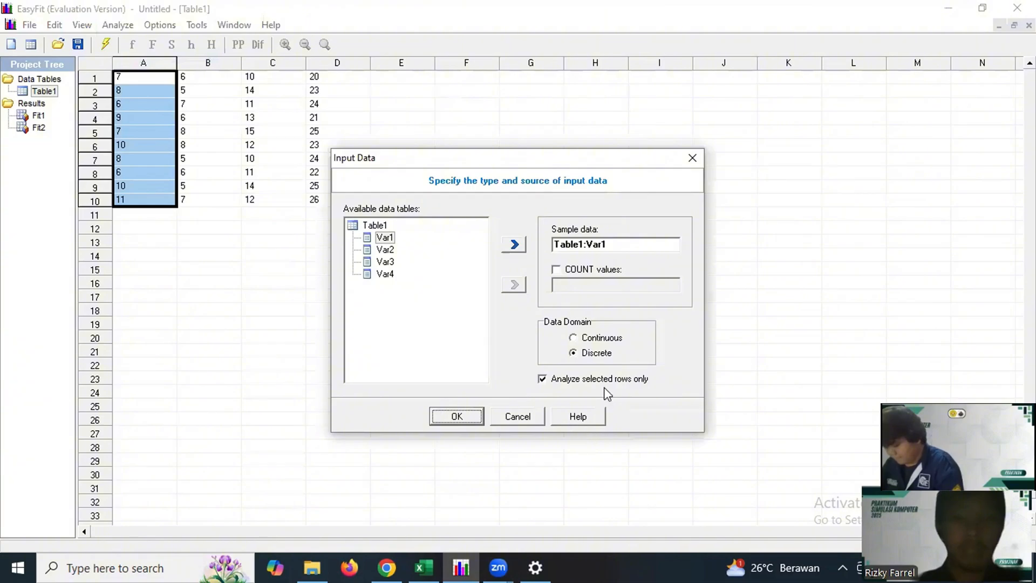
pyautogui.click(467, 420)
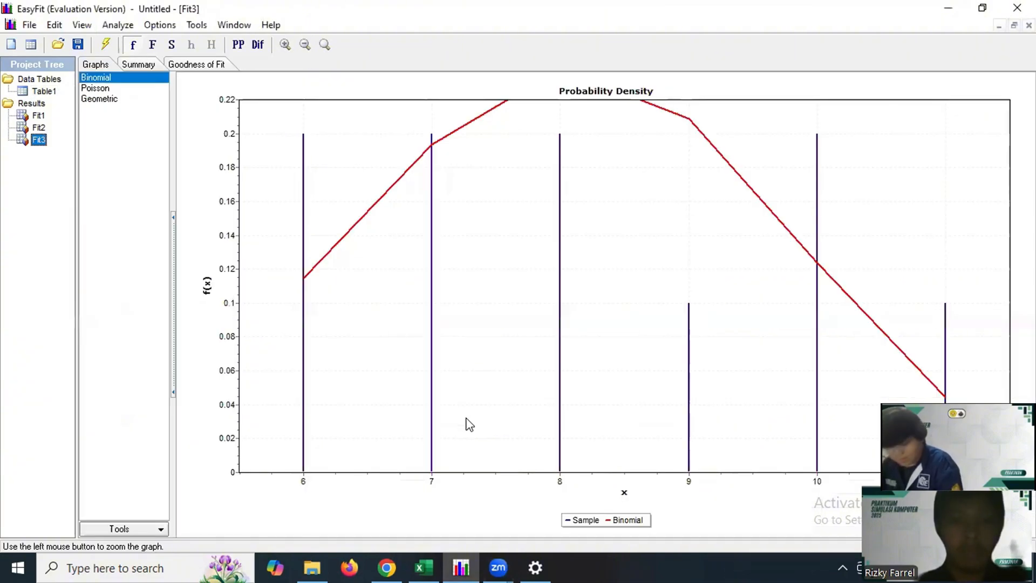
# Step: Sort the goodness-of-fit results by Kolmogorov-Smirnov rank and view the summary of the fitted distribution parameters
pyautogui.click(194, 68)
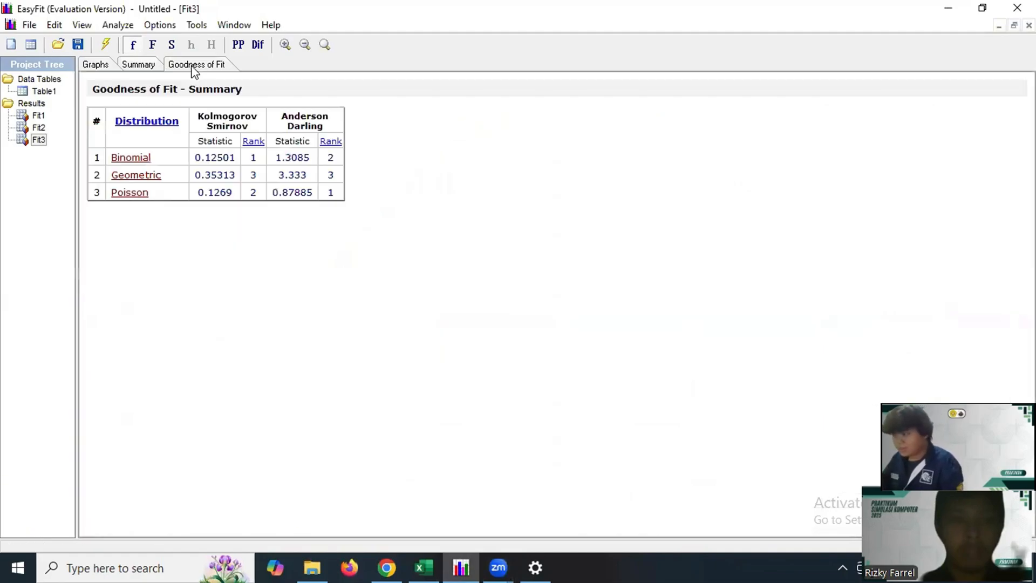
pyautogui.click(253, 141)
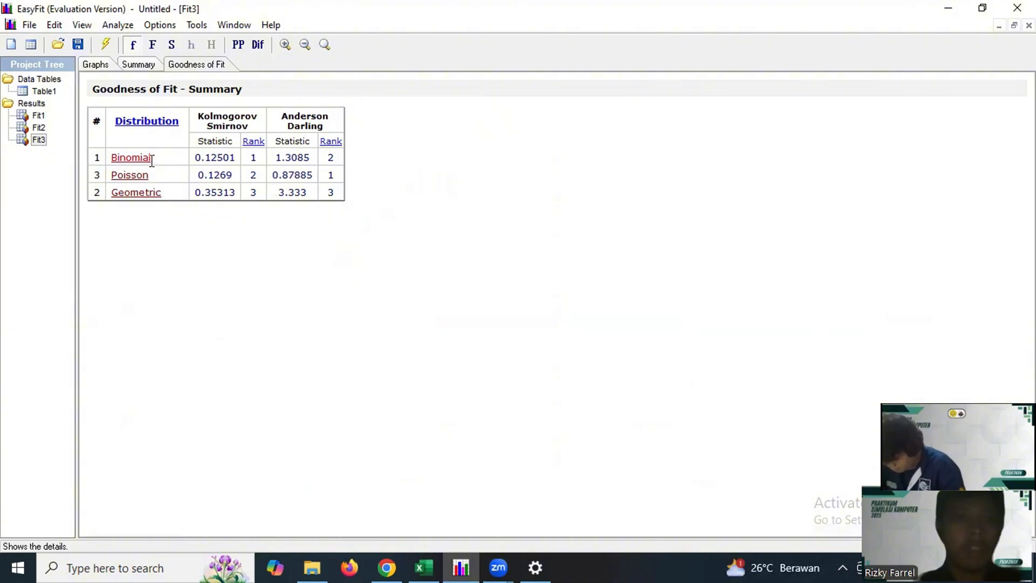
pyautogui.click(135, 61)
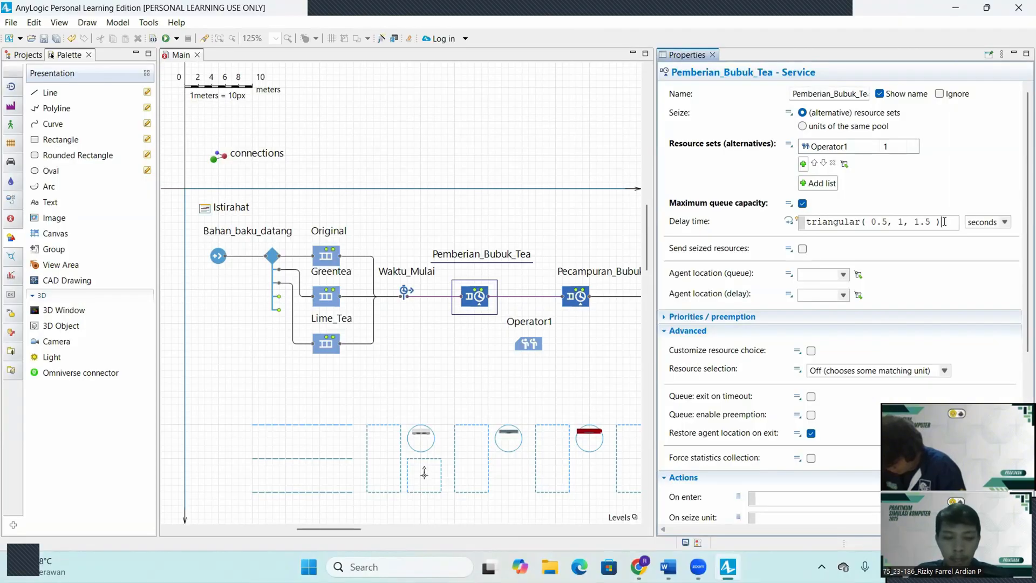
# Step: Switch back to AnyLogic and choose the Binomial distribution for the delay time of the Pemberian_Bubuk_Tea service
pyautogui.moveTo(808, 222); pyautogui.dragTo(944, 221)
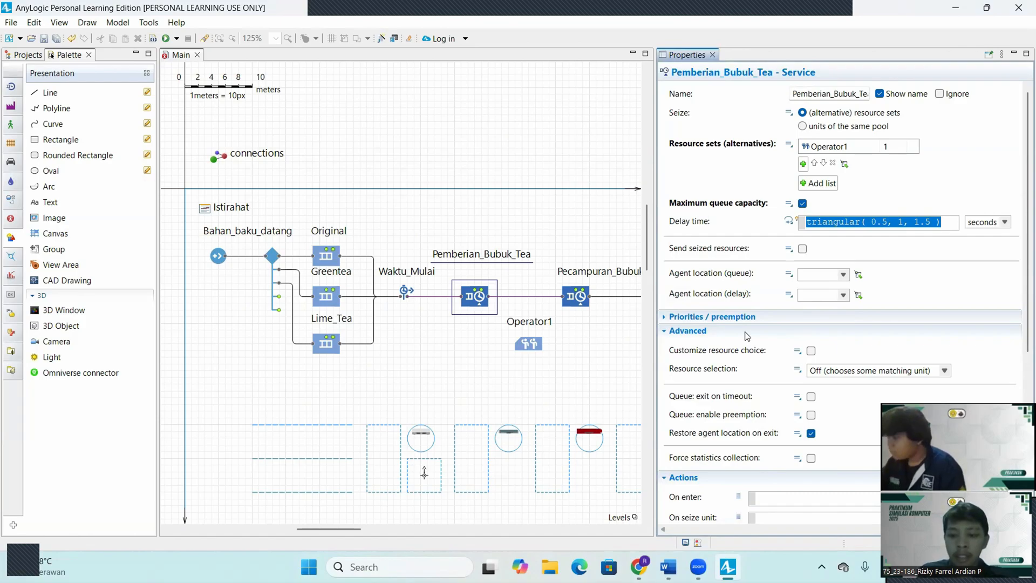
pyautogui.press('BackSpace')
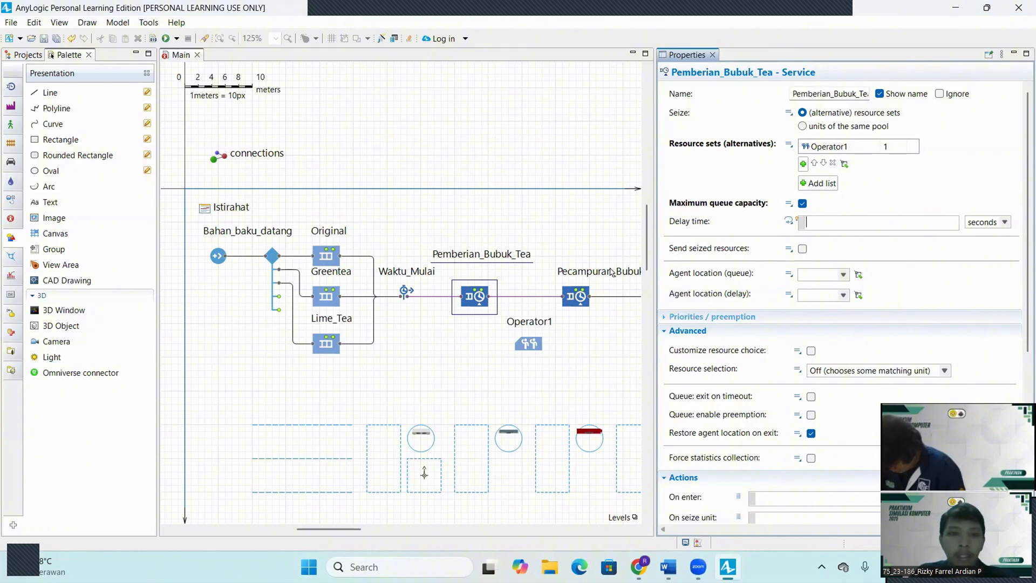
pyautogui.click(381, 44)
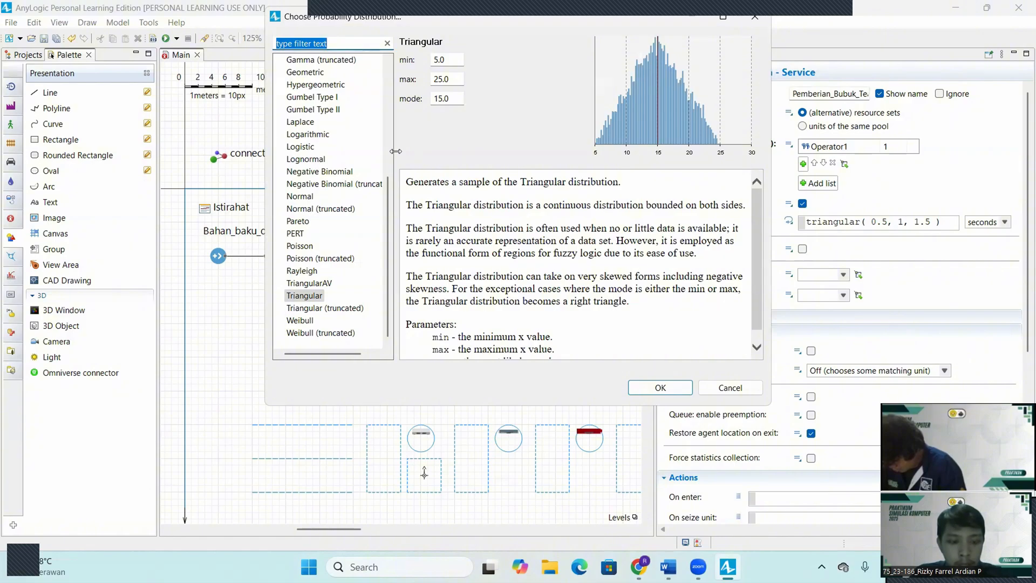
pyautogui.scroll(5, 323, 161)
pyautogui.click(305, 160)
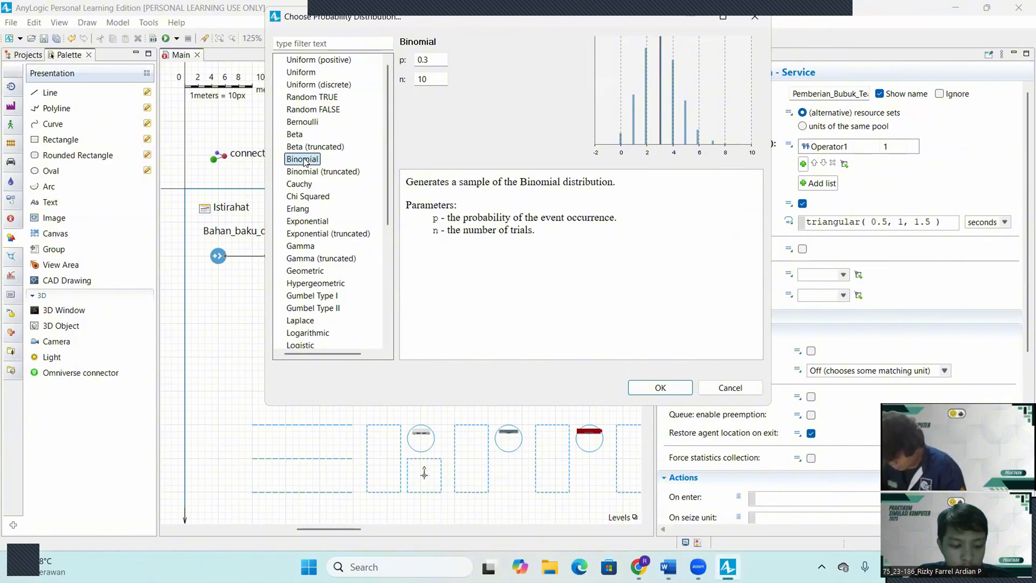
# Step: Set the Binomial distribution's p to 0.66341 and n to 12 and apply it as the delay time
pyautogui.click(431, 60)
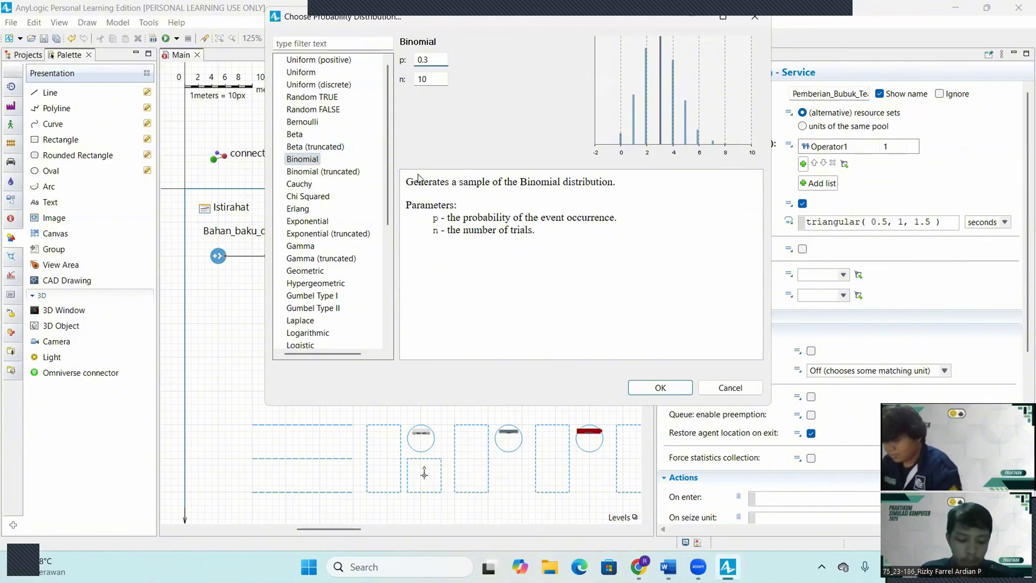
pyautogui.press('BackSpace')
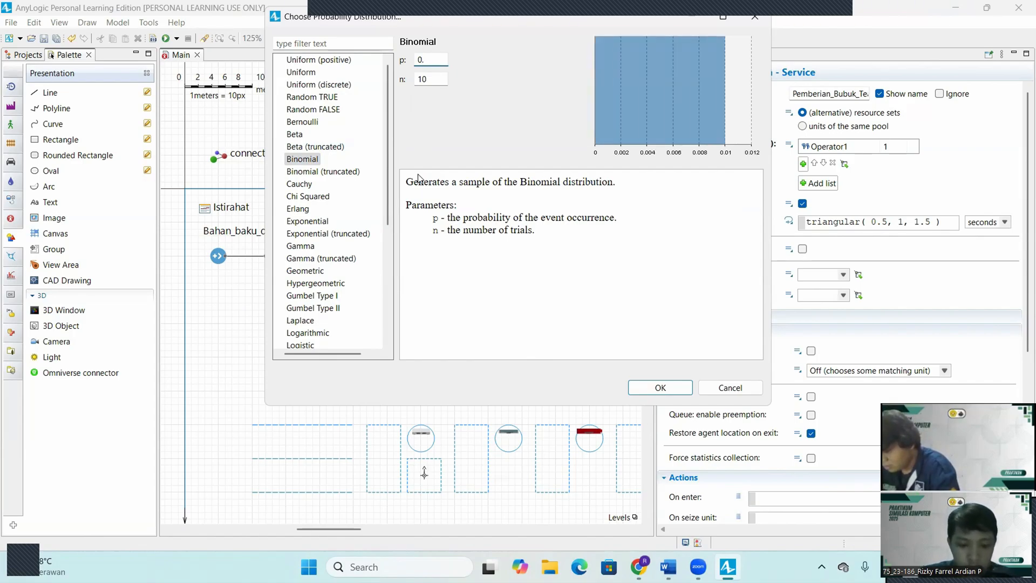
pyautogui.write('66')
pyautogui.write('3')
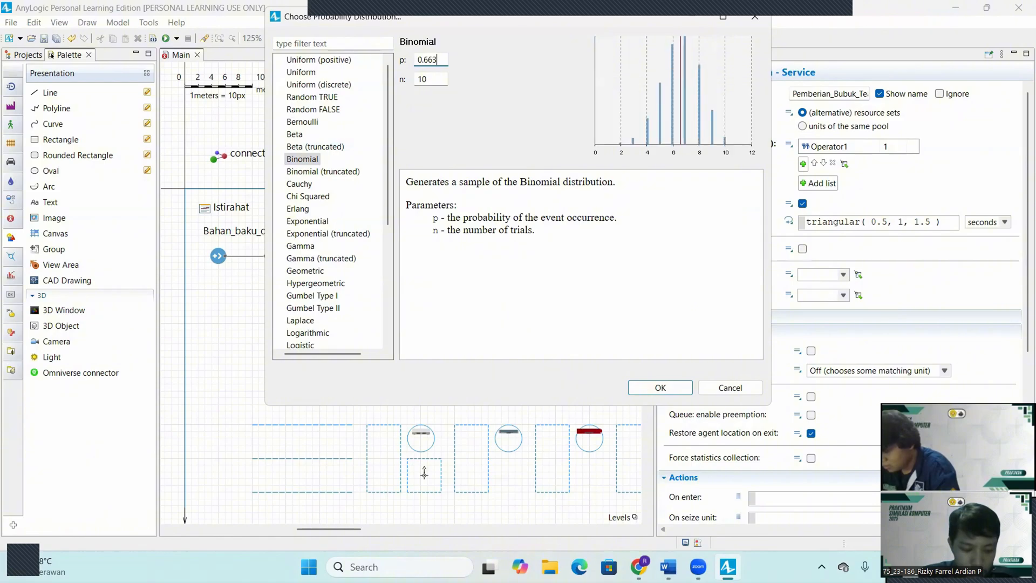
pyautogui.write('41')
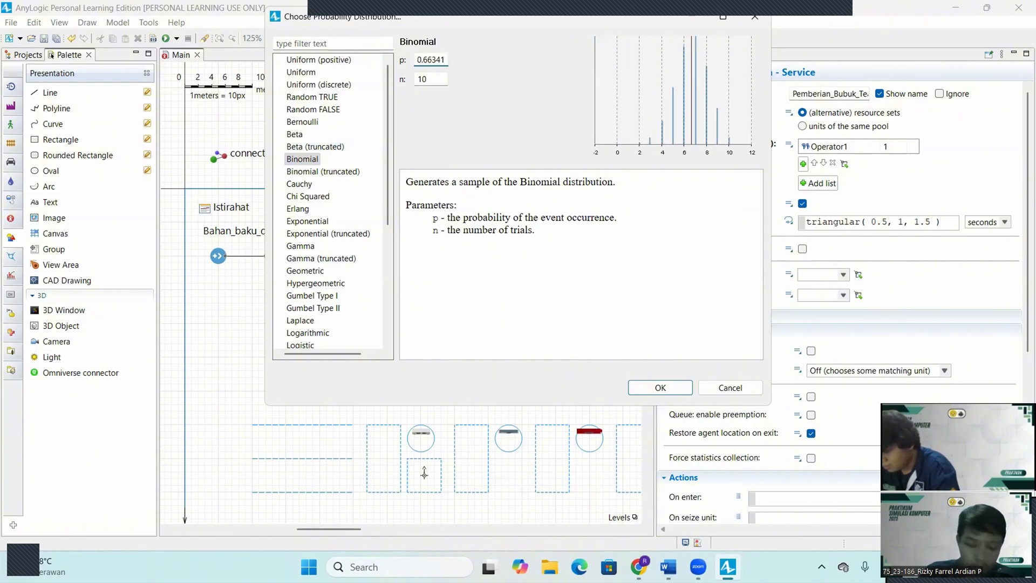
pyautogui.click(434, 81)
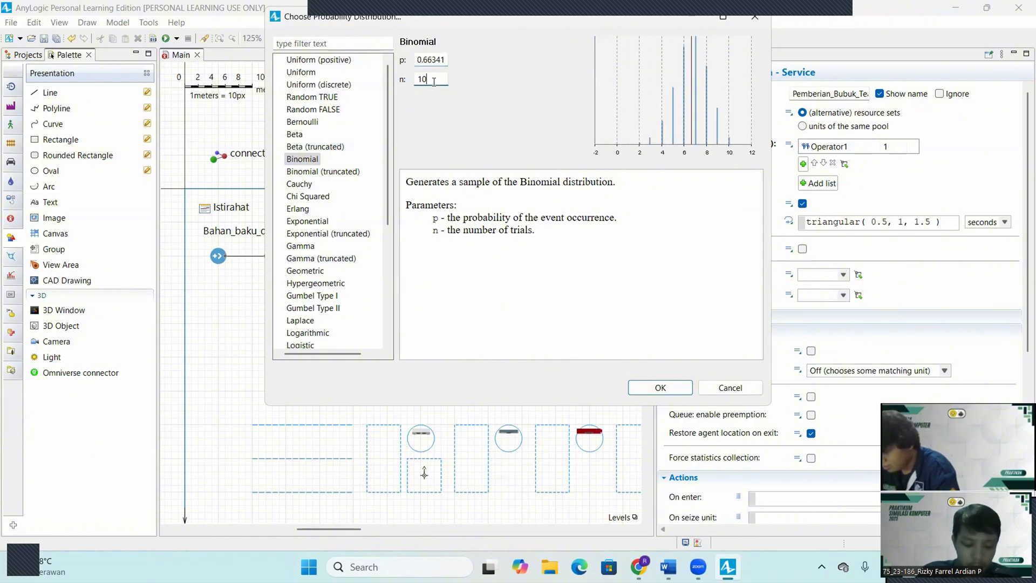
pyautogui.press('BackSpace')
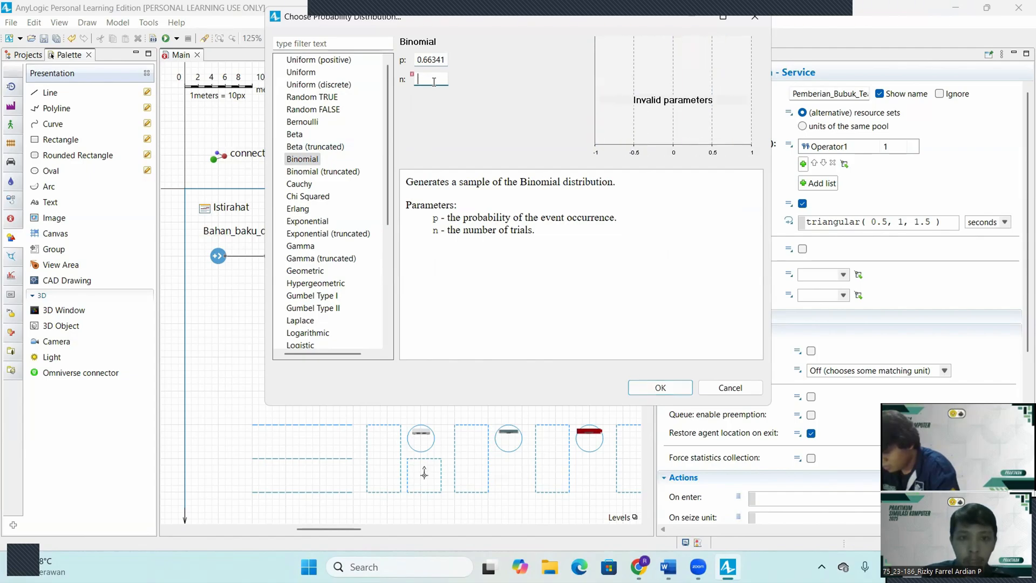
pyautogui.write('2')
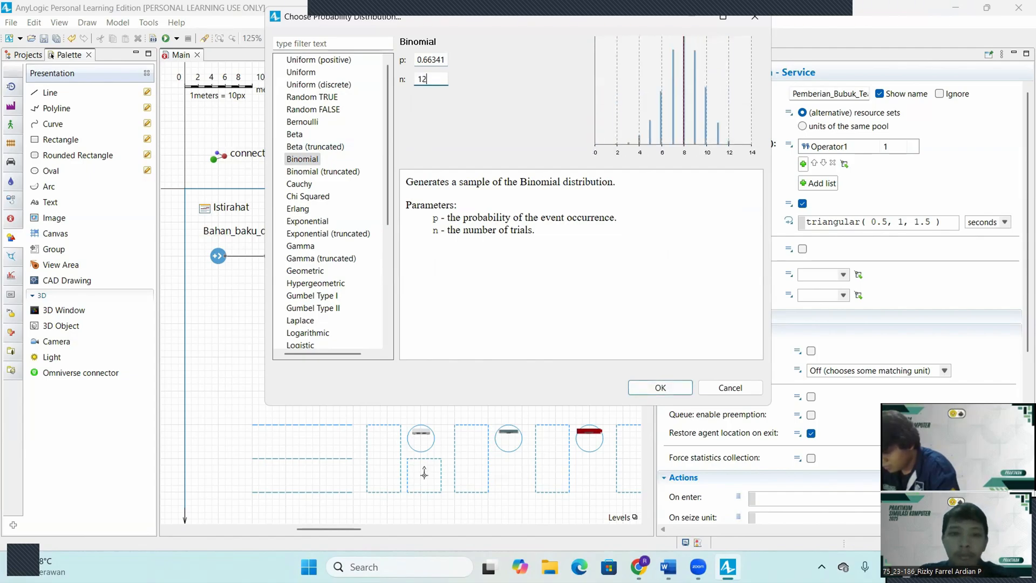
pyautogui.click(658, 389)
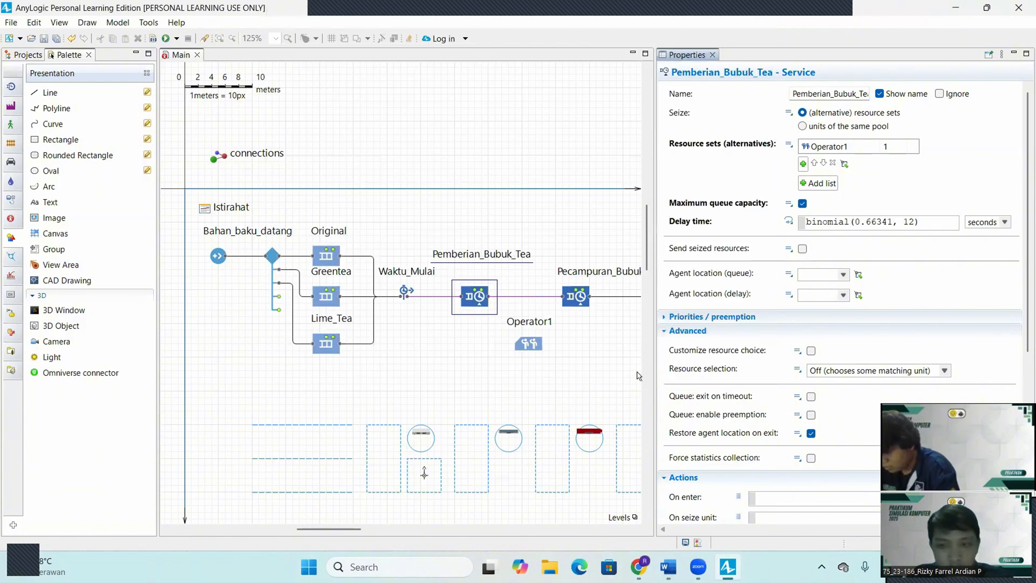
# Step: Set the Pemberian_Bubuk_Tea service's queue location to Antri_Pemberian_Bubuk_Tea and its delay location to St_Pemberian_Bubuk_Tea
pyautogui.click(843, 275)
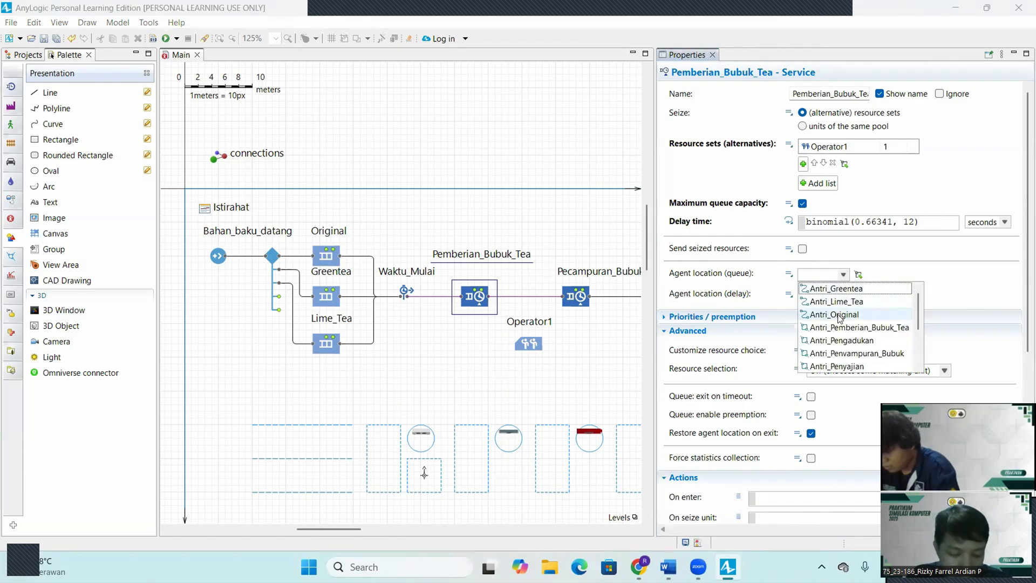
pyautogui.scroll(-2, 839, 318)
pyautogui.scroll(2, 839, 317)
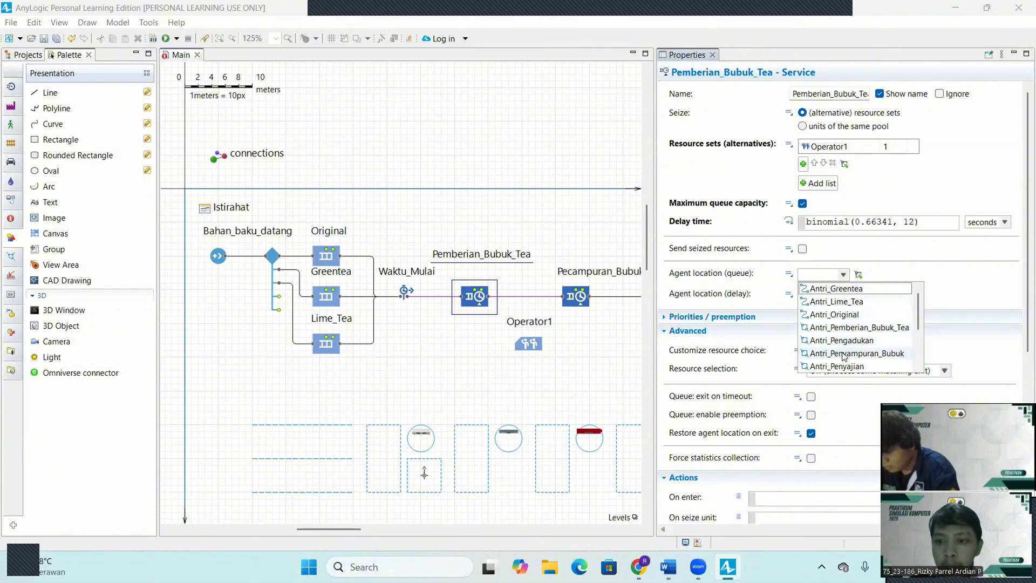
pyautogui.click(859, 328)
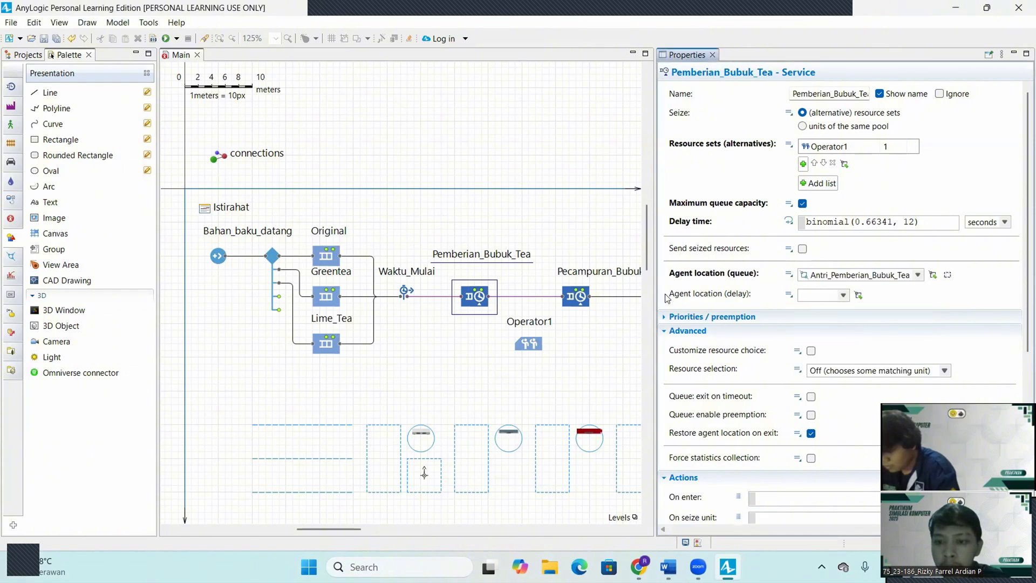
pyautogui.click(848, 296)
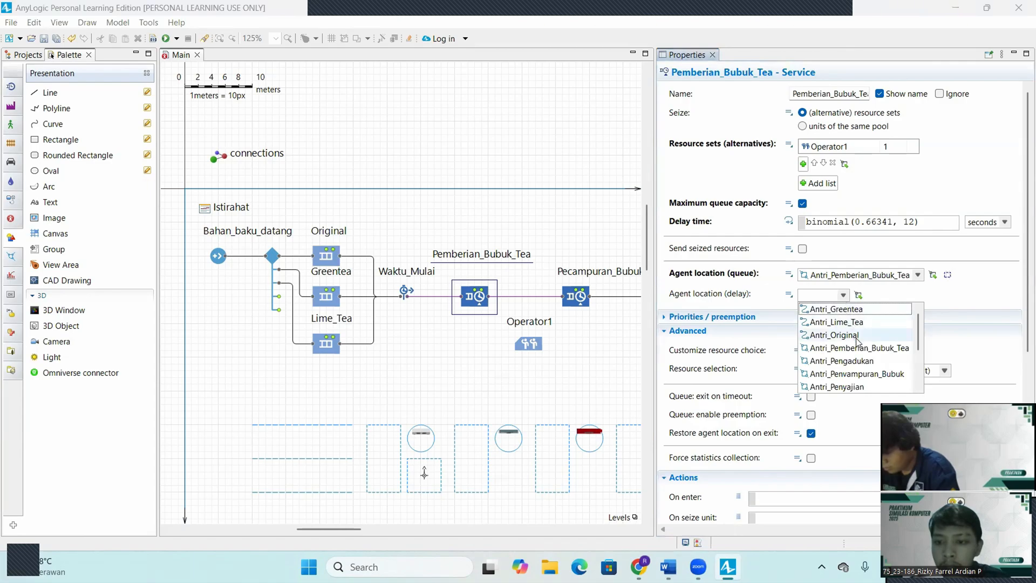
pyautogui.scroll(-2, 858, 340)
pyautogui.scroll(1, 858, 342)
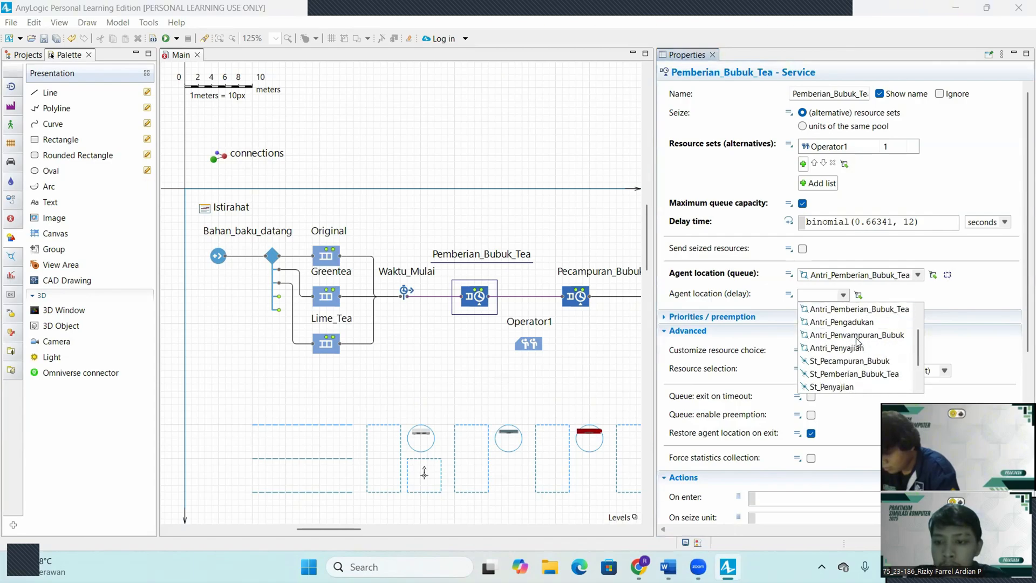
pyautogui.click(874, 374)
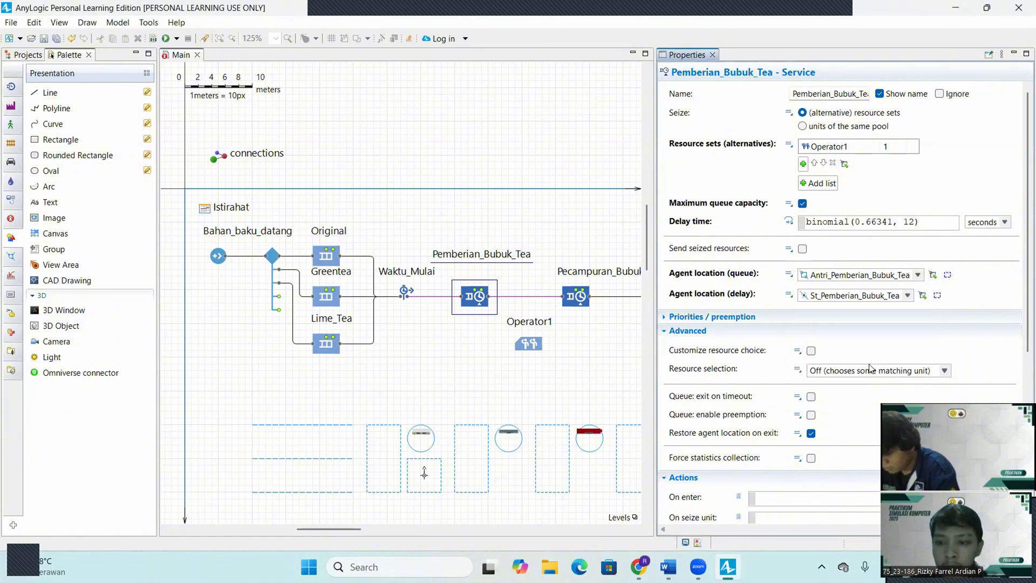
pyautogui.scroll(-3, 766, 387)
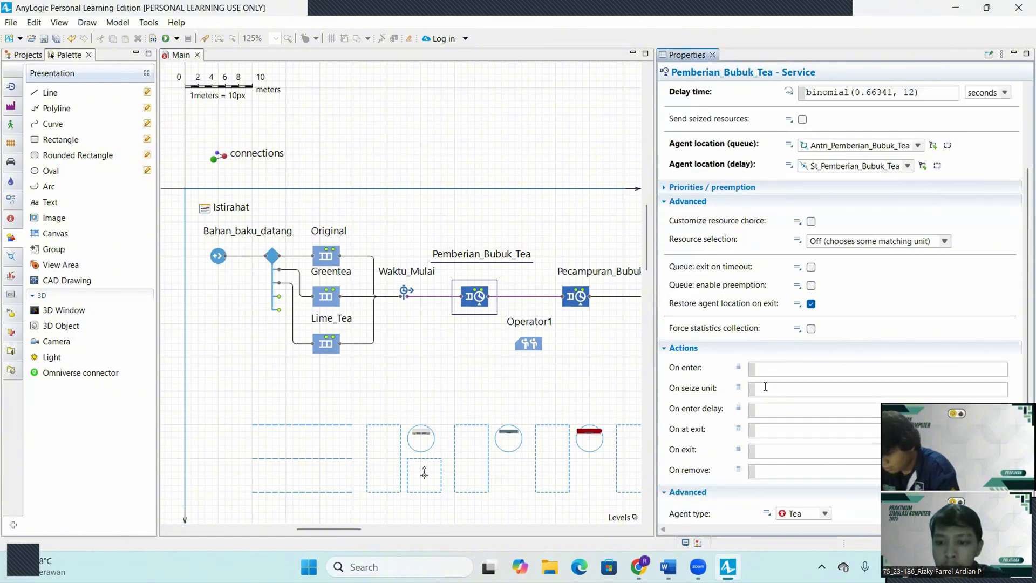
pyautogui.scroll(-3, 767, 389)
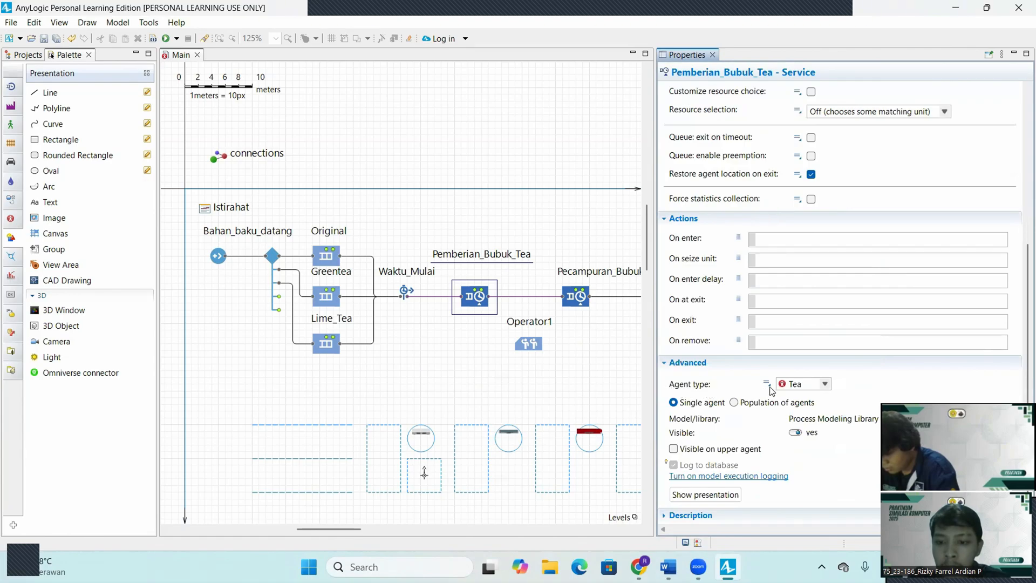
# Step: Make the Operator1 resource pool Static and choose Operator as its new resource unit
pyautogui.click(487, 373)
pyautogui.click(532, 347)
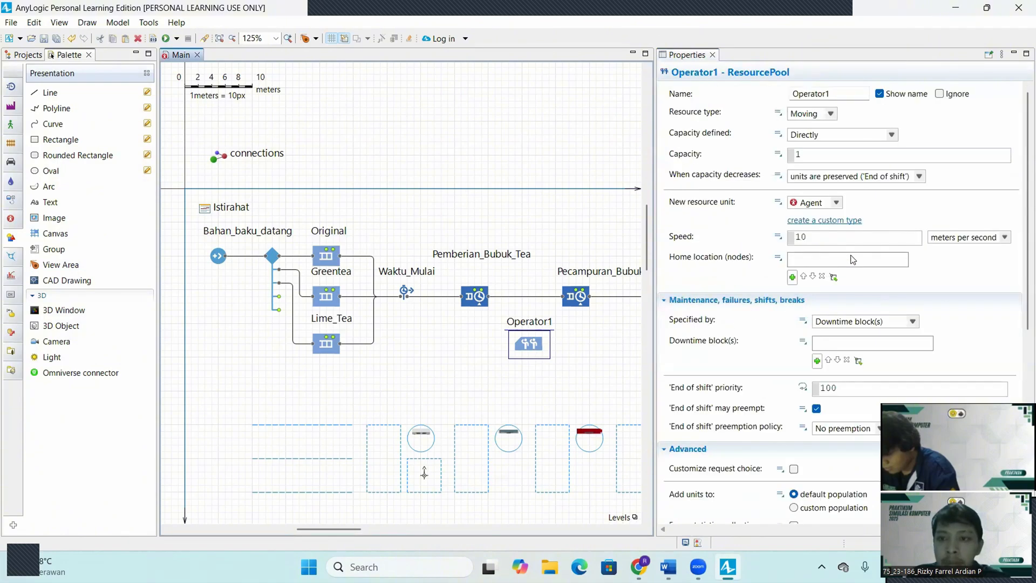
pyautogui.click(832, 115)
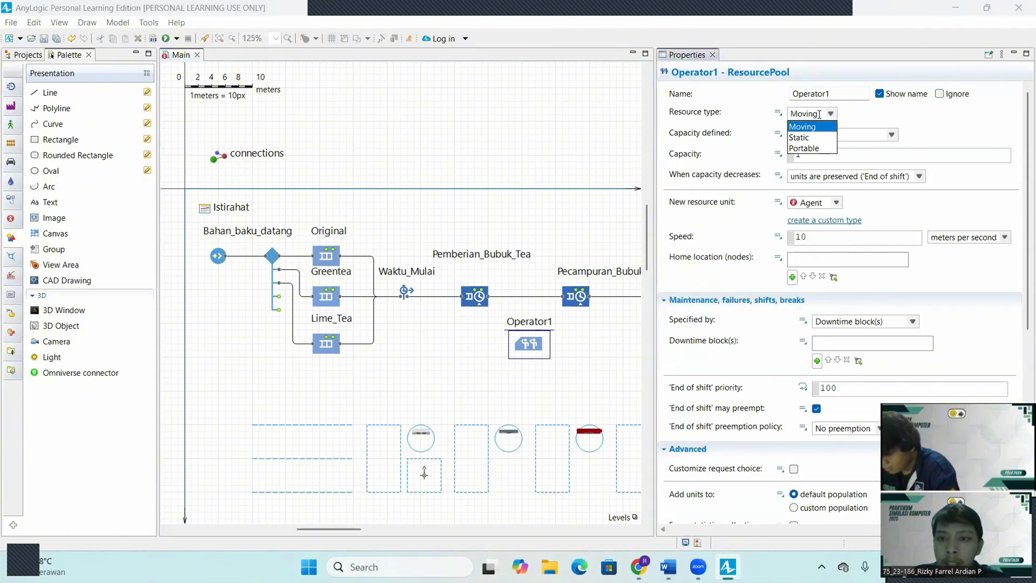
pyautogui.click(801, 138)
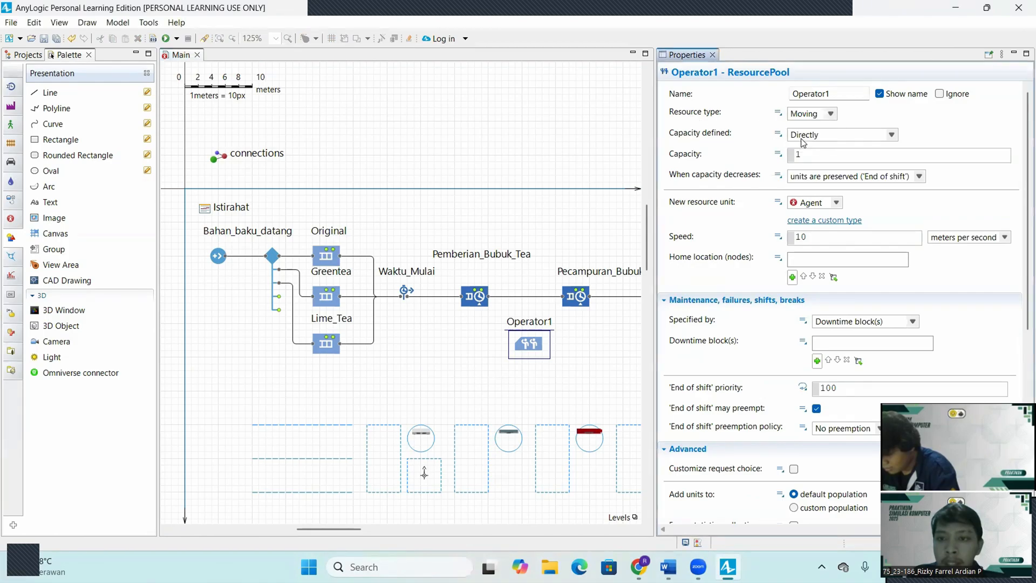
pyautogui.click(834, 204)
pyautogui.click(823, 232)
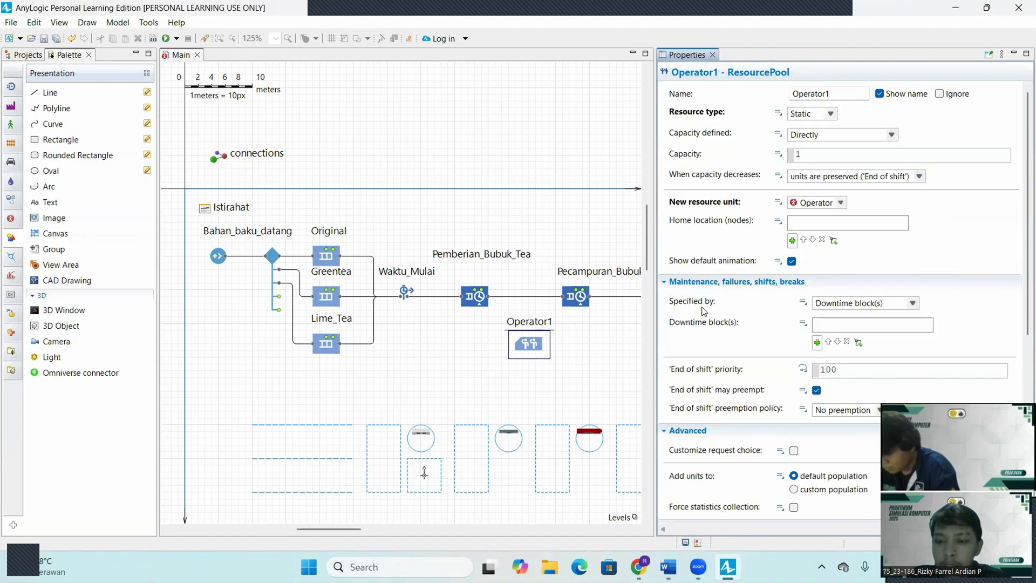
# Step: Specify Operator1's downtime by ResourcePool properties and enable breaks that follow the Istirahat schedule
pyautogui.click(913, 304)
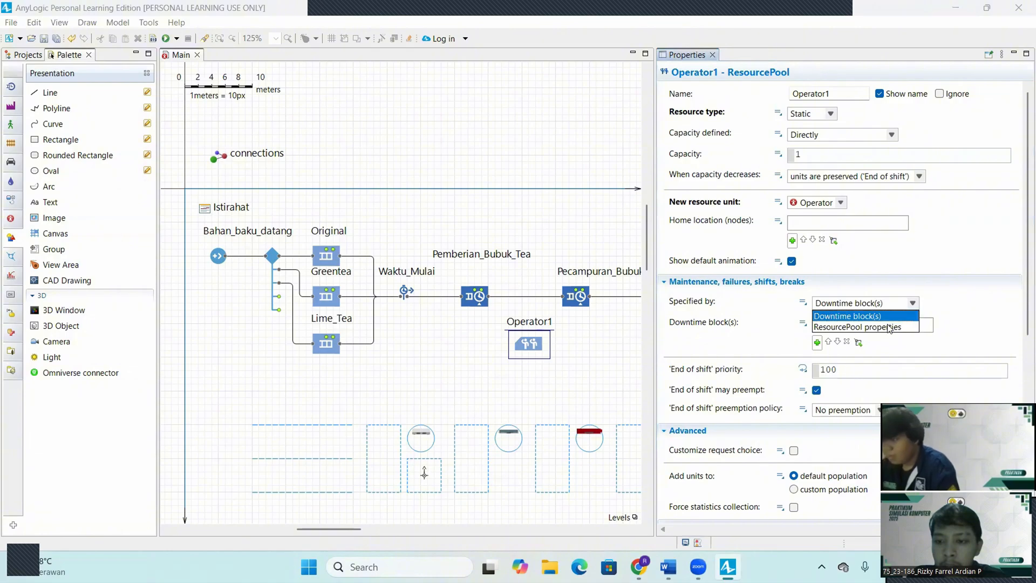
pyautogui.click(896, 315)
pyautogui.scroll(-2, 791, 314)
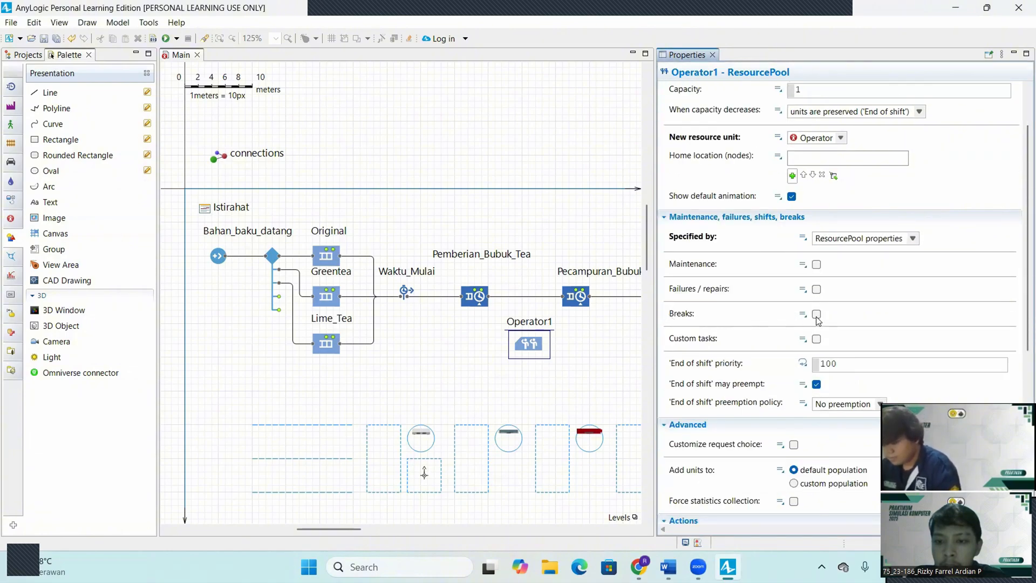
pyautogui.click(817, 315)
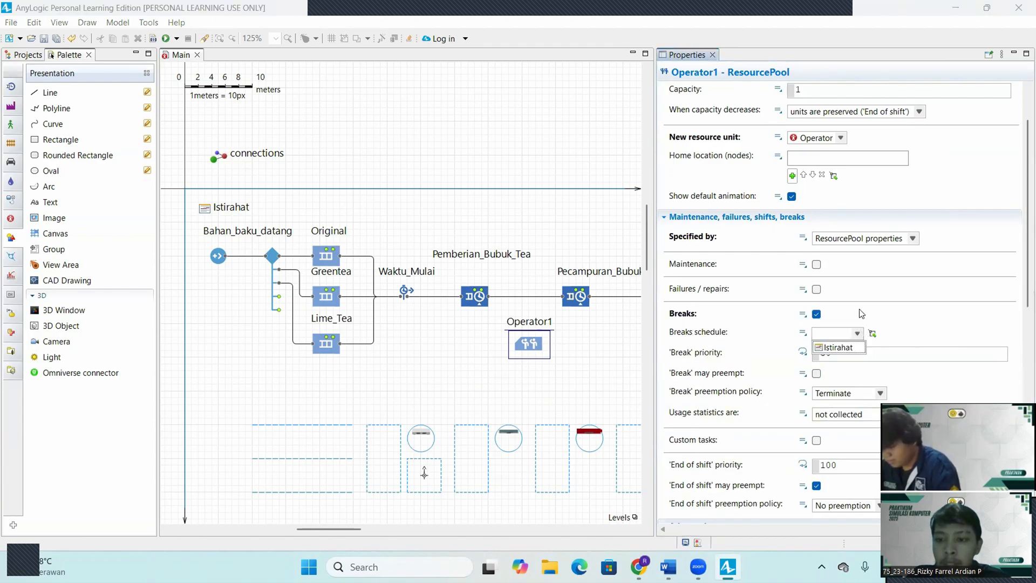
pyautogui.click(858, 334)
pyautogui.click(839, 349)
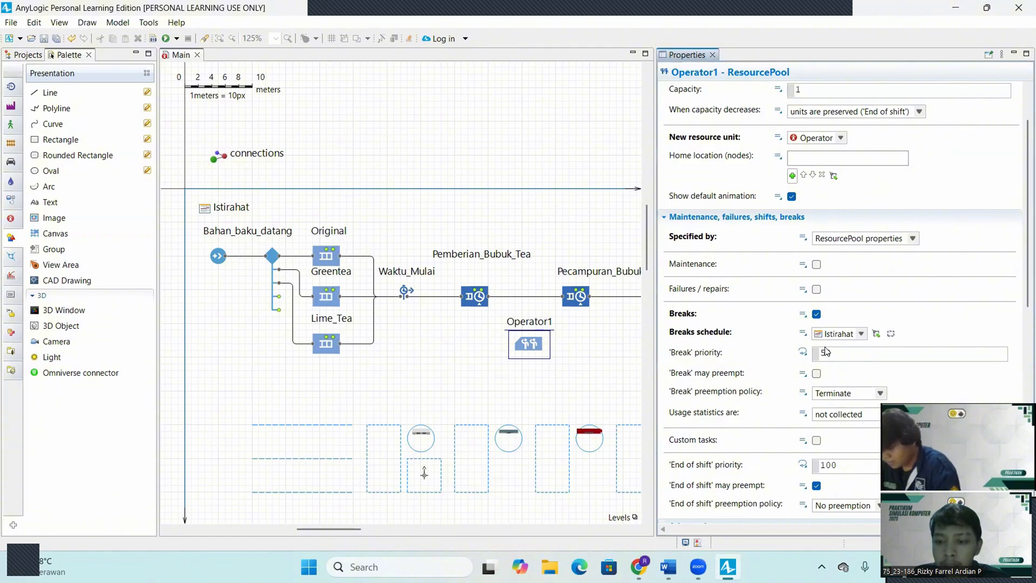
pyautogui.scroll(-15, 778, 342)
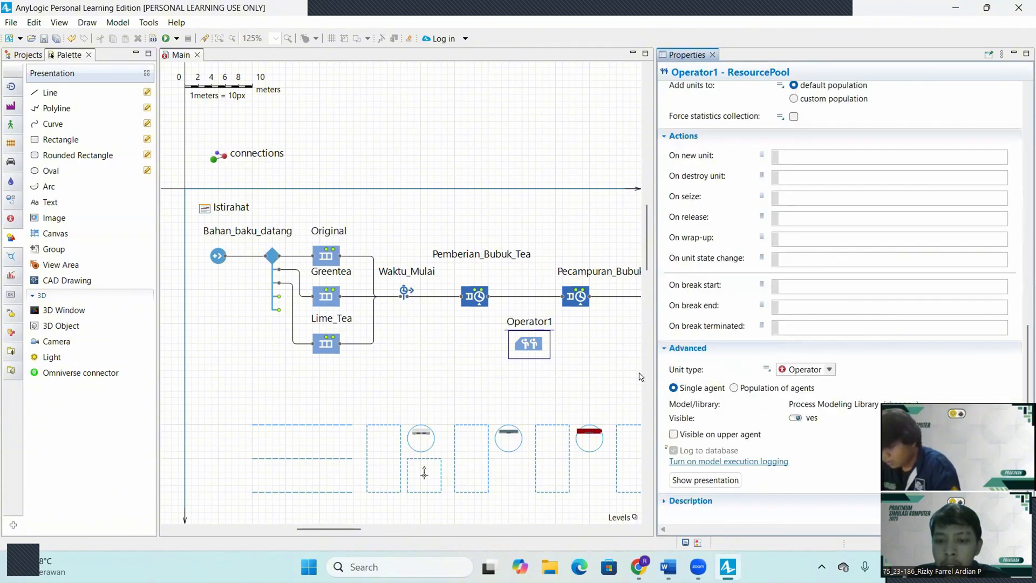
# Step: In the Pecampuran_Bubuk service, add Operator1 to the resource sets, enable maximum queue capacity and select the delay time expression
pyautogui.click(576, 298)
pyautogui.scroll(8, 815, 363)
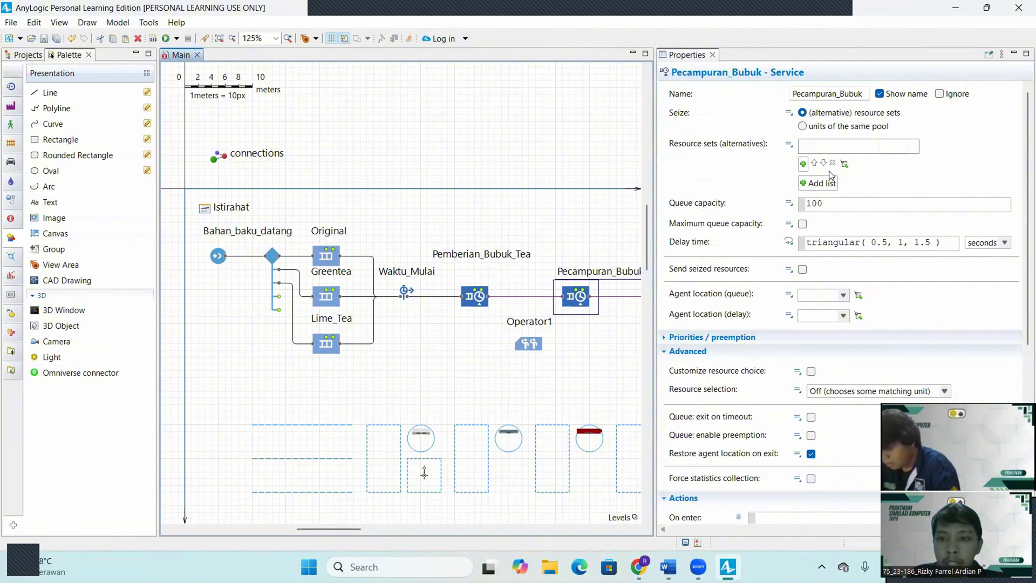
pyautogui.click(803, 163)
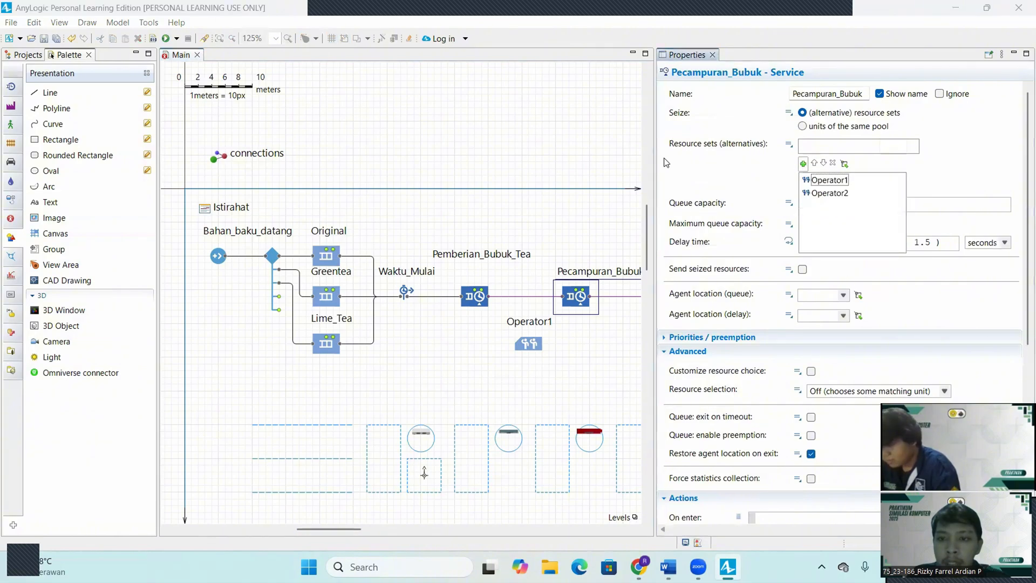
pyautogui.click(829, 181)
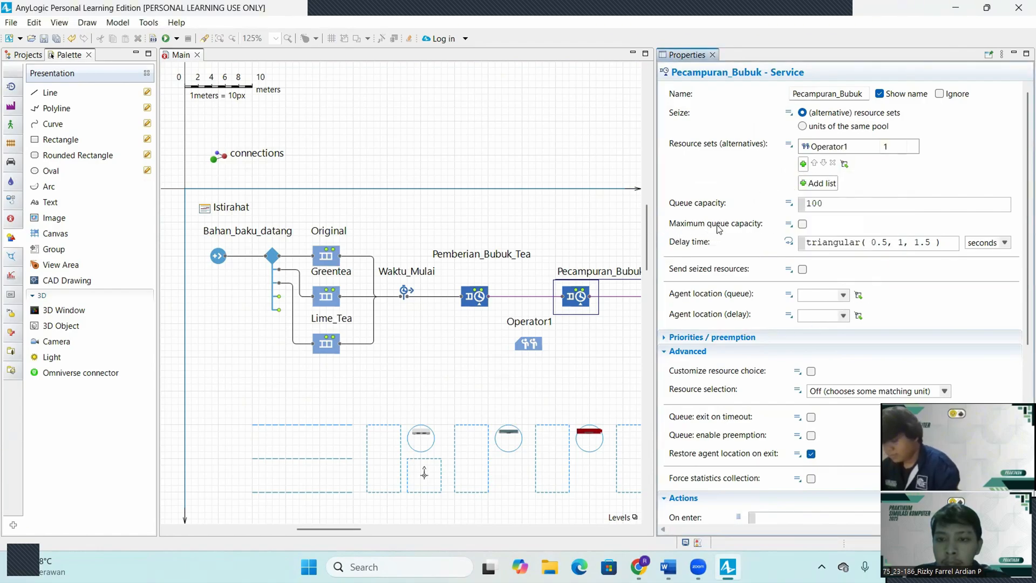
pyautogui.click(803, 224)
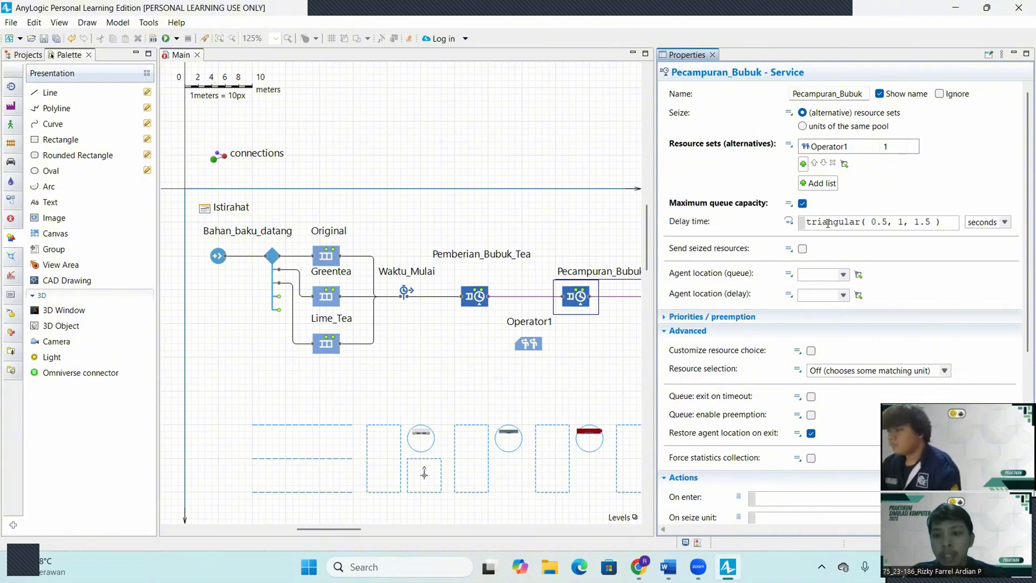
pyautogui.click(819, 222)
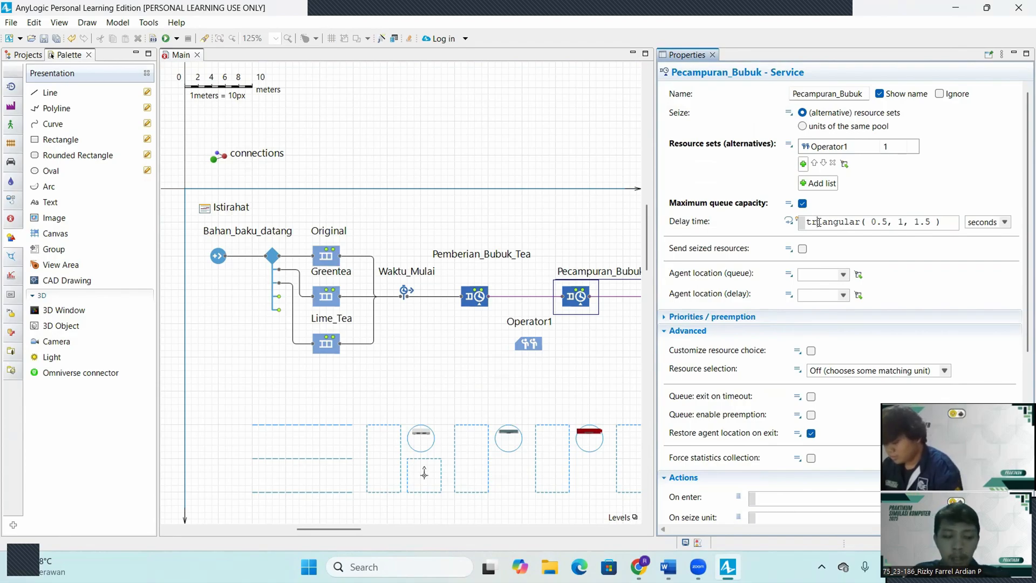
pyautogui.hotkey('ctrl', 'a')
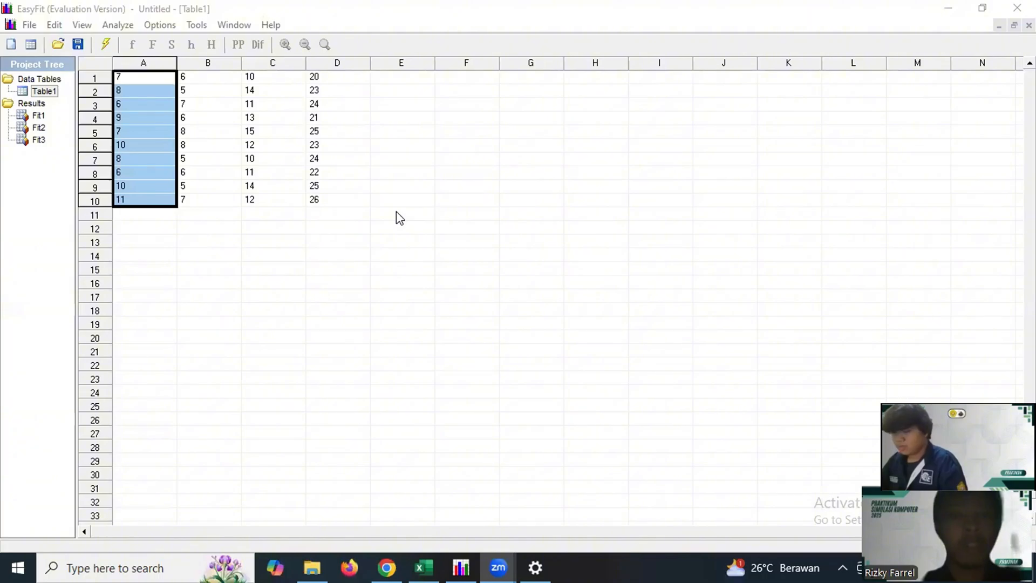
# Step: Switch to EasyFit, fit discrete distributions to rows 1 to 10 of column B in Table1, and view the goodness-of-fit results
pyautogui.click(206, 71)
pyautogui.moveTo(207, 71); pyautogui.dragTo(207, 205)
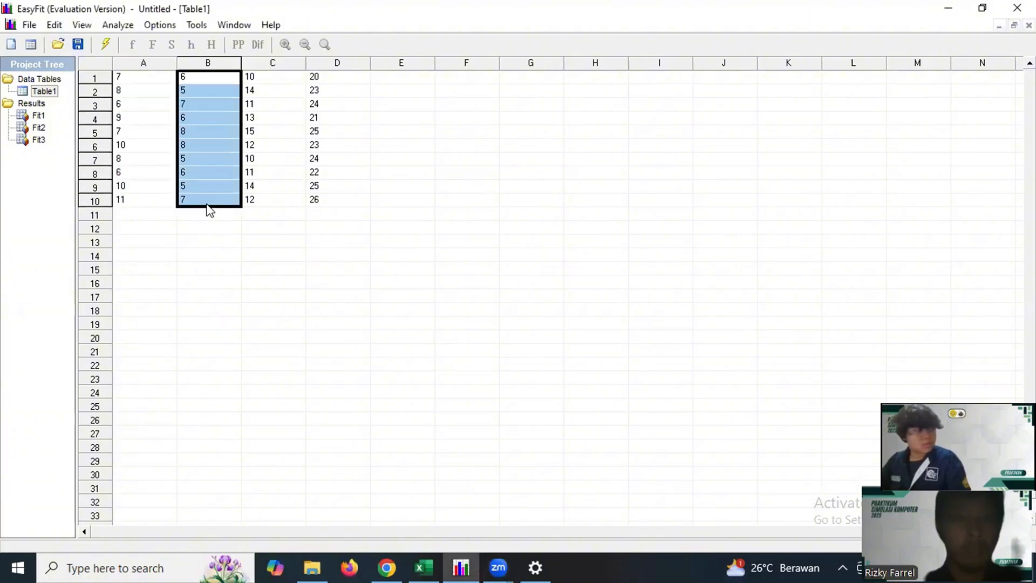
pyautogui.click(118, 25)
pyautogui.click(128, 54)
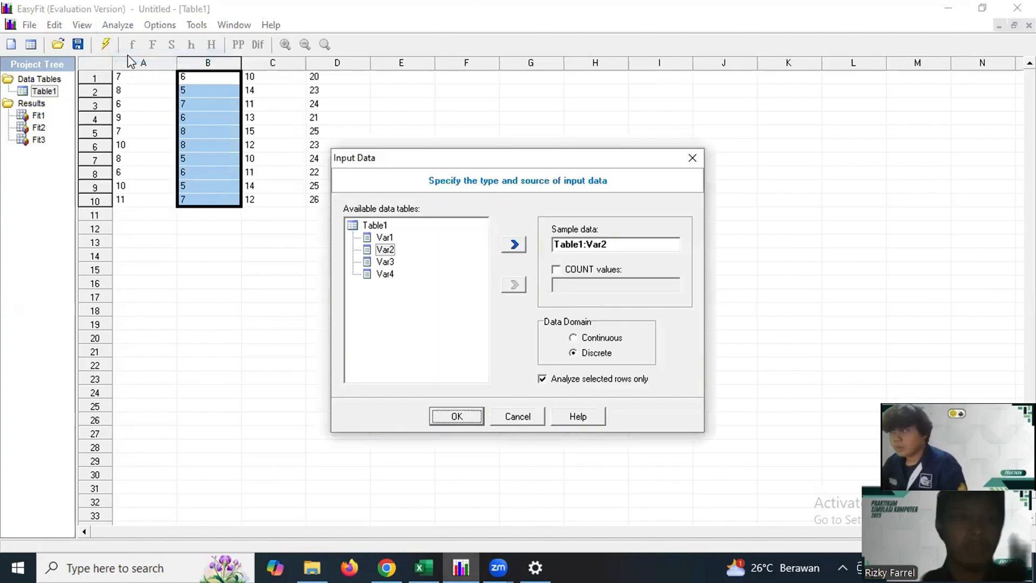
pyautogui.click(468, 413)
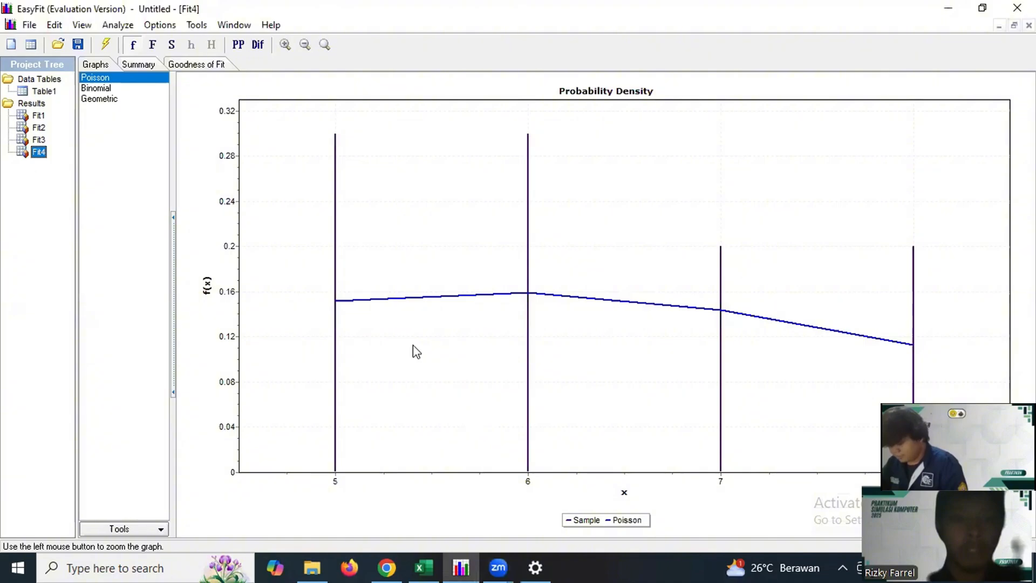
pyautogui.click(197, 66)
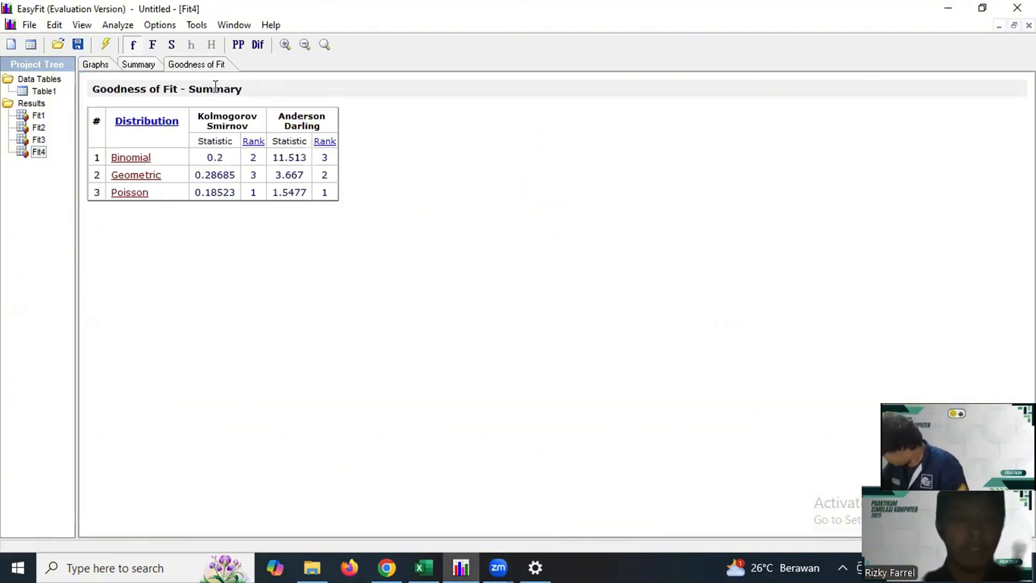
# Step: Rank the column B fits by Kolmogorov Smirnov and view the fitted distribution parameters
pyautogui.click(254, 142)
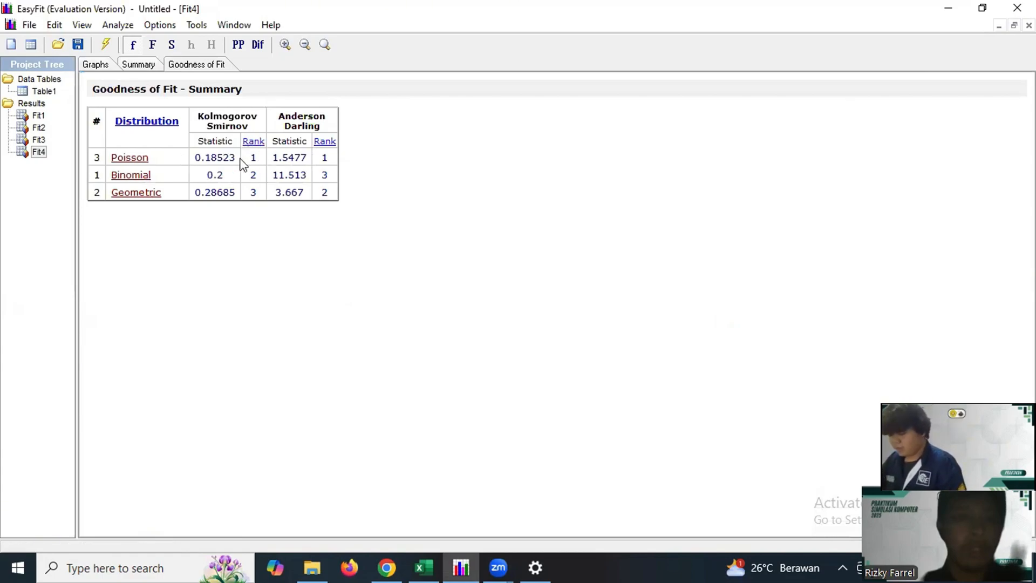
pyautogui.click(145, 70)
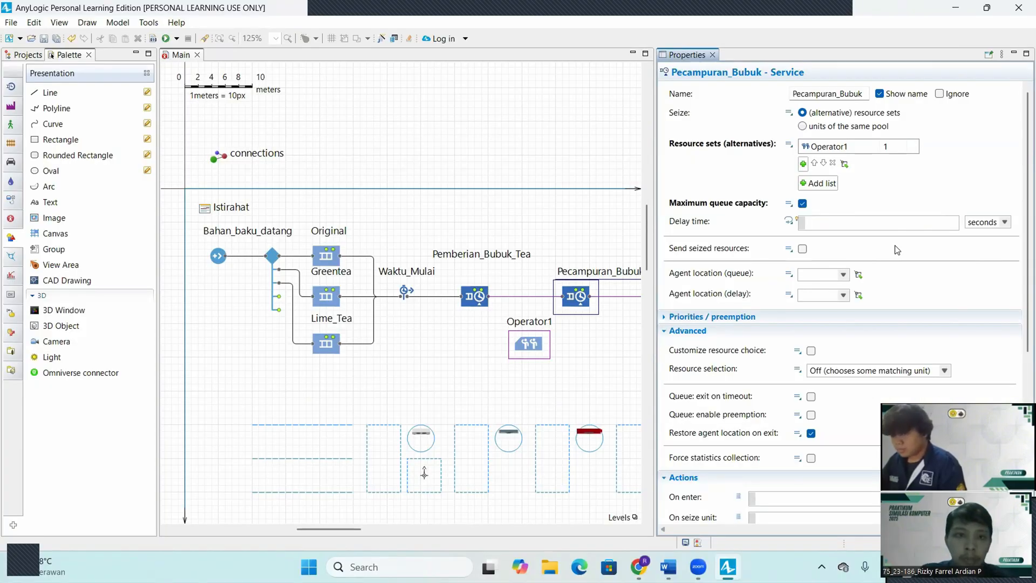
# Step: Switch to AnyLogic and set the Pecampuran_Bubuk delay time to a Poisson distribution with lambda 6.3
pyautogui.click(382, 40)
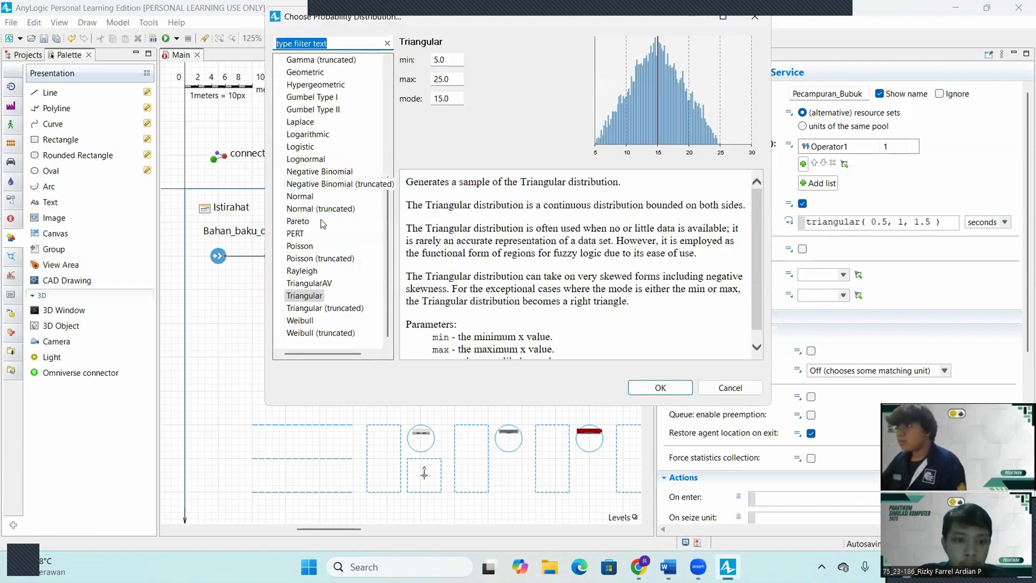
pyautogui.click(302, 246)
pyautogui.click(463, 60)
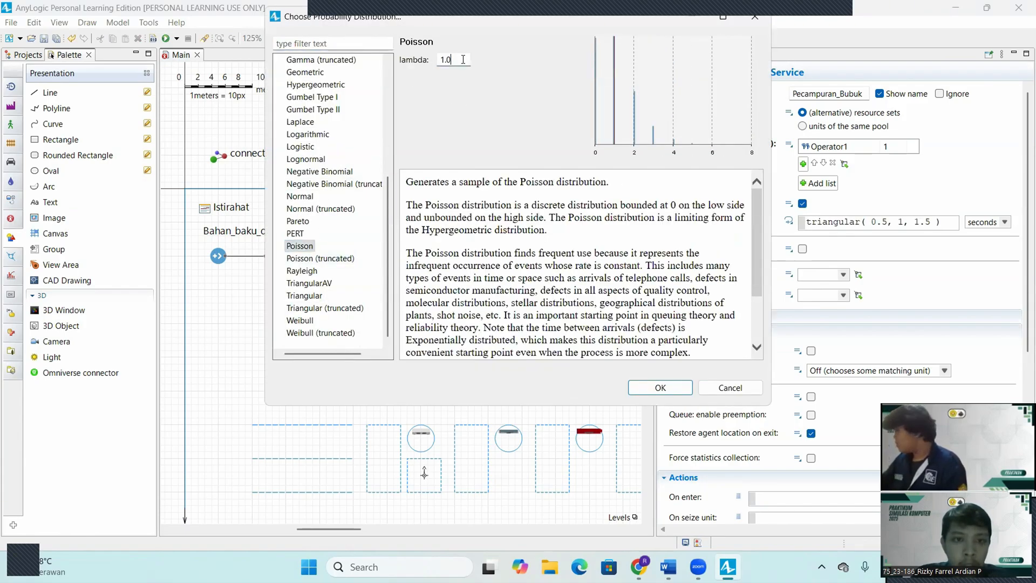
pyautogui.press('BackSpace')
pyautogui.press('BackSpace')
pyautogui.press('BackSpace')
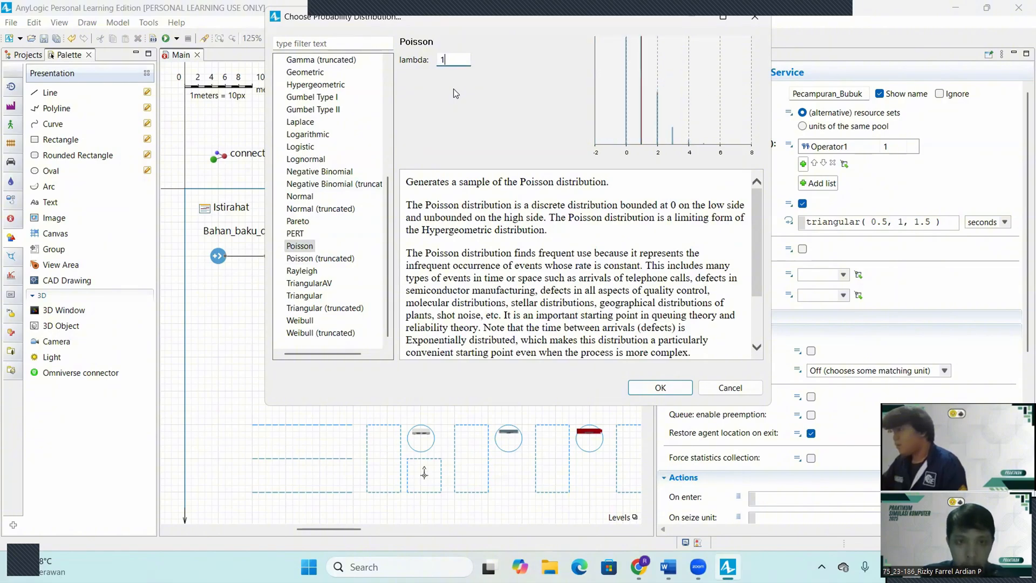
pyautogui.write('6.3')
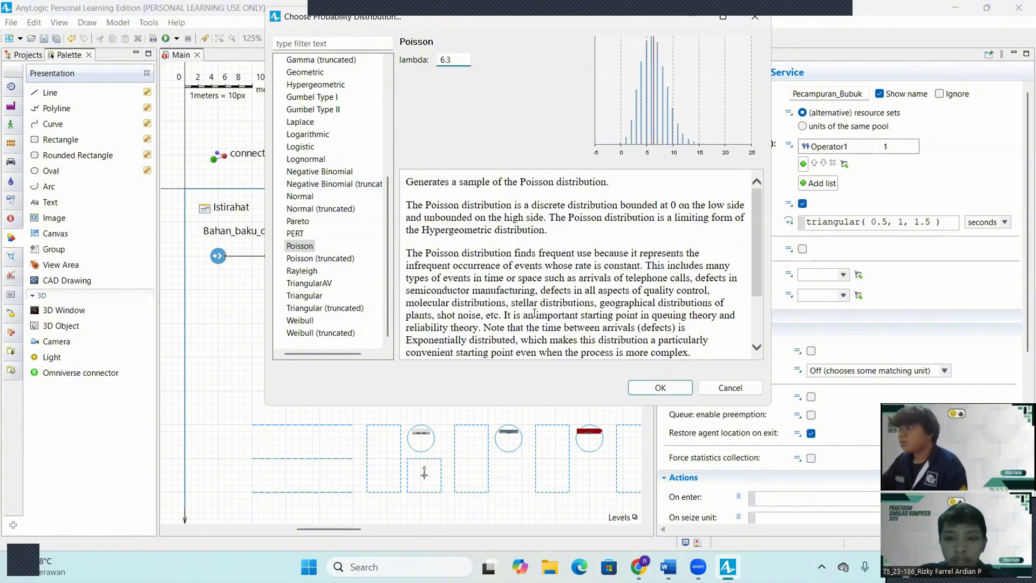
pyautogui.click(660, 387)
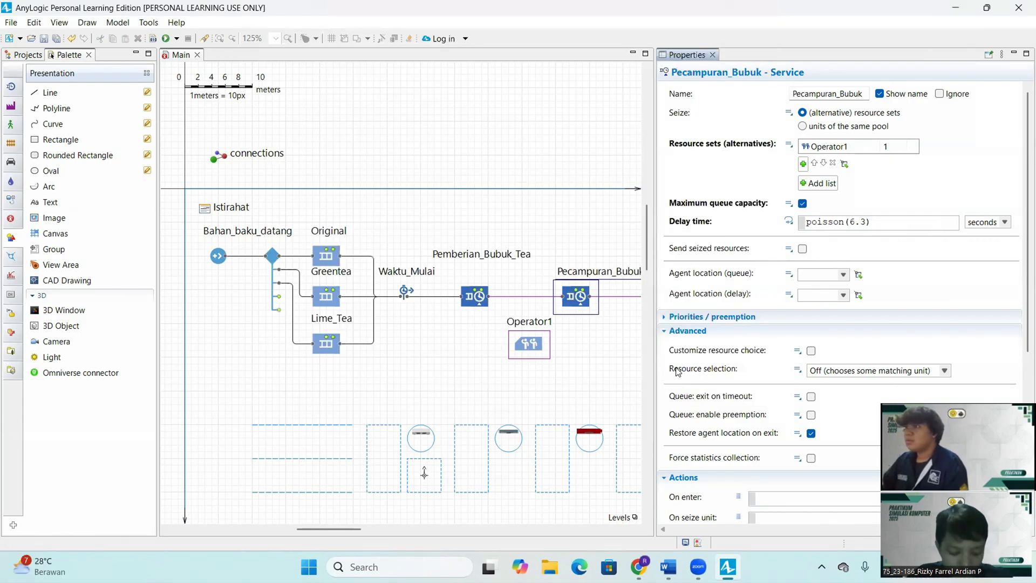
# Step: Set Pecampuran_Bubuk's queue agent location to Antri_Penvampuran_Bubuk and its delay agent location to St_Pecampuran_Bubuk
pyautogui.click(843, 275)
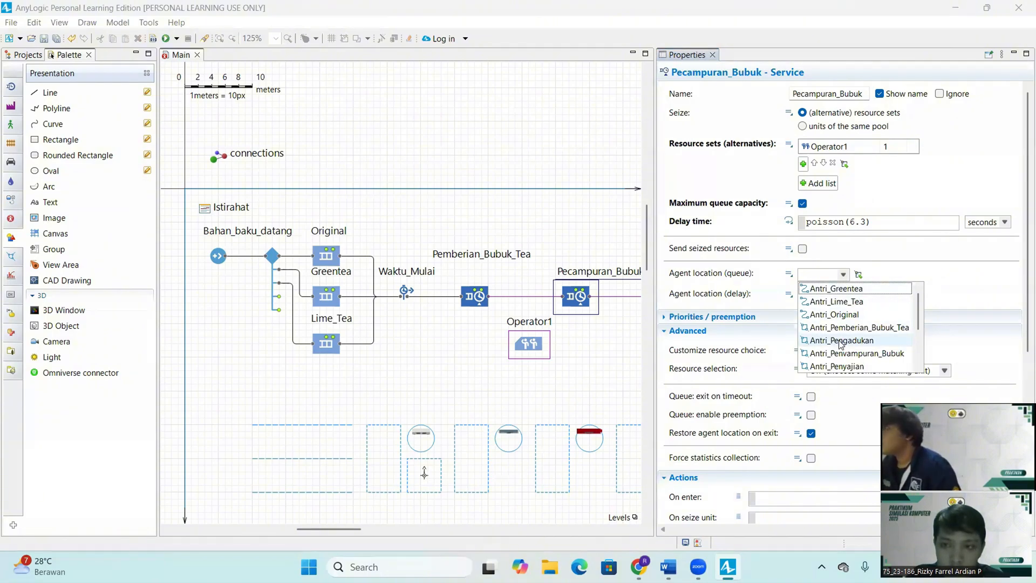
pyautogui.scroll(-1, 841, 344)
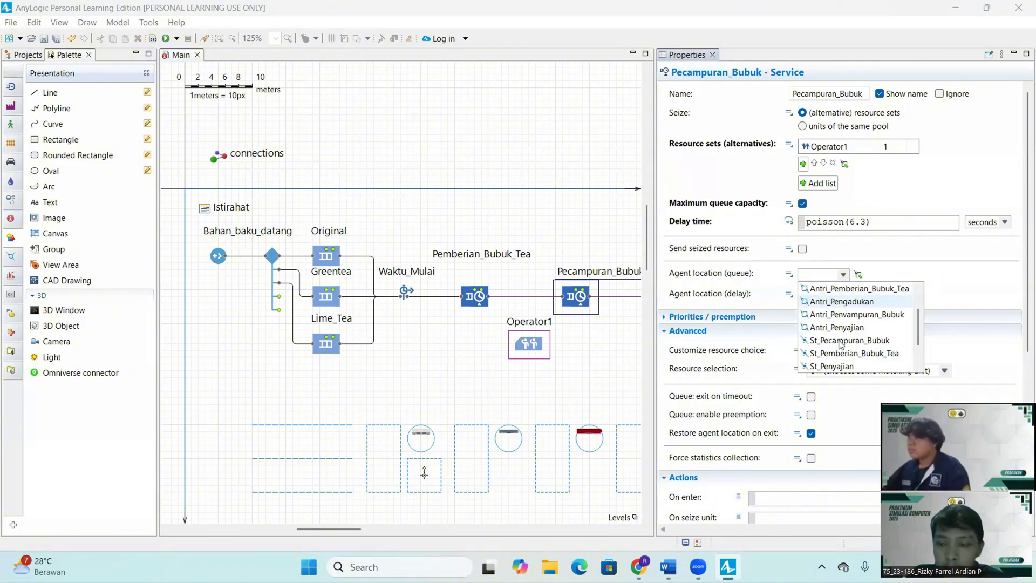
pyautogui.click(852, 315)
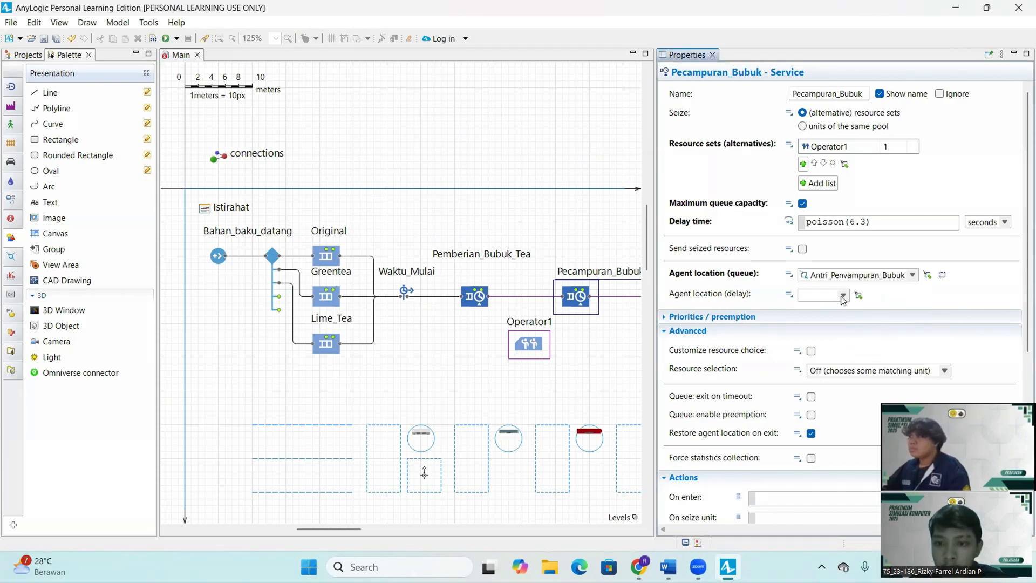
pyautogui.click(844, 295)
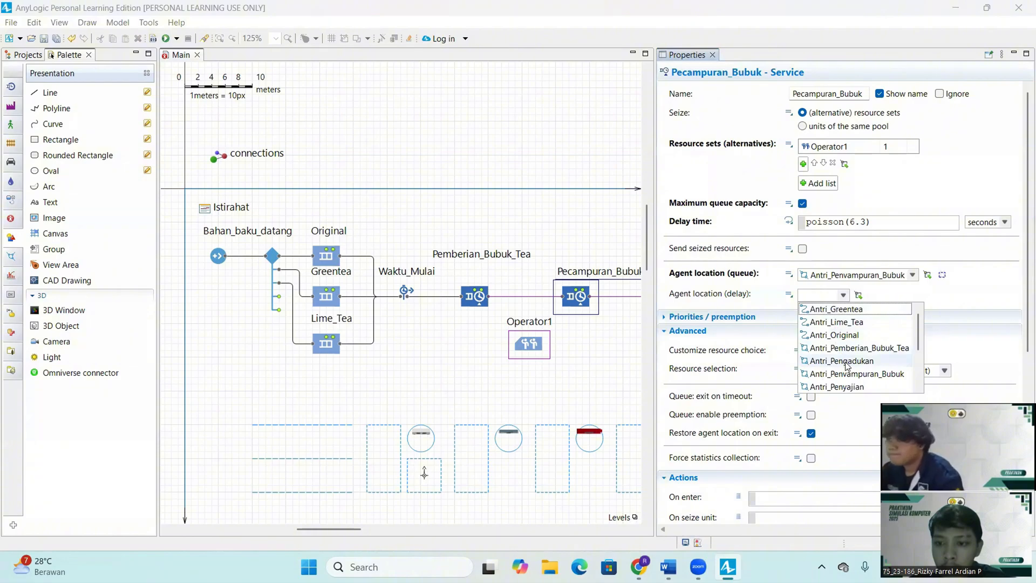
pyautogui.scroll(-2, 848, 366)
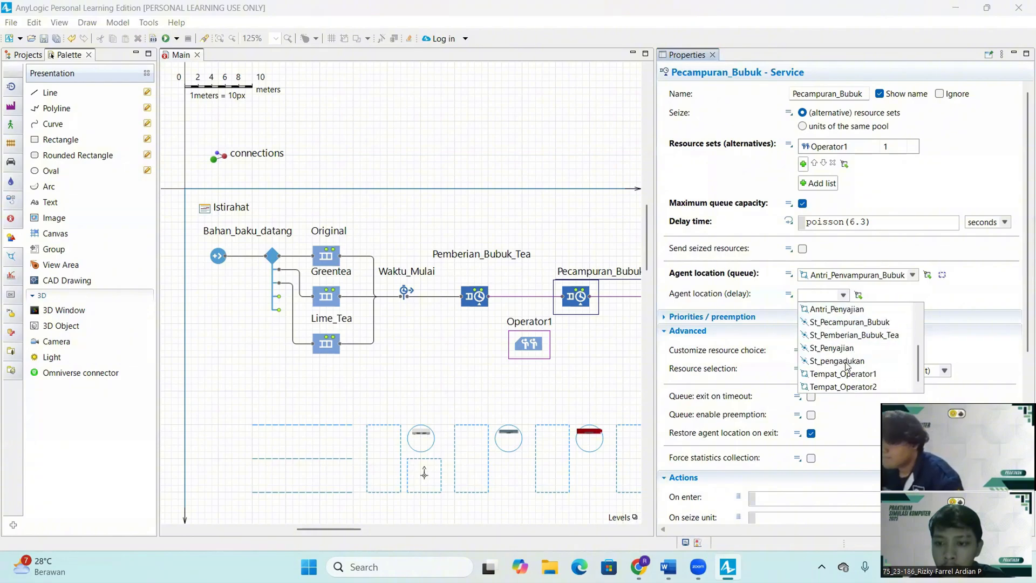
pyautogui.click(839, 322)
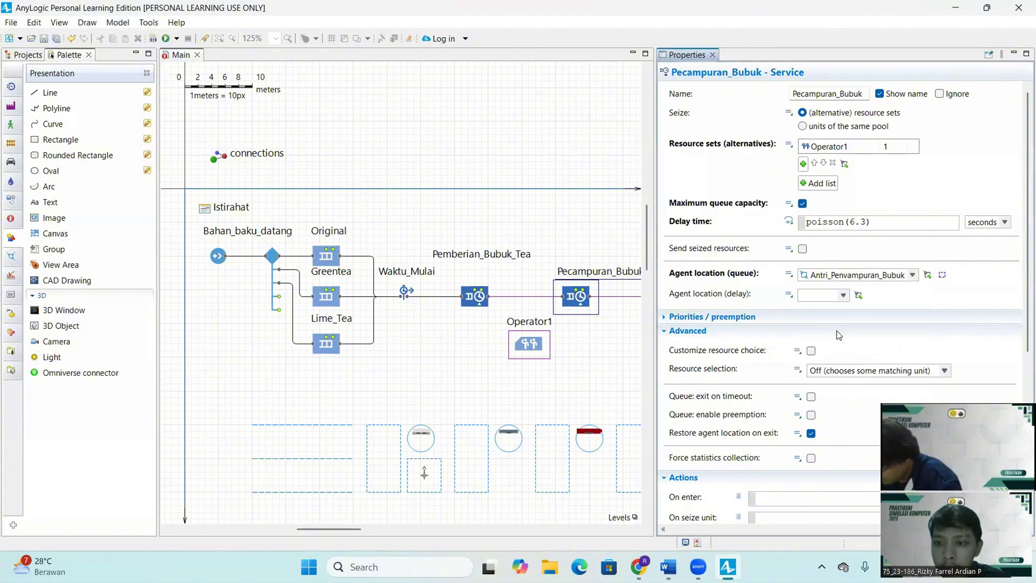
pyautogui.scroll(-3, 806, 383)
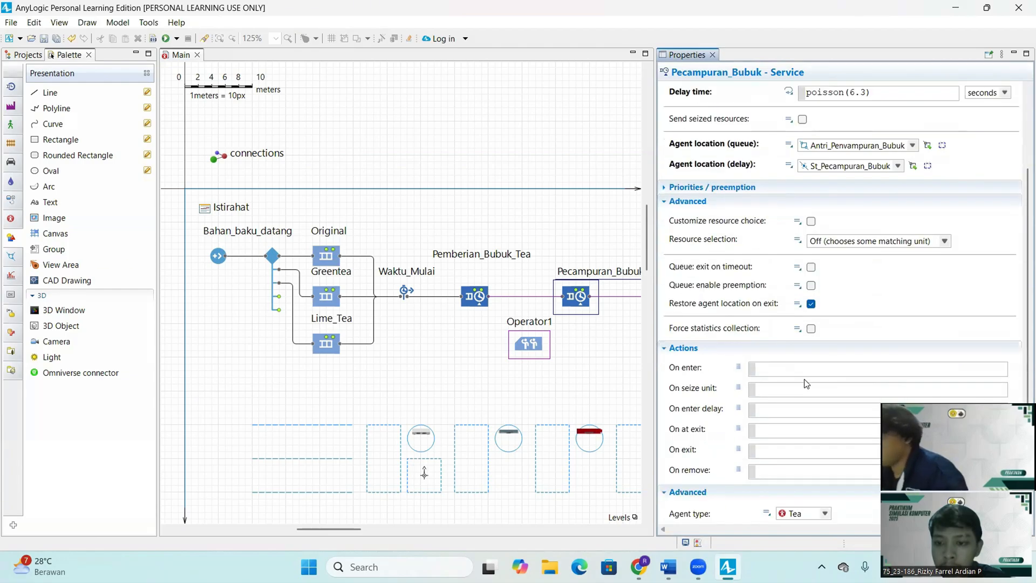
pyautogui.scroll(-1, 804, 379)
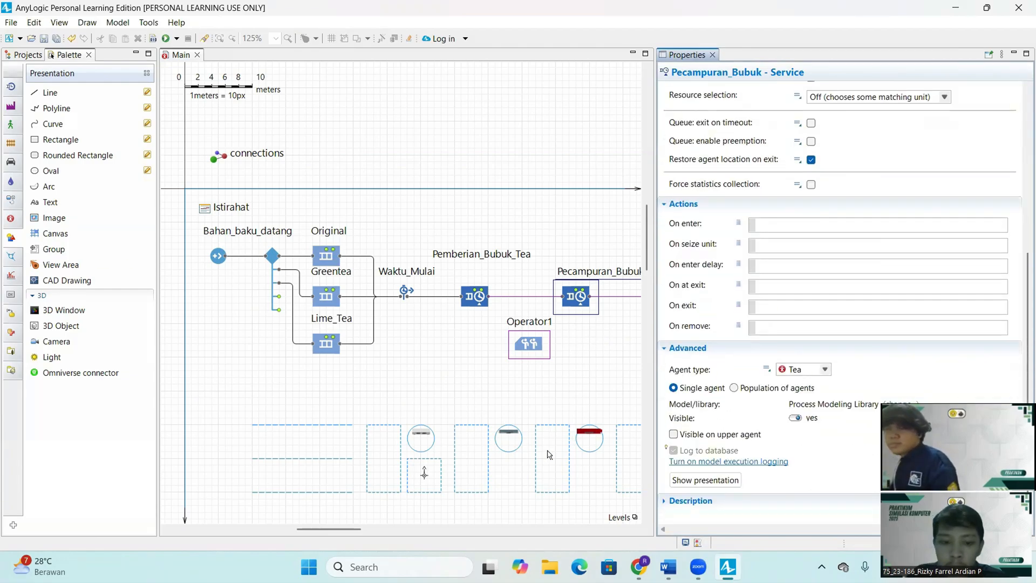
# Step: In the Pengadukan service, add Operator2 to the resource sets, enable maximum queue capacity and clear the delay time expression
pyautogui.moveTo(329, 528); pyautogui.dragTo(402, 529)
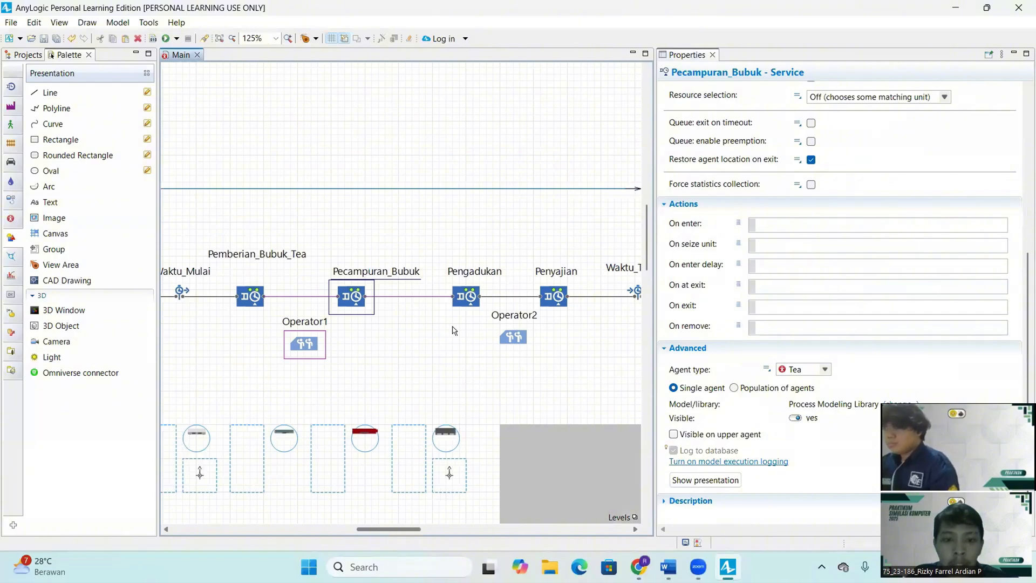
pyautogui.click(467, 302)
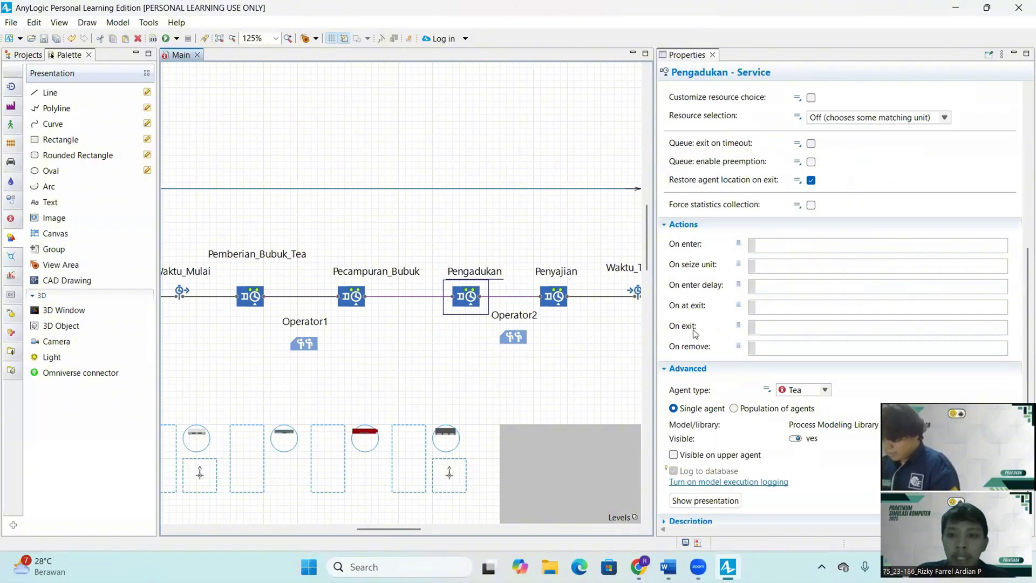
pyautogui.scroll(5, 710, 327)
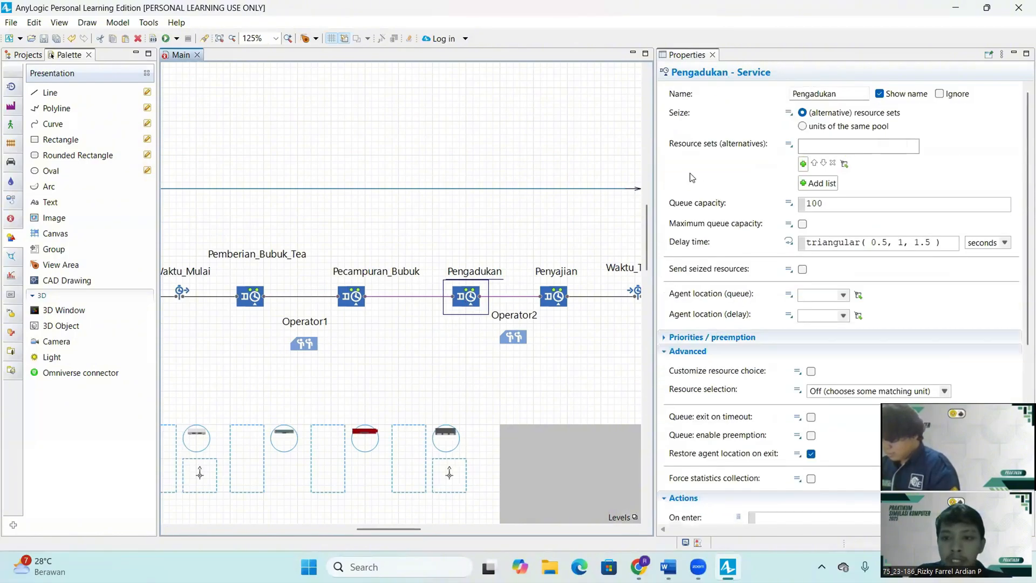
pyautogui.click(804, 164)
pyautogui.click(810, 195)
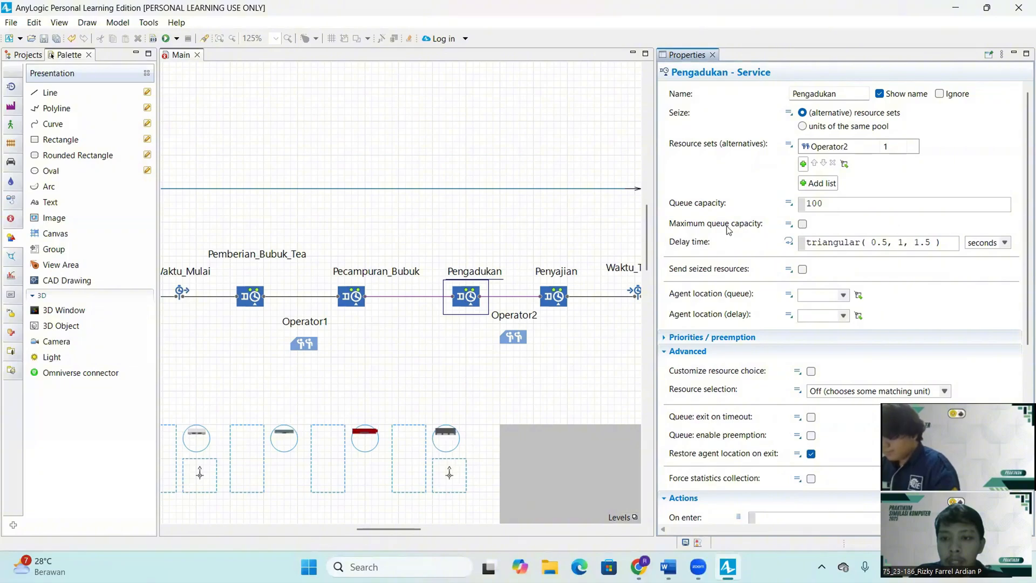
pyautogui.click(802, 225)
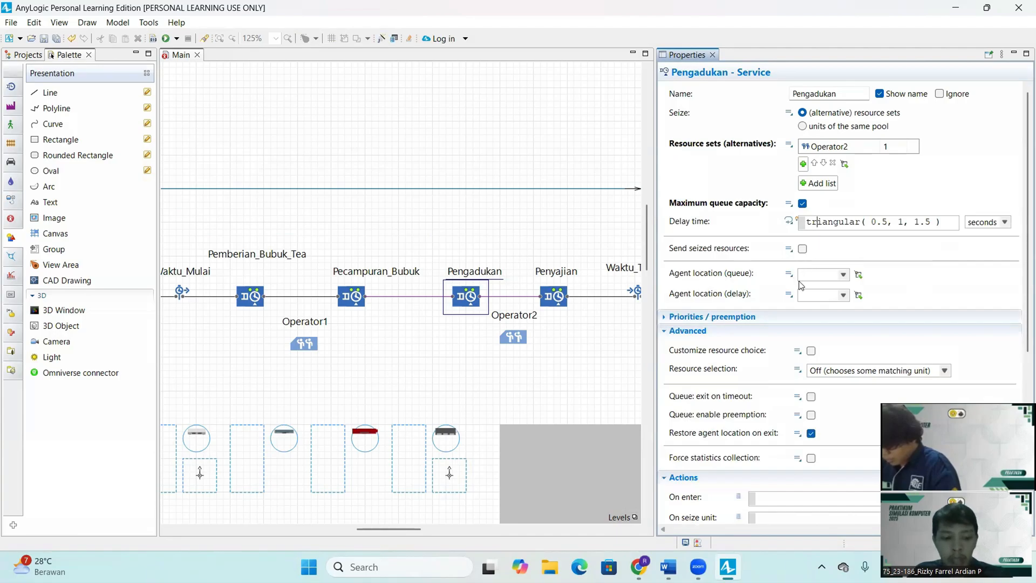
pyautogui.press('Tab')
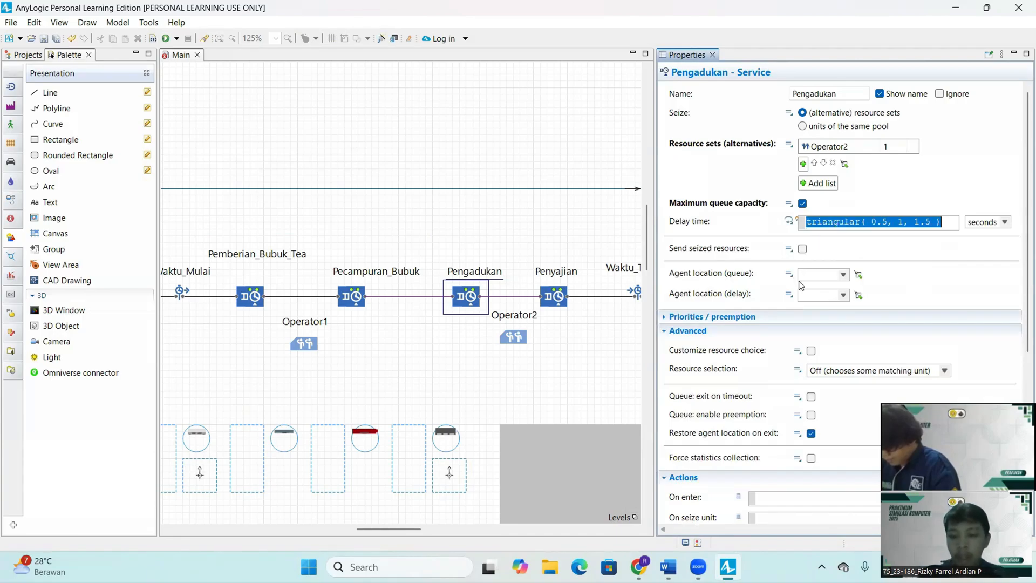
pyautogui.press('BackSpace')
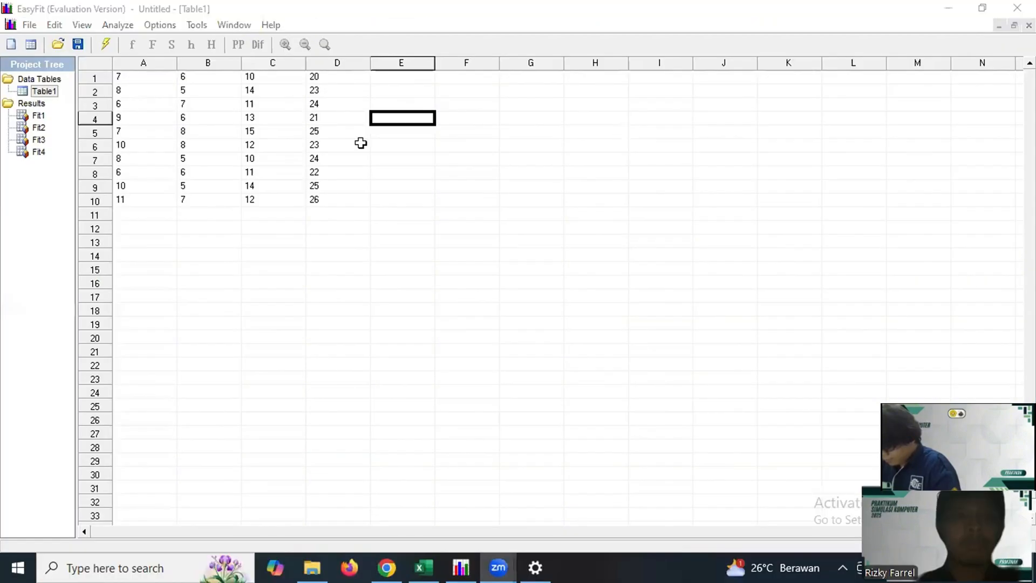
# Step: In EasyFit, fit discrete distributions to rows 1 to 10 of column C, rank them by Kolmogorov Smirnov and view their parameters
pyautogui.moveTo(269, 80); pyautogui.dragTo(273, 195)
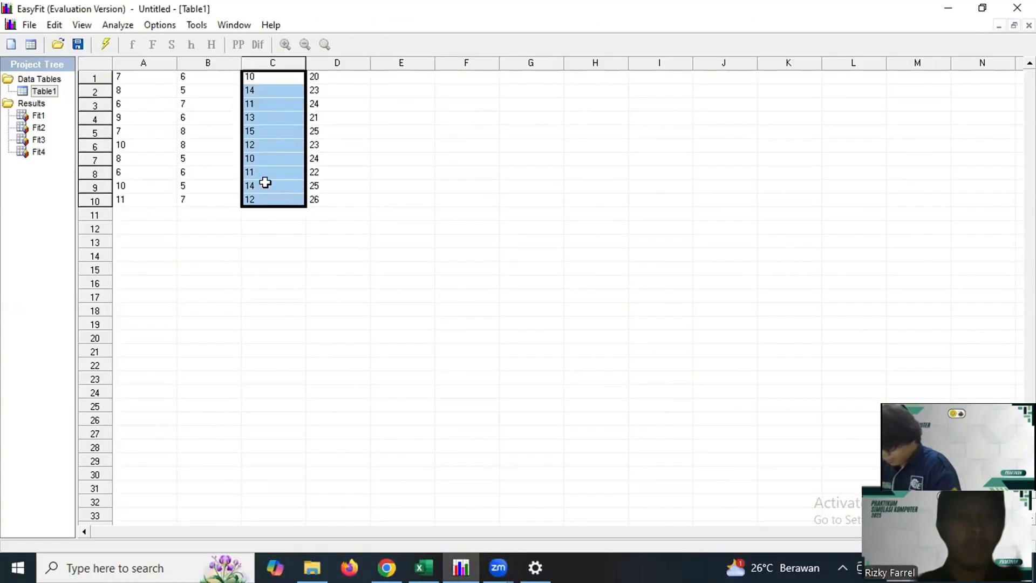
pyautogui.click(108, 24)
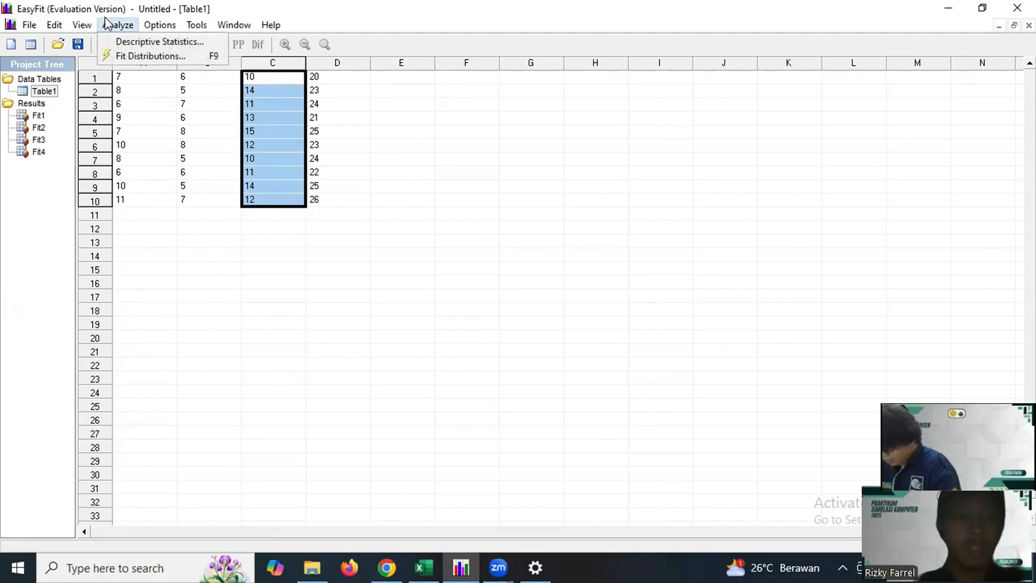
pyautogui.click(148, 61)
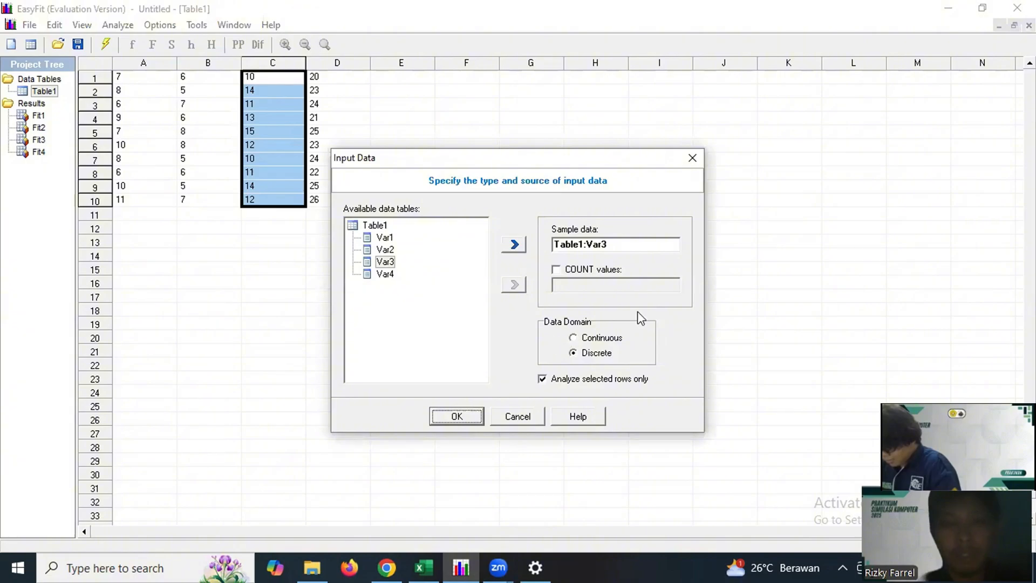
pyautogui.click(455, 416)
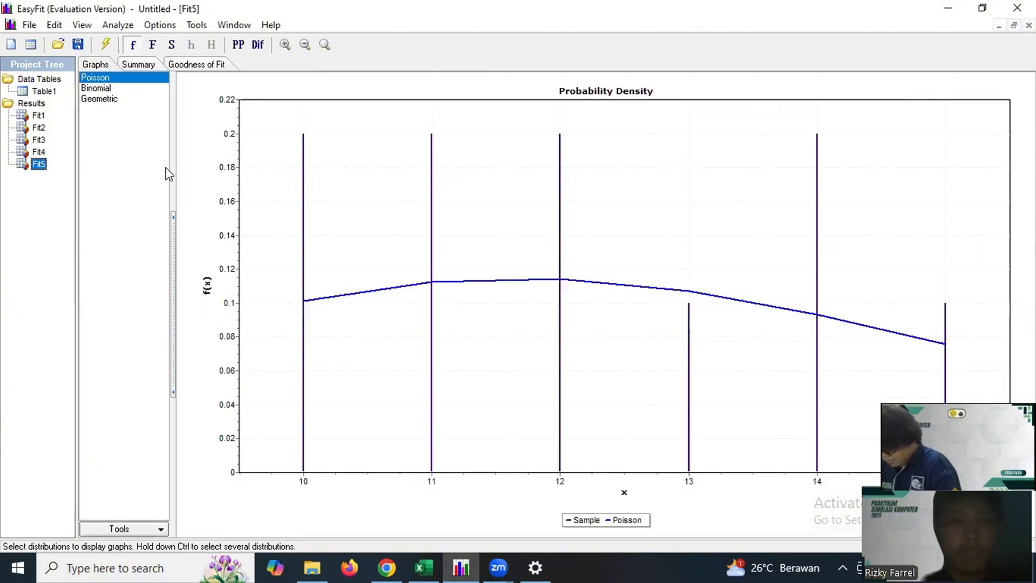
pyautogui.click(200, 67)
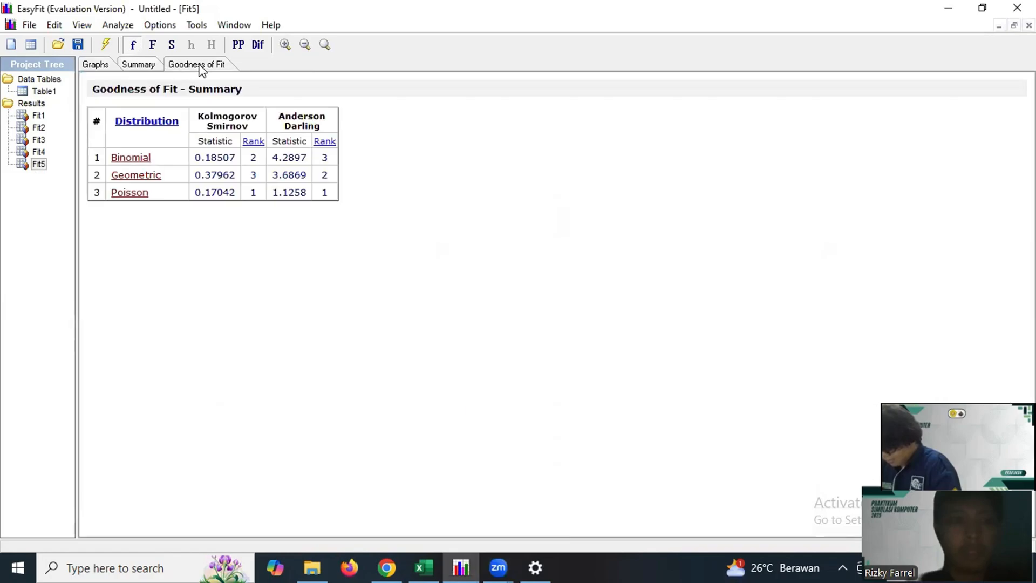
pyautogui.click(252, 141)
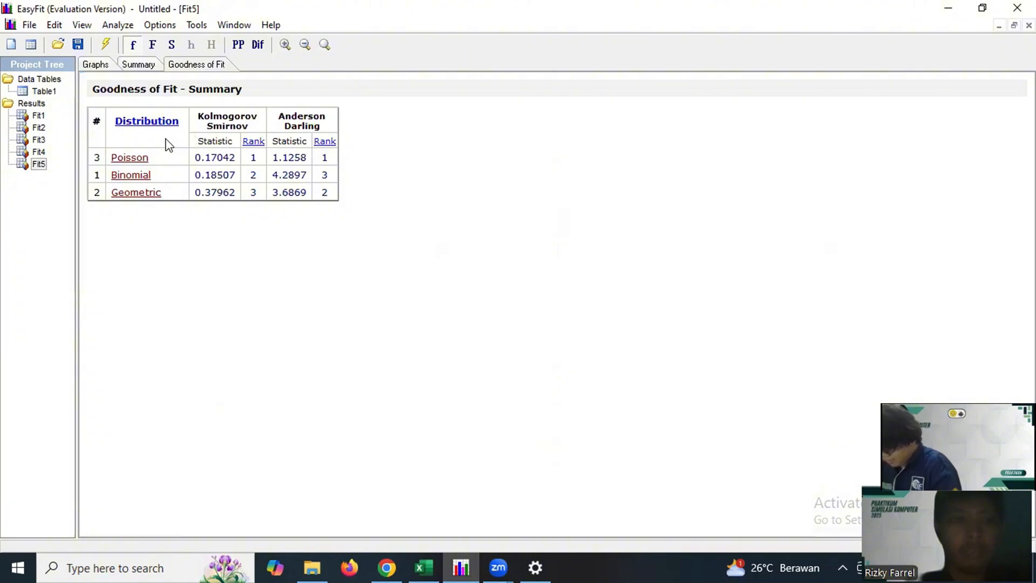
pyautogui.click(137, 66)
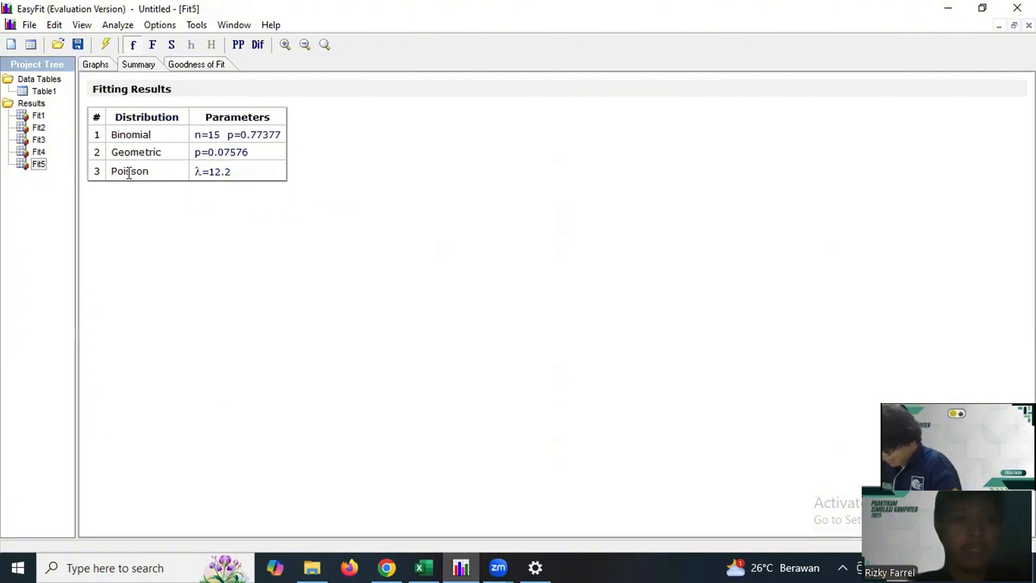
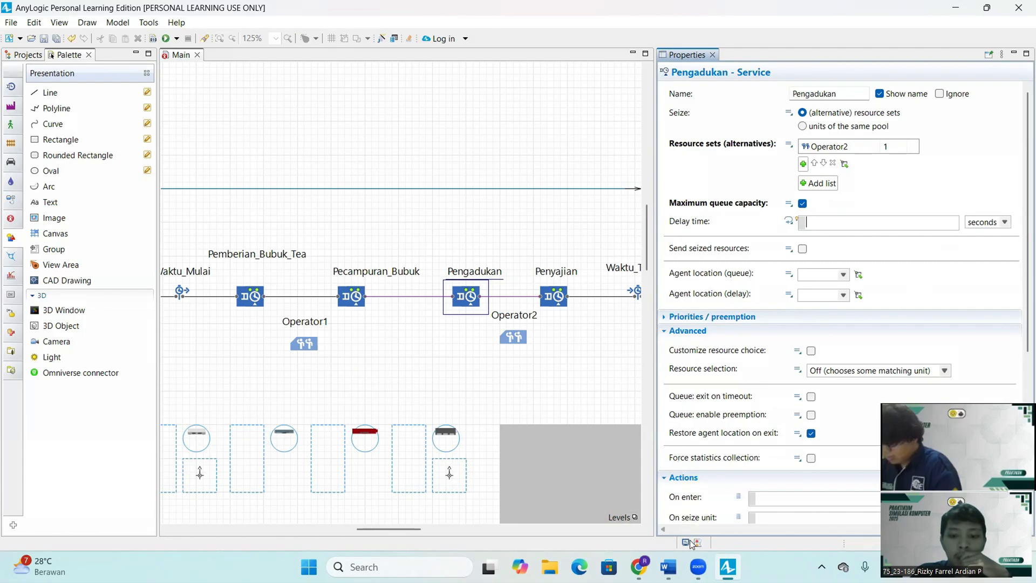
pyautogui.click(698, 567)
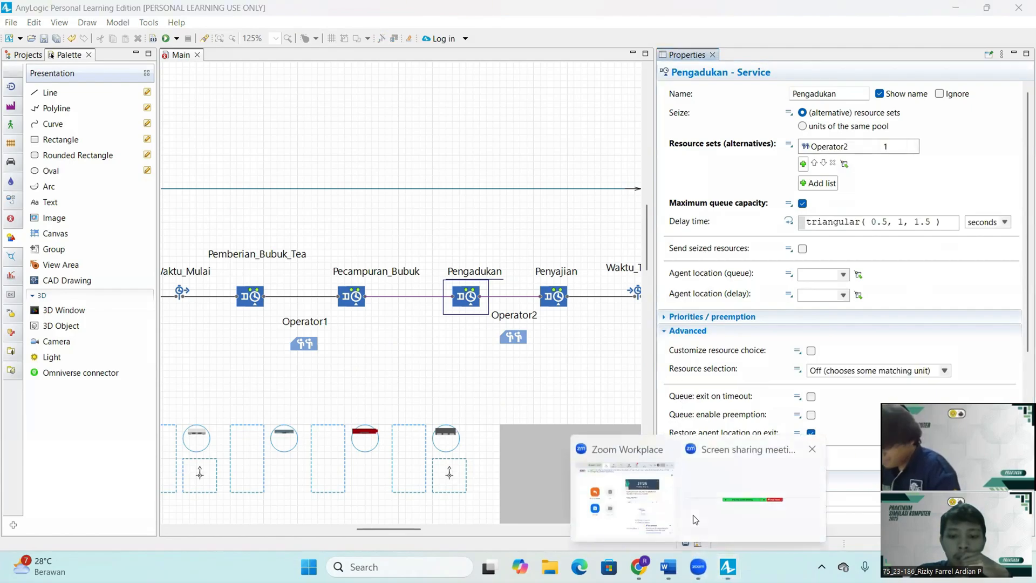
pyautogui.click(696, 519)
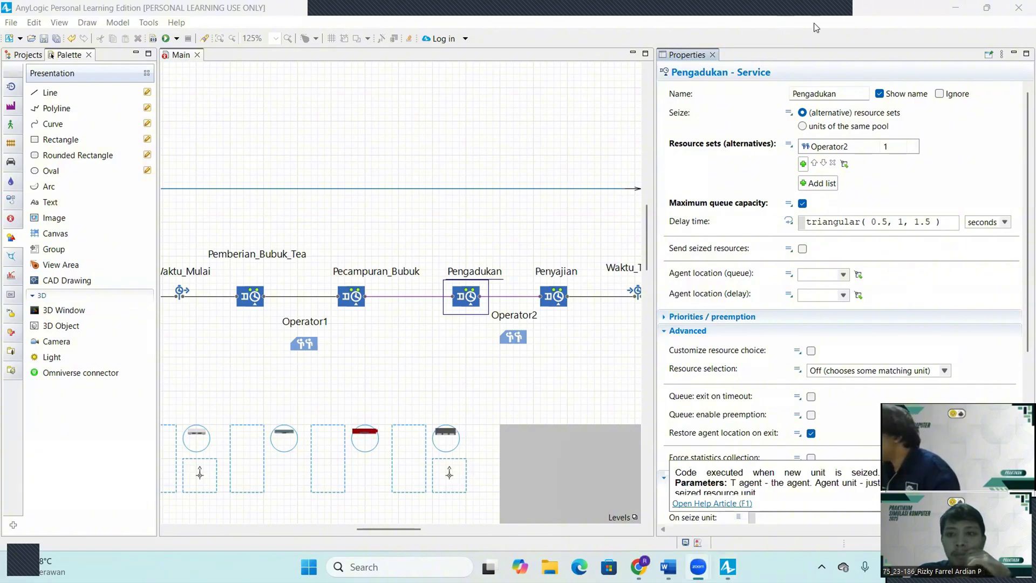
pyautogui.click(822, 51)
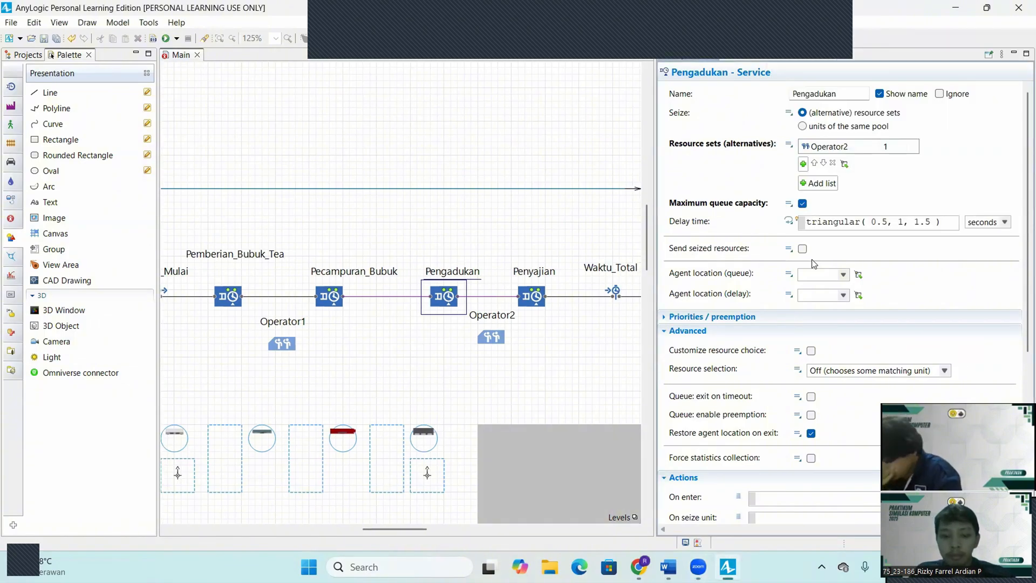
pyautogui.hotkey('ctrl', 'a')
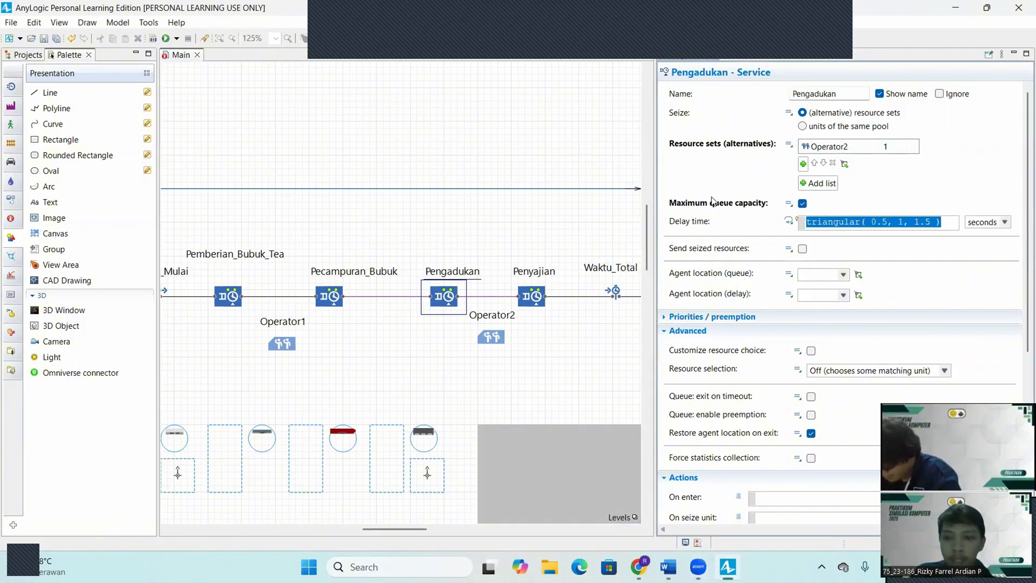
pyautogui.press('BackSpace')
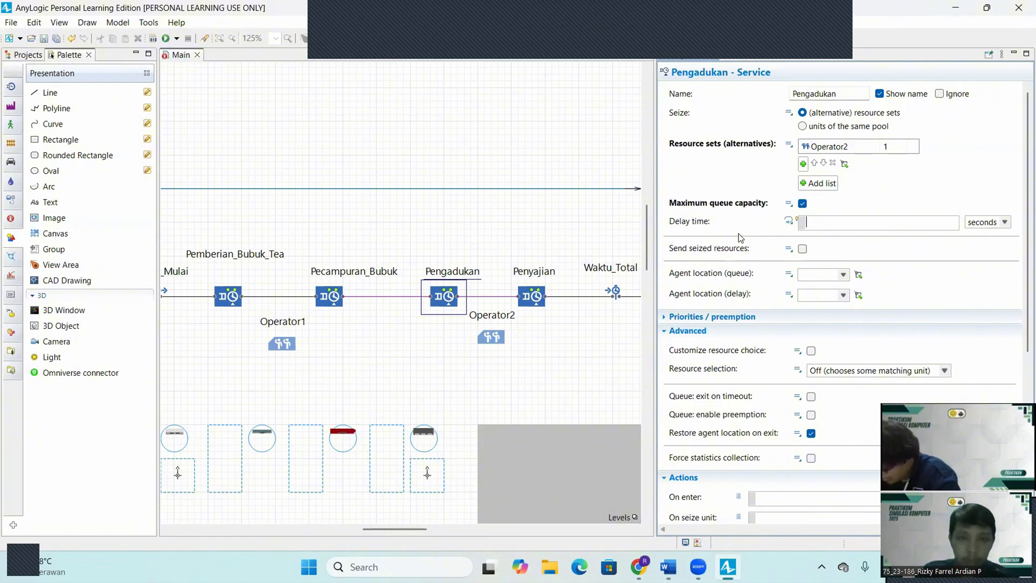
pyautogui.click(449, 112)
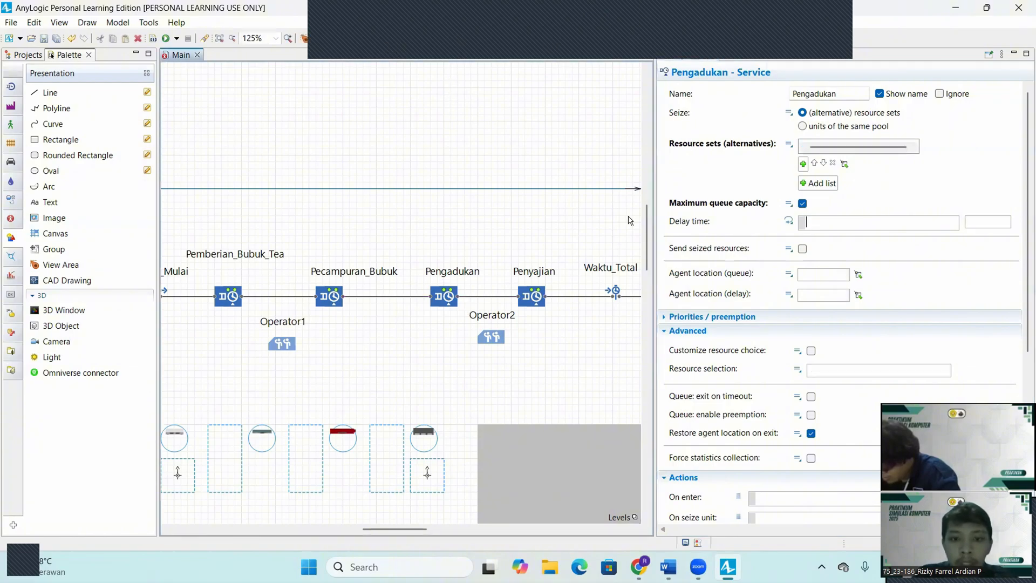
pyautogui.hotkey('ctrl', 'z')
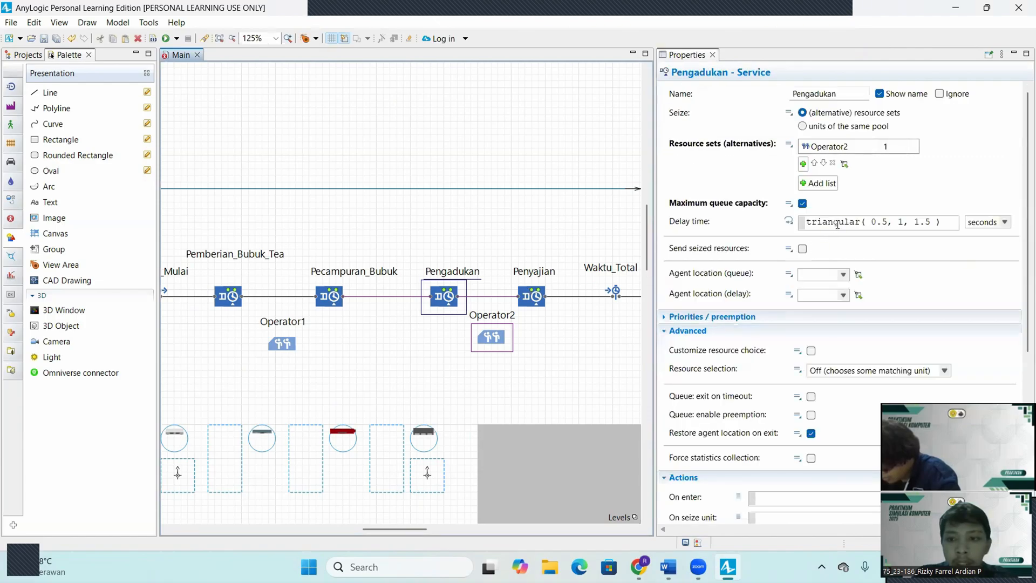
# Step: Replace the Pengadukan service's delay time with a Poisson distribution with lambda 12.2
pyautogui.click(837, 223)
pyautogui.hotkey('ctrl', 'a')
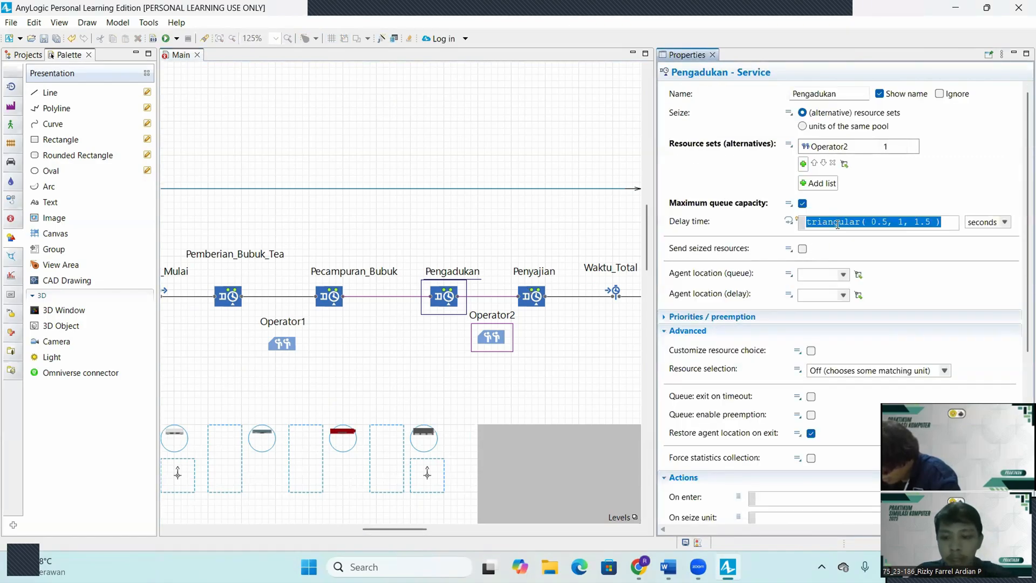
pyautogui.press('BackSpace')
pyautogui.click(382, 39)
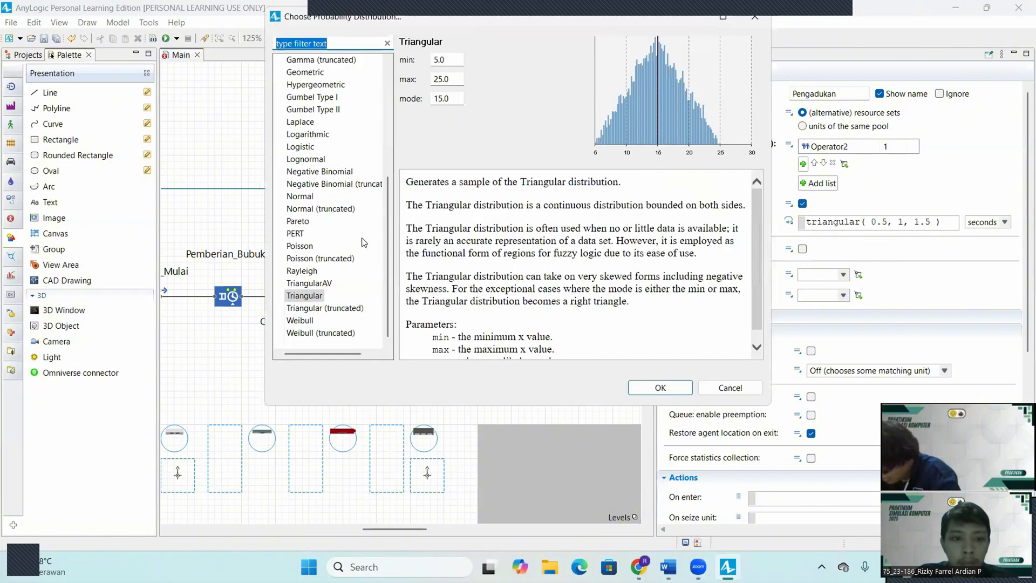
pyautogui.click(313, 246)
pyautogui.doubleClick(442, 58)
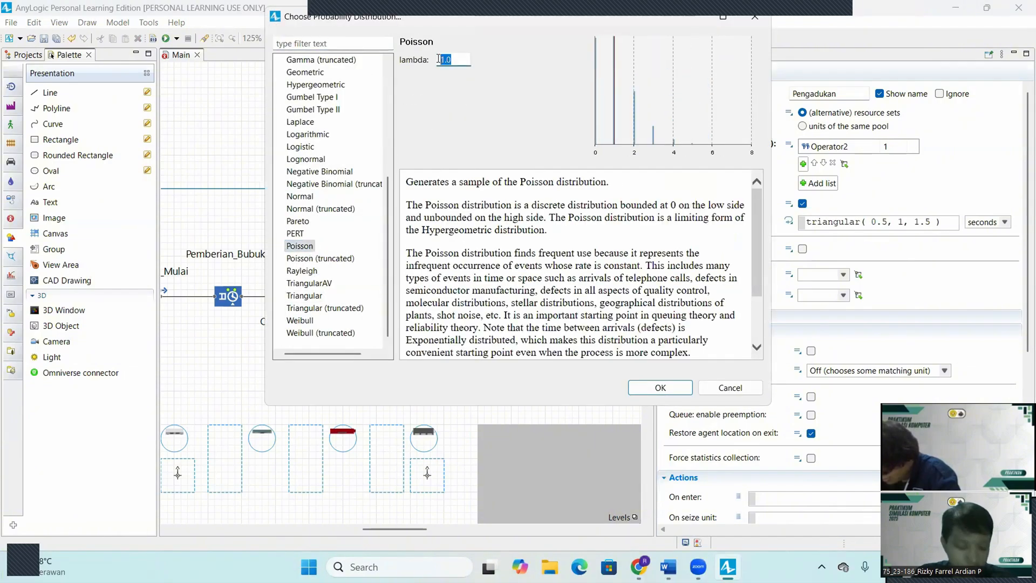
pyautogui.write('12')
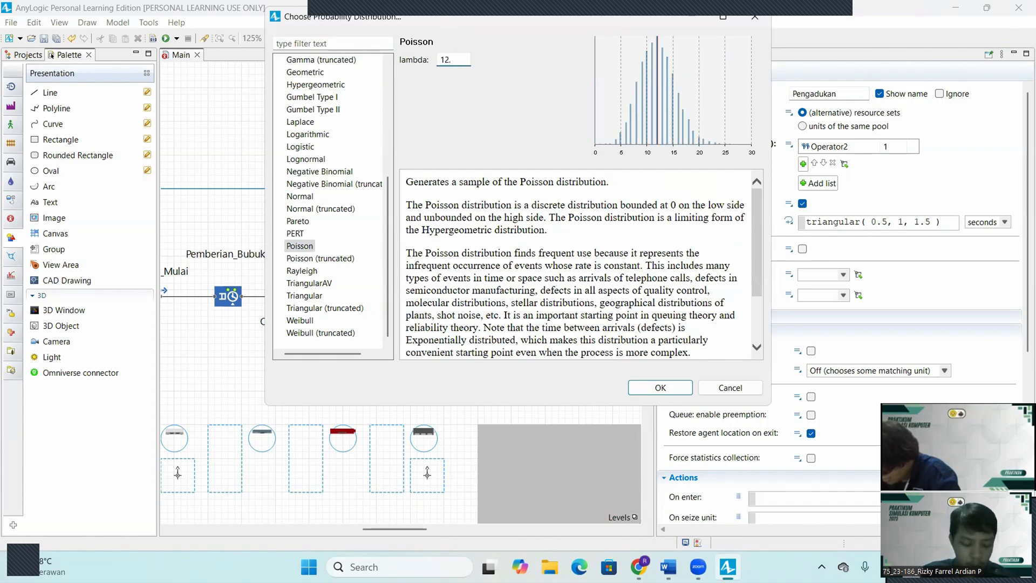
pyautogui.write('.2')
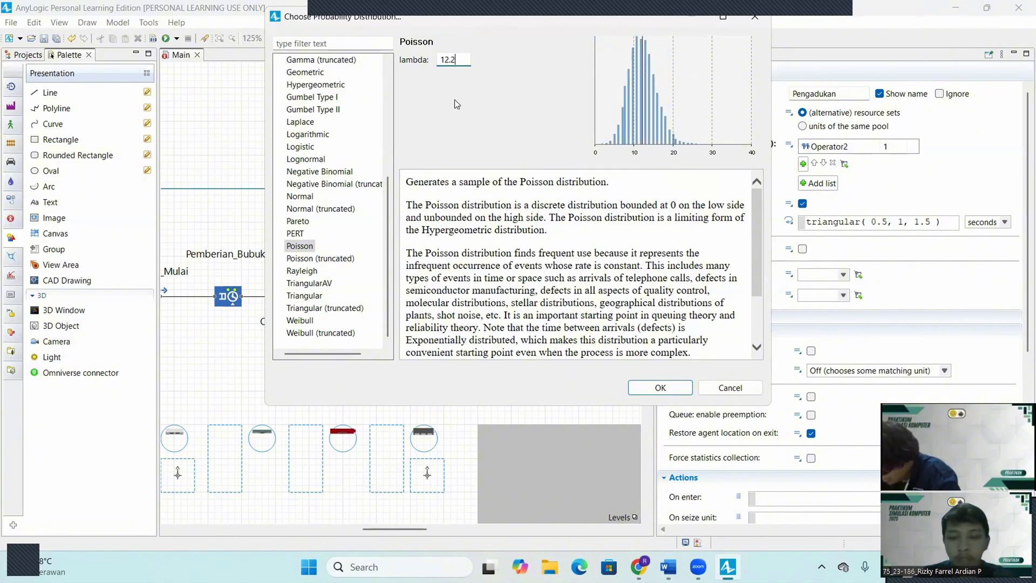
pyautogui.click(671, 385)
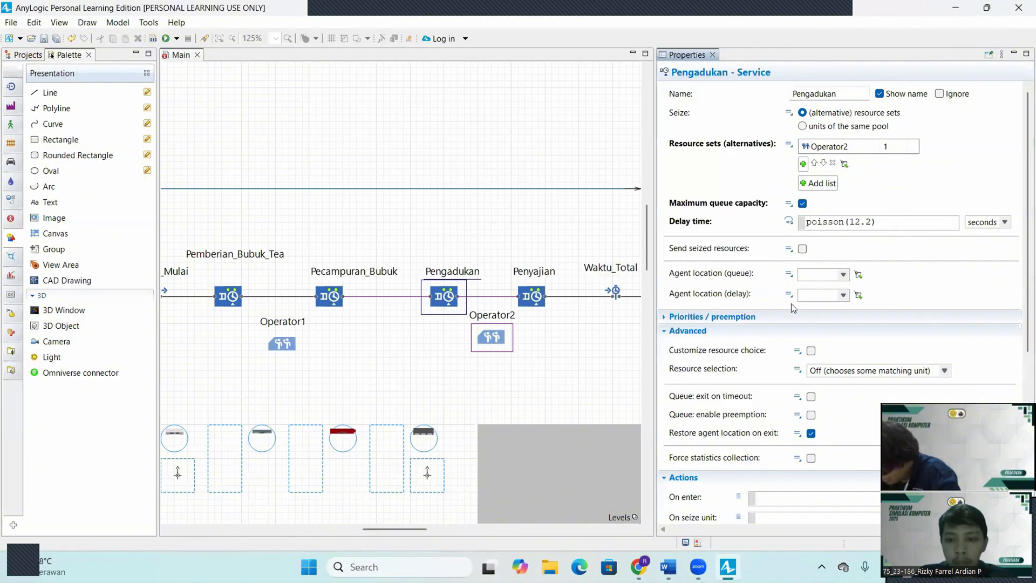
# Step: Set Pengadukan's queue agent location to Antri_Pengadukan and its delay agent location to St_pengadukan
pyautogui.click(847, 275)
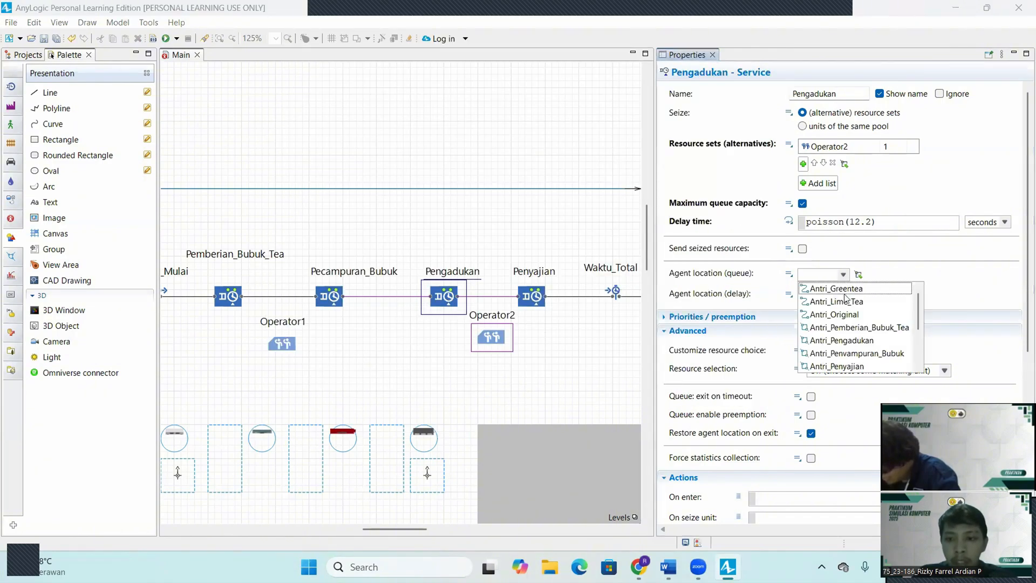
pyautogui.scroll(-2, 846, 321)
pyautogui.scroll(2, 845, 321)
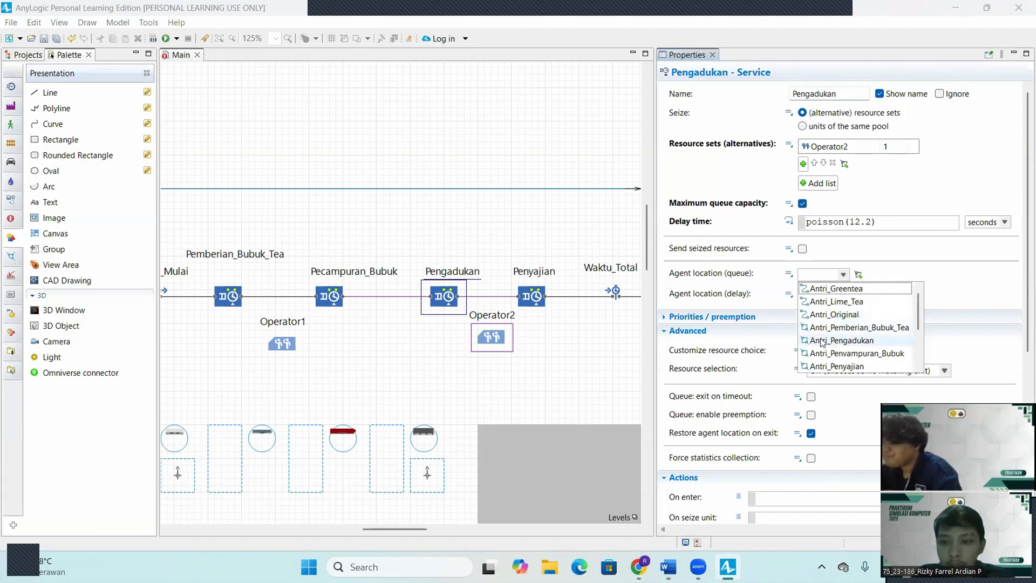
pyautogui.scroll(-1, 840, 336)
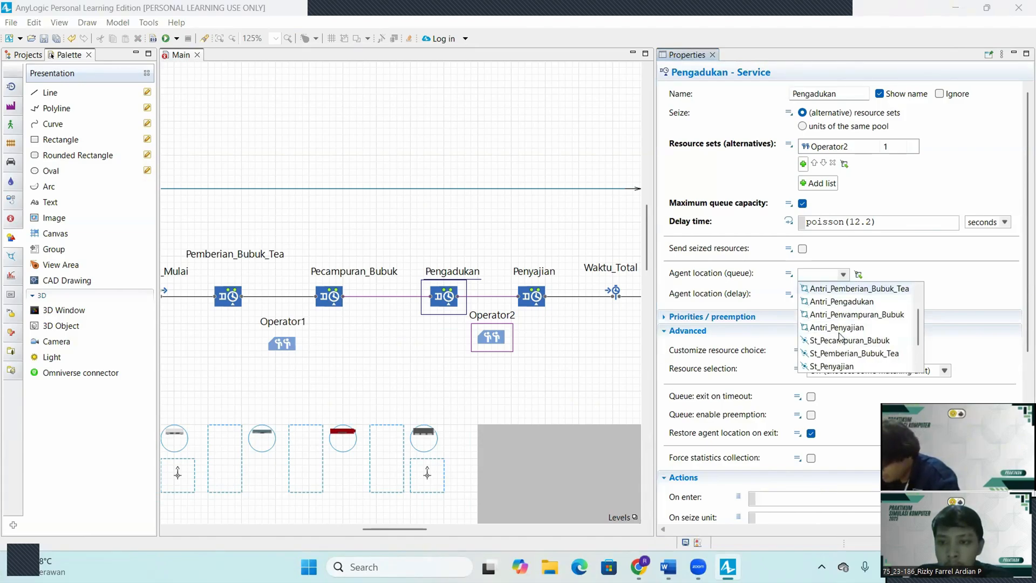
pyautogui.click(834, 303)
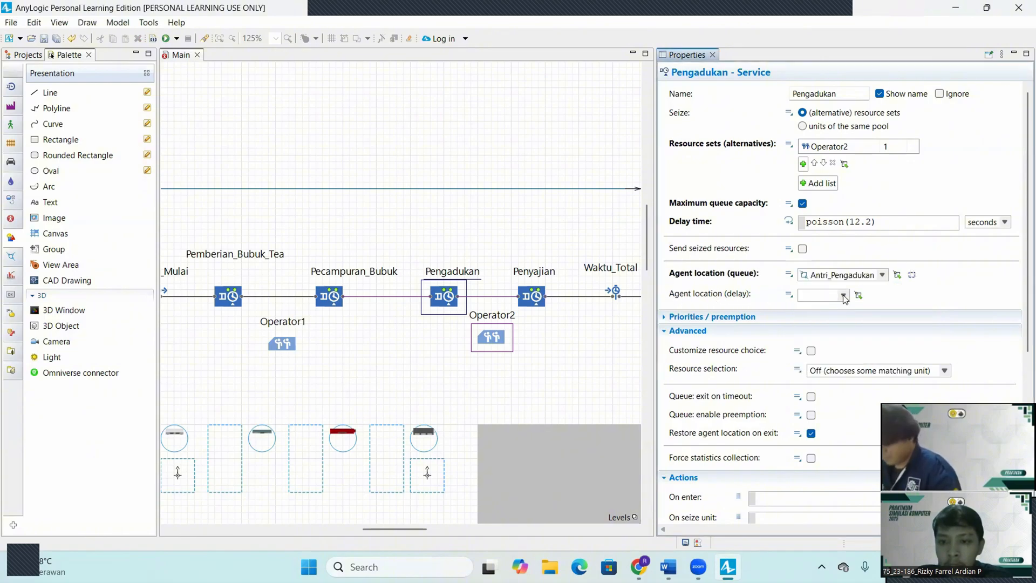
pyautogui.click(844, 298)
pyautogui.scroll(-2, 846, 351)
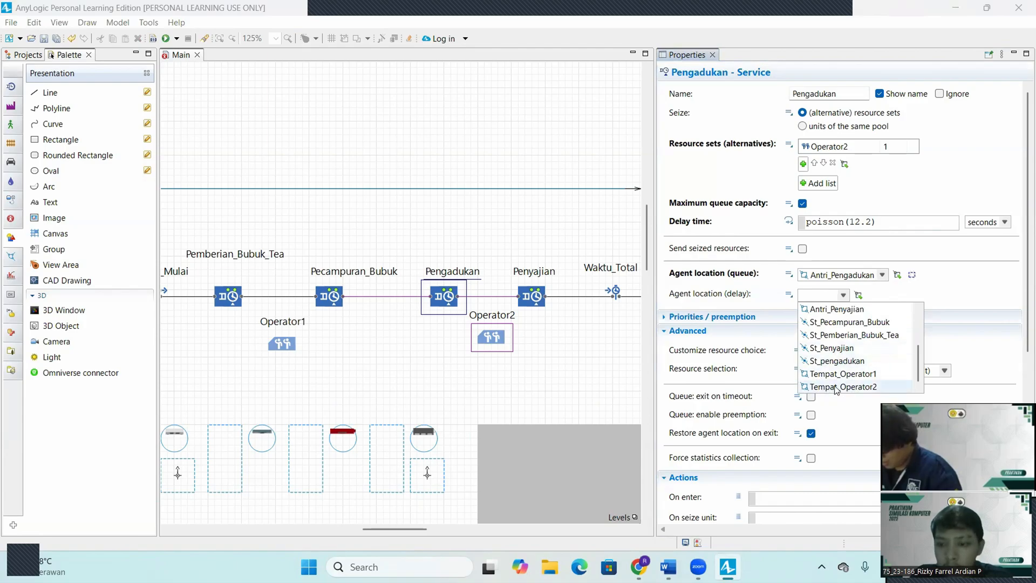
pyautogui.click(850, 362)
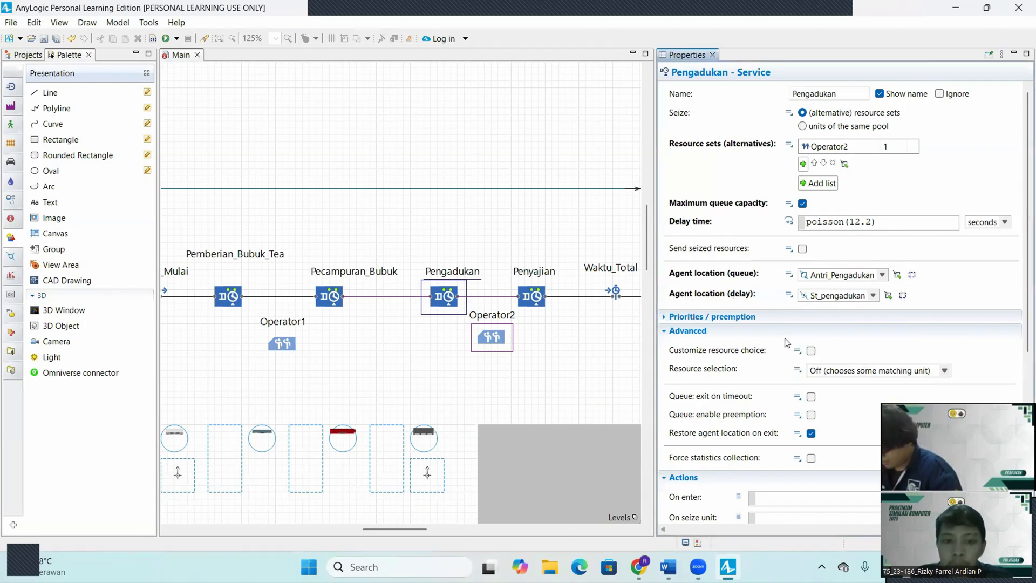
# Step: Make the Operator2 resource pool Static and set its new resource unit to Operator
pyautogui.click(501, 339)
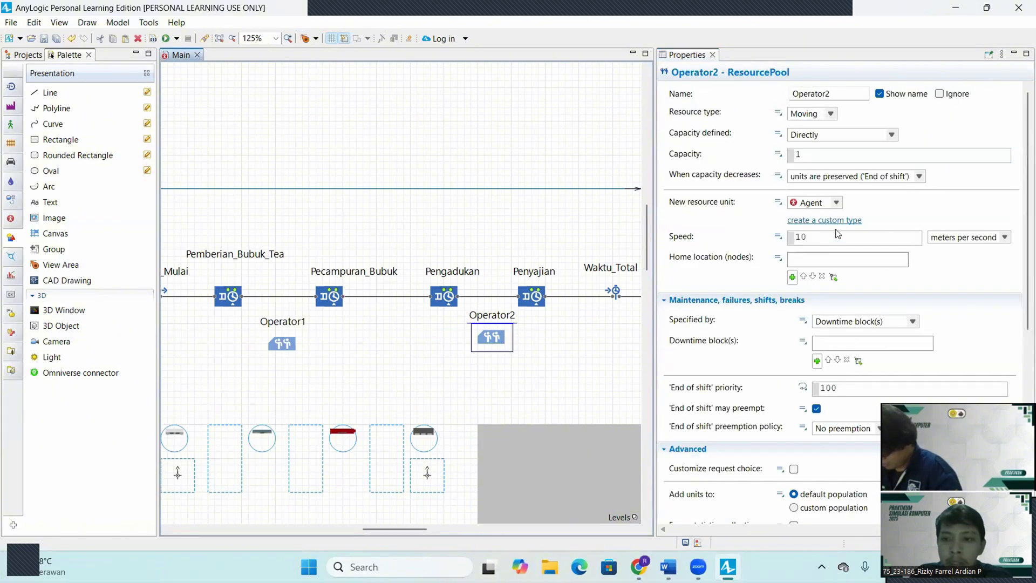
pyautogui.click(832, 114)
pyautogui.click(826, 138)
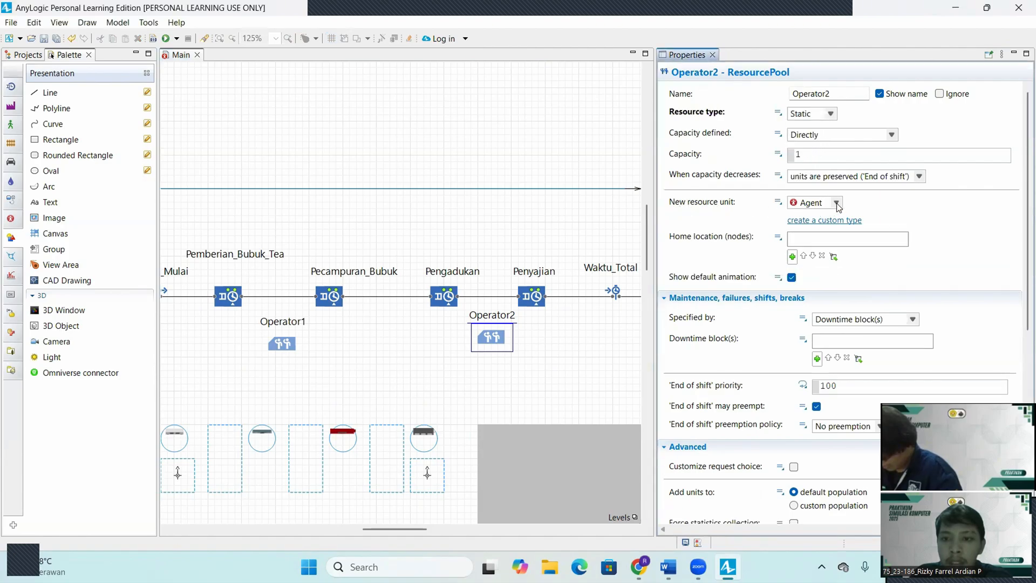
pyautogui.click(838, 204)
pyautogui.click(829, 229)
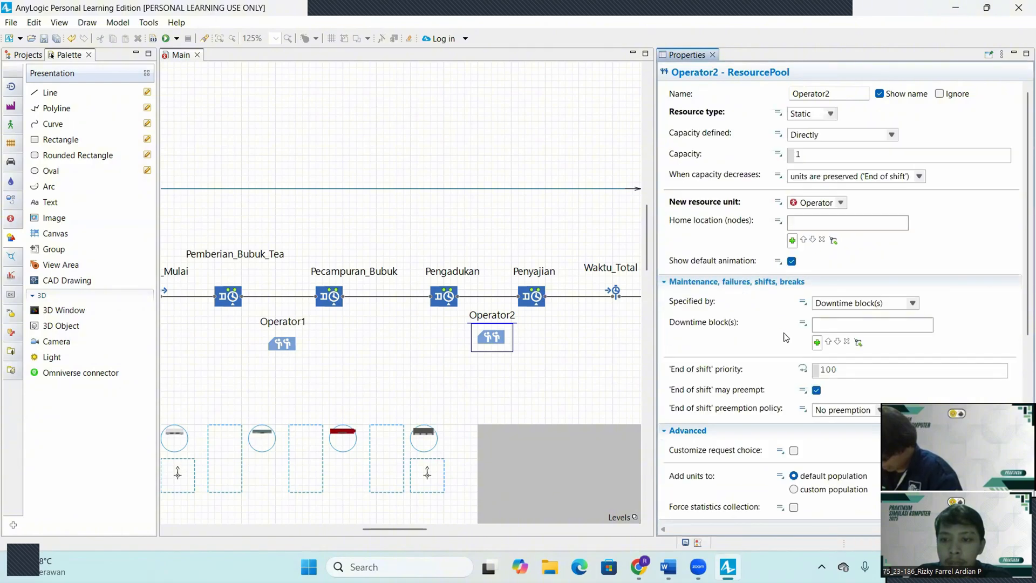
# Step: Specify Operator2's downtime by ResourcePool properties and enable breaks using the Istirahat schedule
pyautogui.click(913, 303)
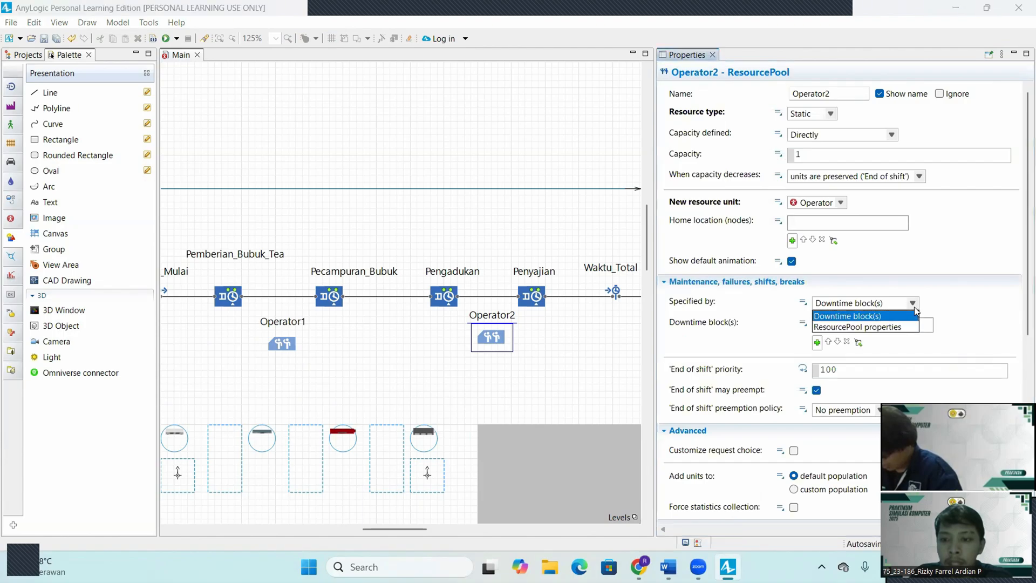
pyautogui.click(896, 328)
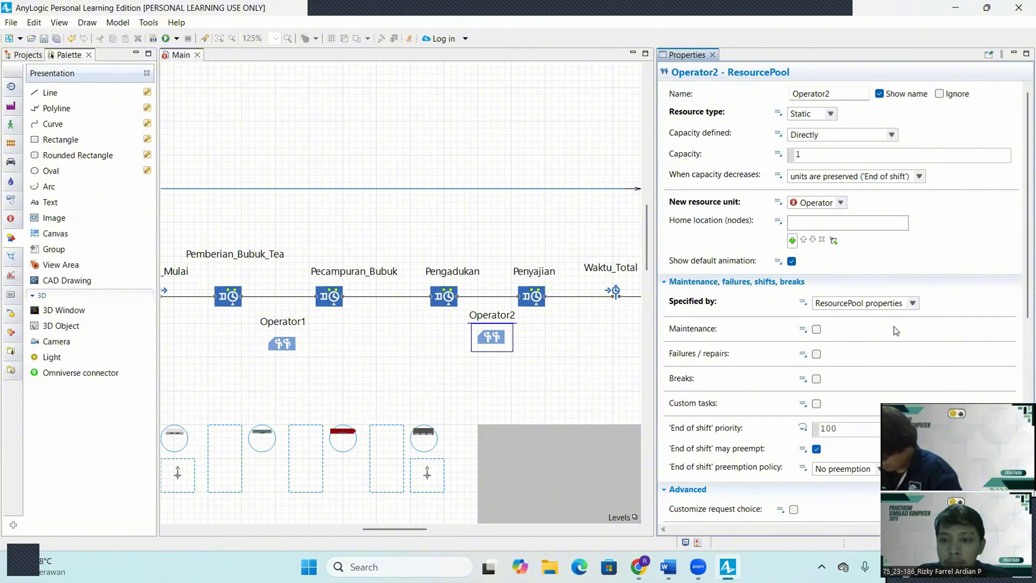
pyautogui.scroll(-1, 764, 302)
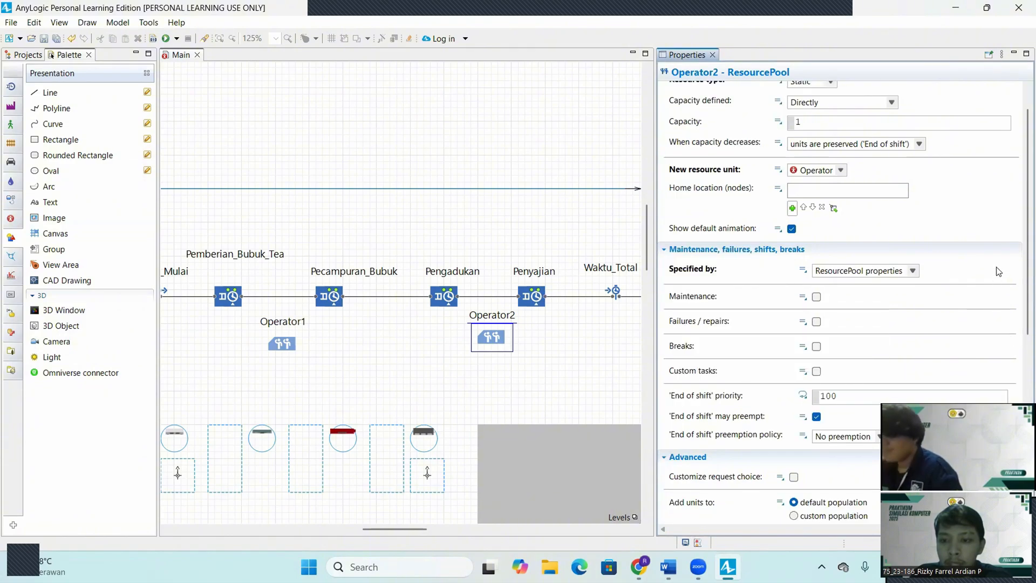
pyautogui.scroll(-2, 884, 273)
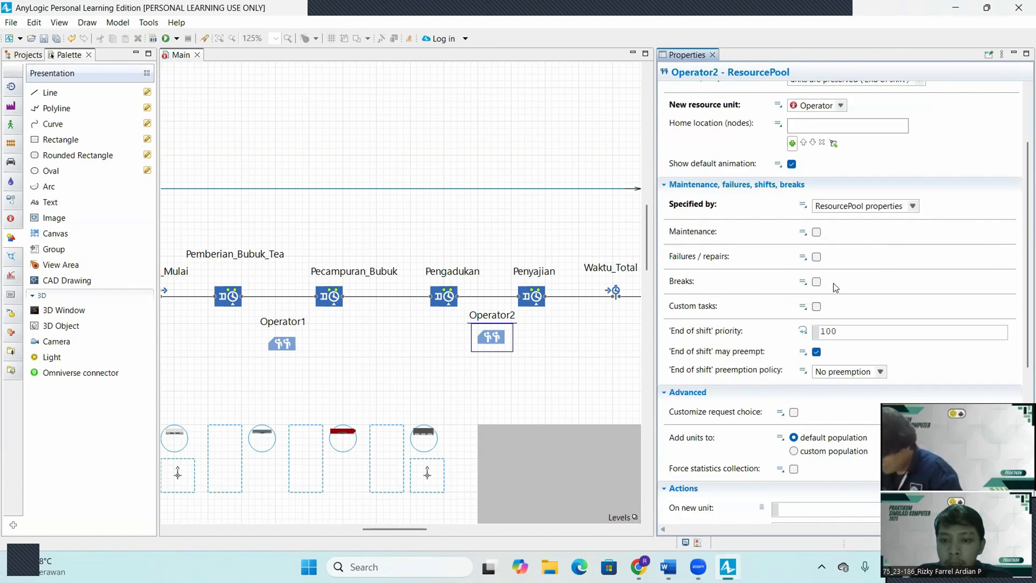
pyautogui.click(817, 282)
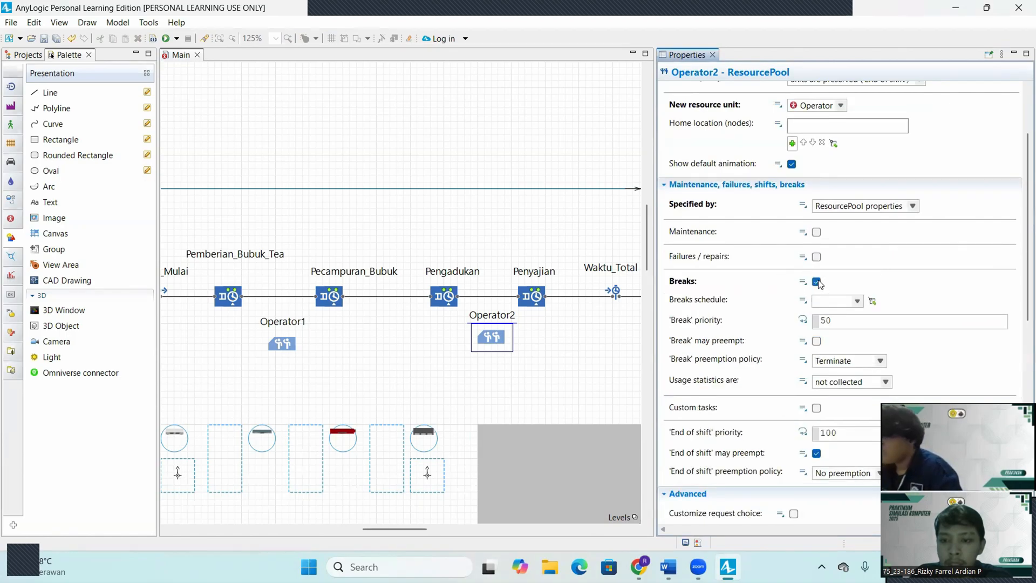
pyautogui.click(857, 301)
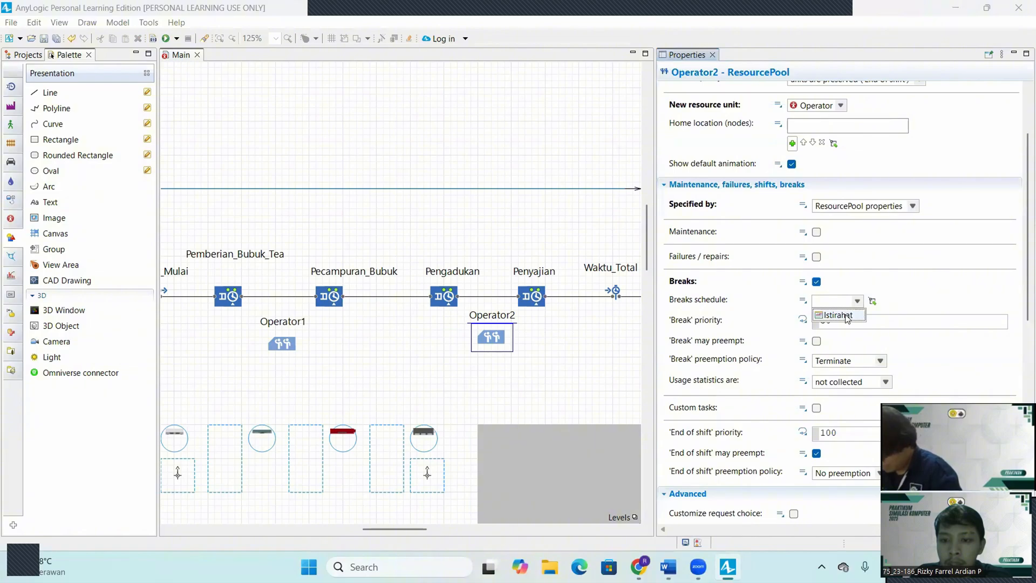
pyautogui.click(838, 315)
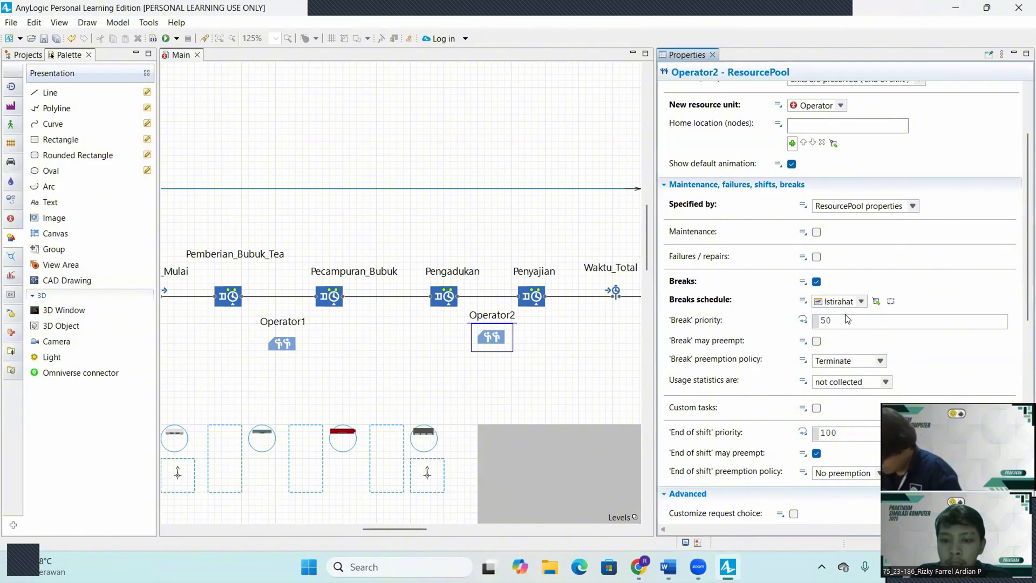
# Step: In the Penyajian service, add Operator2 to the resource sets, enable maximum queue capacity and clear the delay time expression
pyautogui.click(529, 303)
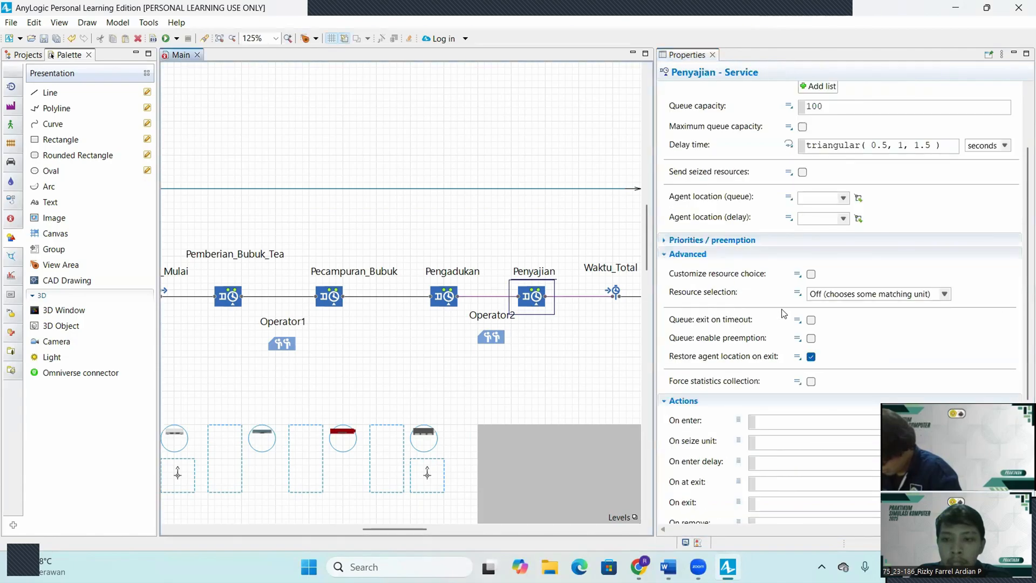
pyautogui.scroll(3, 786, 312)
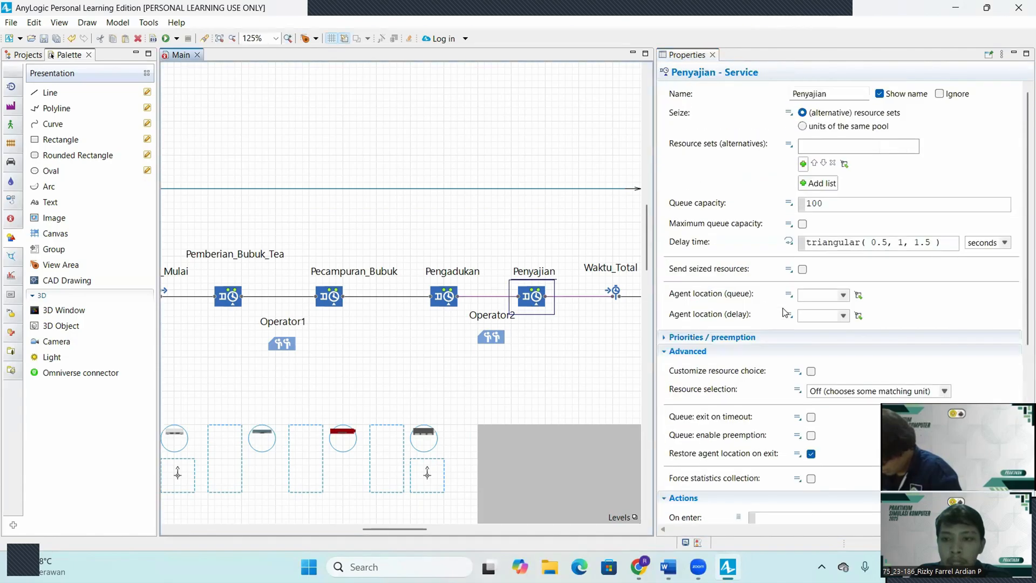
pyautogui.click(803, 163)
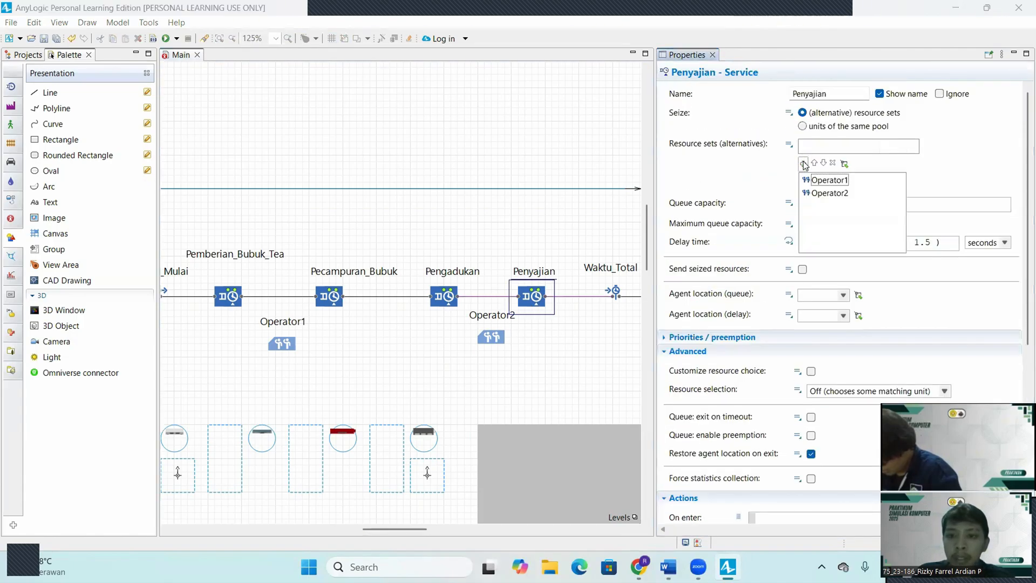
pyautogui.click(816, 193)
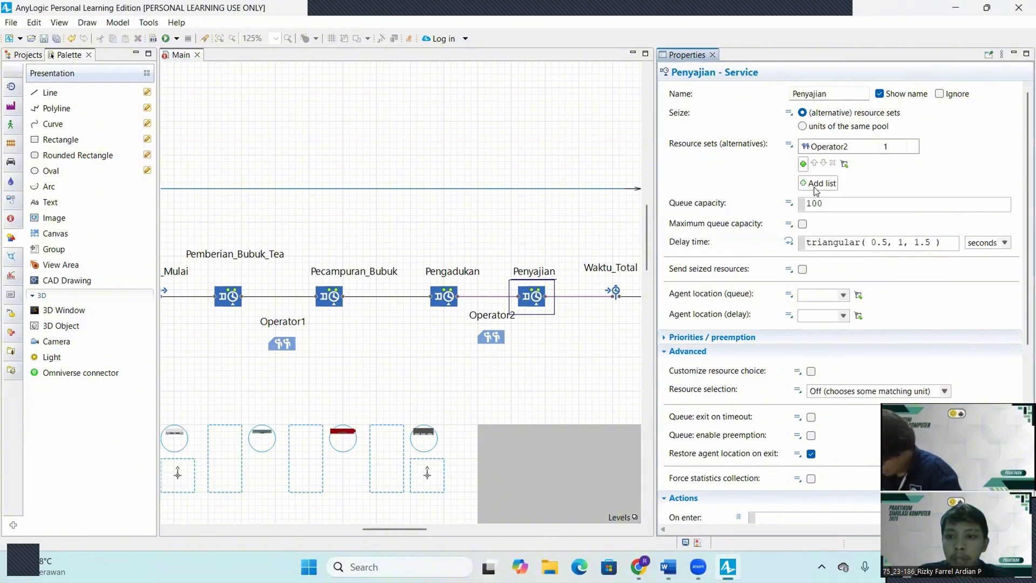
pyautogui.click(802, 224)
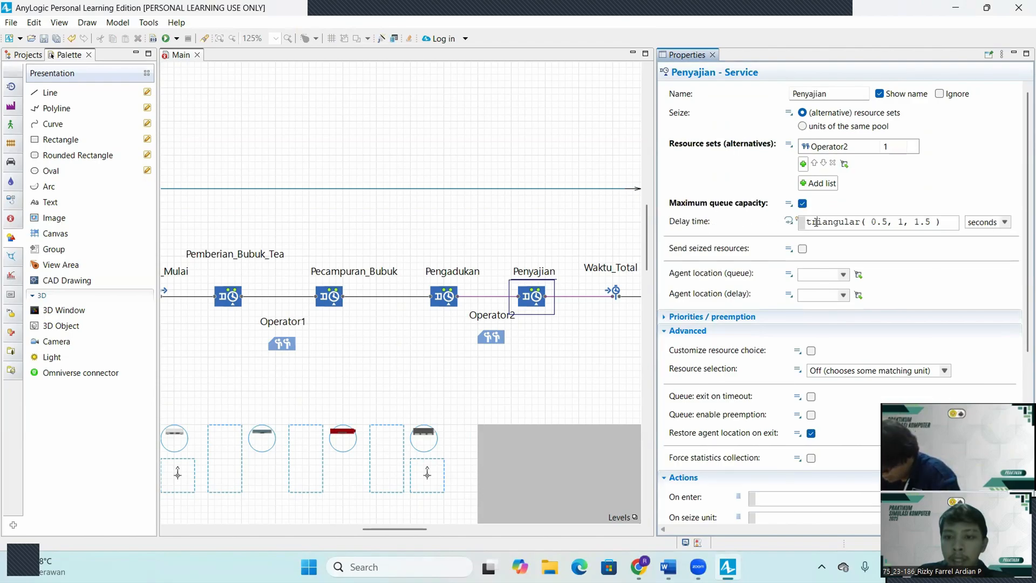
pyautogui.click(816, 222)
pyautogui.hotkey('ctrl', 'a')
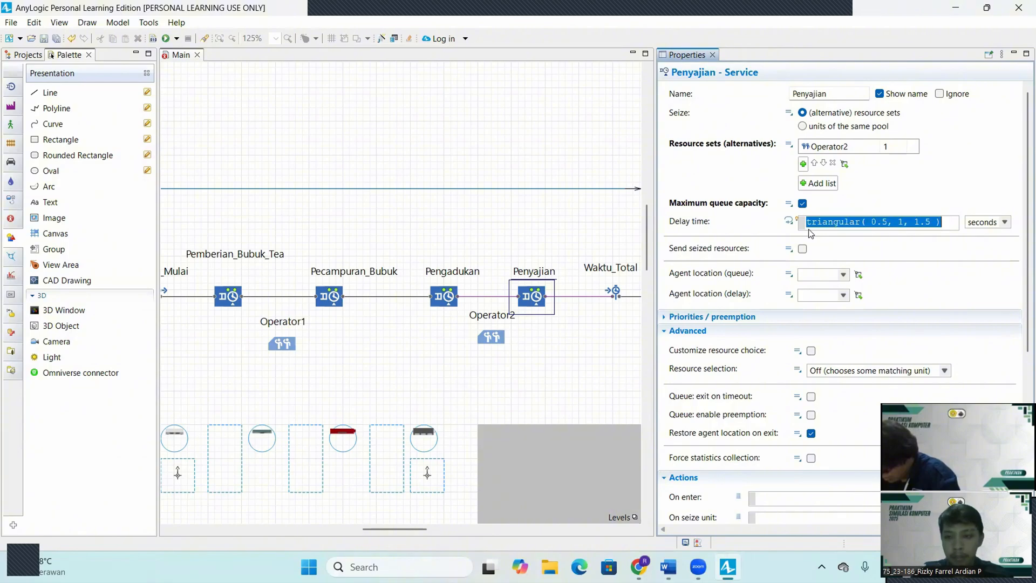
pyautogui.press('BackSpace')
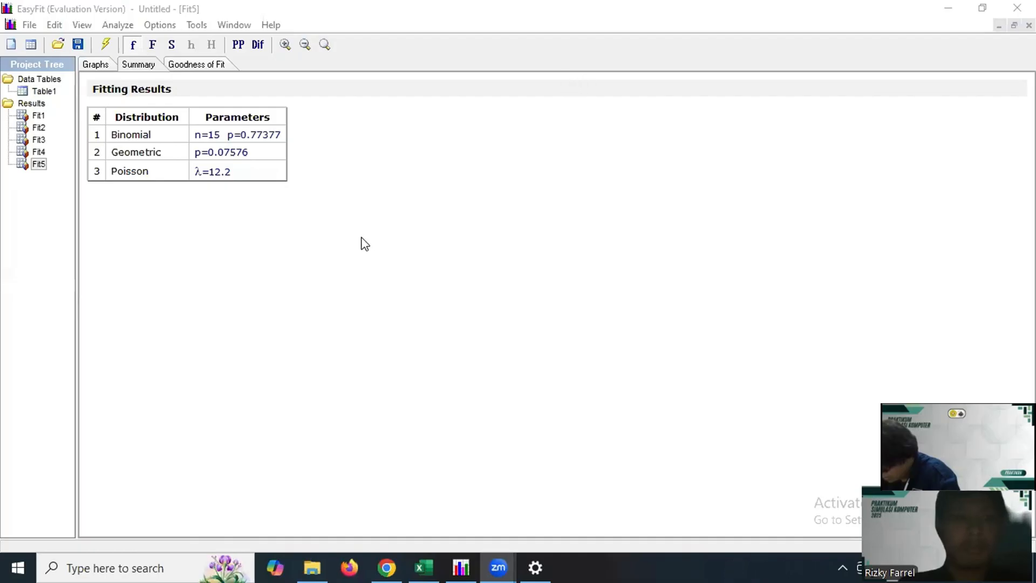
# Step: In EasyFit, fit discrete distributions to the ten values in column D of Table1, analyzing only the selected rows
pyautogui.doubleClick(44, 90)
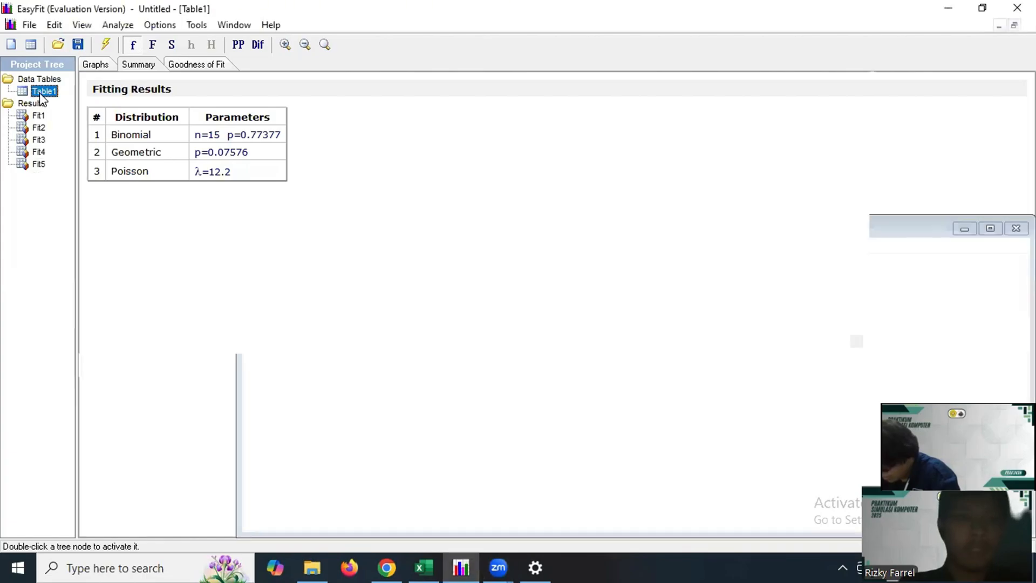
pyautogui.moveTo(327, 80); pyautogui.dragTo(338, 201)
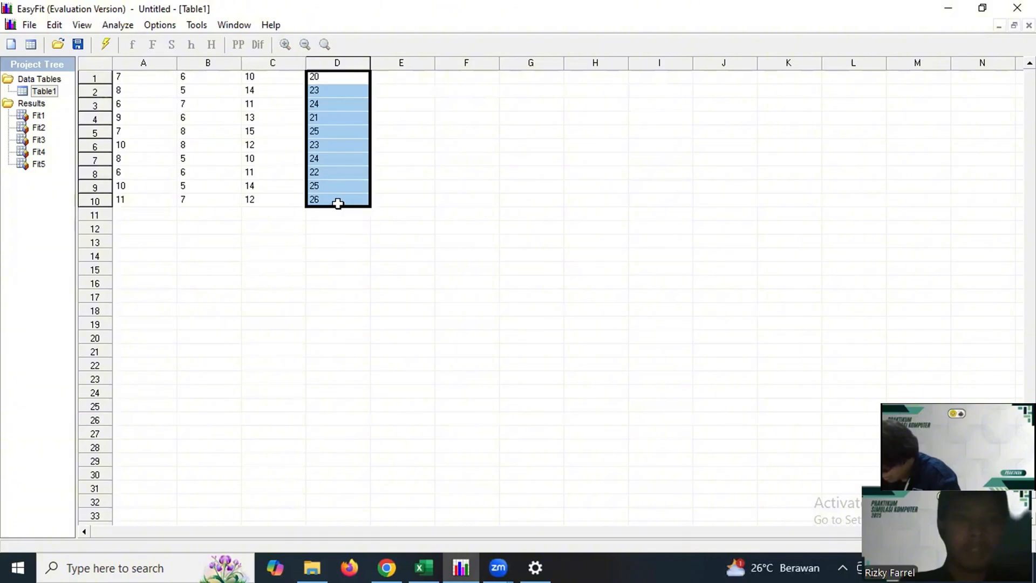
pyautogui.click(120, 25)
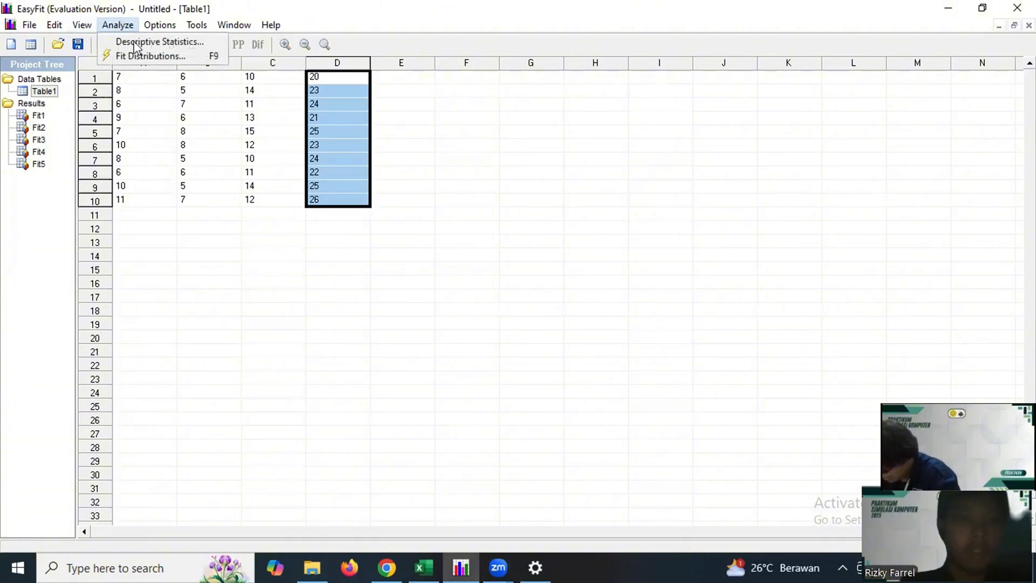
pyautogui.click(147, 56)
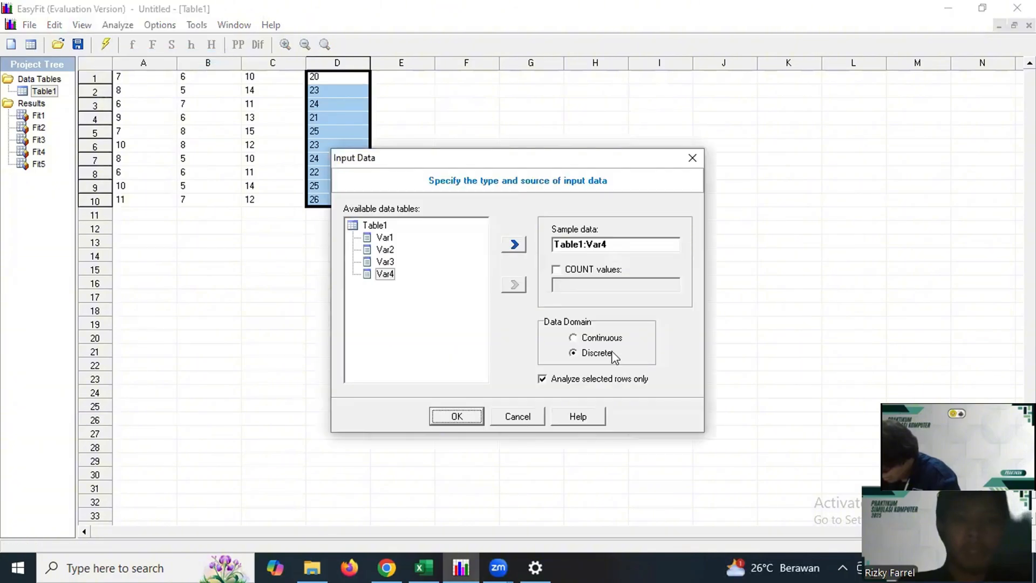
pyautogui.click(460, 415)
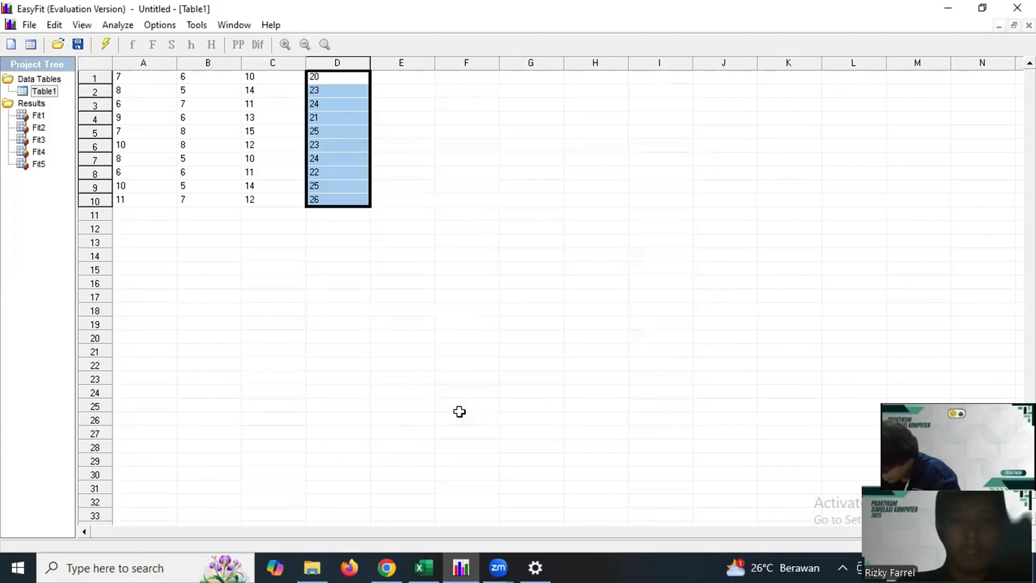
# Step: Review the new fit's parameters and its goodness of fit, sorting the distributions by Kolmogorov-Smirnov rank
pyautogui.click(144, 64)
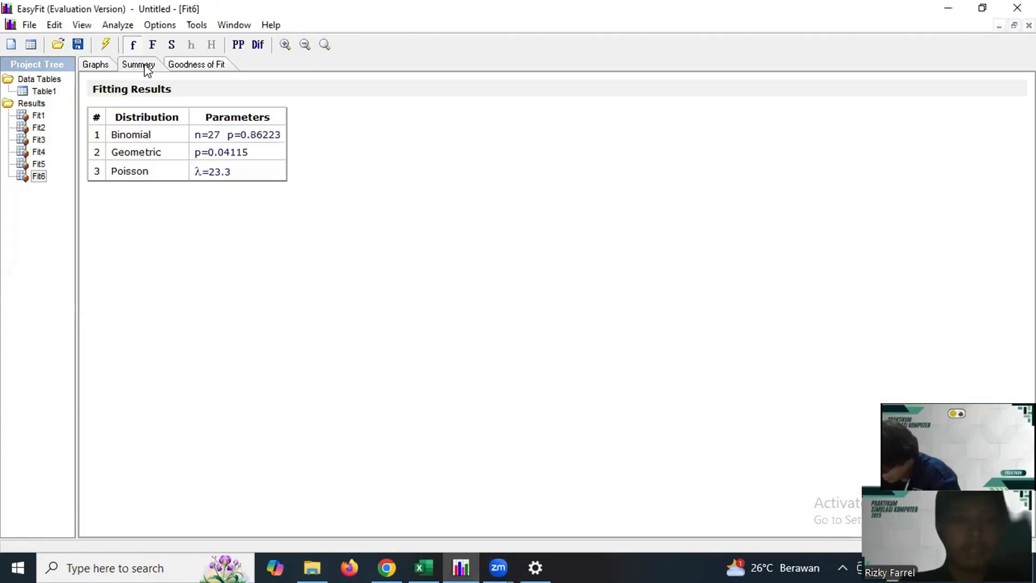
pyautogui.click(208, 64)
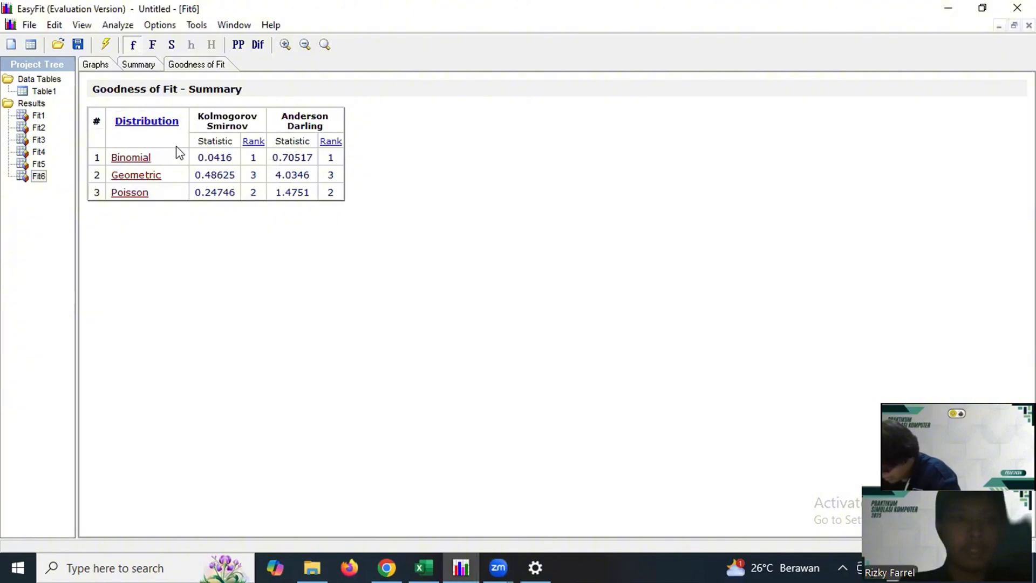
pyautogui.click(253, 142)
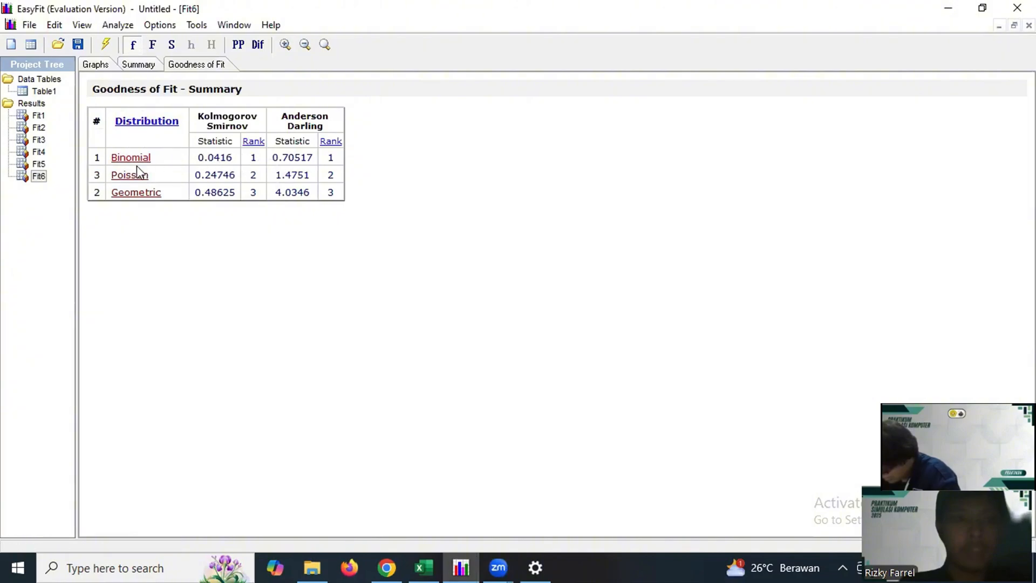
pyautogui.click(136, 66)
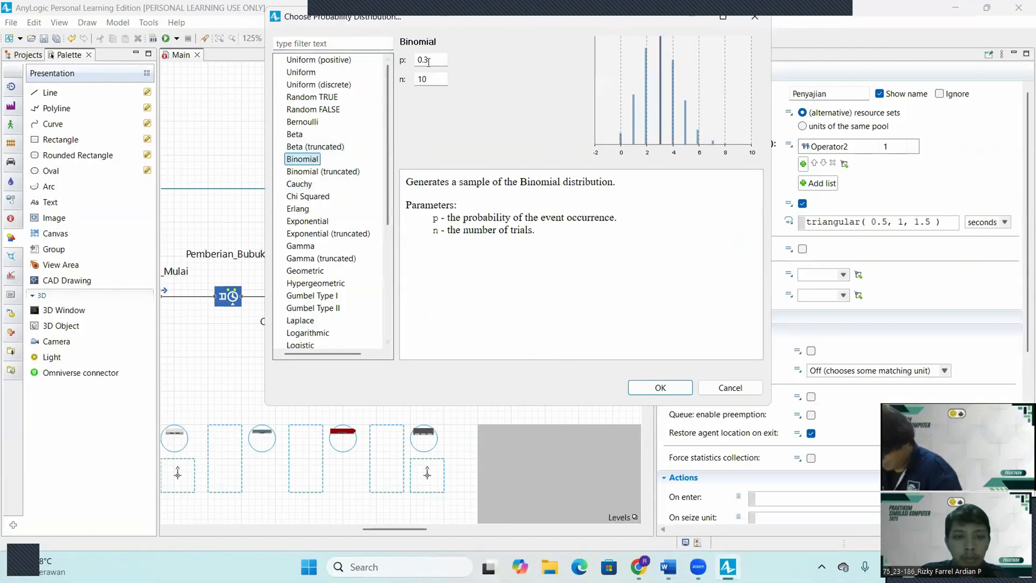
# Step: In AnyLogic, set Penyajian's delay time to a Binomial distribution with p 0.86223 and n 27
pyautogui.click(431, 61)
pyautogui.press('BackSpace')
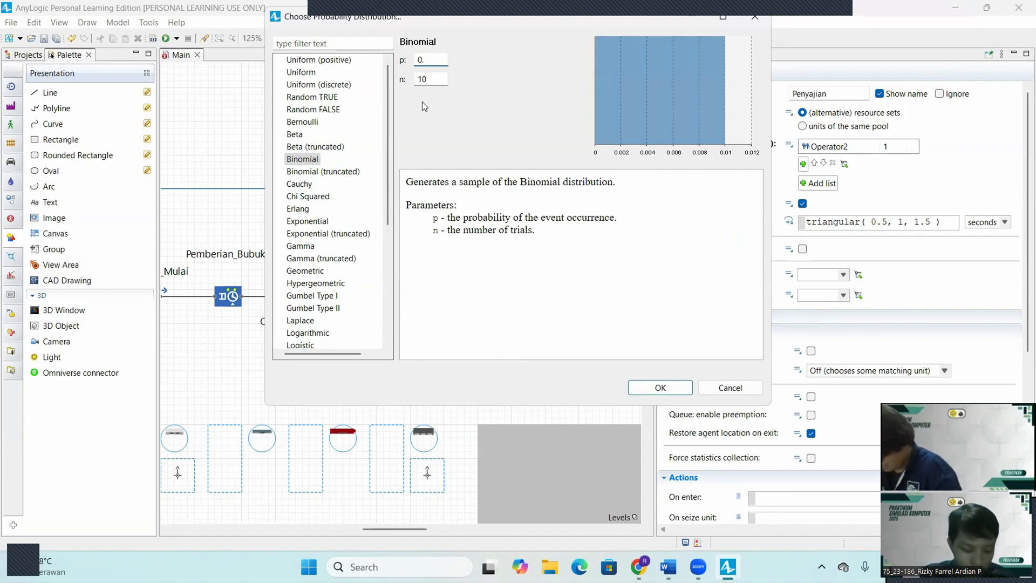
pyautogui.write('8')
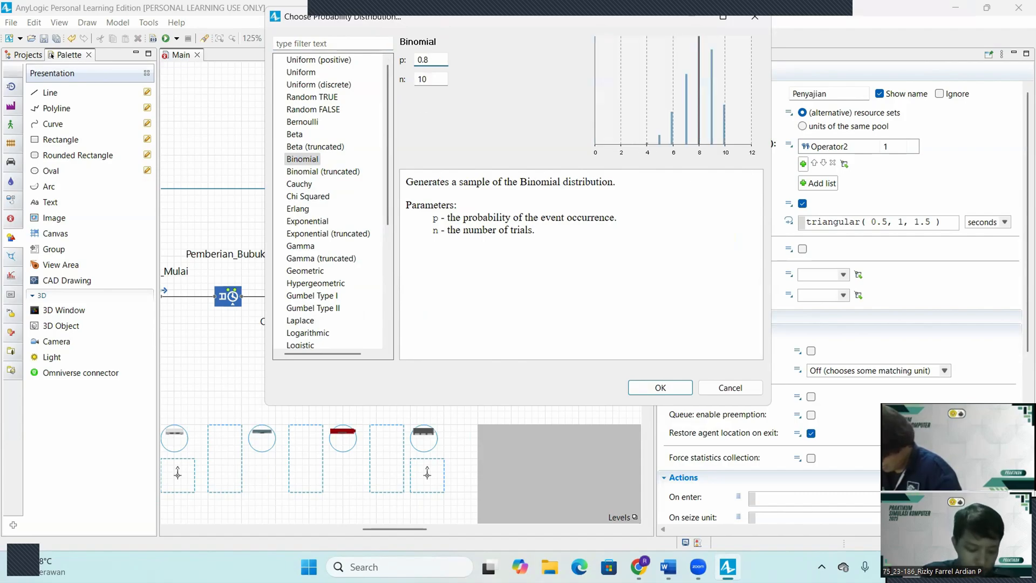
pyautogui.write('63')
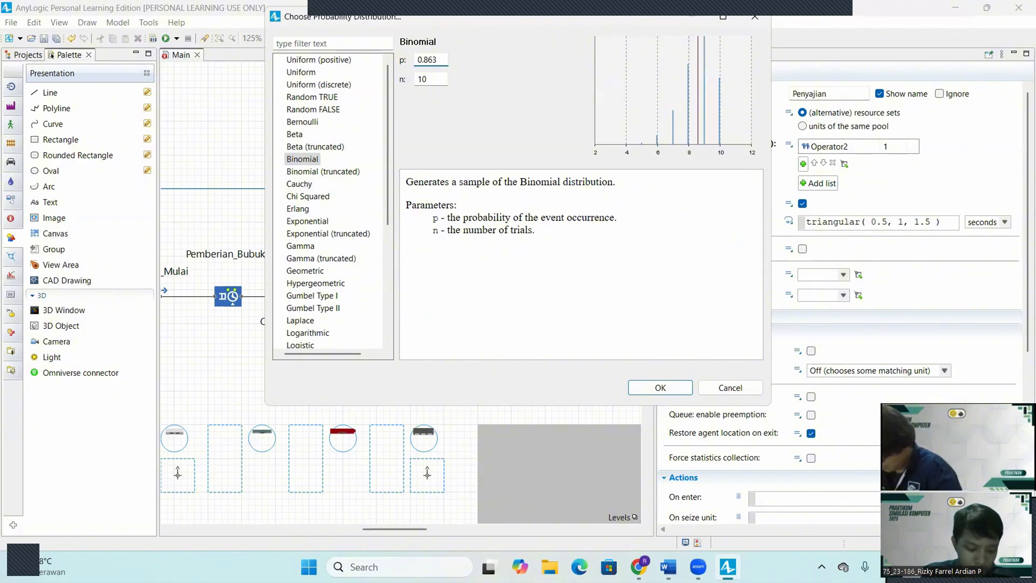
pyautogui.press('BackSpace')
pyautogui.write('223')
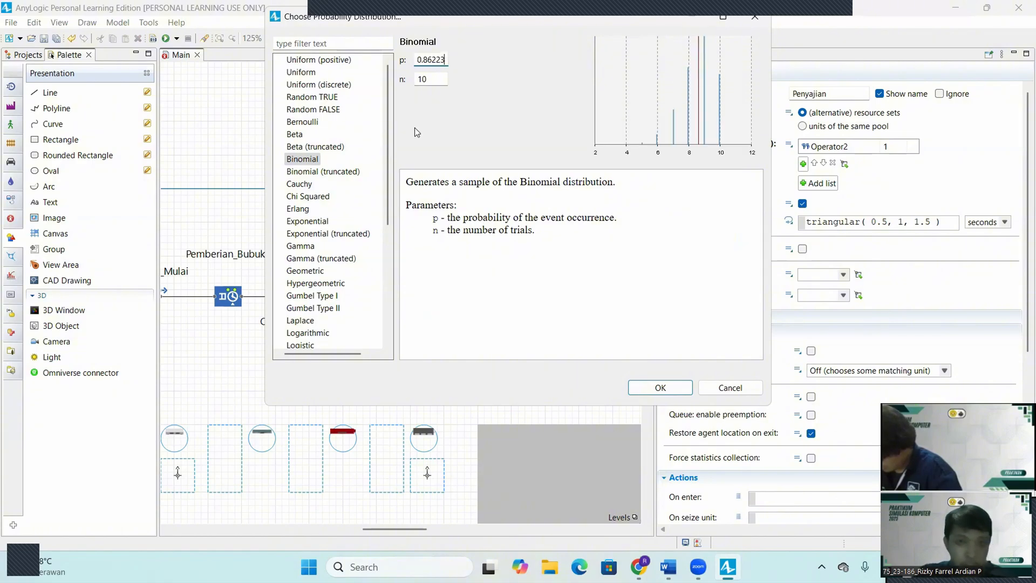
pyautogui.doubleClick(432, 80)
pyautogui.write('27')
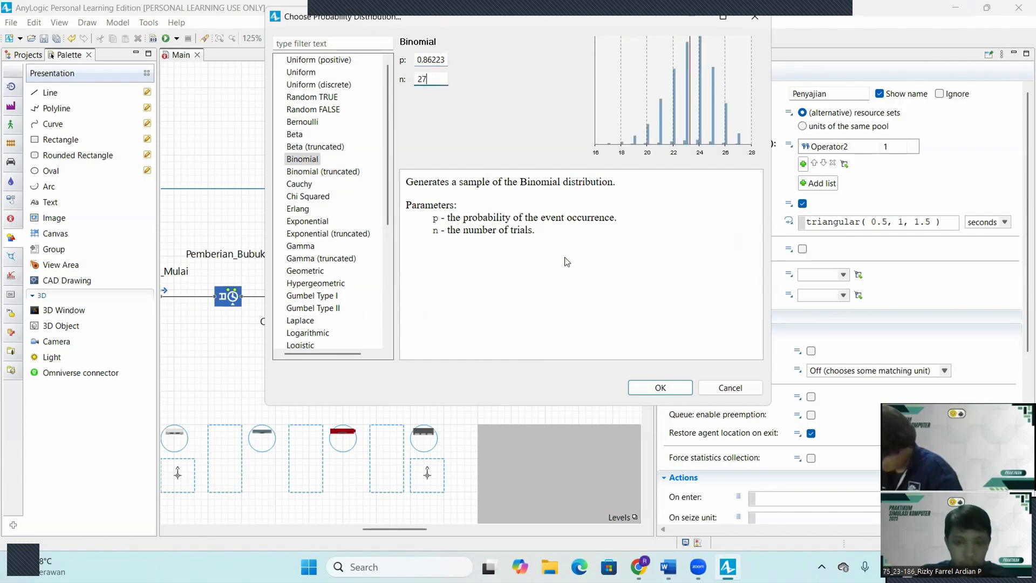
pyautogui.click(654, 388)
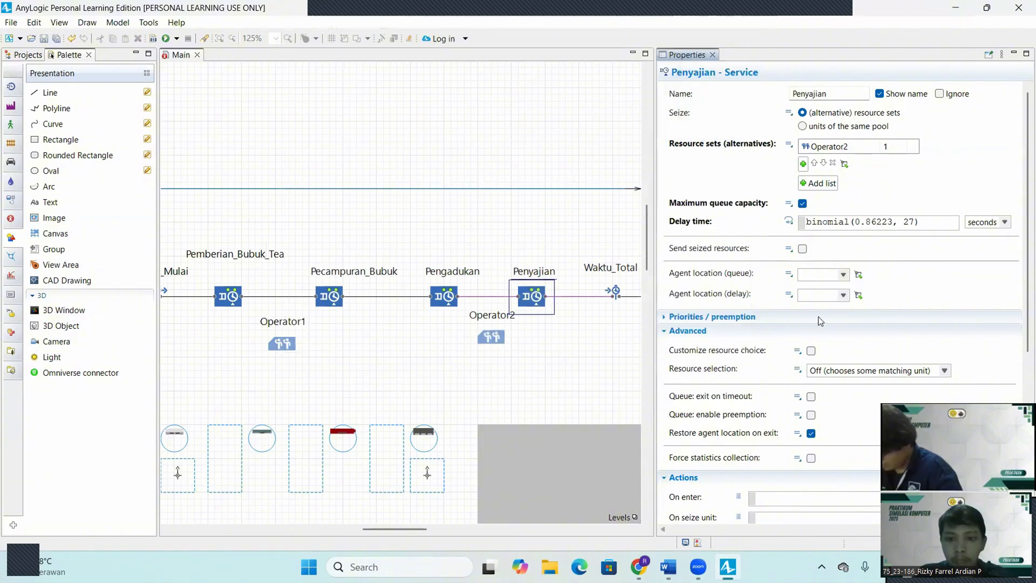
# Step: Set Penyajian's queue agent location to Antri_Penyajian and its delay agent location to St_Penyajian
pyautogui.click(843, 276)
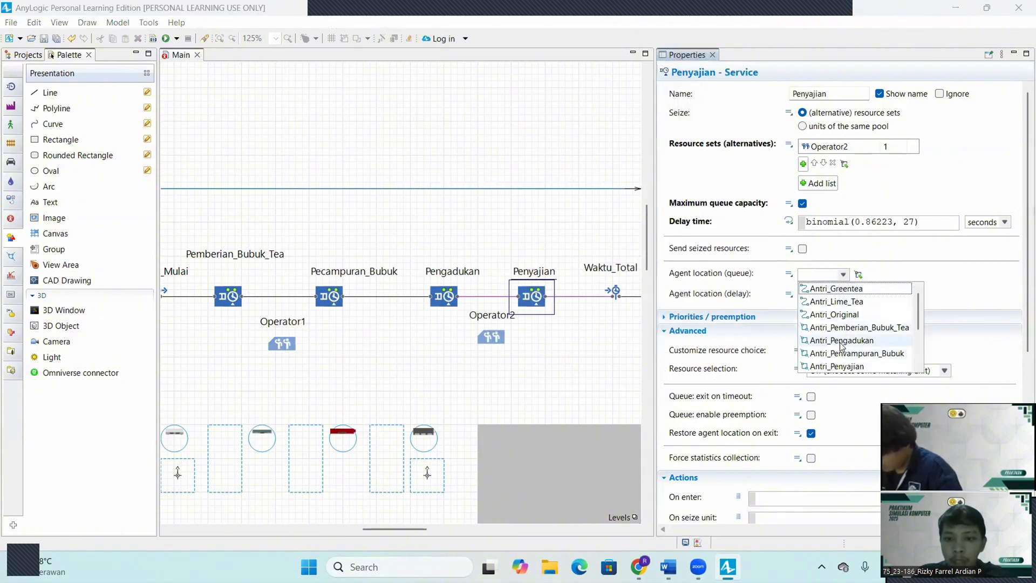
pyautogui.scroll(-2, 842, 346)
pyautogui.scroll(1, 842, 346)
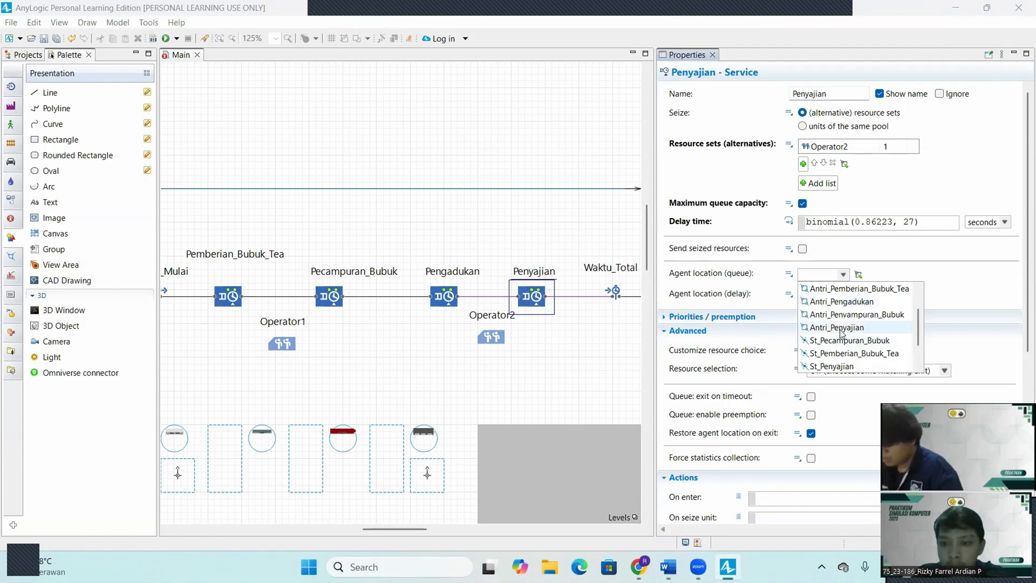
pyautogui.click(832, 328)
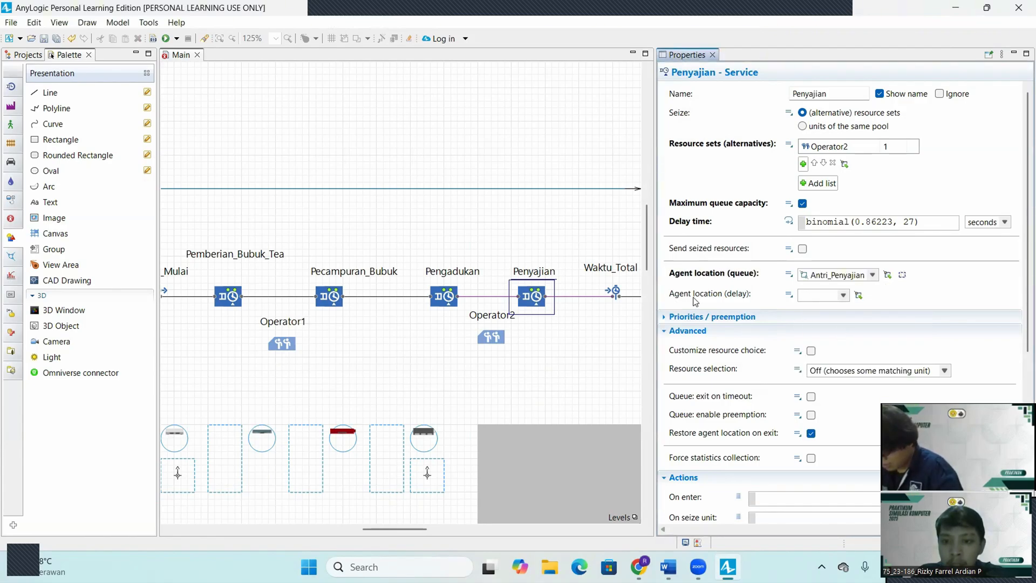
pyautogui.click(844, 296)
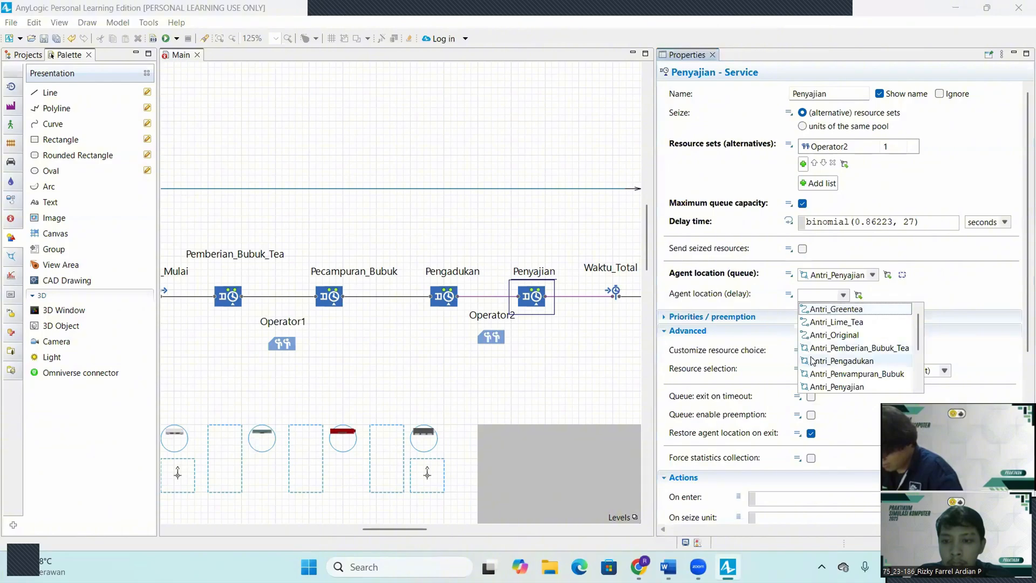
pyautogui.scroll(-2, 835, 361)
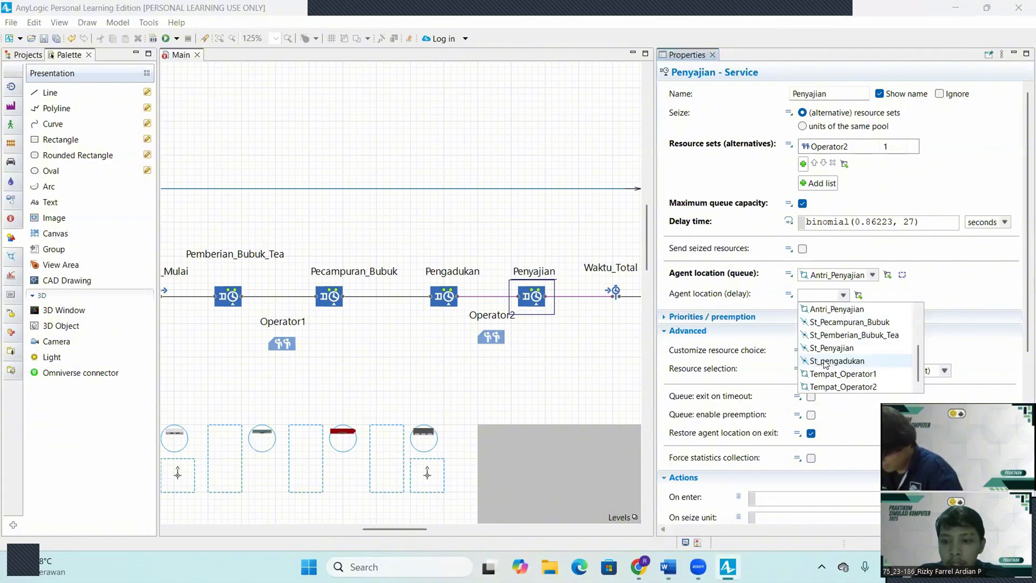
pyautogui.click(825, 354)
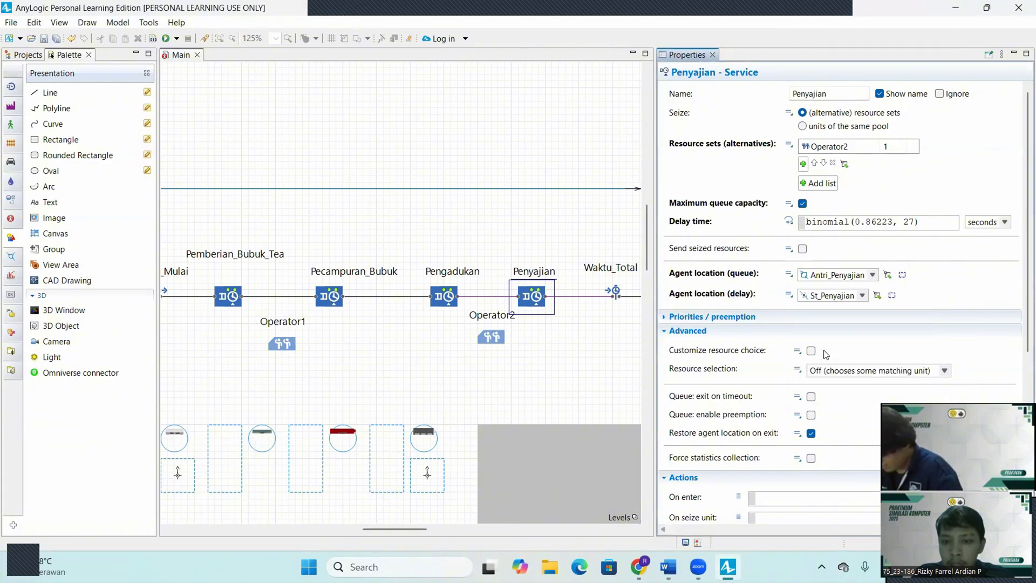
# Step: Add Waktu_Mulai to the TimeMeasureStart blocks of the Waktu_Total block
pyautogui.moveTo(392, 527); pyautogui.dragTo(447, 527)
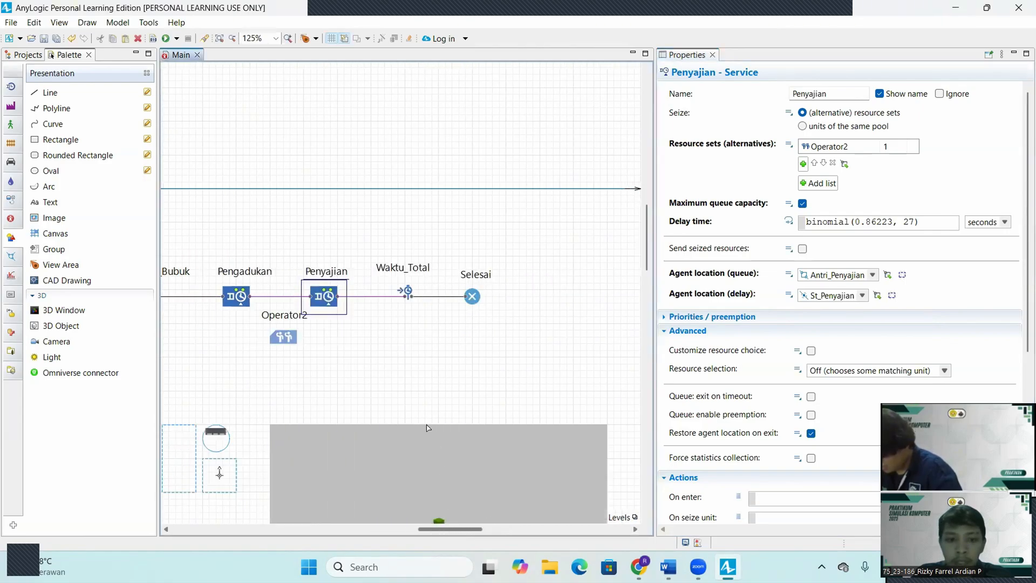
pyautogui.click(408, 292)
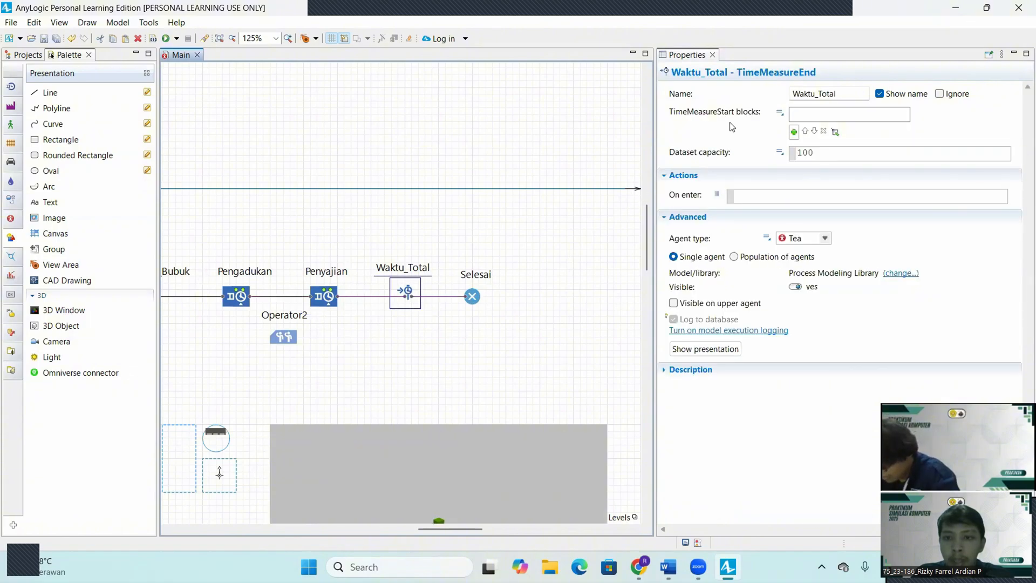
pyautogui.click(795, 132)
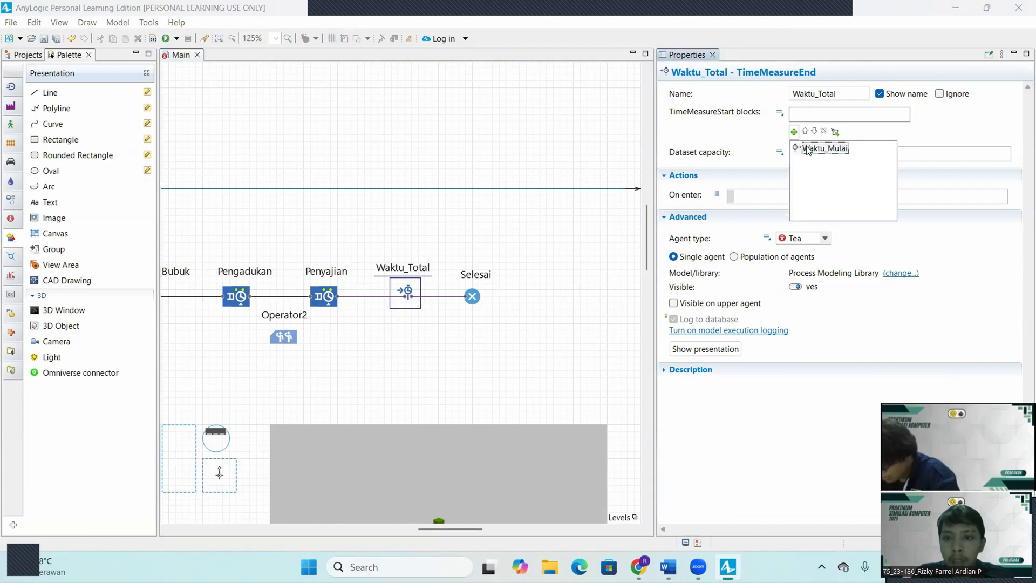
pyautogui.click(823, 148)
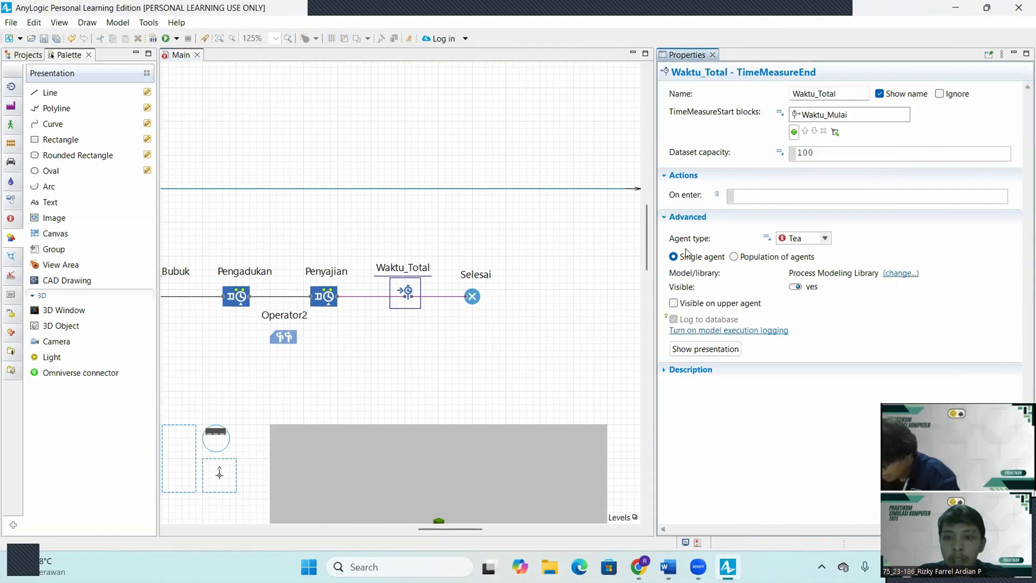
# Step: Place a Histogram chart on Main in the empty area below the queue paths and station layout
pyautogui.click(474, 303)
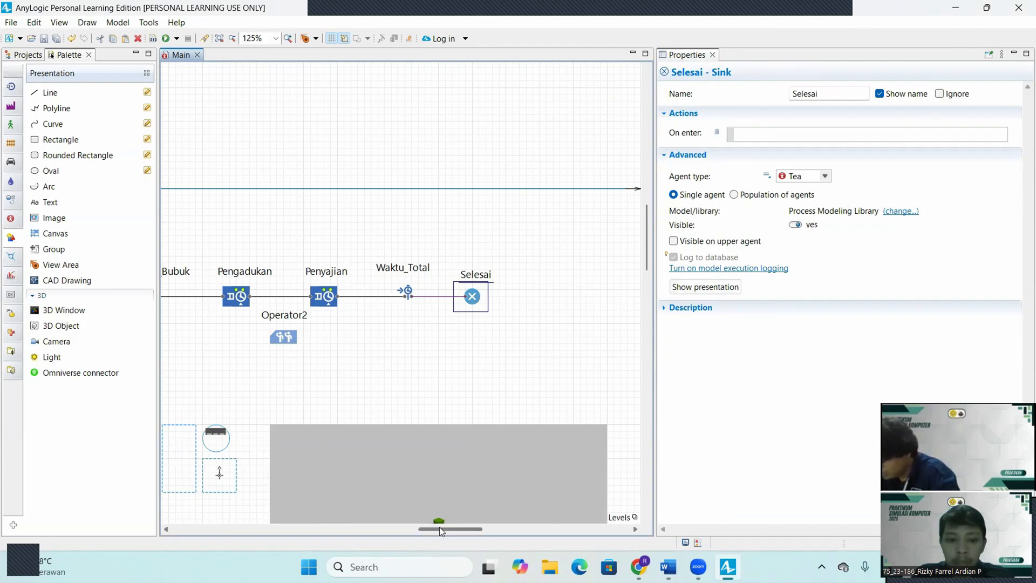
pyautogui.moveTo(439, 527); pyautogui.dragTo(331, 524)
pyautogui.scroll(-5, 379, 437)
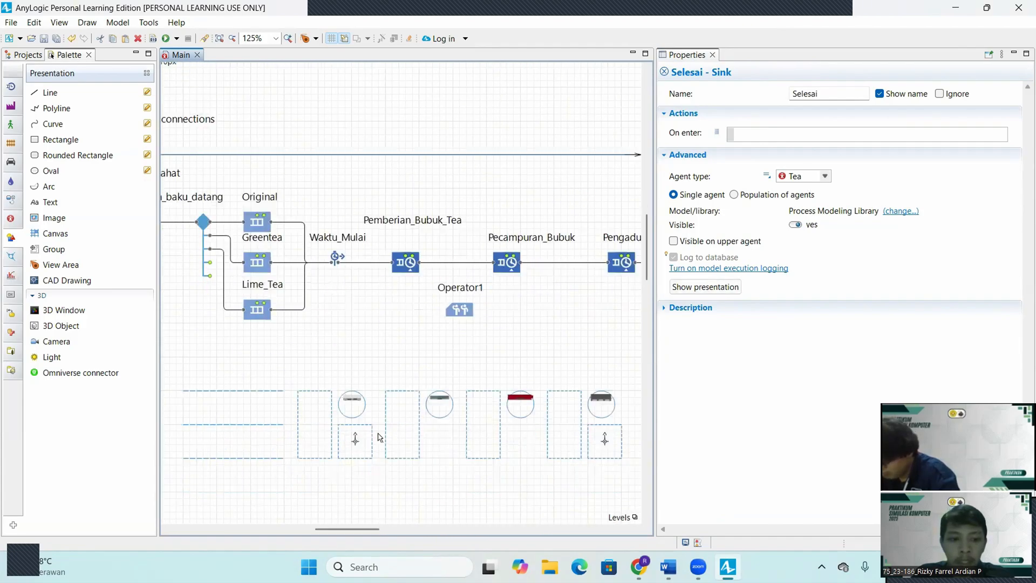
pyautogui.scroll(-1, 379, 438)
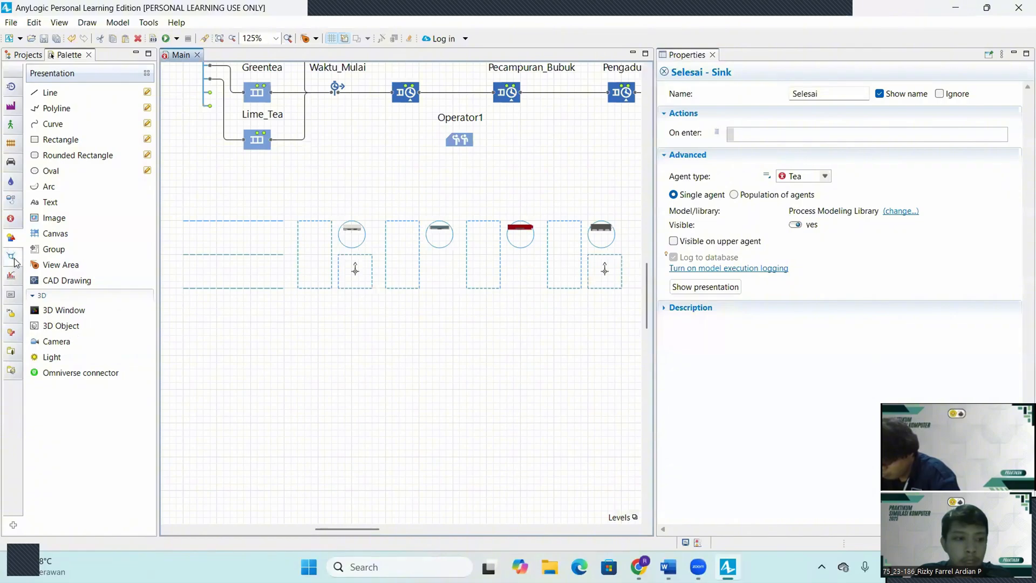
pyautogui.click(11, 276)
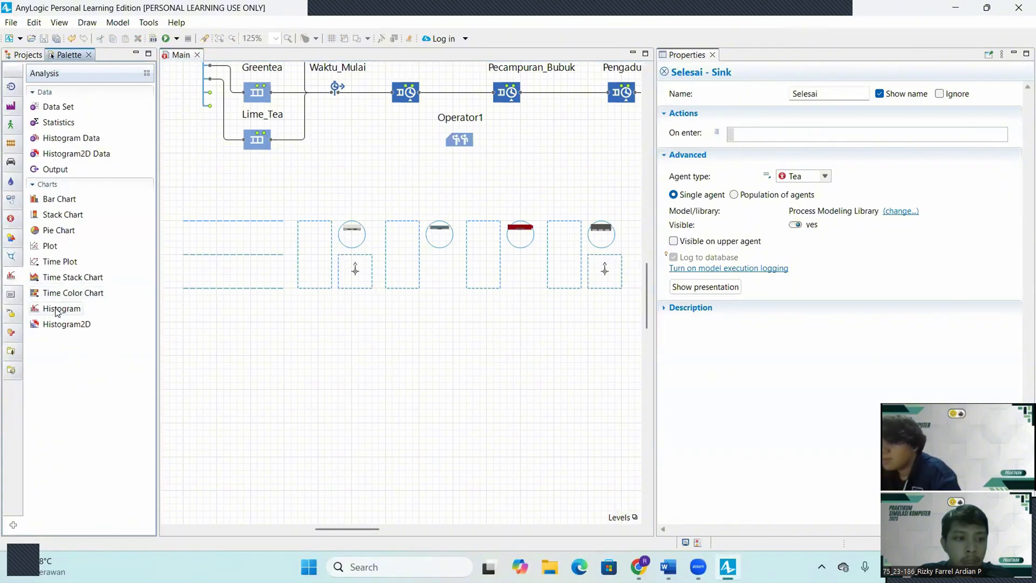
pyautogui.moveTo(59, 308); pyautogui.dragTo(185, 327)
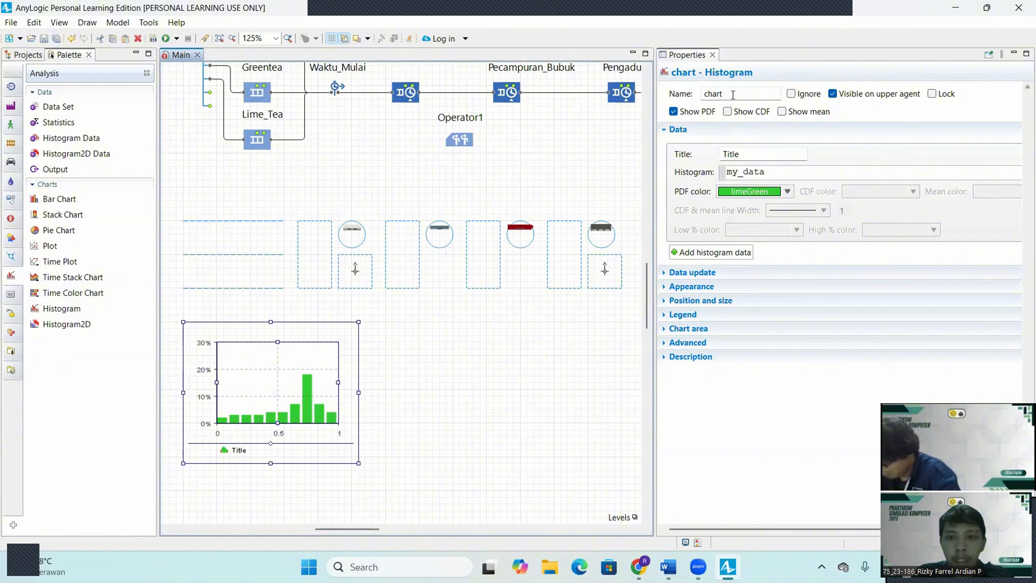
# Step: Rename the histogram chart as Waktu_Total_Dalam_Mesin
pyautogui.moveTo(733, 95); pyautogui.dragTo(703, 95)
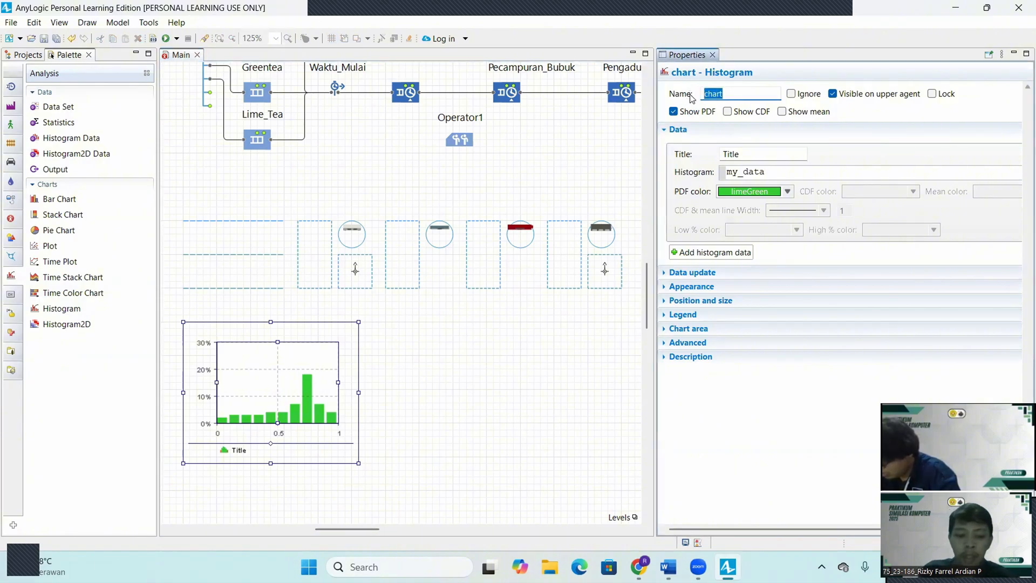
pyautogui.press('BackSpace')
pyautogui.press('capslock')
pyautogui.write('W')
pyautogui.press('capslock')
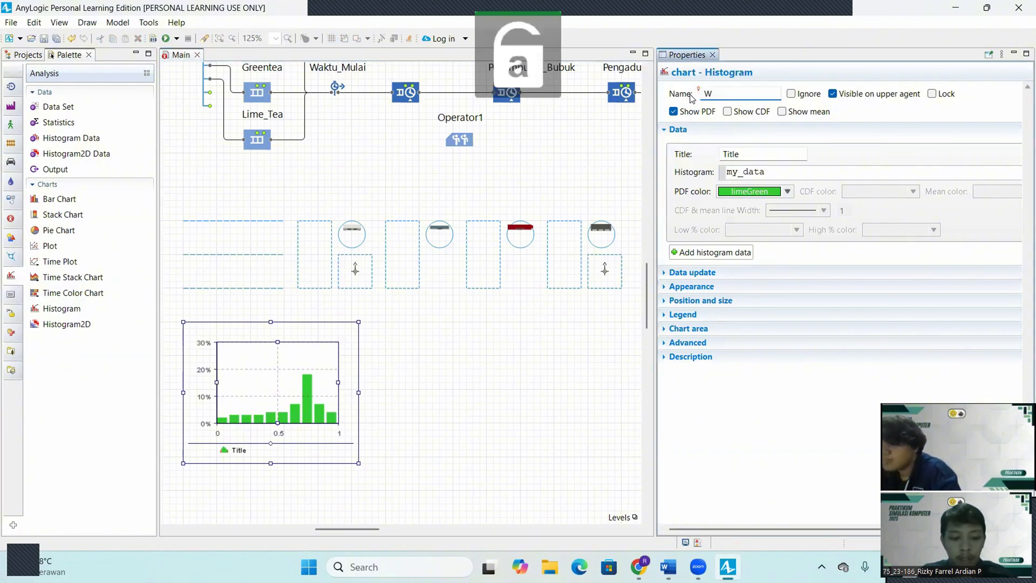
pyautogui.write('aktu_')
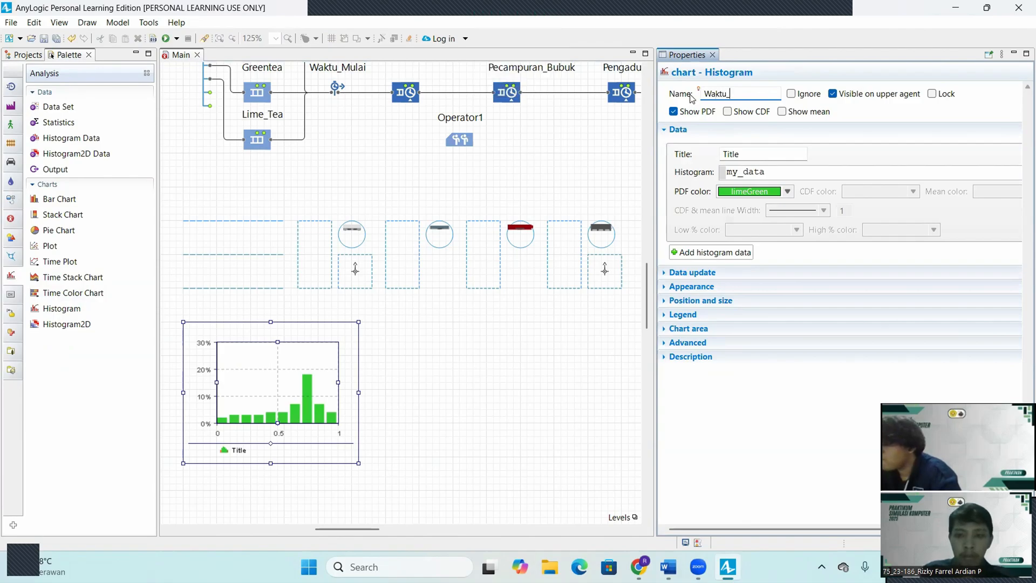
pyautogui.press('capslock')
pyautogui.write('T')
pyautogui.press('capslock')
pyautogui.write('ot')
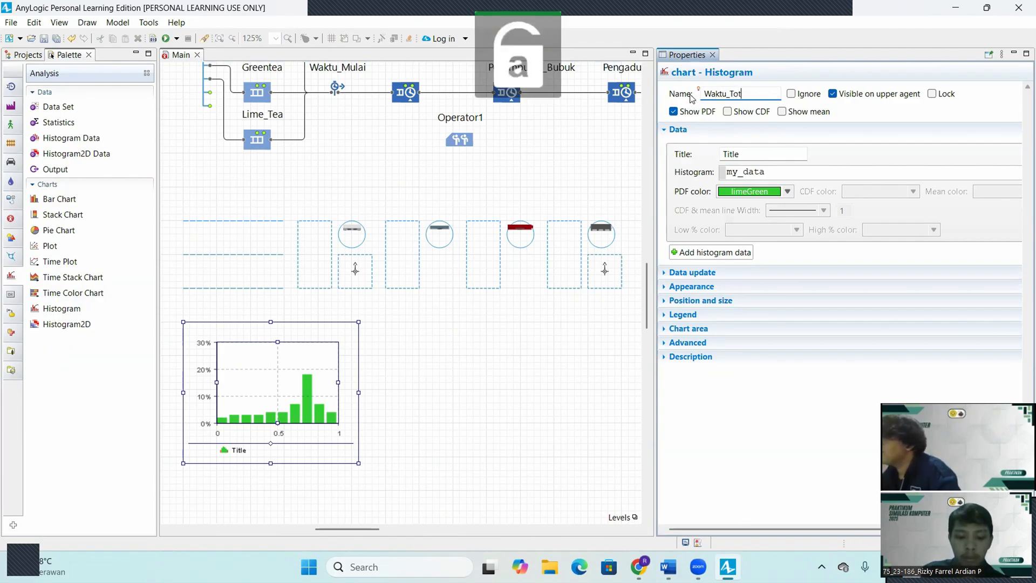
pyautogui.write('al_')
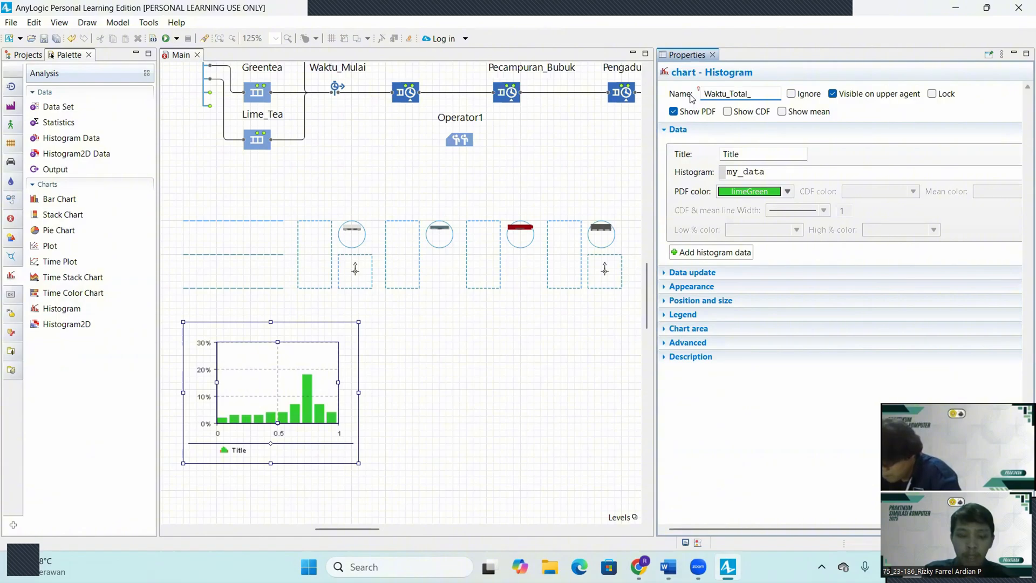
pyautogui.press('capslock')
pyautogui.write('D')
pyautogui.press('capslock')
pyautogui.write('alam_')
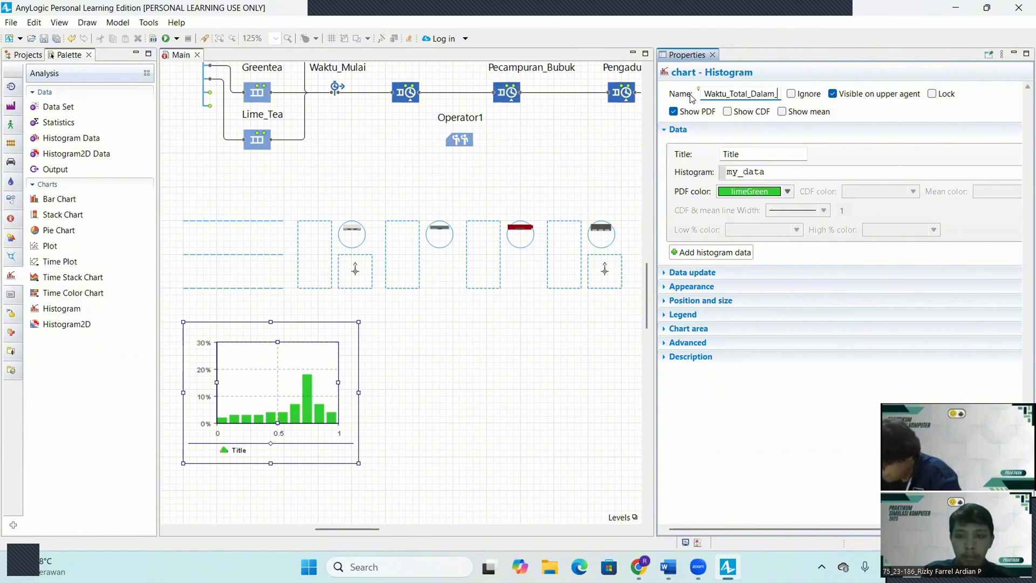
pyautogui.press('capslock')
pyautogui.write('_M')
pyautogui.press('capslock')
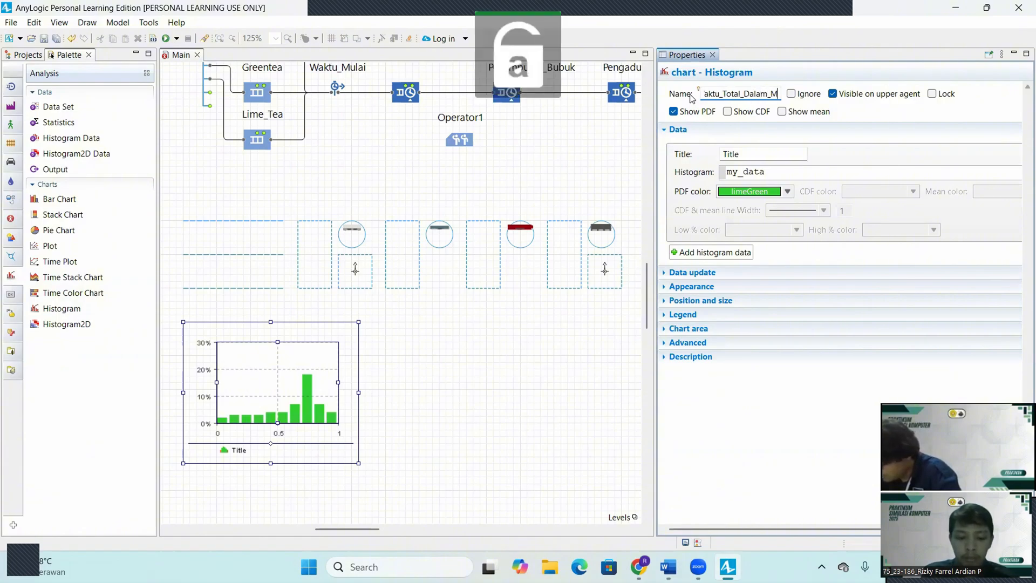
pyautogui.write('esin')
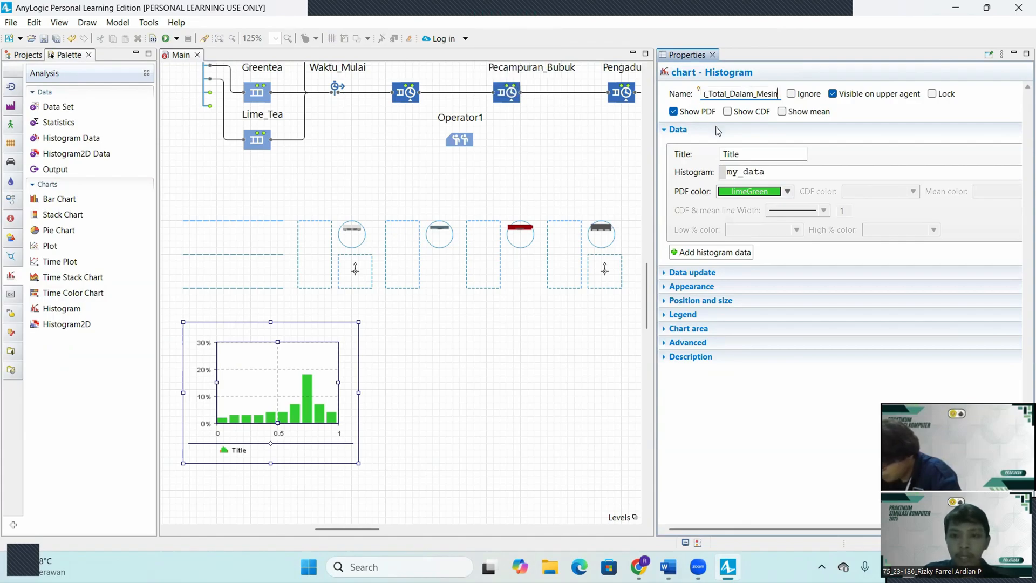
# Step: Set the histogram's data title to "Waktu Total Dalam Sstem"
pyautogui.moveTo(760, 157); pyautogui.dragTo(716, 156)
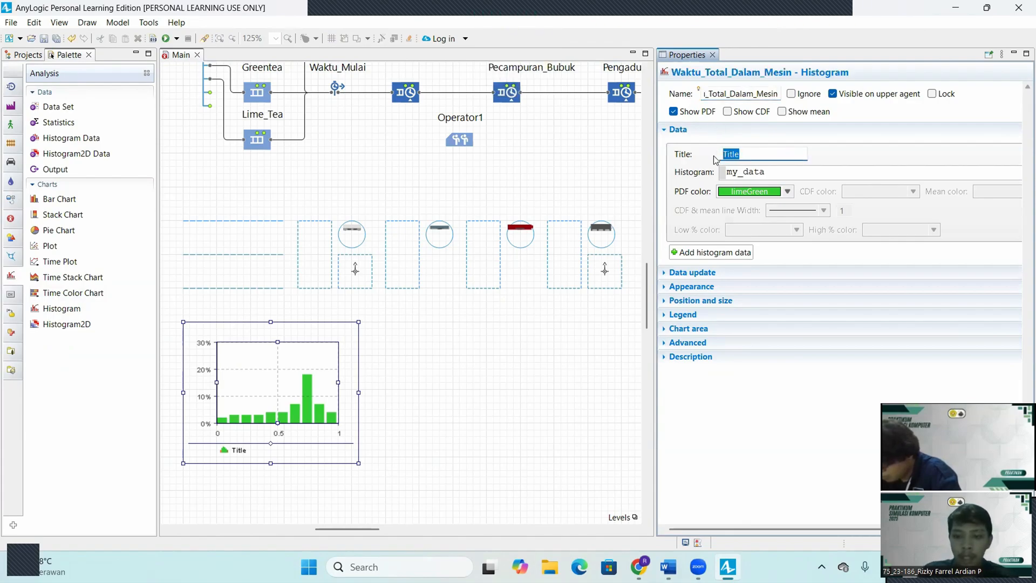
pyautogui.press('BackSpace')
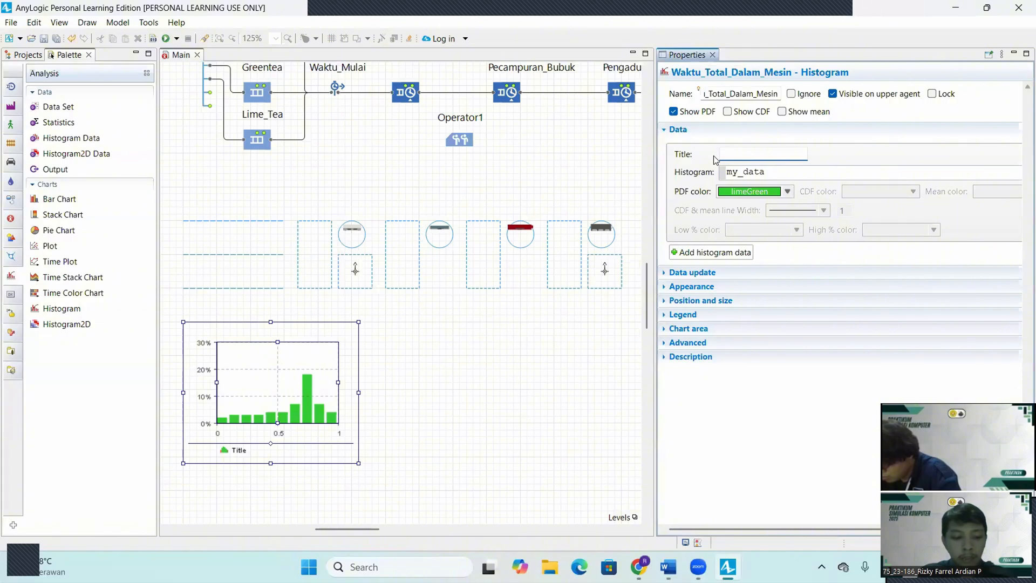
pyautogui.press('capslock')
pyautogui.write('W')
pyautogui.press('capslock')
pyautogui.write('akt')
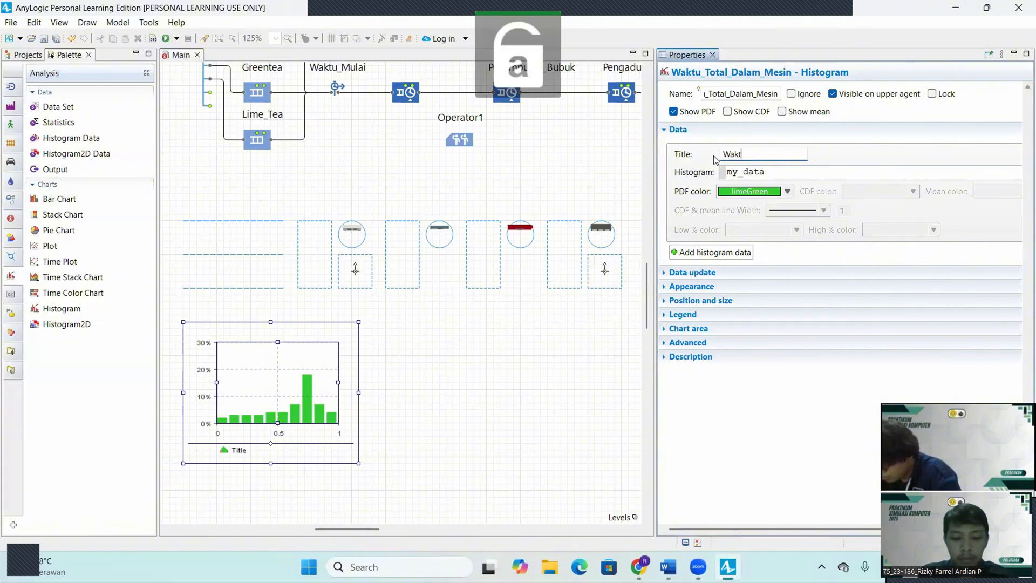
pyautogui.write('u')
pyautogui.press('capslock')
pyautogui.write('T')
pyautogui.press('capslock')
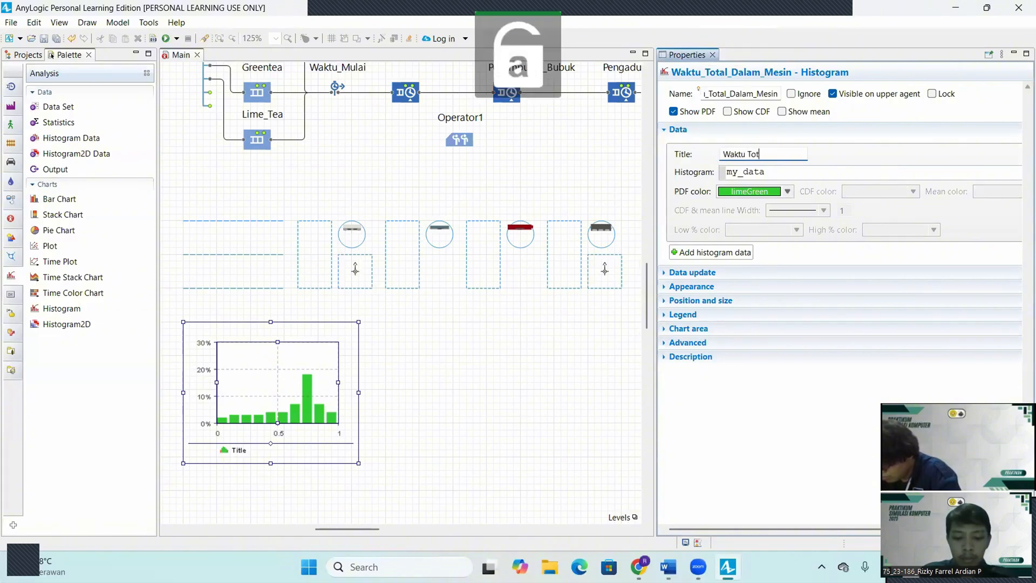
pyautogui.write('otal')
pyautogui.press('capslock')
pyautogui.write('D')
pyautogui.press('capslock')
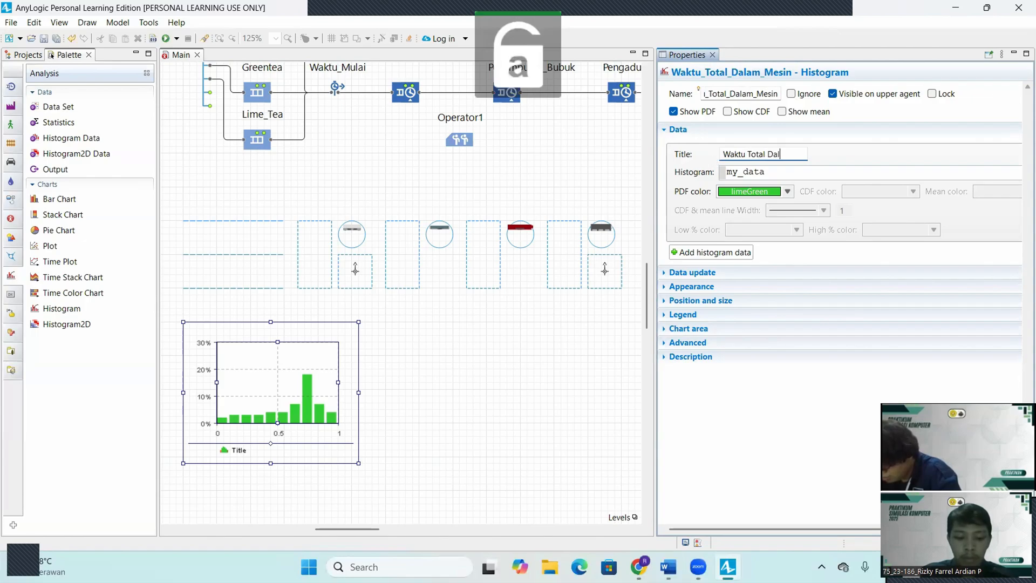
pyautogui.write('alam')
pyautogui.press('capslock')
pyautogui.write('SI')
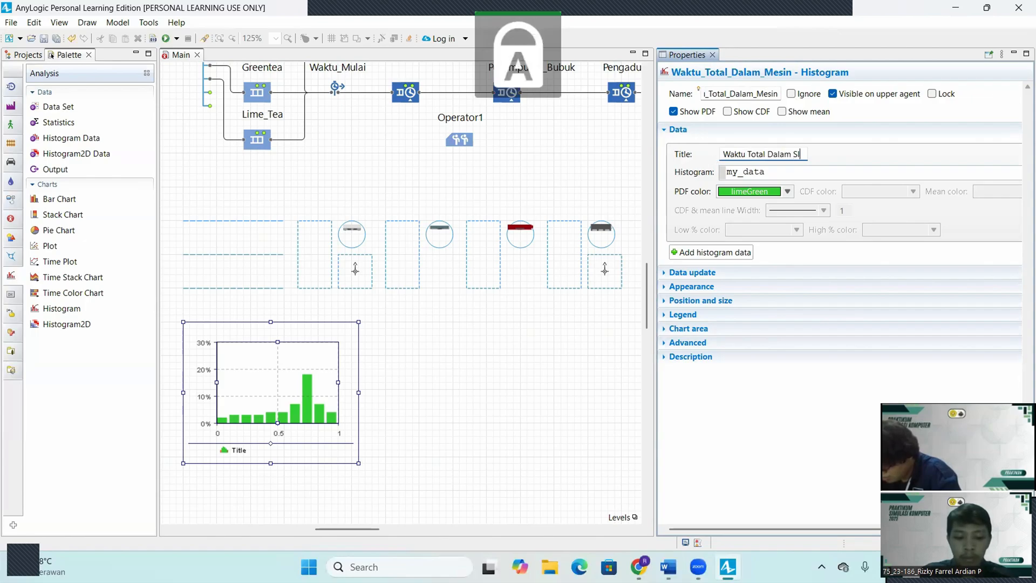
pyautogui.write('STEM')
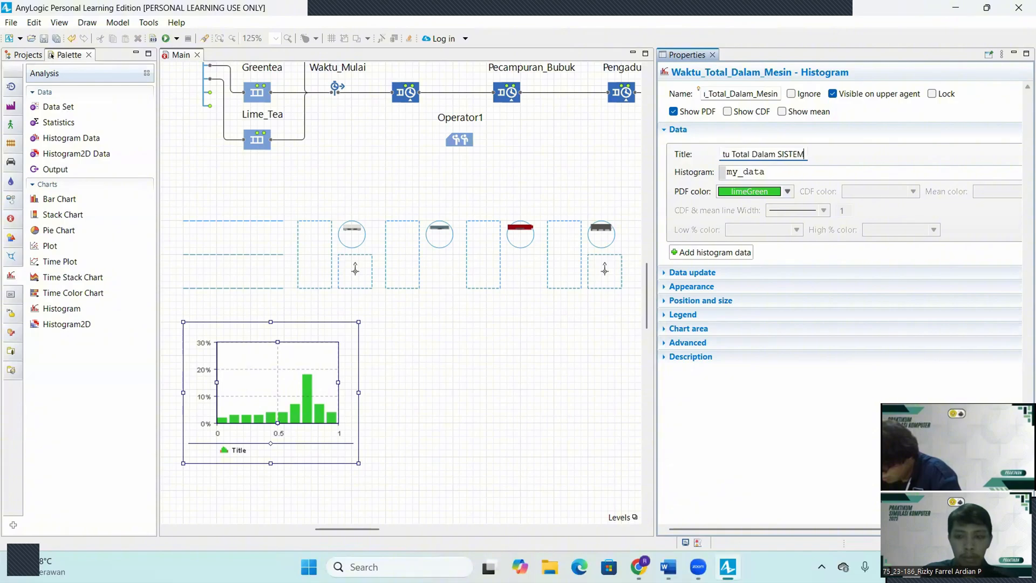
pyautogui.press('BackSpace')
pyautogui.press('BackSpace')
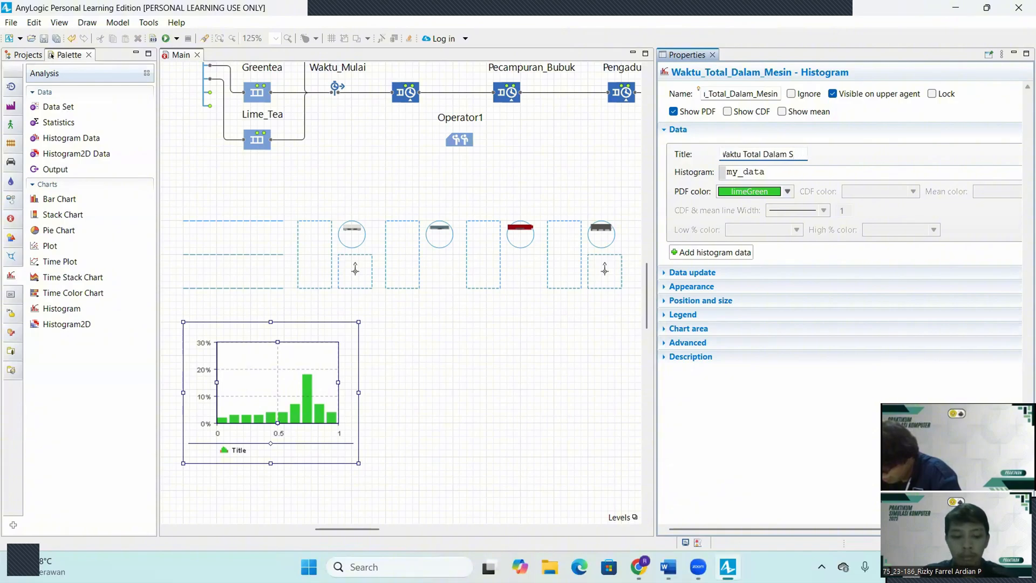
pyautogui.press('capslock')
pyautogui.write('s')
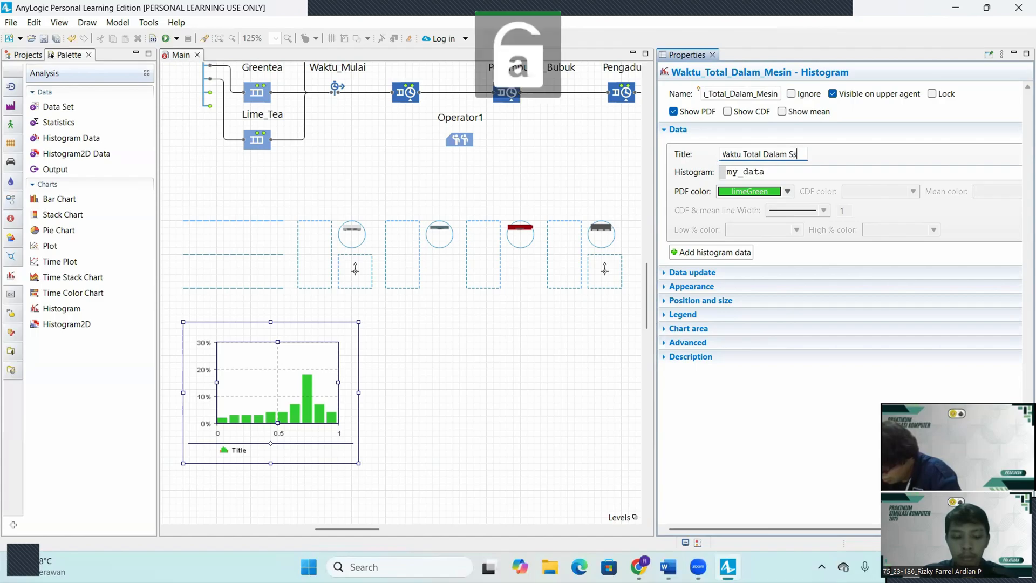
pyautogui.write('tem')
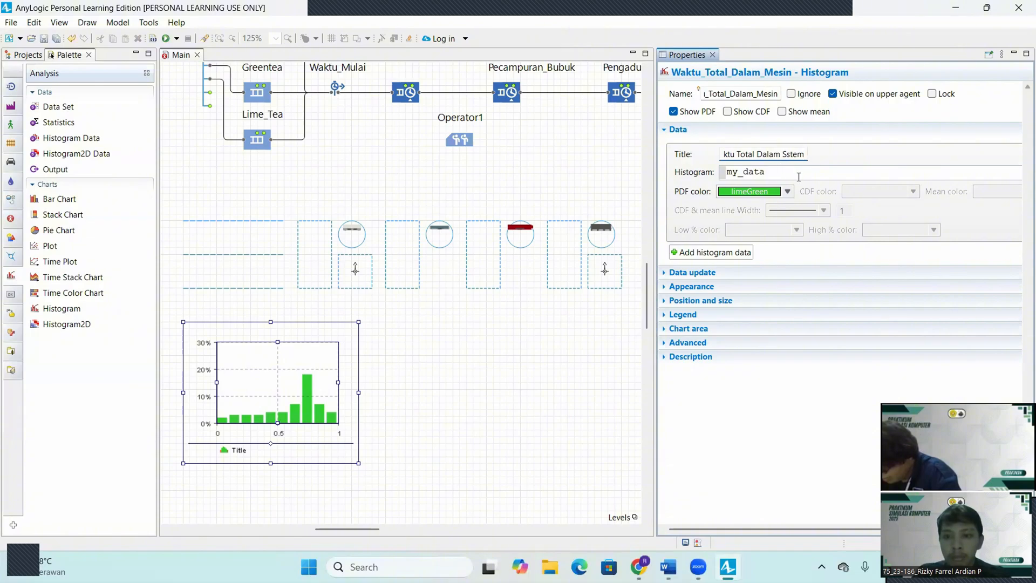
# Step: Change the PDF color of the Waktu_Total_Dalam_Mesin histogram to blue
pyautogui.click(789, 192)
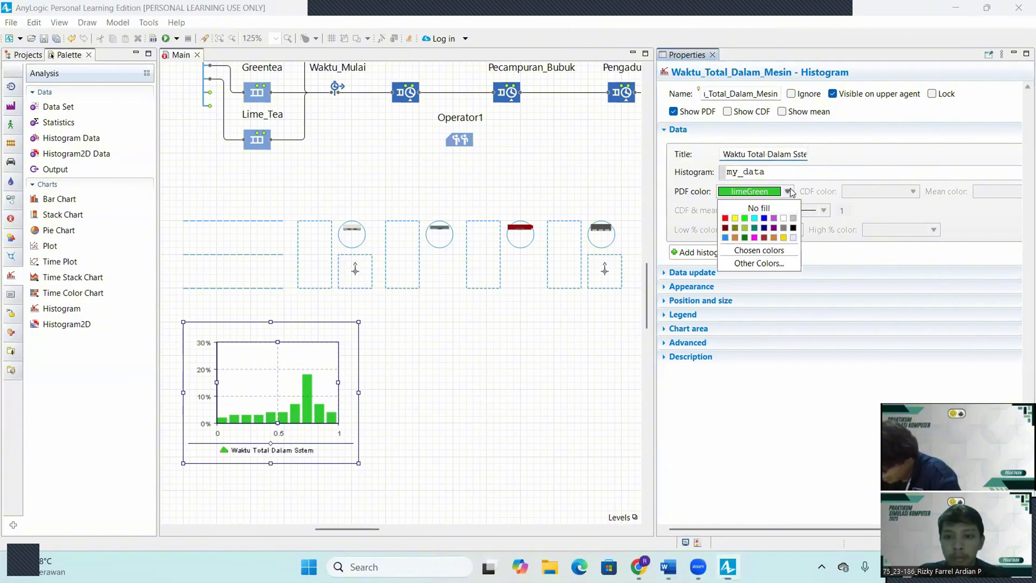
pyautogui.click(763, 218)
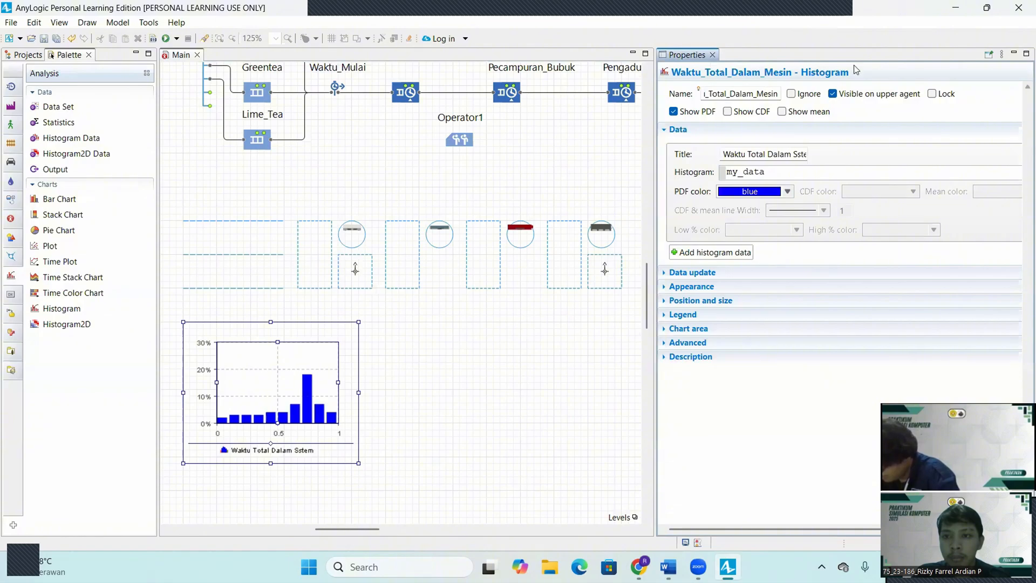
pyautogui.click(918, 82)
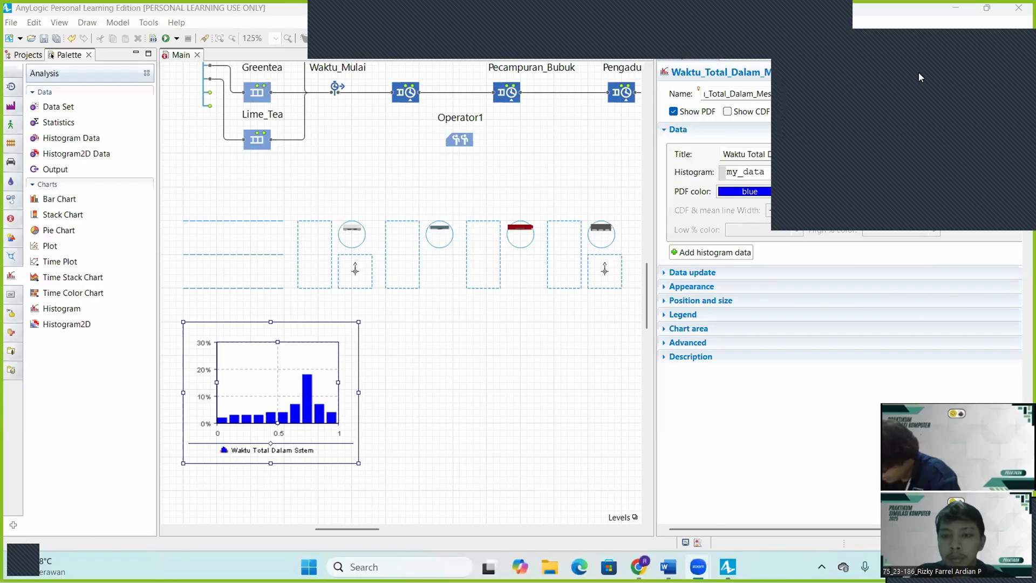
# Step: Replace the histogram's data source my_data with Waktu_Total.distribution
pyautogui.click(796, 172)
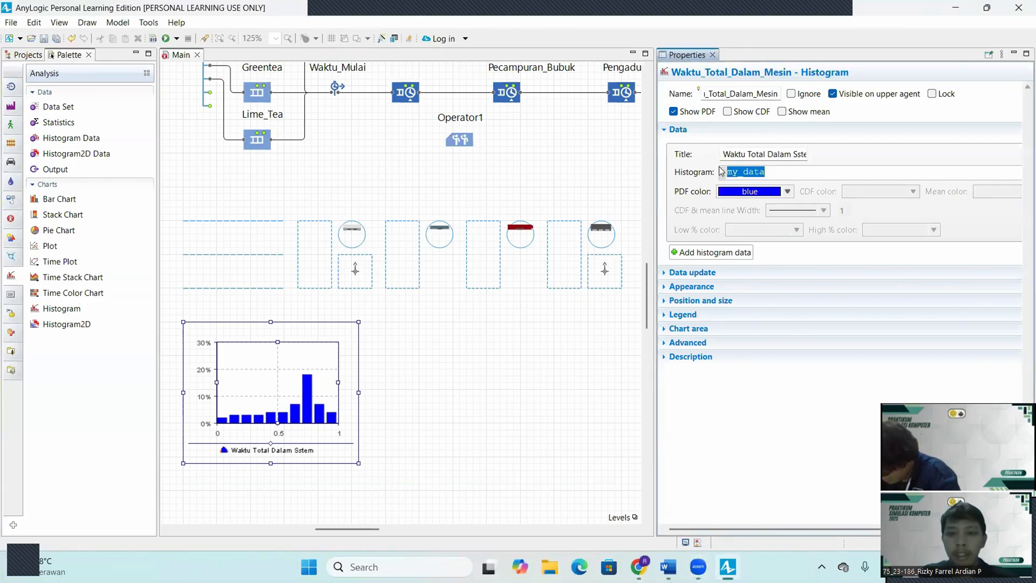
pyautogui.press('BackSpace')
pyautogui.press('capslock')
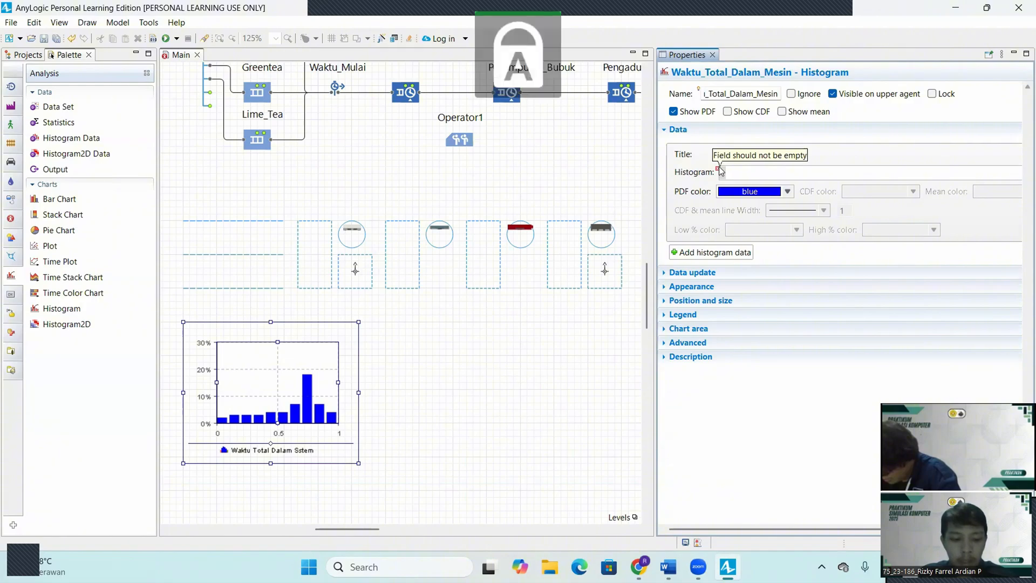
pyautogui.write('W')
pyautogui.press('capslock')
pyautogui.write('ak')
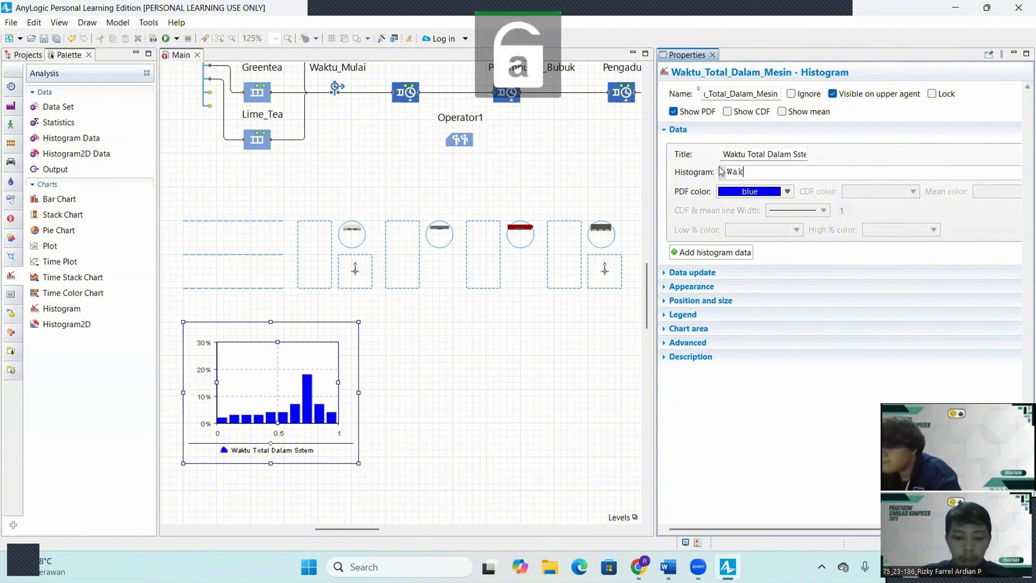
pyautogui.write('tu_')
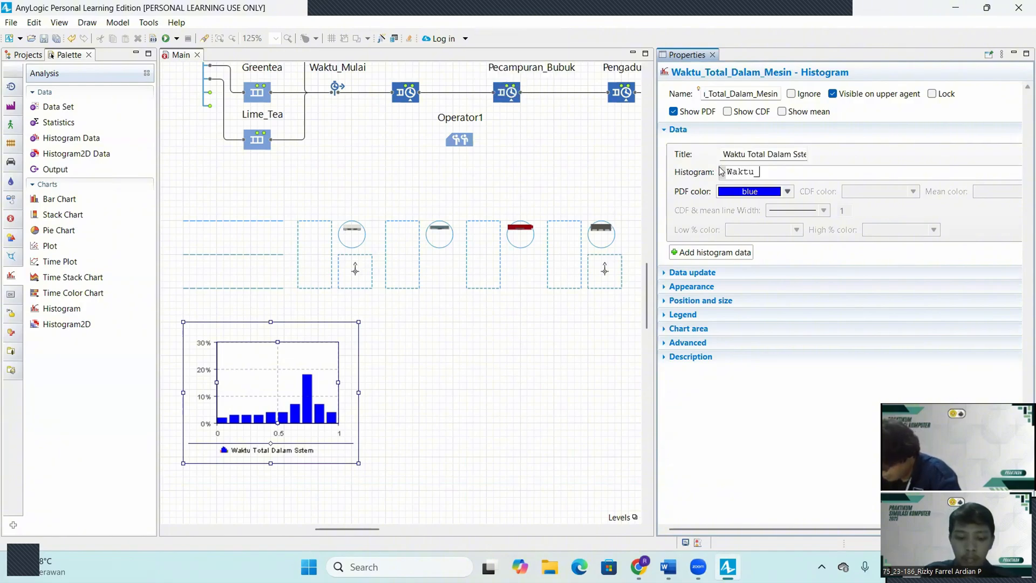
pyautogui.press('capslock')
pyautogui.write('T')
pyautogui.press('capslock')
pyautogui.write('otal.')
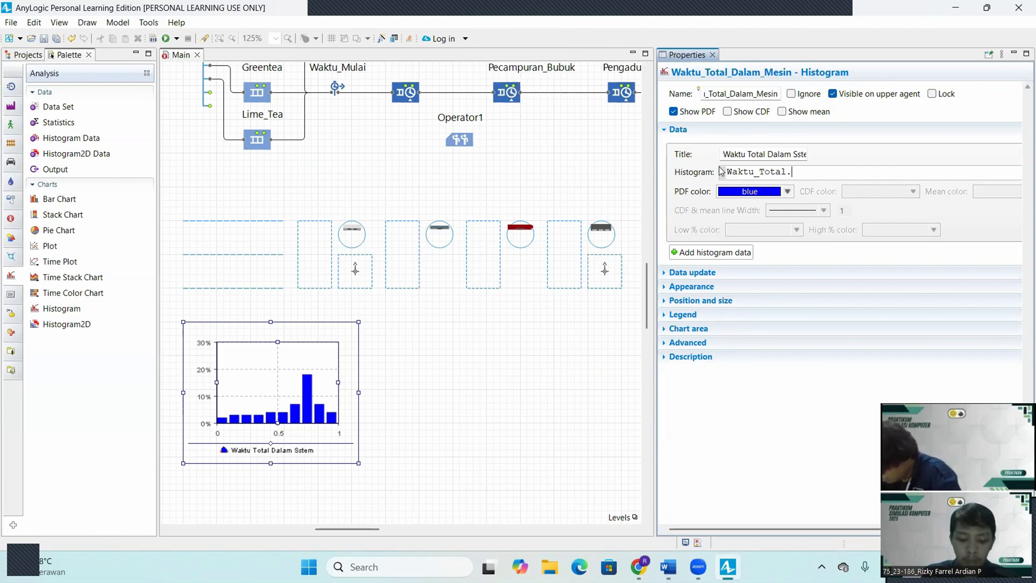
pyautogui.press('capslock')
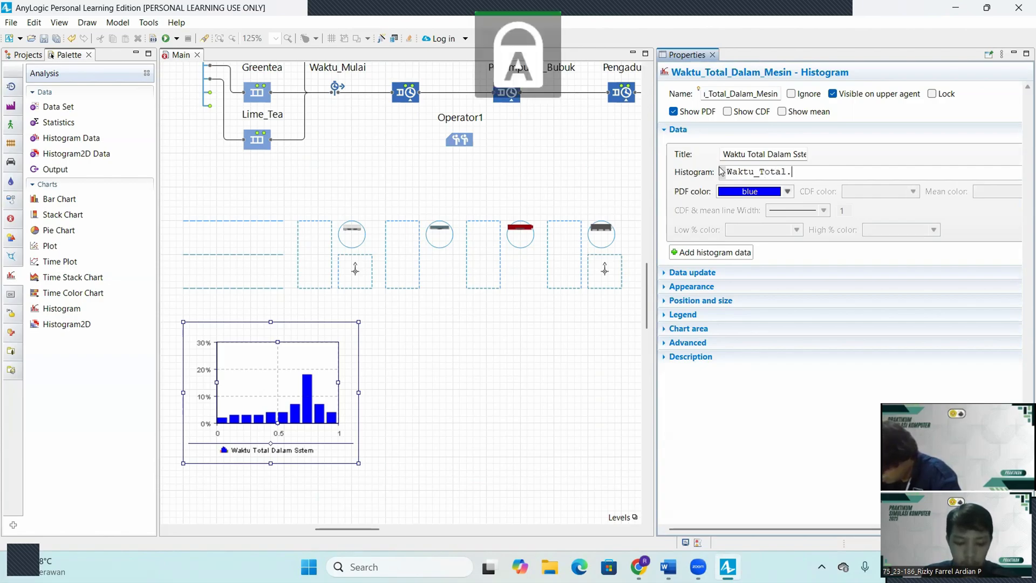
pyautogui.press('capslock')
pyautogui.write('dis')
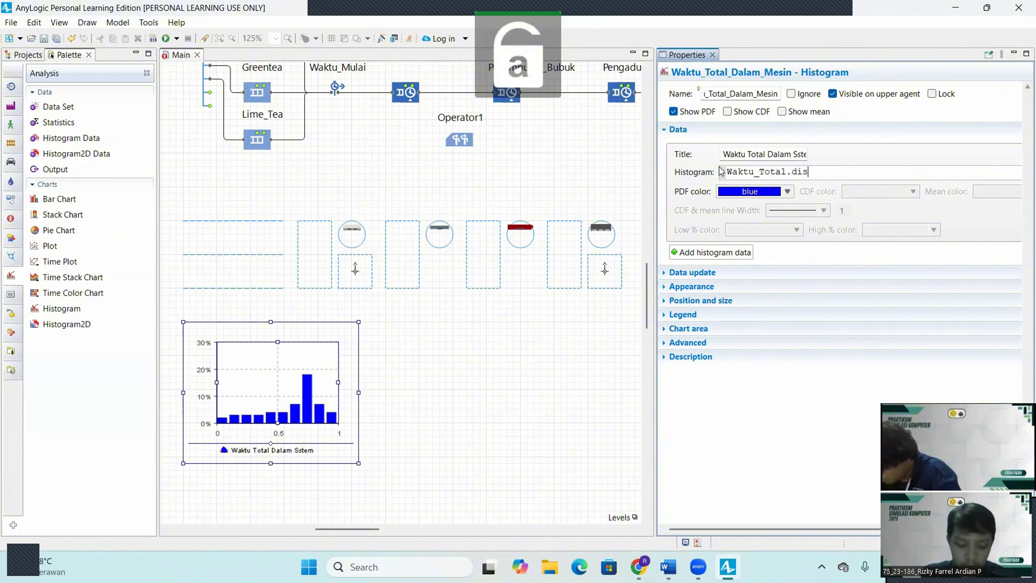
pyautogui.write('tributi')
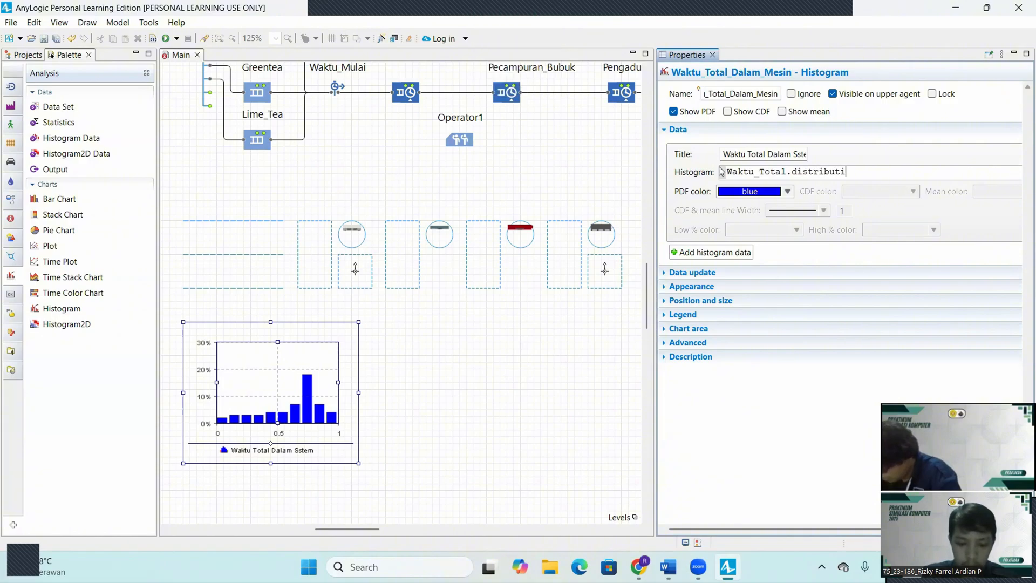
pyautogui.write('on')
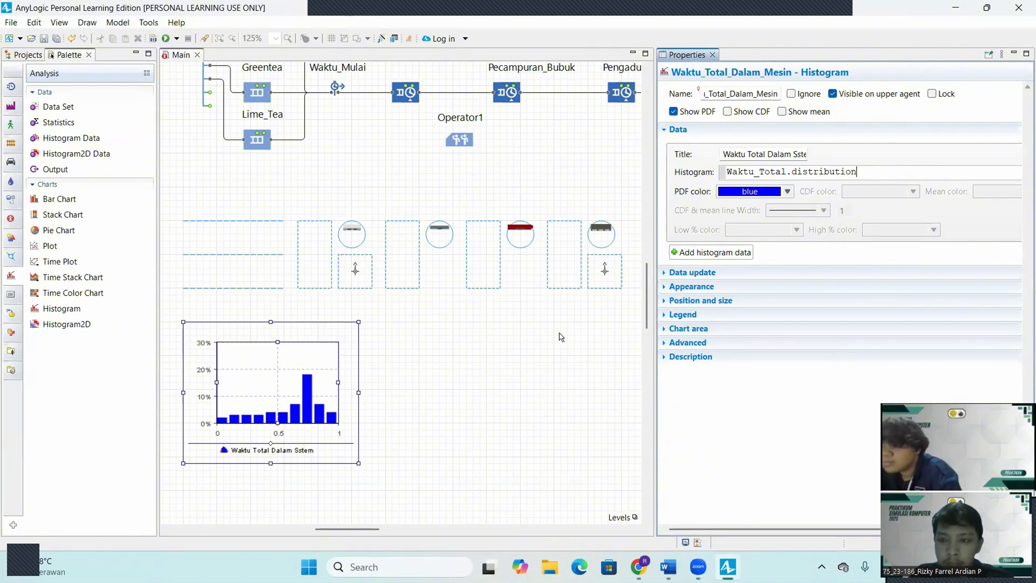
# Step: Run the TUGASBESAR simulation of the Main model and switch its execution to virtual time
pyautogui.click(469, 352)
pyautogui.click(276, 39)
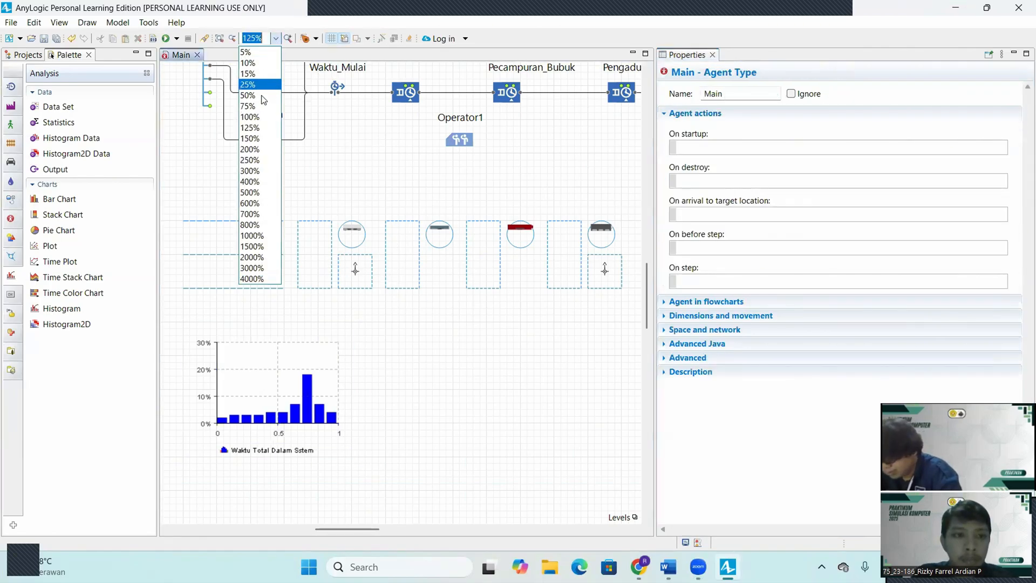
pyautogui.click(253, 98)
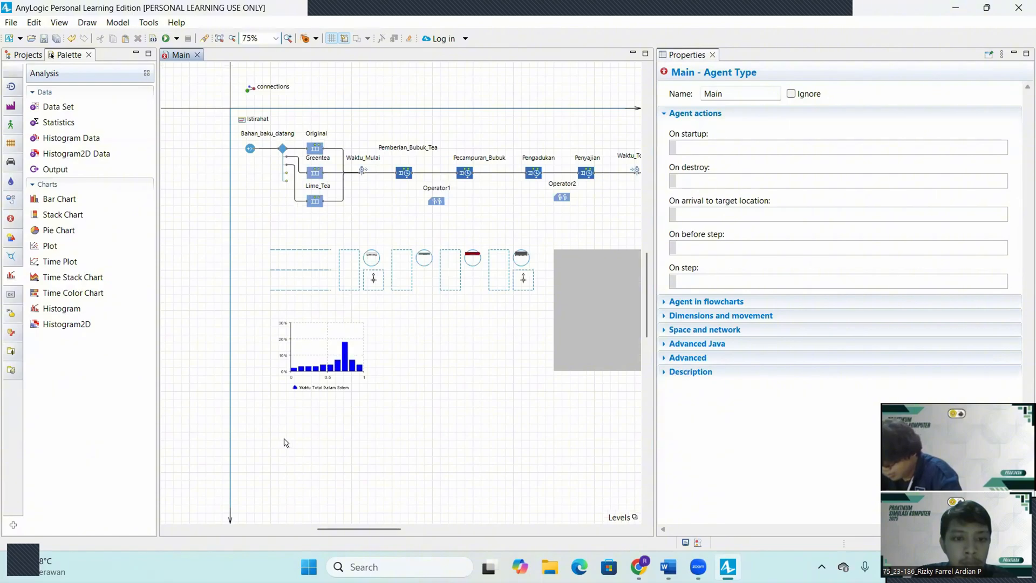
pyautogui.moveTo(352, 528); pyautogui.dragTo(376, 533)
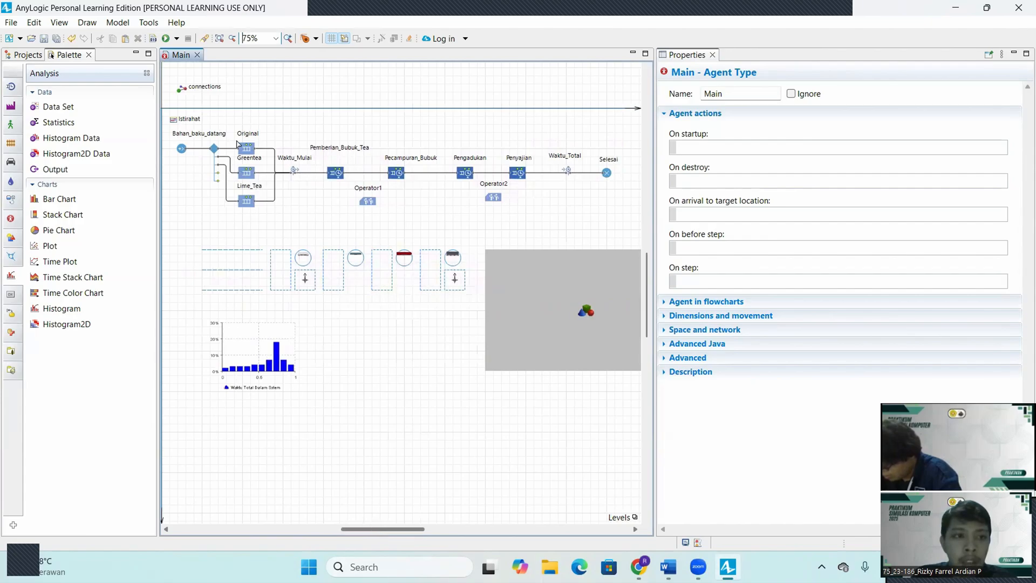
pyautogui.click(166, 39)
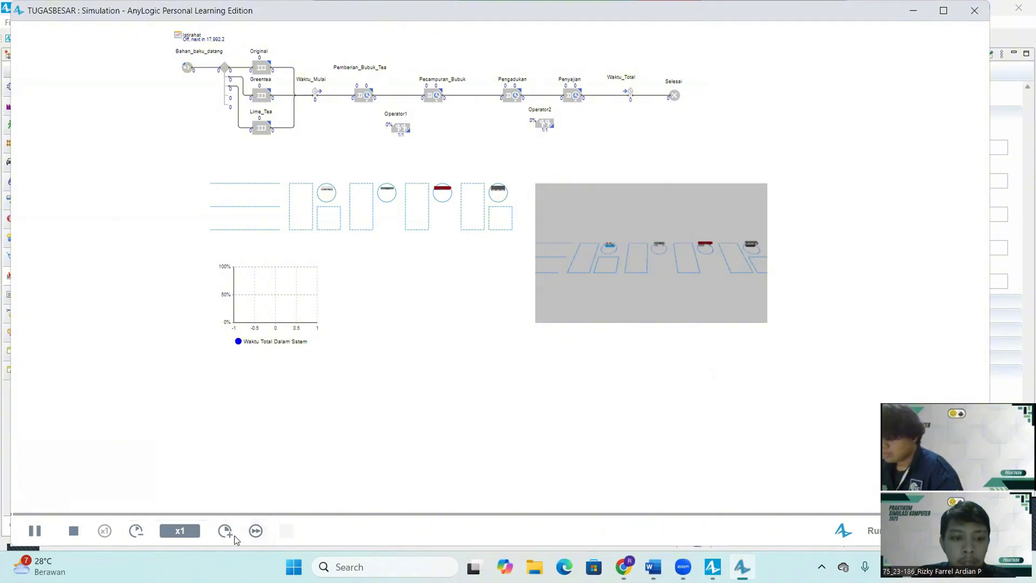
pyautogui.click(258, 535)
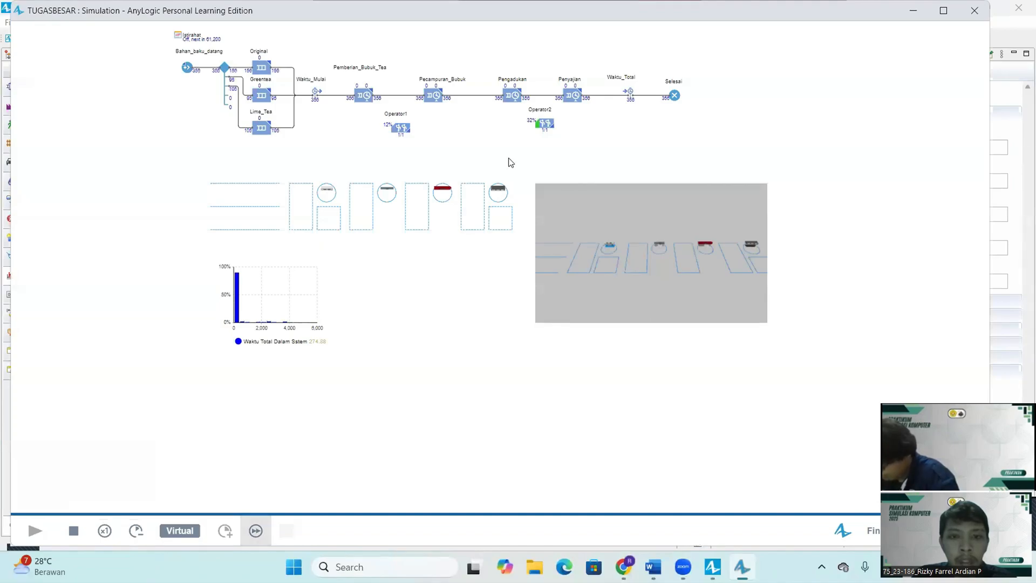
# Step: Maximize the simulation window and enlarge the model view to 150% around the process flowchart
pyautogui.click(942, 11)
pyautogui.moveTo(641, 253); pyautogui.dragTo(672, 309)
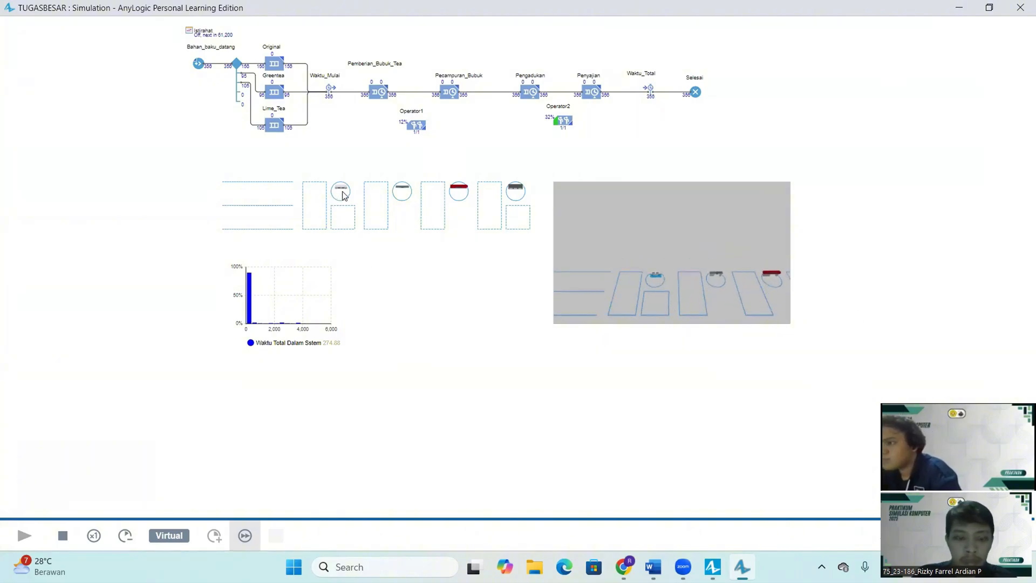
pyautogui.scroll(3, 344, 195)
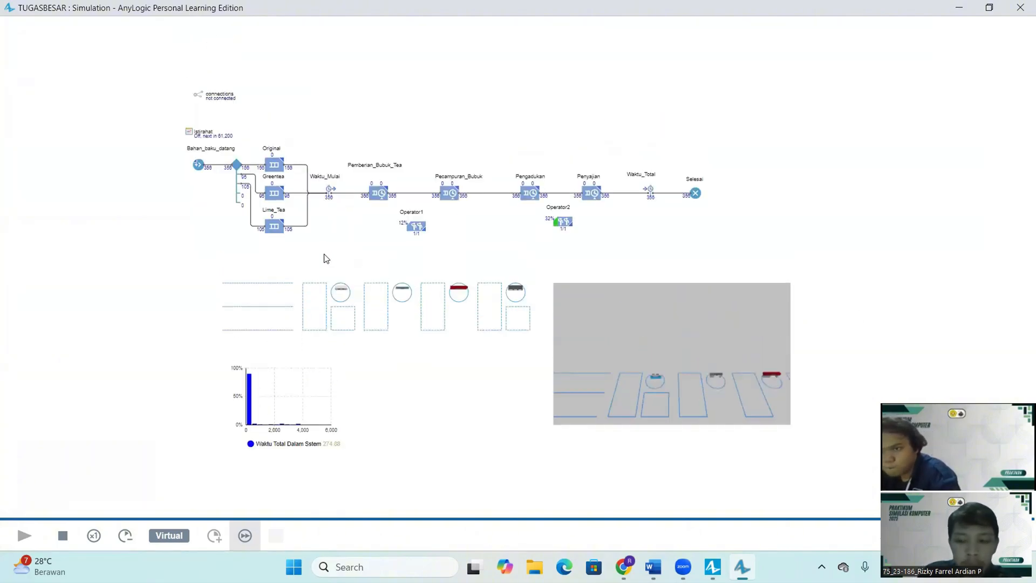
pyautogui.scroll(3, 328, 249)
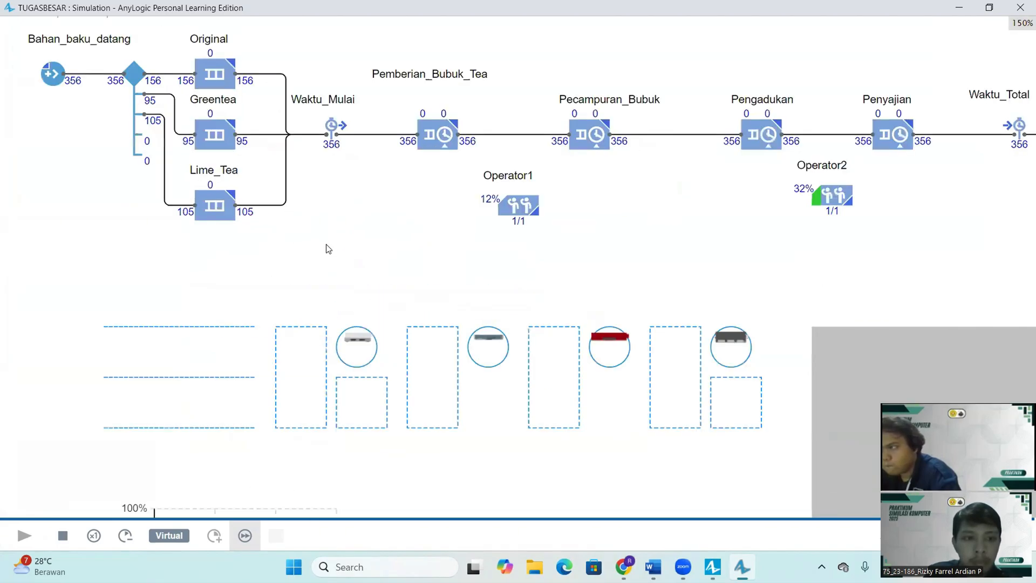
pyautogui.moveTo(326, 247); pyautogui.dragTo(558, 331)
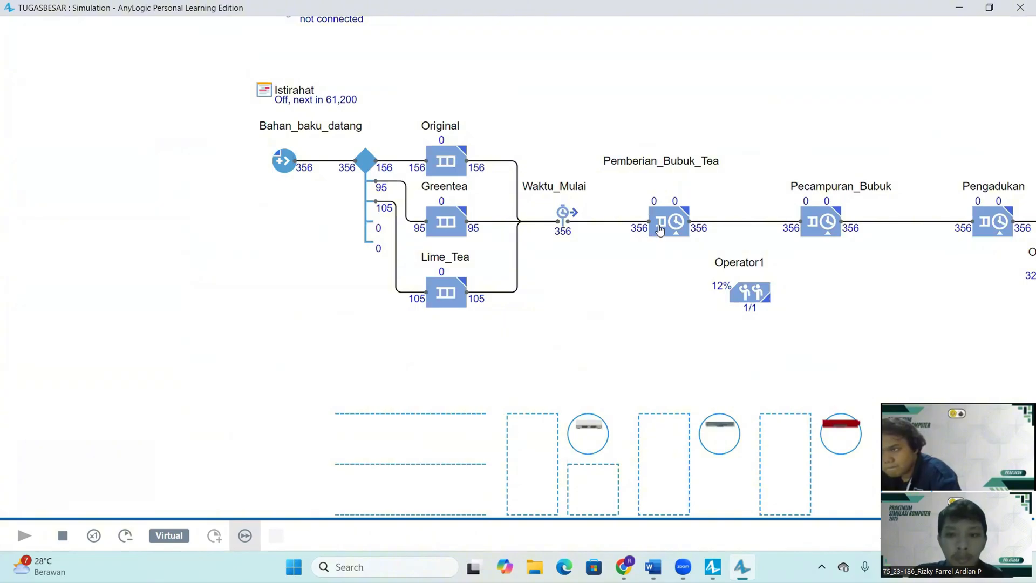
pyautogui.moveTo(683, 567)
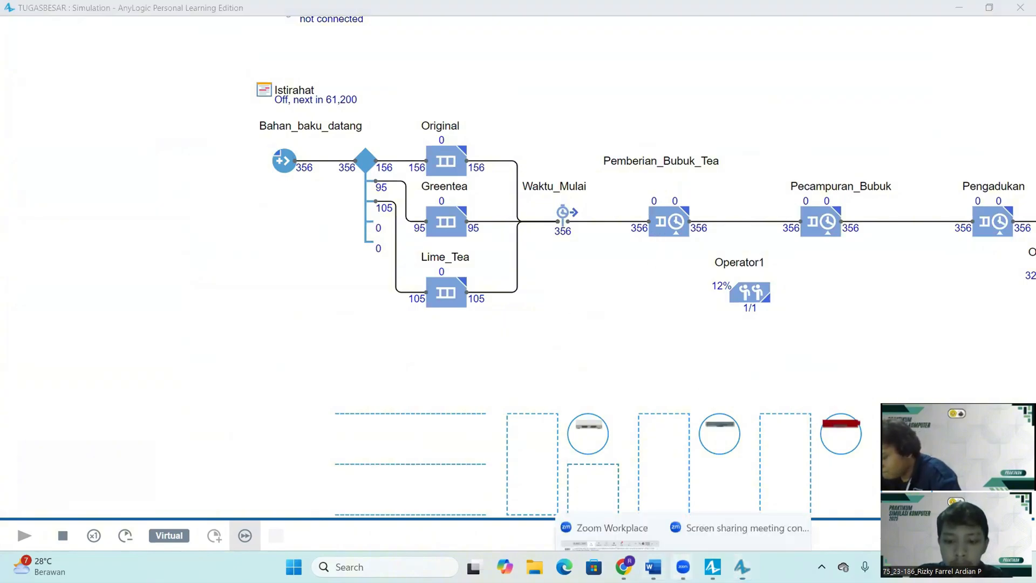
pyautogui.click(729, 531)
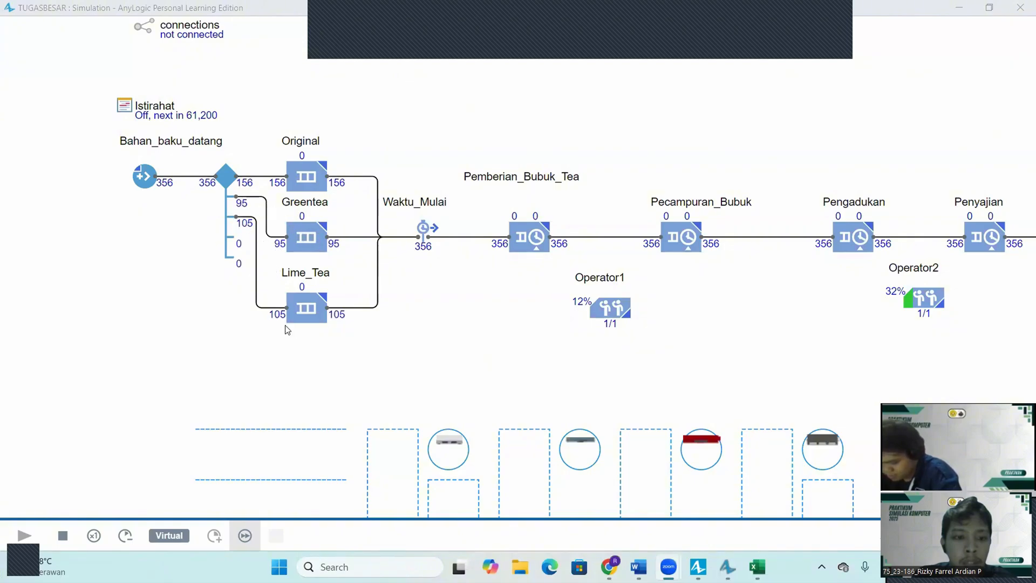
# Step: Examine the flowchart block counts from the queues through Selesai, the operator utilization, and the total-time histogram
pyautogui.moveTo(463, 347); pyautogui.dragTo(303, 366)
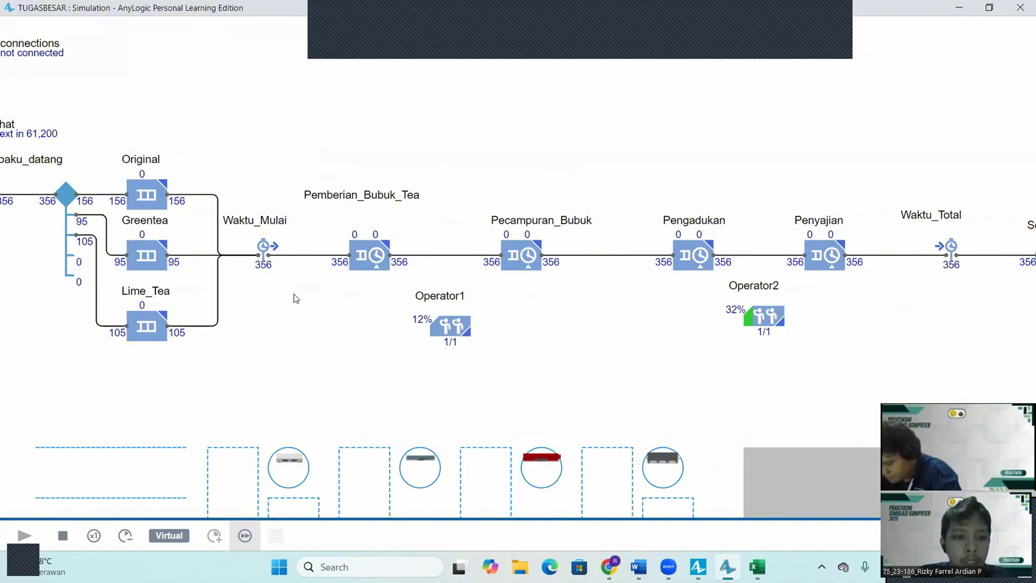
pyautogui.moveTo(296, 315); pyautogui.dragTo(258, 325)
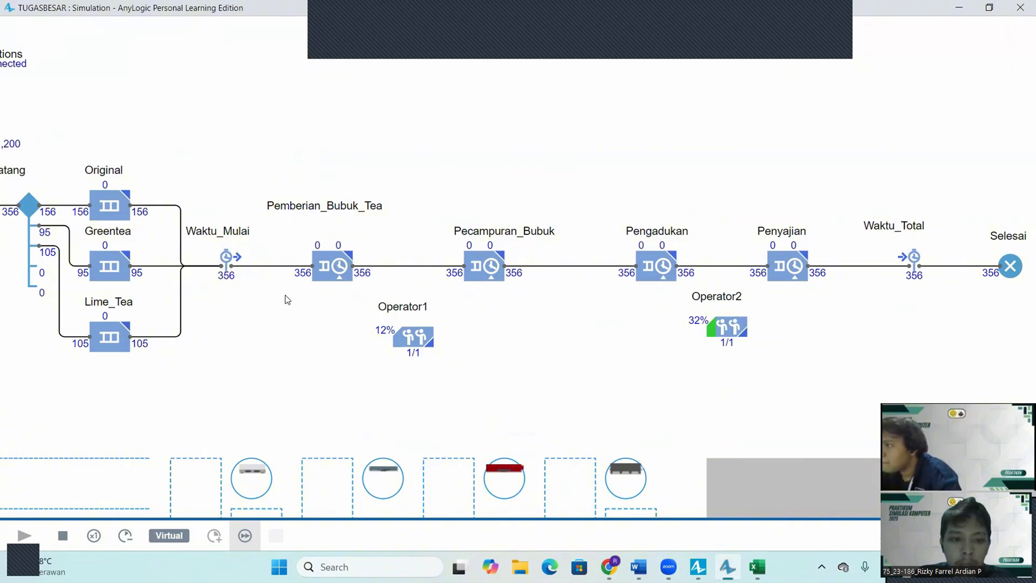
pyautogui.moveTo(338, 315); pyautogui.dragTo(307, 308)
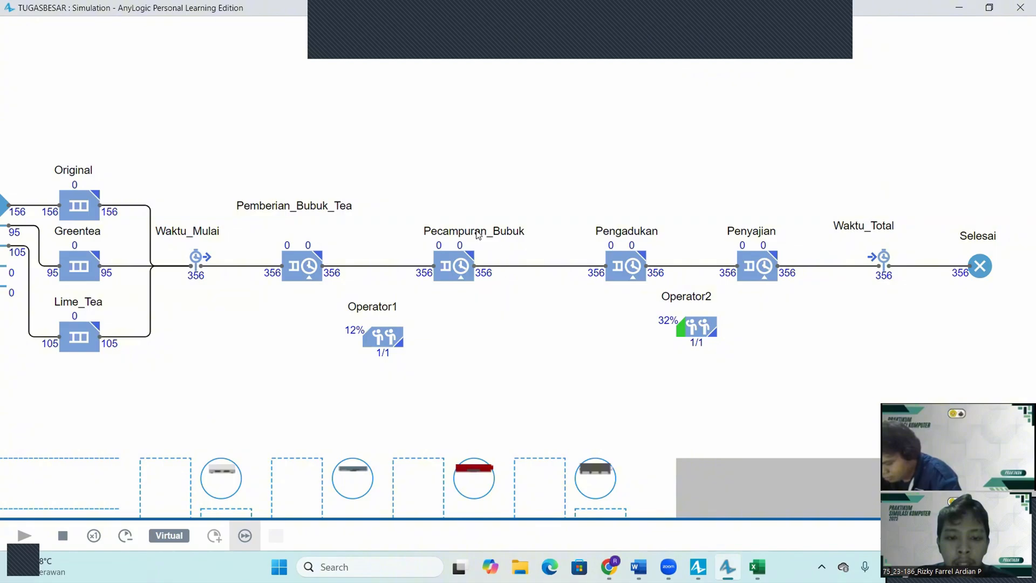
pyautogui.moveTo(544, 356); pyautogui.dragTo(423, 363)
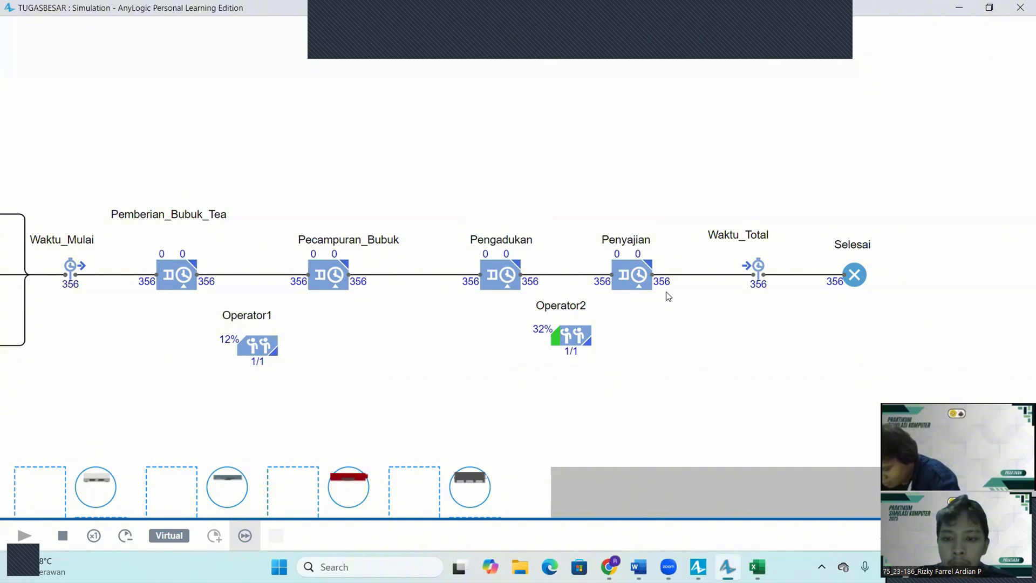
pyautogui.click(821, 21)
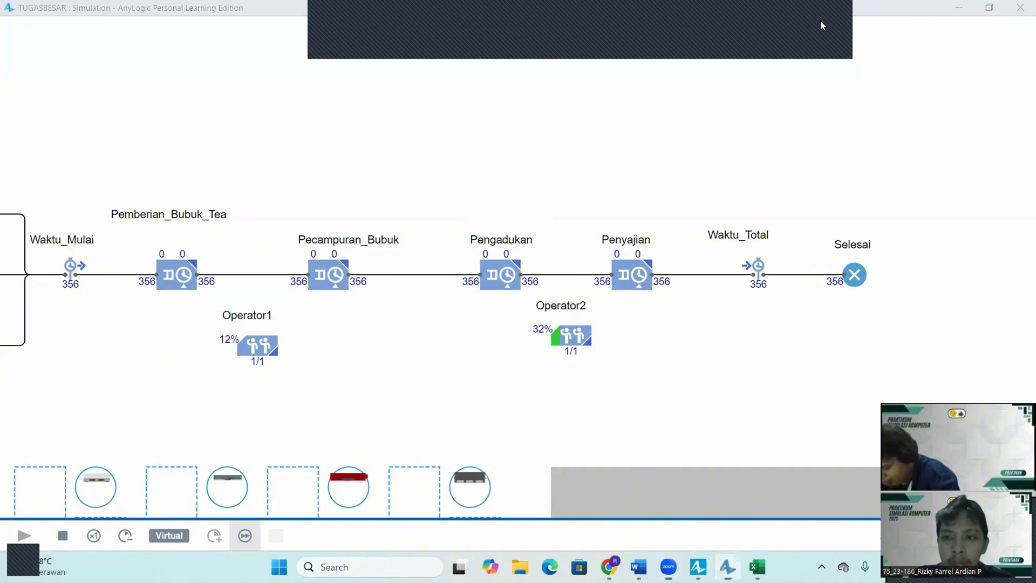
pyautogui.click(841, 58)
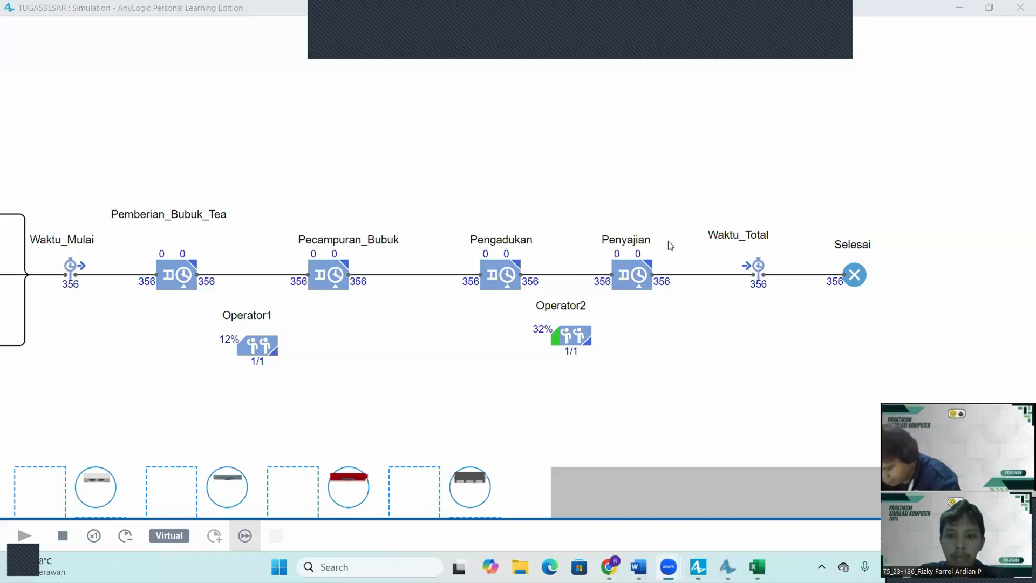
pyautogui.moveTo(636, 244); pyautogui.dragTo(869, 159)
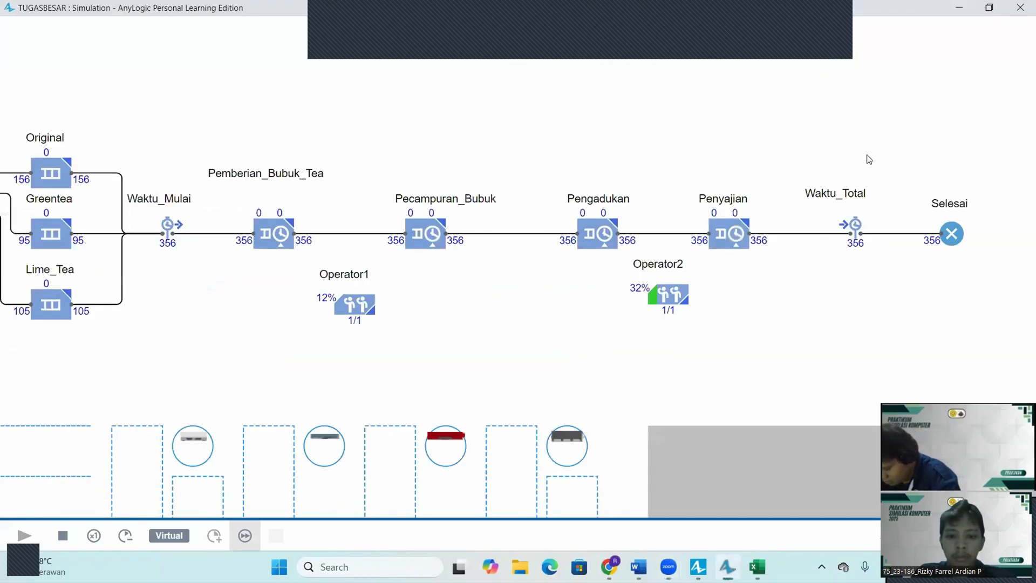
pyautogui.moveTo(674, 262)
pyautogui.mouseDown()
pyautogui.moveTo(771, 145)
pyautogui.moveTo(758, 119)
pyautogui.mouseUp()
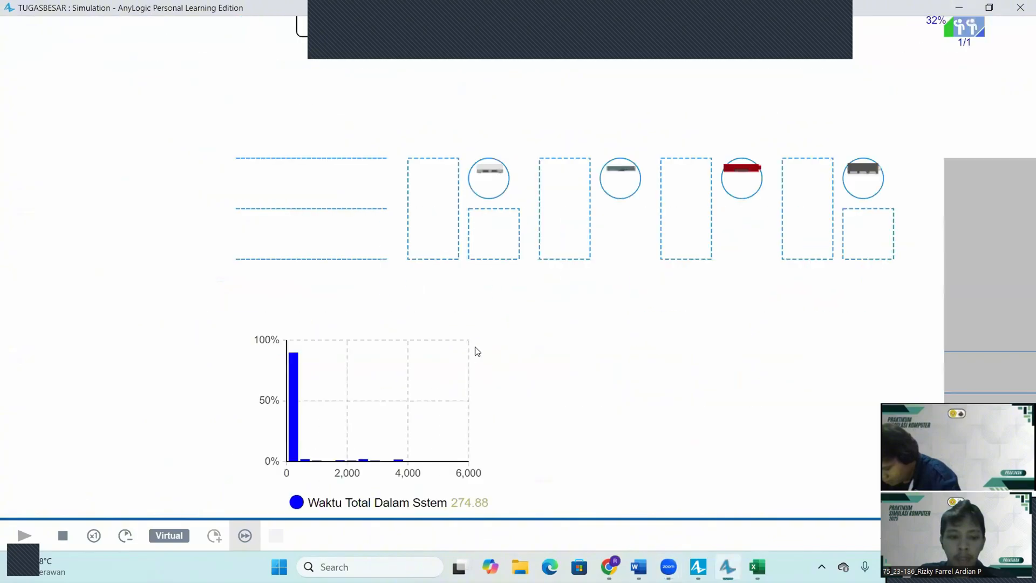
pyautogui.moveTo(477, 352); pyautogui.dragTo(534, 264)
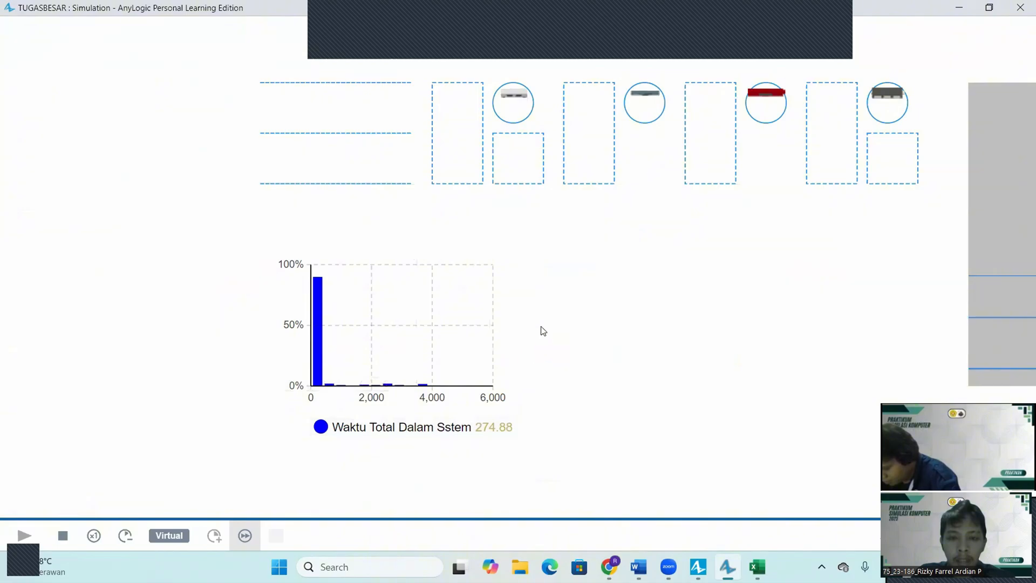
pyautogui.moveTo(594, 316); pyautogui.dragTo(469, 492)
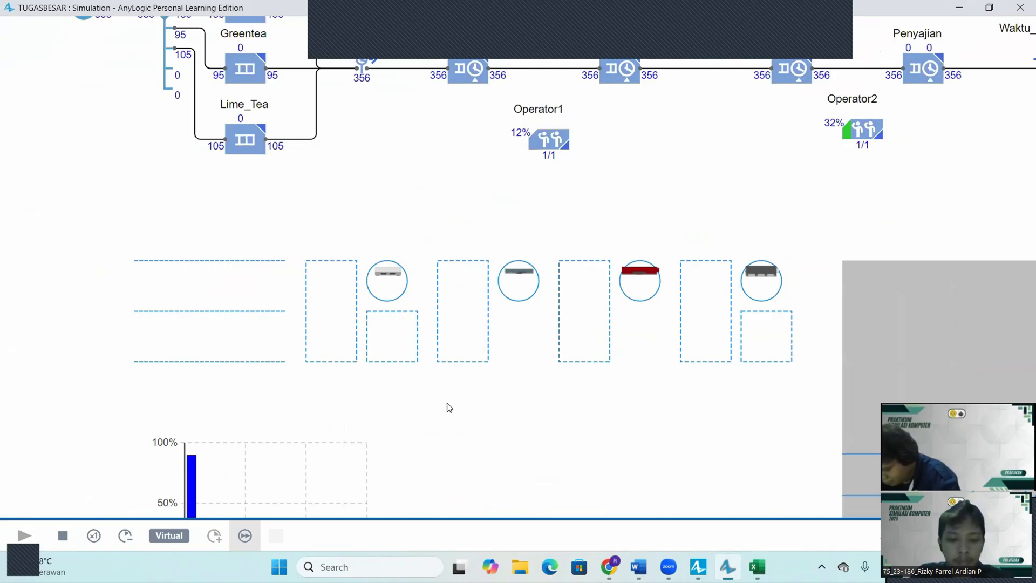
pyautogui.scroll(-3, 448, 408)
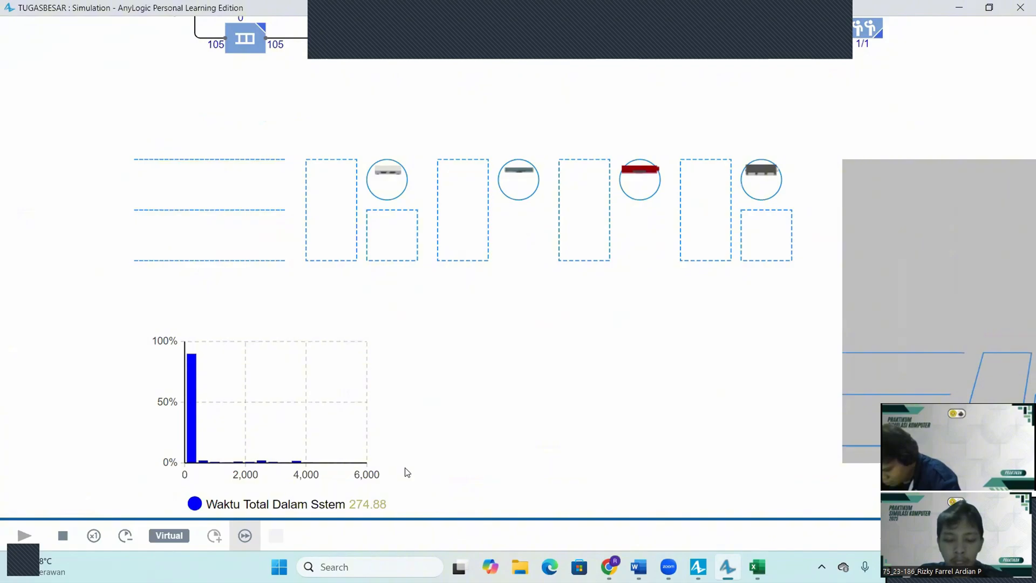
# Step: Copy the total-time histogram's data and paste it at cell A1 of a new blank Excel workbook
pyautogui.moveTo(320, 387)
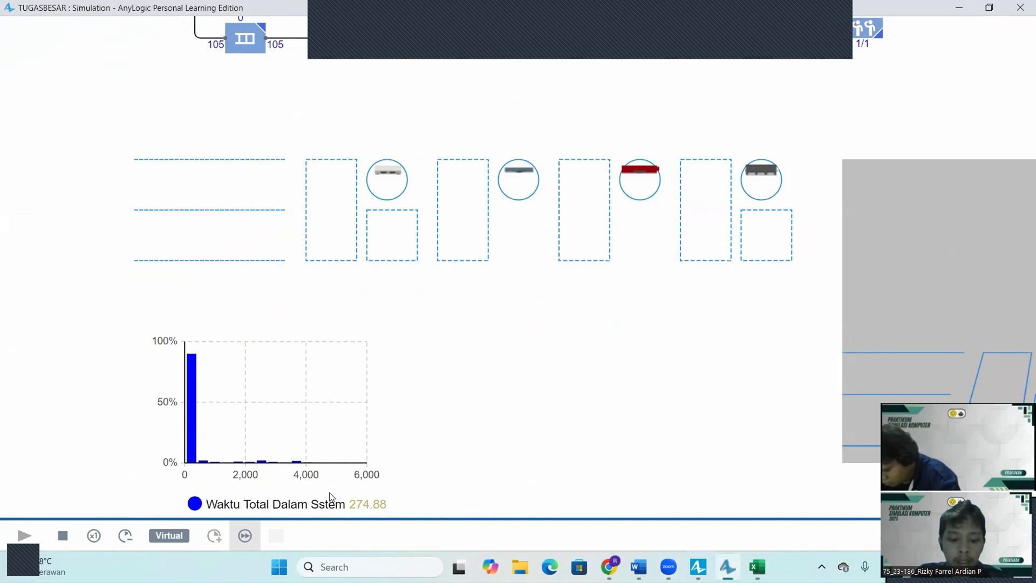
pyautogui.click(279, 567)
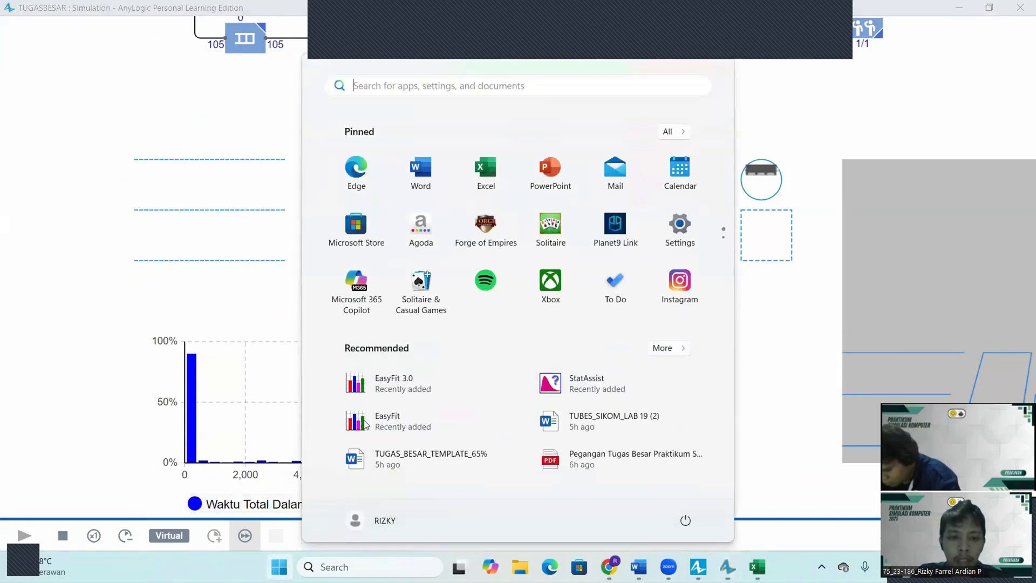
pyautogui.write('e')
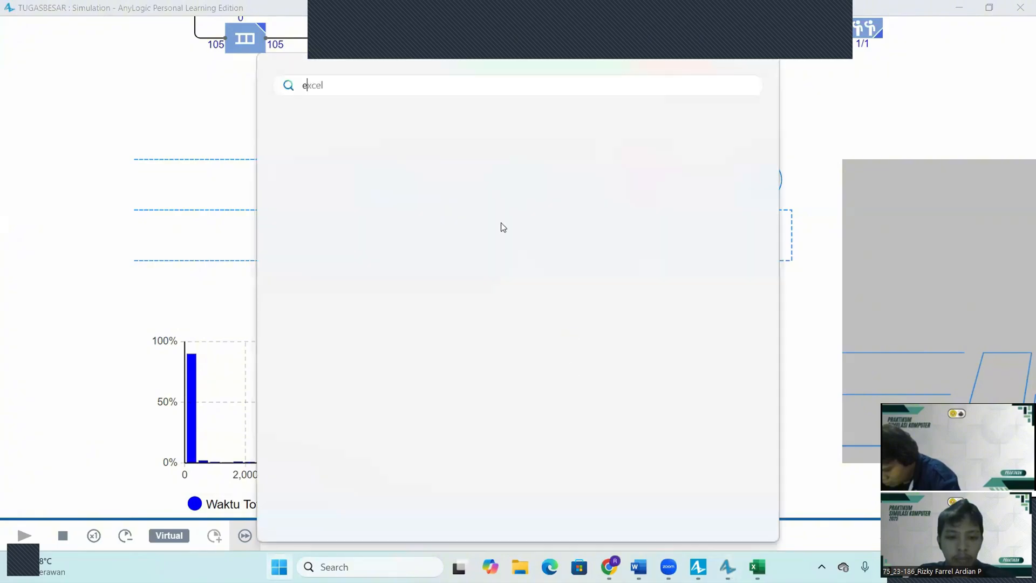
pyautogui.click(323, 187)
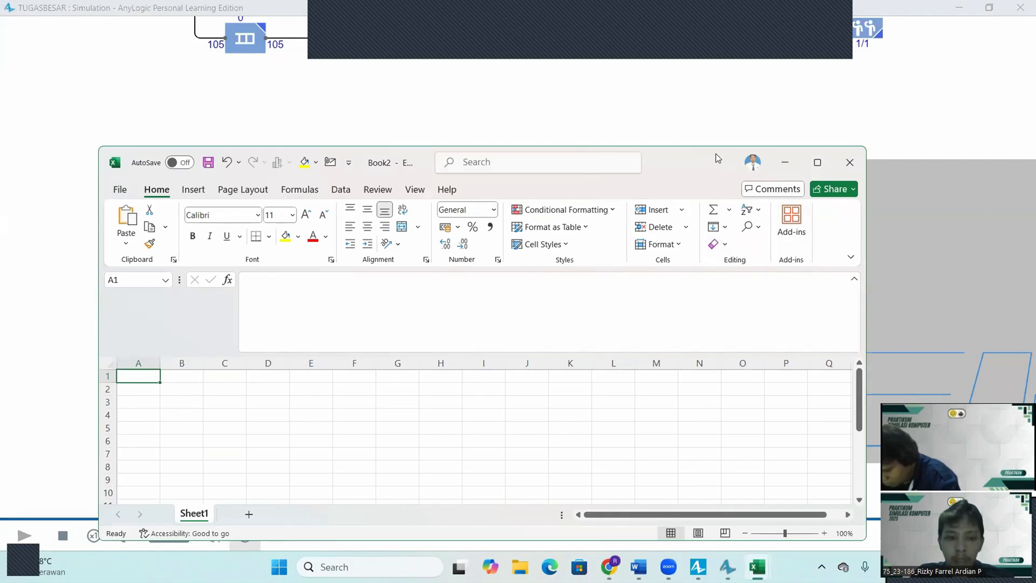
pyautogui.moveTo(718, 158); pyautogui.dragTo(729, 95)
pyautogui.hotkey('ctrl', 'v')
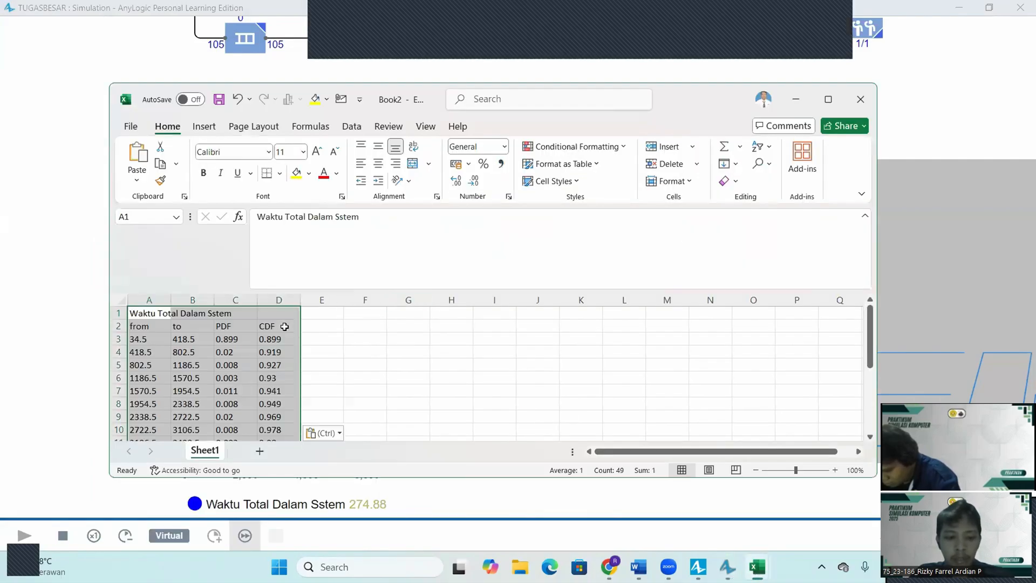
pyautogui.click(387, 346)
pyautogui.scroll(-2, 298, 335)
pyautogui.scroll(1, 301, 335)
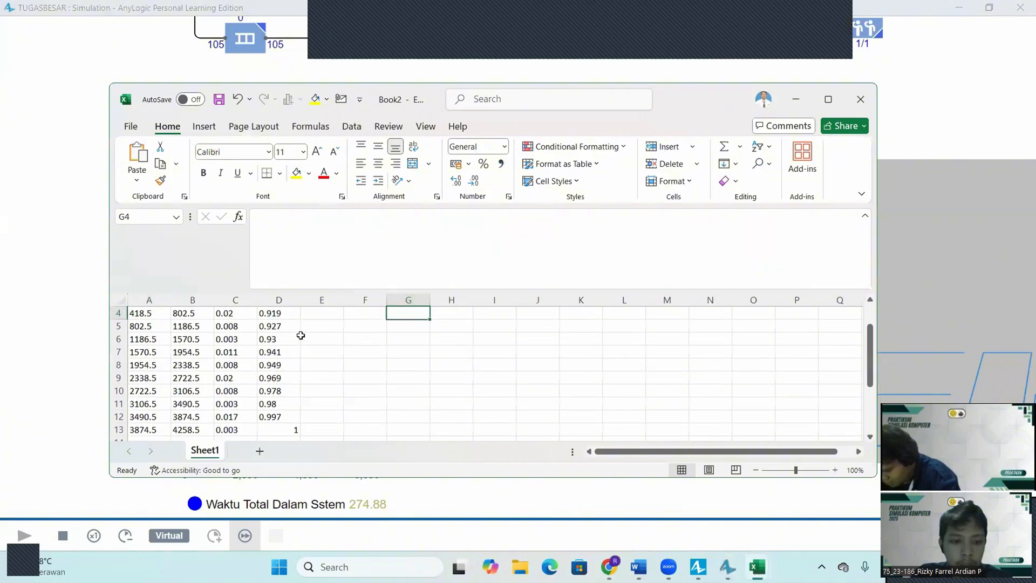
# Step: Switch back to the AnyLogic simulation and copy the statistics of the Waktu_Total block
pyautogui.click(796, 99)
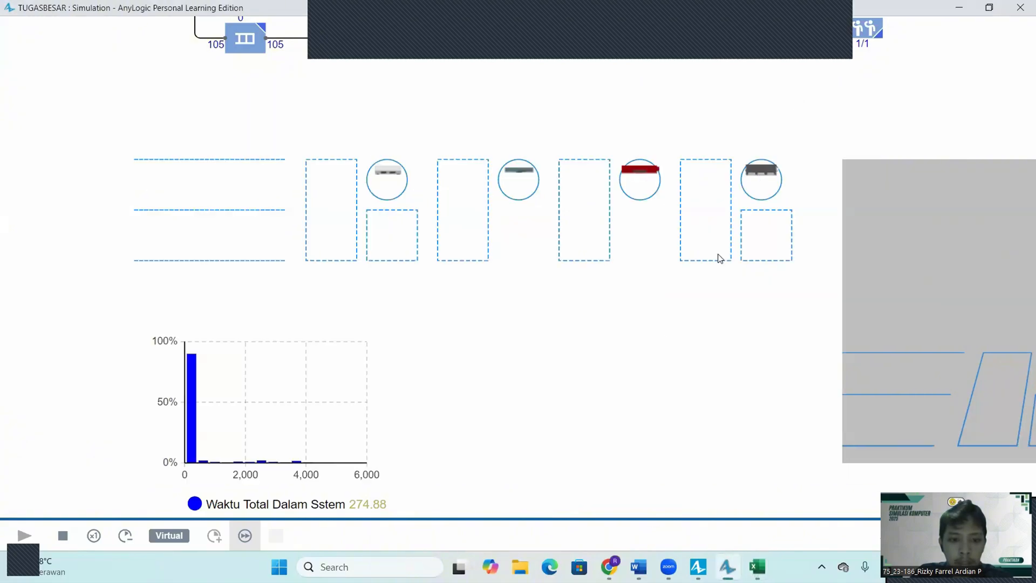
pyautogui.scroll(3, 529, 439)
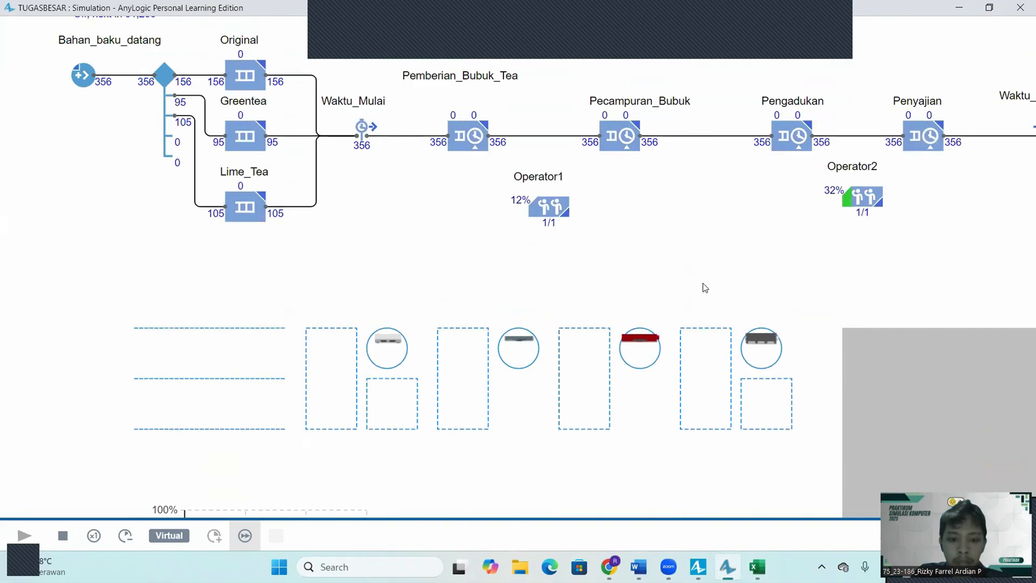
pyautogui.moveTo(810, 201); pyautogui.dragTo(555, 190)
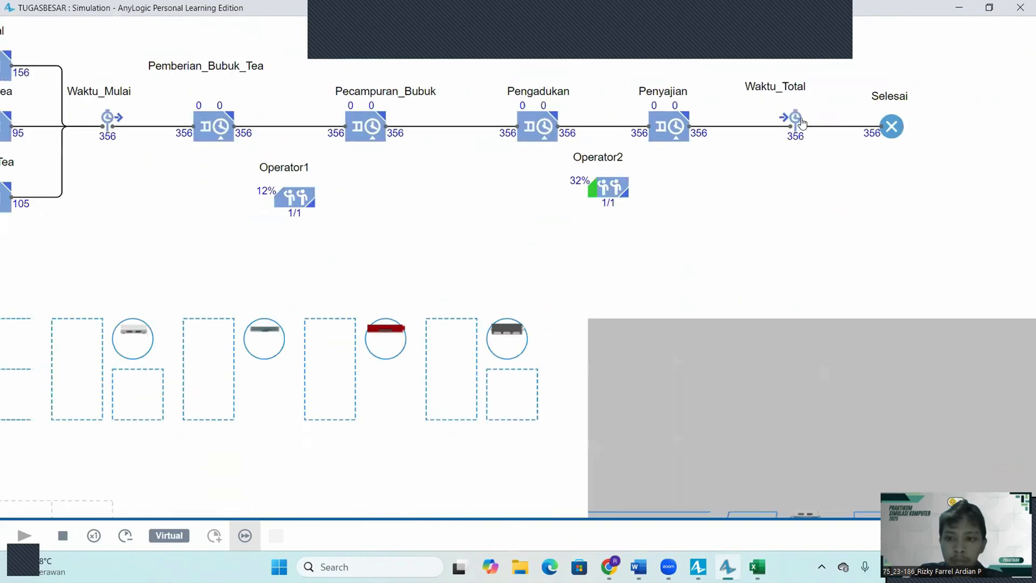
pyautogui.click(795, 120)
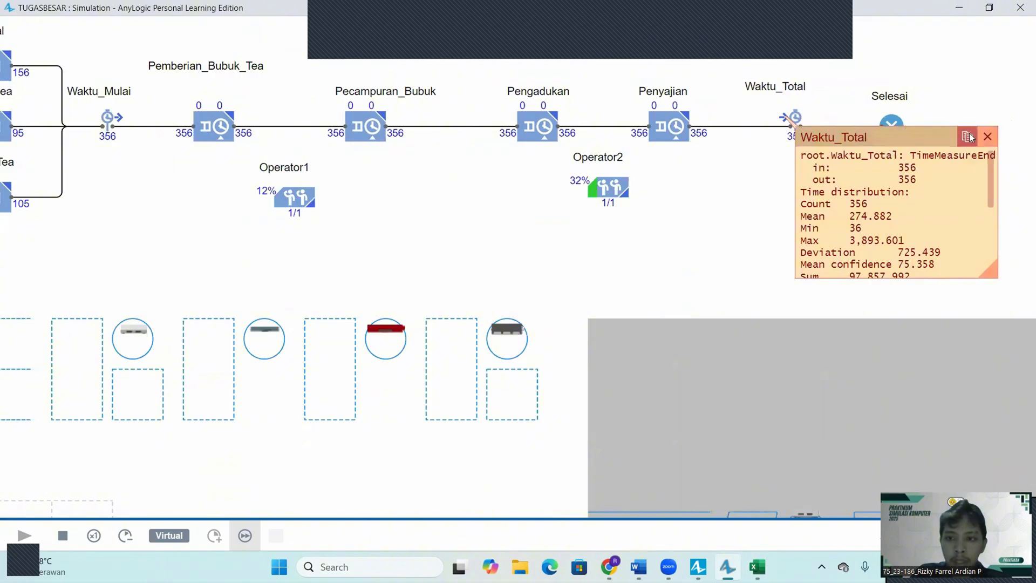
# Step: Switch to the Book2 workbook in Excel and paste the Waktu_Total statistics at cell G1
pyautogui.moveTo(757, 567)
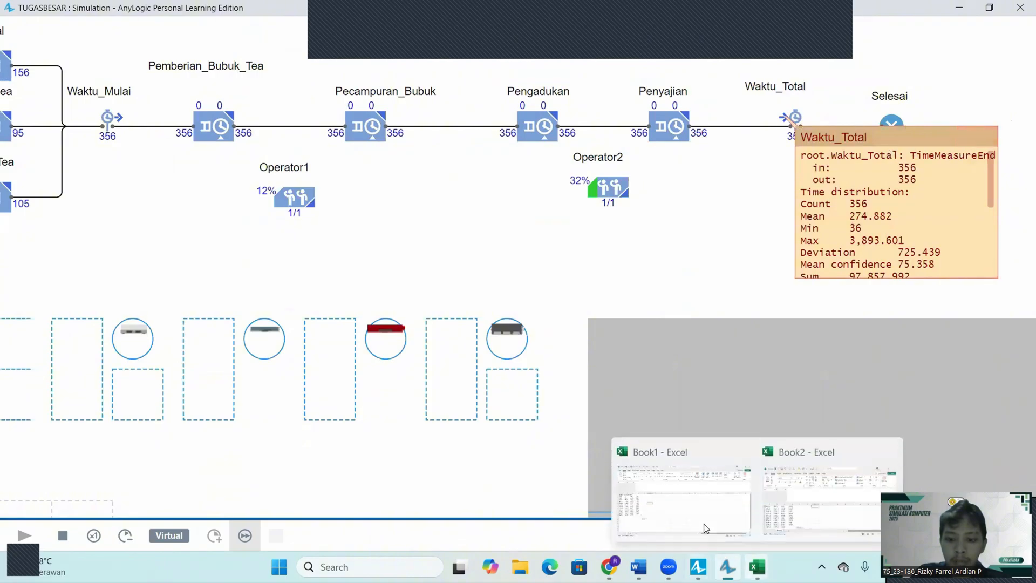
pyautogui.click(704, 527)
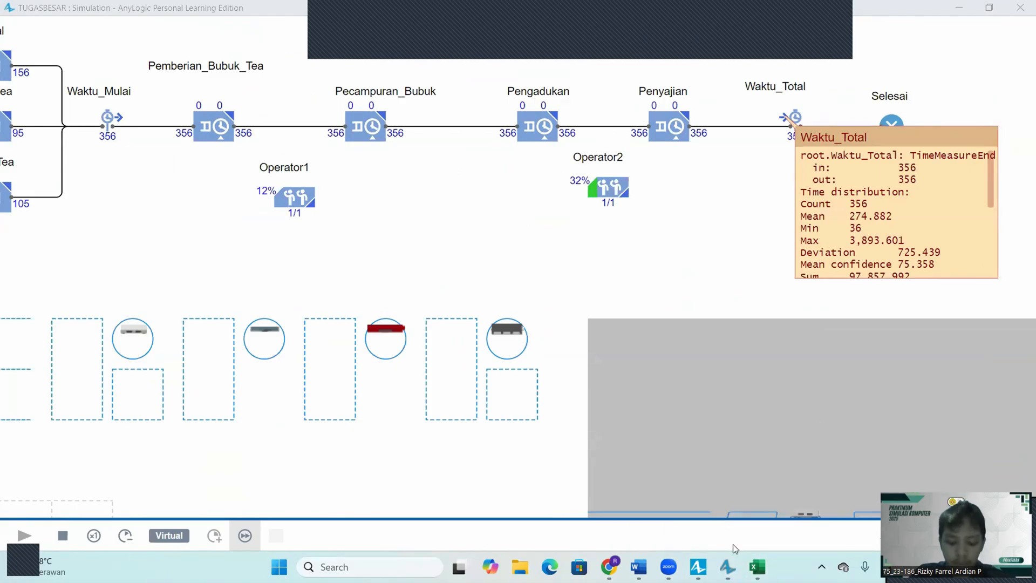
pyautogui.moveTo(755, 562)
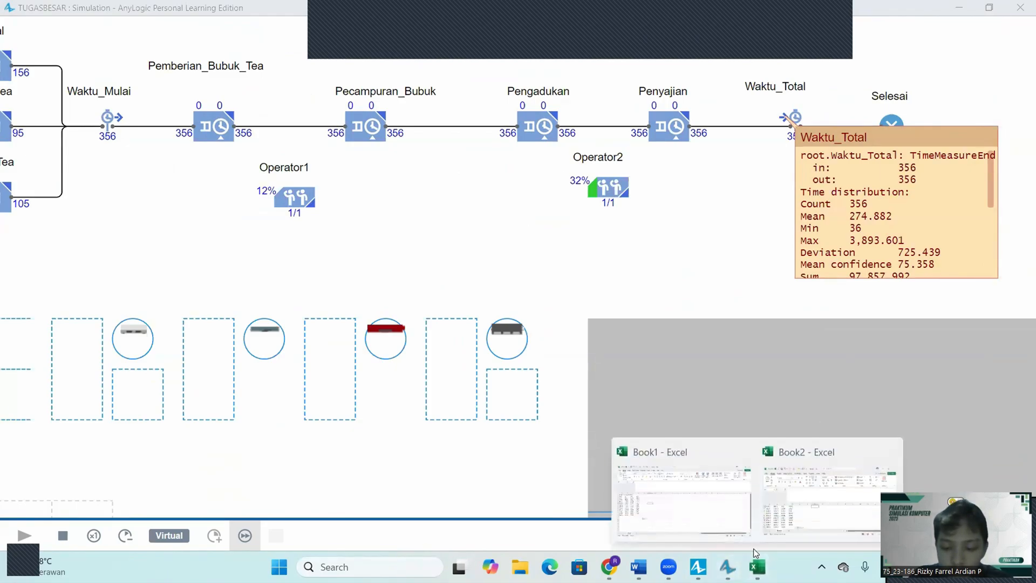
pyautogui.click(729, 513)
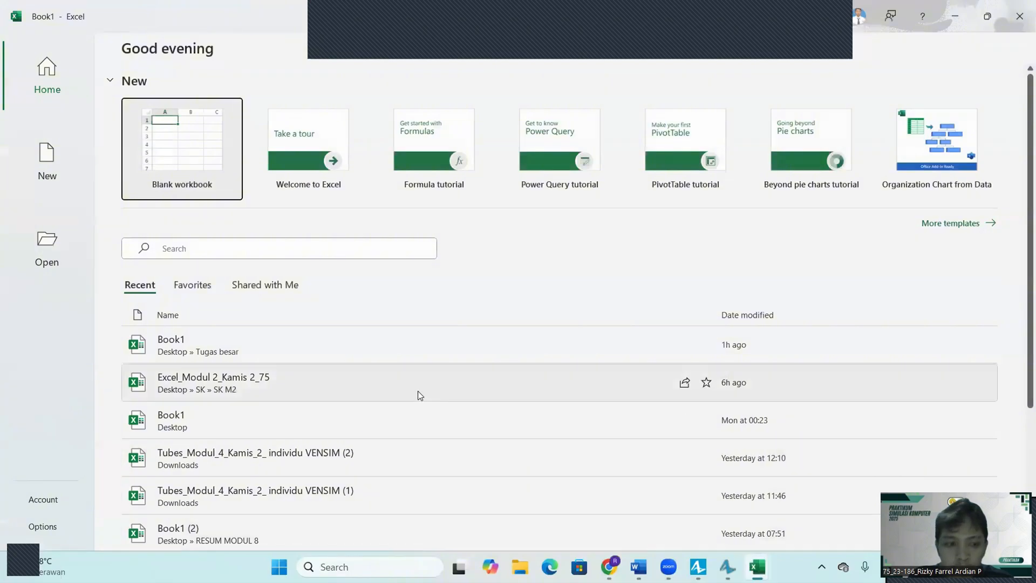
pyautogui.moveTo(757, 566)
pyautogui.click(810, 520)
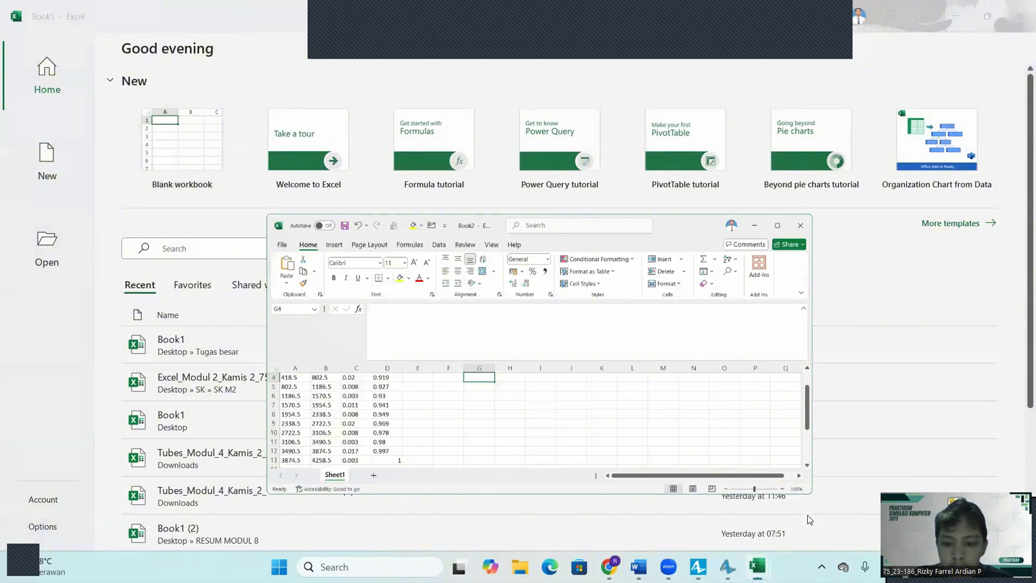
pyautogui.click(955, 16)
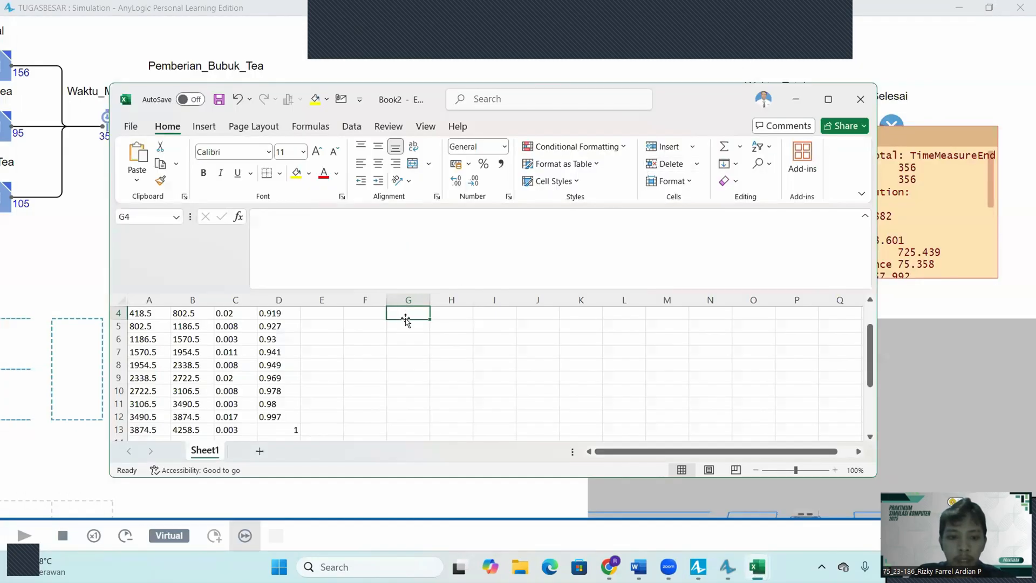
pyautogui.scroll(1, 359, 343)
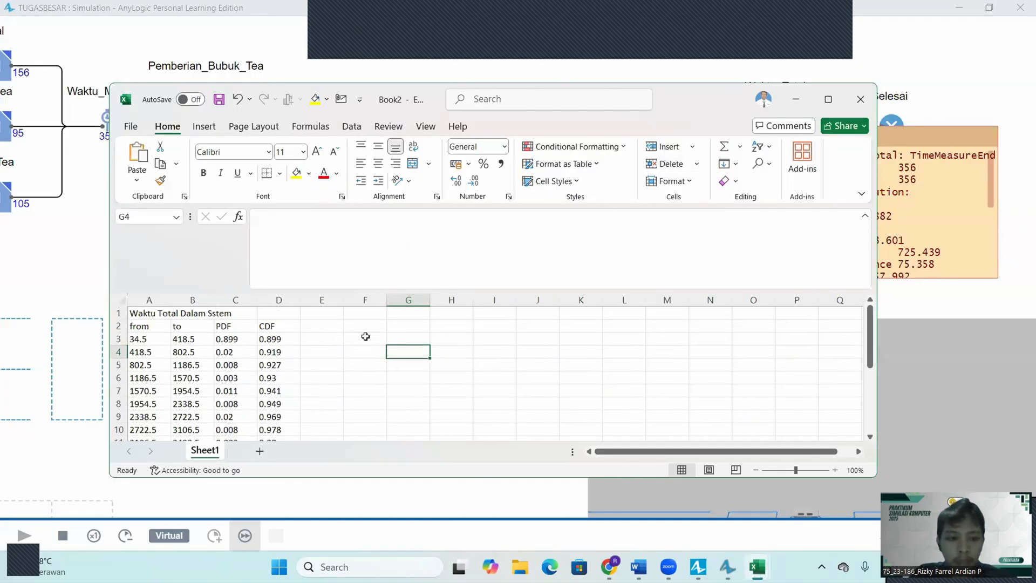
pyautogui.click(407, 313)
pyautogui.hotkey('ctrl', 'v')
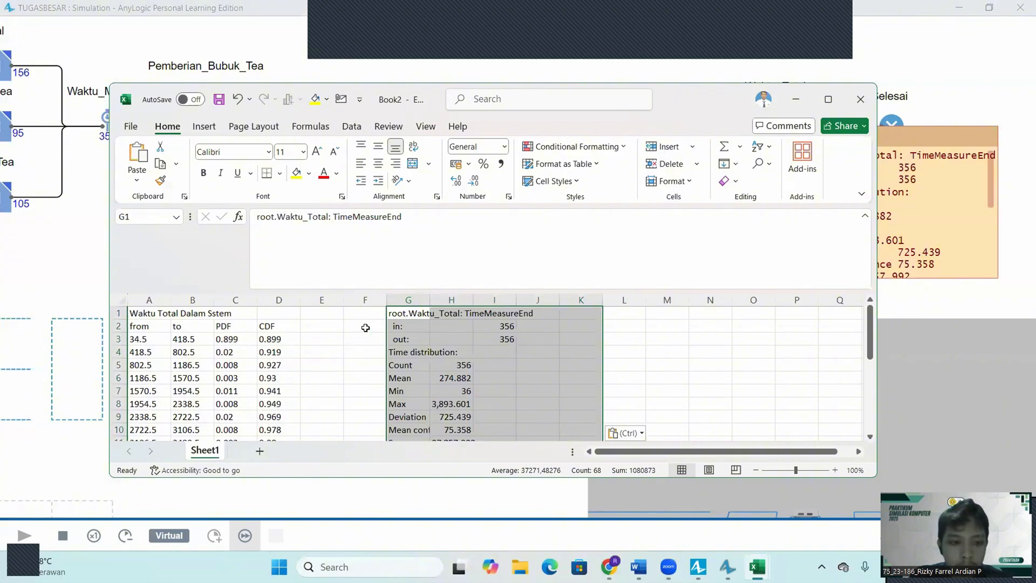
# Step: Compare the pasted total-time histogram table with the Waktu_Total statistics, checking the count, mean and hit distribution
pyautogui.click(366, 328)
pyautogui.scroll(-1, 300, 337)
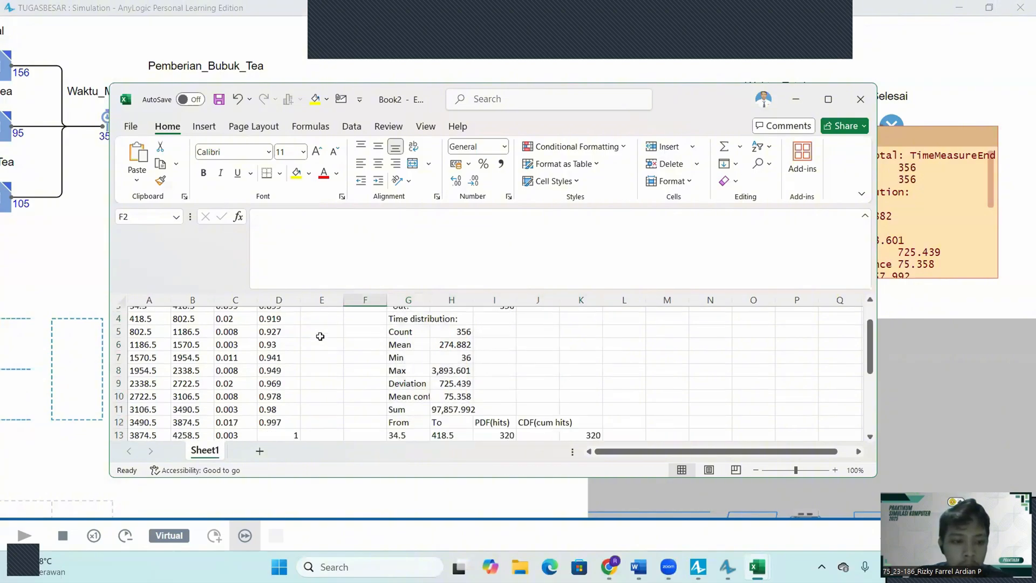
pyautogui.scroll(1, 319, 338)
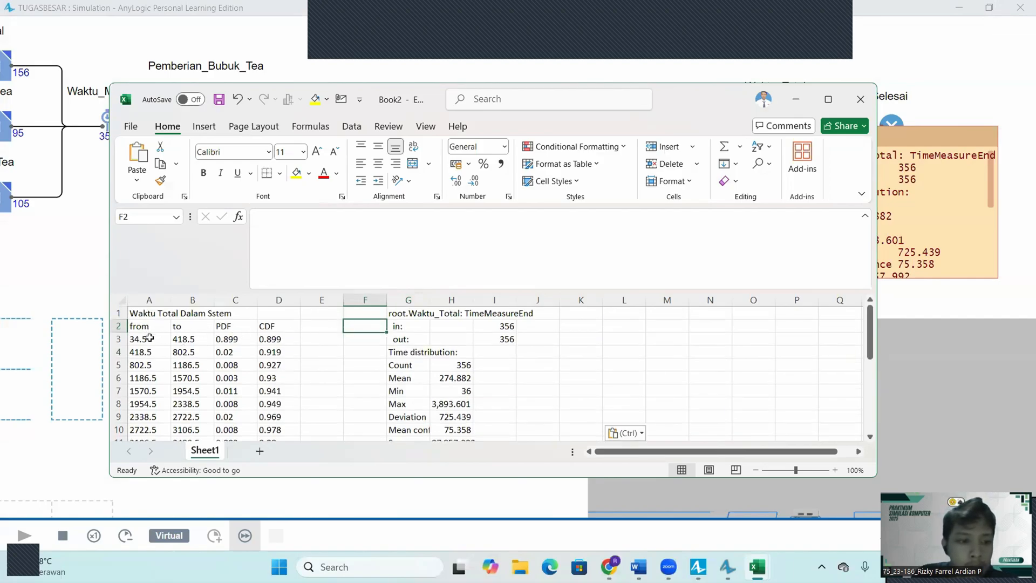
pyautogui.scroll(-1, 325, 346)
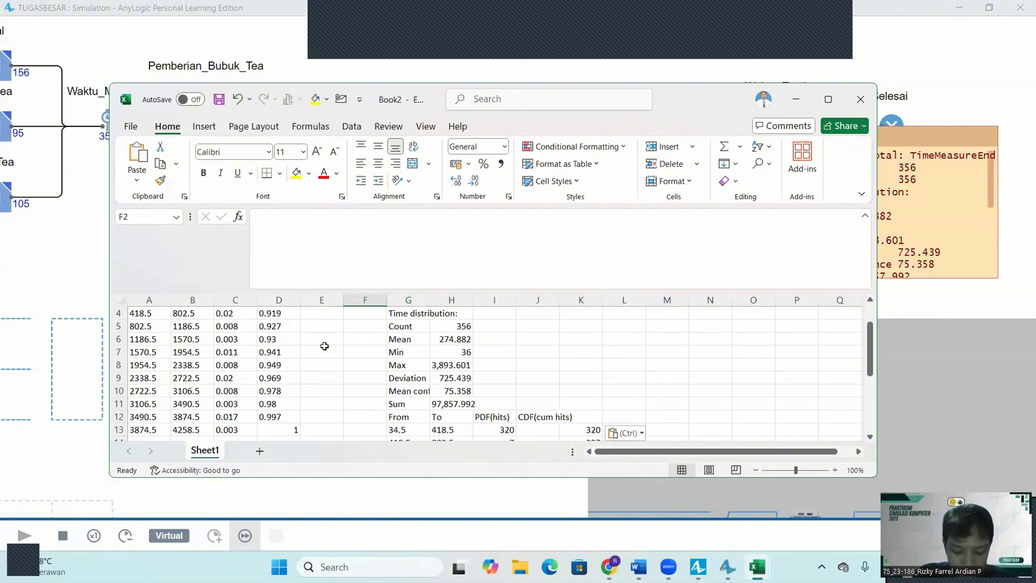
pyautogui.scroll(1, 324, 346)
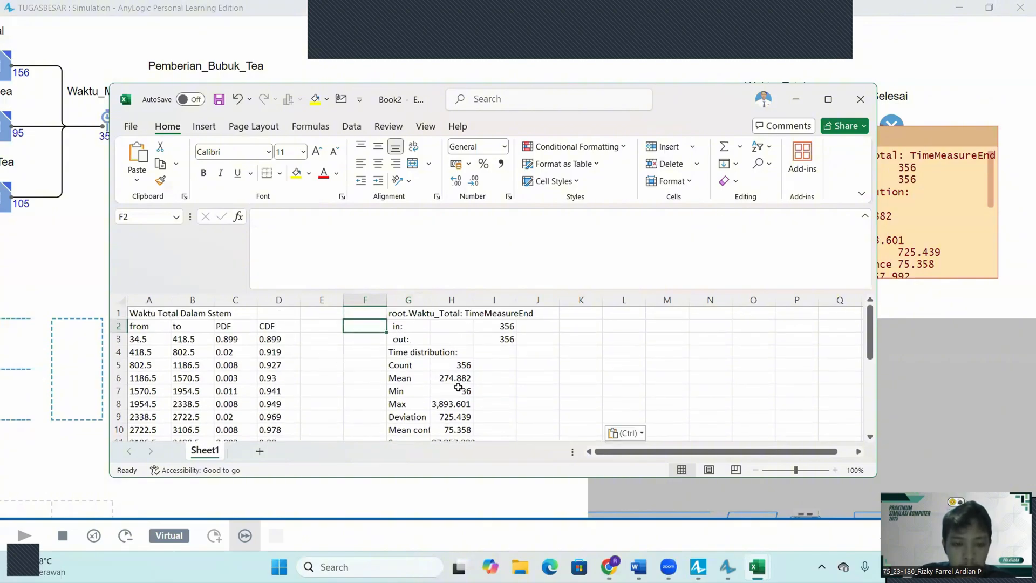
pyautogui.click(422, 352)
pyautogui.click(459, 382)
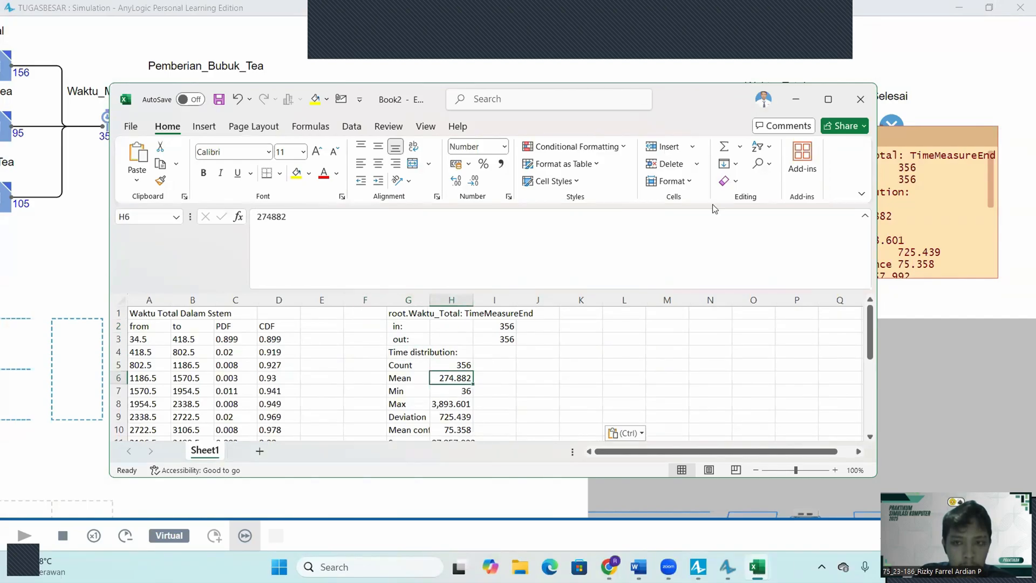
pyautogui.click(823, 22)
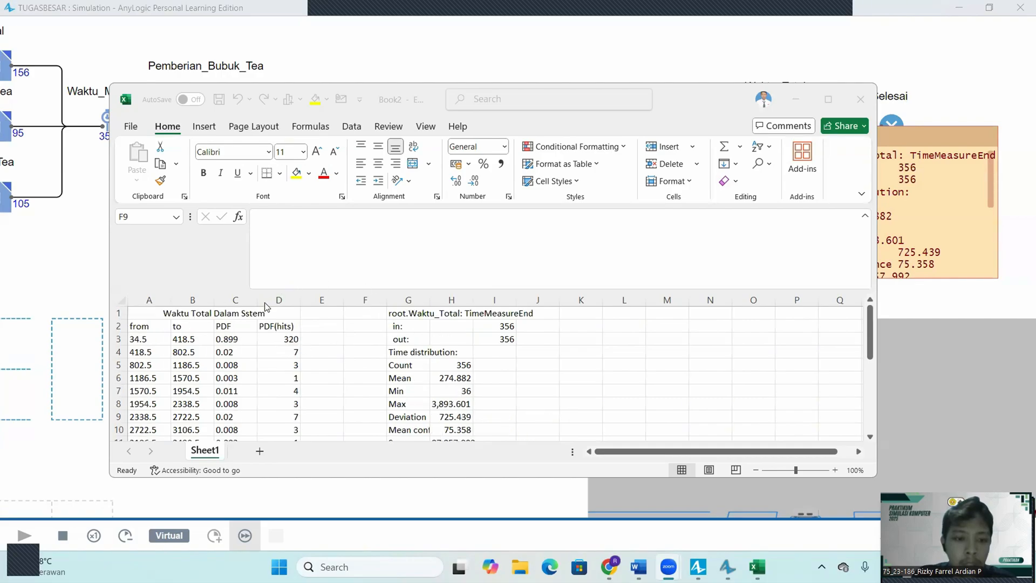
# Step: Review the PDF(hits) column against the from, to and PDF columns of the Waktu Total Dalam Sstem table
pyautogui.click(313, 335)
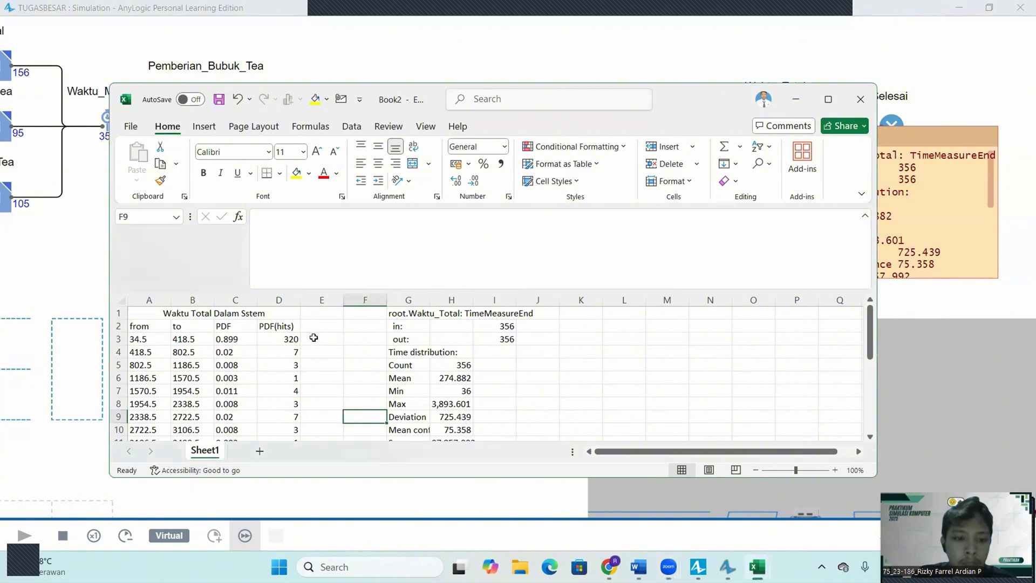
pyautogui.click(314, 337)
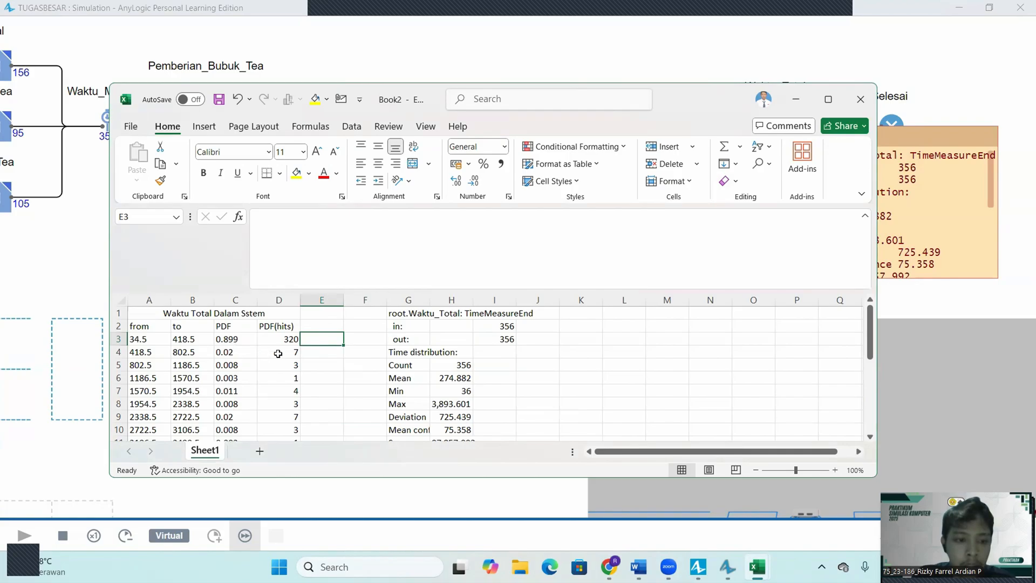
pyautogui.scroll(-3, 278, 353)
pyautogui.scroll(3, 278, 353)
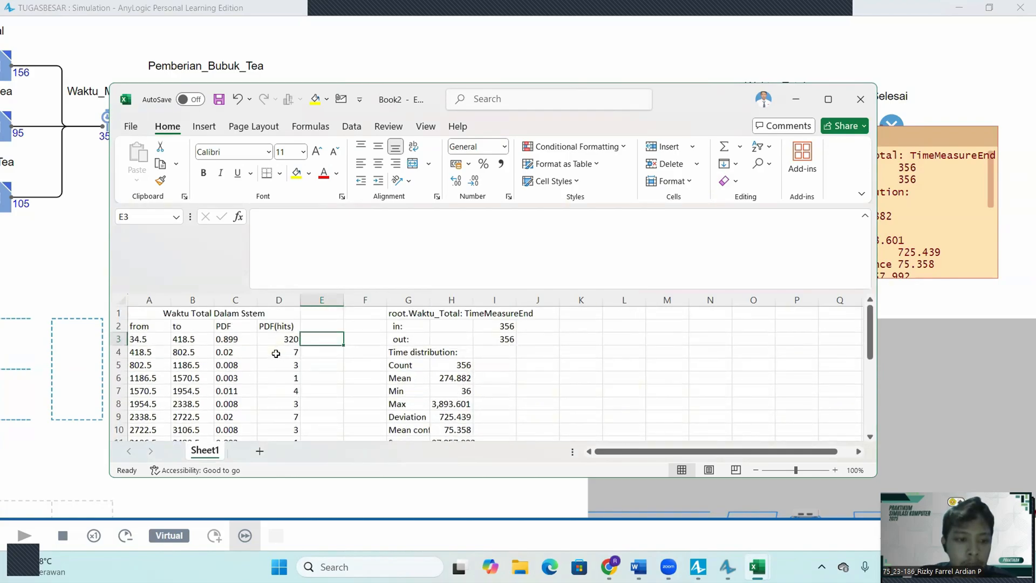